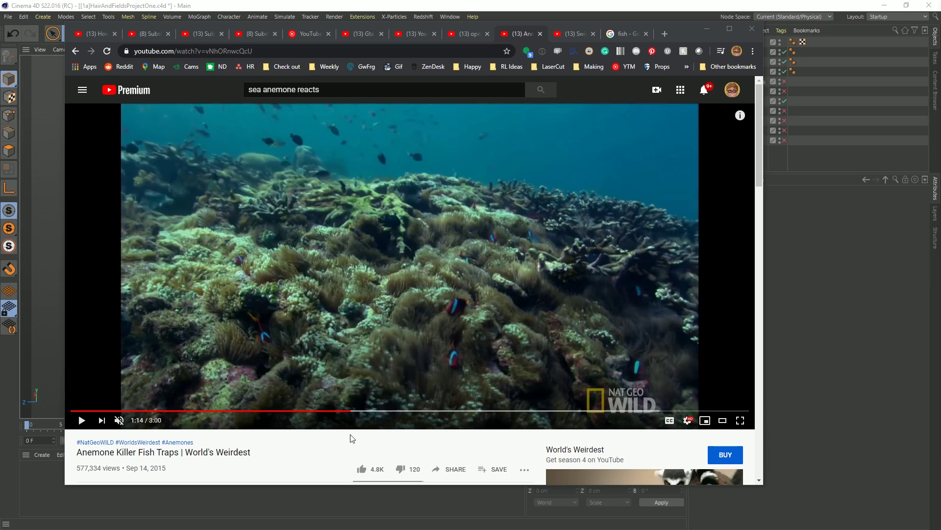
Play the sea anemone reference video through the hermit crab scene and rewind it to the reef shot
click(638, 291)
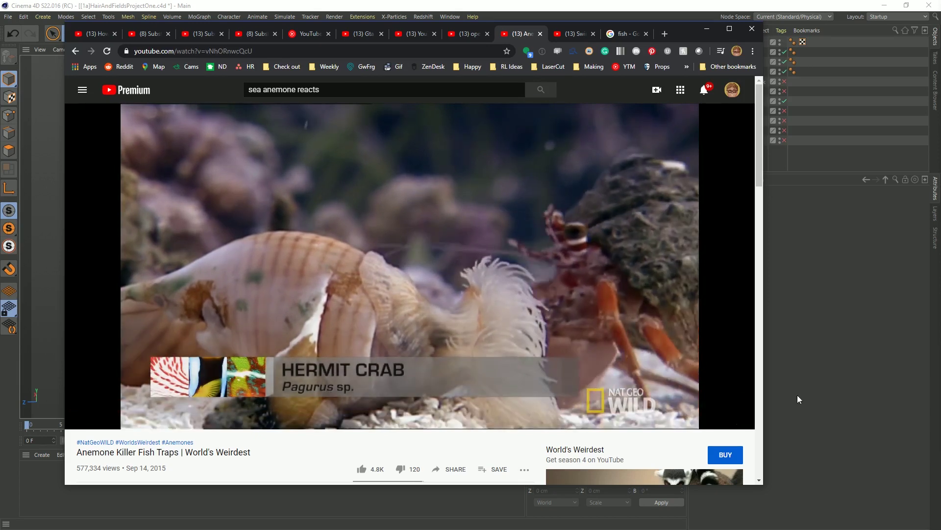
click(616, 299)
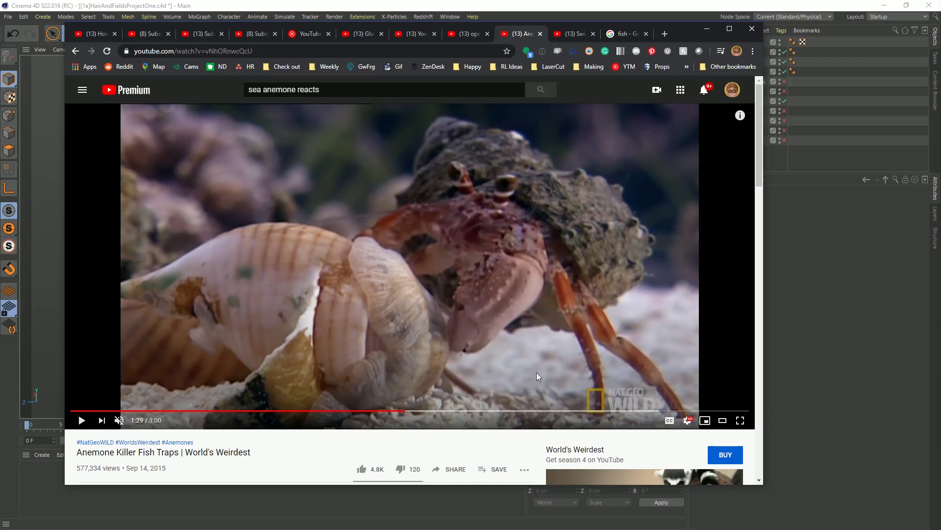
key(Left)
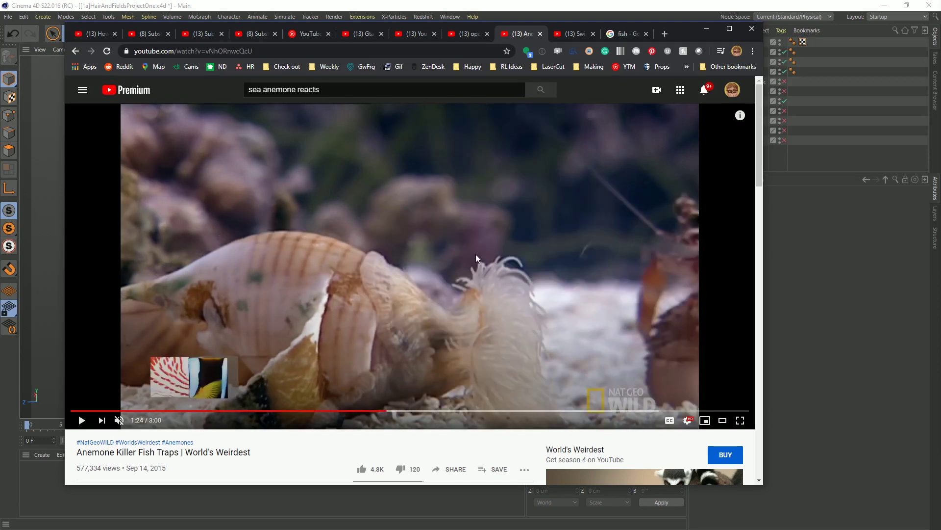
key(Left)
key(Left)
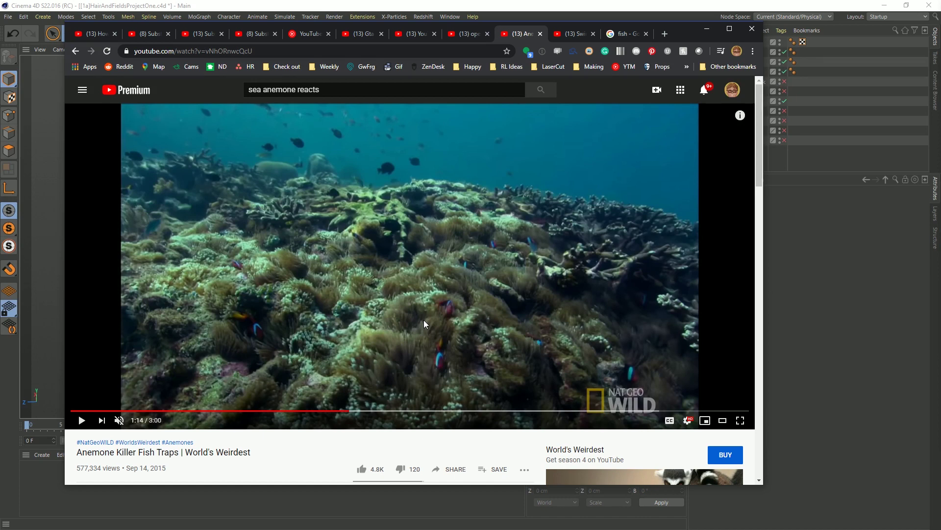
Switch to Cinema 4D and display the fish and half-sphere scene with Gouraud Shading (Lines)
click(605, 10)
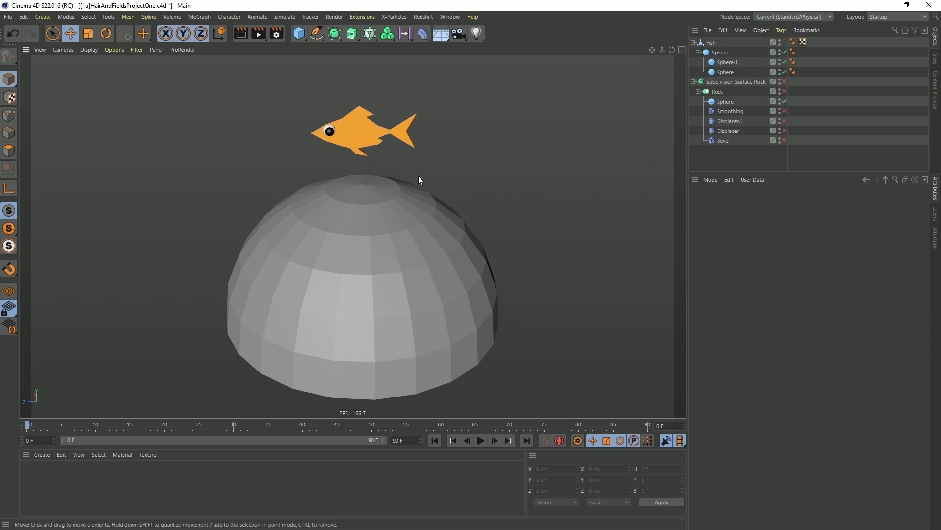
key(n)
key(b)
scroll(367, 131, up, 6)
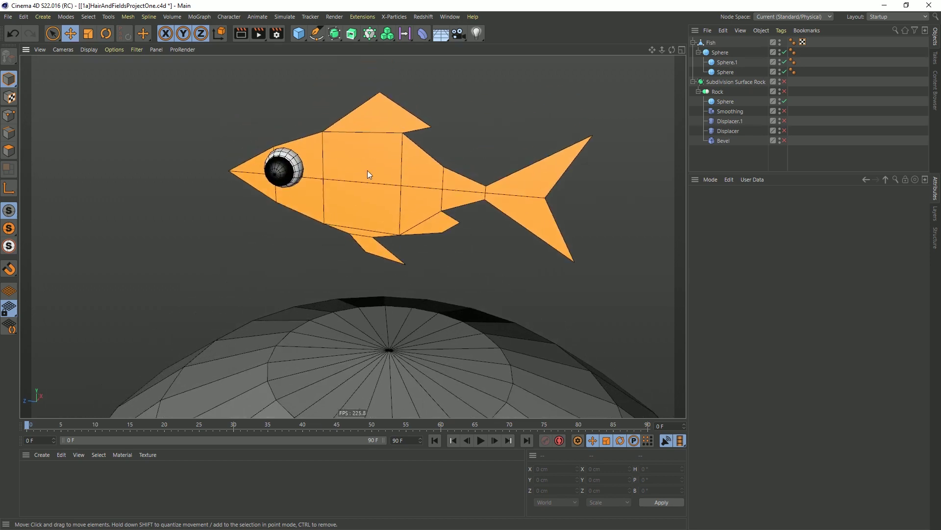
alt+drag(368, 172, 380, 290)
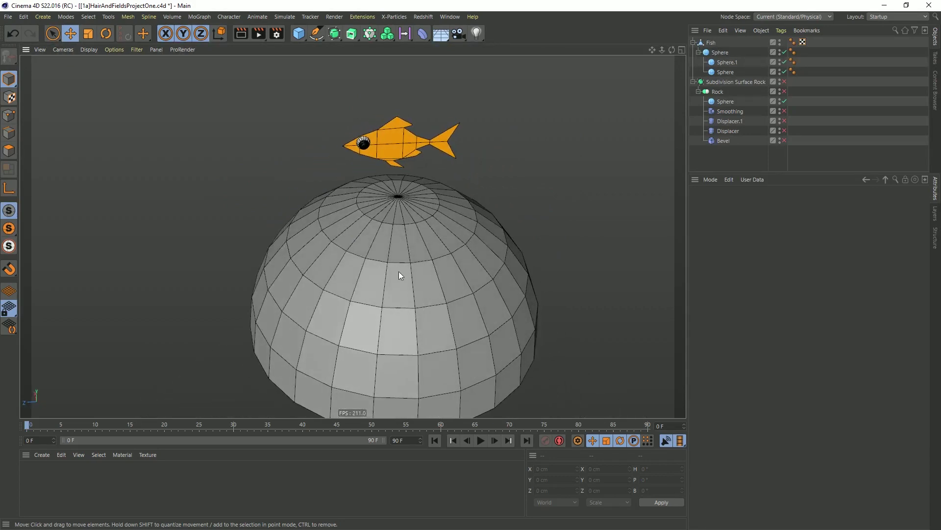
alt+drag(426, 268, 401, 216)
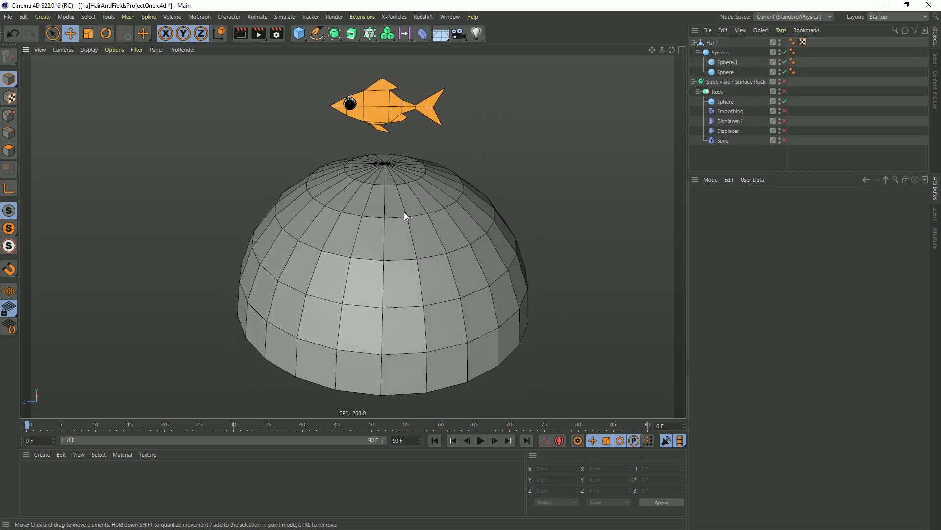
alt+drag(395, 210, 406, 216)
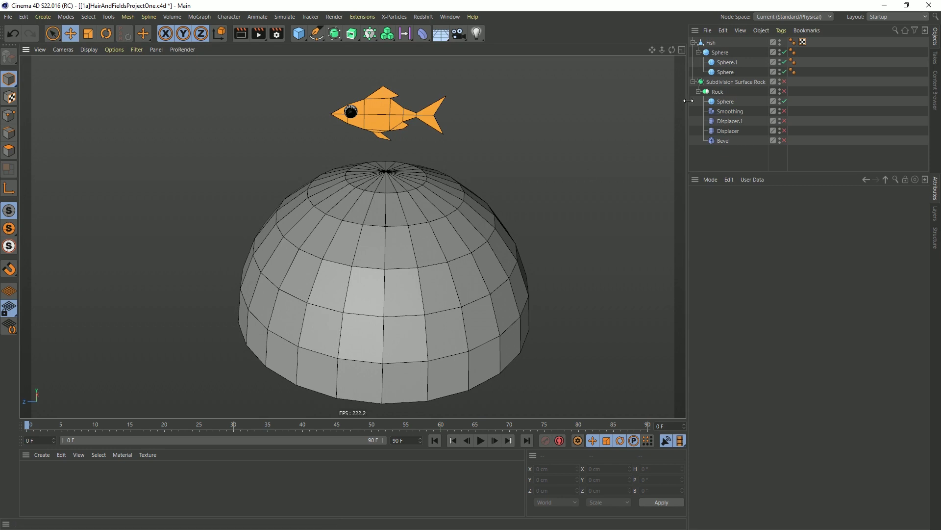
Enable the Rock Connect object, then try a different weld tolerance and undo that change
click(725, 101)
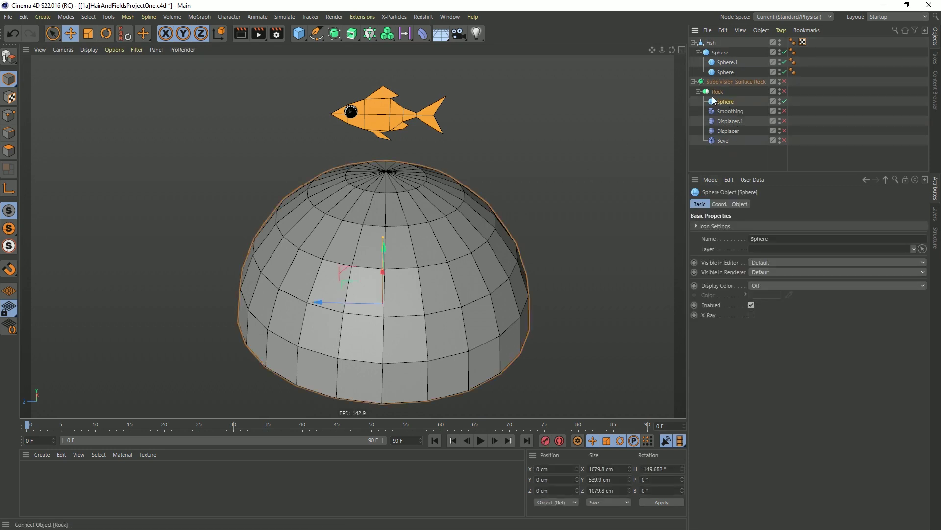
click(766, 93)
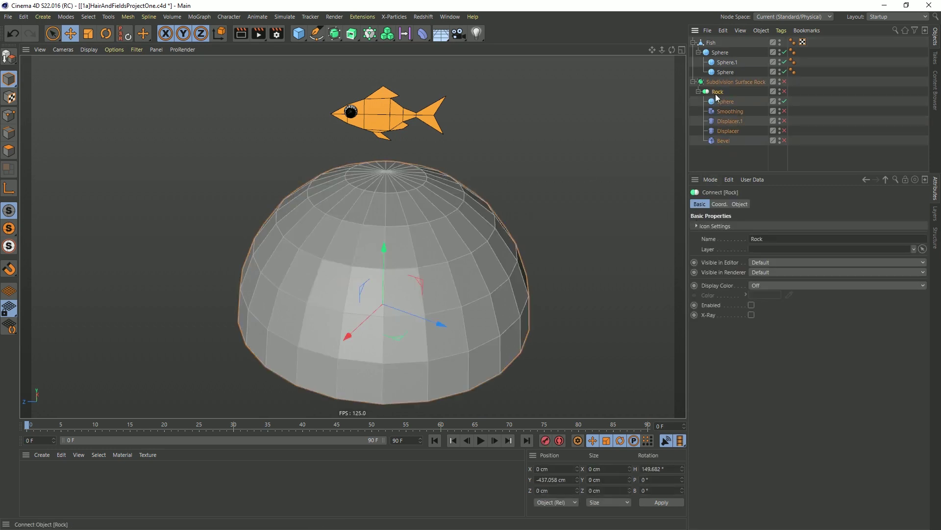
click(784, 92)
click(738, 204)
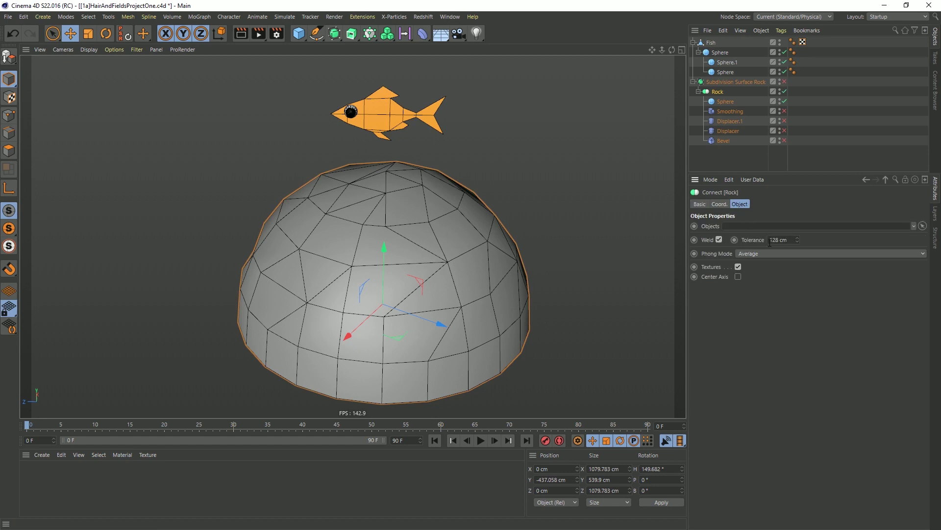
drag(797, 240, 798, 228)
key(ctrl+z)
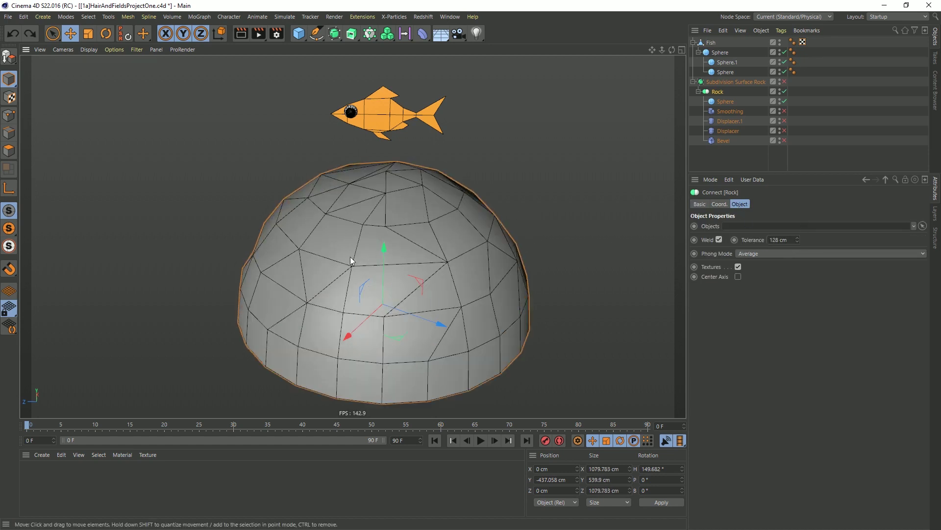
alt+drag(350, 257, 387, 260)
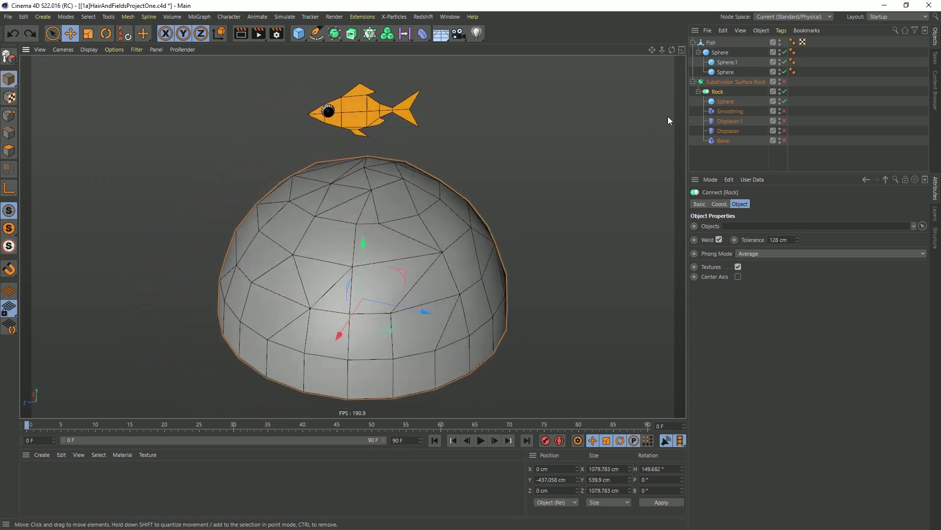
Enable the Smoothing, Displacer.1 and Displacer deformers inside the Rock object
click(729, 112)
click(784, 111)
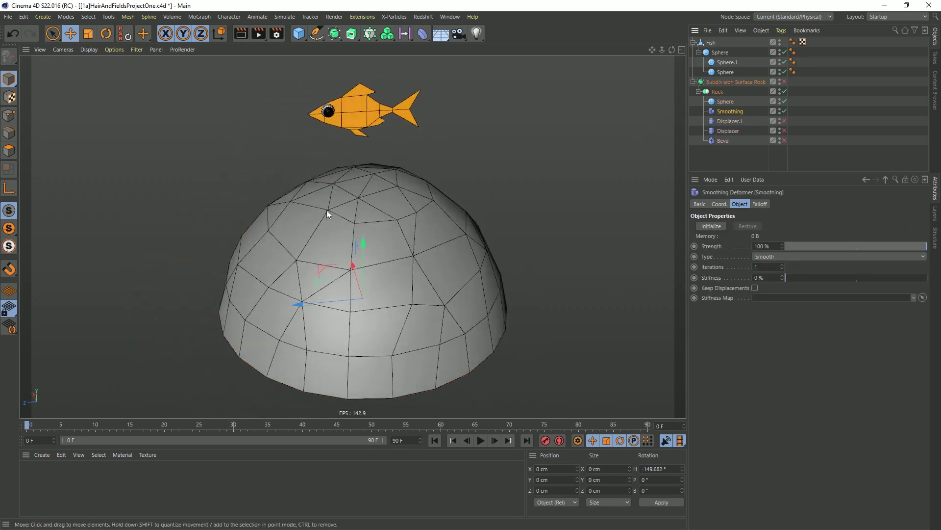
click(784, 121)
alt+drag(347, 225, 372, 233)
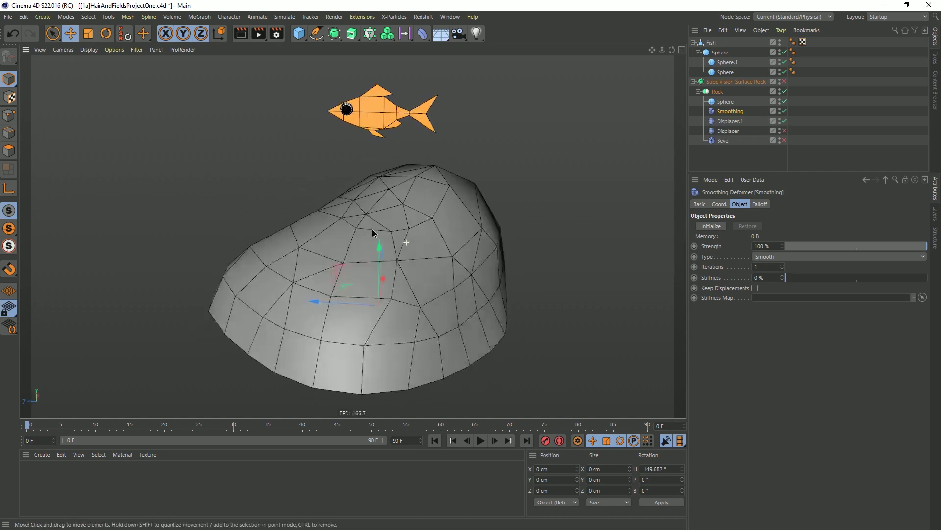
click(784, 131)
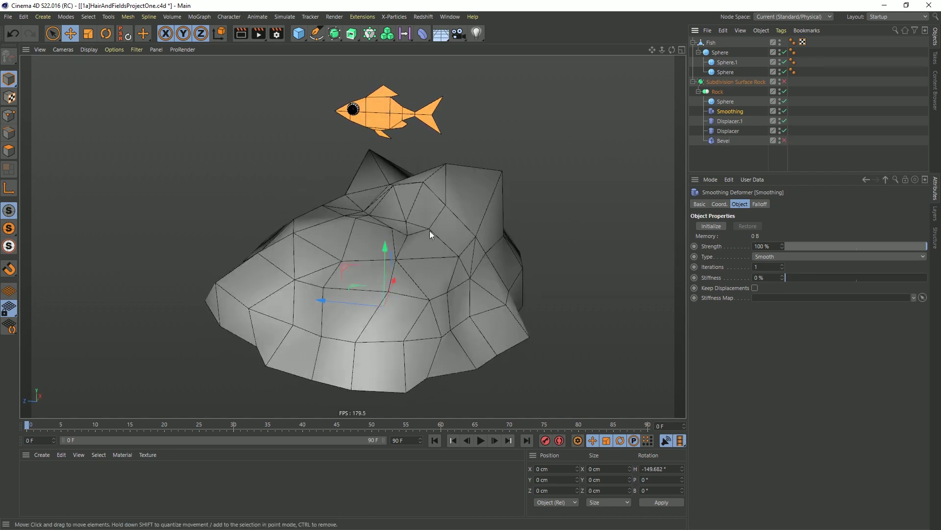
alt+drag(383, 223, 344, 211)
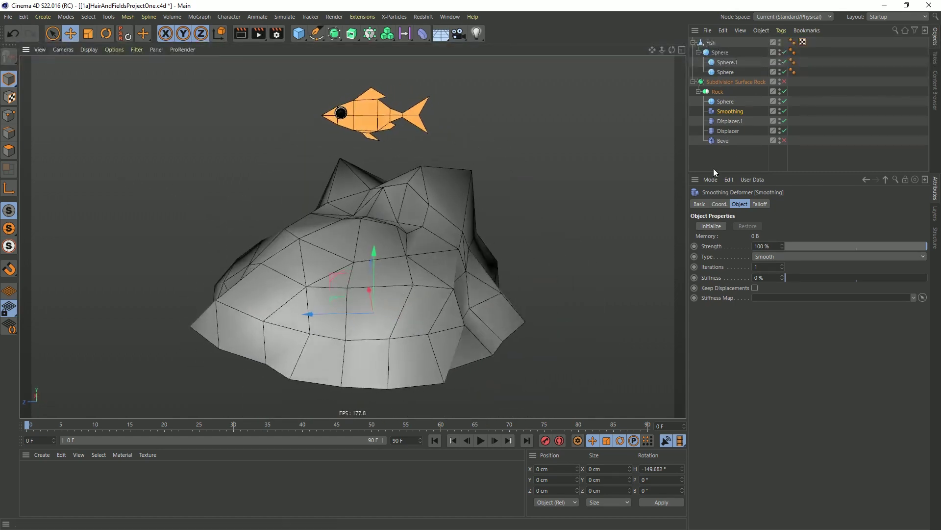
Enable the rock's Bevel deformer and the Subdivision Surface Rock generator, and clear the selection
click(721, 140)
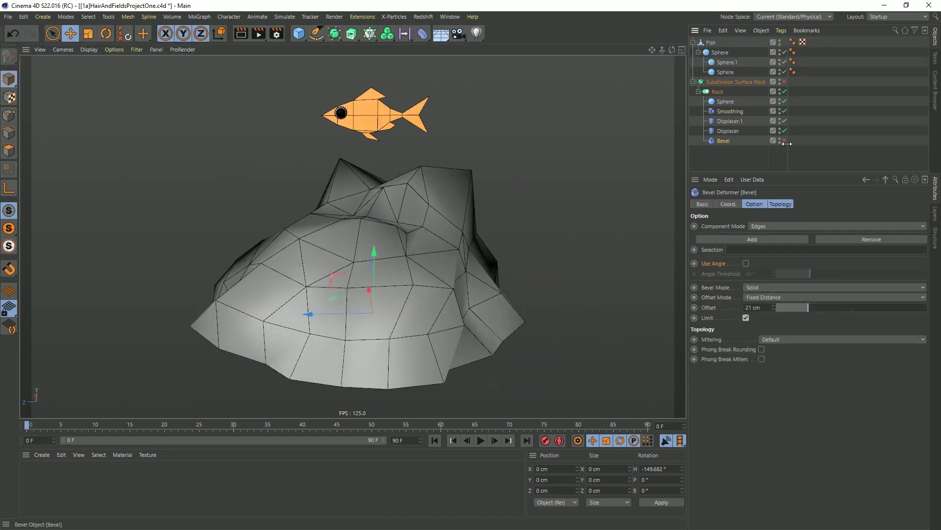
click(784, 141)
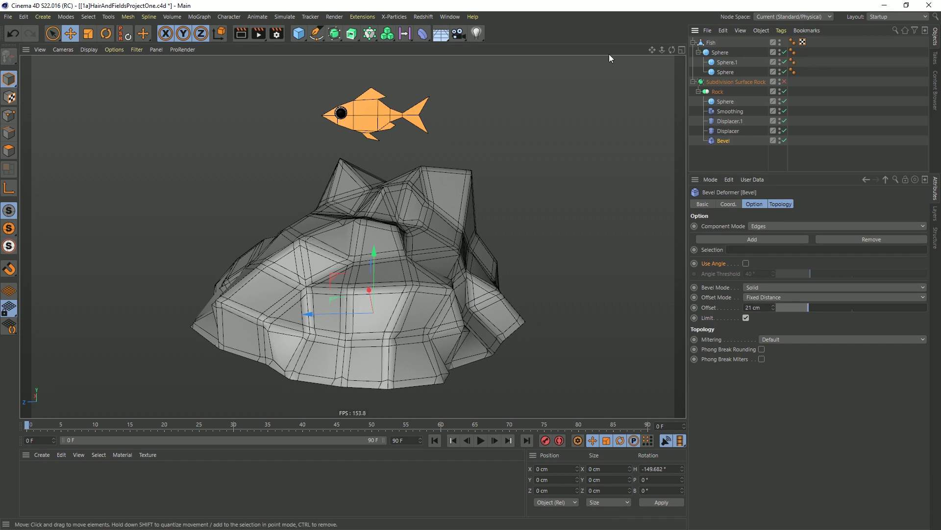
click(740, 82)
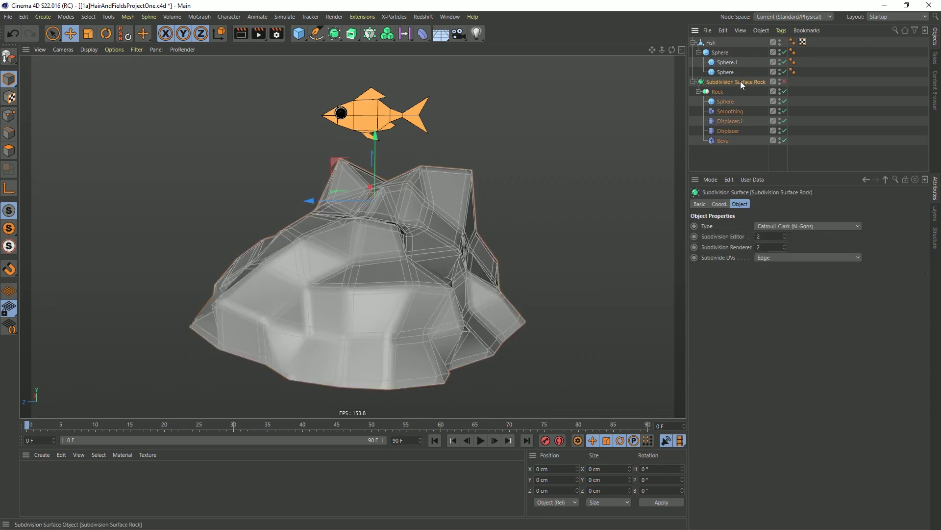
click(785, 82)
click(584, 167)
Set the viewport display to Gouraud Shading without lines and examine the rock from several angles
key(n)
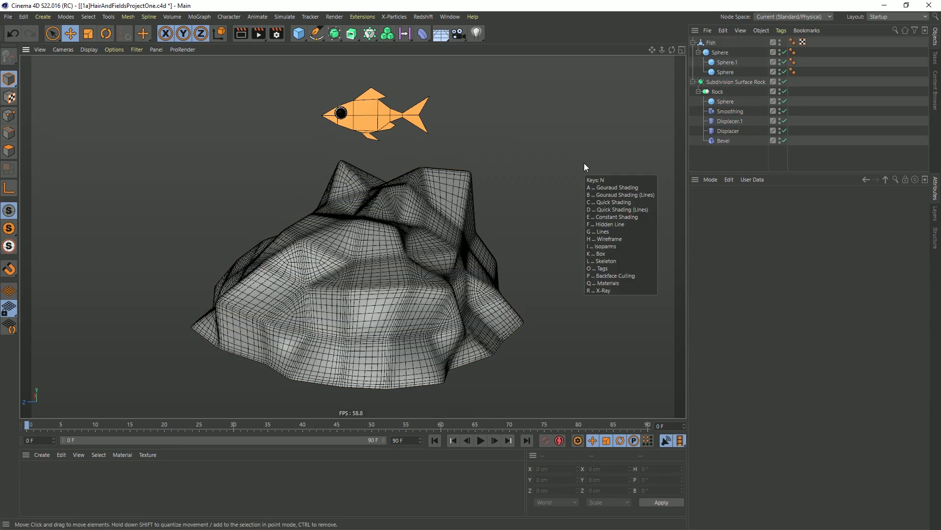
key(a)
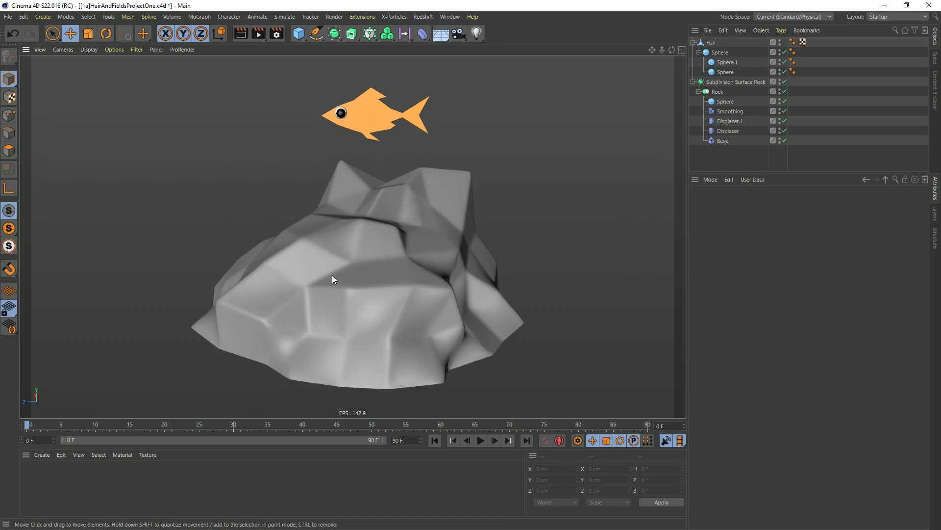
alt+drag(332, 275, 393, 272)
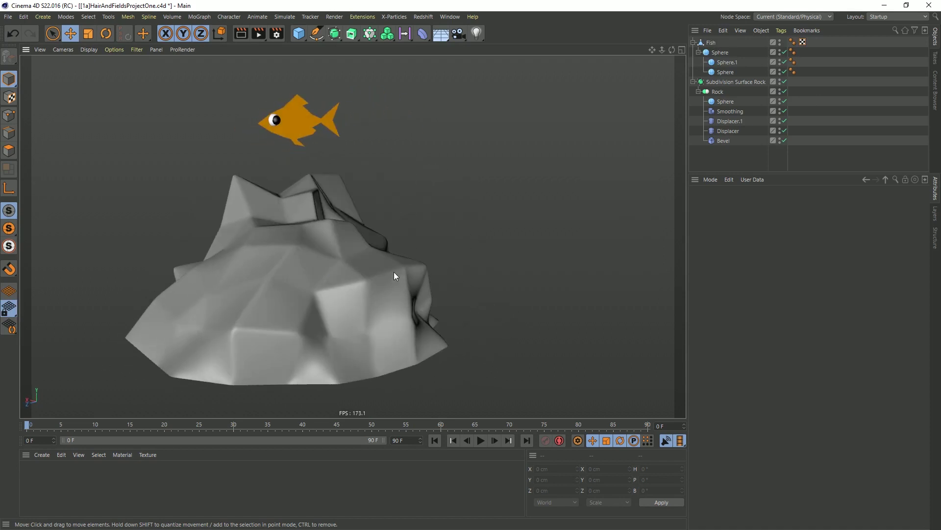
alt+drag(345, 247, 442, 227)
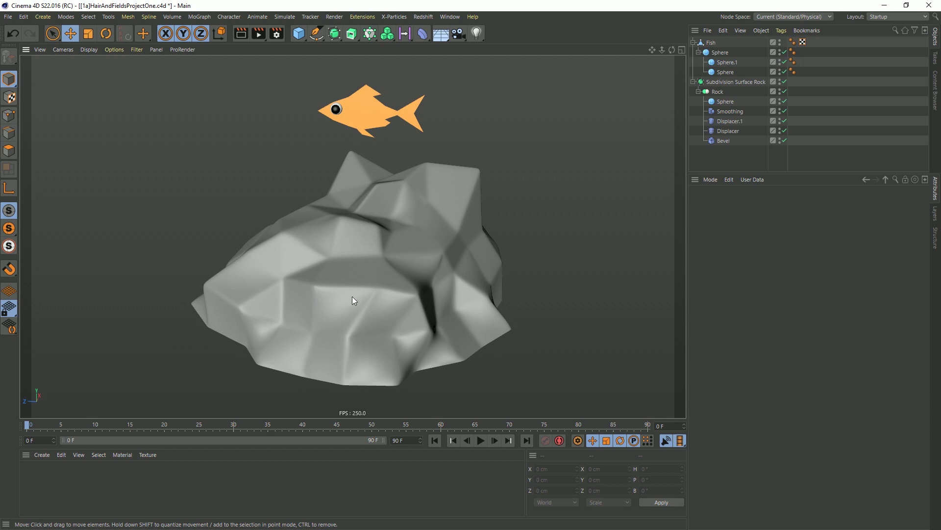
alt+drag(352, 296, 402, 258)
alt+drag(254, 296, 227, 243)
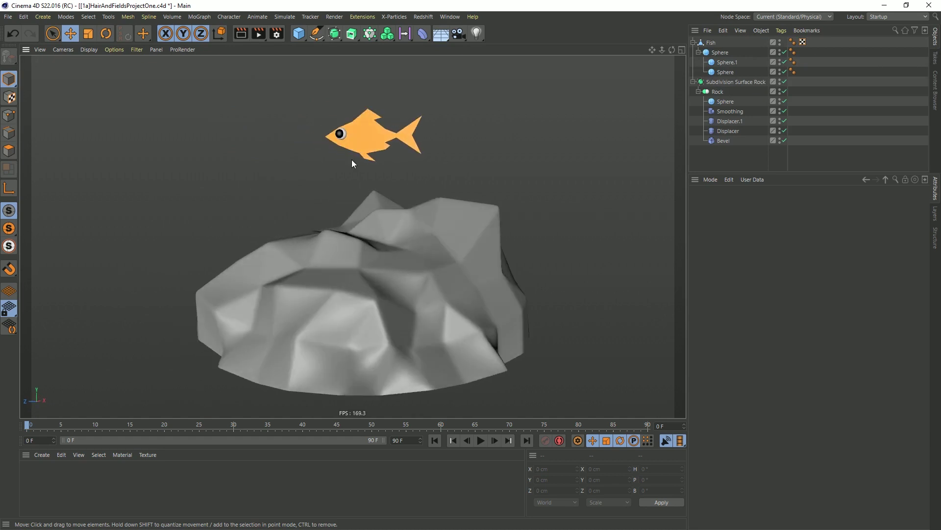
Add a Bend deformer as a child of the Fish null and rotate its pitch to 90°
alt+drag(371, 144, 382, 171)
alt+middle_drag(383, 162, 393, 208)
alt+right_drag(381, 180, 422, 164)
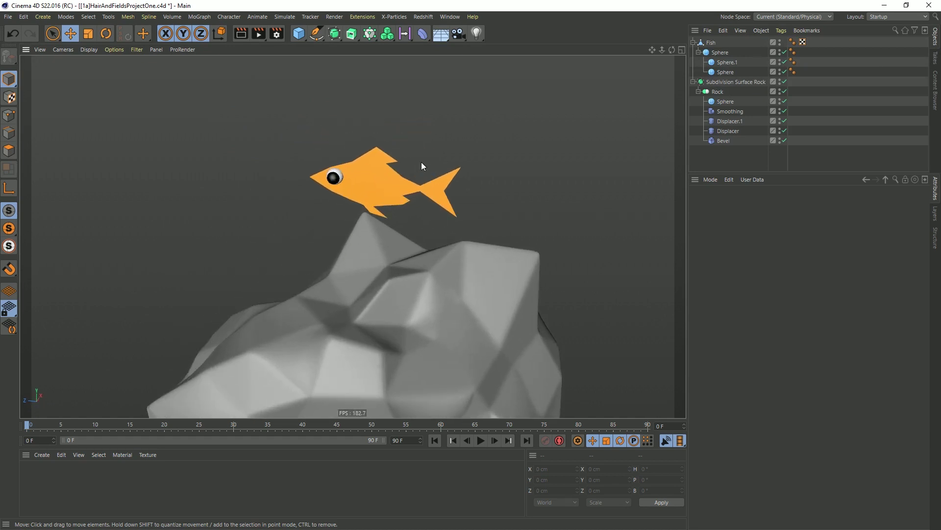
click(422, 33)
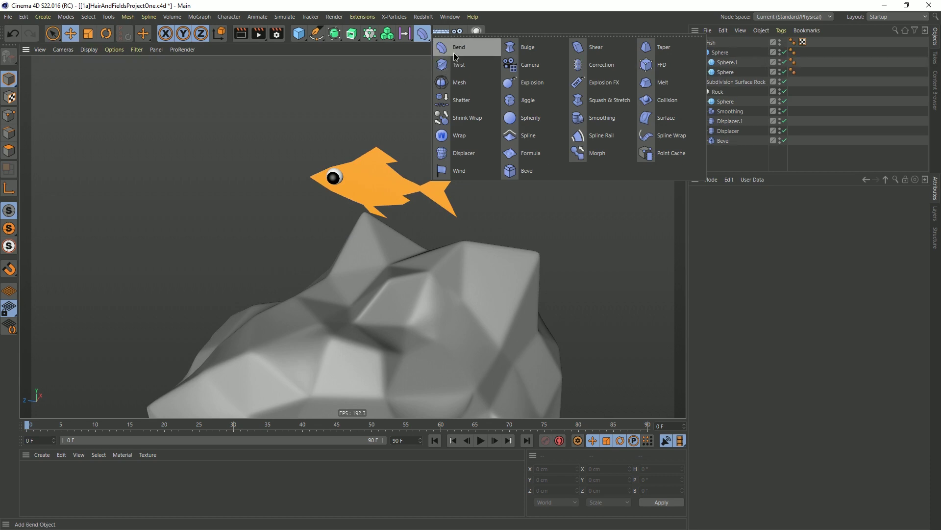
click(455, 57)
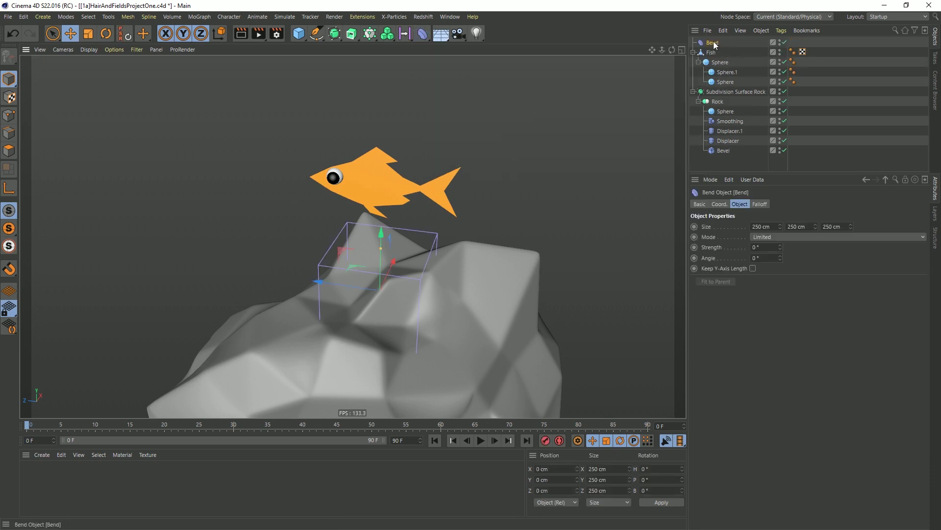
mouse_move(713, 44)
mouse_down()
mouse_move(724, 64)
mouse_move(712, 53)
mouse_up()
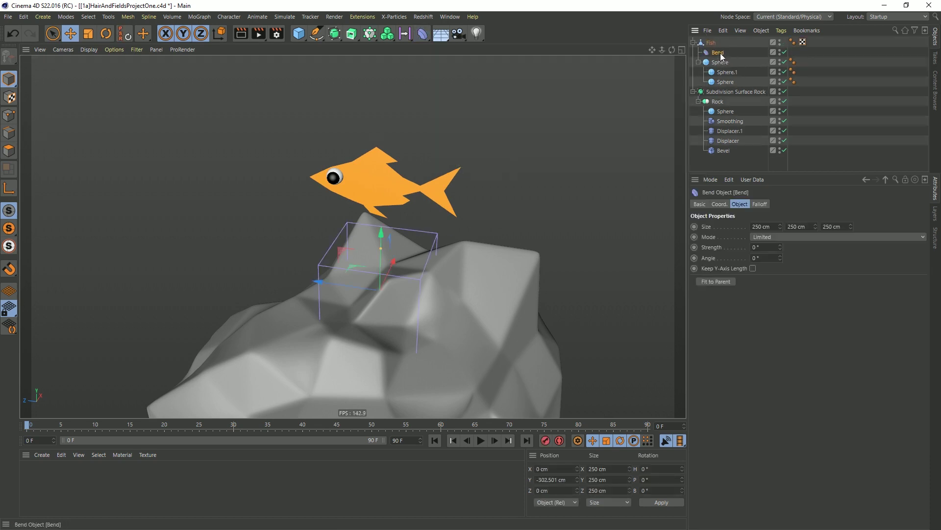
key(r)
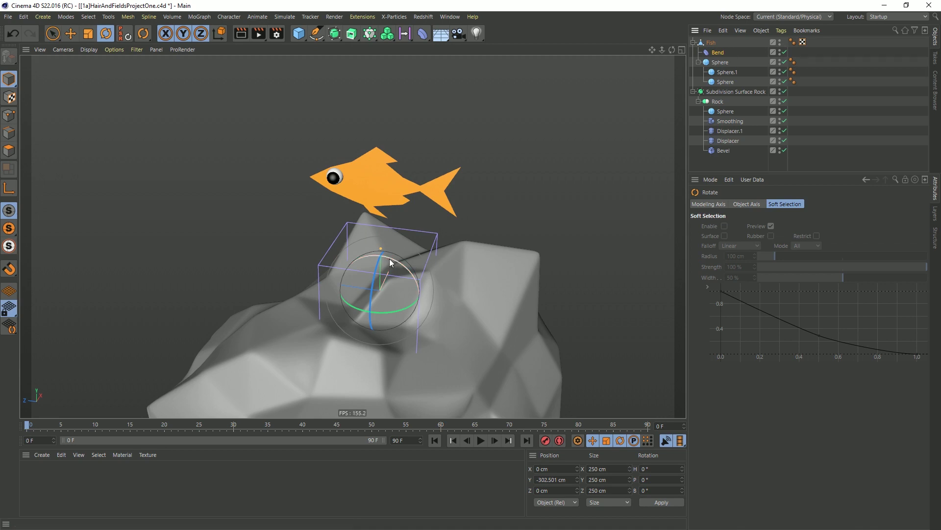
drag(389, 258, 434, 307)
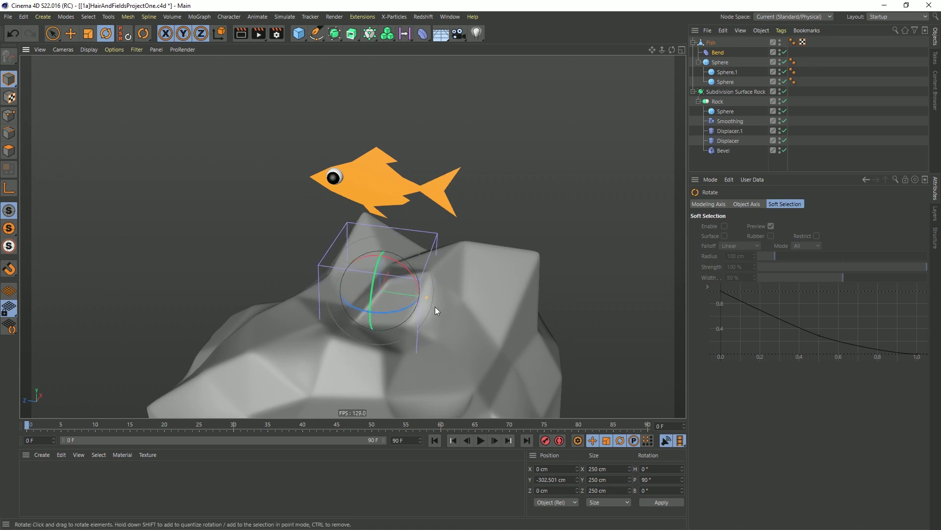
Fit the Bend deformer to its parent fish and halve its Y size to 185.041 cm
click(717, 52)
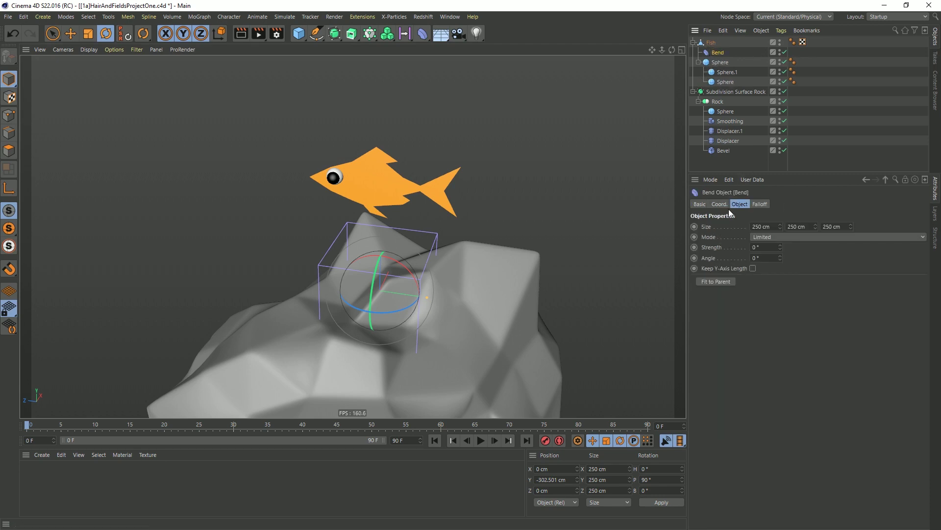
click(724, 281)
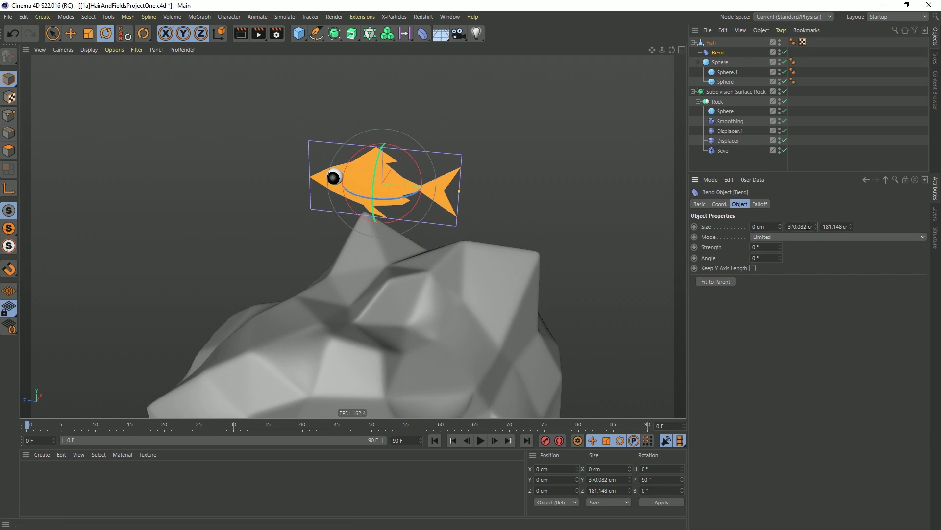
click(808, 226)
text(/2)
key(Return)
Move the Bend deformer along the fish's body to about -110 cm in Z, so it encloses the tail
key(e)
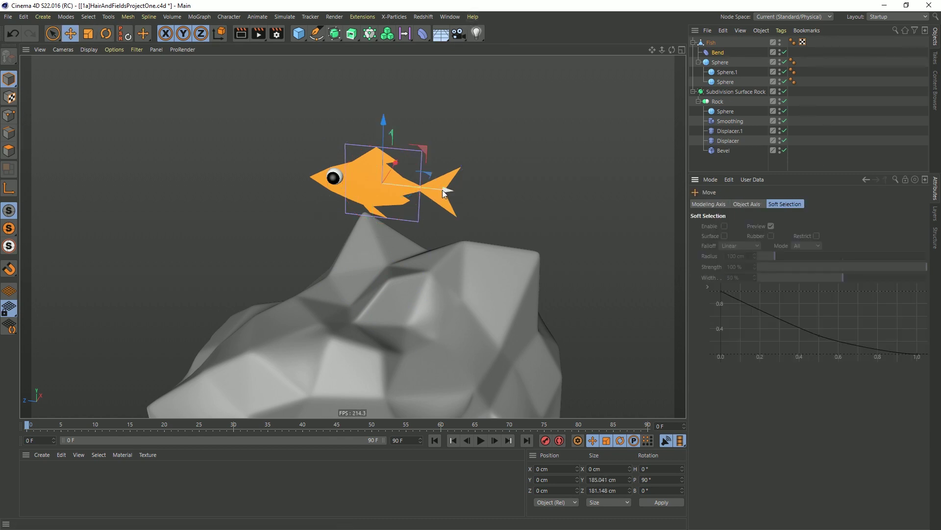
drag(443, 190, 466, 194)
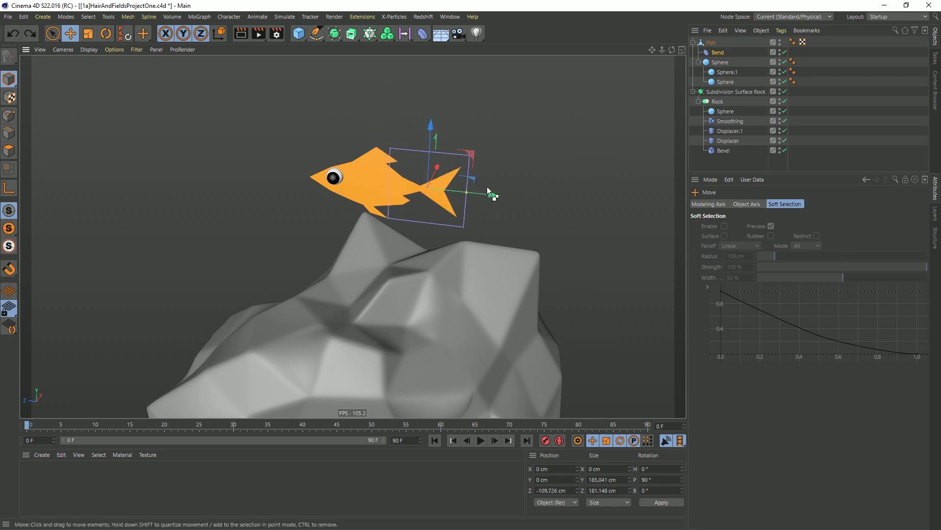
click(740, 53)
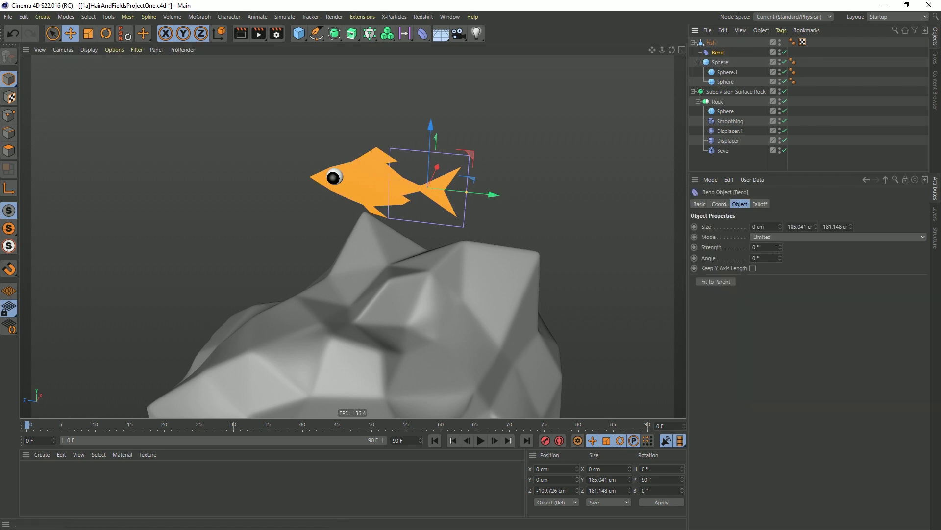
Set the Bend deformer's Strength to 40° and keyframe it at frame 0
drag(781, 247, 780, 199)
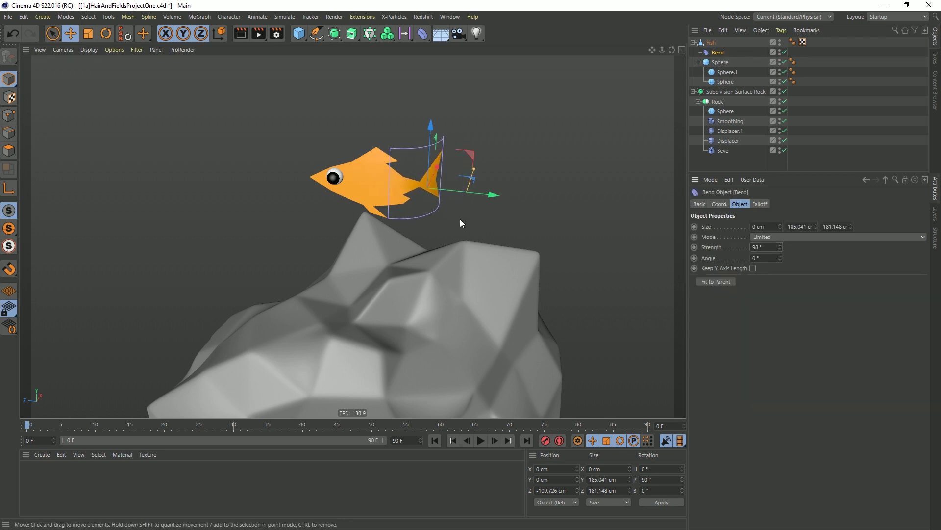
alt+drag(460, 219, 329, 198)
alt+drag(422, 179, 458, 199)
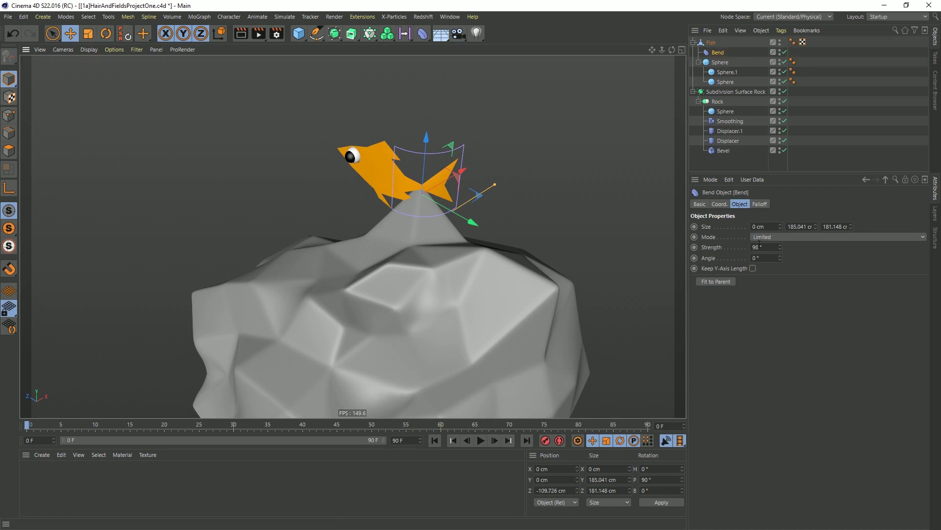
drag(766, 248, 720, 258)
text(40)
key(Return)
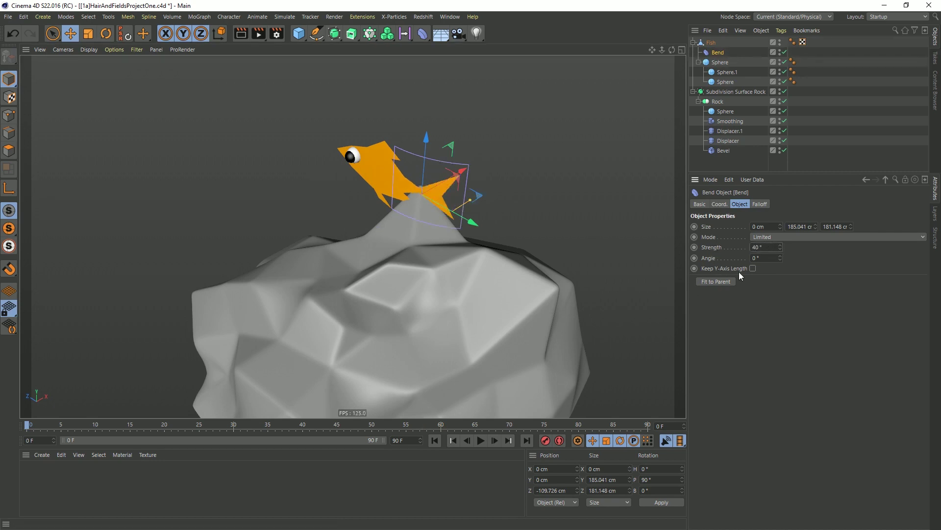
click(694, 247)
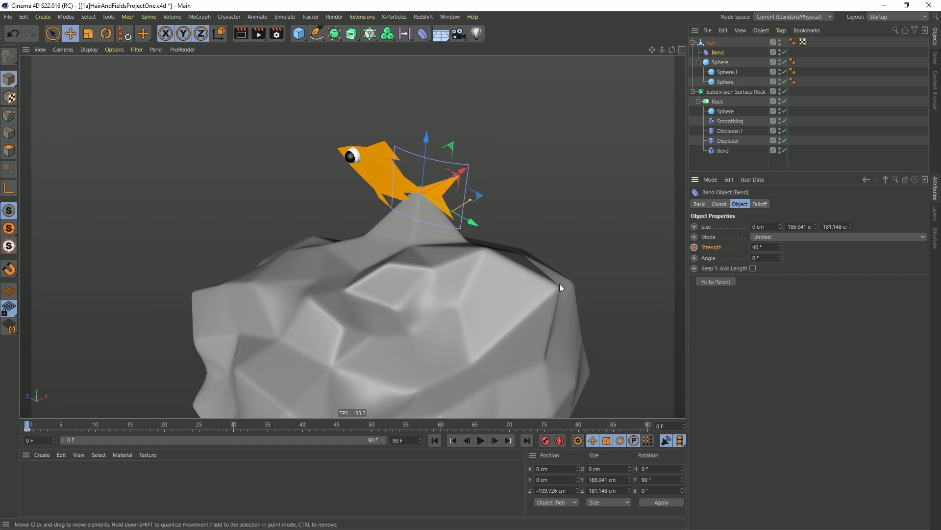
Keyframe the Bend deformer's Strength at -40° on frame 5
click(59, 422)
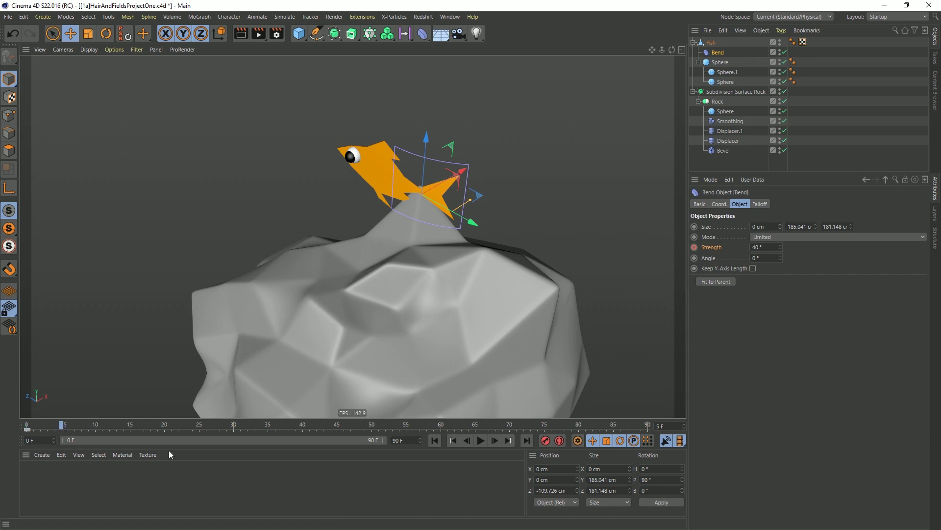
click(755, 248)
text(-)
key(Return)
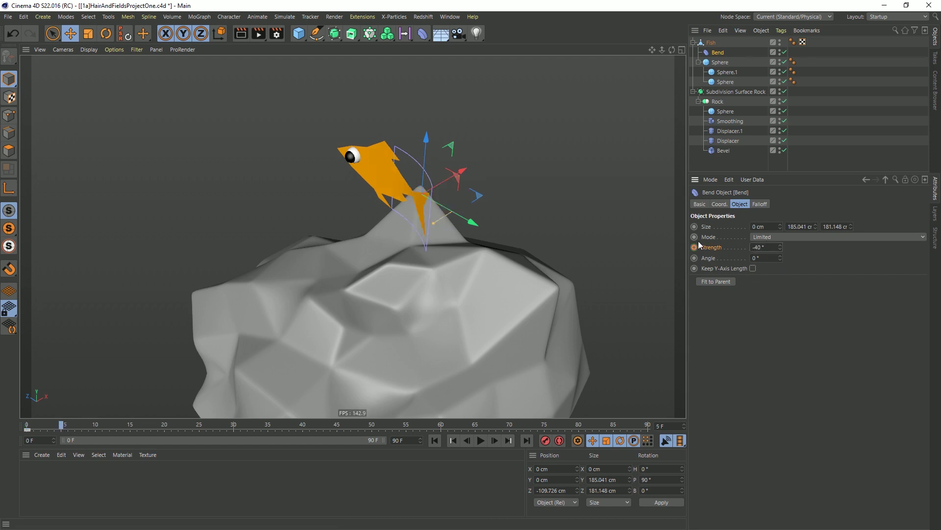
Keyframe the Bend deformer's Strength at 40° on frame 10
click(94, 427)
click(756, 248)
key(BackSpace)
key(Return)
click(695, 247)
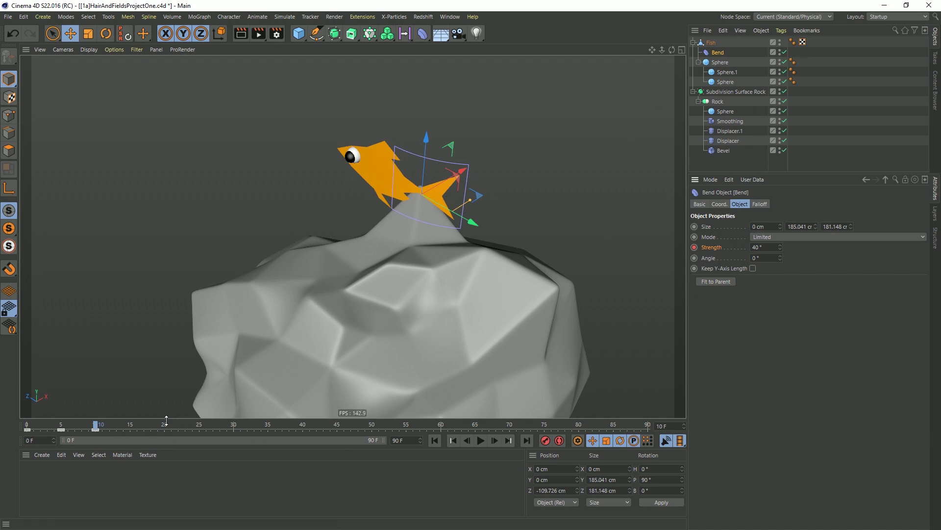
Show the Bend deformer's Strength track in the Timeline window, adding the Bend object to its Dope Sheet
drag(107, 428, 23, 429)
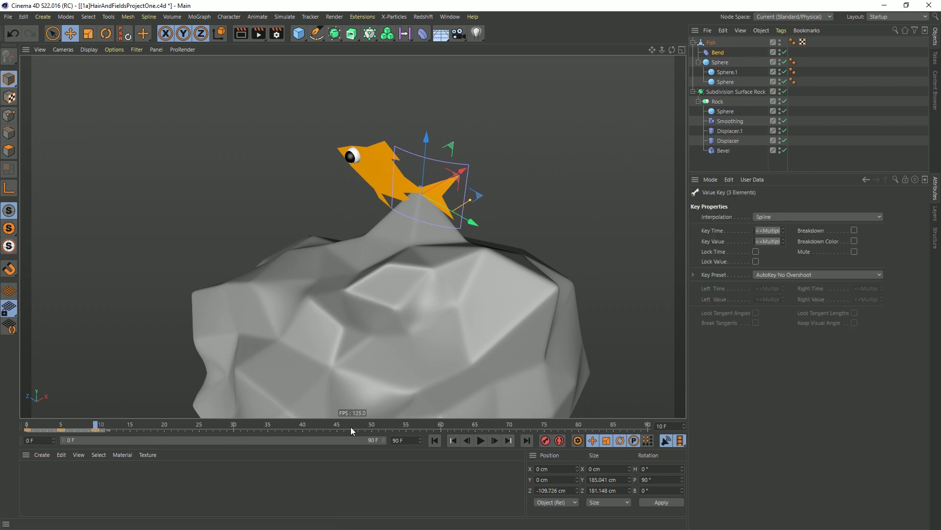
click(718, 52)
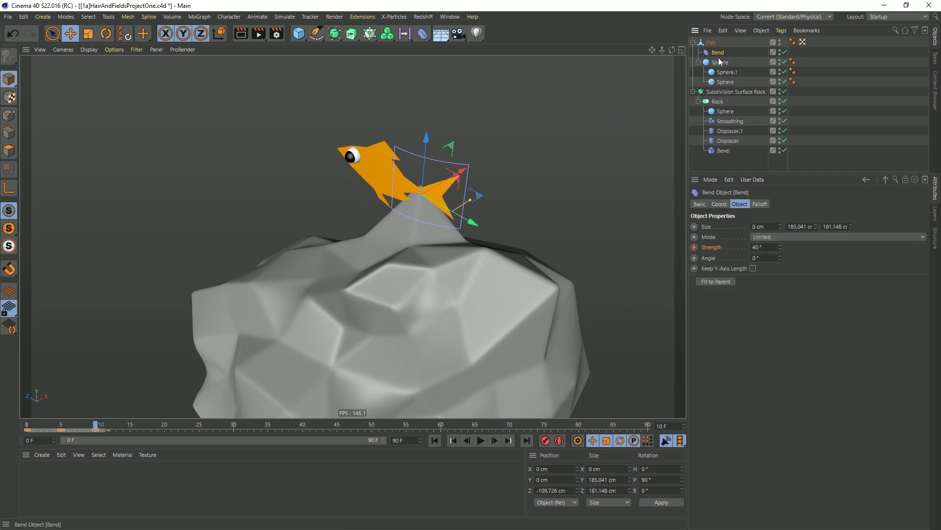
right_click(707, 248)
mouse_move(721, 251)
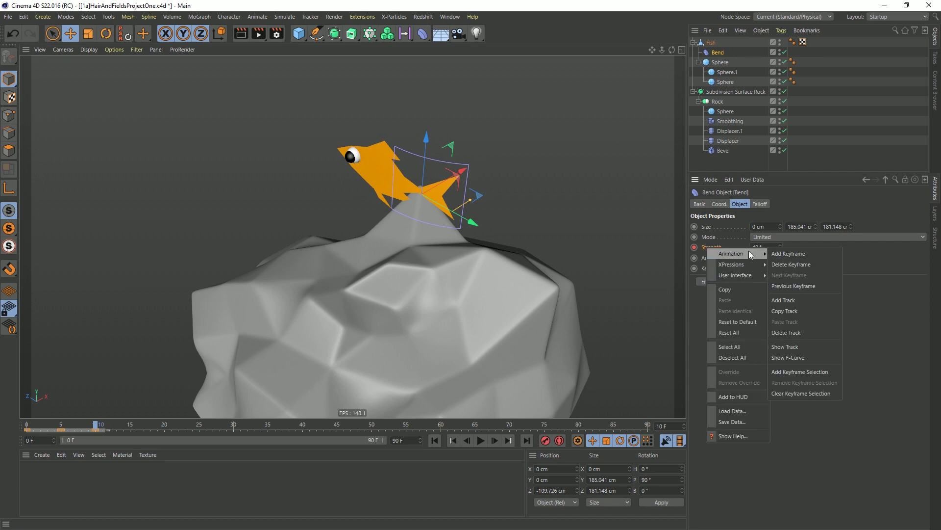
click(794, 347)
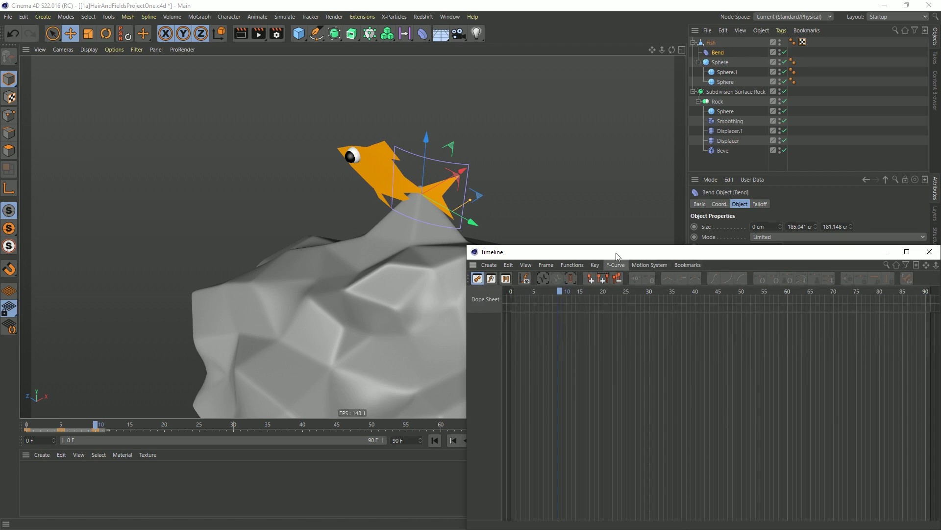
drag(616, 255, 390, 145)
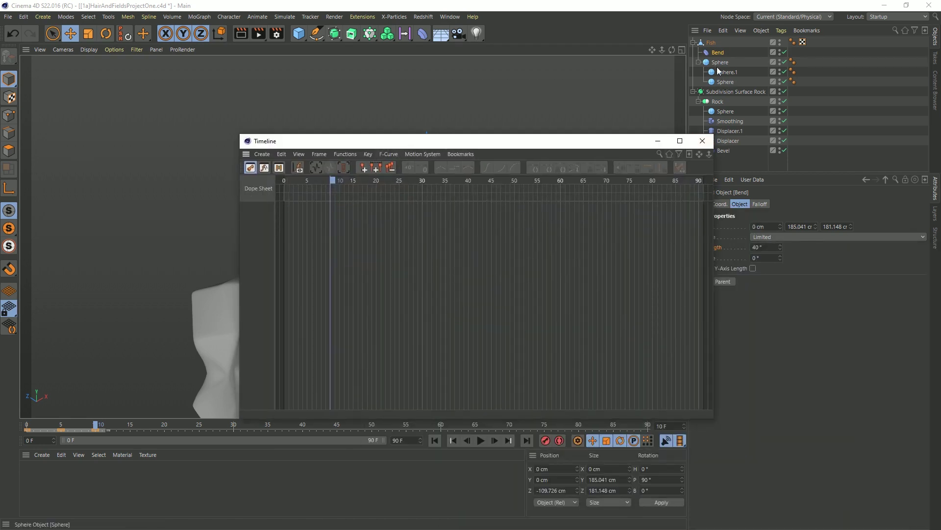
drag(717, 53, 259, 224)
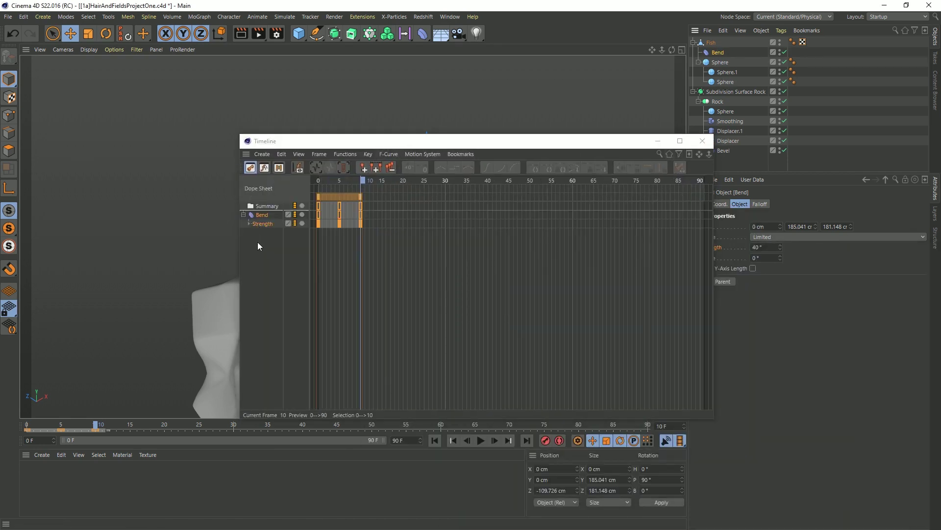
Set the Strength track's After behavior to Repeat and close the Timeline window
click(261, 223)
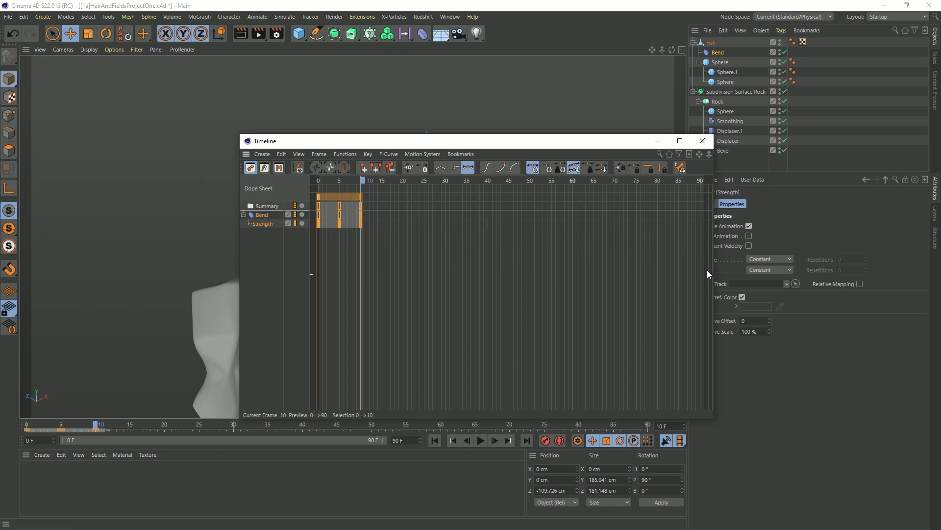
drag(592, 154, 493, 129)
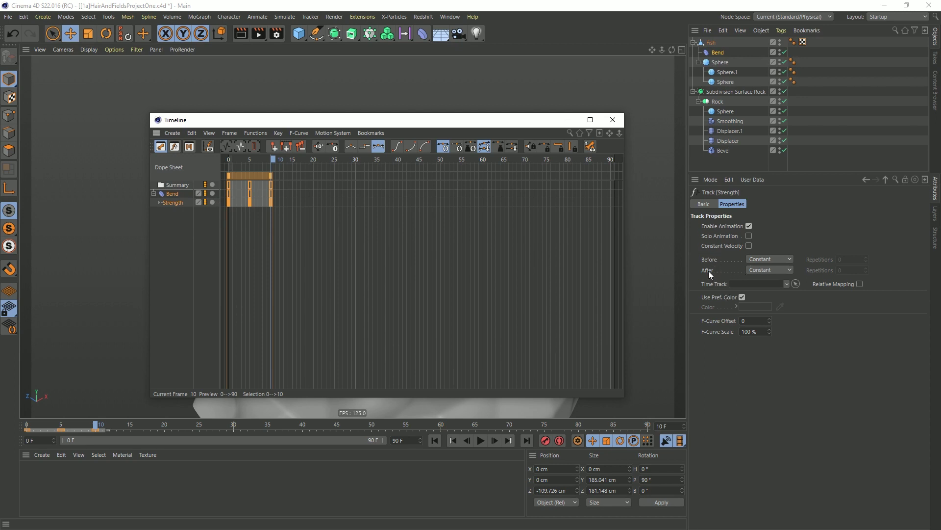
click(767, 270)
click(772, 313)
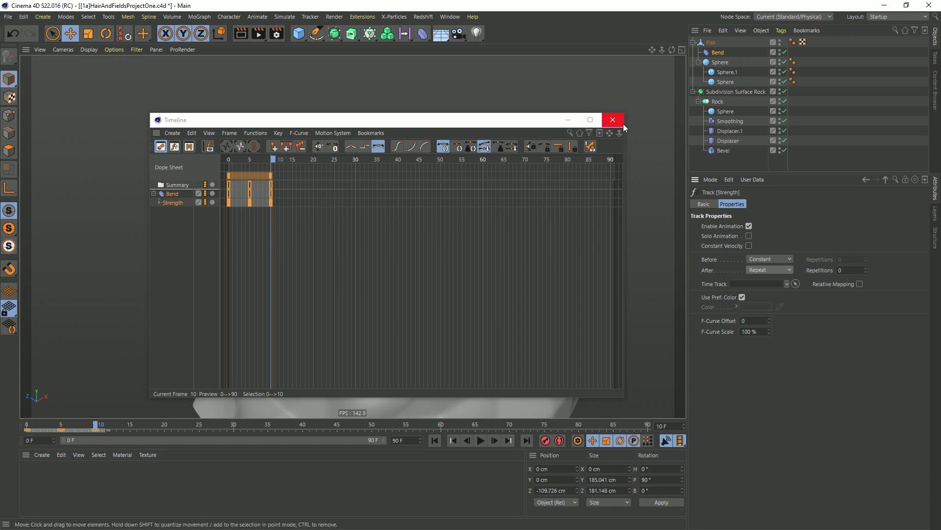
drag(489, 132, 427, 338)
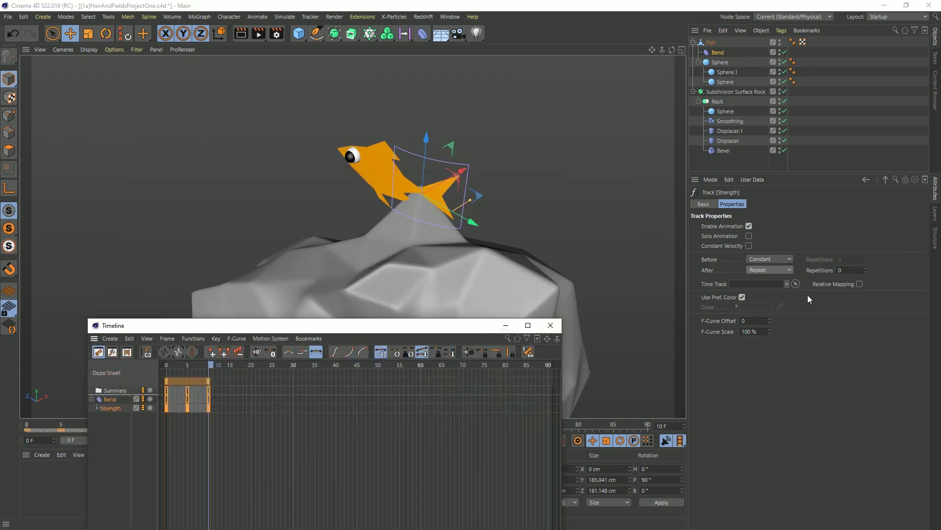
click(550, 325)
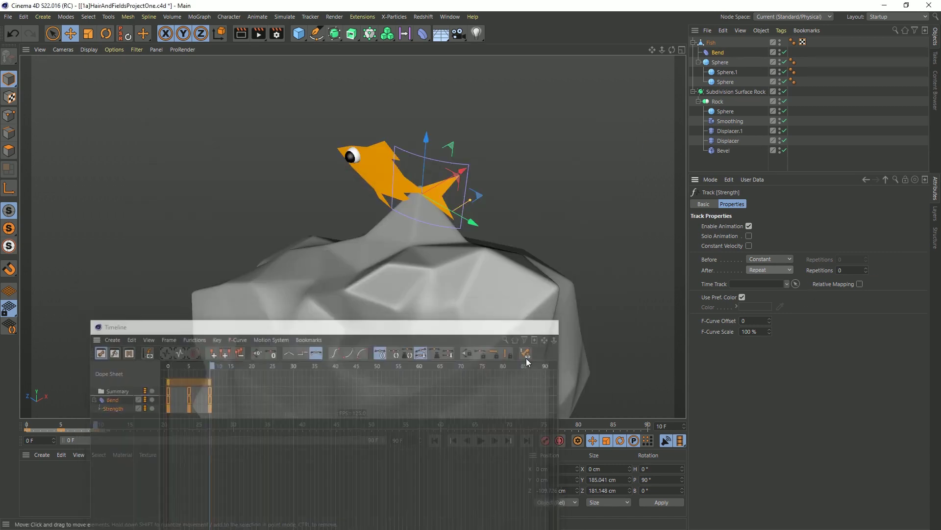
Hide the Bend deformer in the viewport while playing the tail animation, and return to frame 0
click(480, 439)
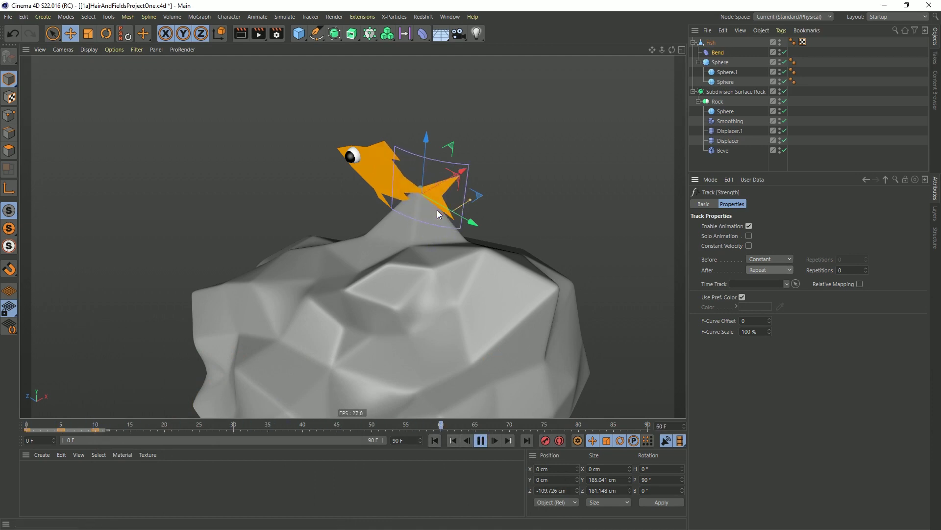
click(805, 59)
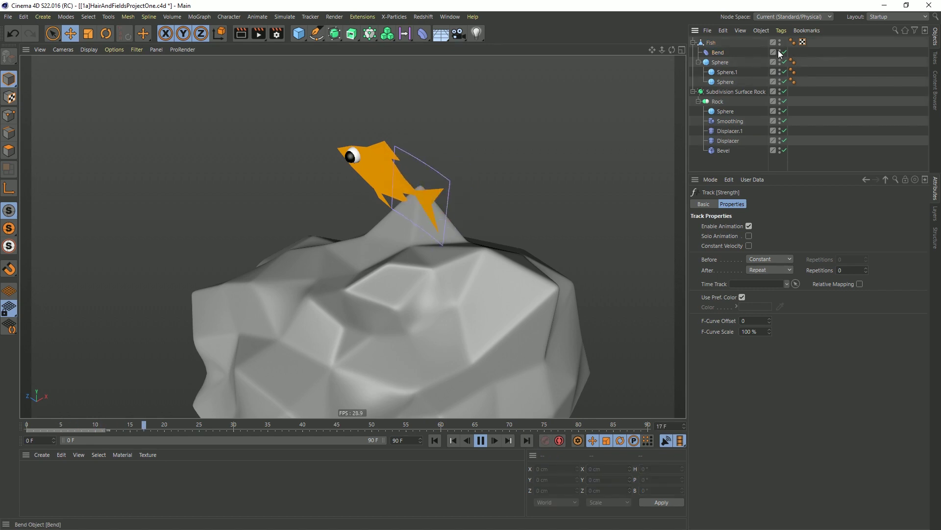
double_click(779, 51)
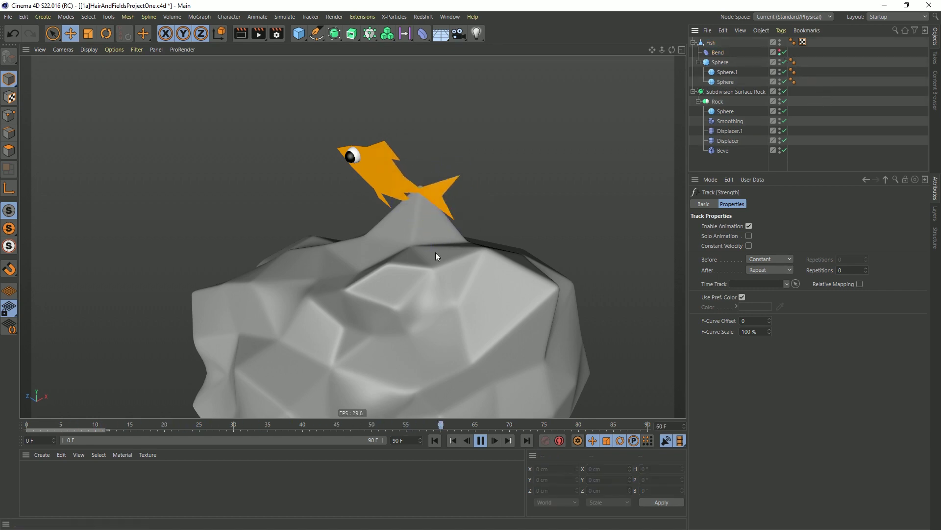
alt+drag(442, 275, 484, 262)
alt+right_drag(484, 263, 437, 261)
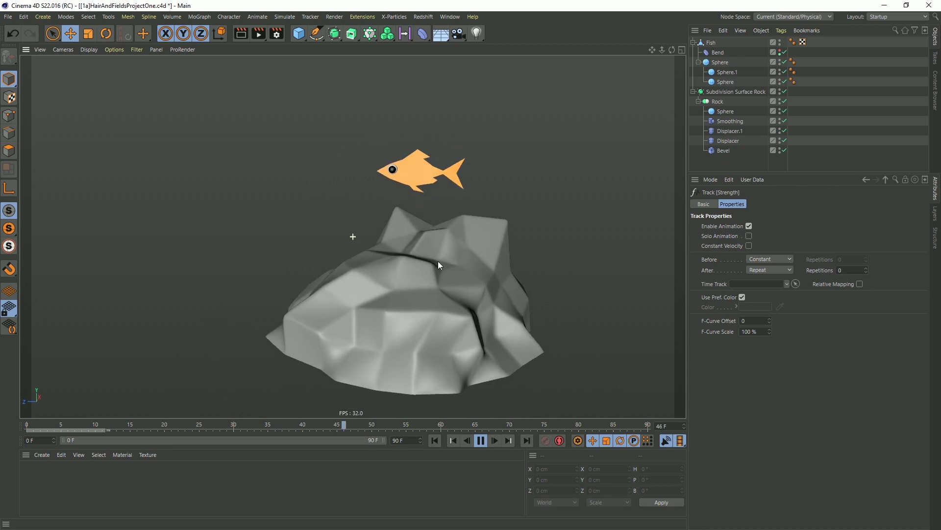
click(481, 440)
click(435, 440)
Save the project as a new version named [1b]HairAndFieldsProjectOne.c4d
key(ctrl+shift+s)
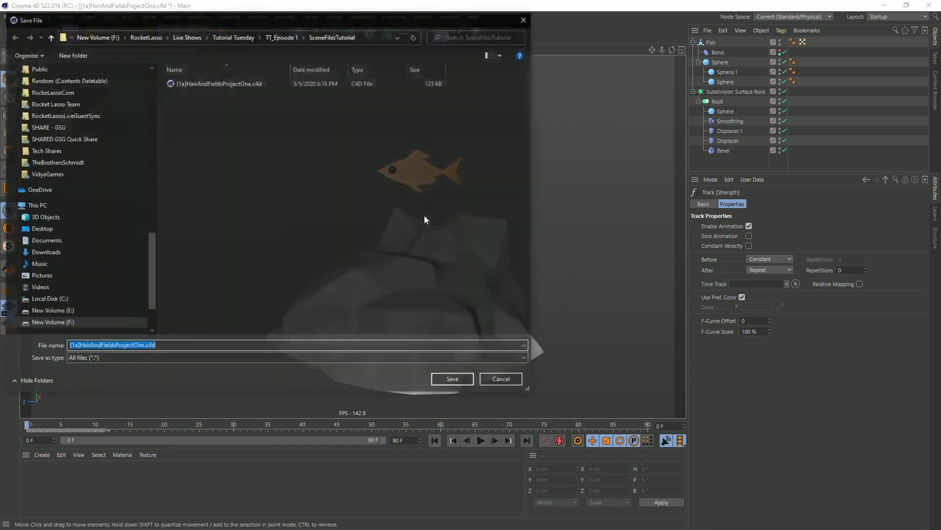
click(76, 346)
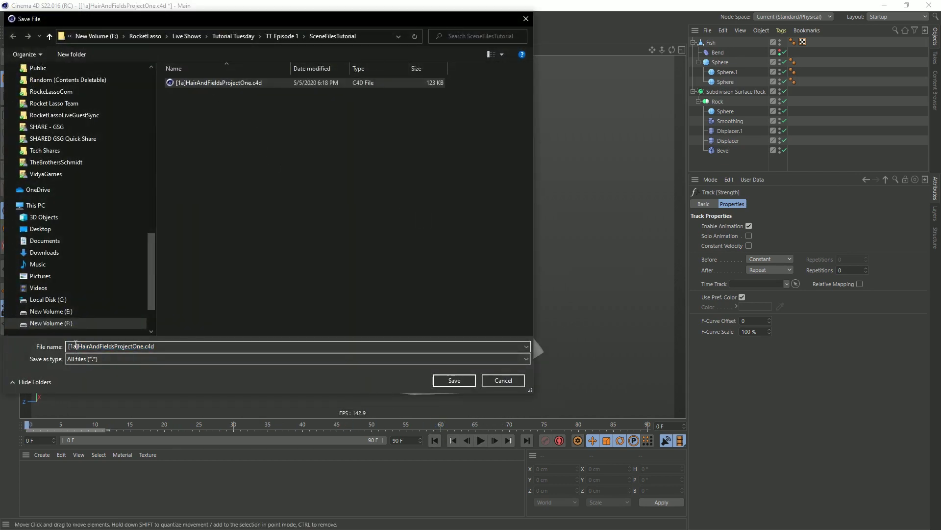
key(BackSpace)
text(b)
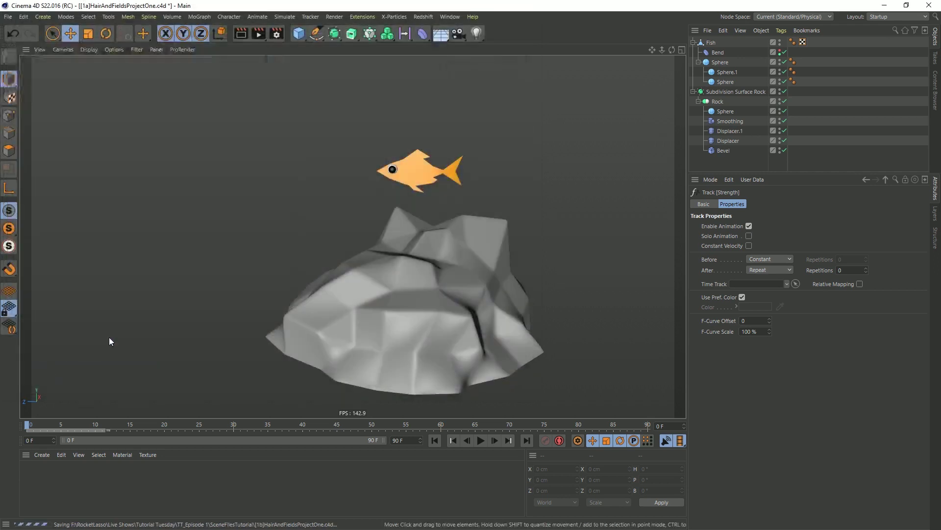
key(Return)
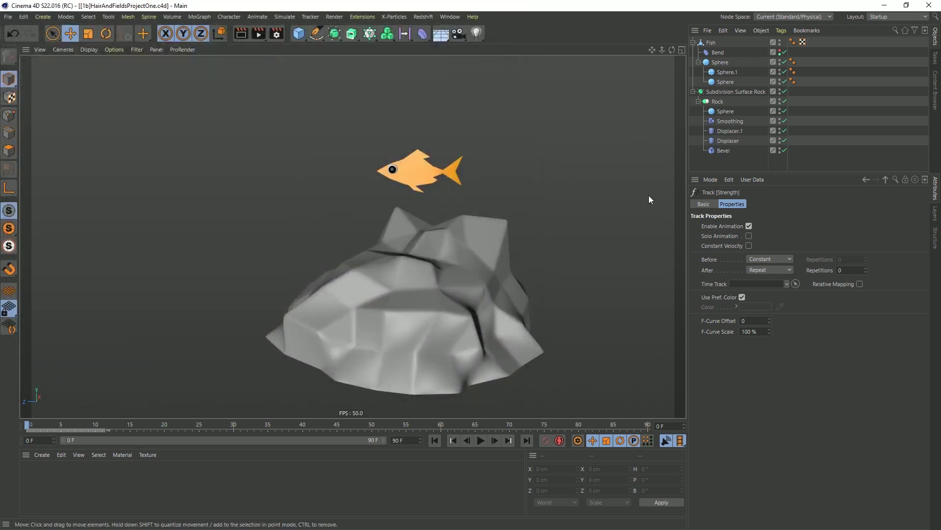
Add a new Sphere primitive to the scene and set its type to Hemisphere
click(296, 33)
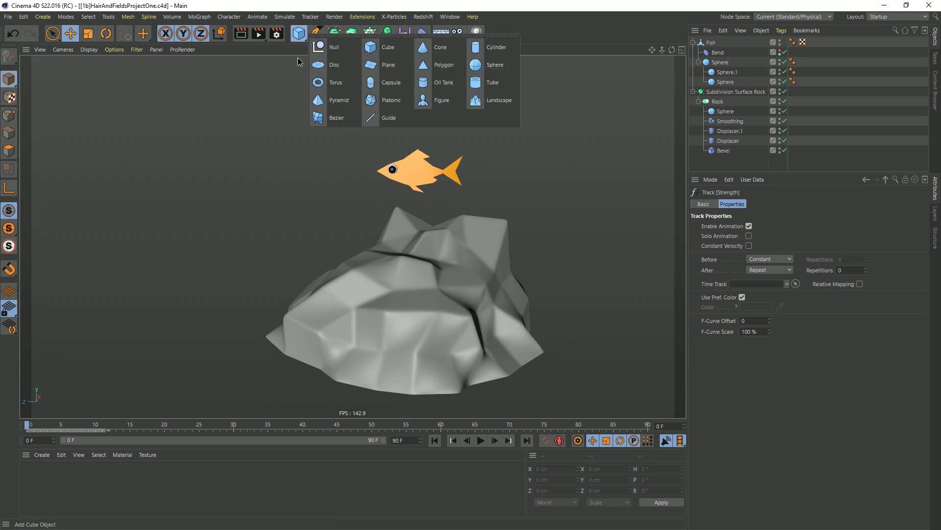
click(489, 69)
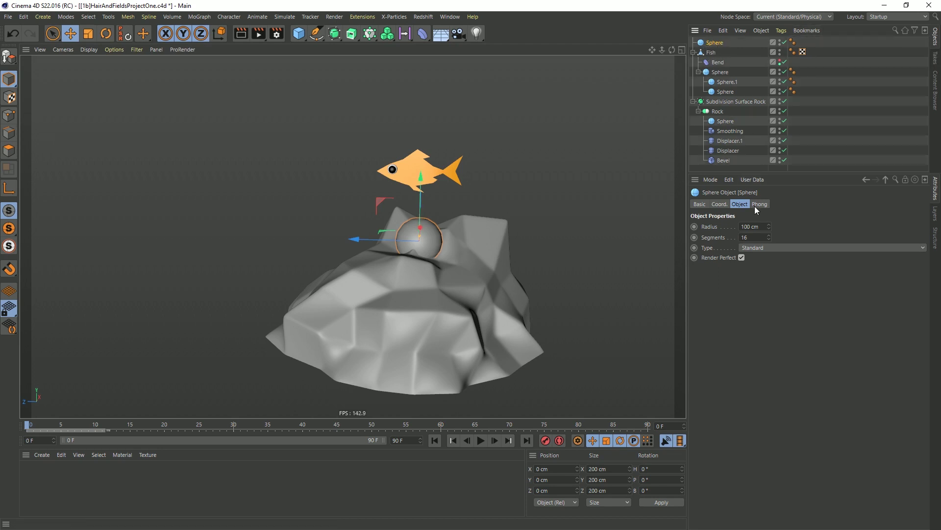
click(769, 247)
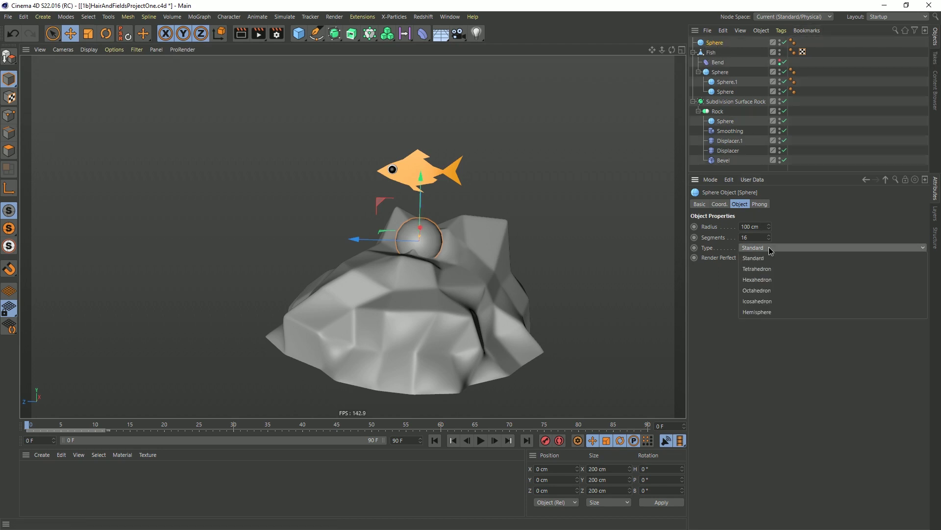
click(757, 311)
Display the viewport in Gouraud Shading with lines and examine the hemisphere's segments up close
scroll(414, 250, up, 5)
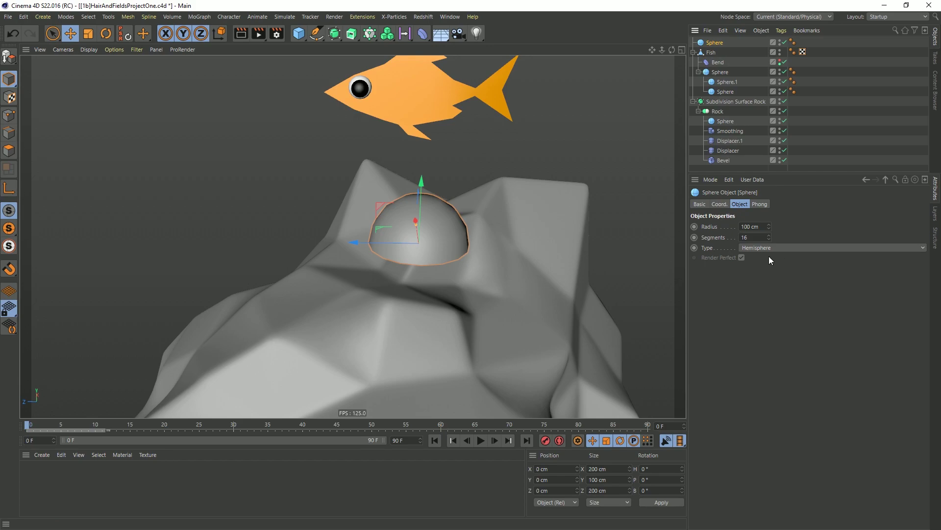
key(n)
key(b)
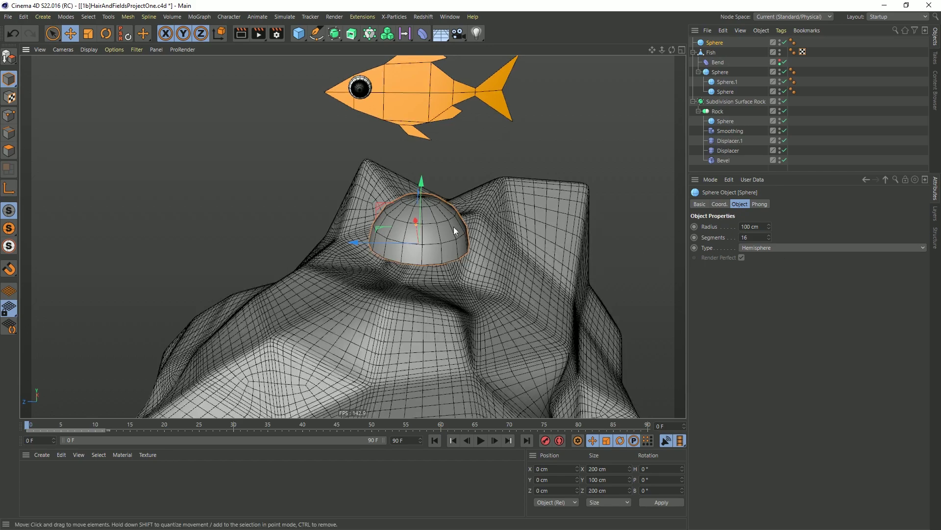
alt+drag(442, 224, 394, 220)
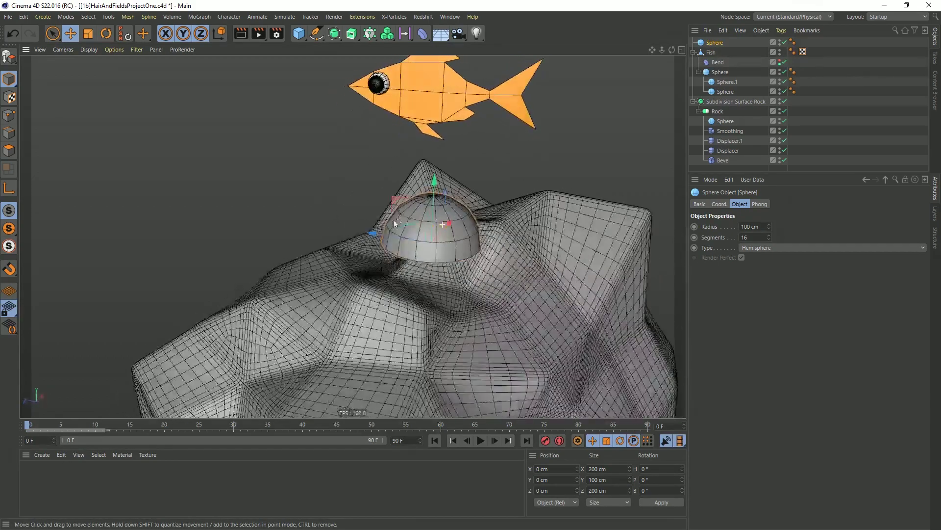
Hide the Subdivision Surface Rock in the viewport and examine the hemisphere up close from several angles
click(782, 102)
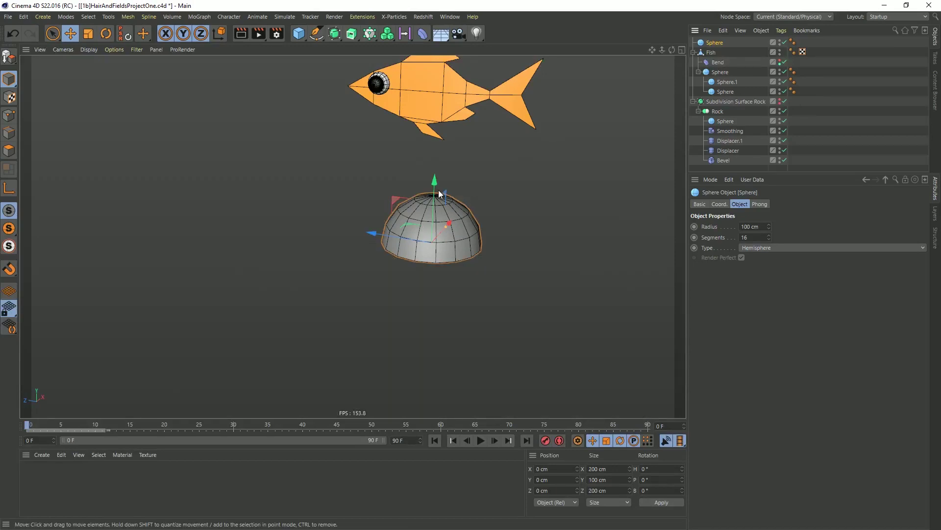
alt+drag(453, 231, 447, 237)
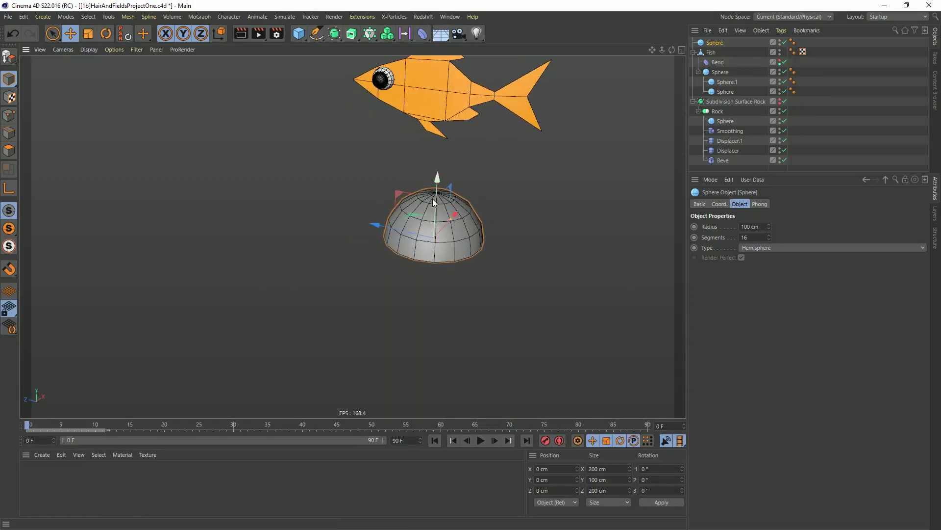
scroll(456, 223, up, 3)
alt+middle_drag(456, 223, 408, 261)
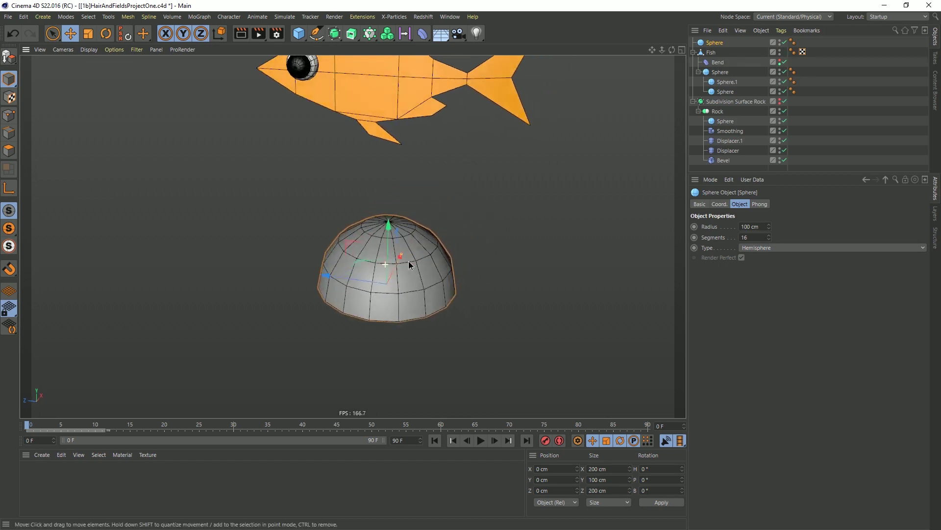
alt+drag(408, 261, 408, 287)
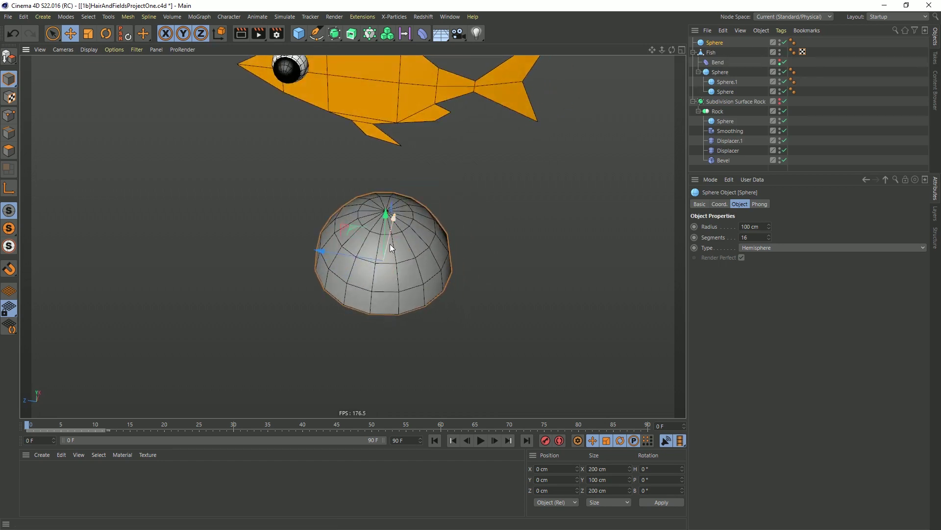
alt+drag(390, 243, 390, 200)
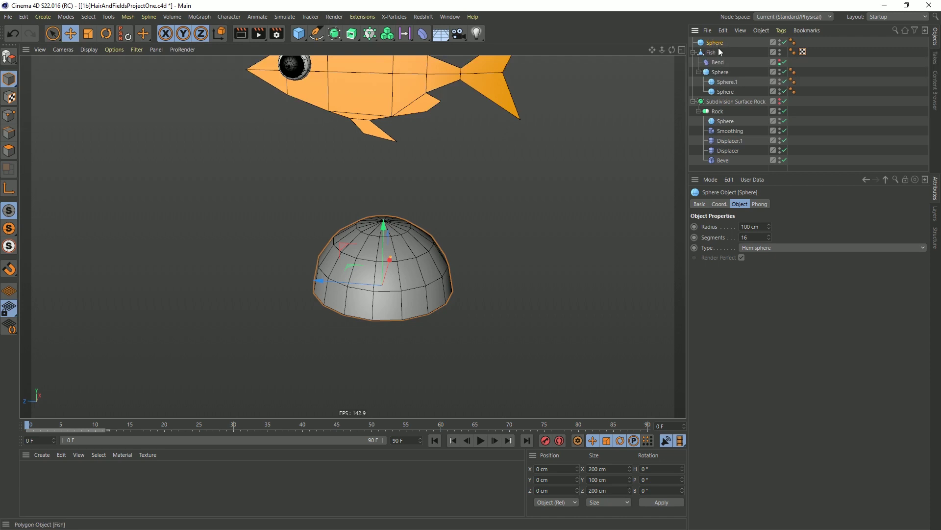
Add a Hair object to the hemisphere sphere and inspect its guides around the dome
click(283, 19)
mouse_move(311, 98)
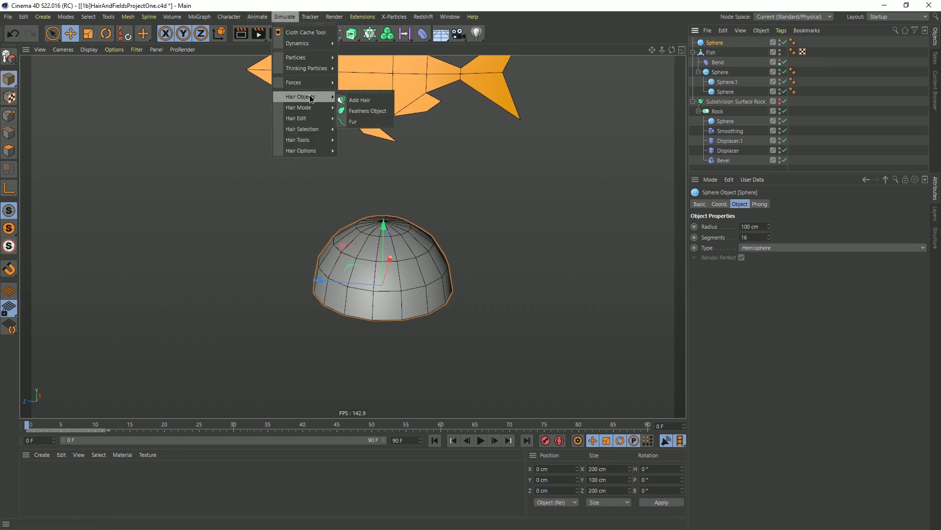
click(367, 101)
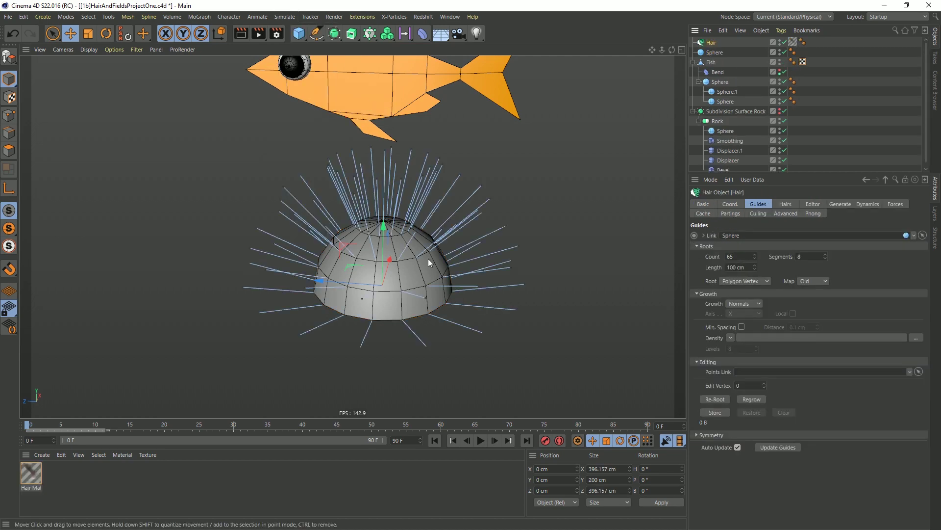
alt+drag(376, 264, 409, 257)
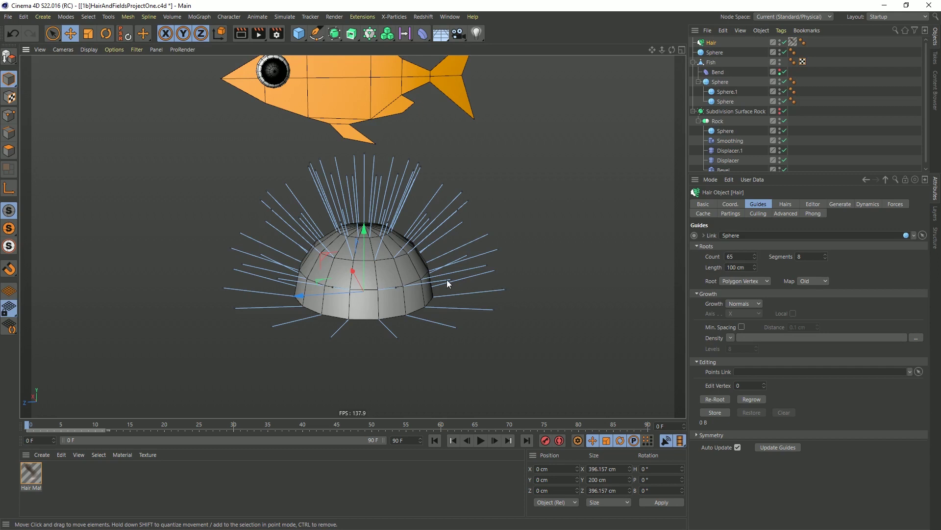
alt+drag(447, 280, 407, 284)
Set the hair guides' root placement to Polygon Center and check the guide distribution around the hemisphere
click(750, 281)
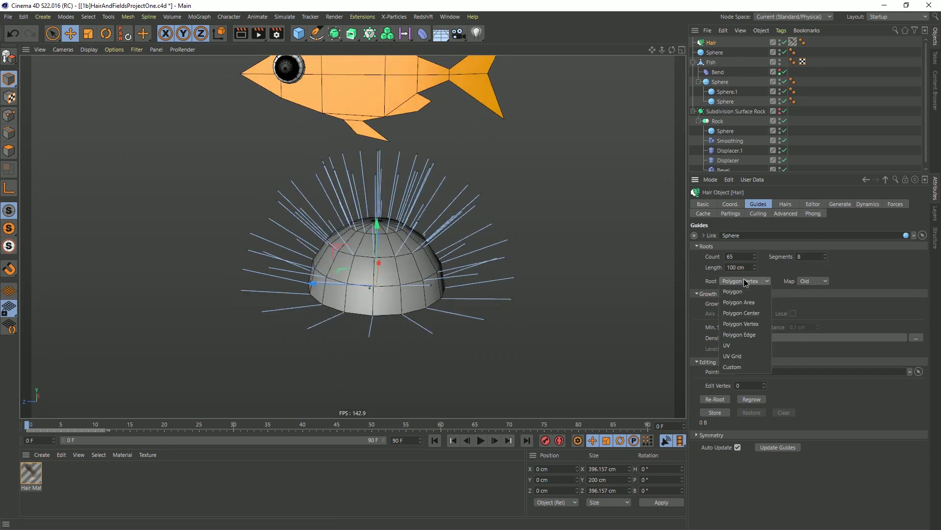
click(743, 310)
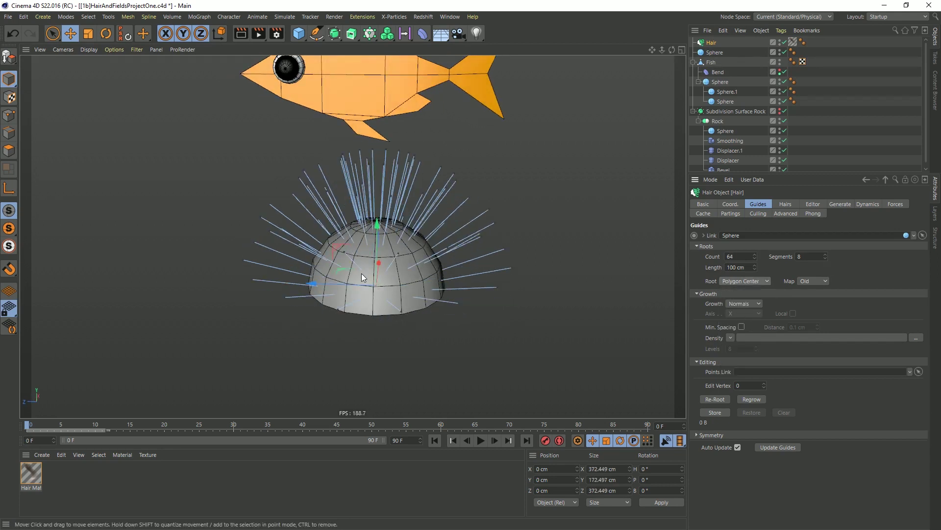
mouse_move(429, 263)
alt+mouse_down()
mouse_move(346, 242)
mouse_move(420, 250)
alt+mouse_up()
mouse_move(420, 202)
alt+mouse_down()
mouse_move(463, 217)
mouse_move(437, 206)
mouse_move(434, 191)
alt+mouse_up()
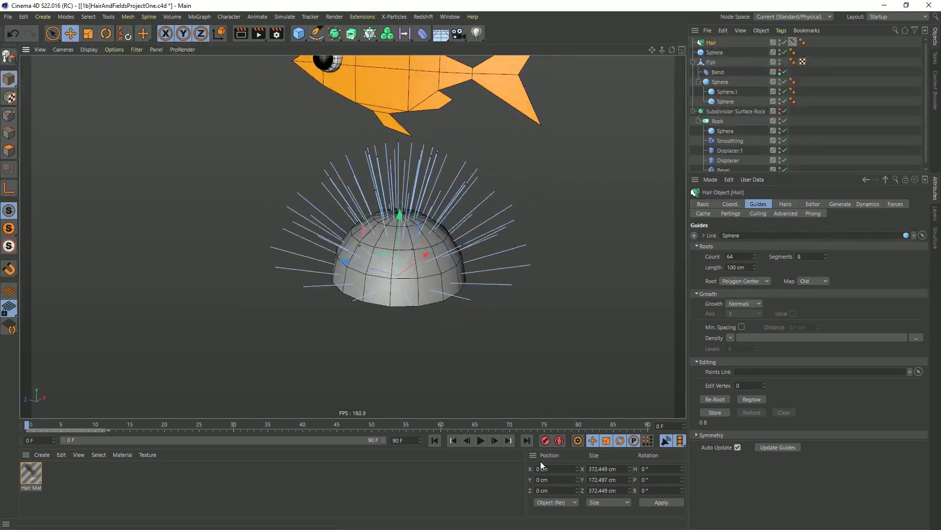
Play the hair simulation to watch the guides react, hide the Fish in the viewport, and return to frame 0
click(480, 440)
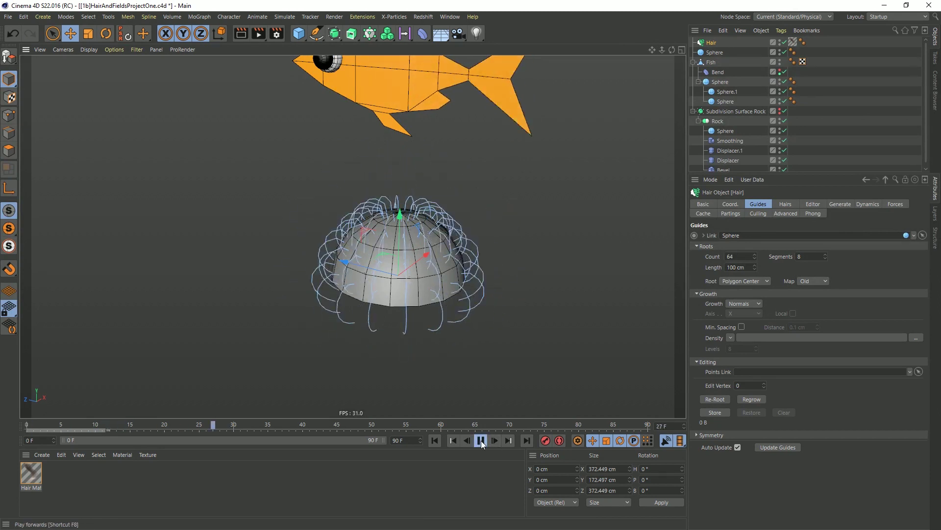
click(481, 441)
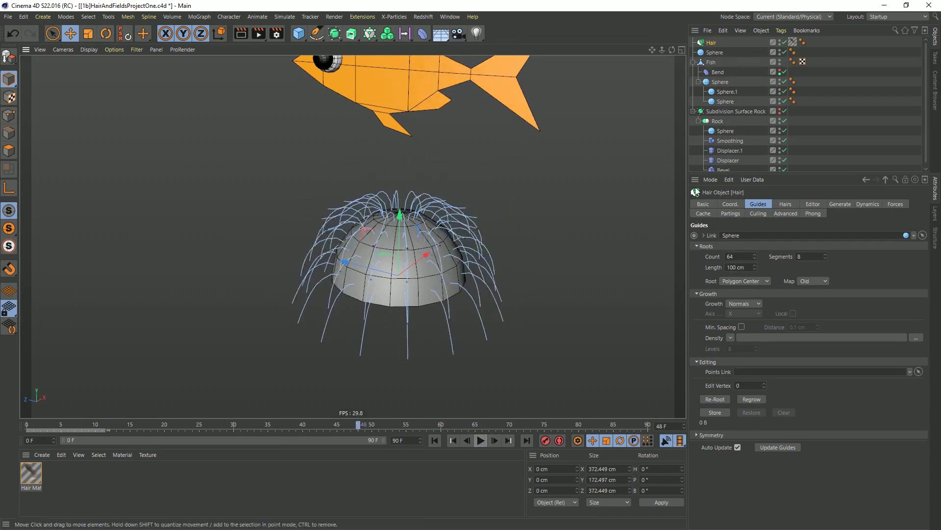
click(780, 60)
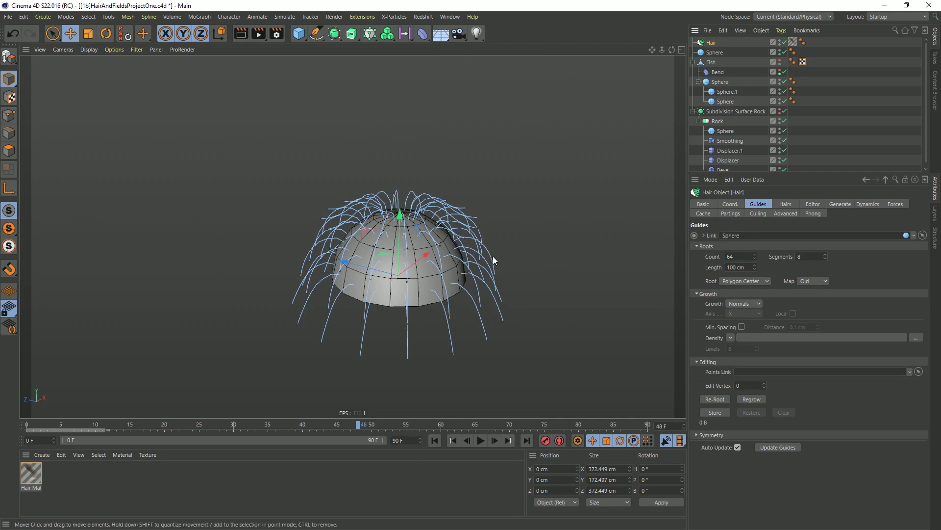
click(435, 438)
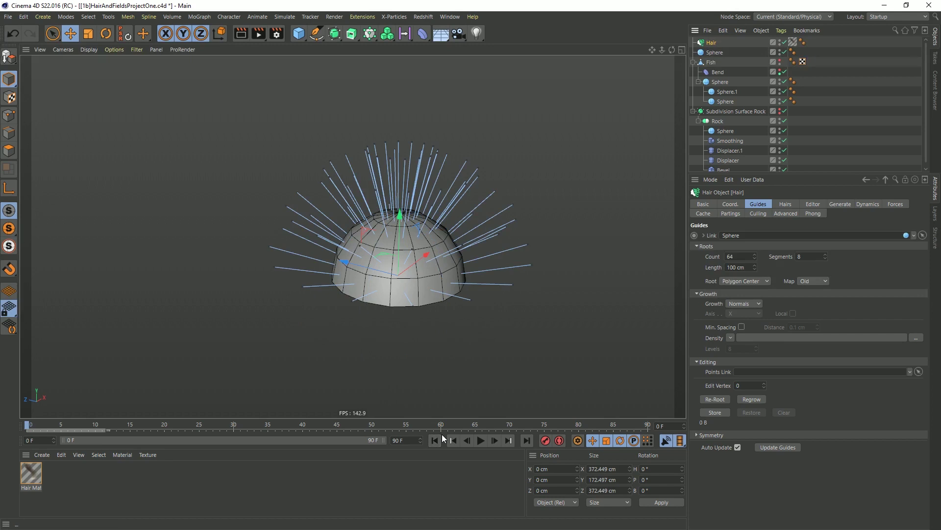
Set the gravity in the Hair object's forces to 0
key(ctrl+d)
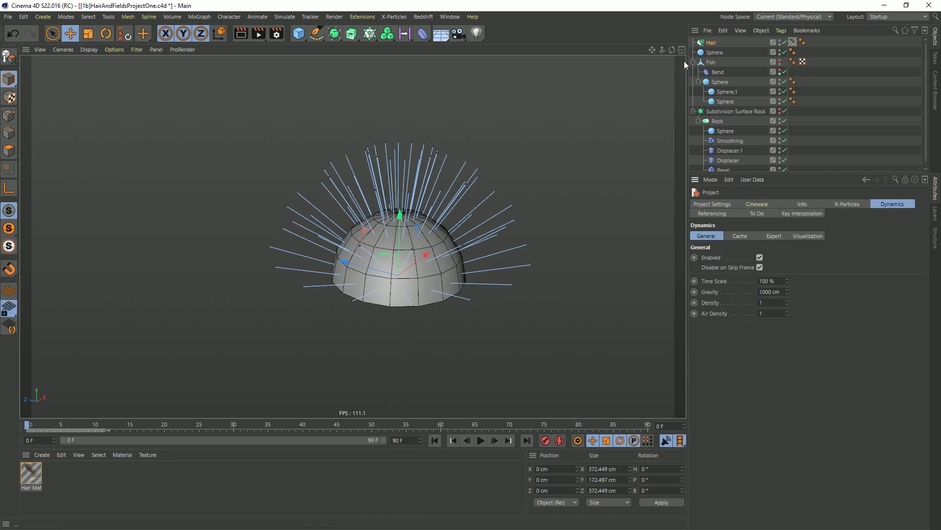
click(712, 42)
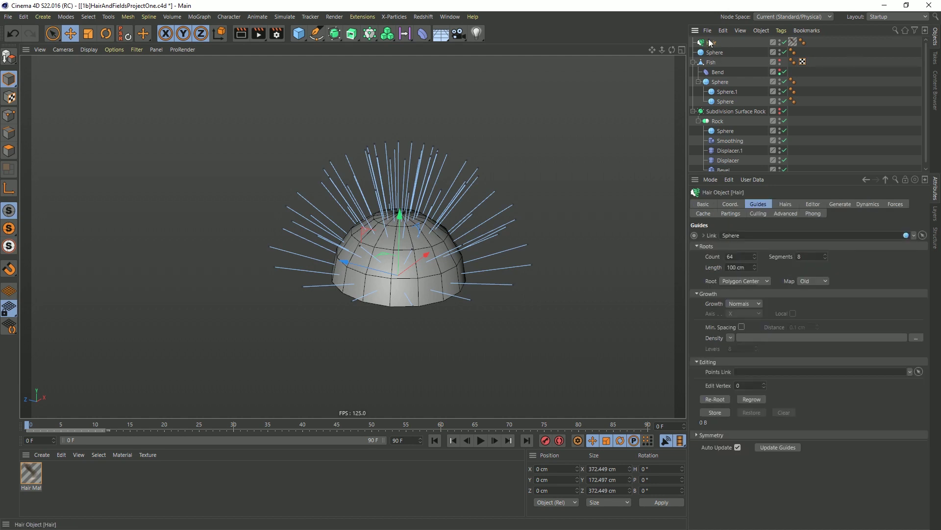
click(901, 205)
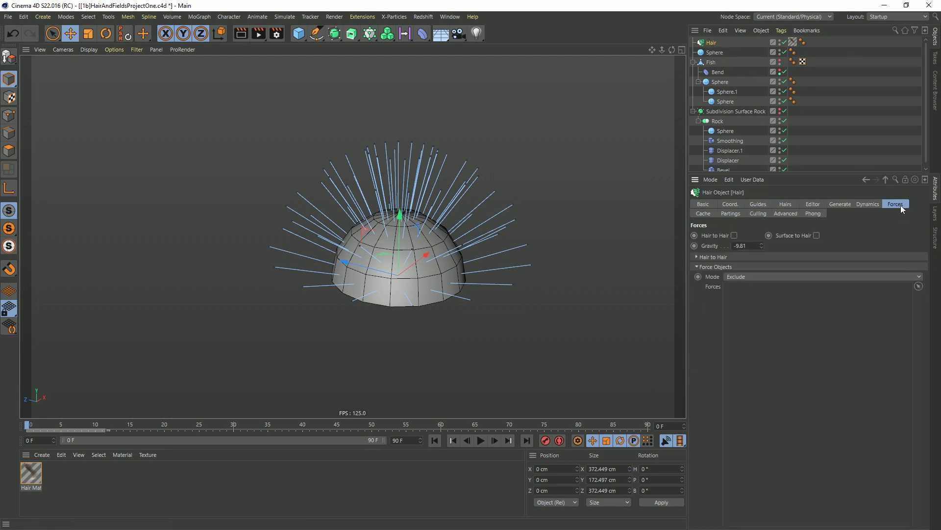
double_click(758, 245)
text(0)
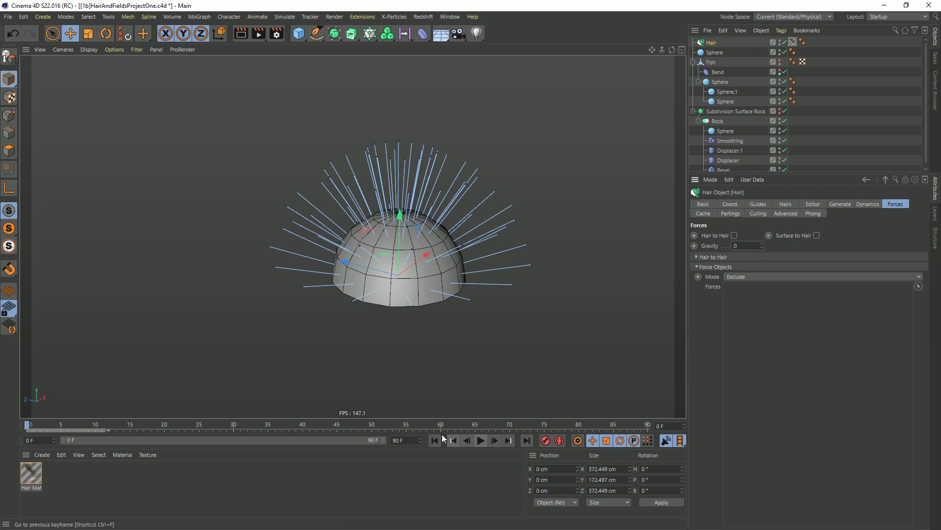
Play back the animation to check the hair guides without gravity, and return to frame 0
click(481, 441)
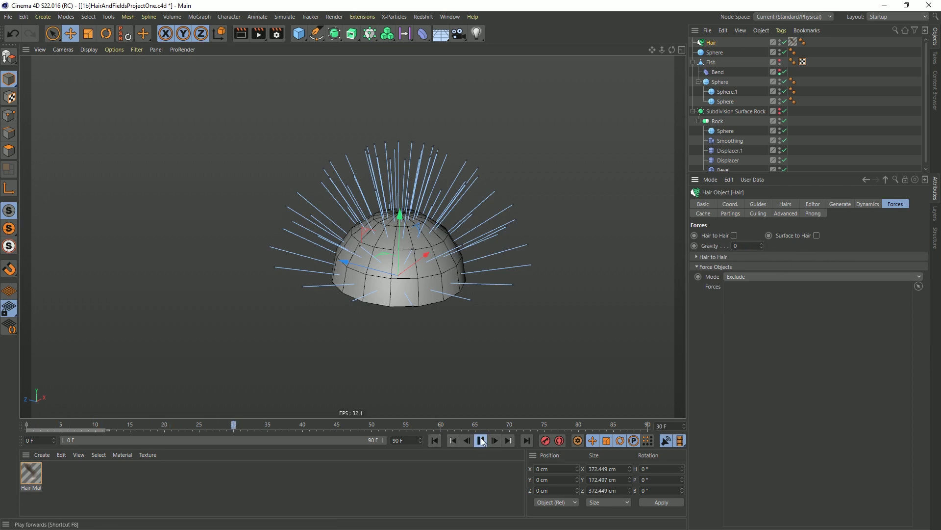
click(481, 440)
click(435, 440)
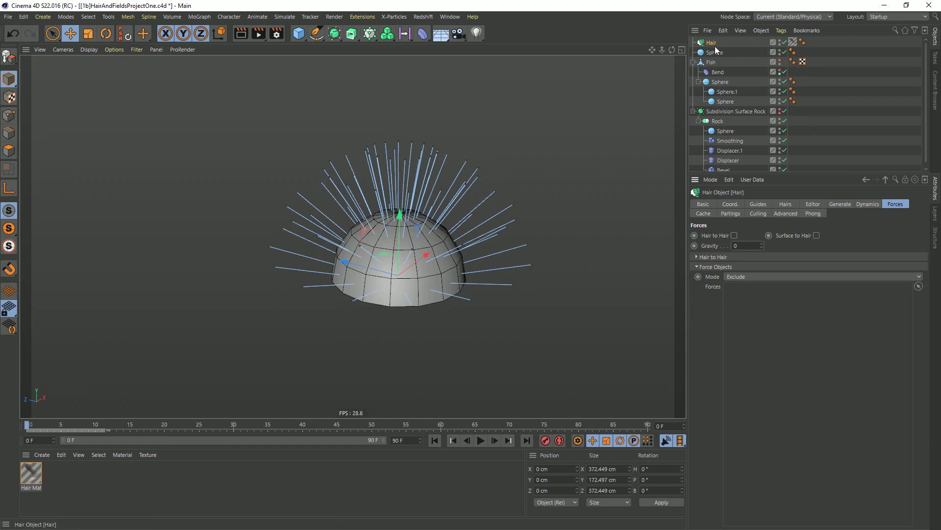
Select the hair material and collapse the Fish and Subdivision Surface Rock hierarchies
click(38, 478)
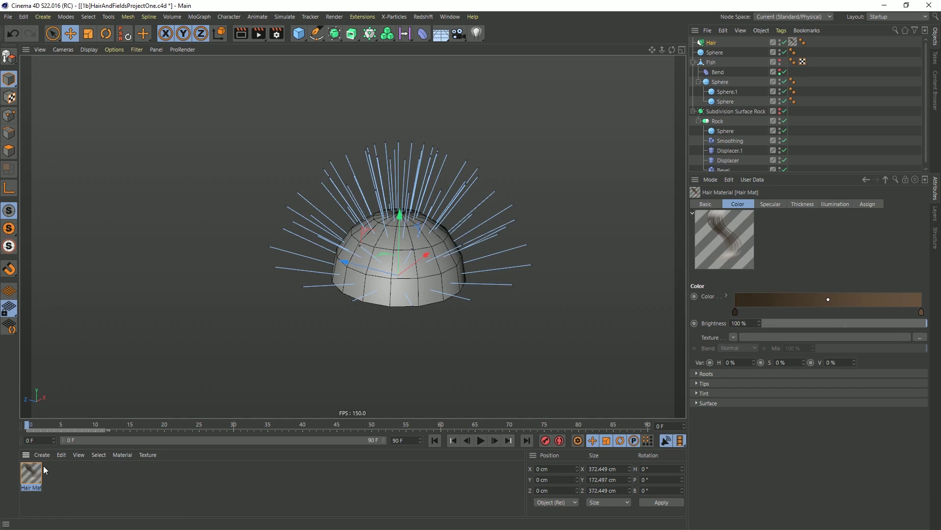
click(692, 63)
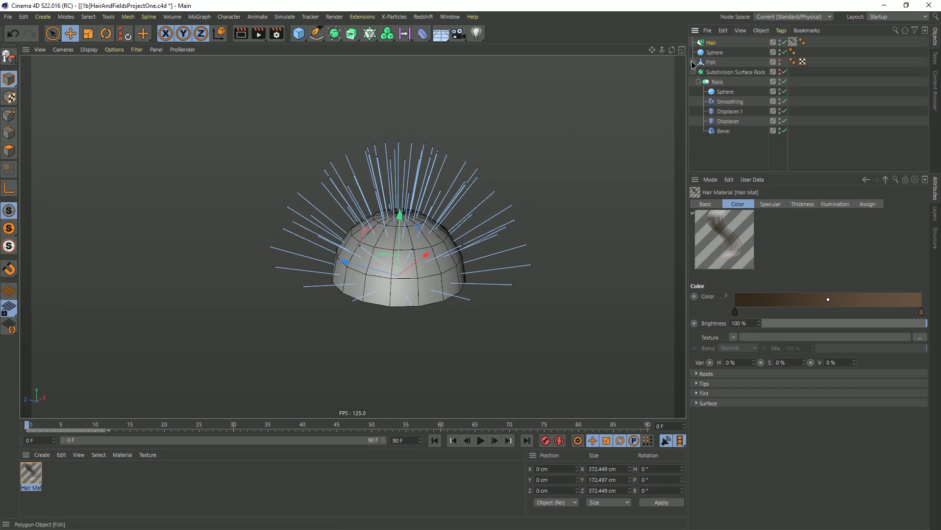
click(692, 72)
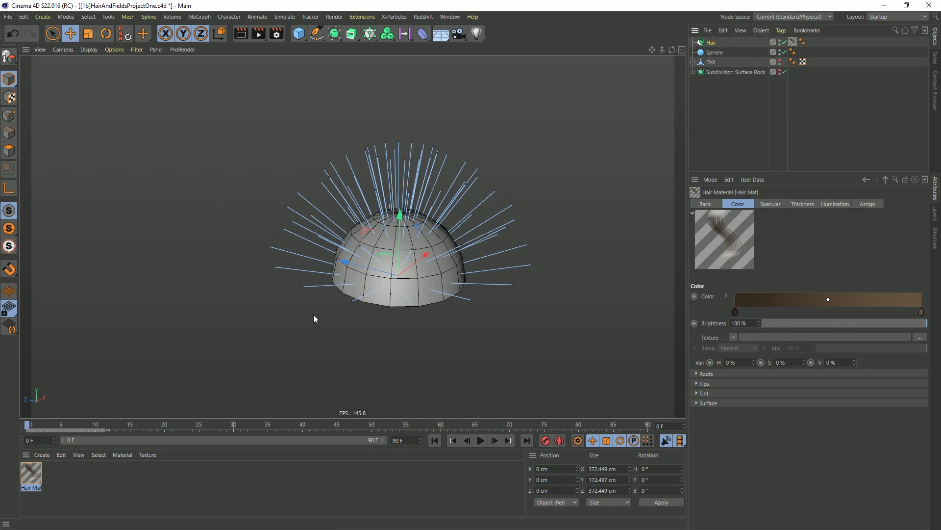
Change the first knot of the hair material's colour gradient to purple with a hue of 266°
double_click(31, 473)
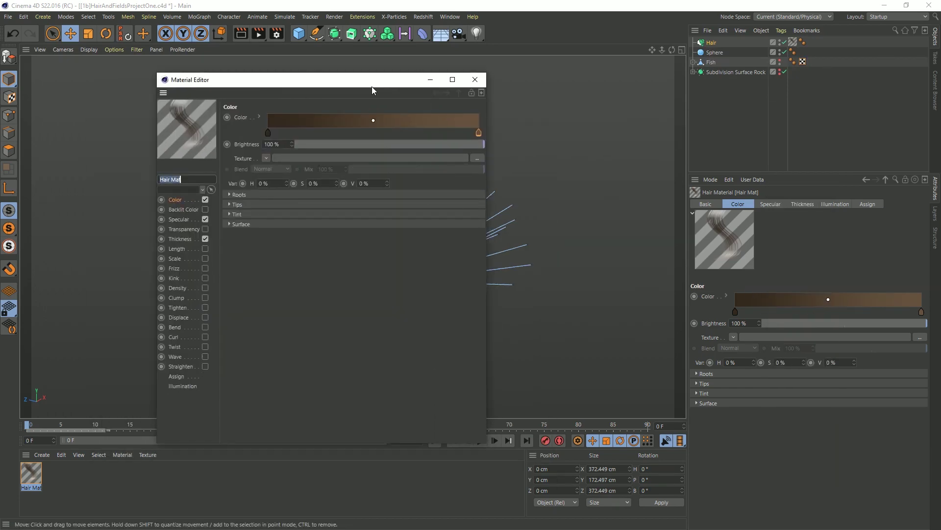
double_click(268, 134)
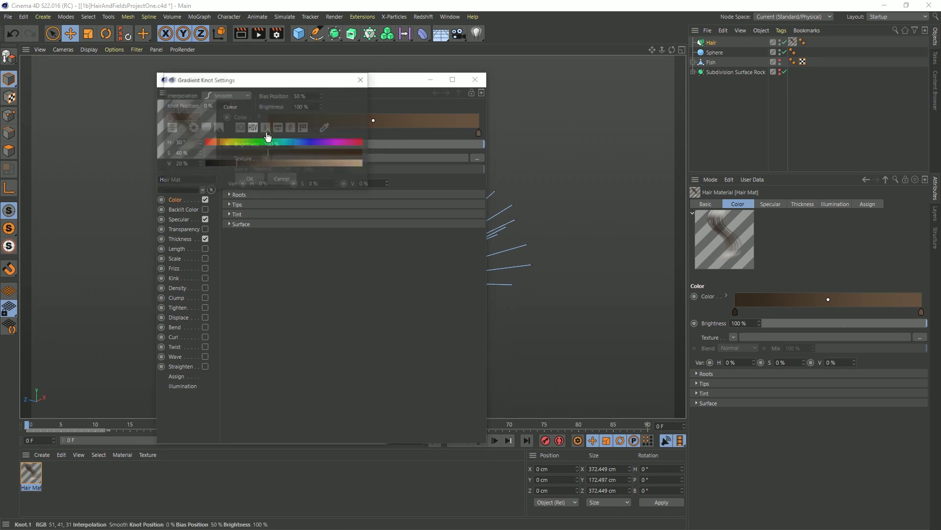
mouse_move(291, 141)
mouse_down()
mouse_move(341, 154)
mouse_move(287, 165)
mouse_up()
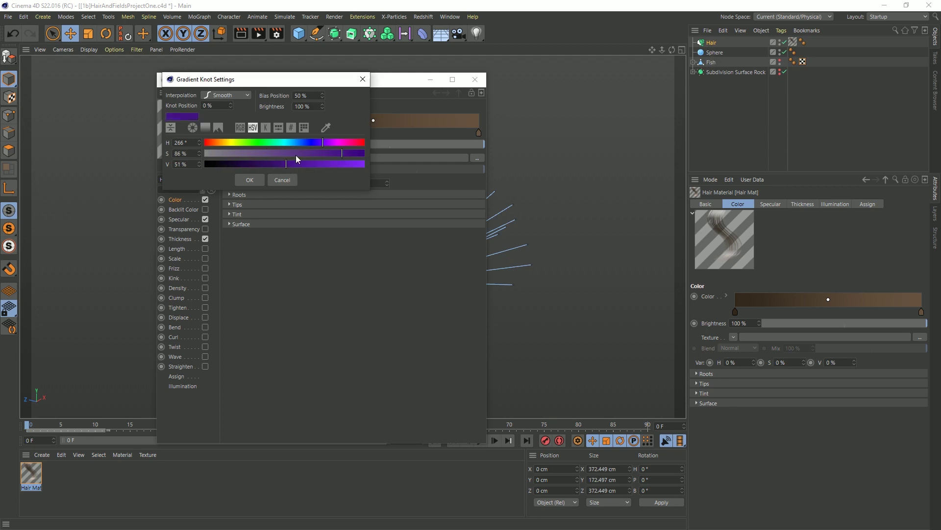
click(250, 180)
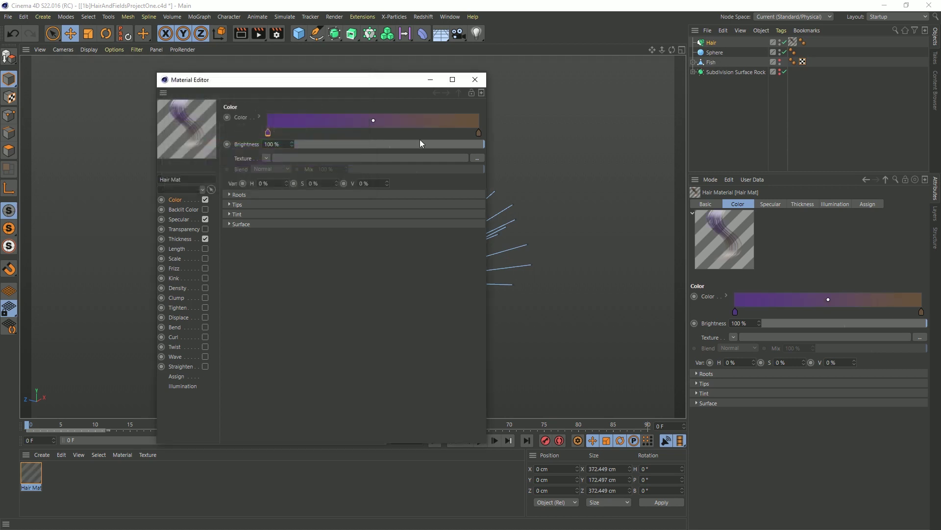
Change the last knot of the hair colour gradient to bright magenta with a hue of about 302°
double_click(479, 134)
click(548, 142)
click(571, 153)
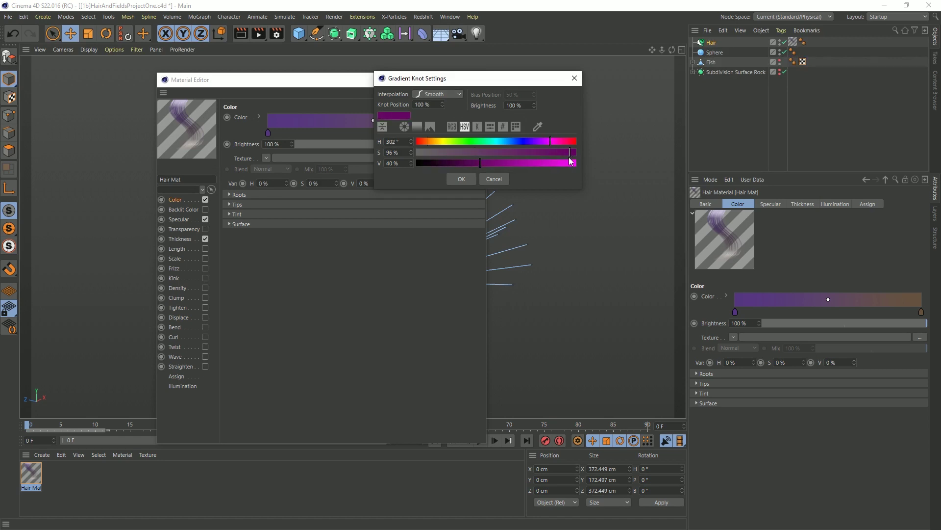
click(561, 164)
click(528, 152)
click(461, 179)
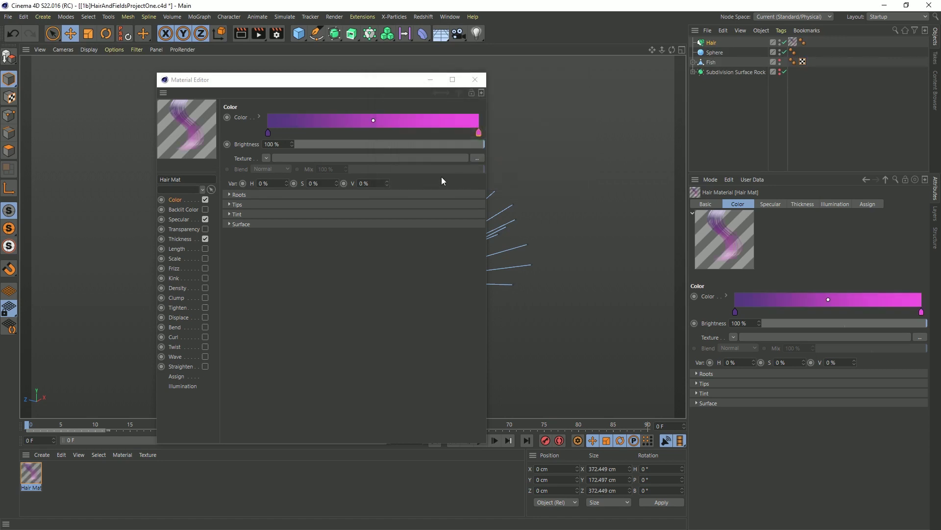
Disable the hair material's Specular channel and set its thickness to 15 cm at both root and tip
click(206, 219)
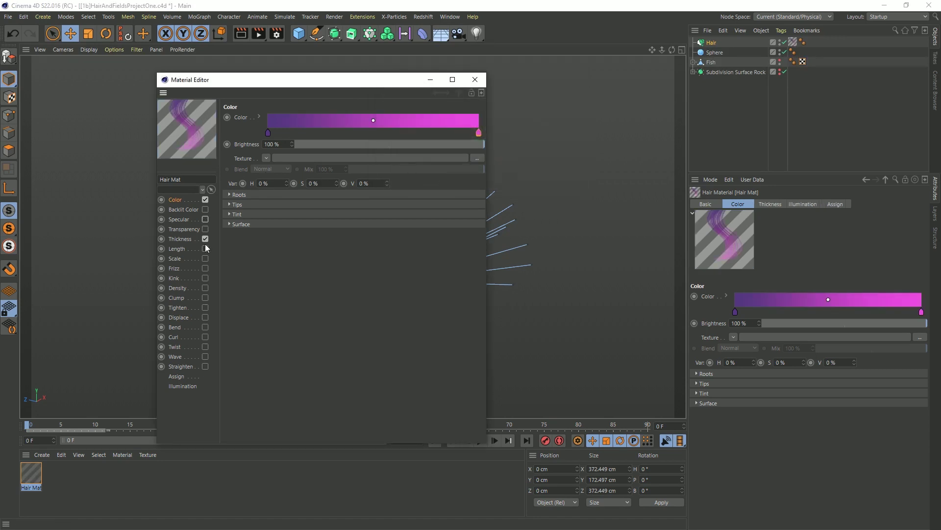
click(182, 240)
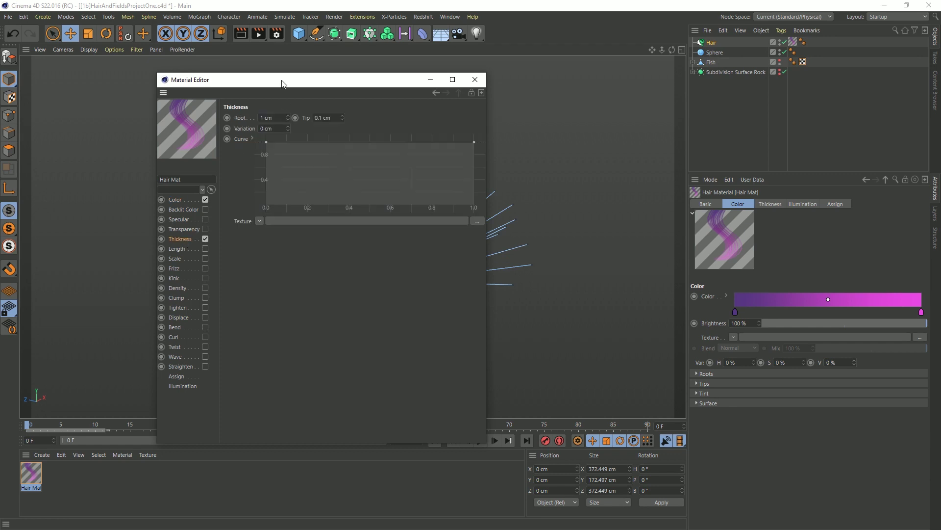
drag(282, 83, 595, 121)
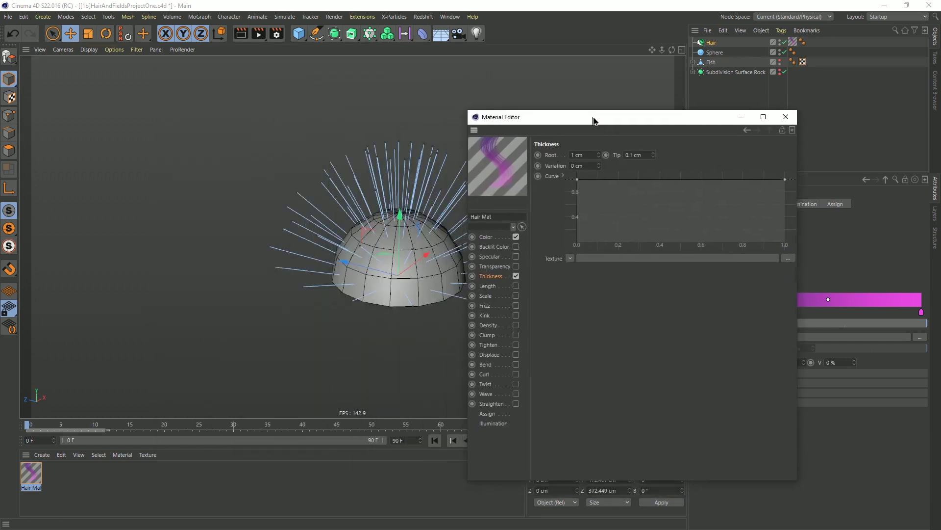
click(581, 154)
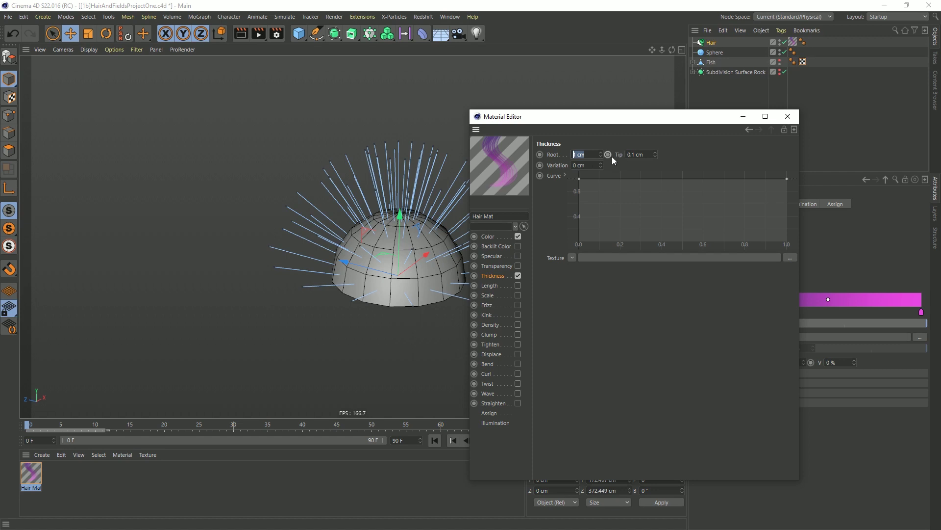
text(15)
key(Return)
drag(641, 154, 626, 155)
text(15)
key(Return)
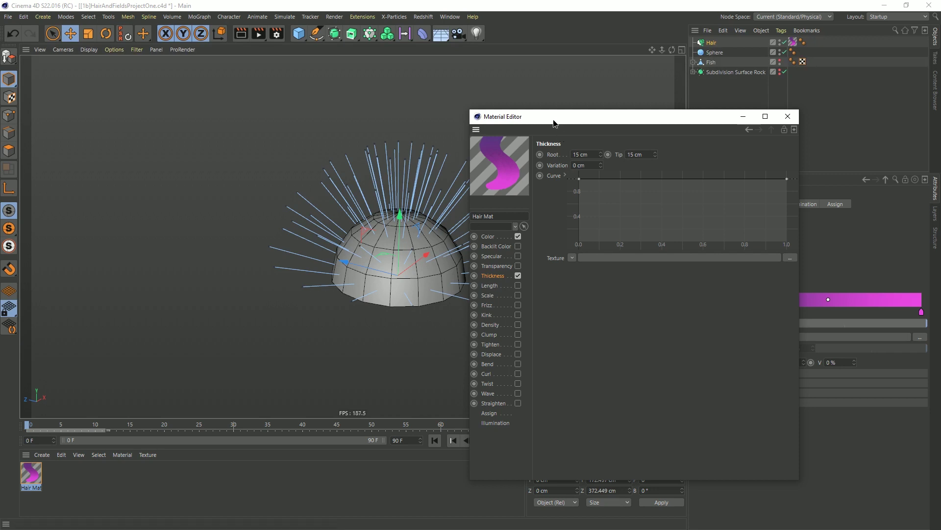
Set the Hair object's editor preview display to Hair Polygons
drag(554, 123, 230, 345)
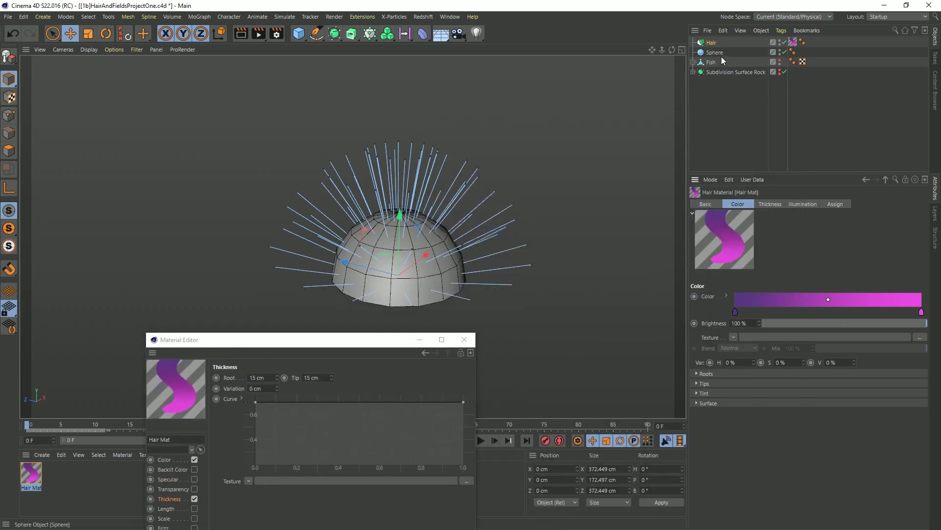
click(711, 42)
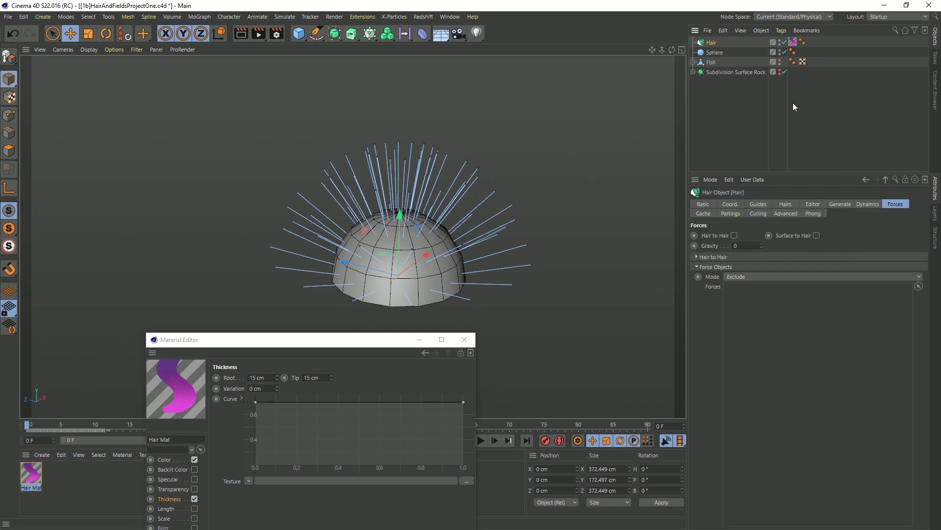
click(813, 204)
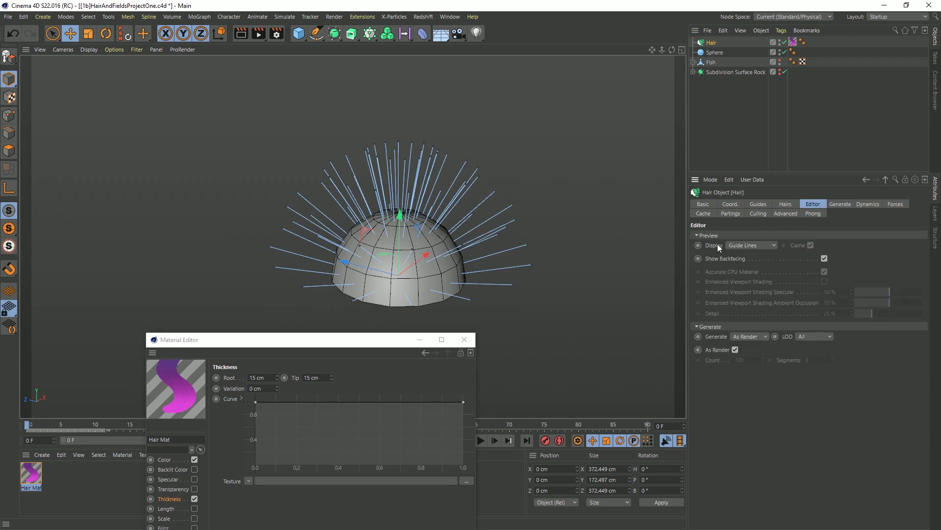
click(766, 245)
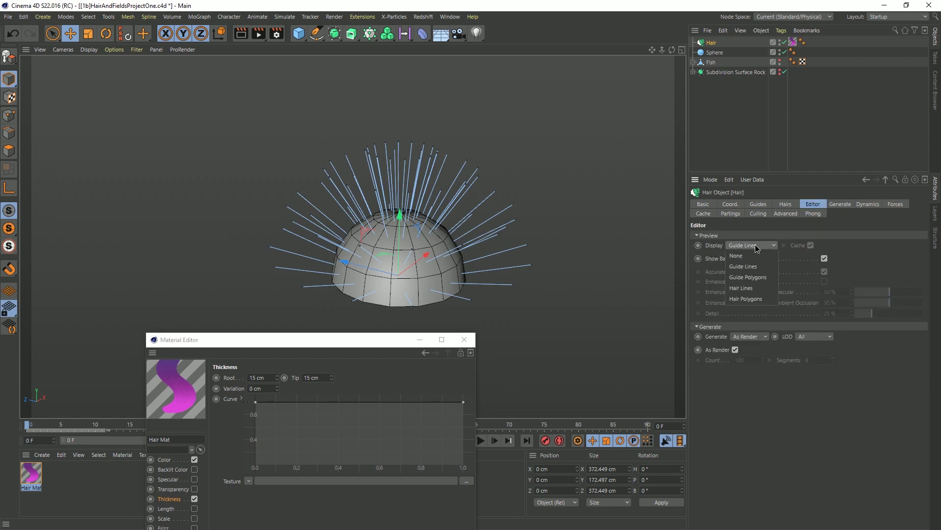
click(751, 300)
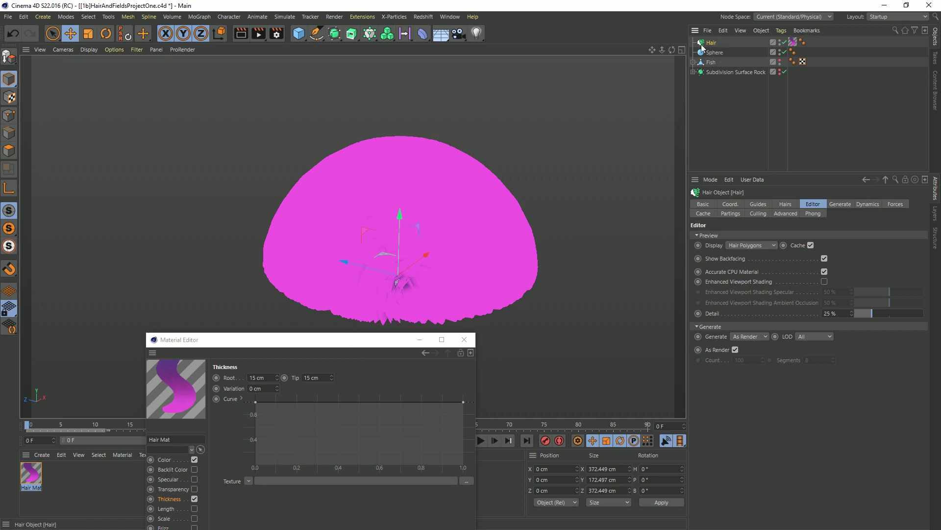
Set the root placement of the Hair object's hairs to As Guides
click(786, 205)
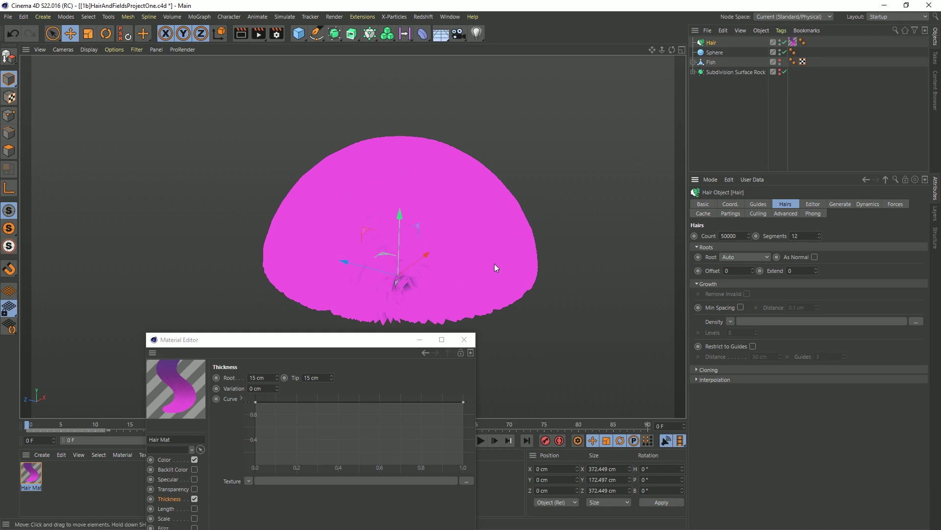
click(730, 258)
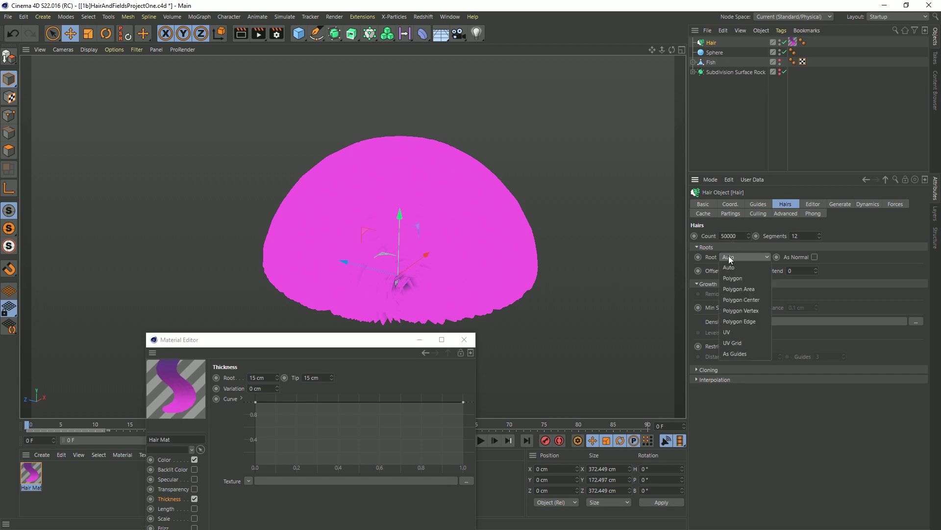
click(739, 354)
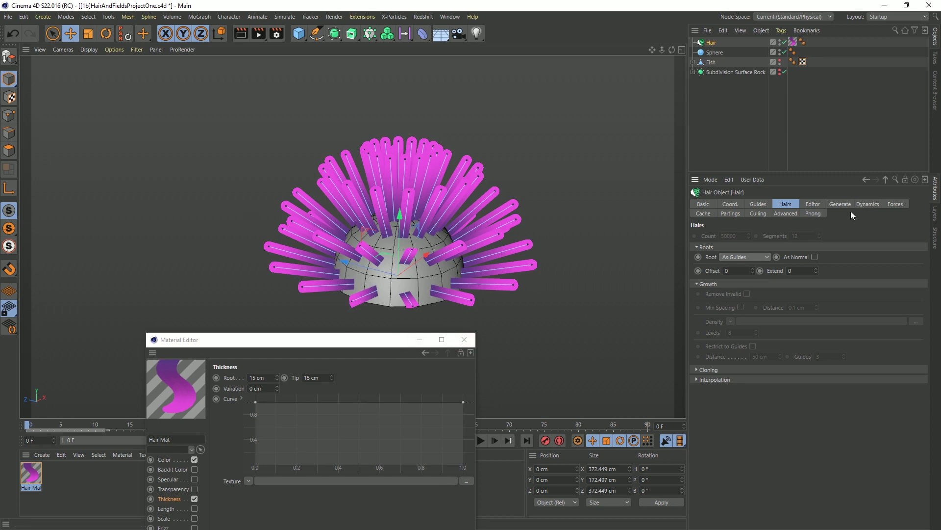
Enable Enhanced Viewport Shading for the hair preview, with ambient occlusion at 66% and detail at 37%
click(813, 203)
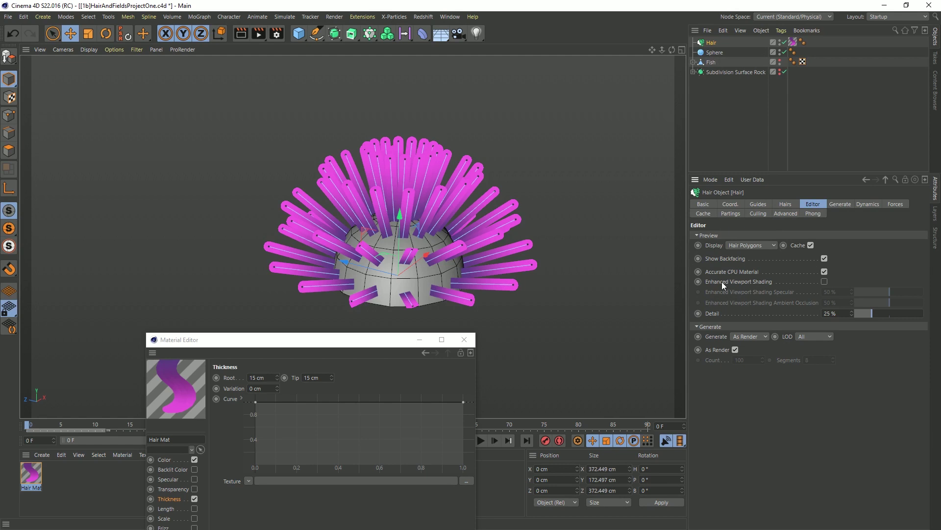
click(825, 281)
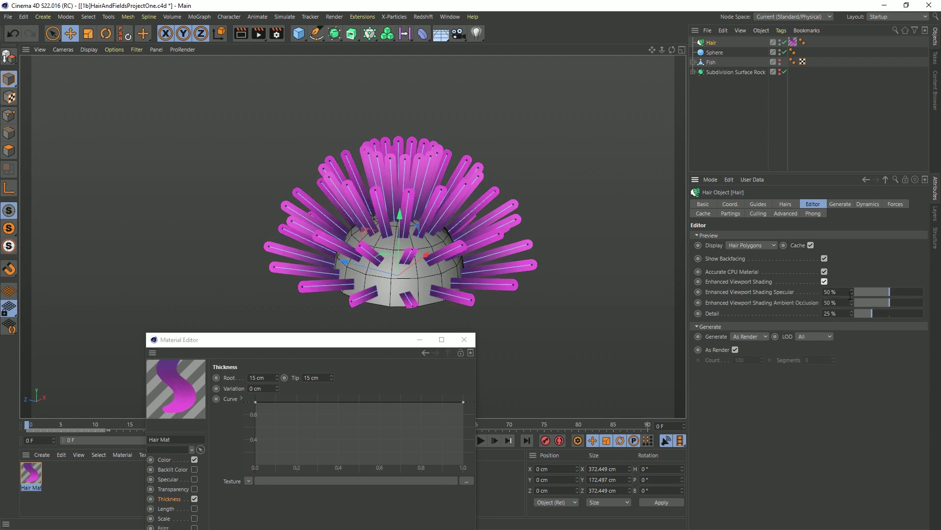
mouse_move(887, 303)
mouse_down()
mouse_move(900, 304)
mouse_move(878, 316)
mouse_move(918, 324)
mouse_move(873, 324)
mouse_up()
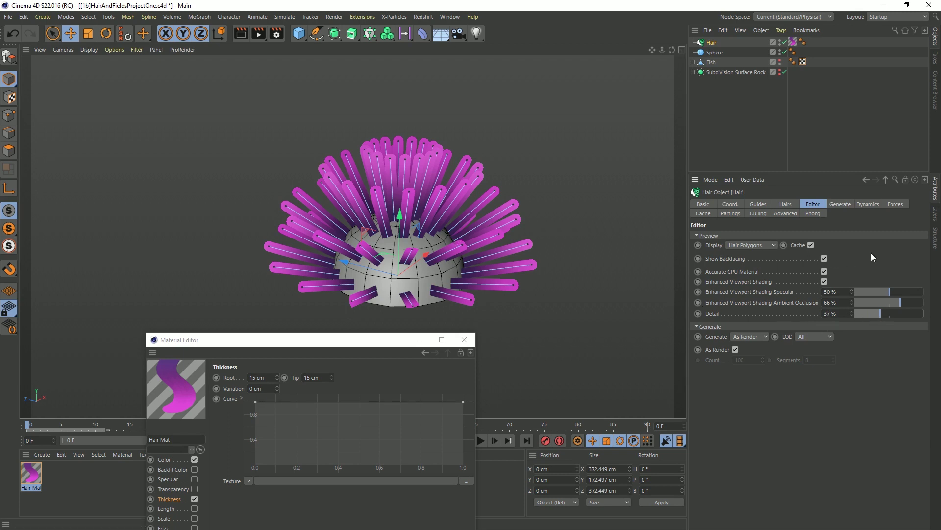
click(727, 109)
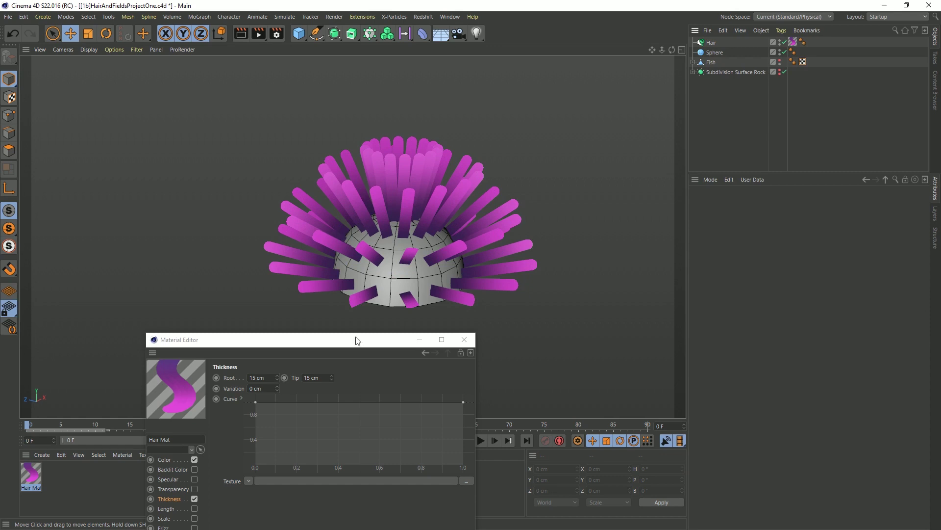
Reshape the hair material's thickness curve to narrow around the middle, swell near 0.9 and taper sharply at the tip
drag(362, 338, 696, 101)
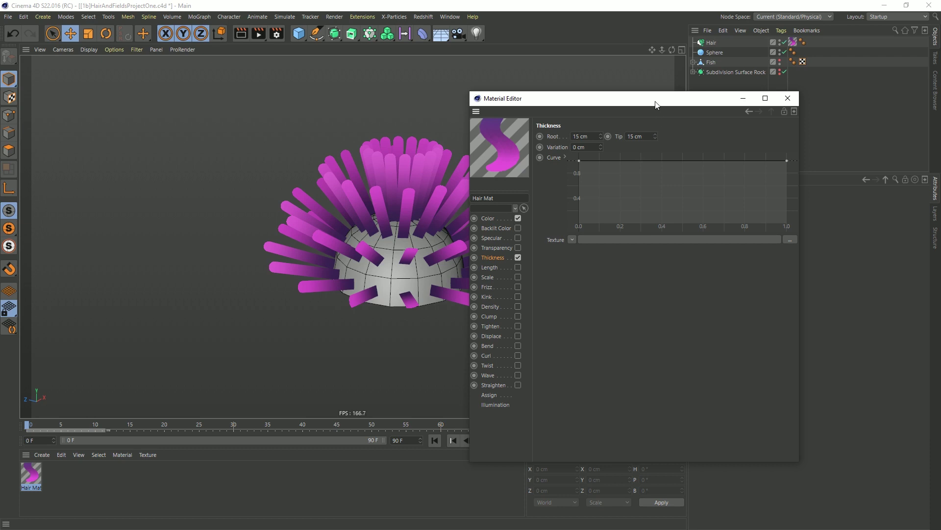
drag(656, 104, 686, 129)
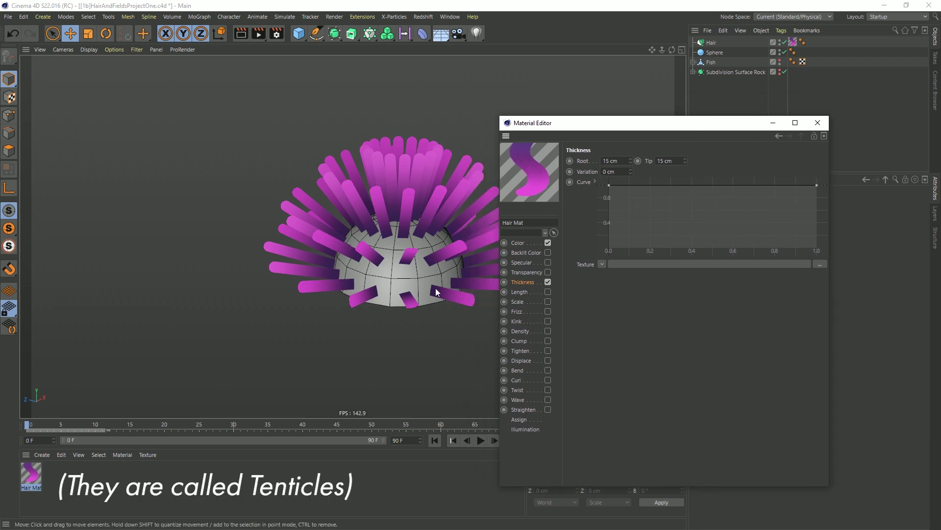
click(626, 160)
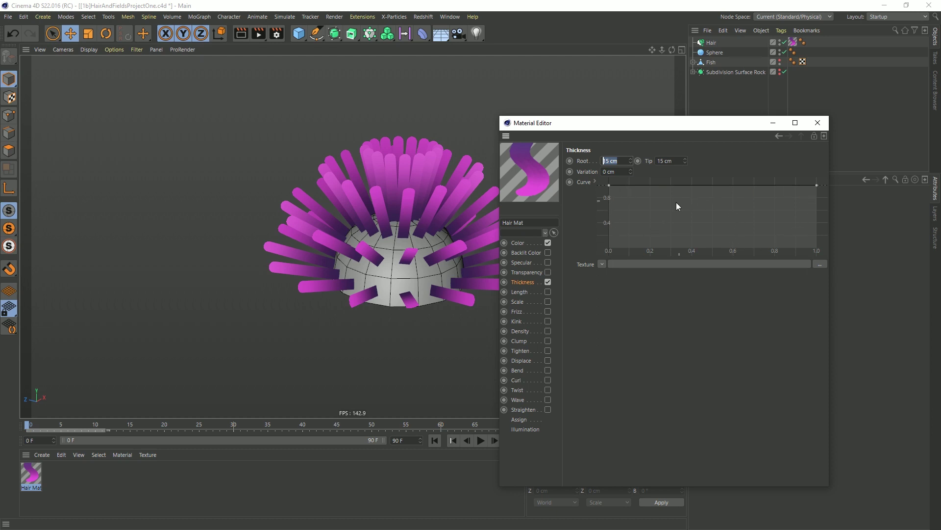
drag(817, 188, 854, 212)
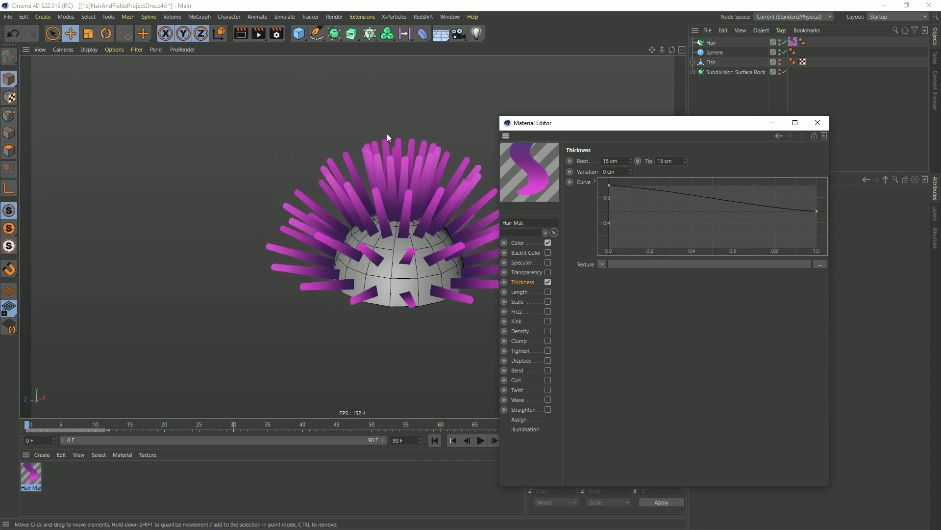
drag(817, 214, 791, 199)
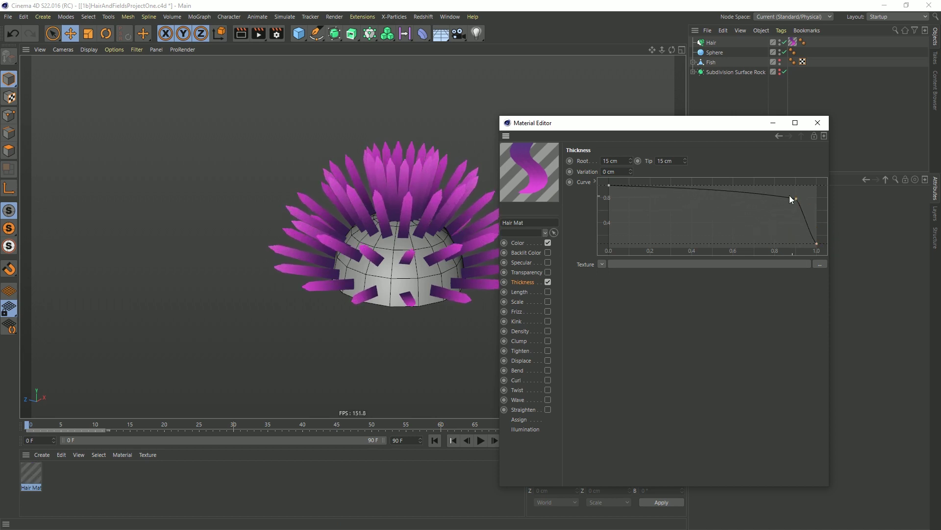
ctrl+drag(721, 193, 725, 216)
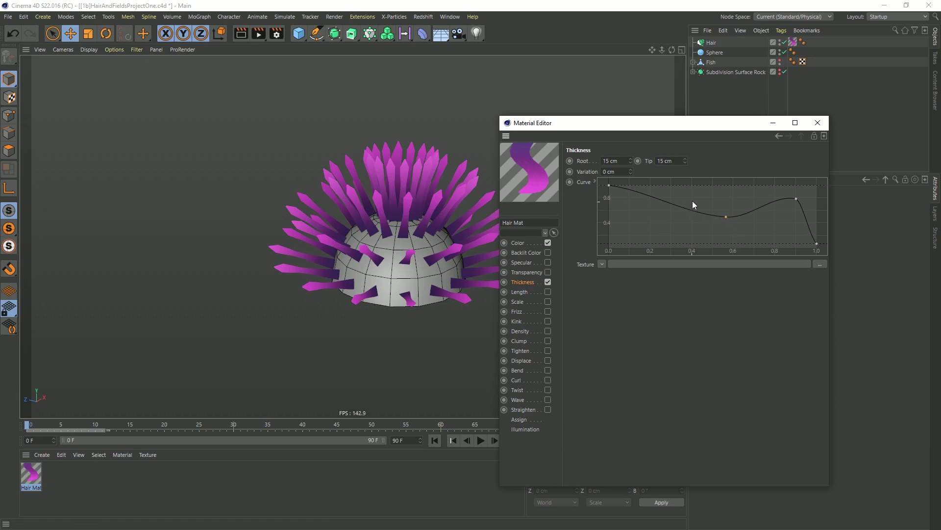
click(796, 198)
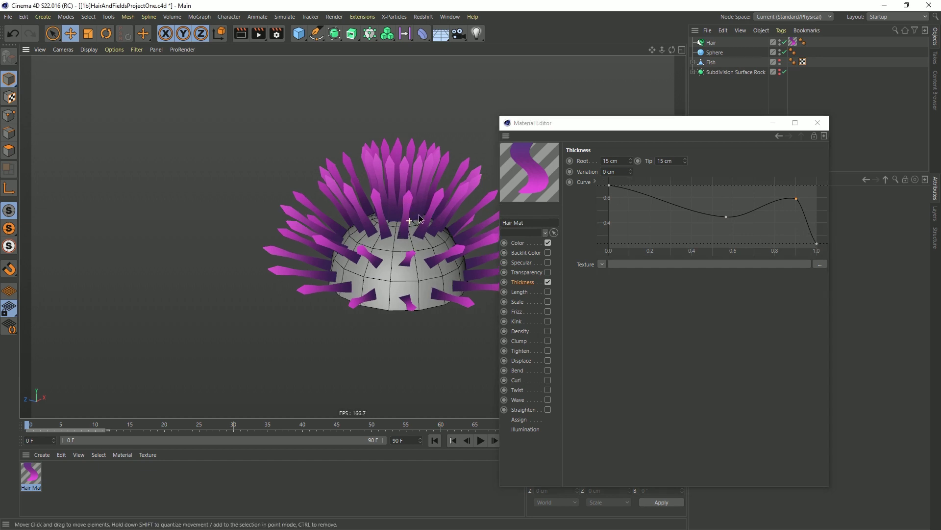
Set the Hair object's guide segments to 10
scroll(399, 231, up, 3)
click(711, 43)
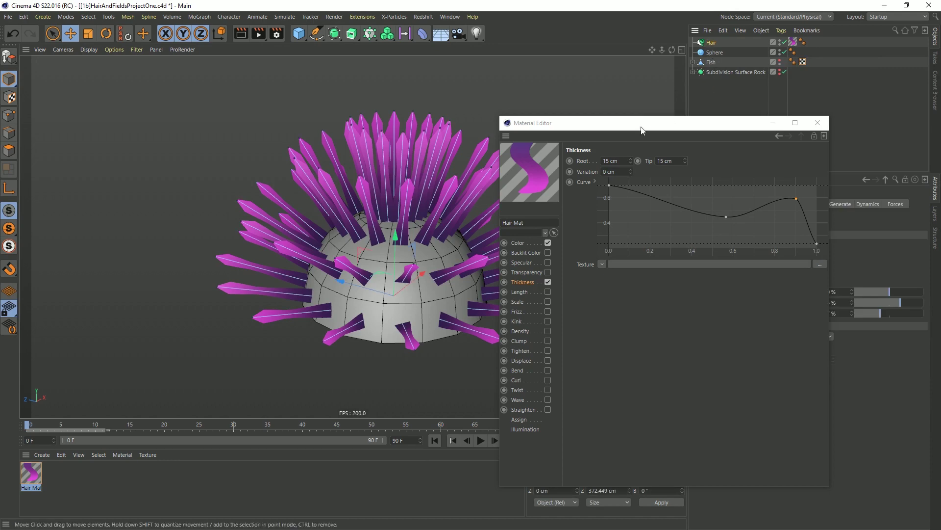
drag(653, 126, 216, 130)
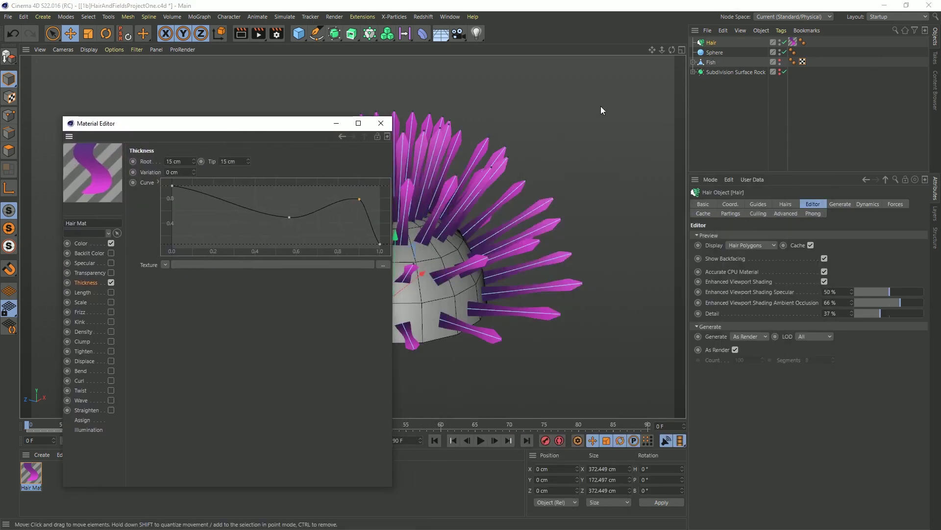
click(760, 204)
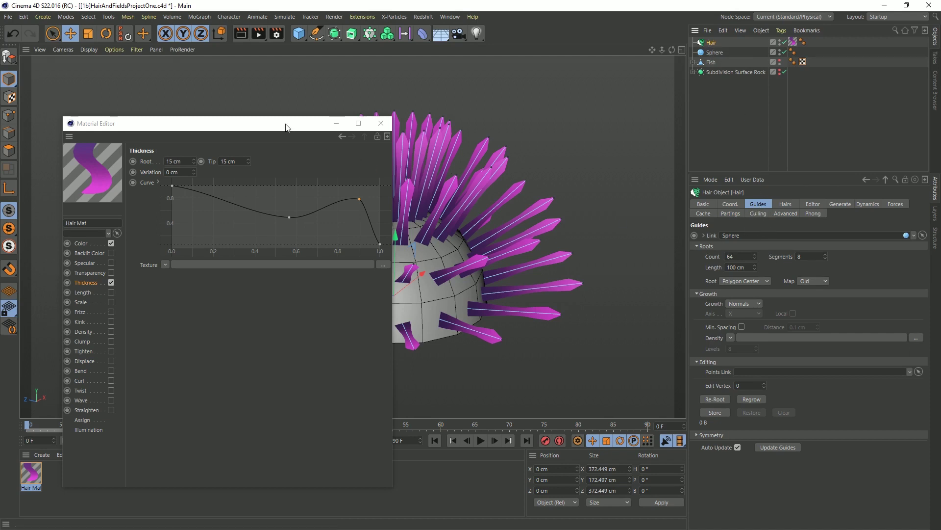
drag(287, 126, 236, 122)
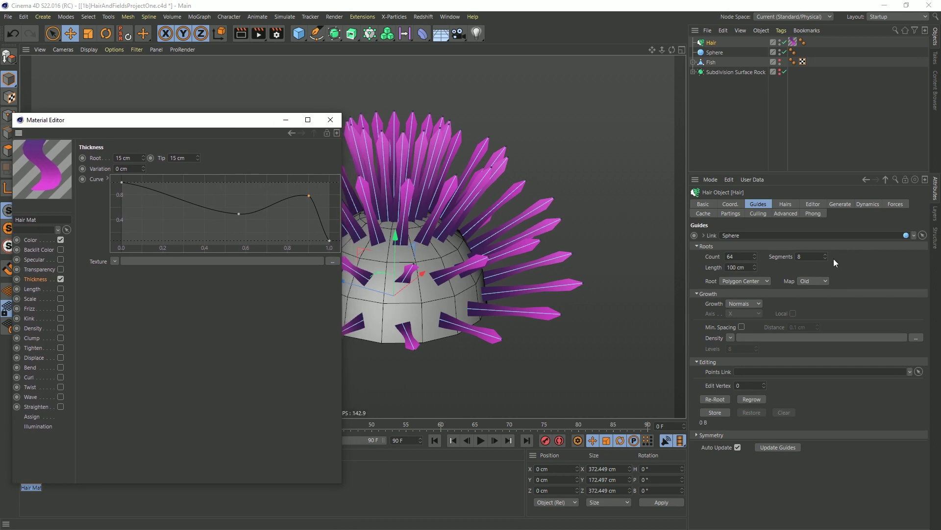
drag(825, 257, 826, 274)
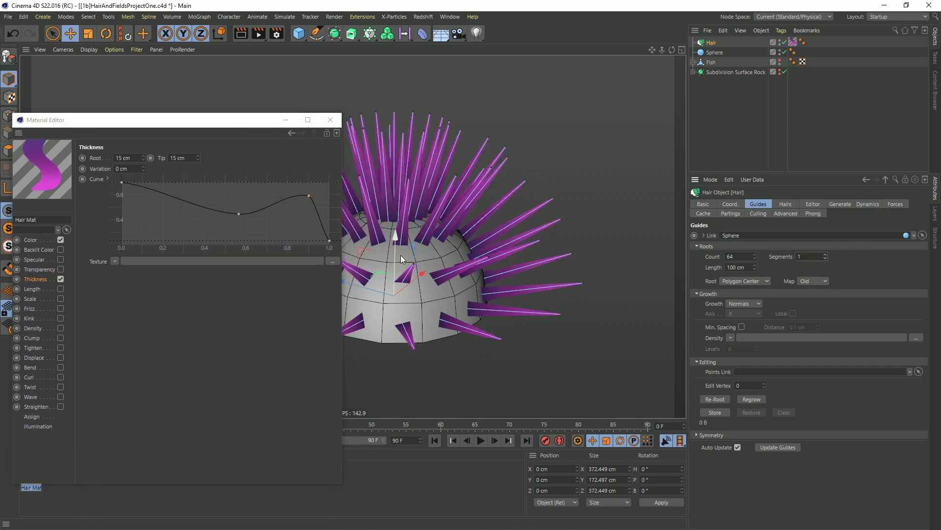
click(826, 254)
click(827, 255)
click(826, 254)
click(827, 254)
click(827, 254)
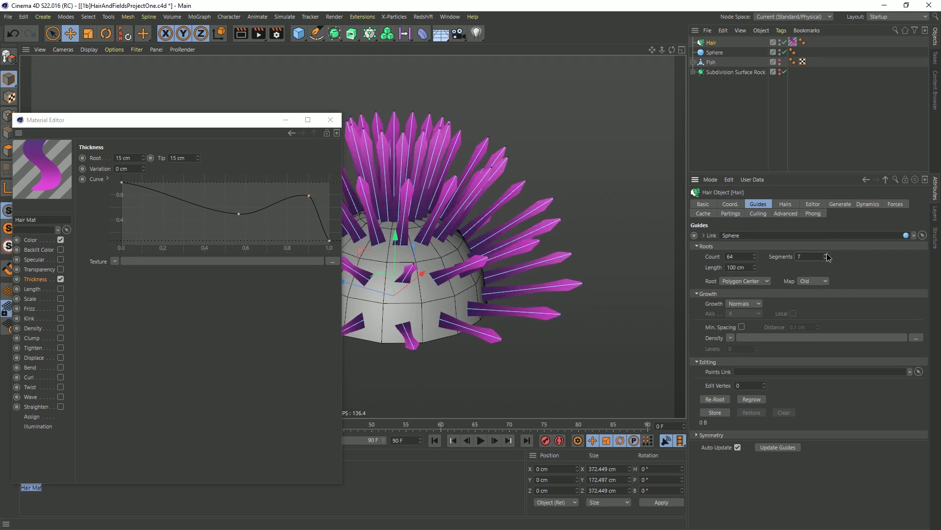
click(827, 254)
click(827, 254)
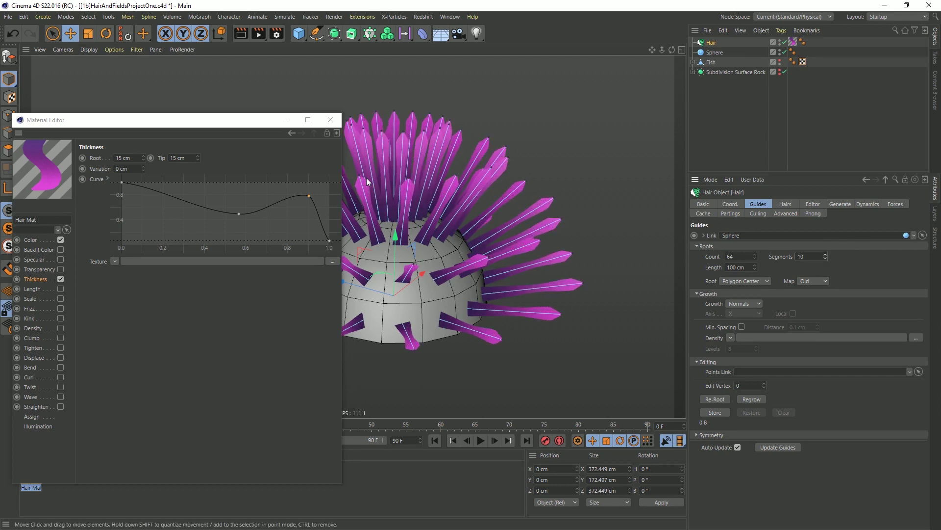
Round the tentacle tips with an extra thickness curve point near the end, and raise the guide segments to 25
ctrl+click(319, 211)
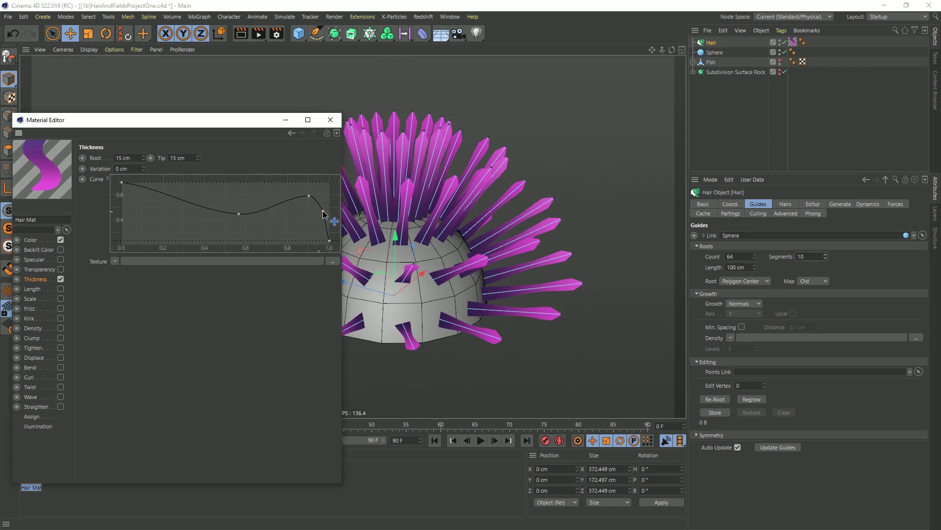
drag(308, 196, 294, 198)
drag(826, 255, 833, 248)
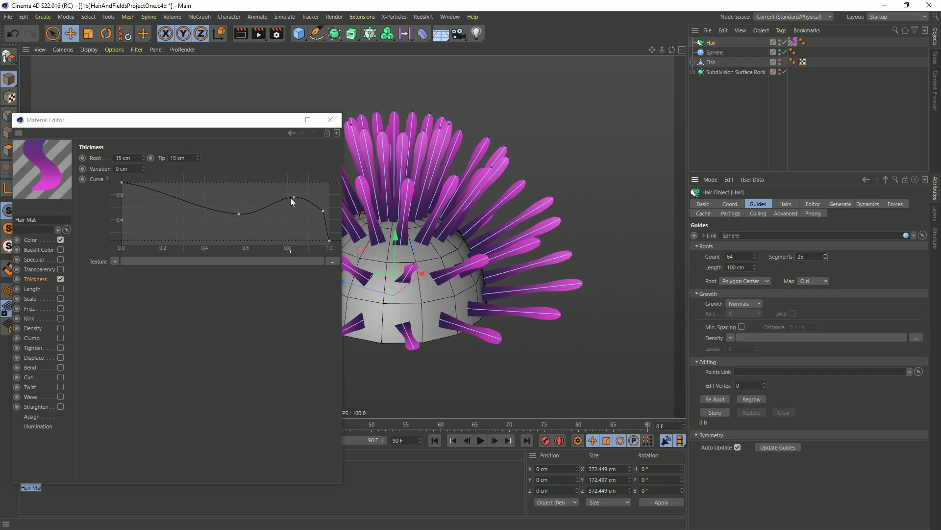
drag(291, 199, 325, 209)
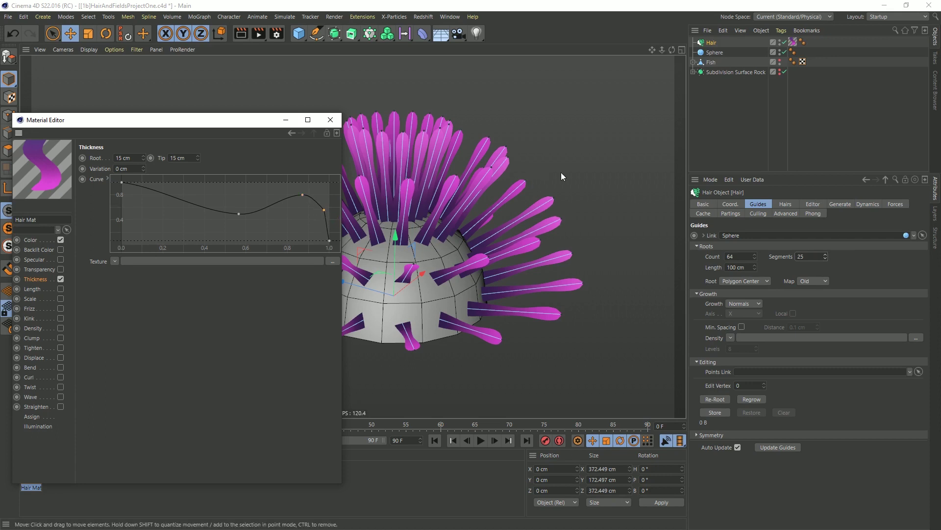
Close the hair material's editor and briefly play the animation to preview the tentacles' movement
click(794, 205)
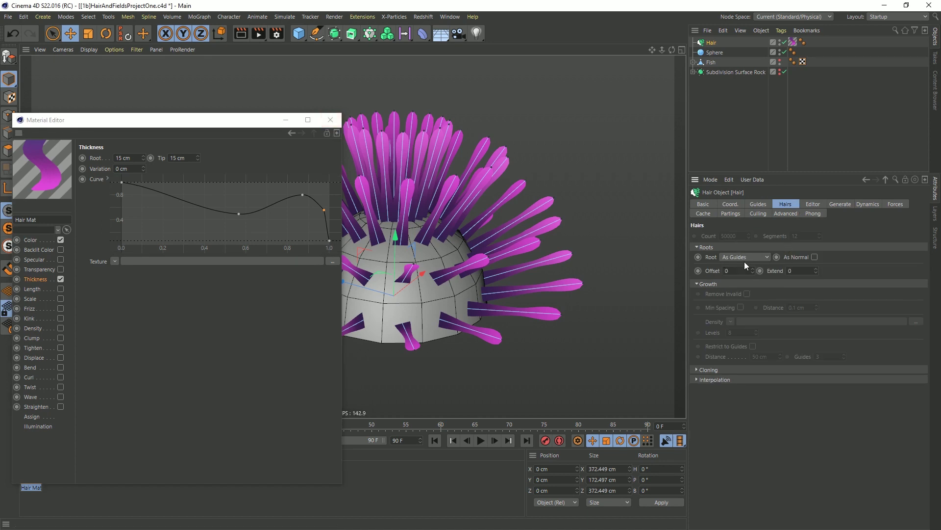
click(330, 120)
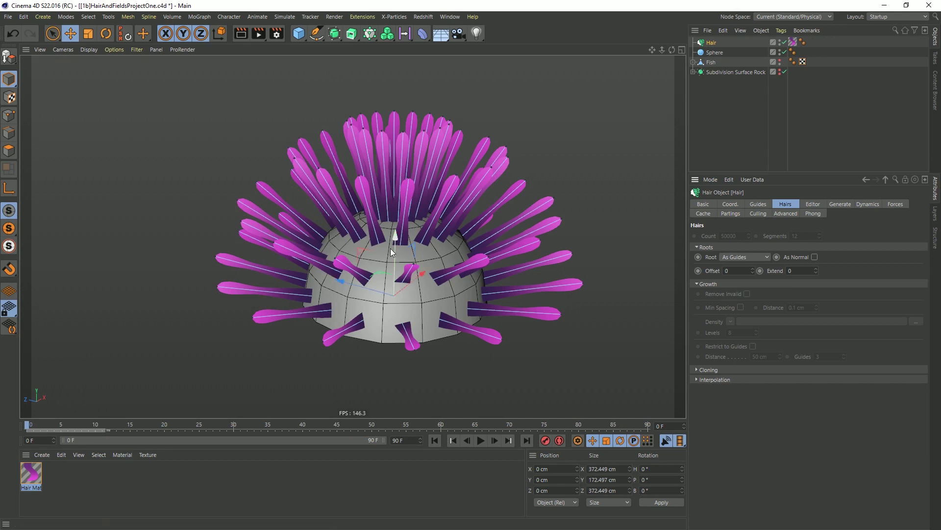
click(480, 441)
click(481, 440)
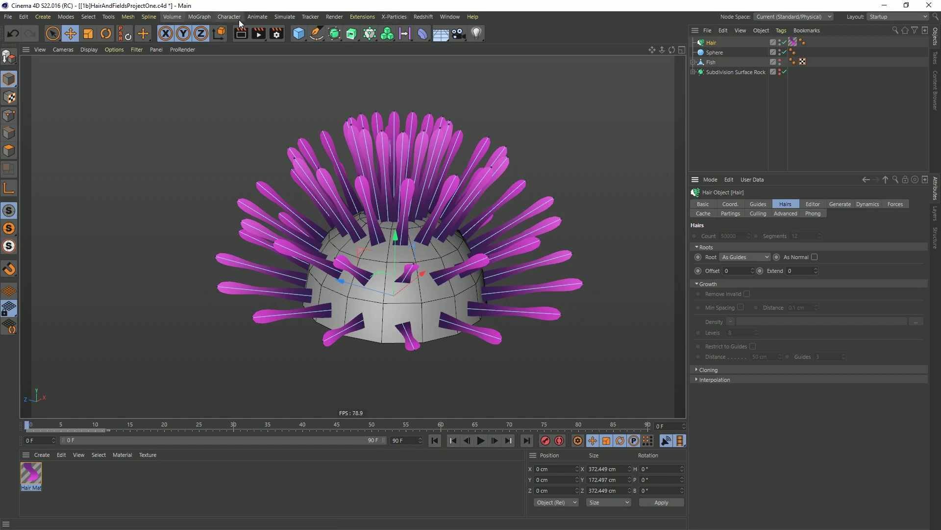
Add a Turbulence force to the scene and play the animation to preview its effect on the tentacles
click(286, 17)
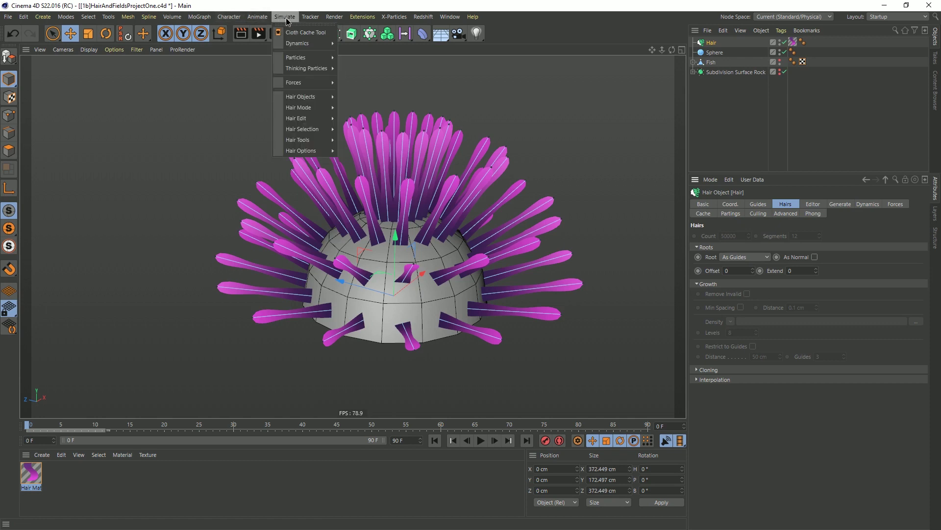
mouse_move(298, 57)
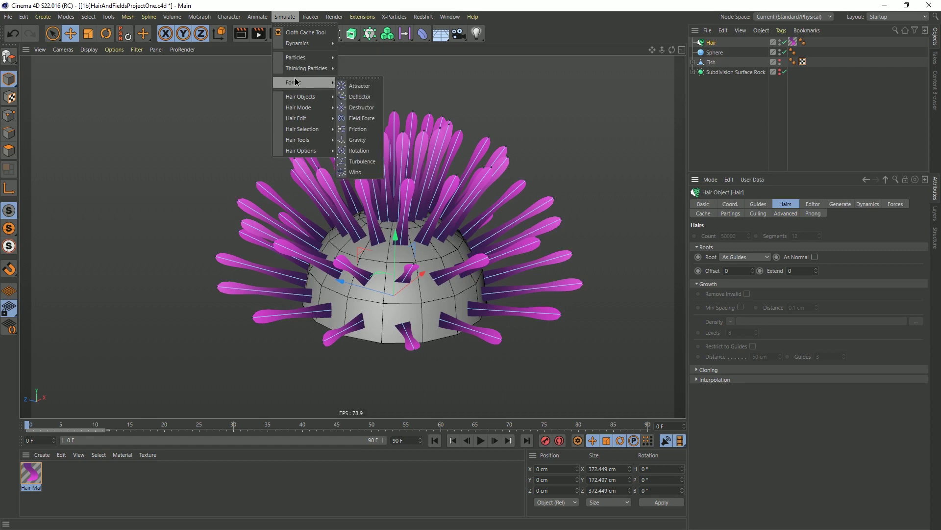
mouse_move(301, 82)
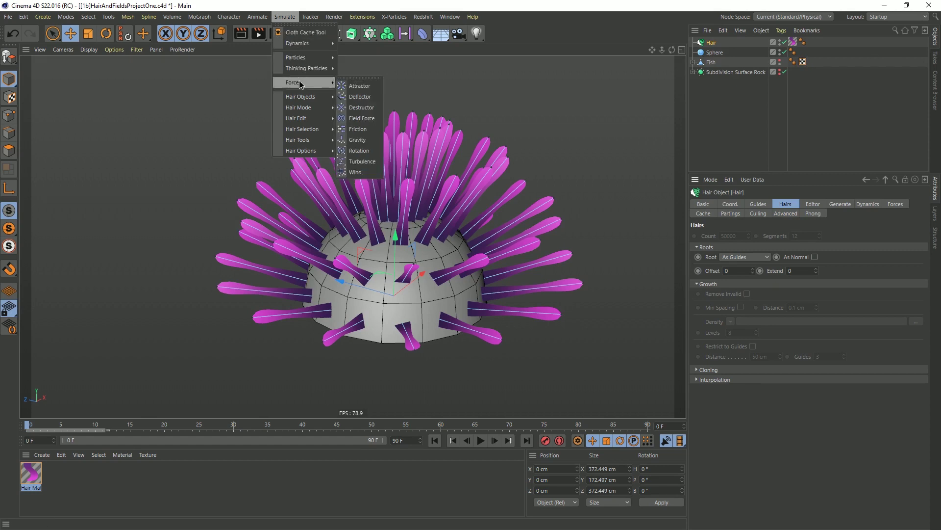
click(363, 162)
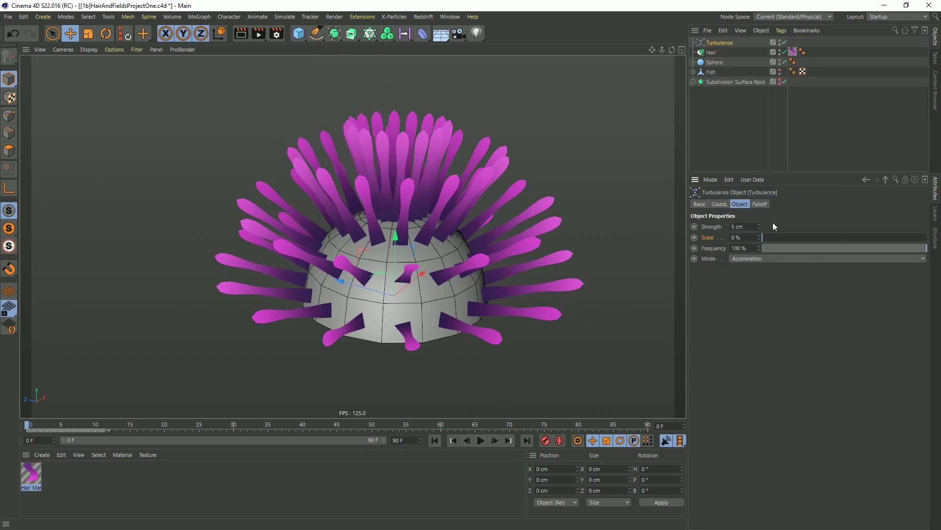
click(742, 226)
click(471, 441)
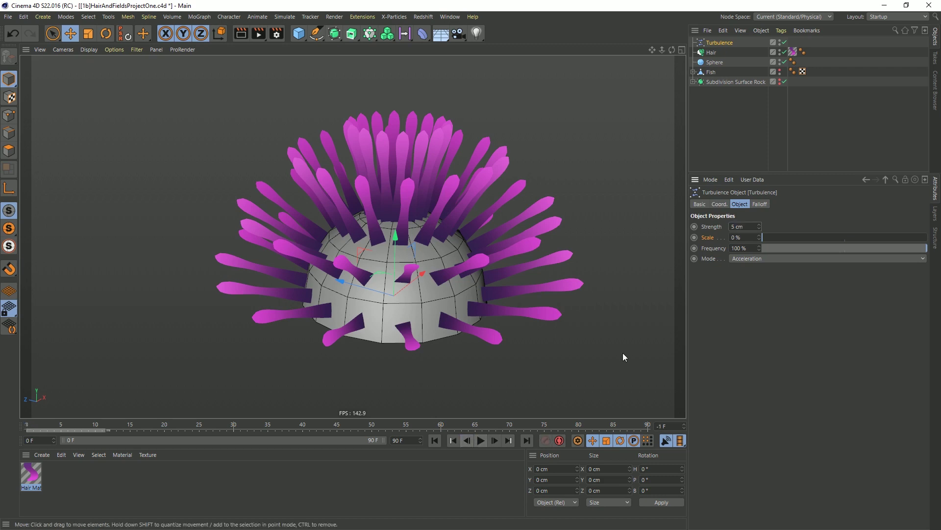
click(481, 440)
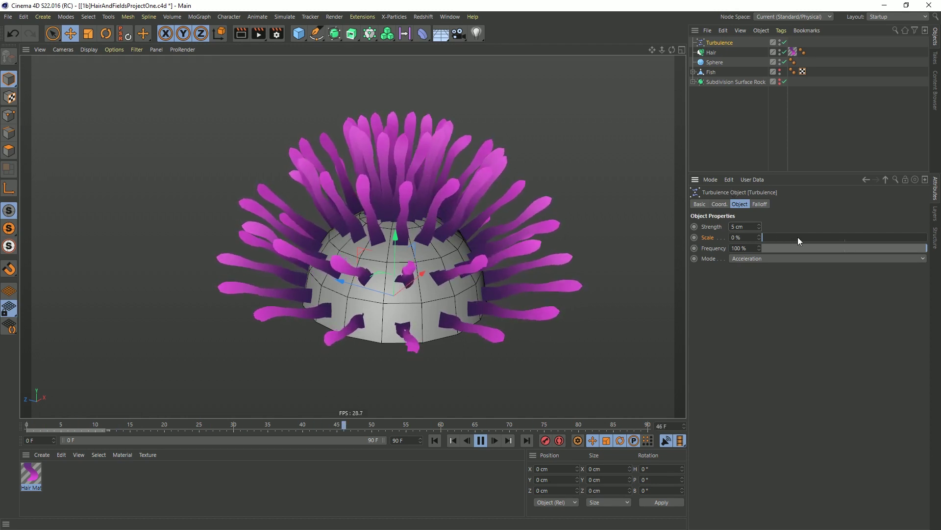
Raise the turbulence scale to about 691% and set its strength to 15 cm while the animation plays
drag(796, 238, 806, 239)
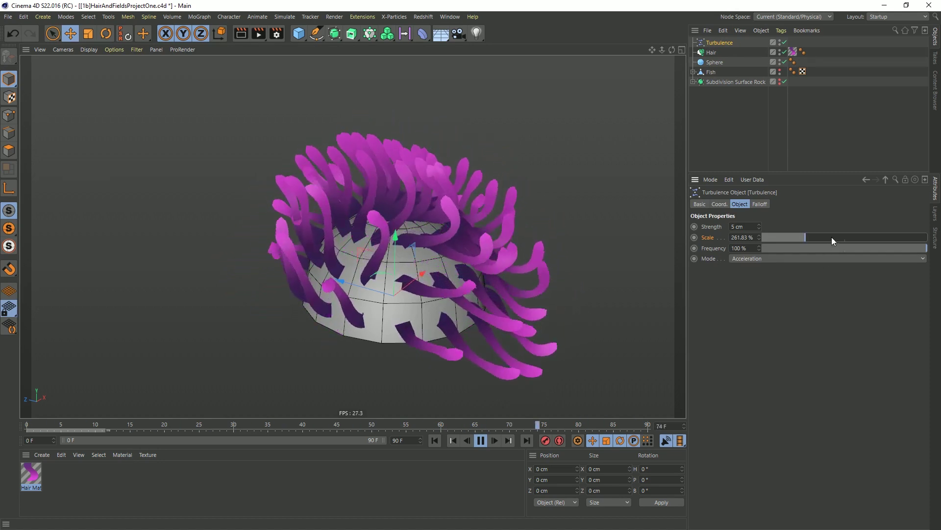
drag(832, 237, 866, 237)
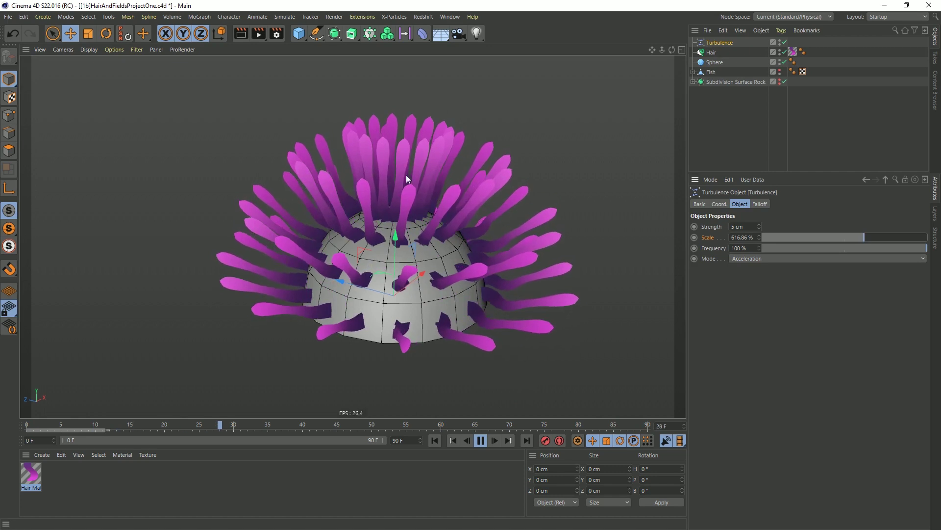
click(746, 226)
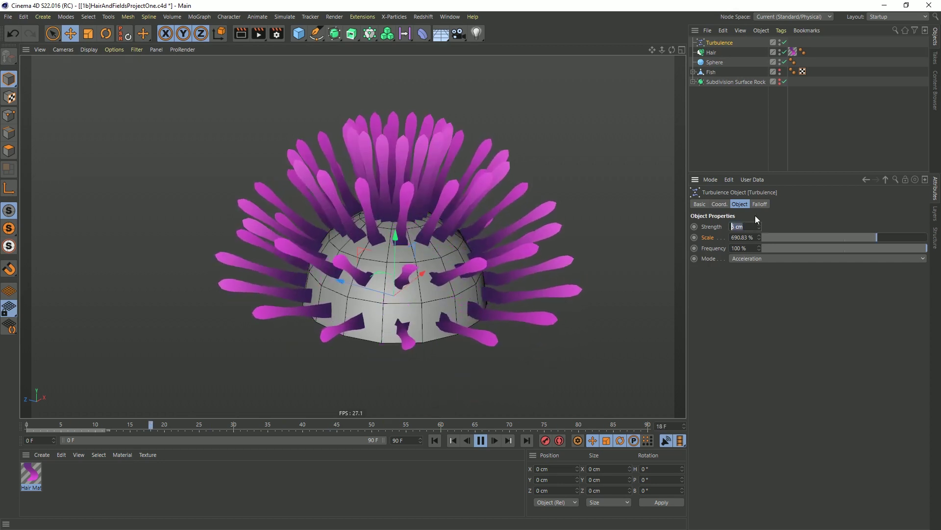
text(15)
key(Return)
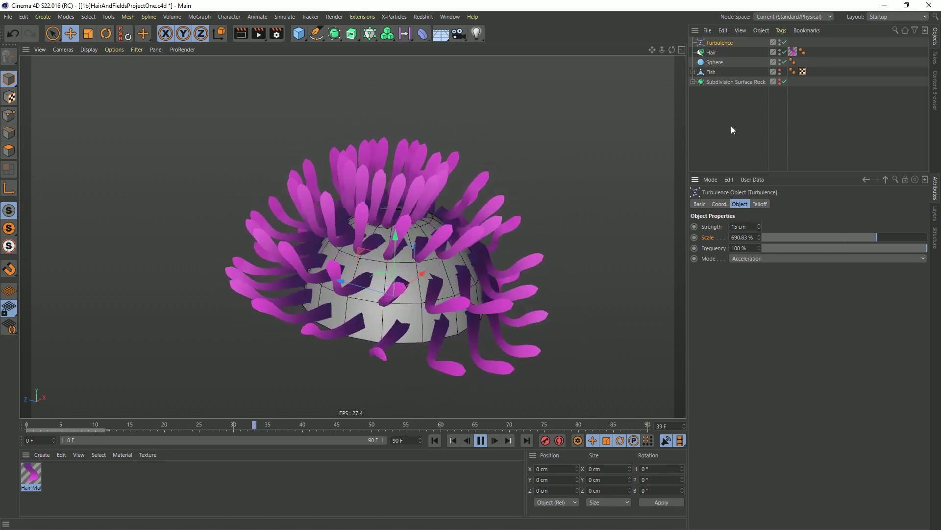
Enable custom segments in the Hair object's advanced dynamics, and raise the turbulence scale to about 815%
click(711, 52)
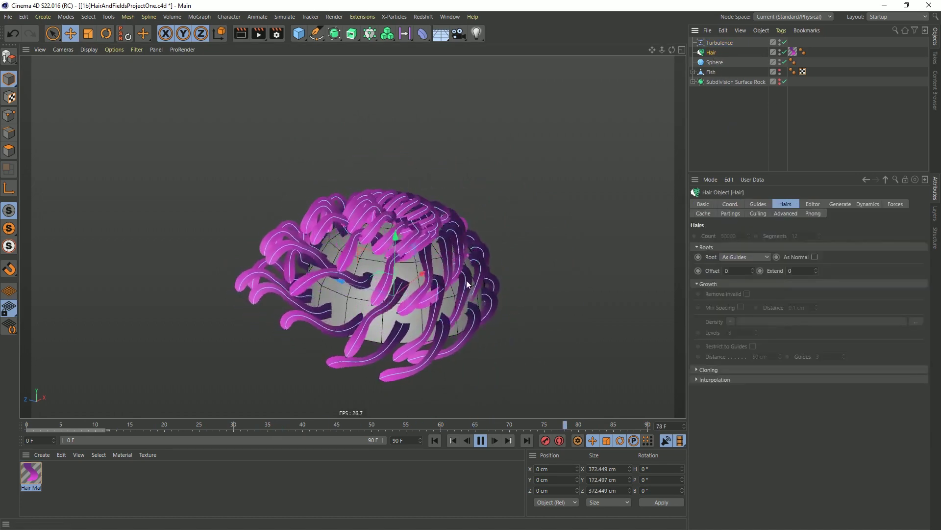
click(867, 203)
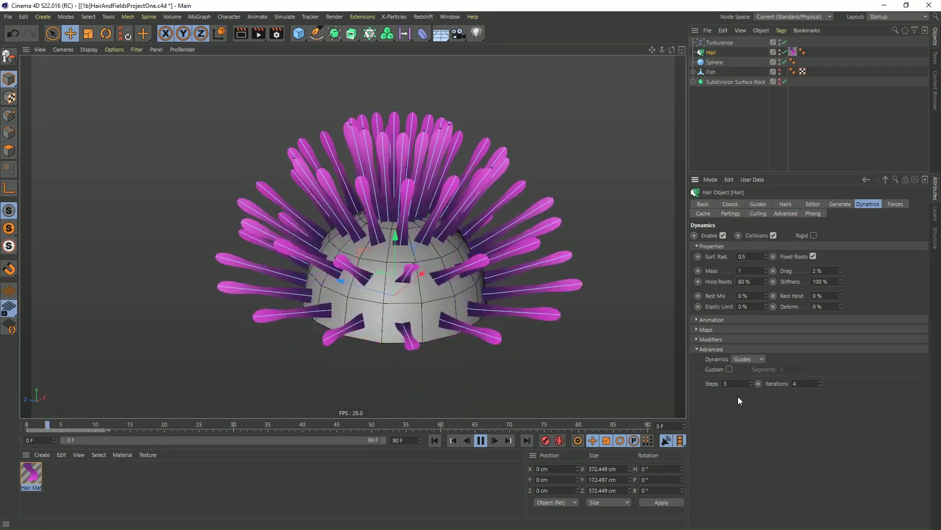
click(729, 369)
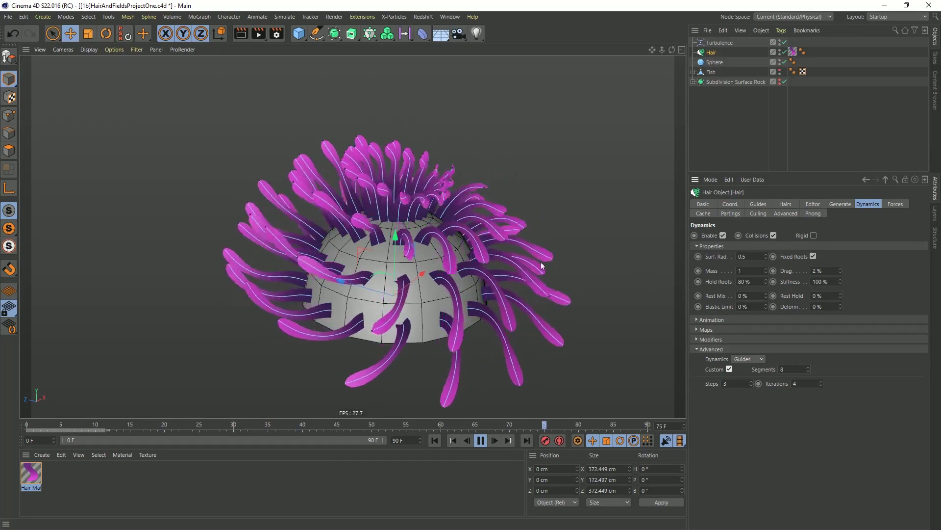
click(719, 42)
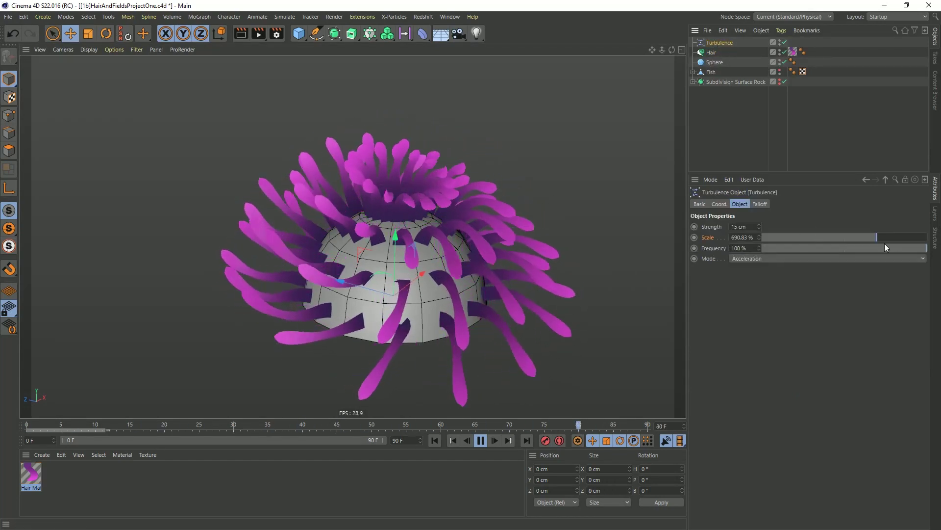
click(897, 238)
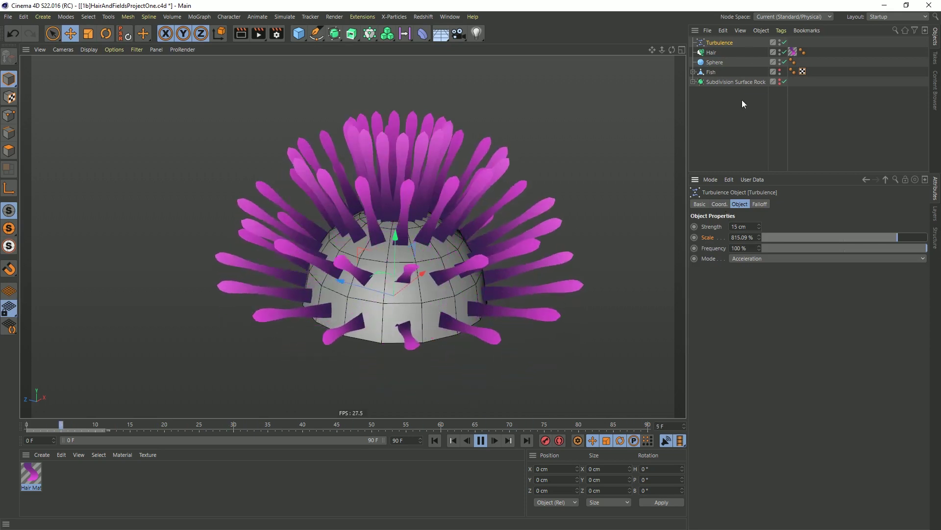
Duplicate the turbulence force and name the two forces Turbulence Large and Turbulence Small
double_click(730, 42)
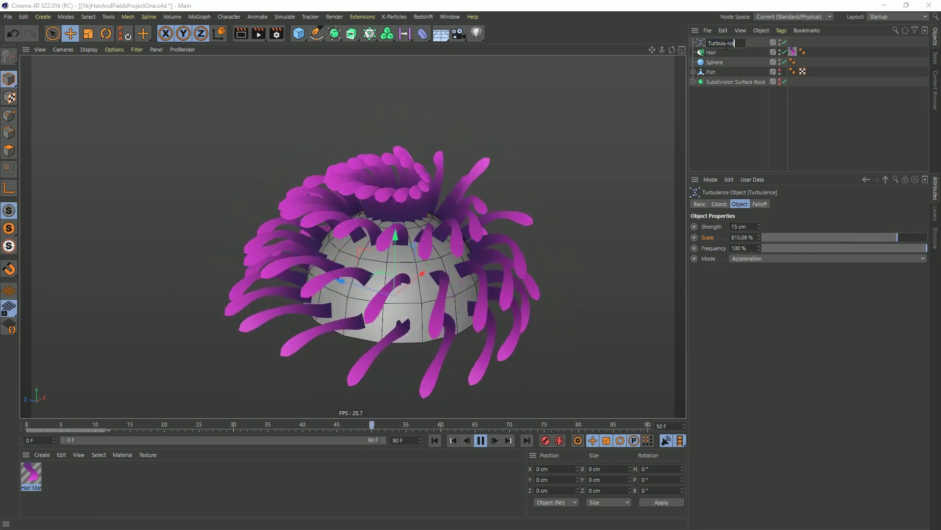
ctrl+drag(702, 48, 732, 47)
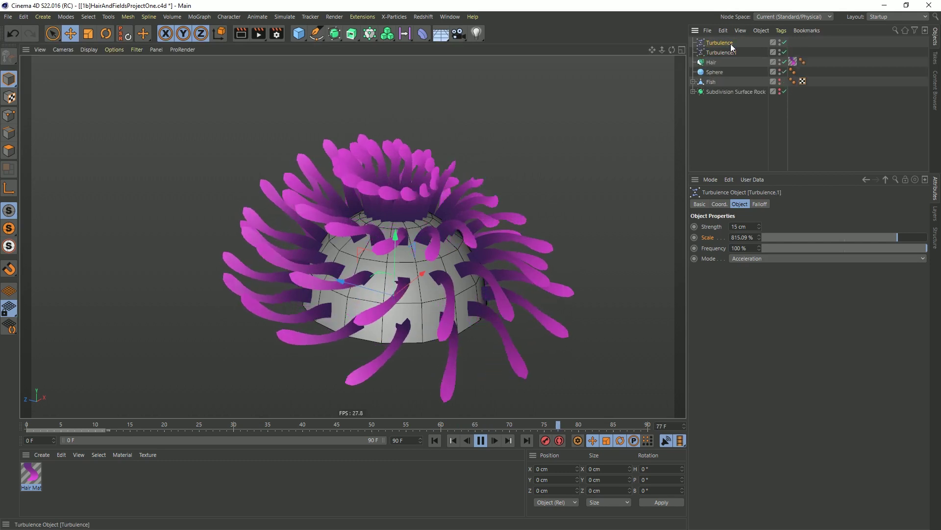
text(Large)
key(Tab)
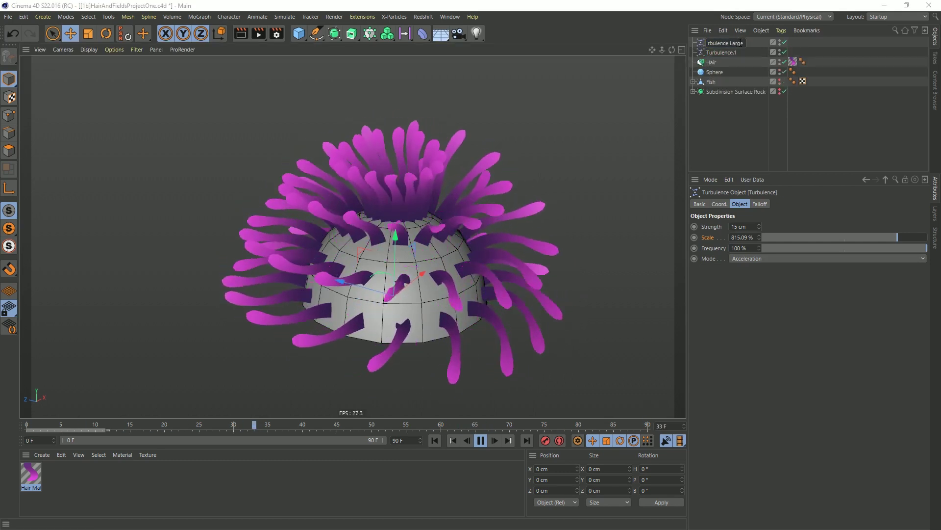
key(BackSpace)
key(BackSpace)
text(Small)
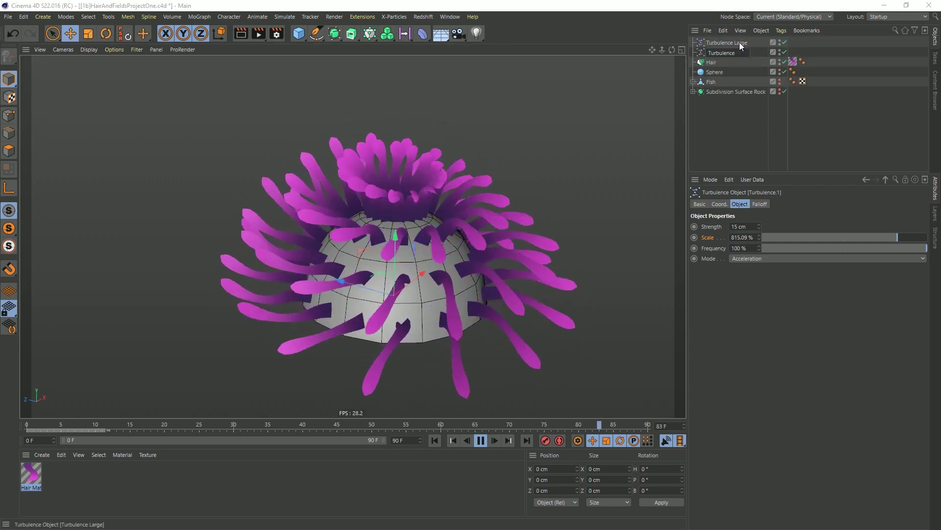
key(Return)
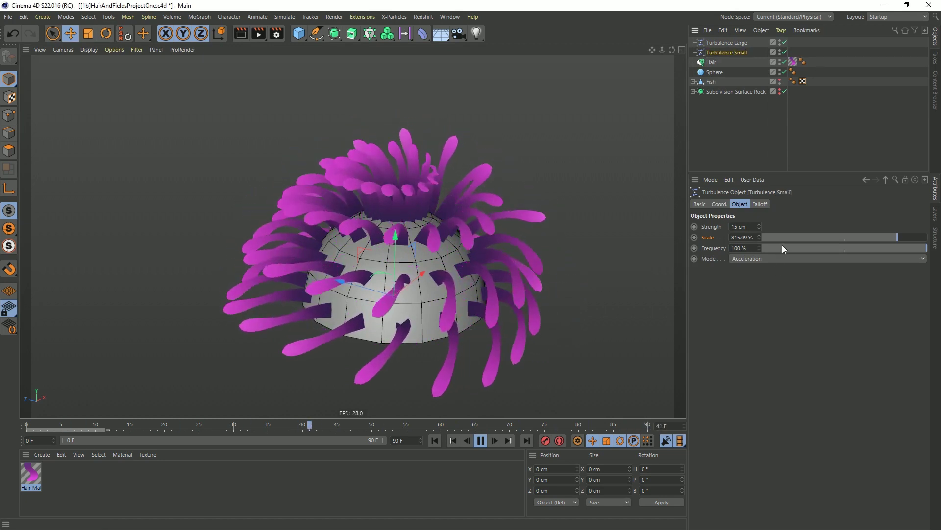
Disable Turbulence Large, and give Turbulence Small a scale of about 52% and a strength of 5 cm
click(785, 42)
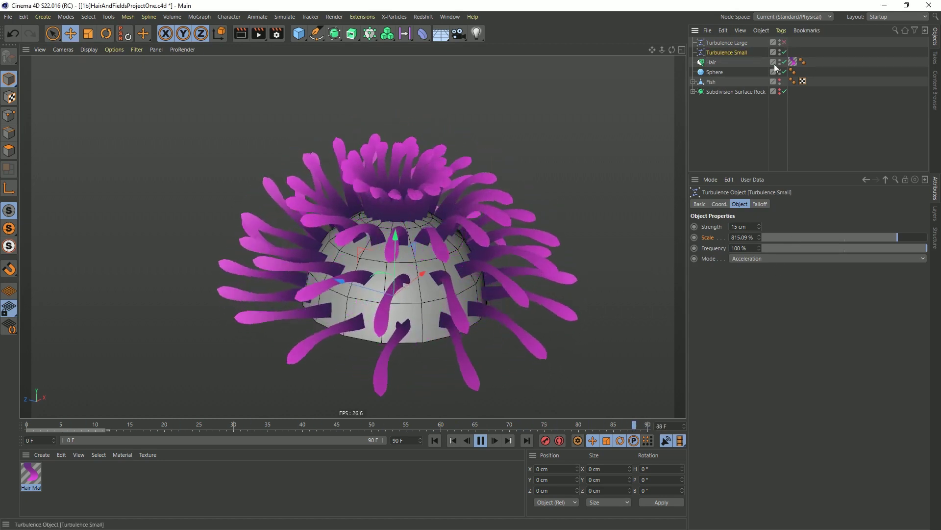
click(781, 237)
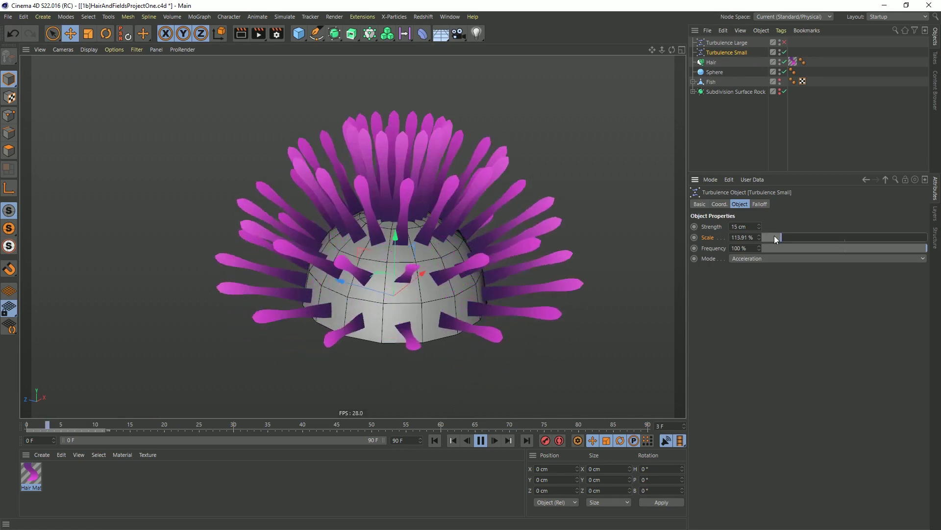
click(771, 237)
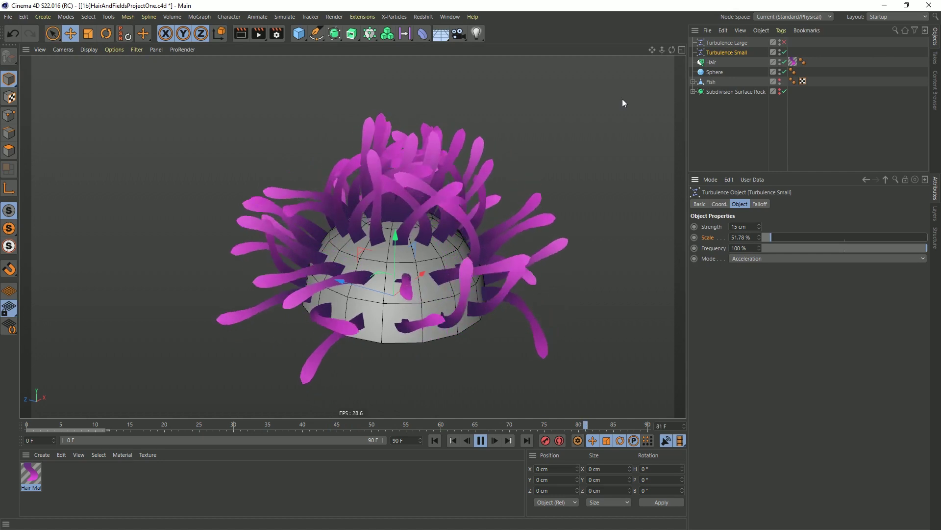
double_click(749, 227)
text(5)
key(Return)
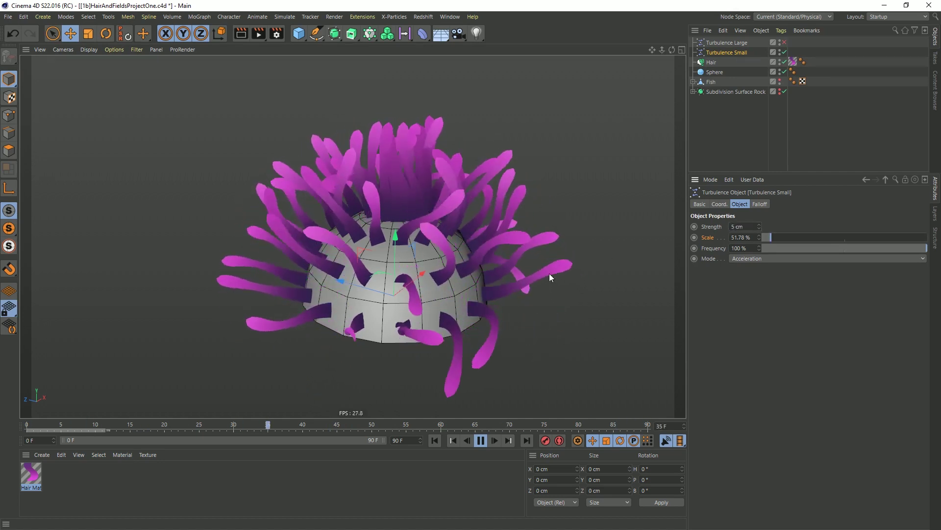
Re-enable Turbulence Large and replay the animation from the start to preview both forces together
click(435, 440)
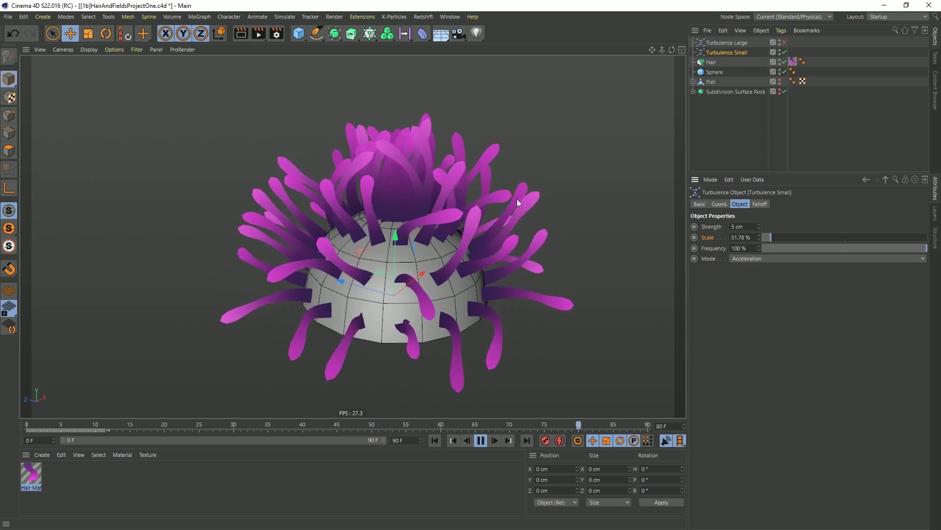
click(784, 42)
click(435, 440)
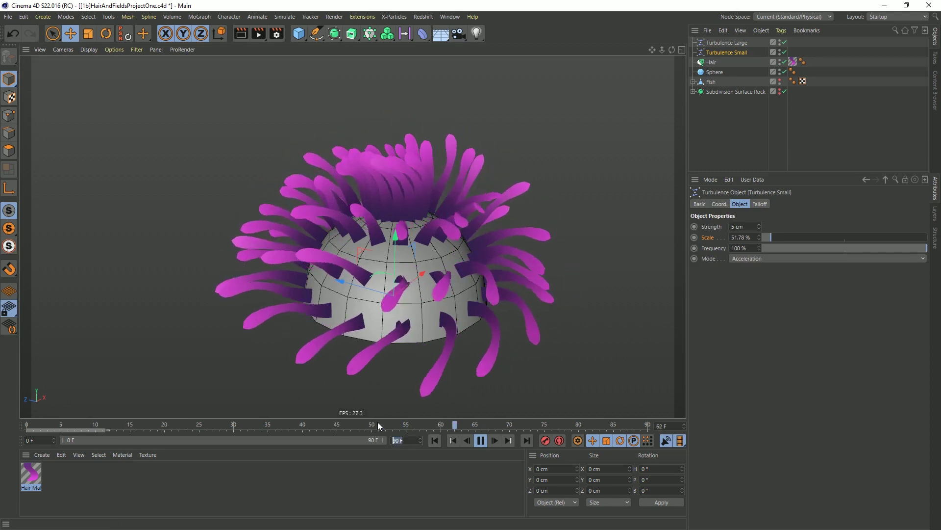
Extend the animation and its preview range to 333 frames, and raise Turbulence Small's strength to 15 cm
text(333)
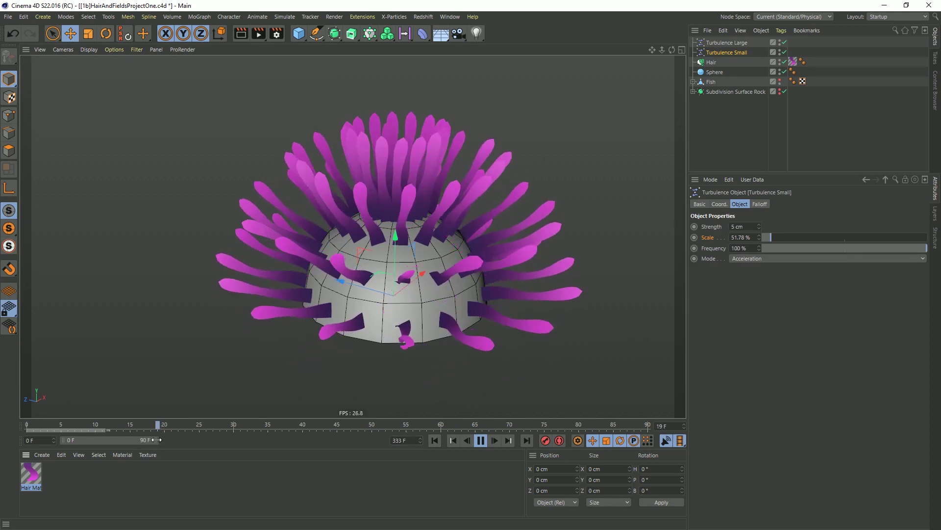
key(Return)
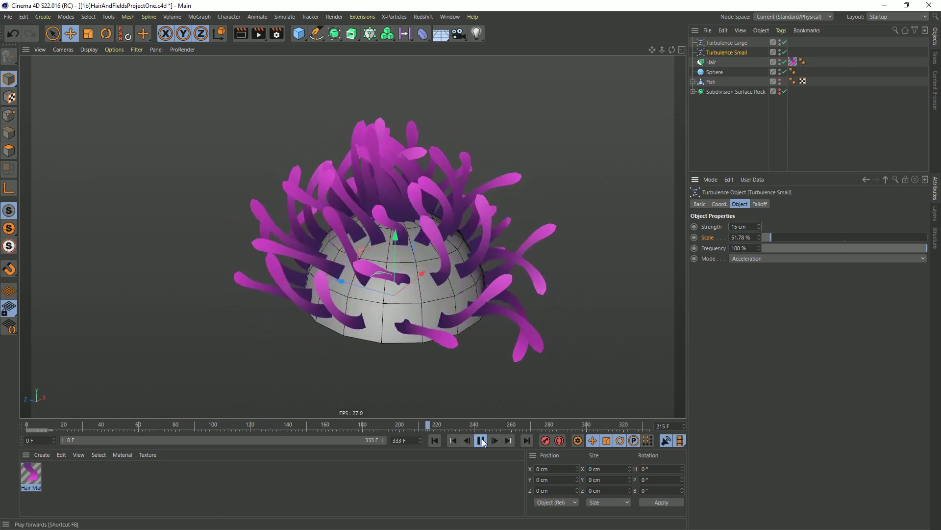
click(434, 441)
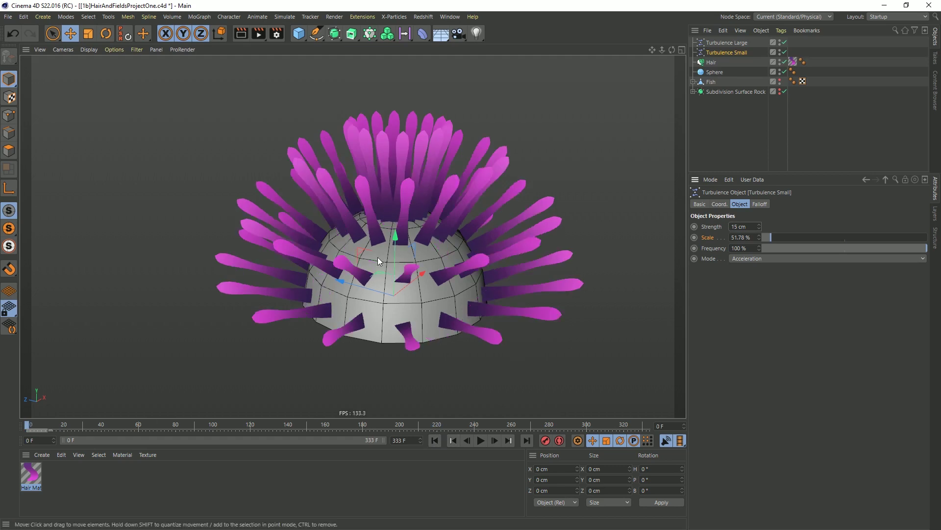
Create a new material that uses only the Luminance channel, with Color and Reflectance disabled
double_click(86, 493)
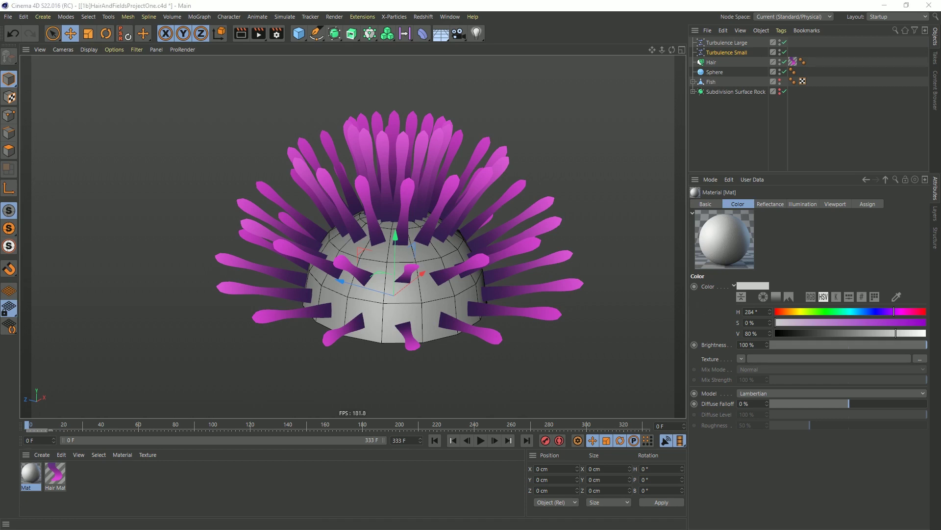
double_click(31, 473)
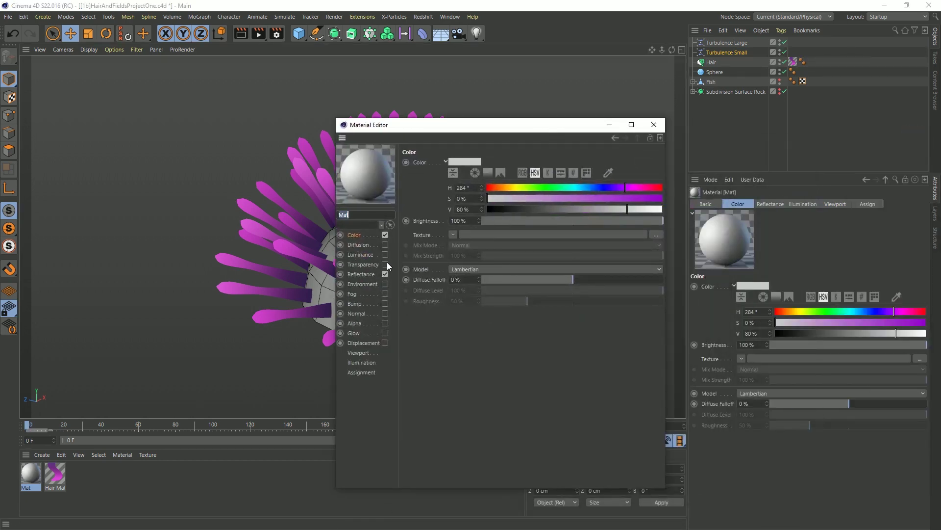
click(385, 235)
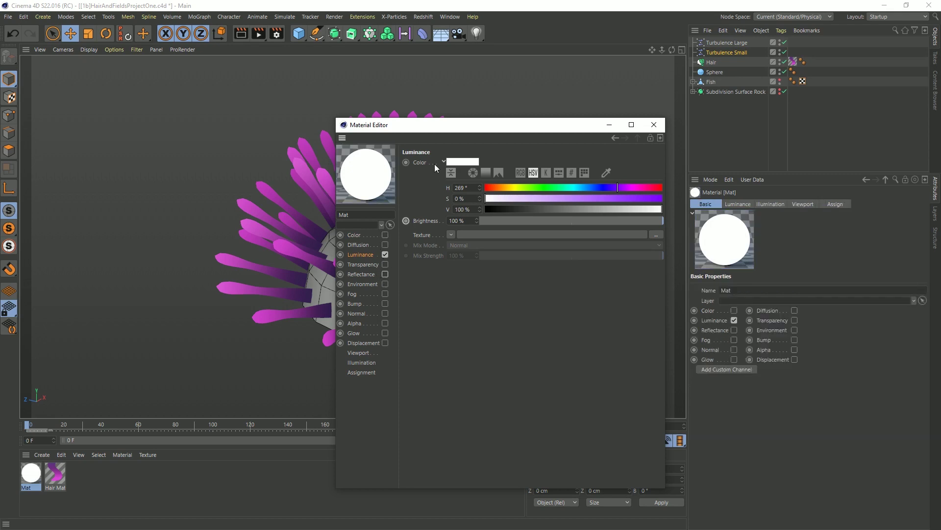
Set the material's luminance colour to dark purple (H 266.25°, S 60.759%, V 30.98%) and apply it to the Sphere
drag(428, 131, 559, 144)
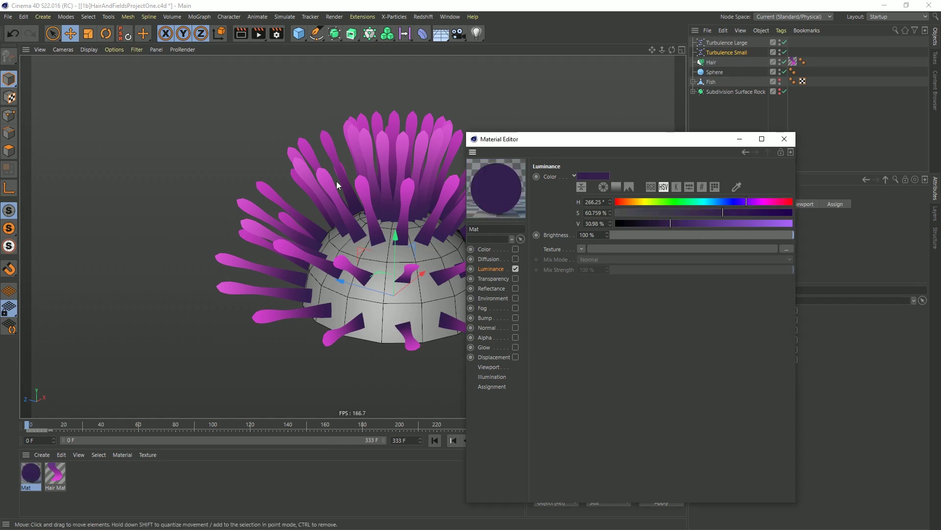
click(787, 140)
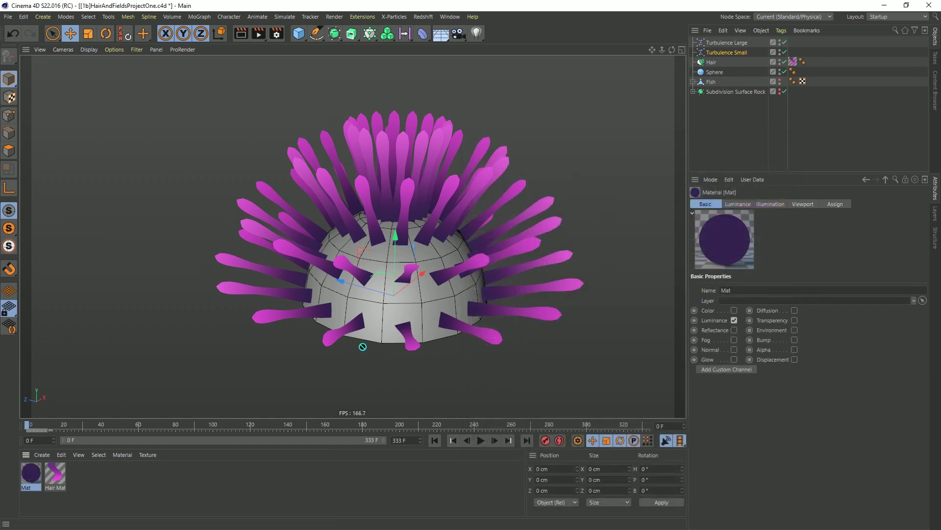
drag(721, 73, 719, 73)
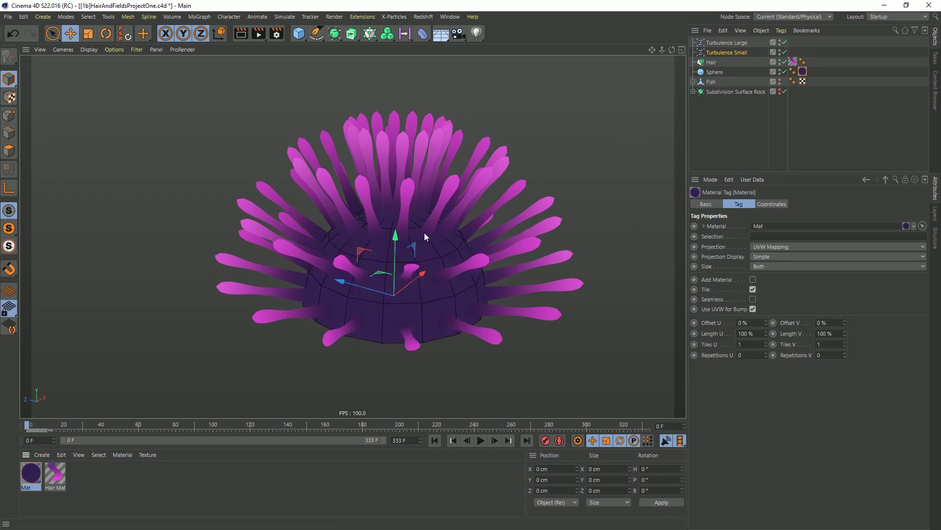
Make the Fish visible in the viewport again, expand its hierarchy and frame it together with the anemone
click(727, 129)
alt+right_drag(384, 258, 347, 251)
alt+drag(347, 250, 412, 246)
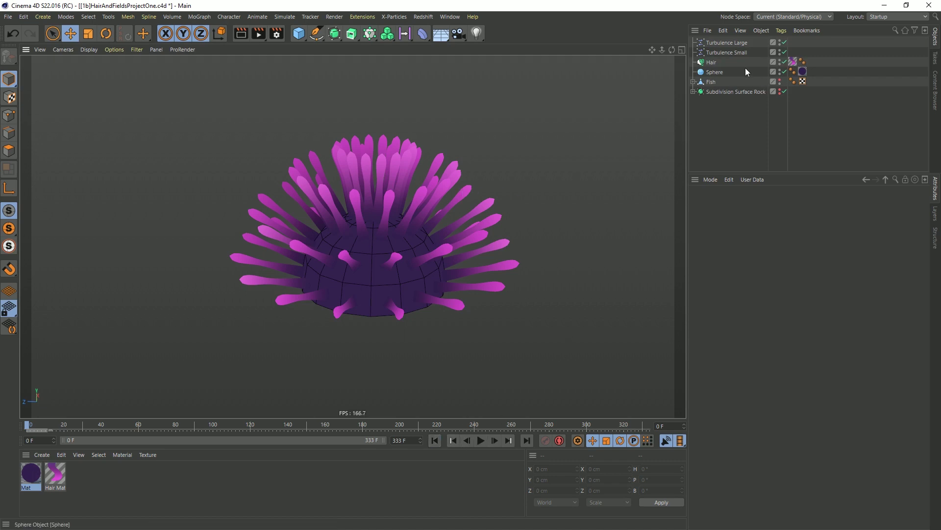
click(719, 82)
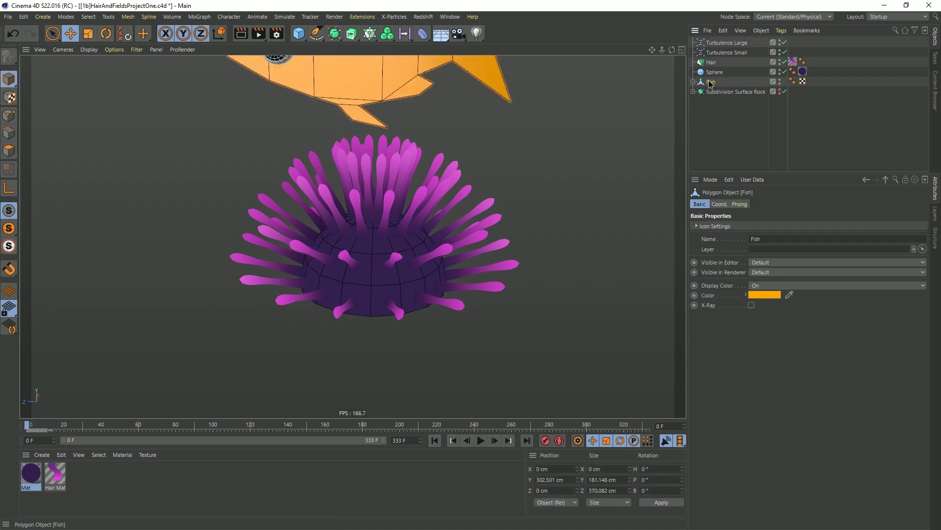
scroll(522, 101, down, 5)
alt+middle_drag(436, 98, 380, 198)
scroll(401, 205, up, 2)
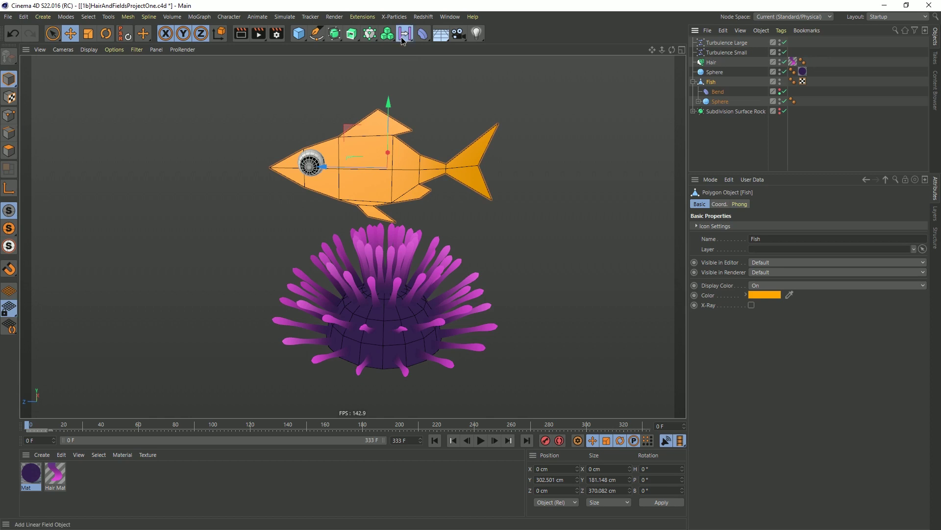
Add a Spherical Field, make it a child of the Fish and reset its position to the fish's centre
drag(405, 35, 408, 47)
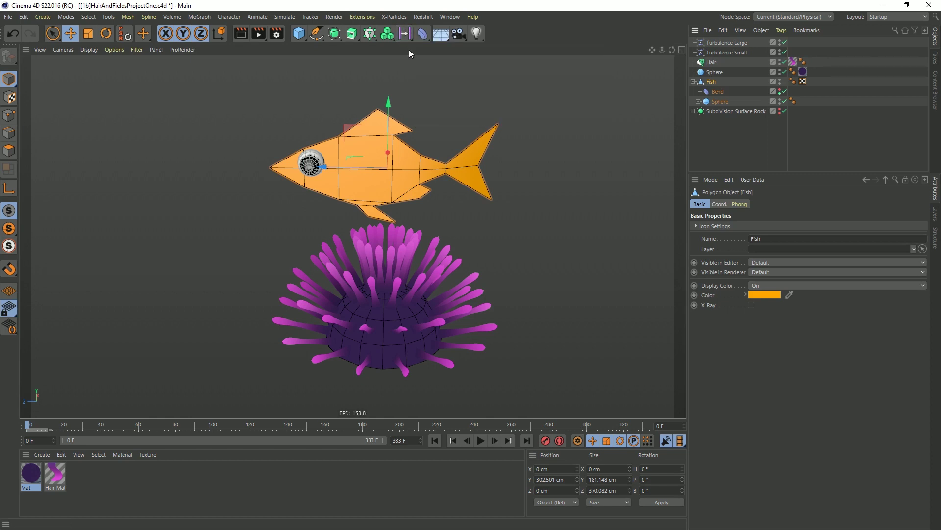
click(403, 36)
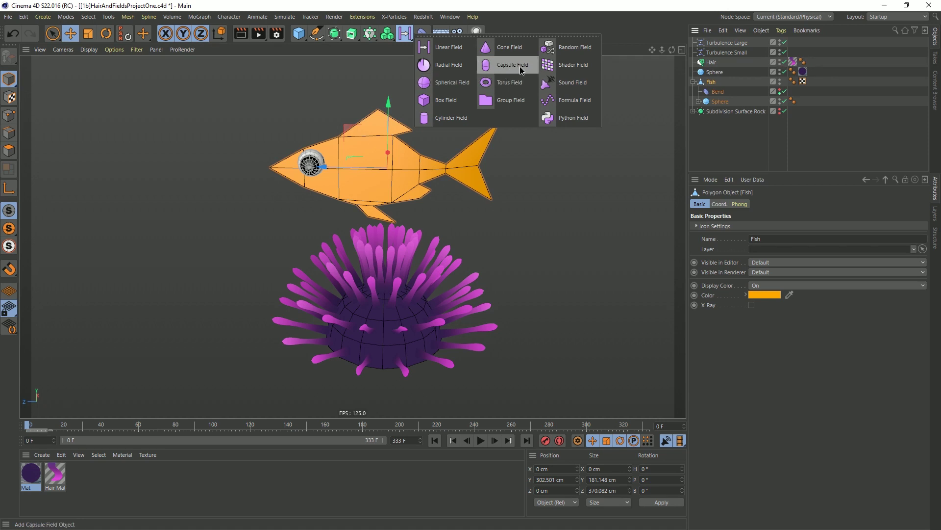
click(450, 83)
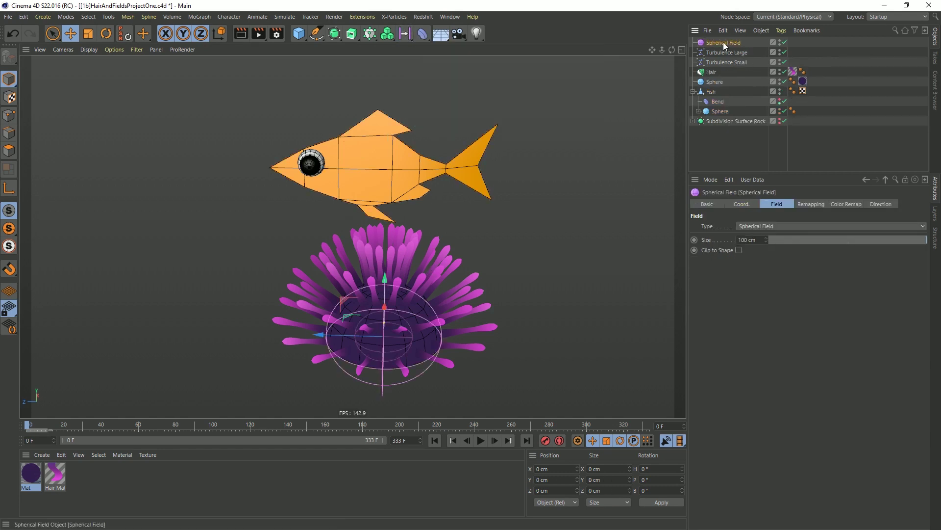
drag(723, 43, 717, 94)
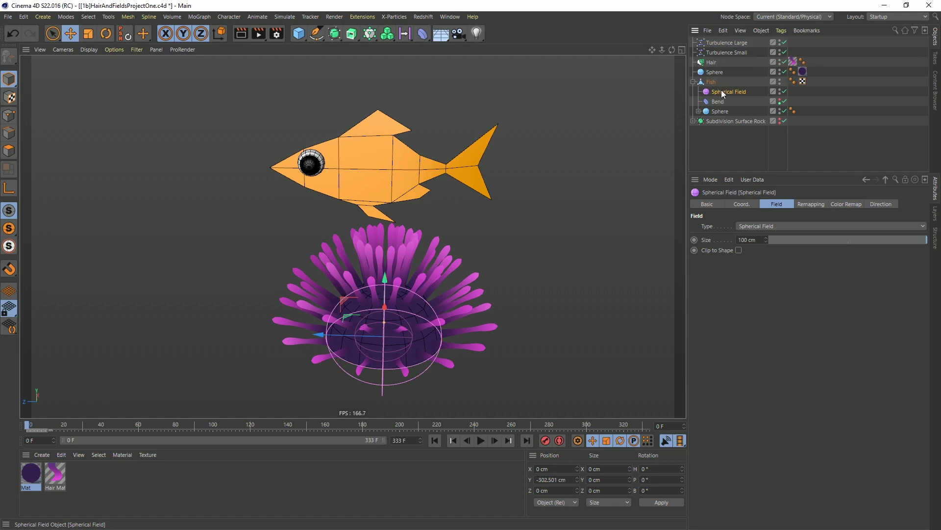
click(126, 37)
Enlarge the Spherical Field around the fish to a size of about 206 cm
alt+drag(316, 124, 425, 155)
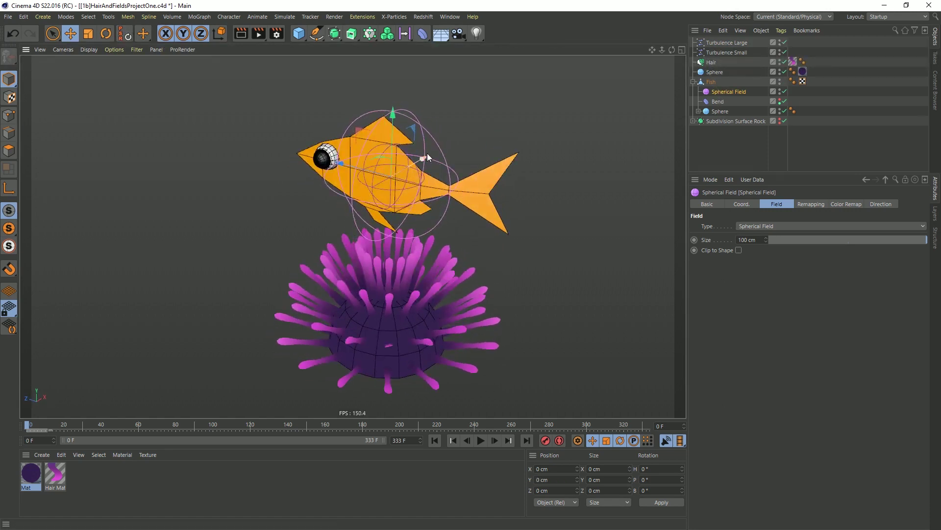
alt+drag(393, 193, 383, 255)
alt+drag(435, 188, 392, 176)
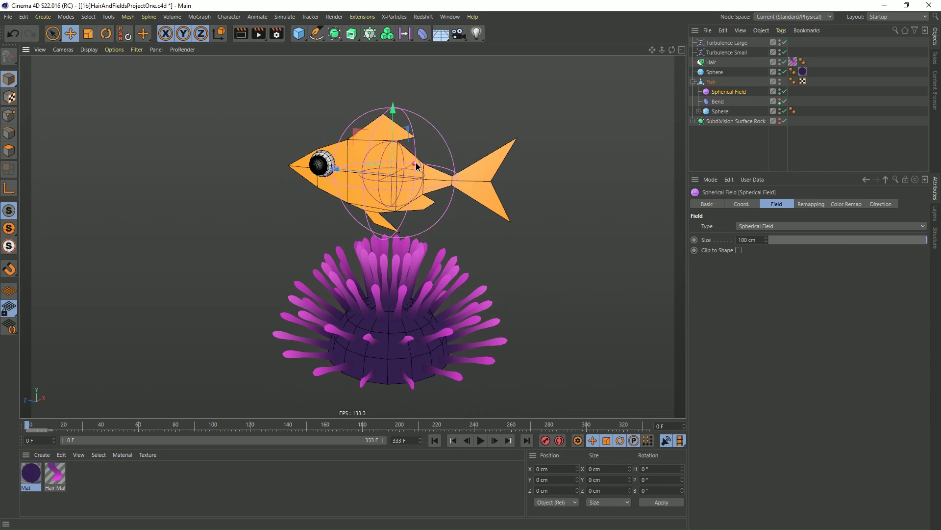
drag(417, 165, 436, 152)
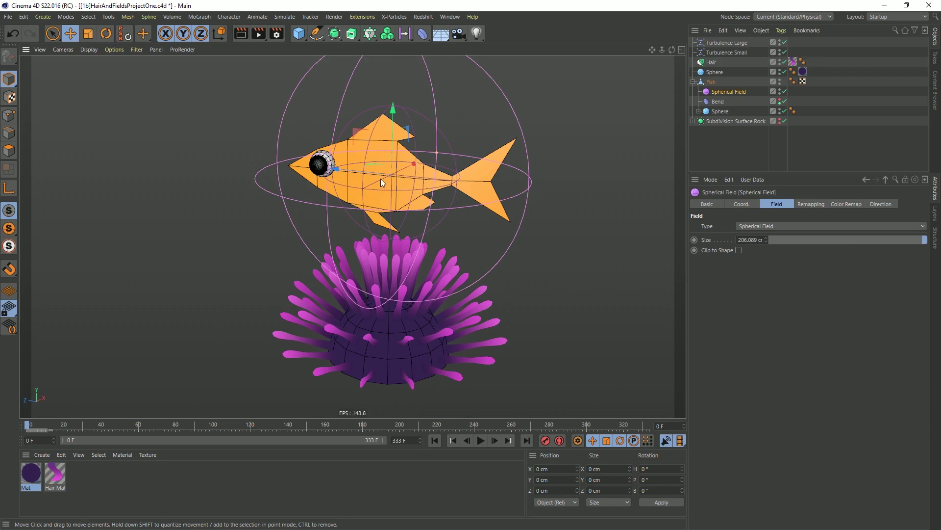
Rename the Spherical Field as Spherical Field Fish
double_click(728, 93)
click(754, 93)
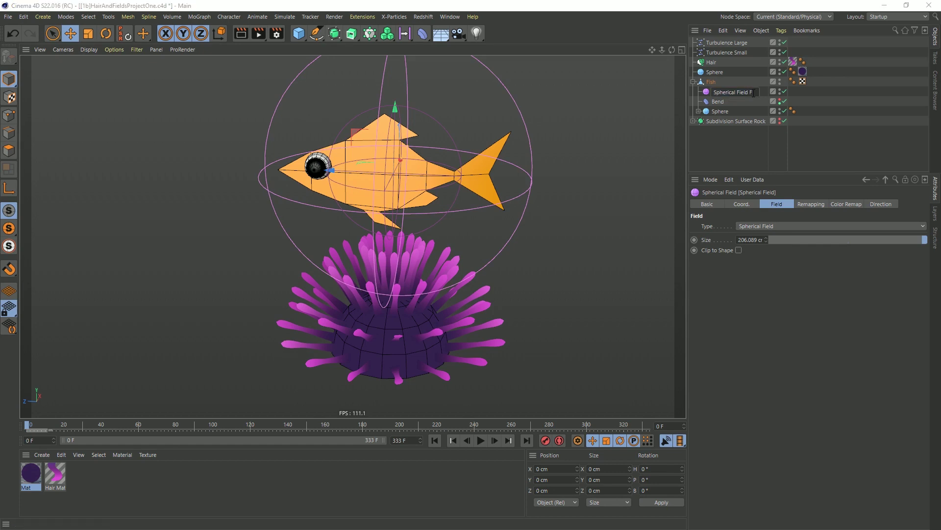
text(Fish)
key(Return)
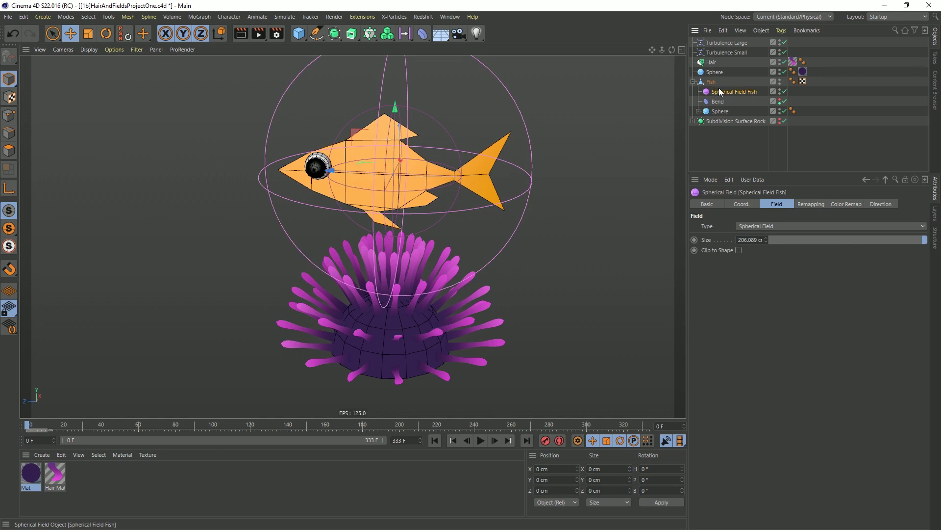
Make the anemone's Sphere editable and create a vertex map on its points with a weight of 0%
click(715, 72)
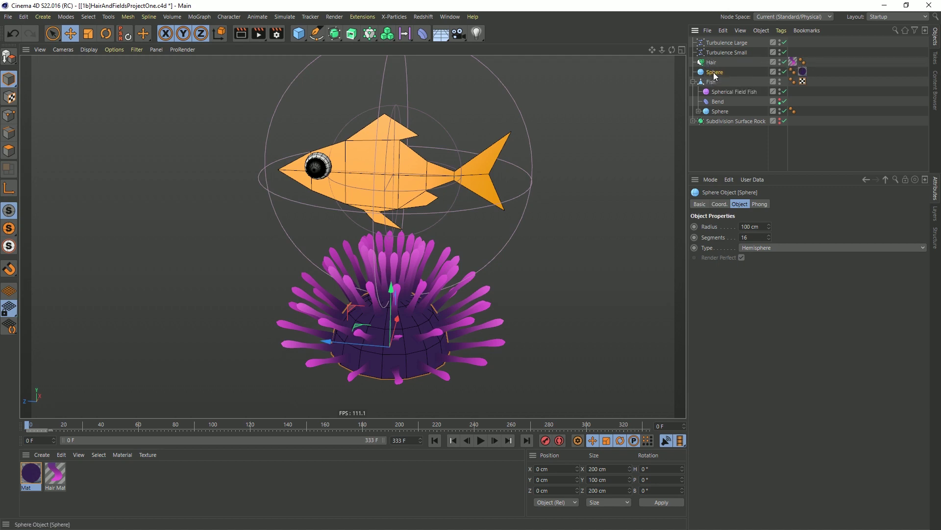
key(c)
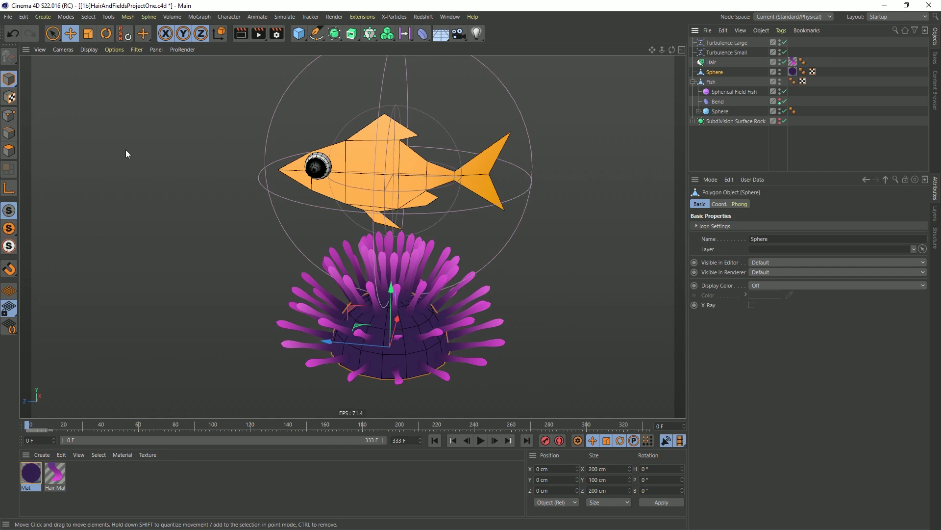
click(11, 118)
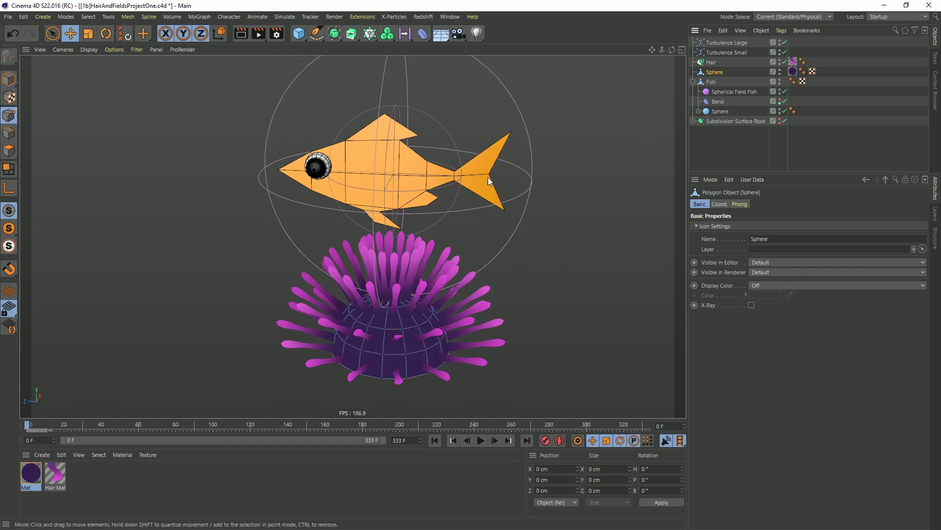
click(89, 17)
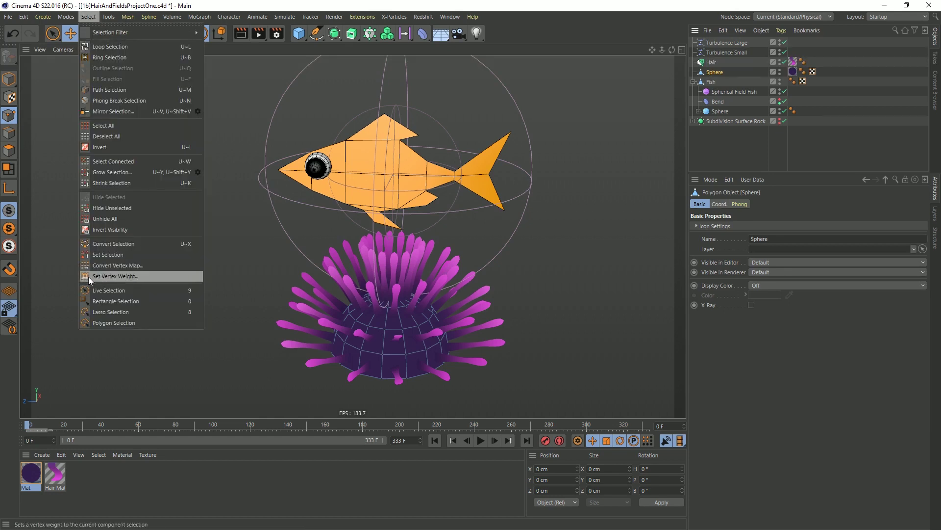
click(124, 278)
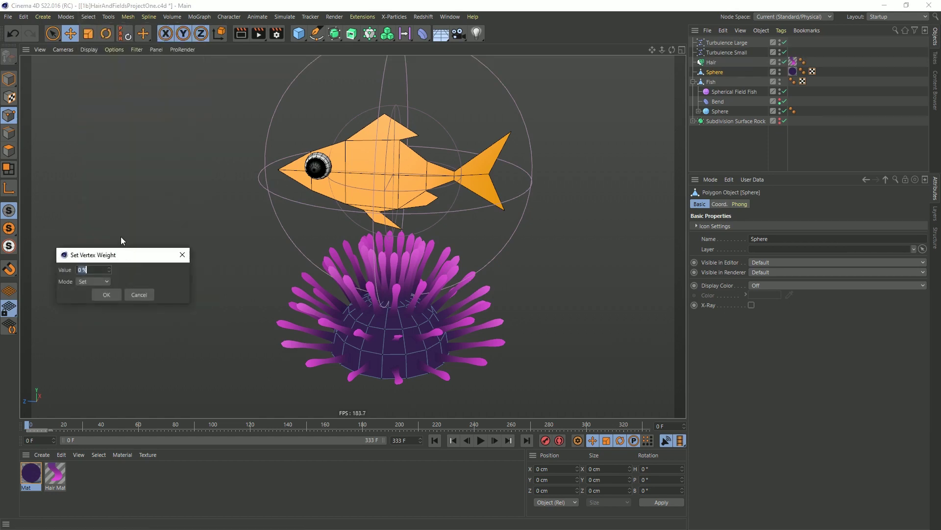
click(102, 294)
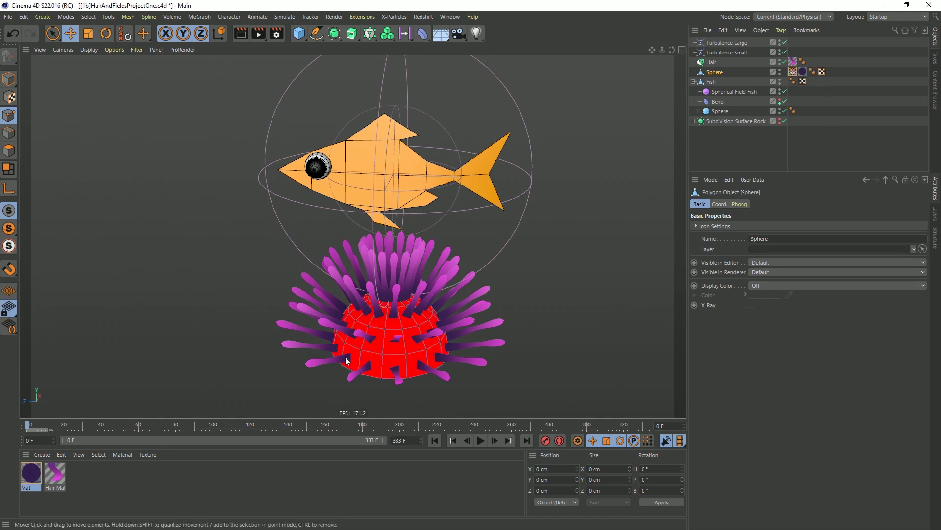
click(365, 326)
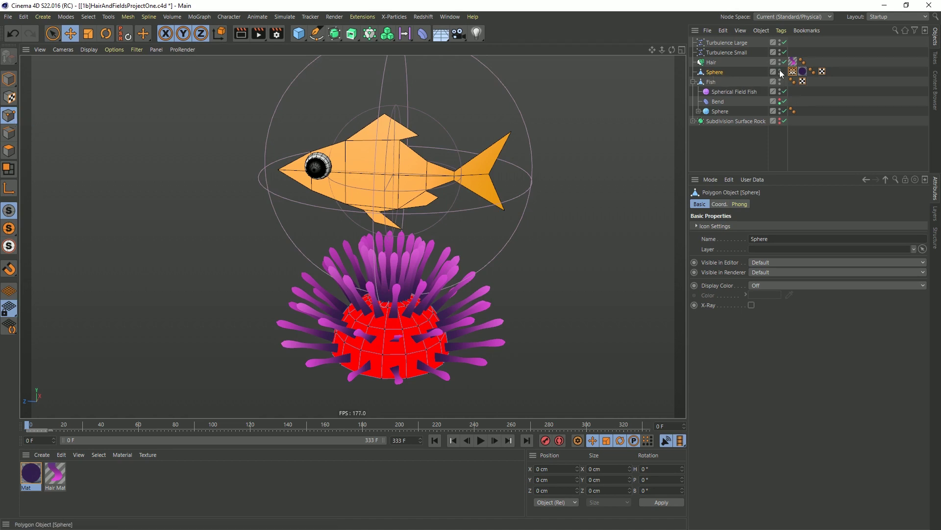
Enable Use Fields on the Sphere's vertex map and replace its Freeze layer with Spherical Field Fish
click(797, 72)
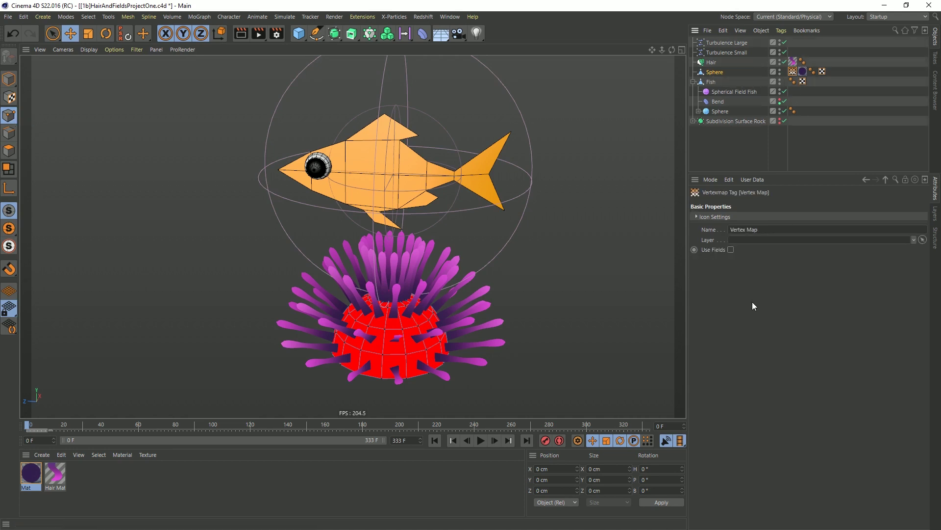
click(731, 250)
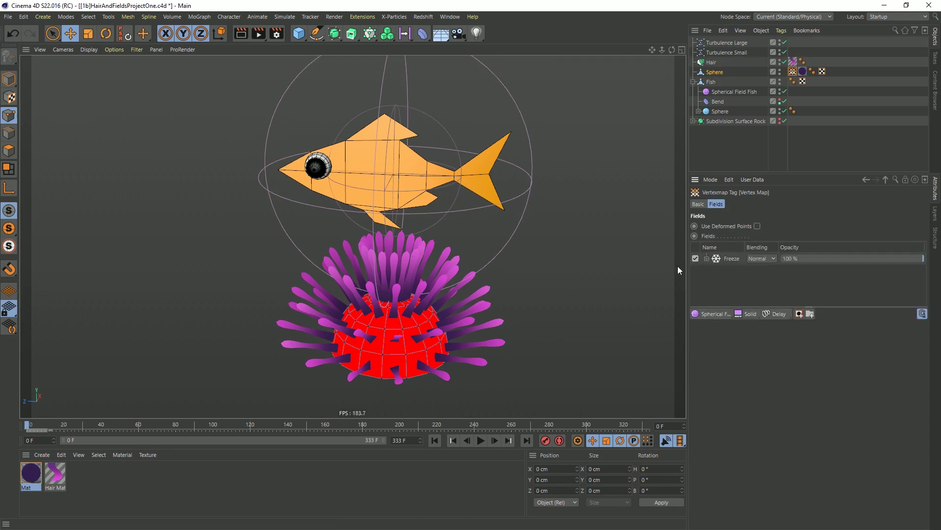
click(728, 260)
key(Delete)
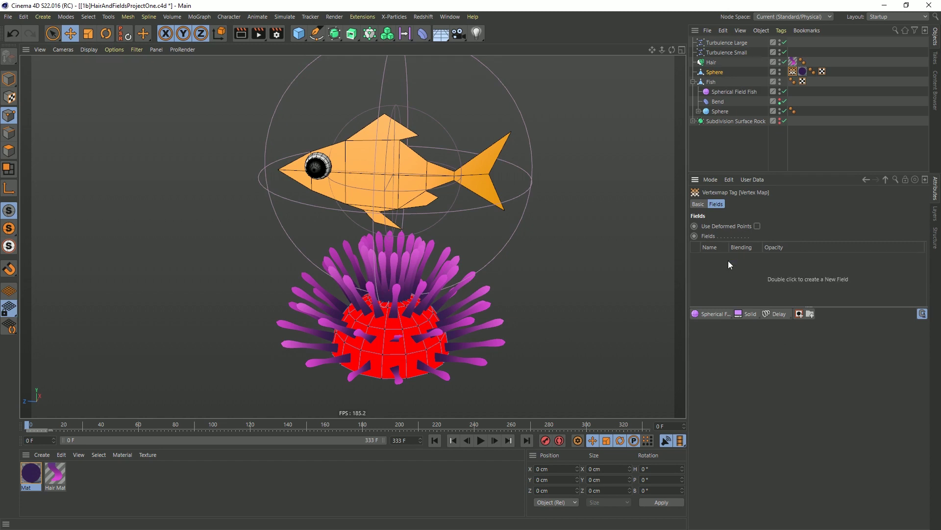
drag(720, 92, 712, 279)
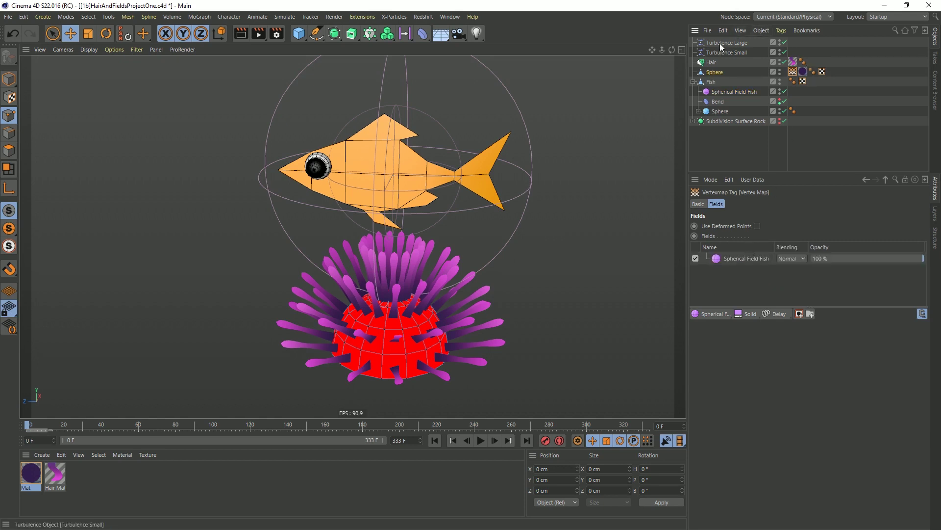
Move the whole fish down beside the anemone, to about Y 192.4 cm and Z -125.8 cm, so its field overlaps the hemisphere
click(715, 83)
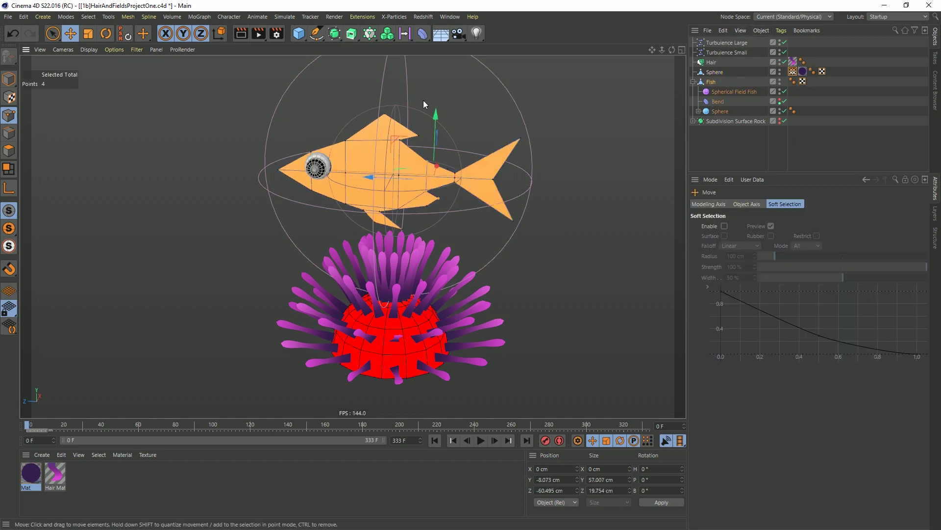
click(9, 80)
drag(357, 134, 438, 207)
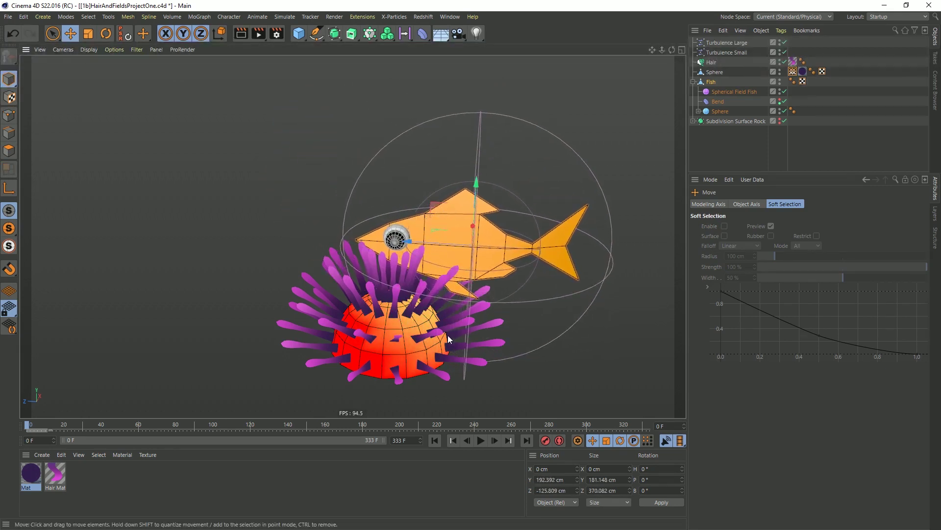
alt+drag(451, 311, 460, 276)
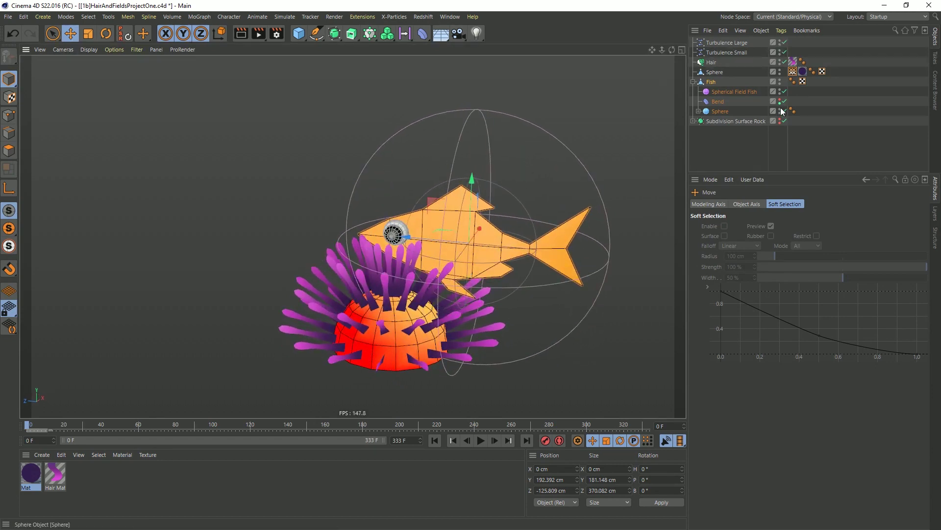
Rename the Sphere's vertex map tag as Fish1
click(792, 62)
click(793, 72)
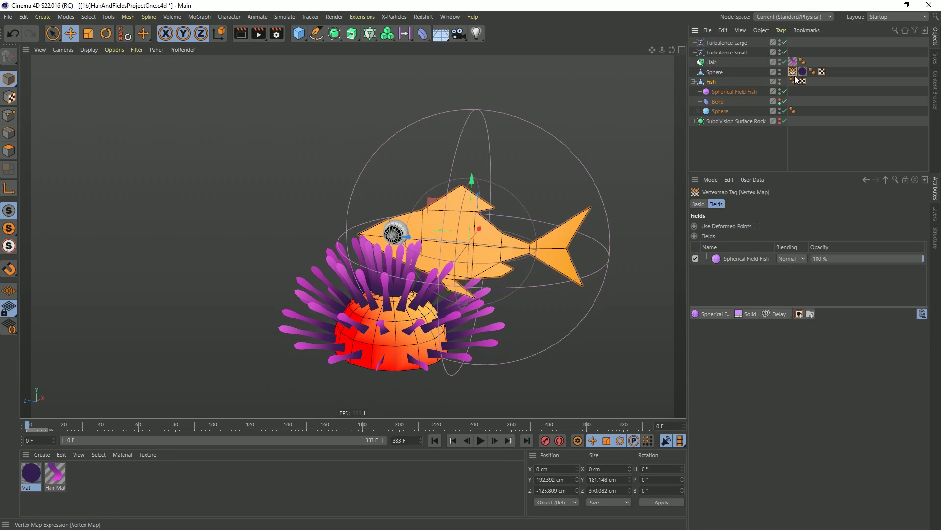
click(698, 204)
double_click(779, 240)
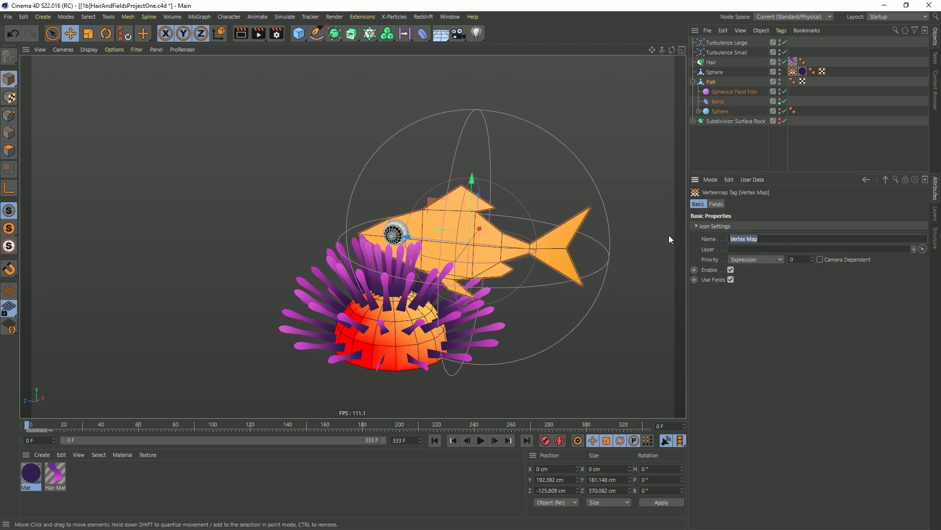
text(Fish1)
key(Return)
Move the fish away from the anemone to about Z -261.5 cm and keyframe its position at frame 0
click(711, 81)
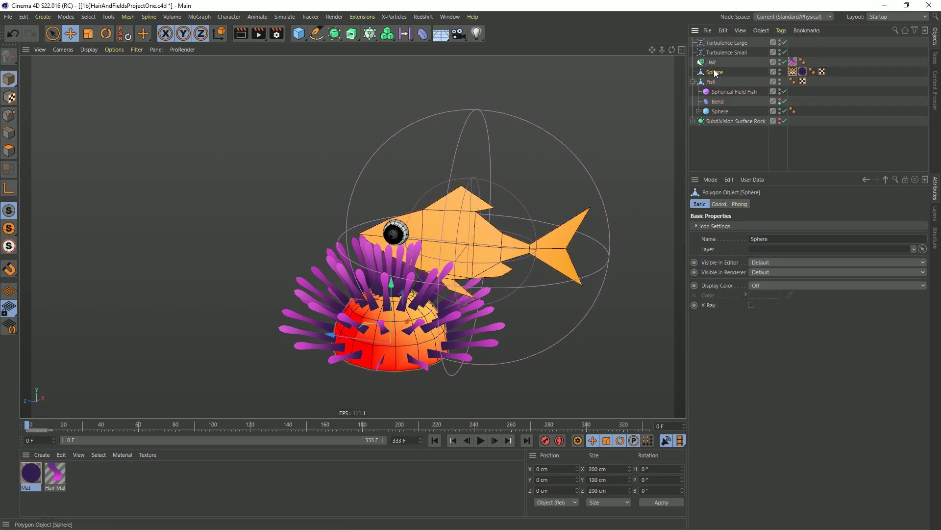
click(70, 33)
drag(410, 236, 499, 255)
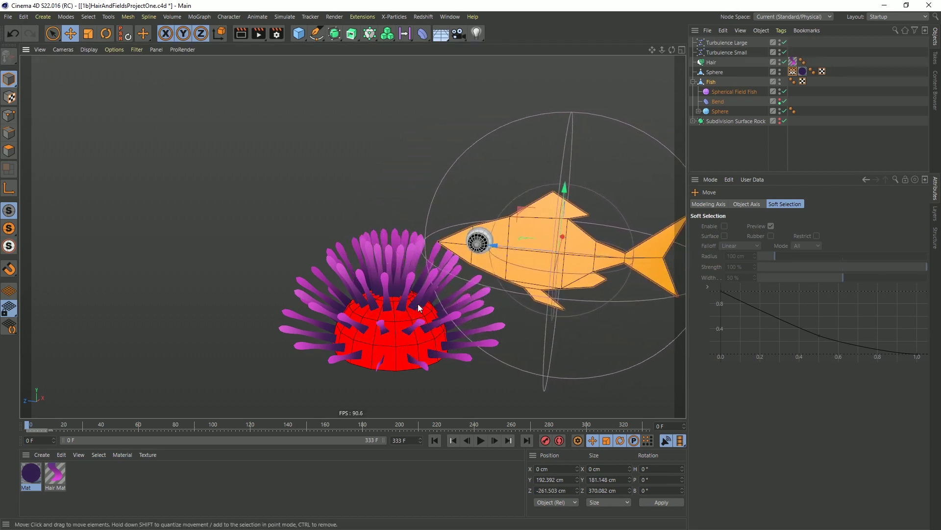
click(711, 81)
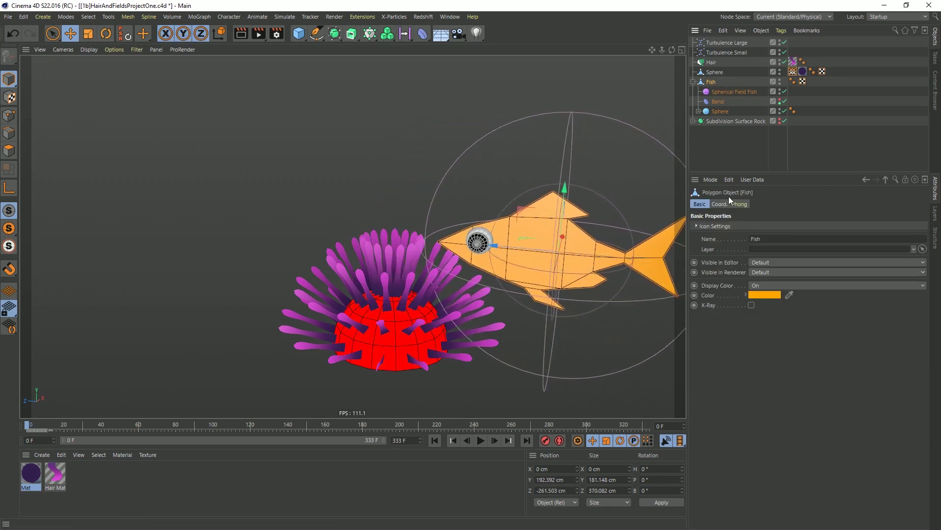
click(719, 204)
ctrl+click(694, 237)
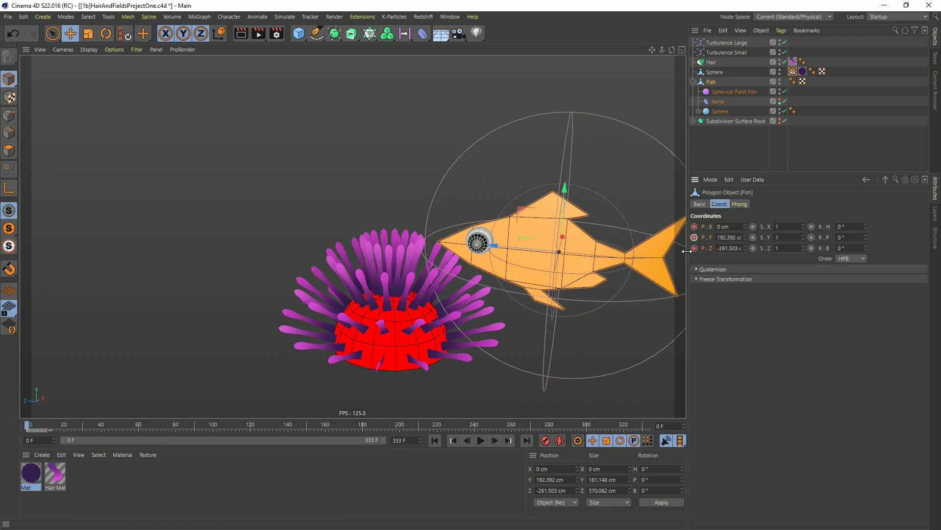
Play the animation to frame 45, move the fish across the anemone to about Z 320.7 cm and record a keyframe
click(481, 440)
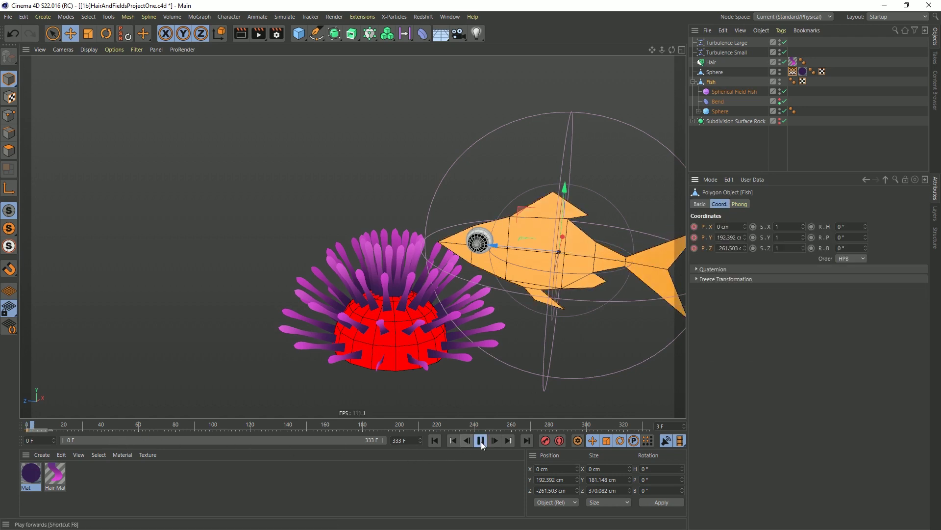
click(481, 440)
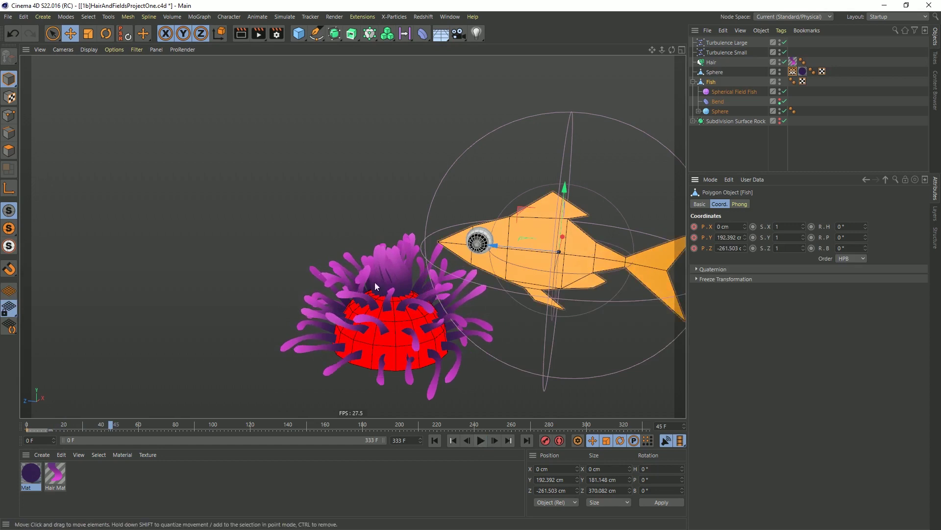
drag(499, 245, 166, 216)
key(F9)
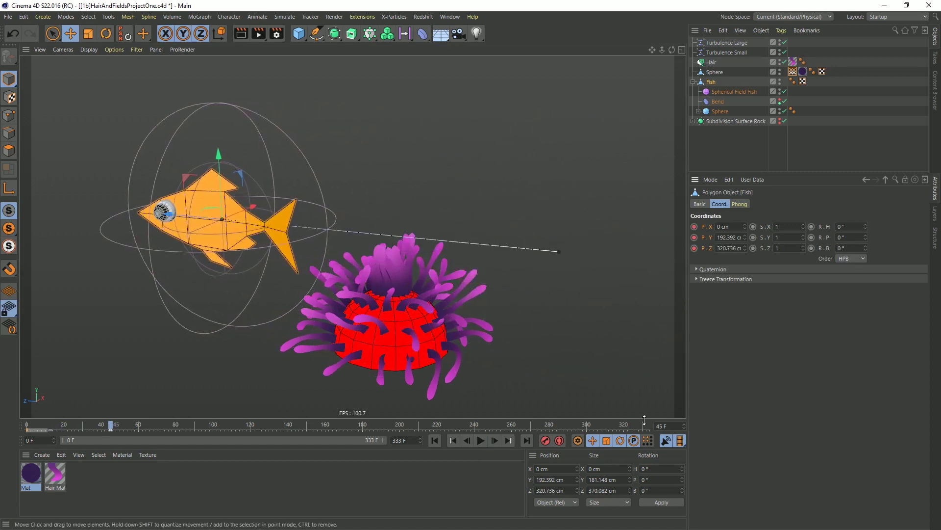
Play the animation to watch the fish pass over the anemone, and return to frame 0
click(481, 440)
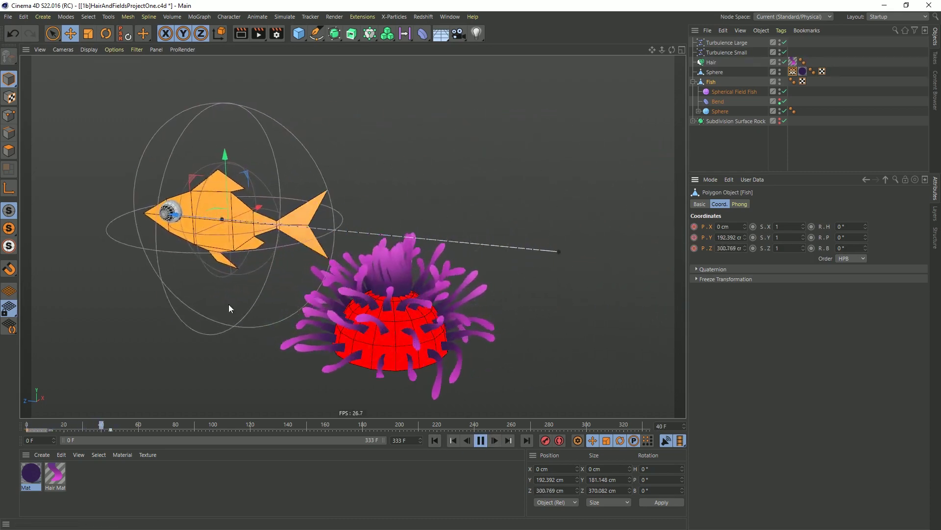
click(481, 441)
click(435, 440)
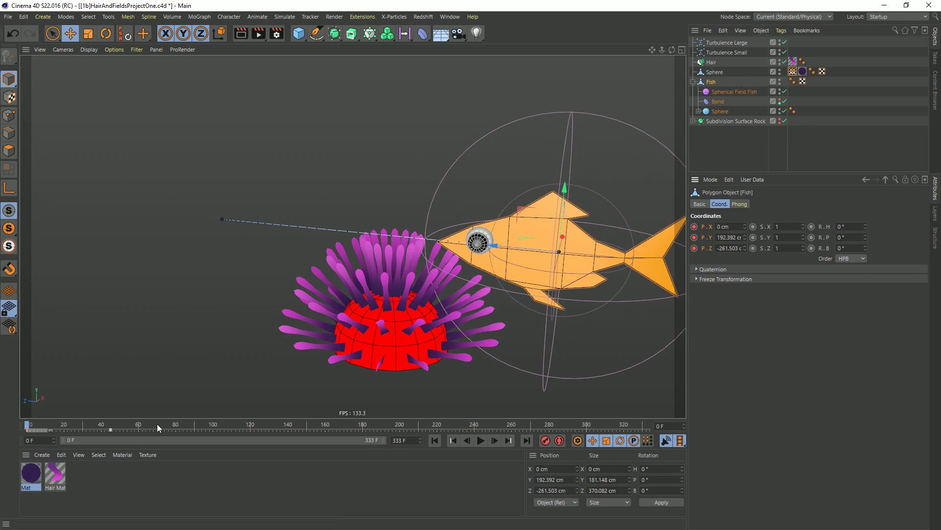
Enable the Scale channel of the Hair Mat material and assign a Vertex Map shader as its texture
click(60, 475)
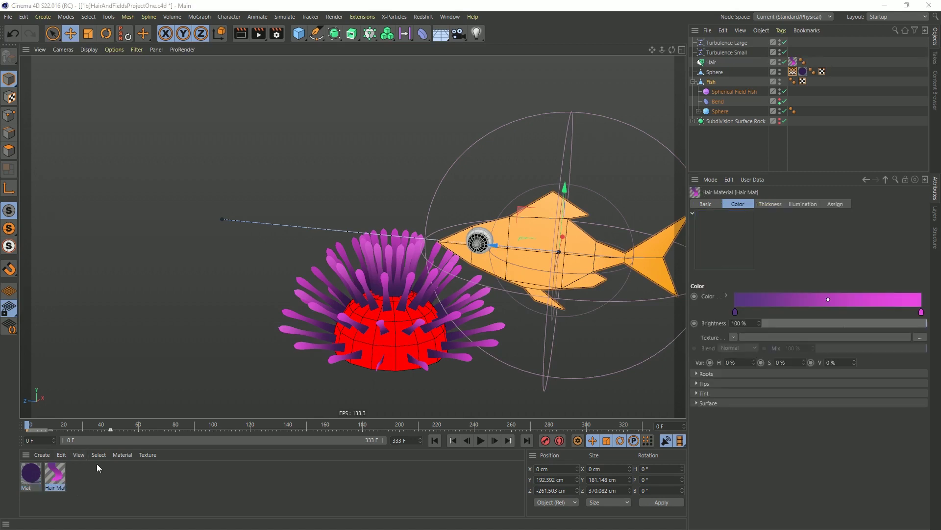
drag(675, 104, 333, 76)
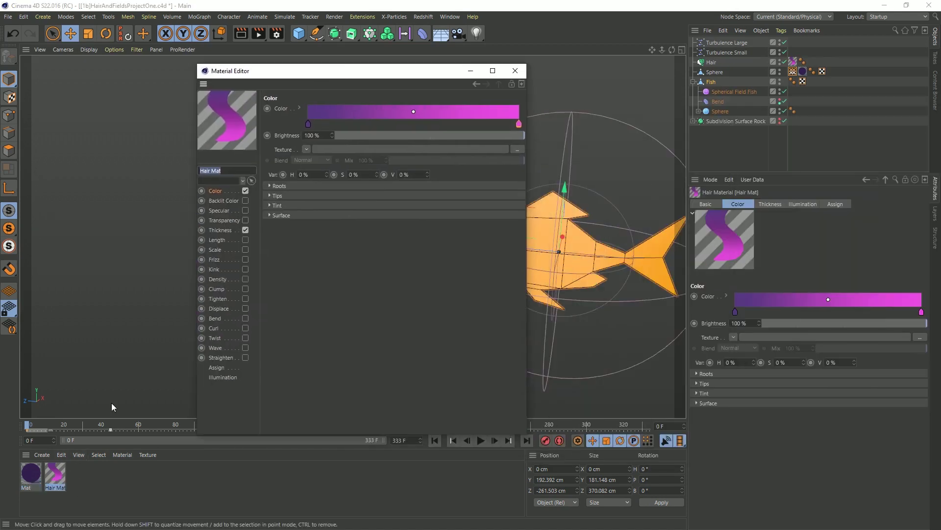
click(216, 248)
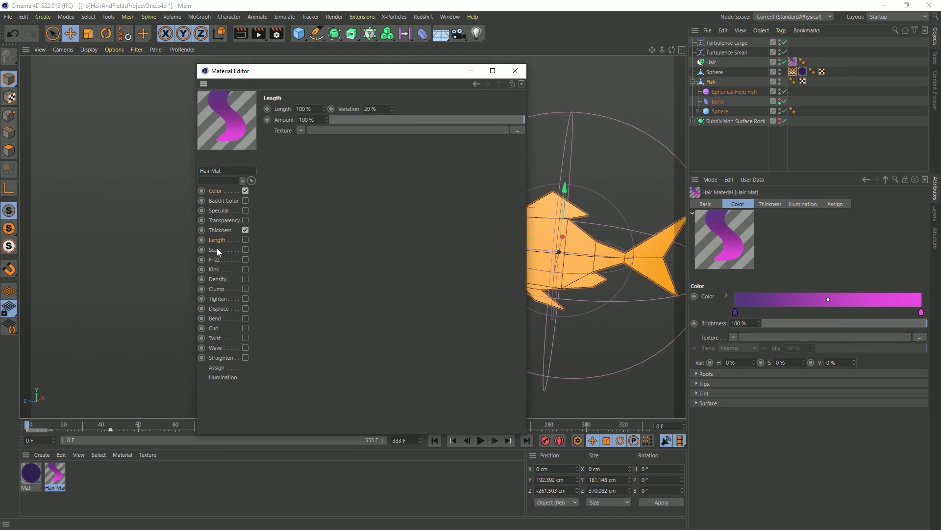
click(245, 250)
click(302, 130)
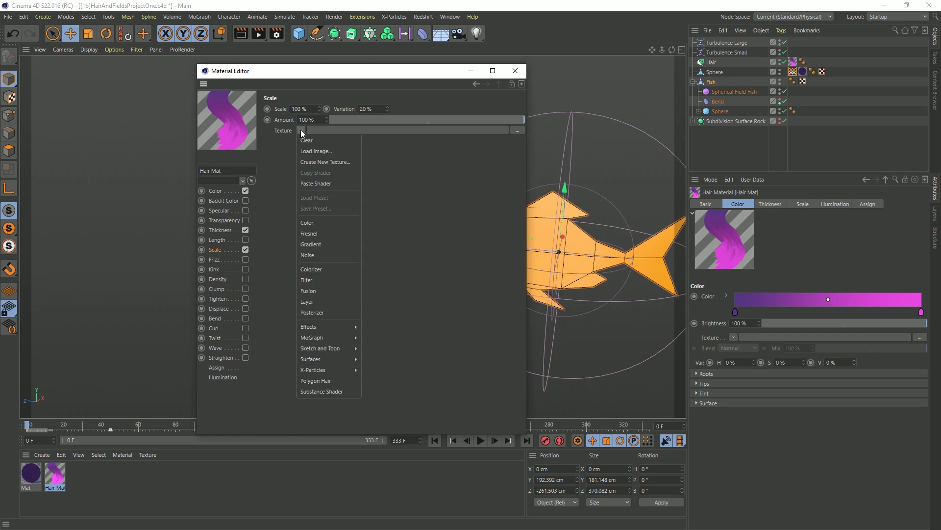
click(216, 251)
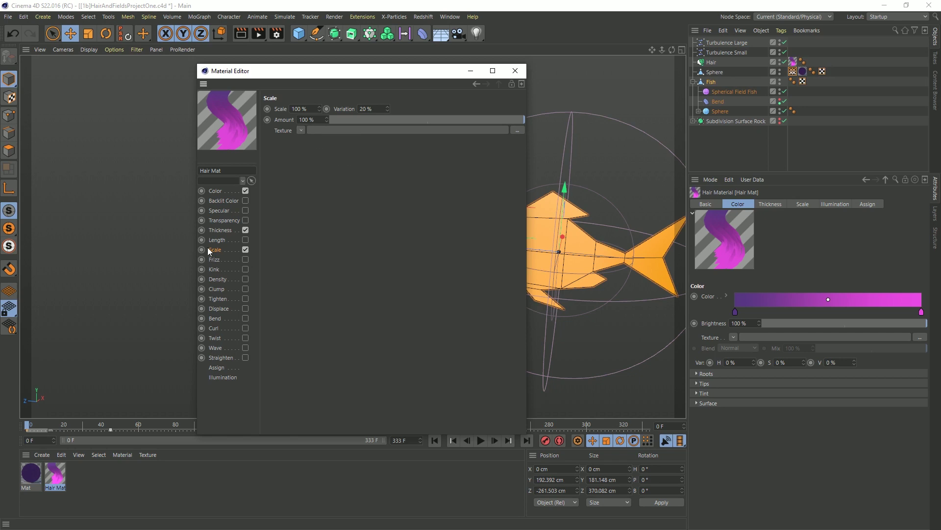
click(301, 130)
mouse_move(334, 326)
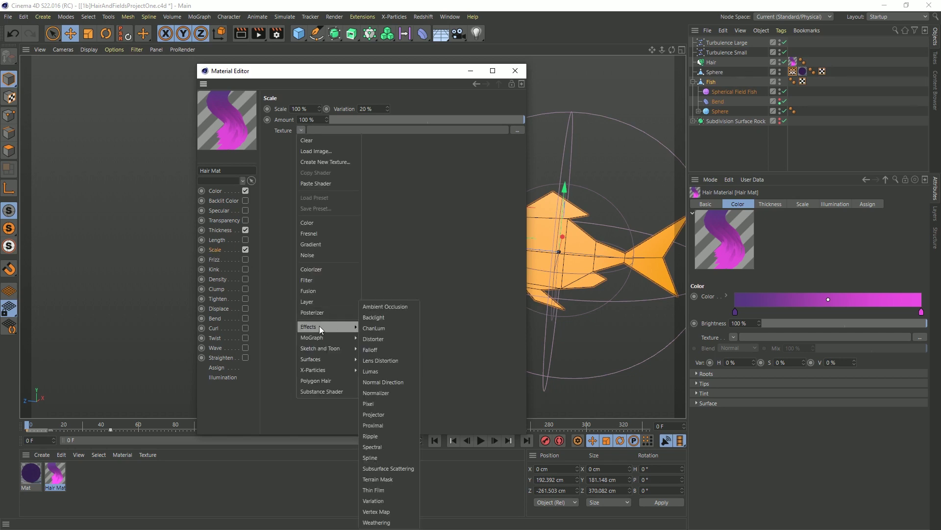
click(392, 513)
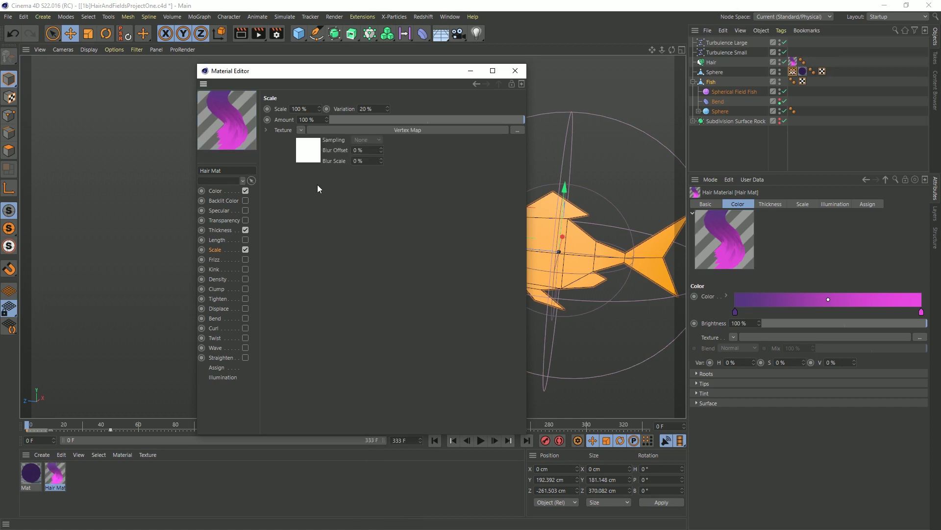
Link the Fish1 vertex map to the Hair Mat's Scale texture shader and close the material editor
click(303, 158)
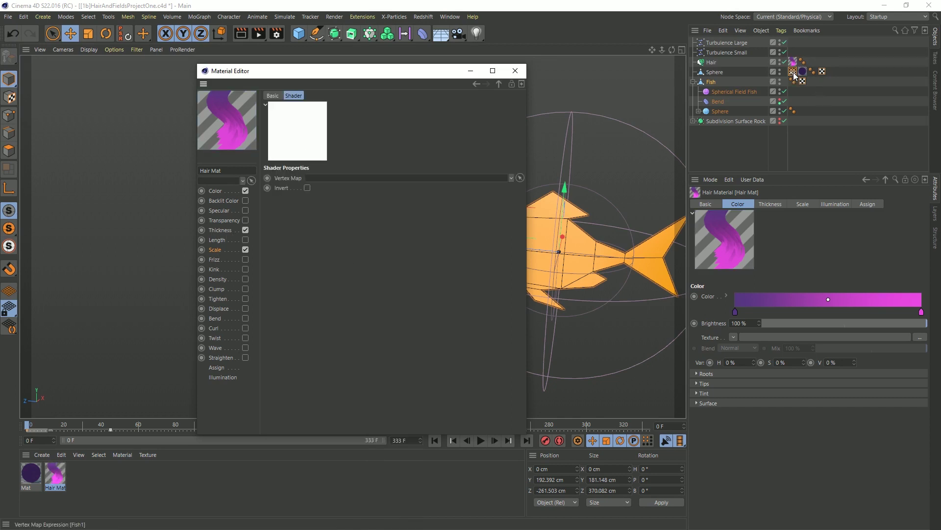
drag(795, 73, 478, 179)
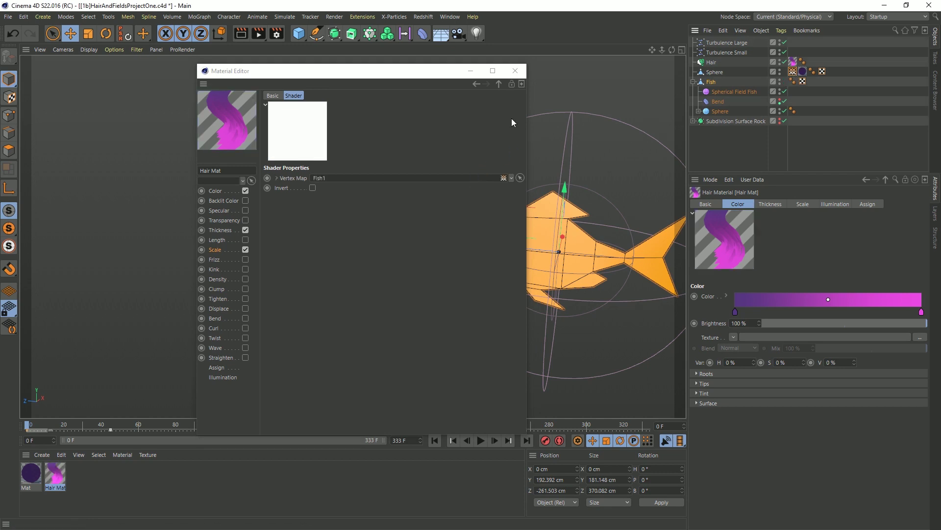
click(515, 70)
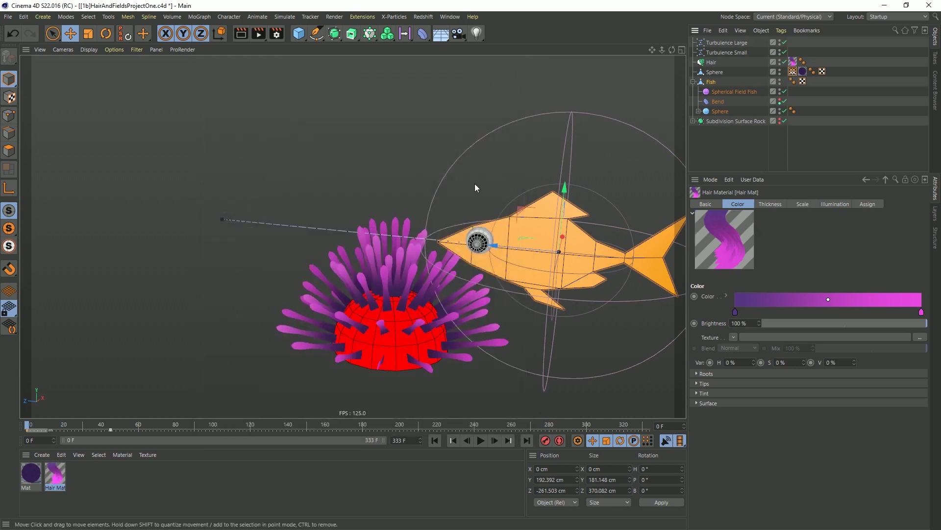
Play the animation to frame 14 and render the view to check the tentacle scaling
click(481, 440)
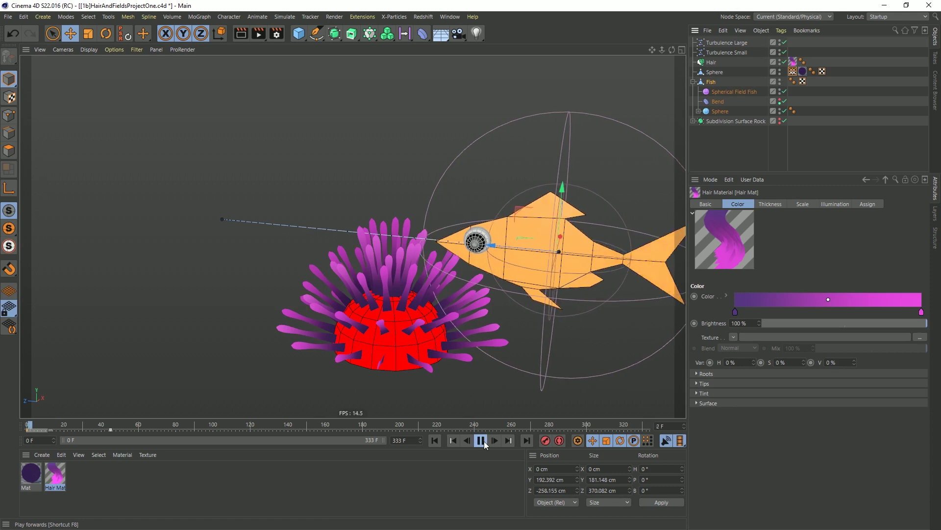
click(482, 441)
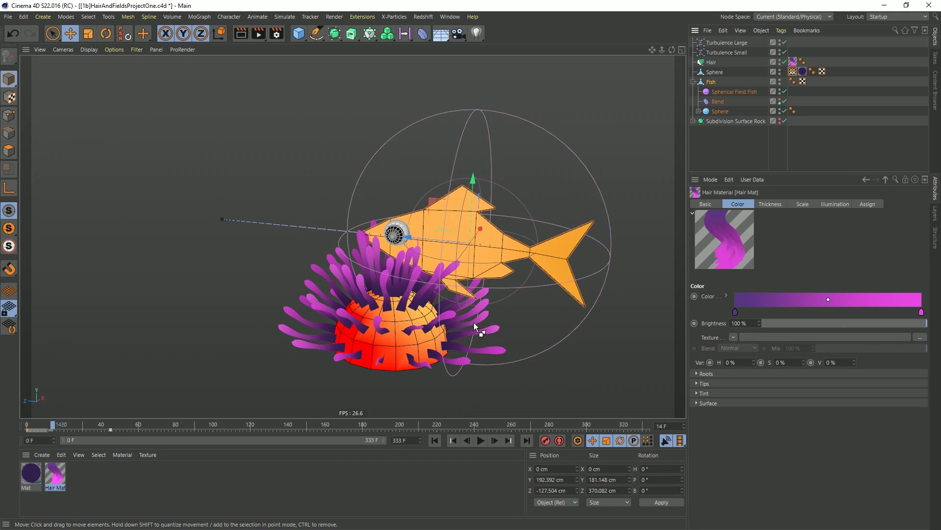
key(ctrl+r)
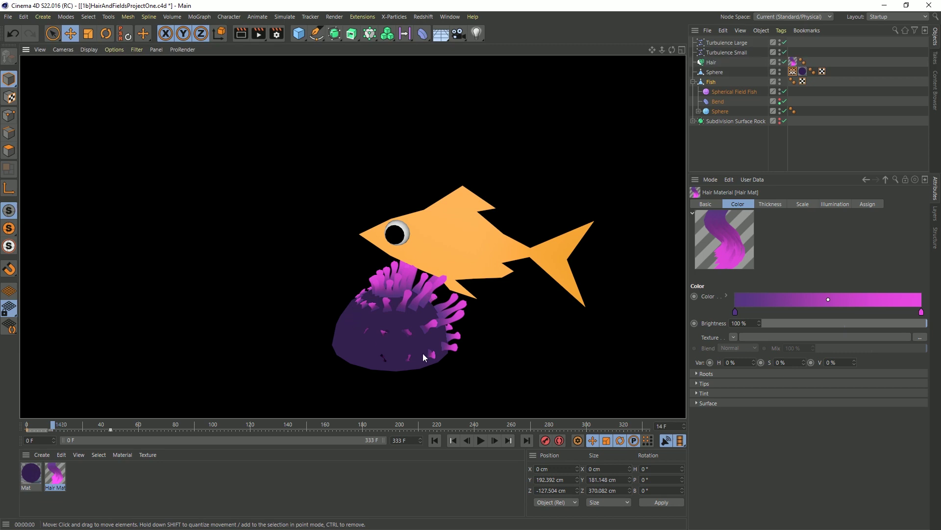
Examine the vertex map link and Invert option in the Hair Mat's Scale texture shader, and close the editor
double_click(54, 474)
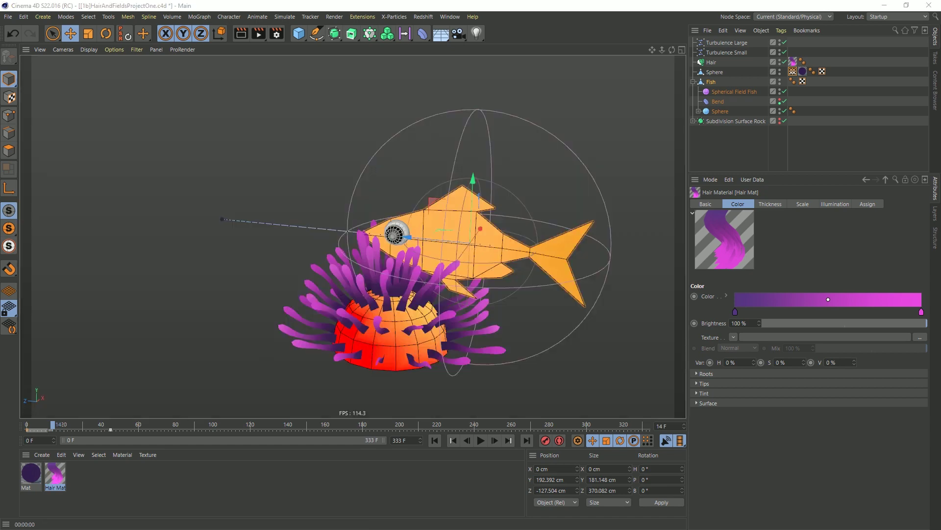
drag(510, 130, 152, 119)
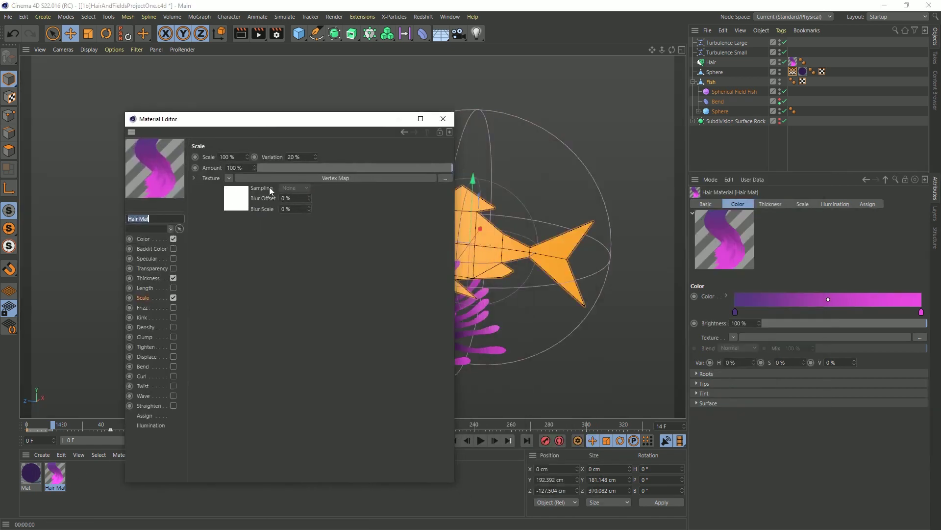
click(244, 205)
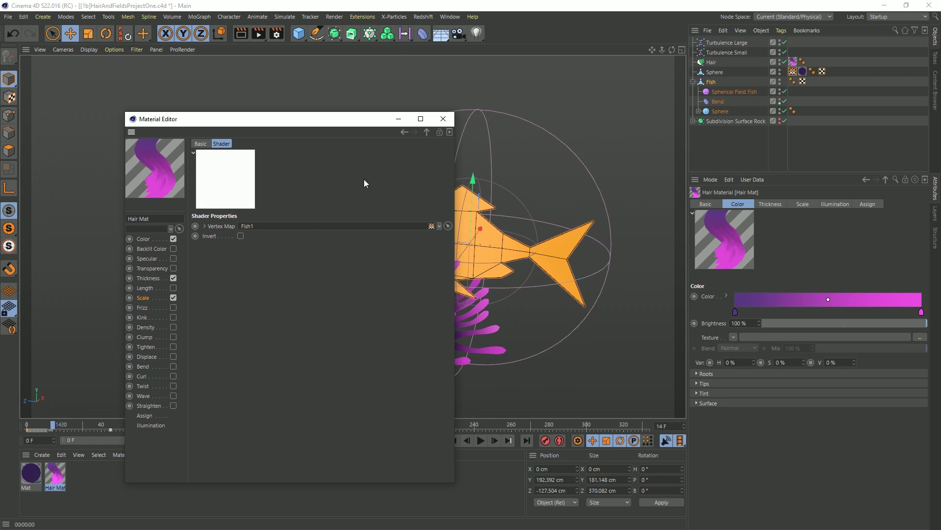
click(443, 119)
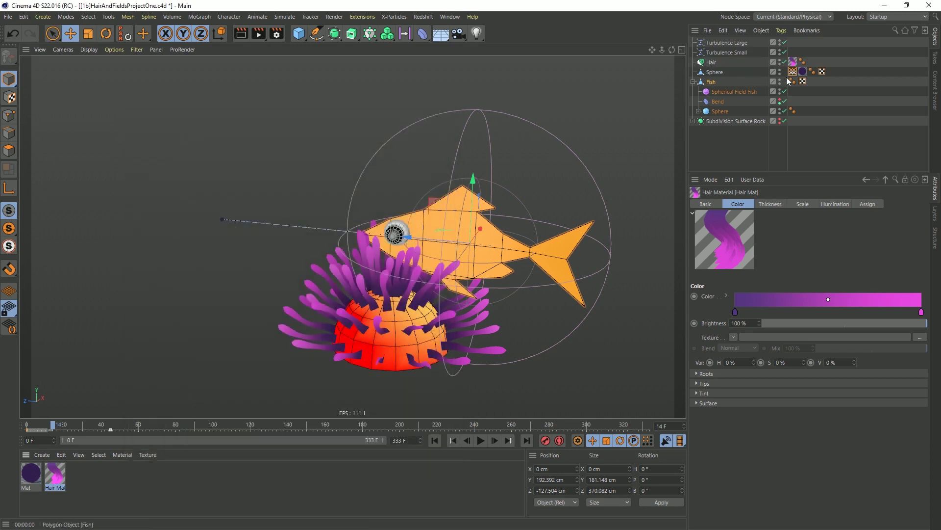
Duplicate the Fish1 vertex map tag on the Sphere and rename the copy Fish2
click(801, 81)
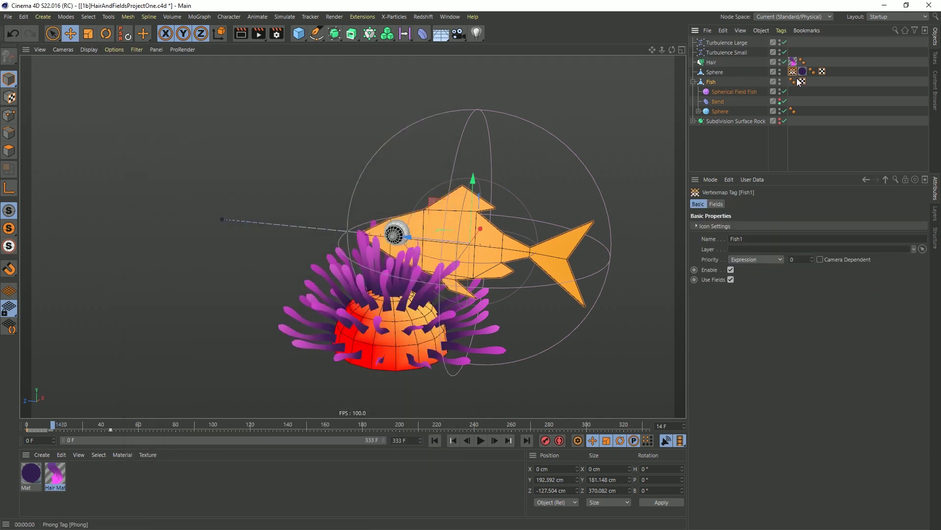
ctrl+drag(795, 73, 800, 74)
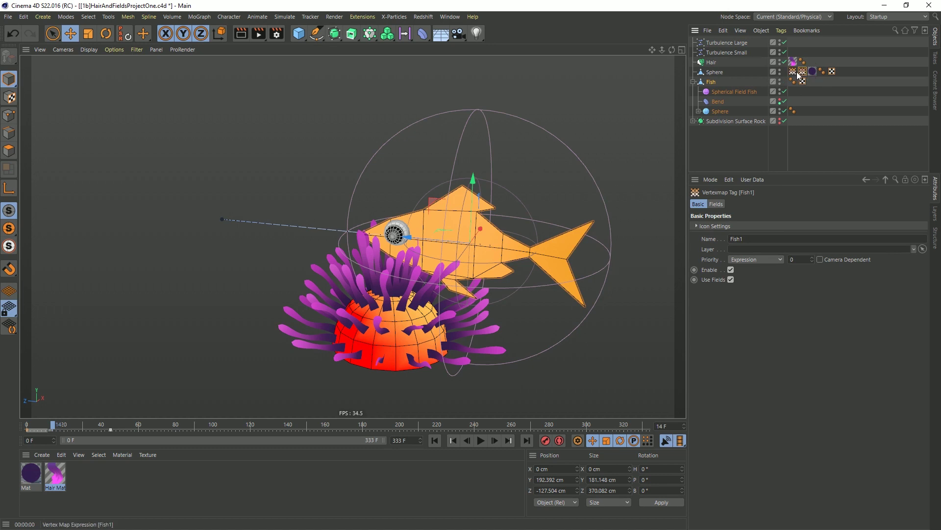
click(759, 240)
text(2)
key(Return)
Replace the spherical field in the Fish2 tag's field list with the Fish1 vertex map
click(716, 204)
click(739, 257)
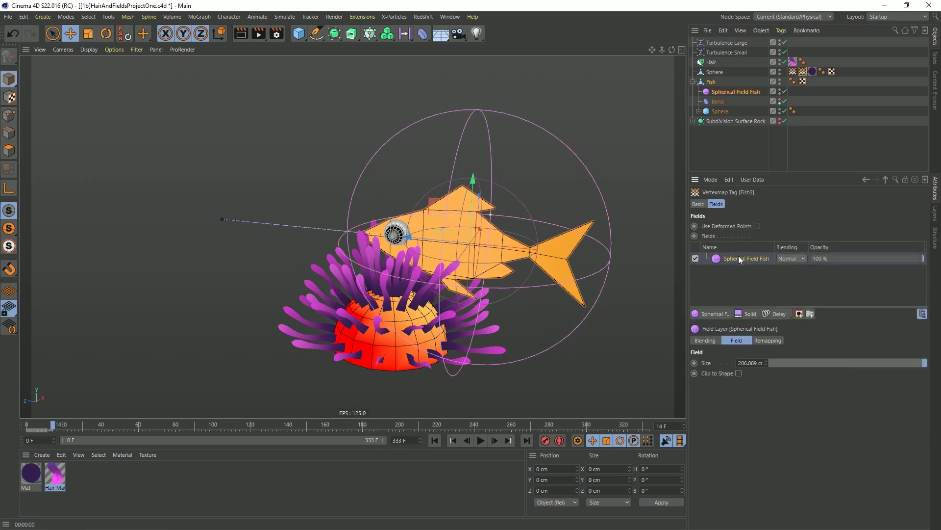
key(Delete)
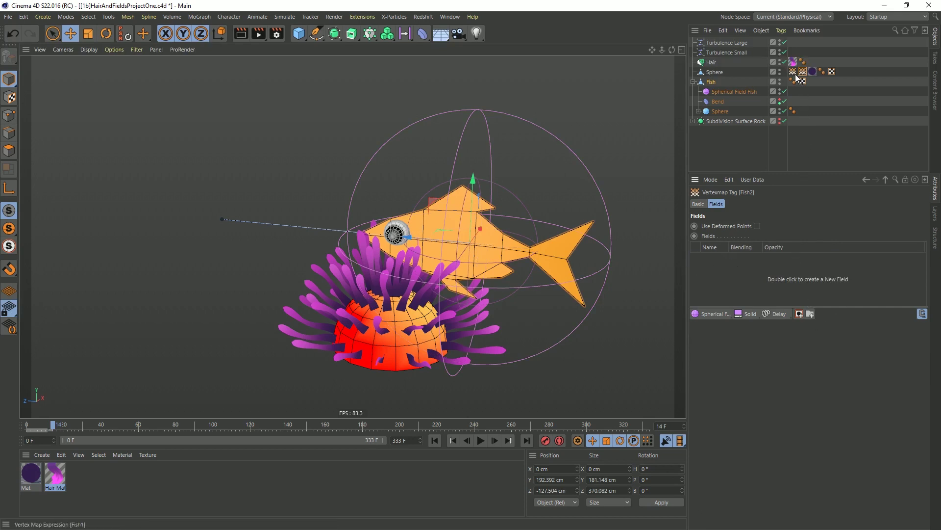
drag(793, 72, 725, 278)
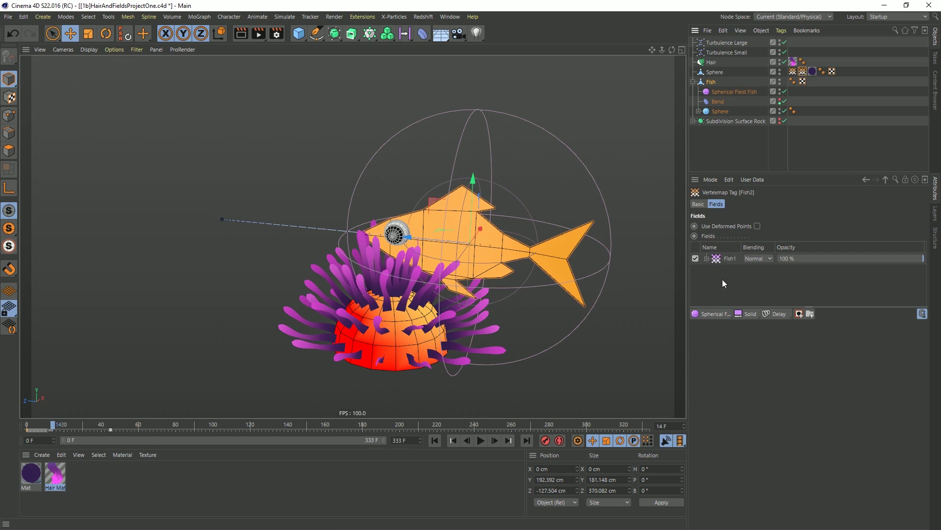
Add an Invert modifier layer above Fish1 in the Fish2 tag's fields and render the view
click(802, 81)
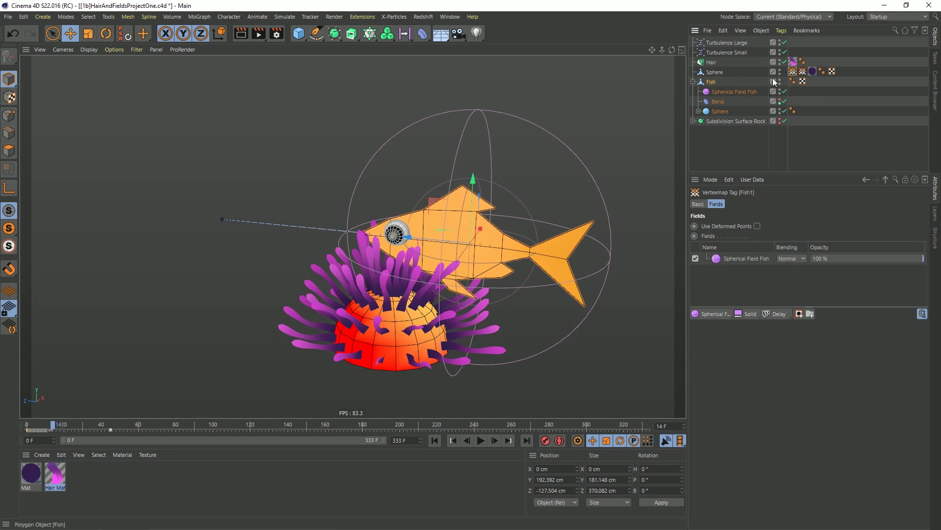
click(803, 72)
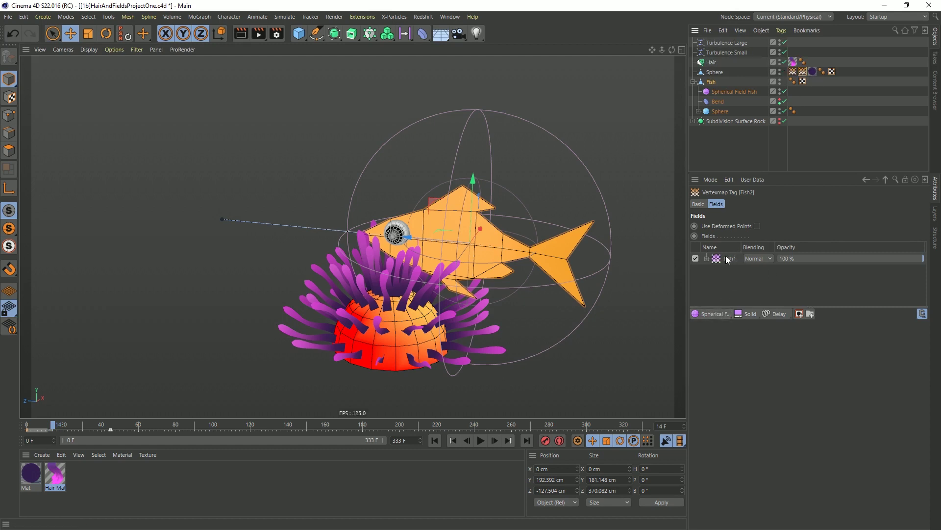
click(781, 316)
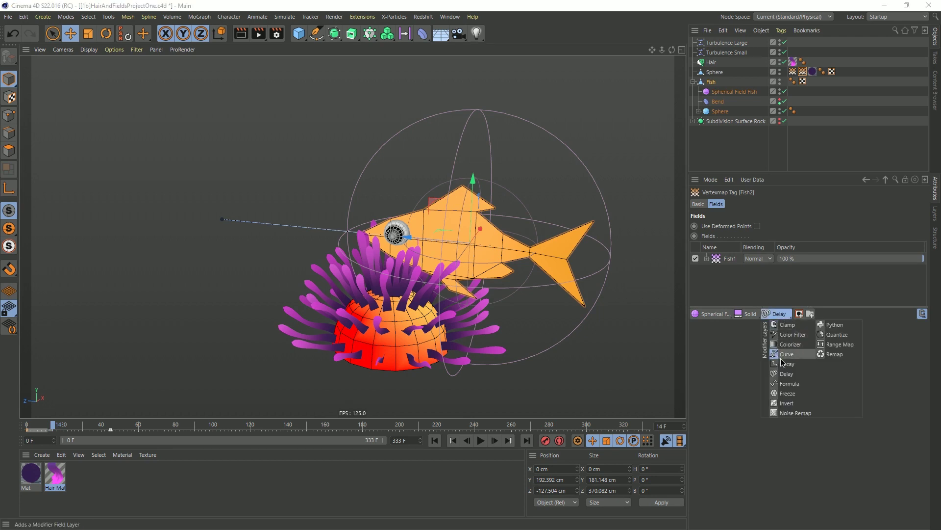
click(786, 402)
click(775, 317)
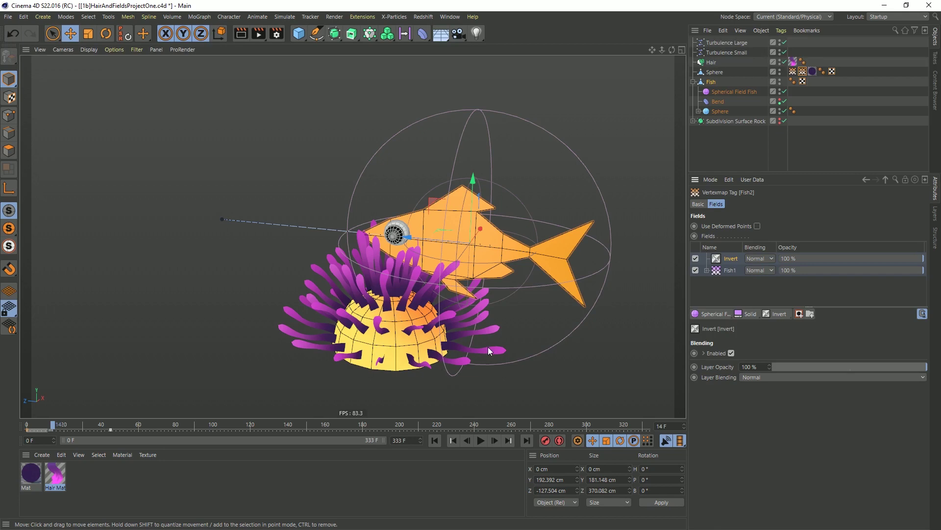
key(ctrl+r)
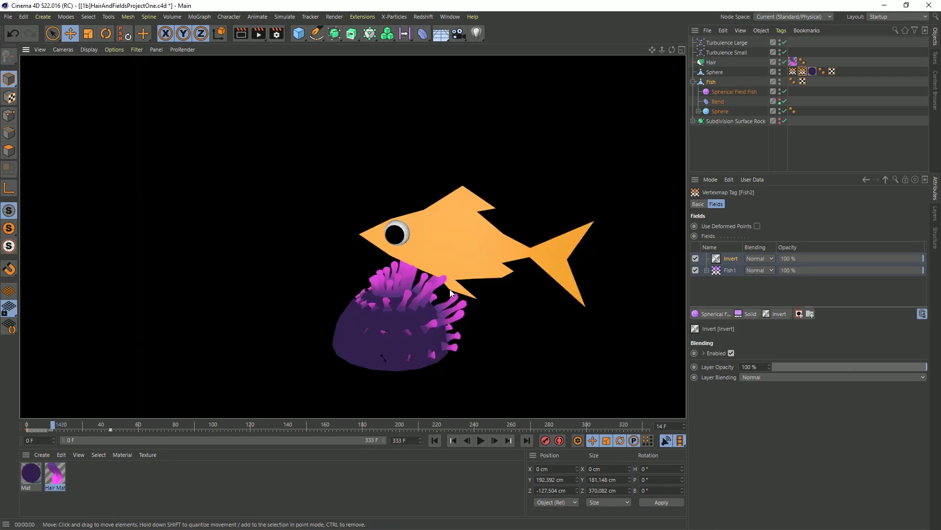
Link the Fish2 vertex map to the Hair Mat's Scale texture shader and move the material editor out of the way
click(57, 475)
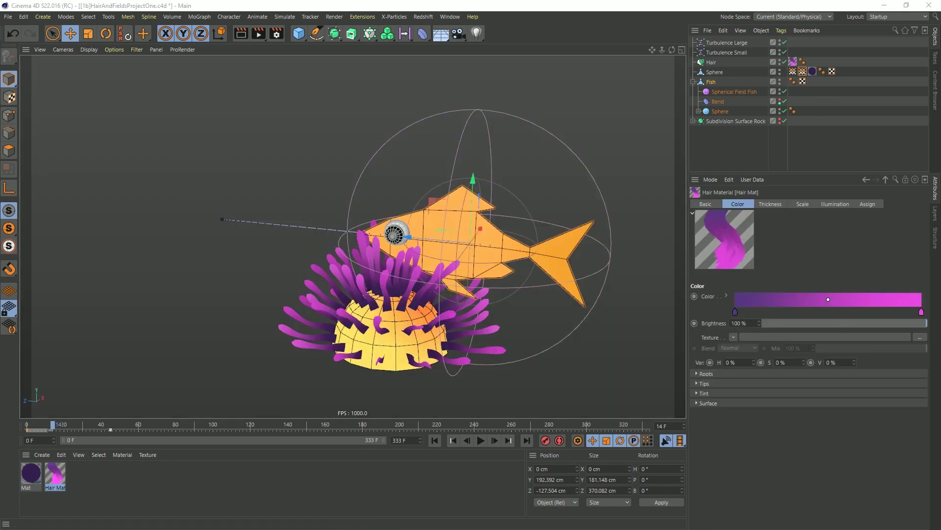
drag(940, 92, 332, 77)
click(291, 156)
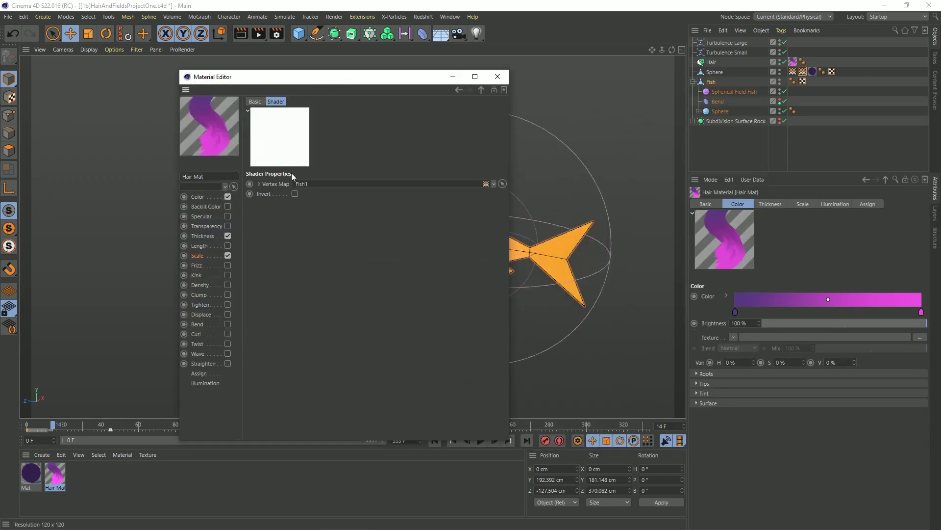
drag(804, 72, 370, 187)
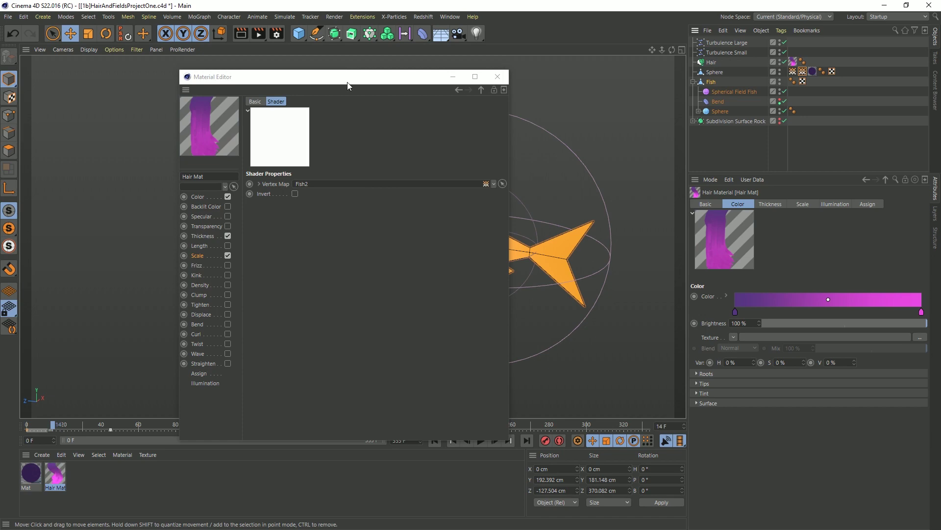
drag(348, 78, 318, 516)
Replay the animation to frame 14 and render the view to examine the tentacles near the fish
click(481, 440)
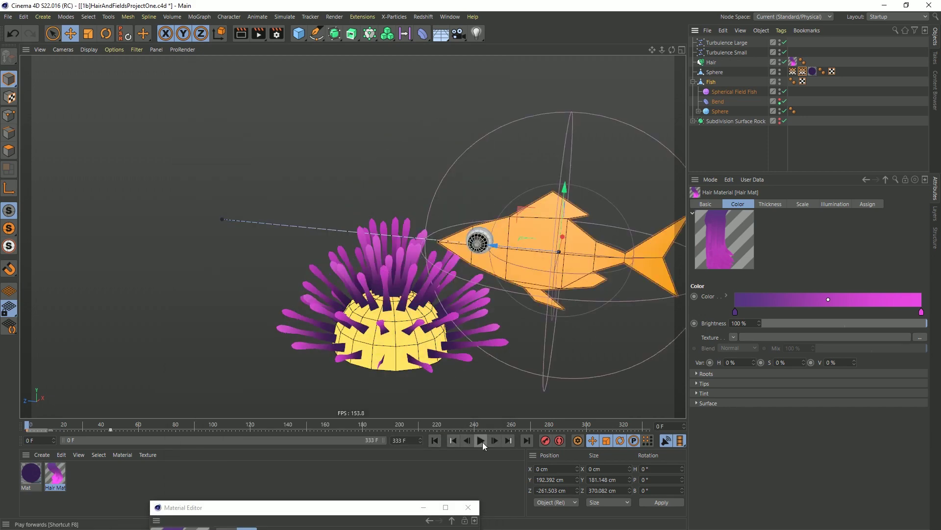
click(481, 440)
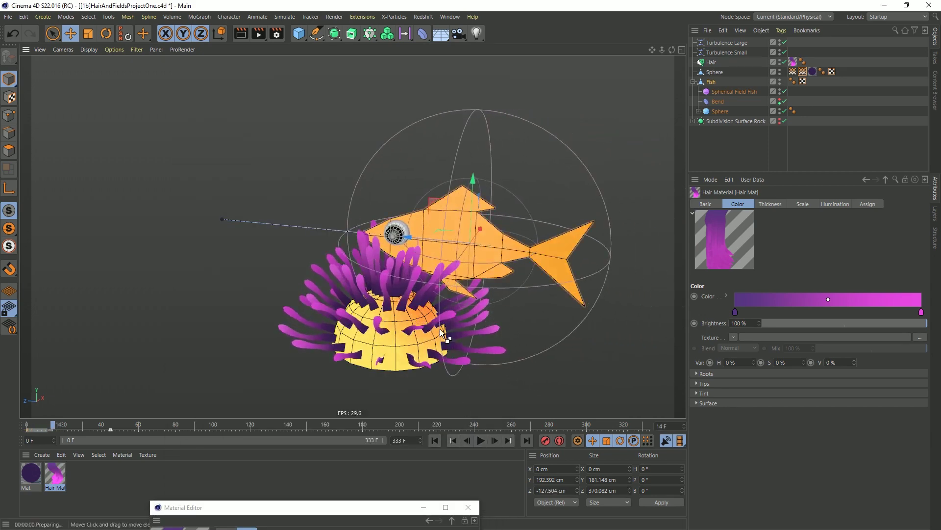
key(ctrl+r)
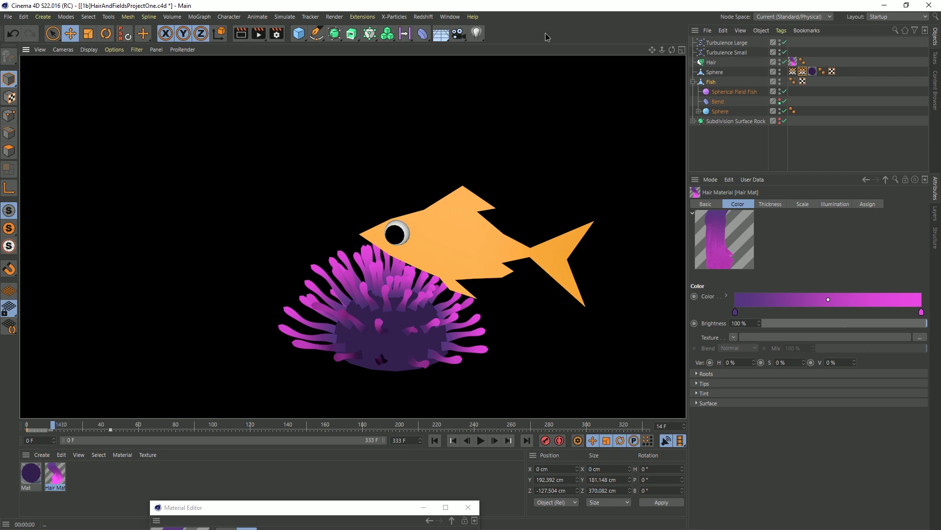
Switch the renderer from Standard to Physical in the render settings and render the view again
key(ctrl+b)
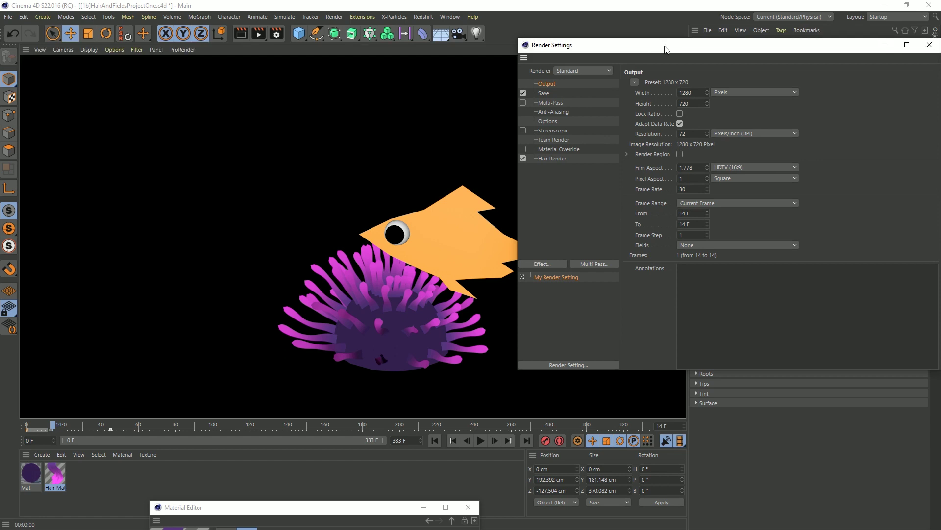
drag(664, 49, 426, 73)
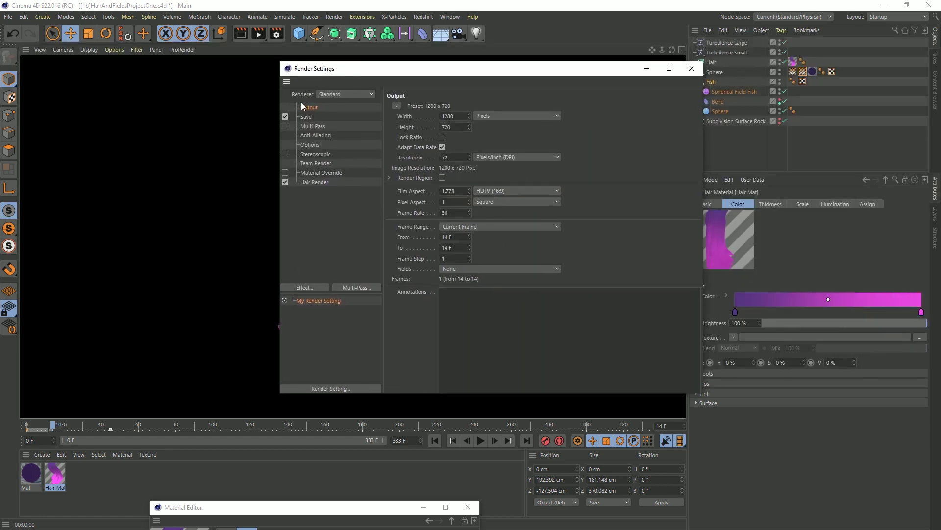
click(331, 93)
click(338, 115)
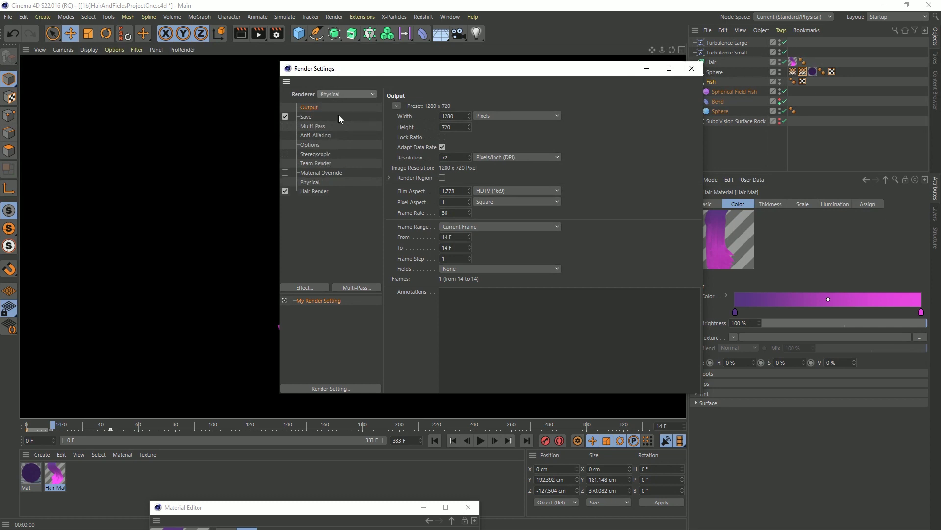
click(689, 71)
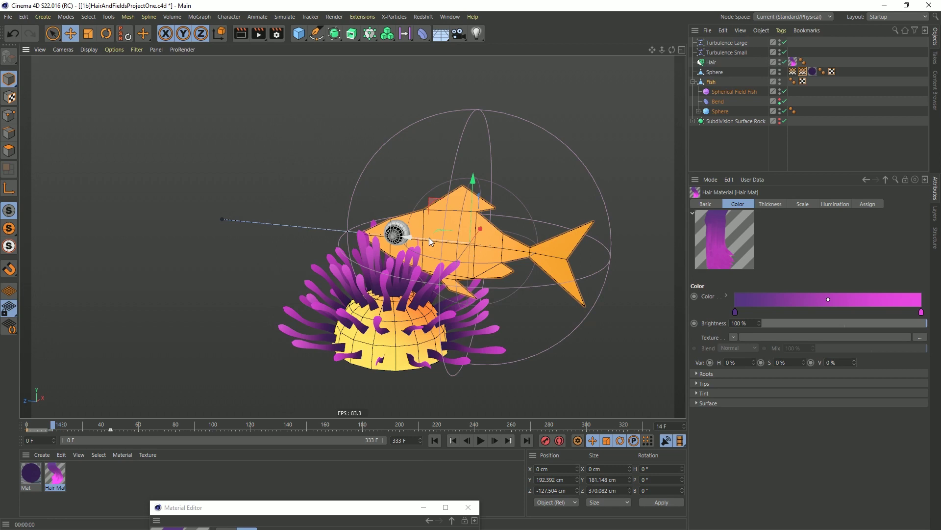
key(ctrl+r)
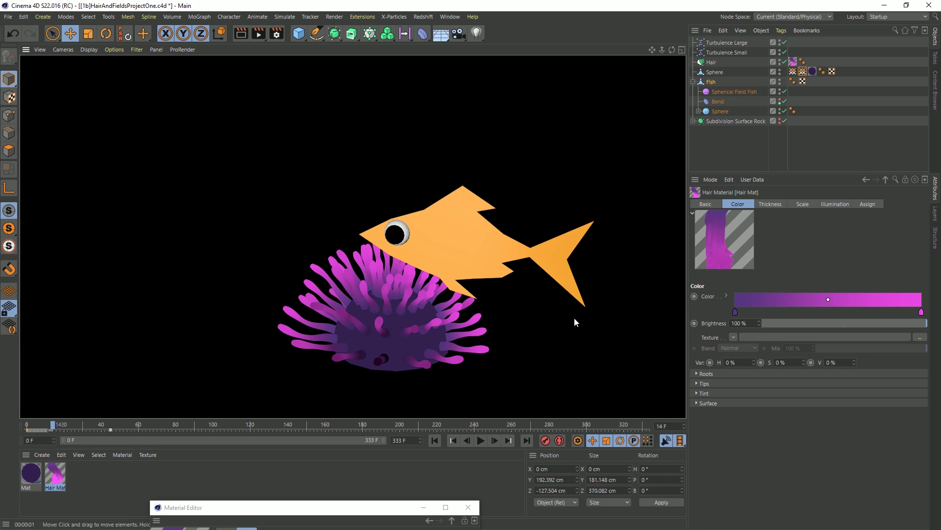
Play the animation from the start to watch the fish pass the anemone, and return to frame 0
click(434, 440)
click(481, 440)
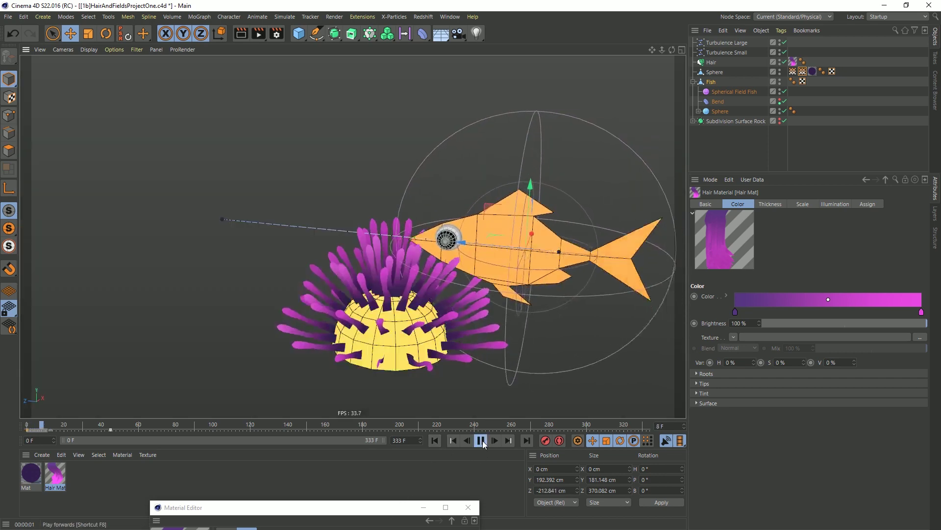
click(481, 441)
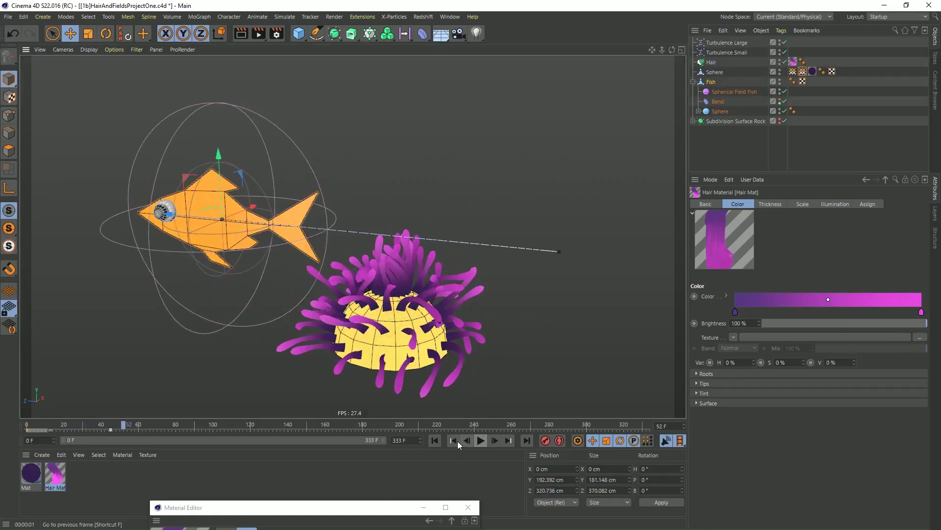
click(435, 441)
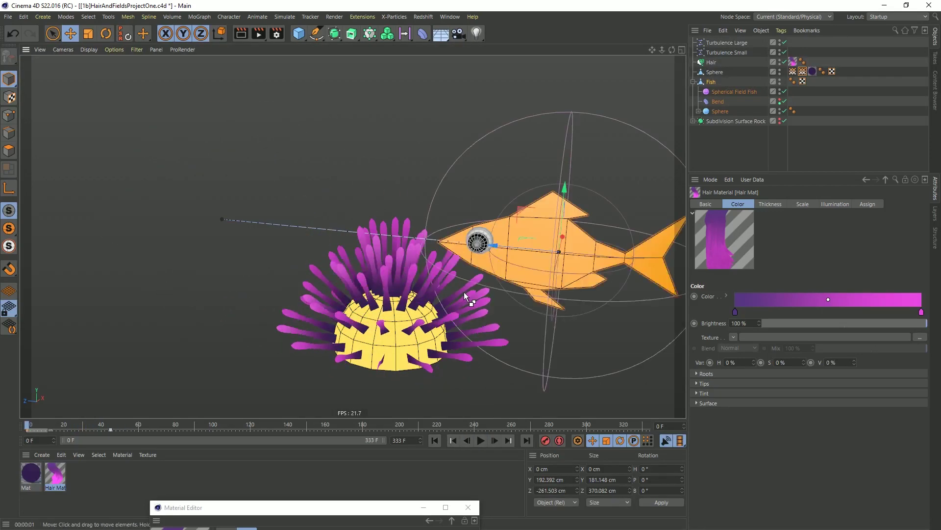
Set the render output to All Frames and halve the resolution to 640 x 360 with the aspect ratio locked
key(ctrl+b)
click(657, 339)
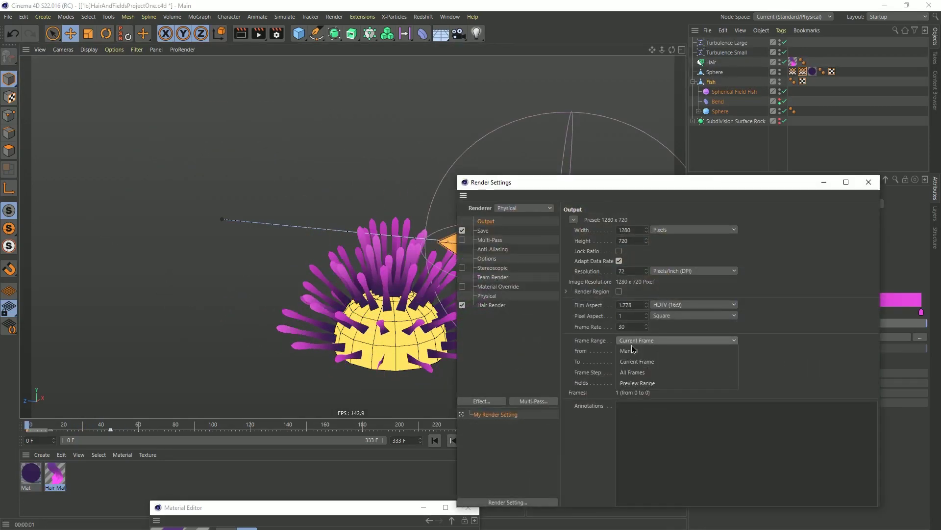
click(632, 372)
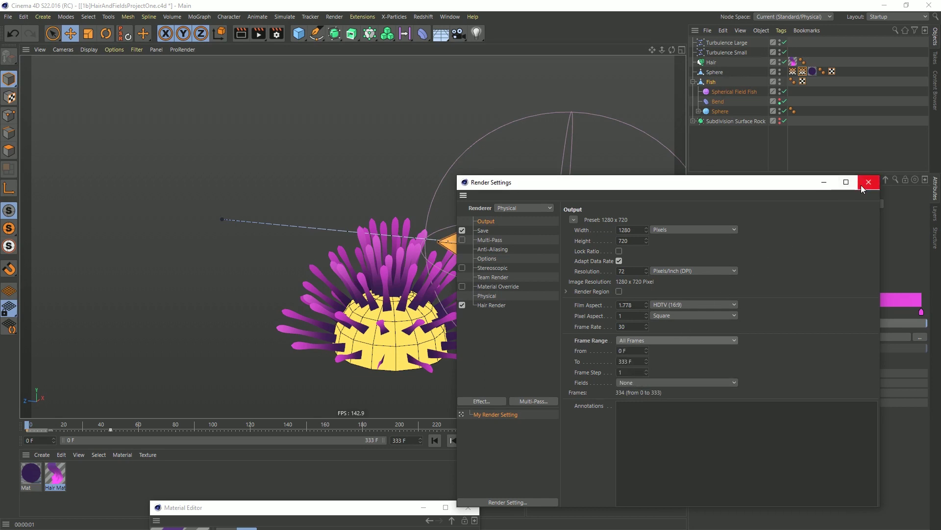
click(640, 231)
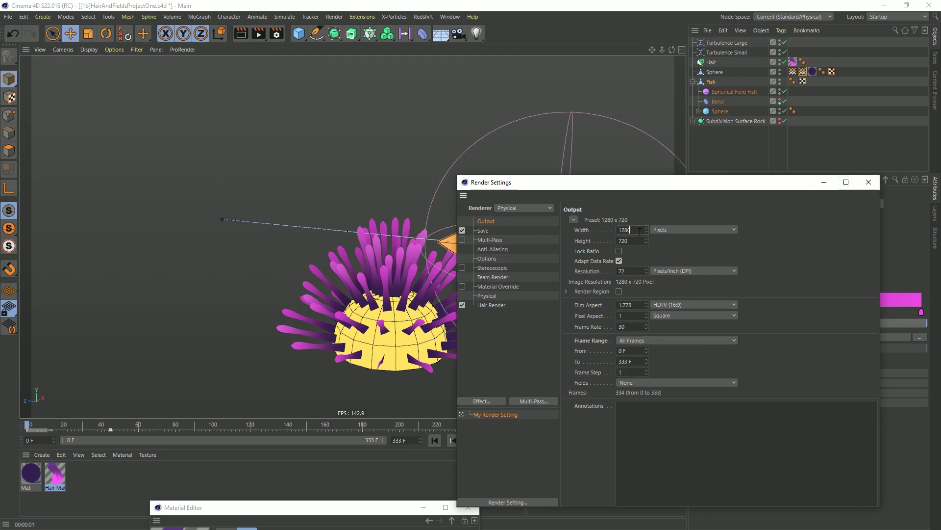
click(619, 251)
text(/2)
key(Return)
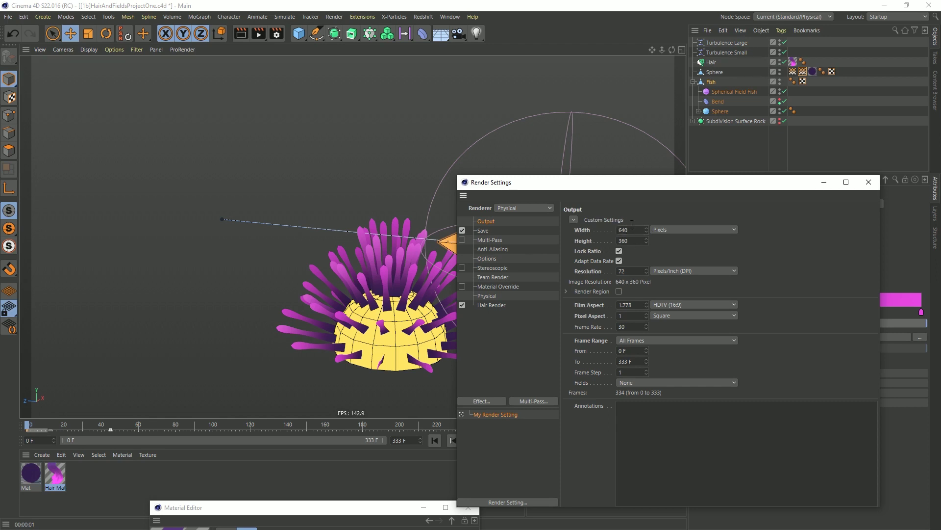
Render the animation to the Picture Viewer and stop the render once the fish has passed, at about frame 43
click(258, 34)
click(499, 304)
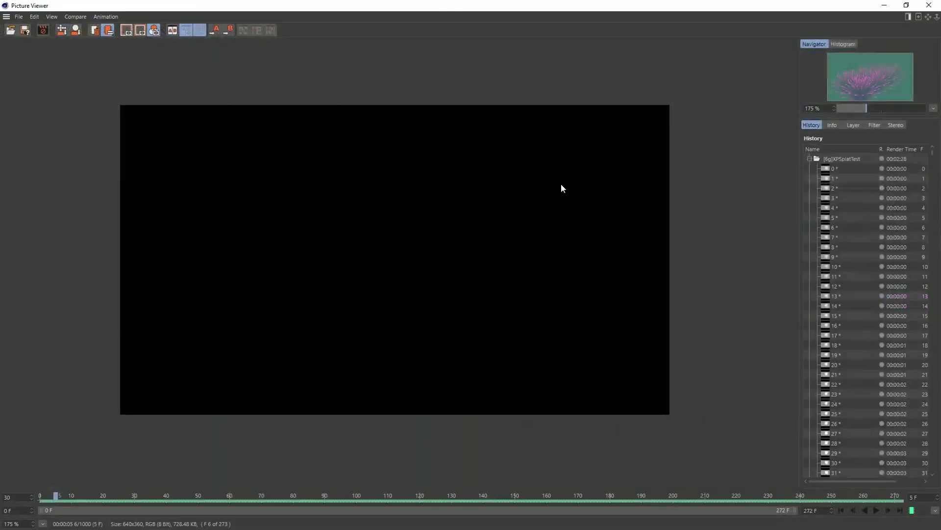
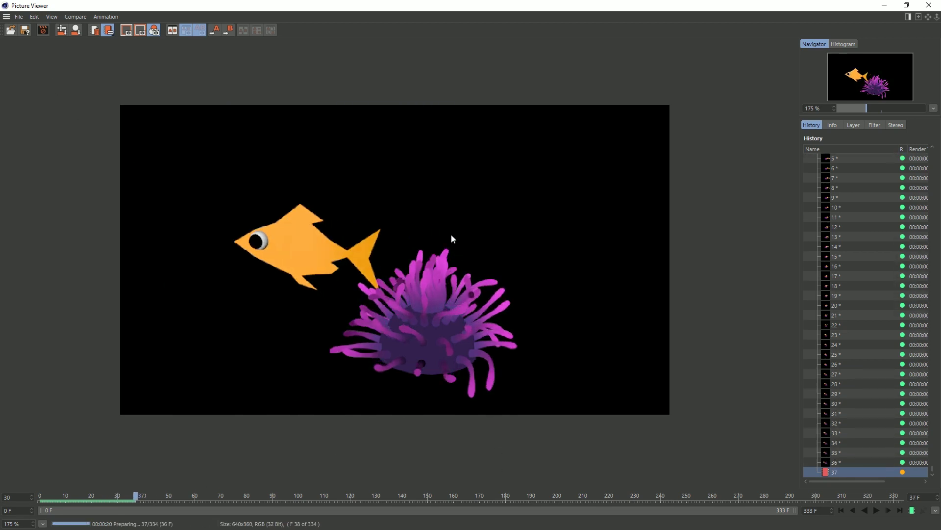
click(43, 30)
click(488, 304)
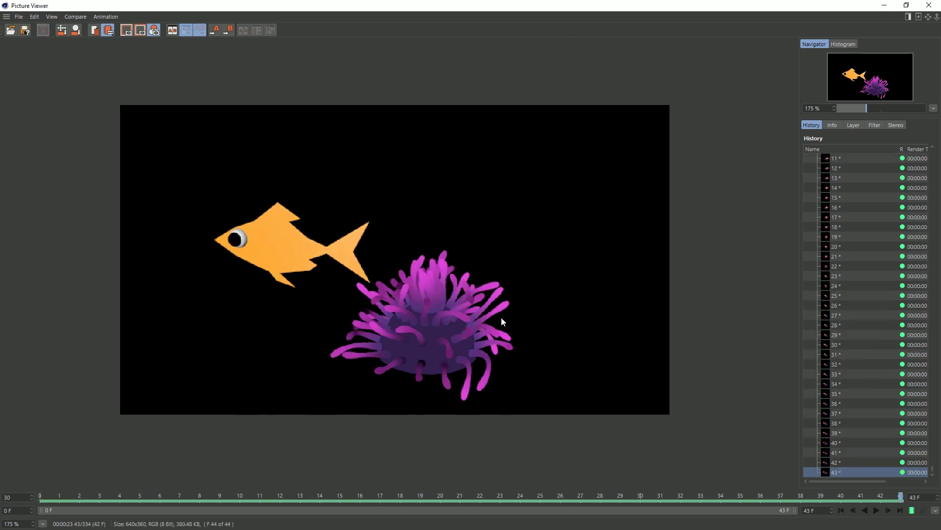
Play back the rendered frames in the Picture Viewer, and close the viewer and the render settings
click(841, 510)
click(877, 510)
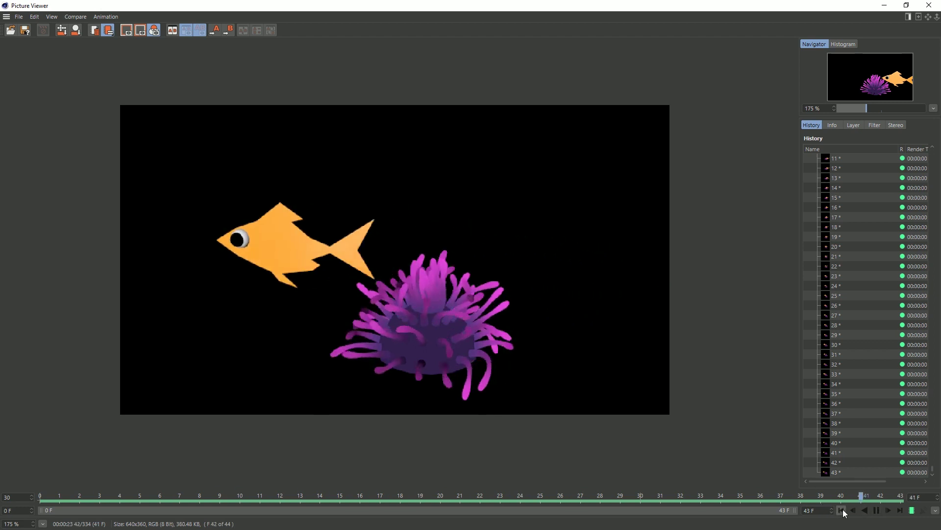
click(879, 511)
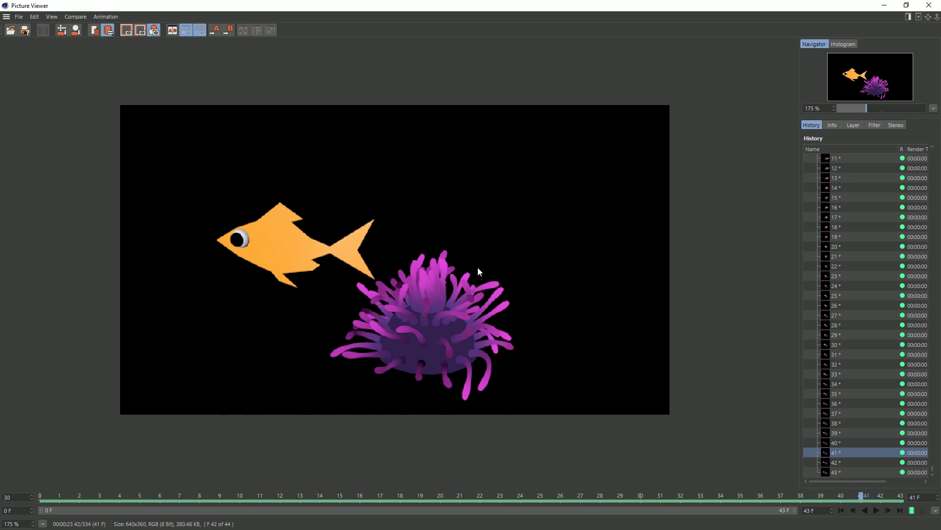
click(930, 6)
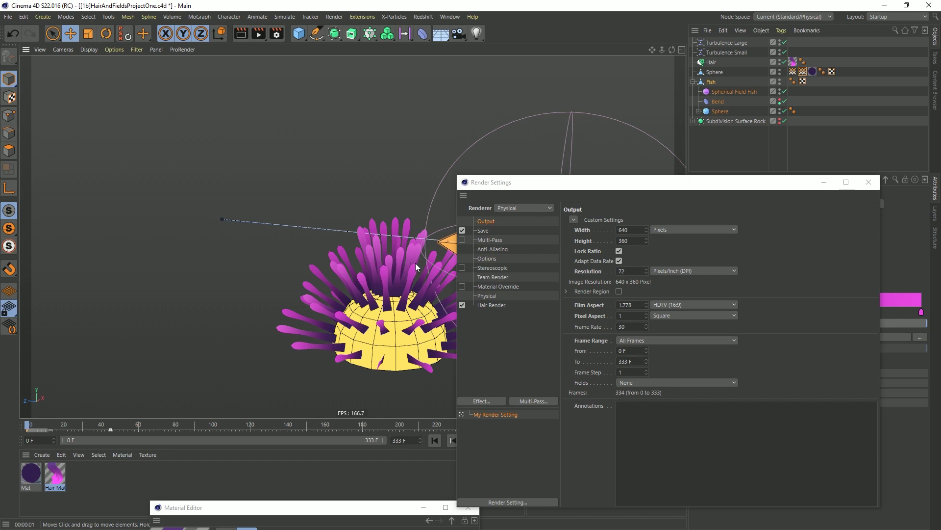
click(865, 183)
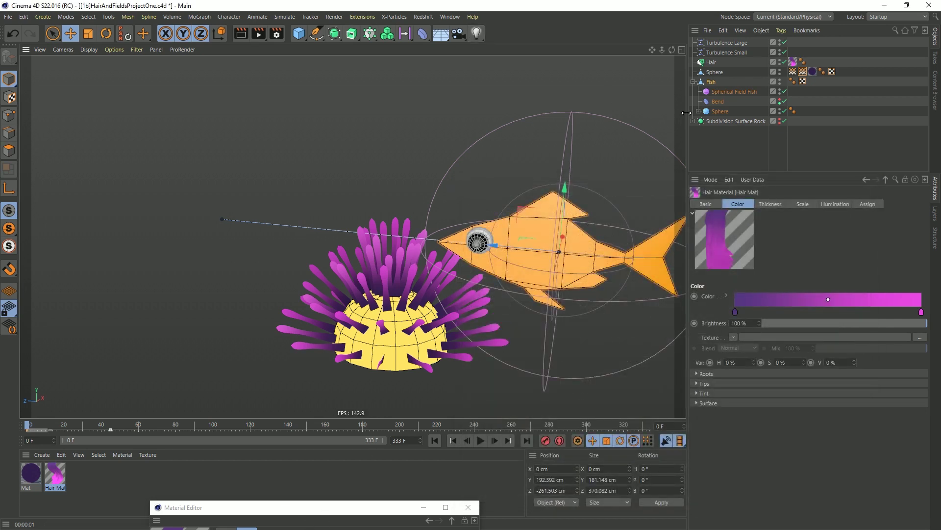
Disable the Invert layer in the Fish2 vertex map's fields and scrub to frame 15 to inspect the map
click(803, 72)
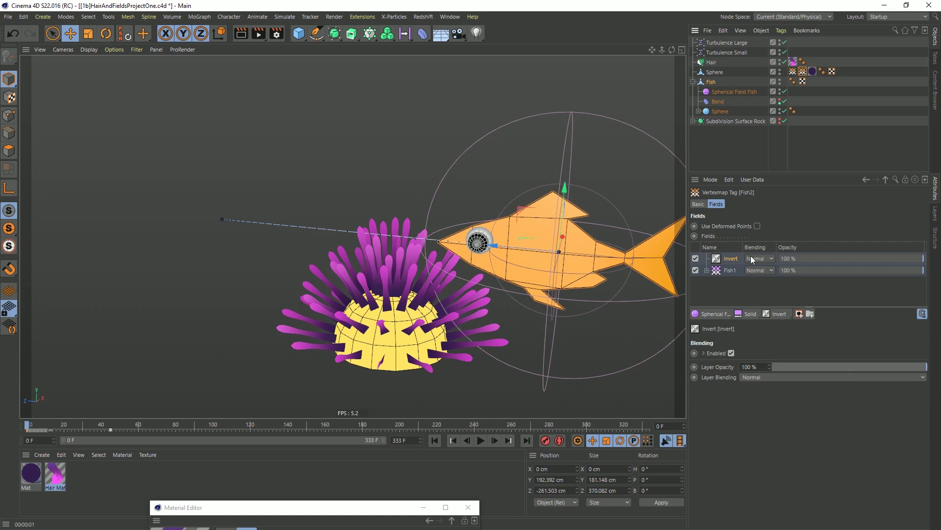
click(695, 259)
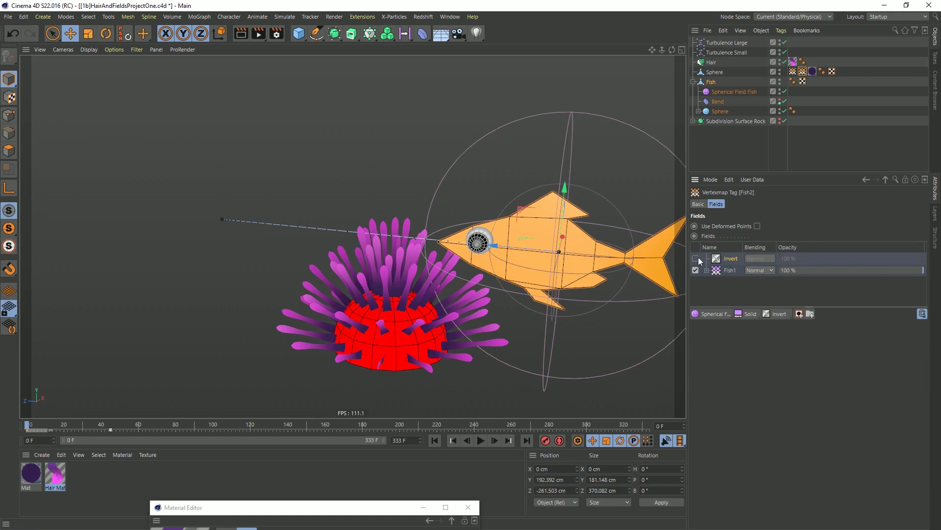
click(44, 426)
drag(45, 427, 54, 426)
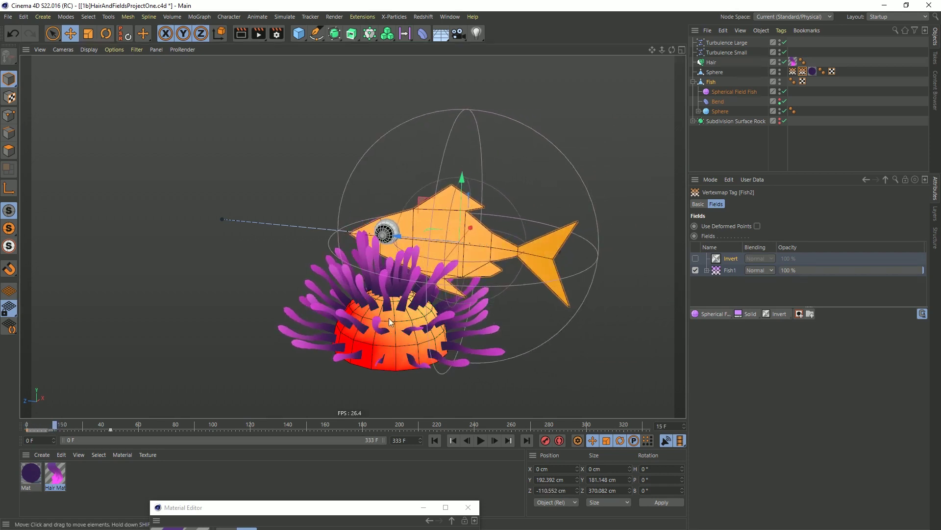
Raise the Fish to a Y position of about 240 cm, replay the animation and return to frame 0
click(736, 82)
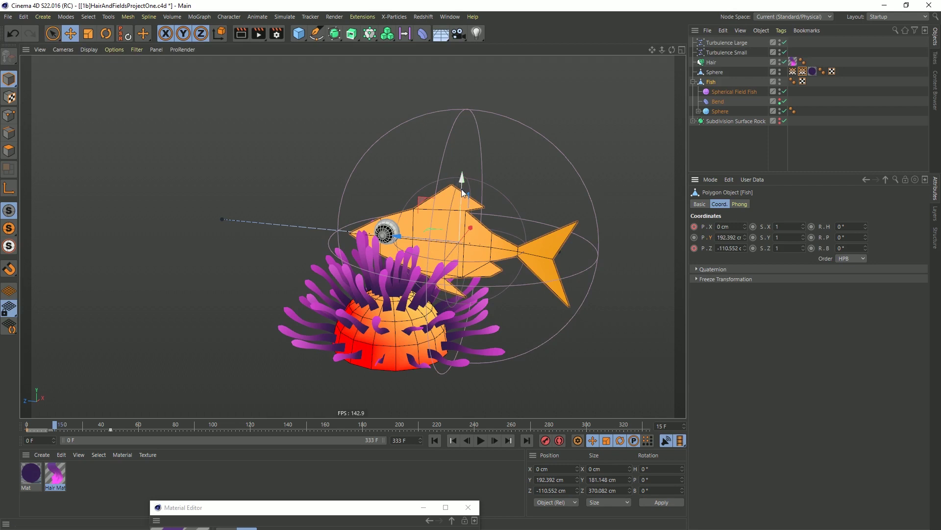
drag(463, 192, 467, 162)
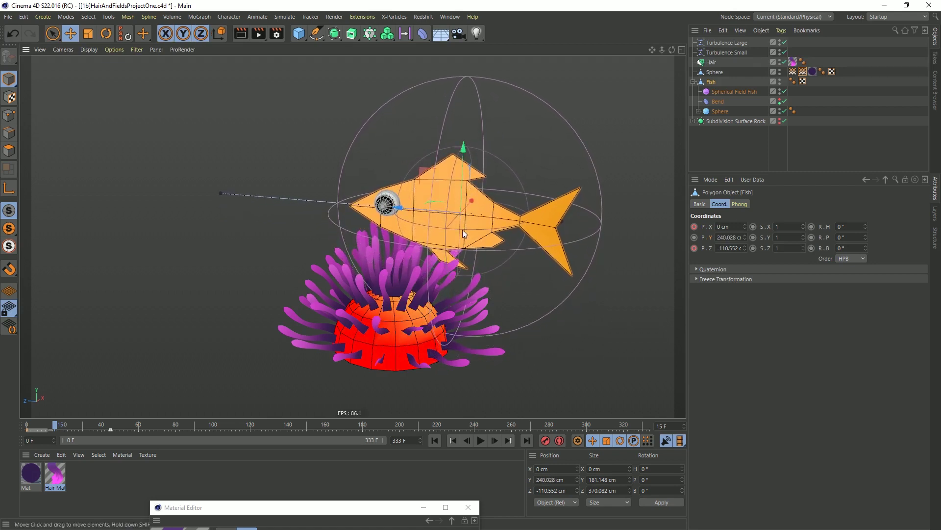
click(435, 441)
click(483, 440)
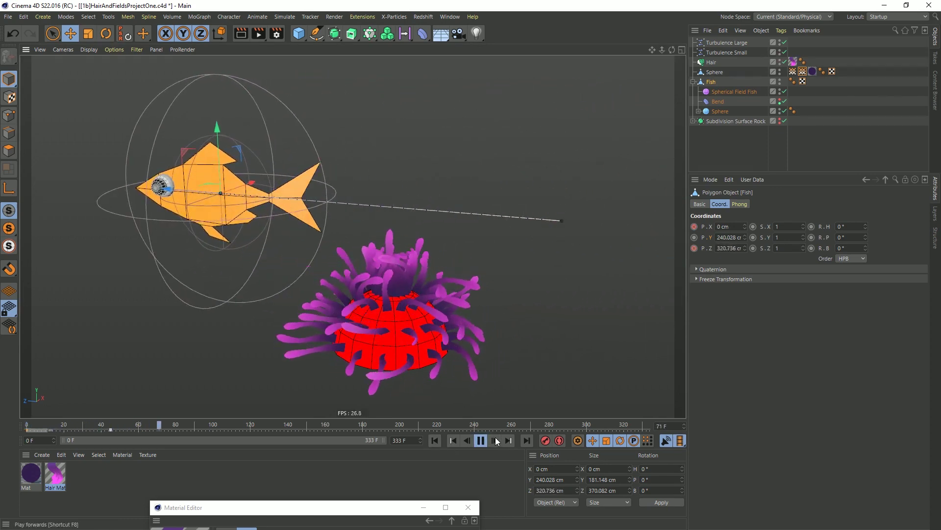
click(481, 440)
click(435, 441)
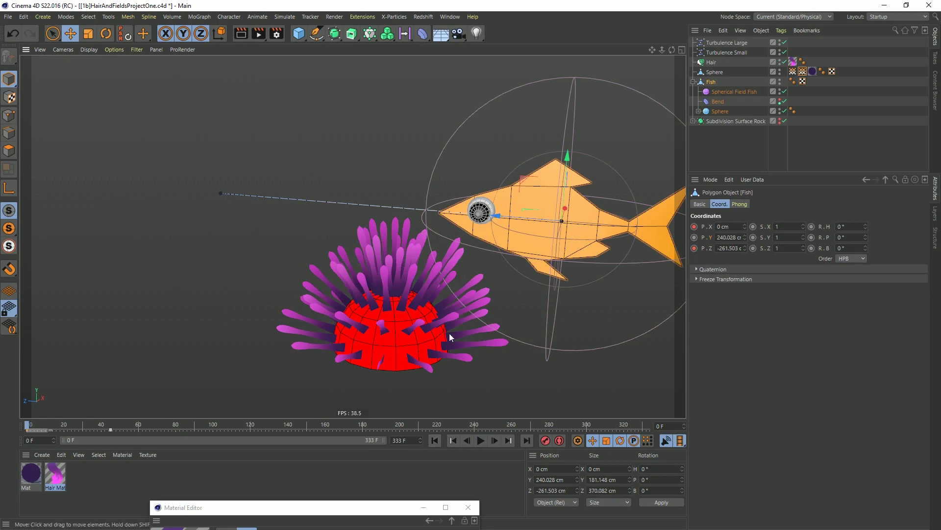
Add a Freeze modifier layer between Invert and Fish1 in the Fish2 vertex map's field list
click(803, 71)
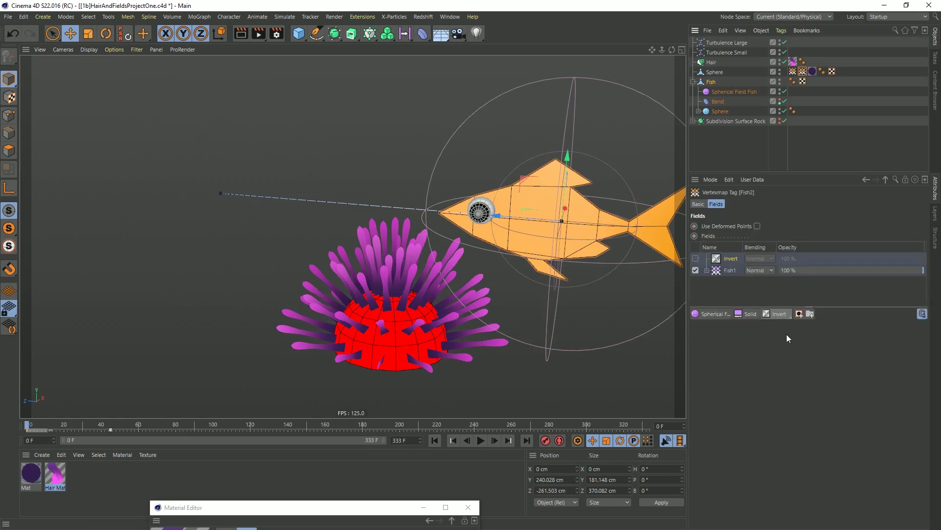
click(770, 314)
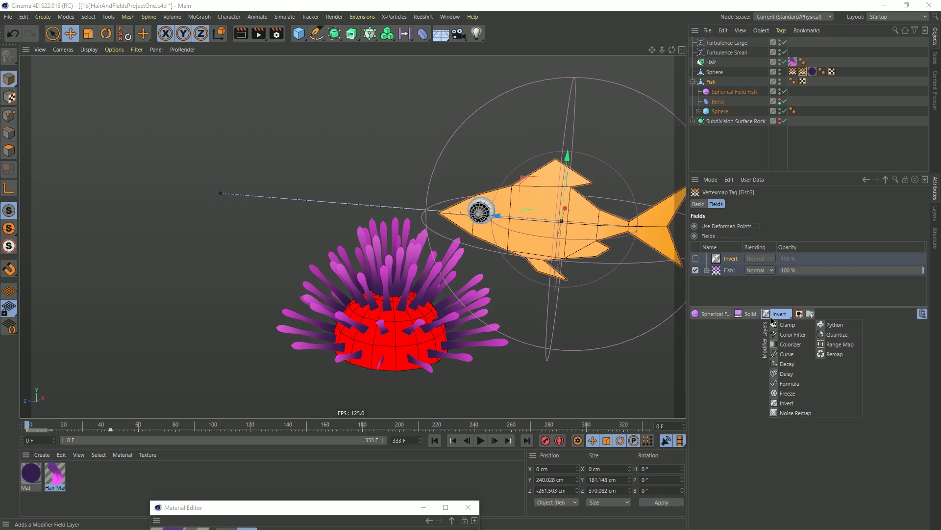
click(786, 393)
drag(726, 274, 725, 271)
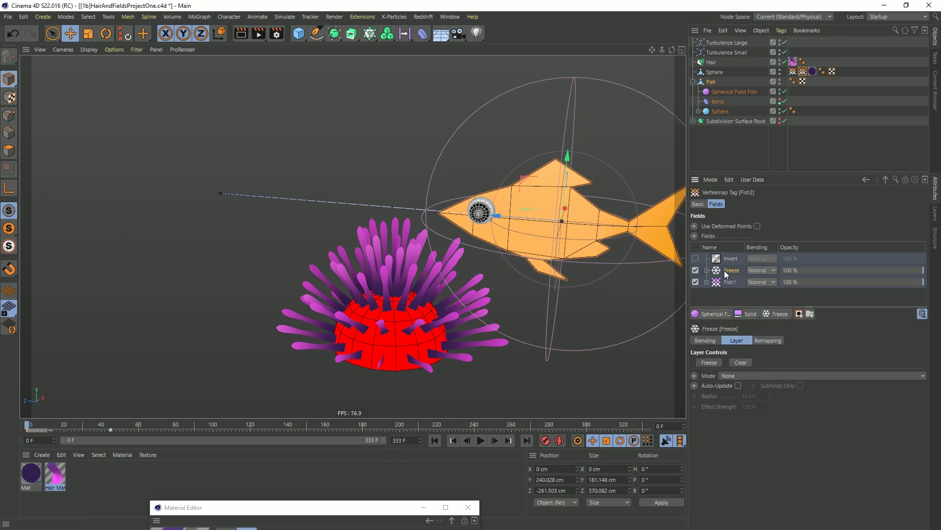
Set the Freeze layer's blending to Add and its mode to Grow
click(763, 272)
click(762, 357)
click(733, 376)
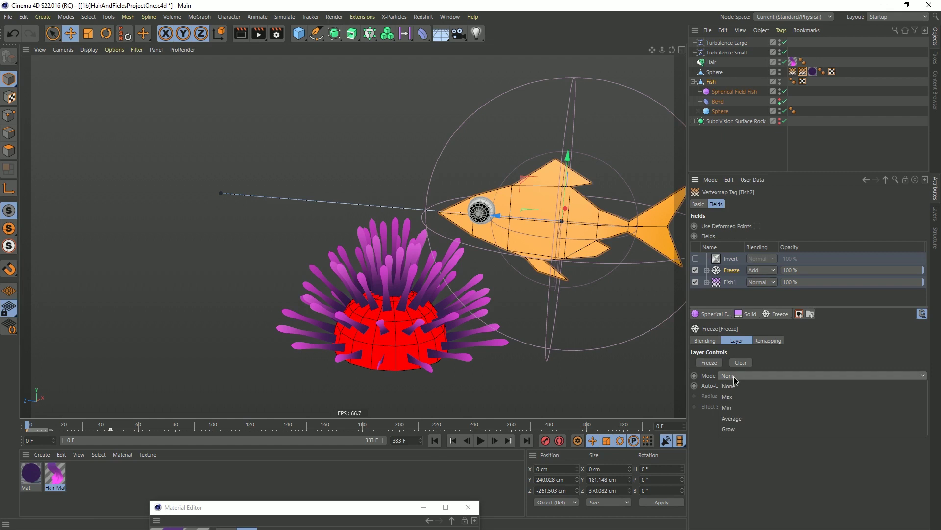
click(738, 427)
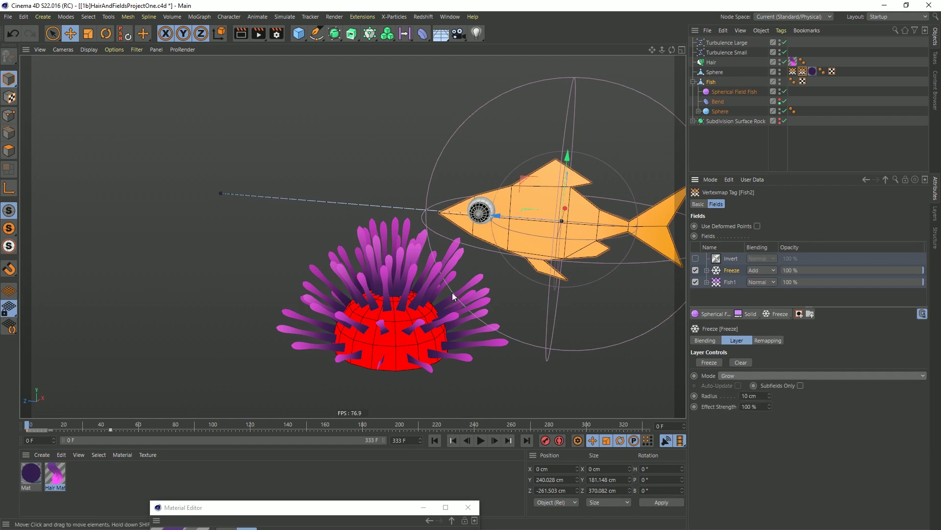
Switch to point editing and select the anemone's Sphere mesh, leaving its name as it is
click(10, 117)
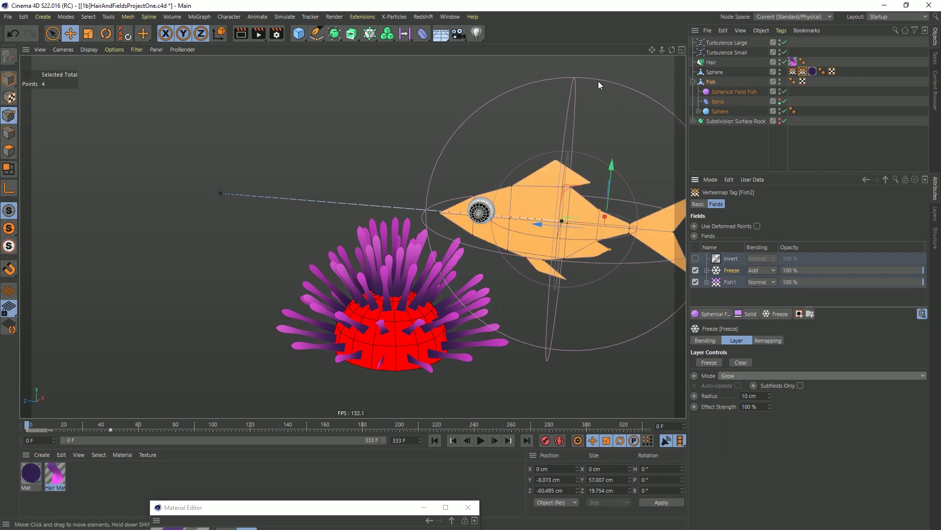
click(714, 73)
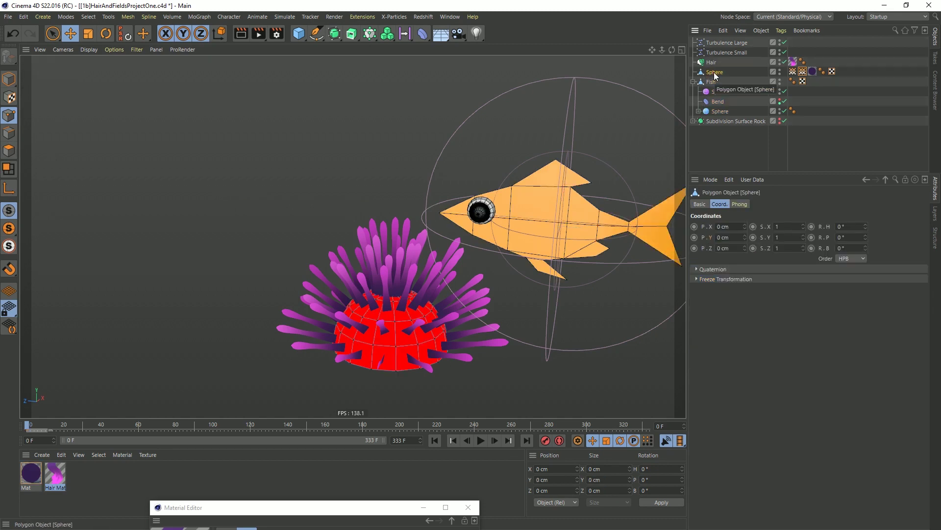
double_click(715, 73)
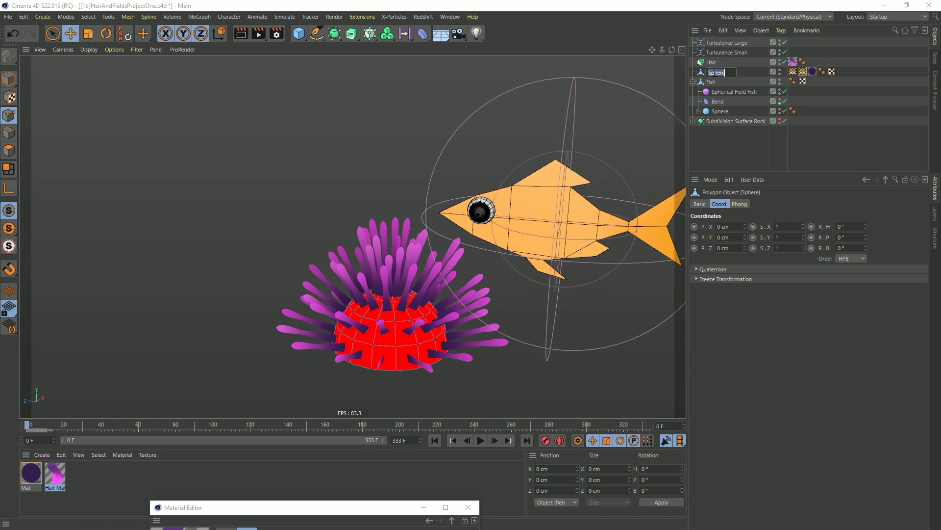
text(C)
key(Escape)
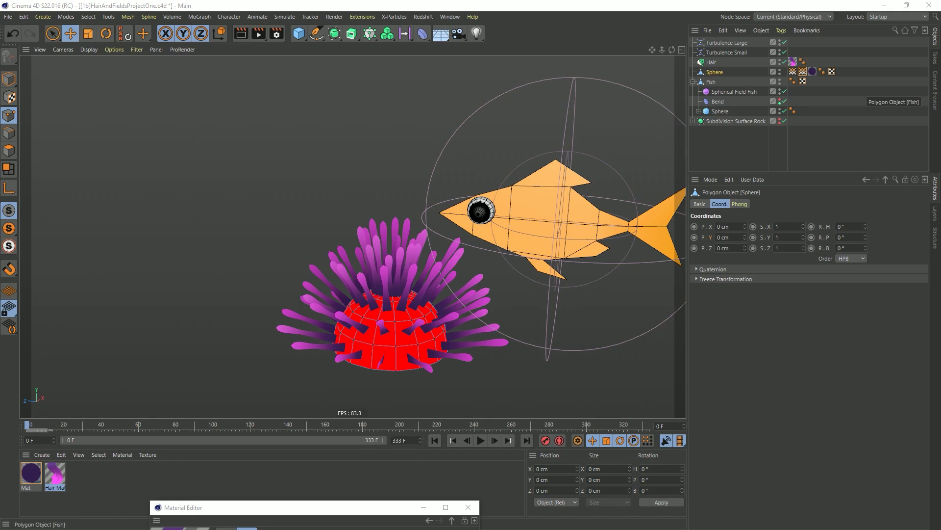
Copy the word "anemone" from the YouTube search in the browser and rename the anemone's Sphere mesh to it in Cinema 4D
key(alt+Tab)
double_click(279, 89)
key(ctrl+c)
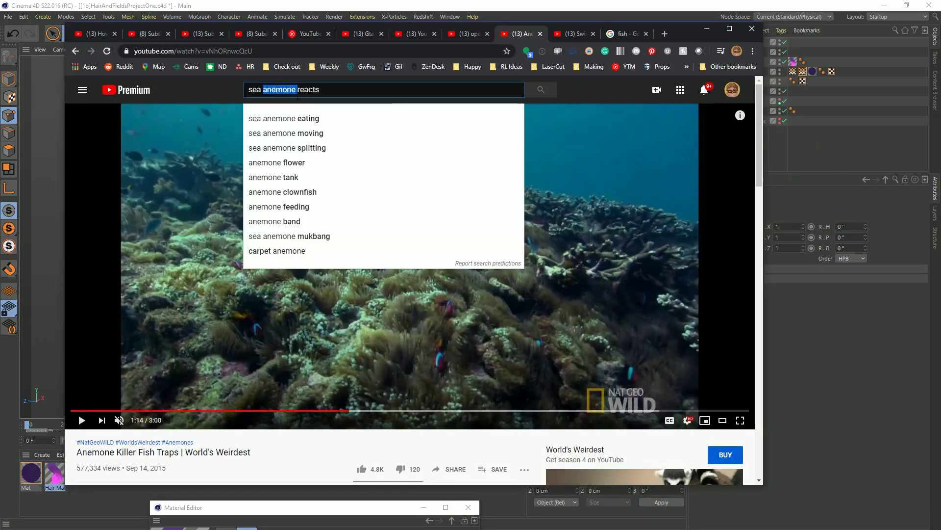
click(748, 6)
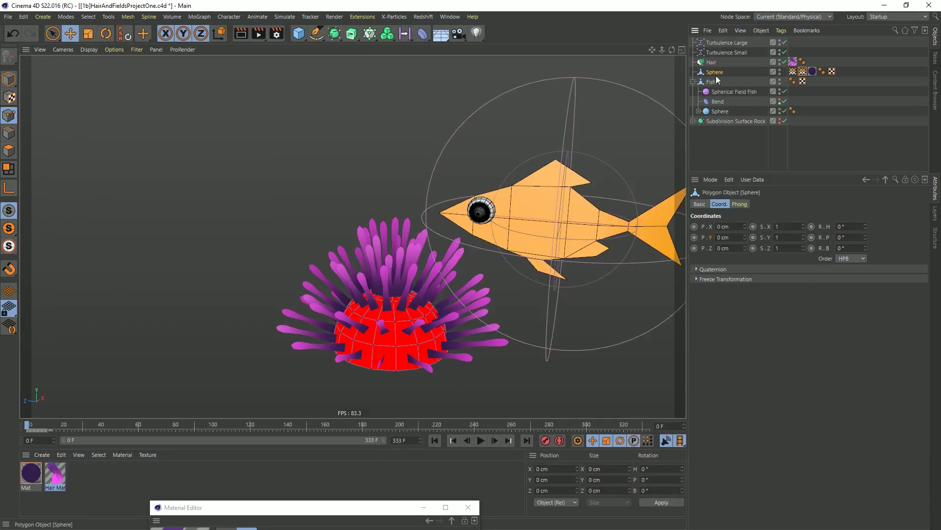
double_click(716, 72)
key(ctrl+v)
key(Return)
click(805, 132)
Select two vertically neighbouring points near the base of the anemone mesh with Live Selection to check their spacing
click(803, 81)
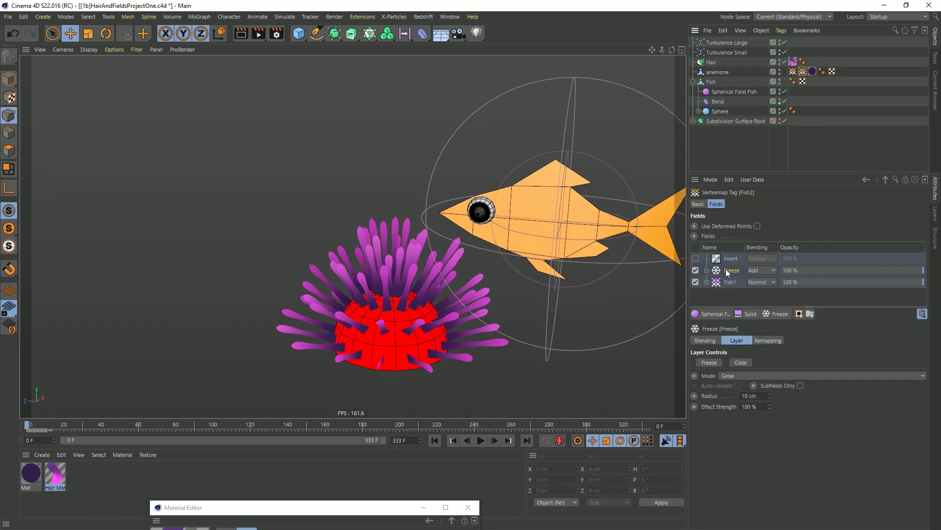
click(718, 71)
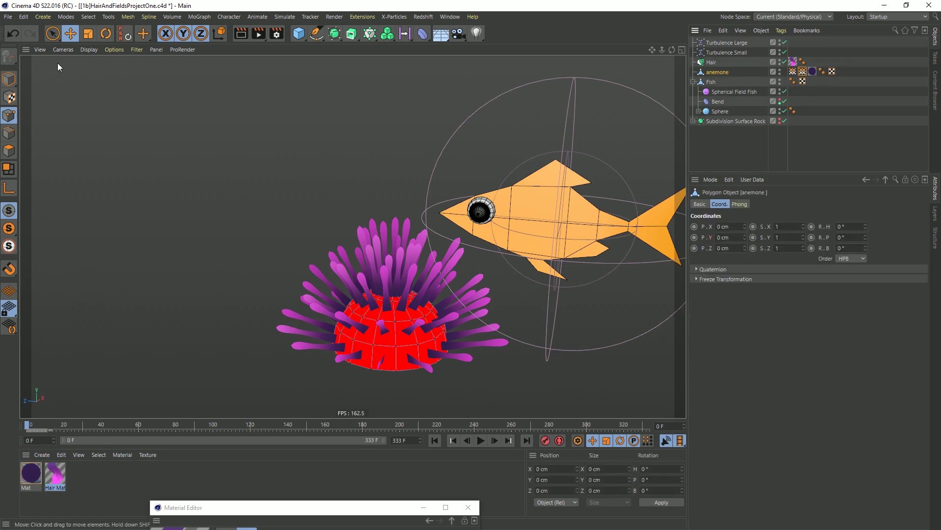
key(9)
mouse_move(386, 286)
alt+mouse_down()
mouse_move(411, 378)
mouse_move(404, 339)
mouse_move(414, 307)
mouse_move(403, 296)
mouse_move(375, 314)
mouse_move(393, 315)
alt+mouse_up()
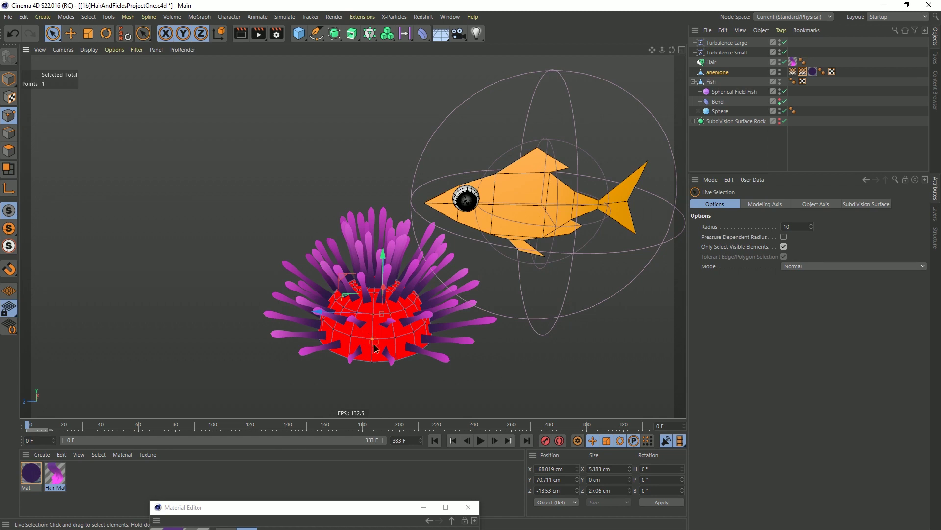
drag(373, 368, 370, 339)
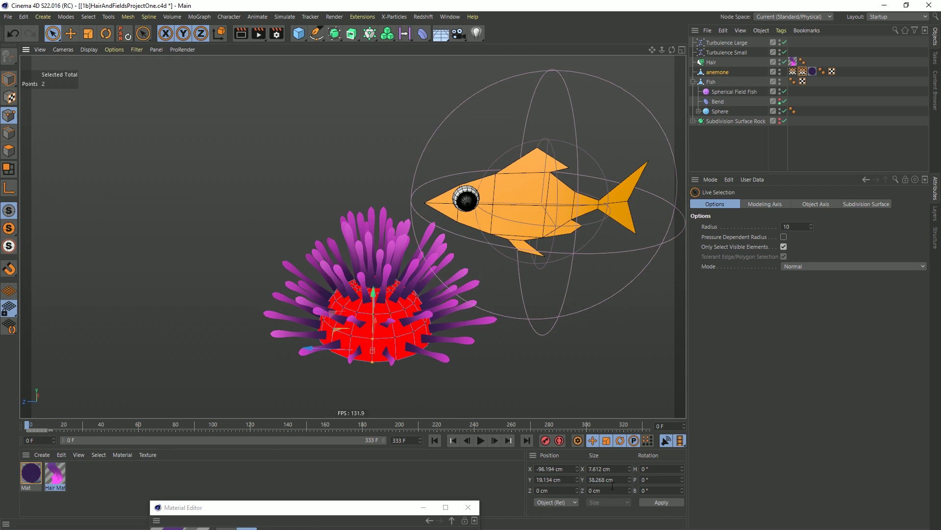
Set the Fish2 Freeze layer's radius to 55 cm, play the animation and return to frame 0
click(802, 79)
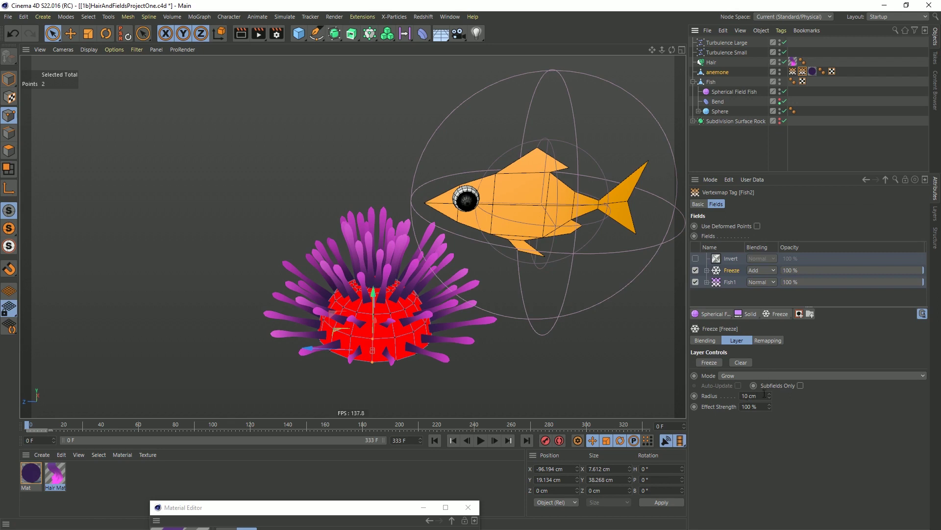
drag(764, 394, 677, 390)
text(55)
key(Return)
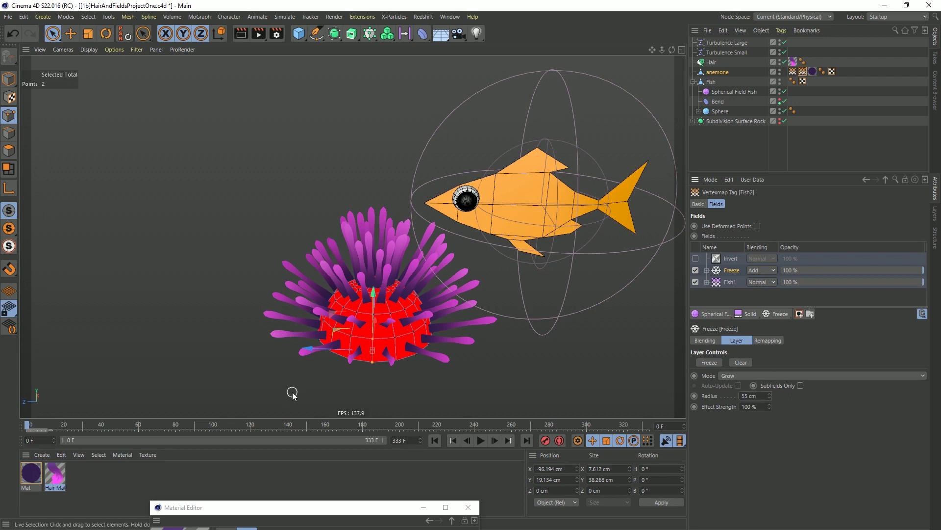
click(481, 440)
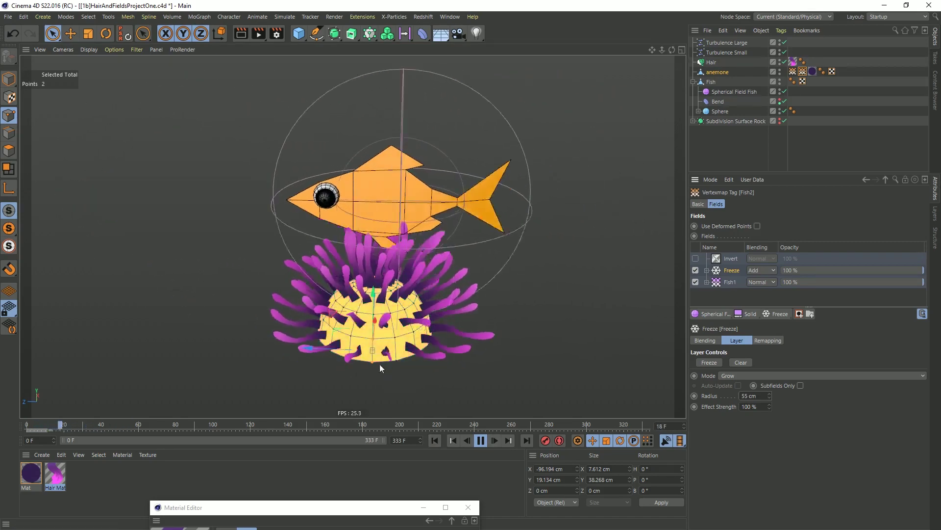
click(481, 441)
click(434, 440)
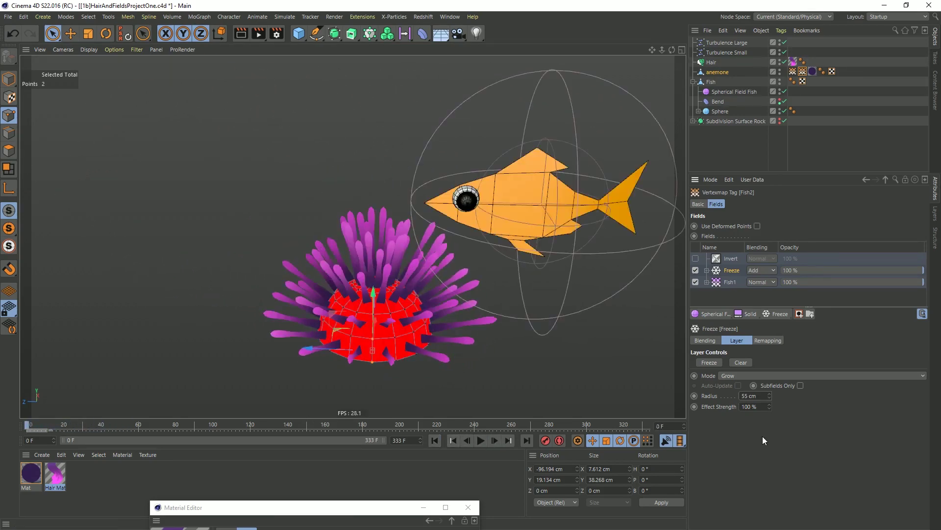
Set the Freeze layer's effect strength to 10 %, replay the animation and switch to the Move tool
double_click(760, 407)
text(10)
click(481, 440)
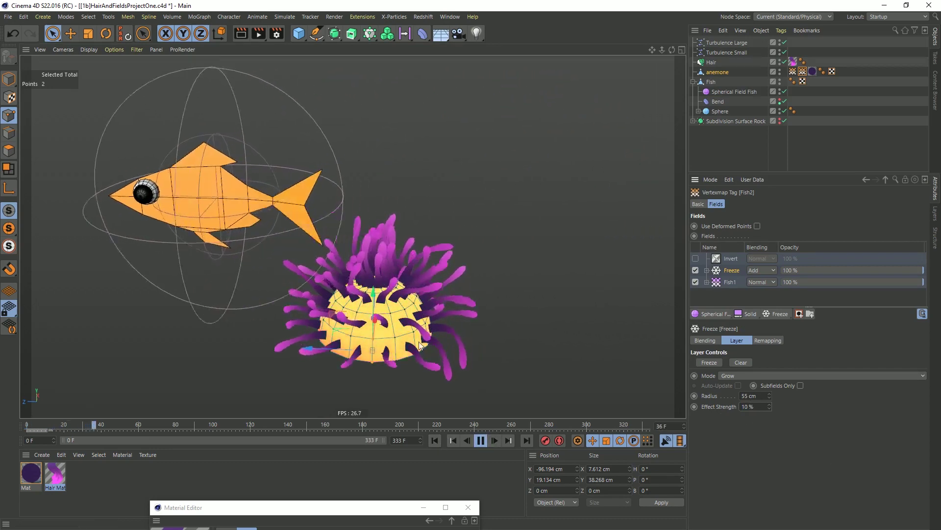
click(430, 442)
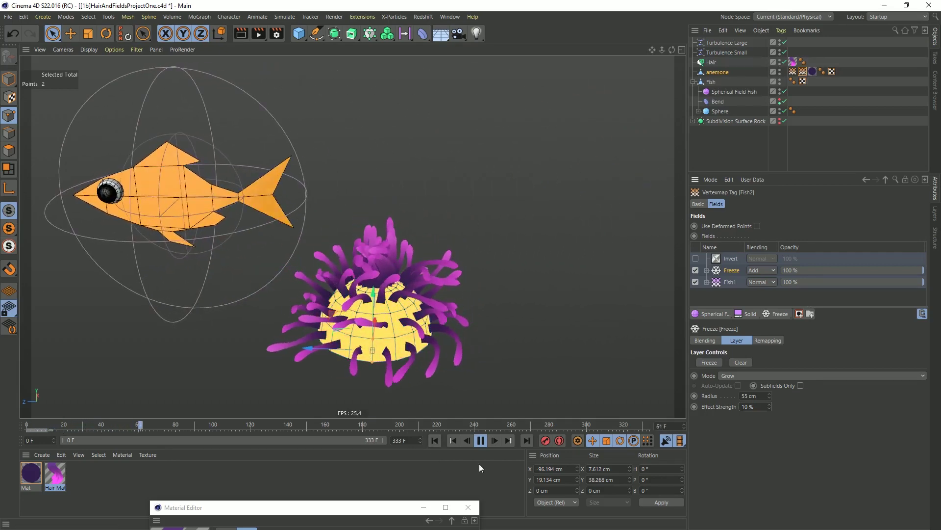
click(481, 441)
click(72, 37)
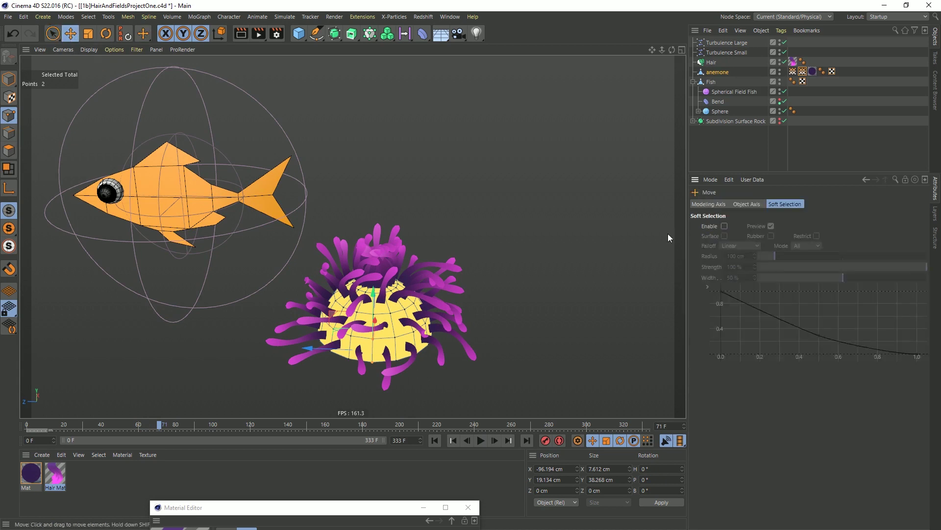
Enable the Invert layer in the Fish2 vertex map and replay the animation from frame 0
click(803, 72)
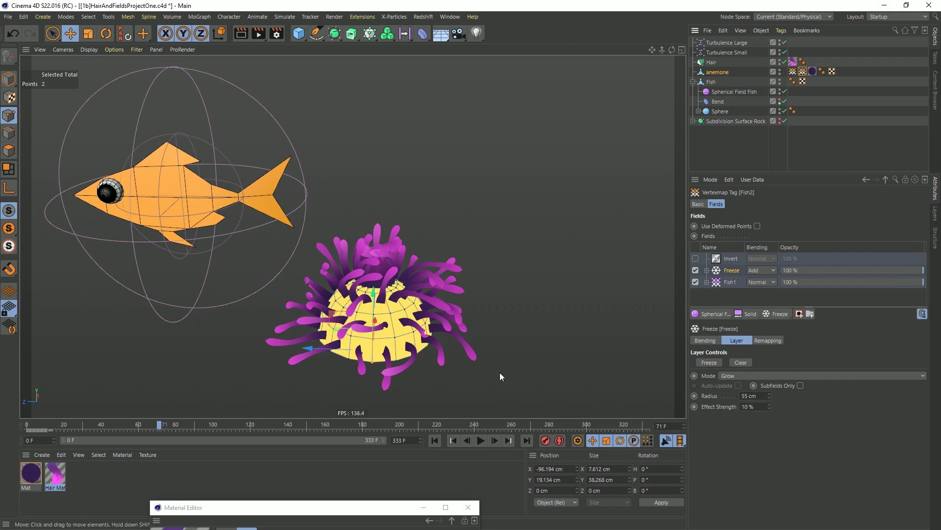
click(435, 440)
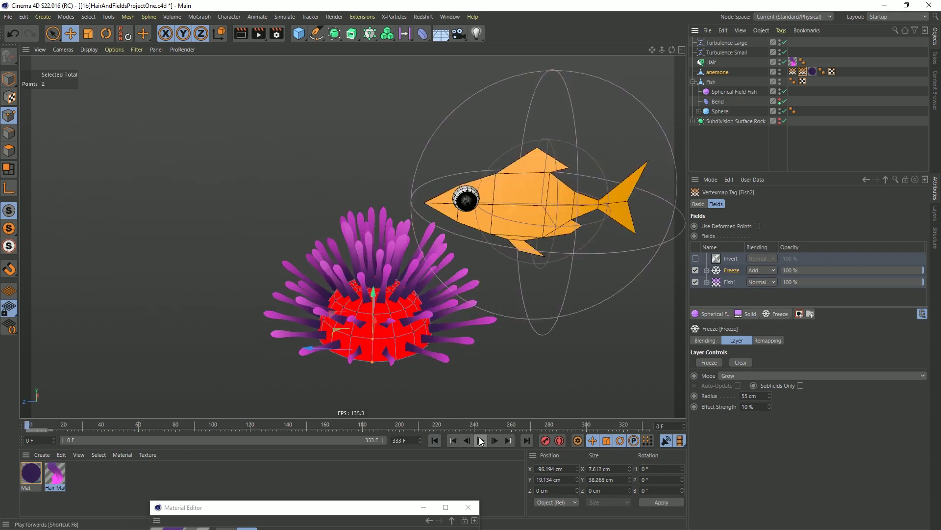
click(697, 259)
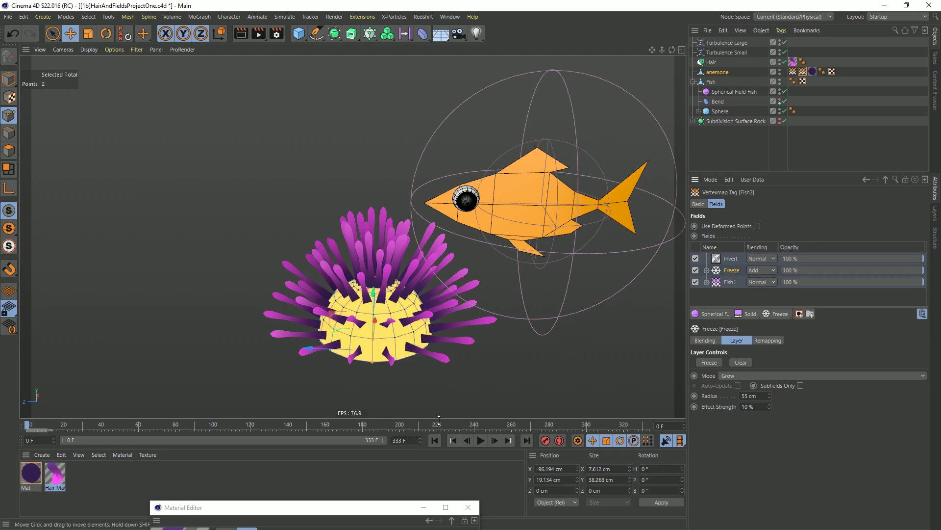
click(478, 440)
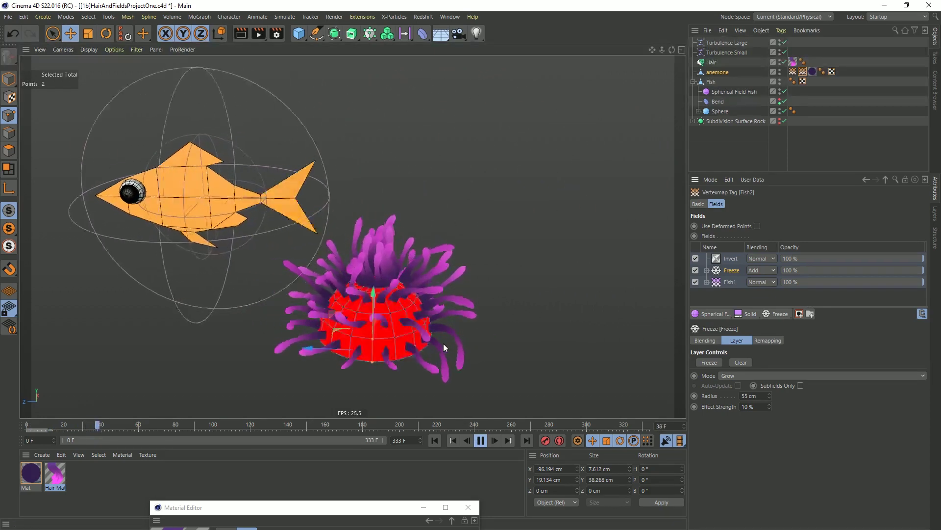
click(480, 440)
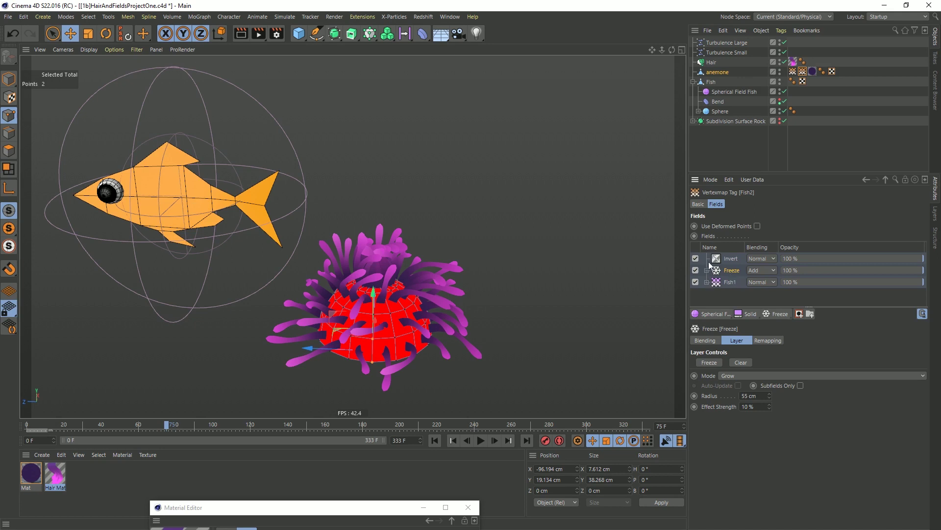
Delete the Invert layer from the Fish2 vertex map, then duplicate the tag on the anemone and name the copy Fish3
click(722, 257)
key(Delete)
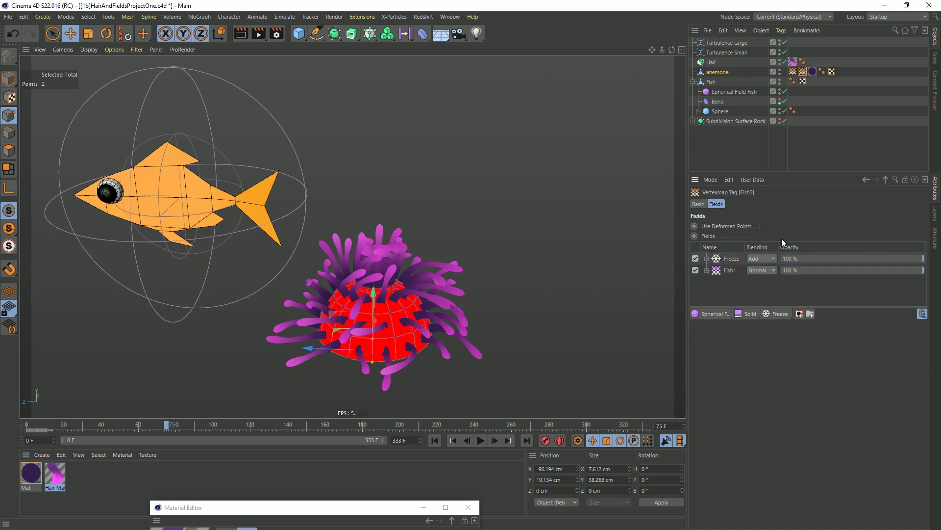
ctrl+drag(803, 71, 813, 71)
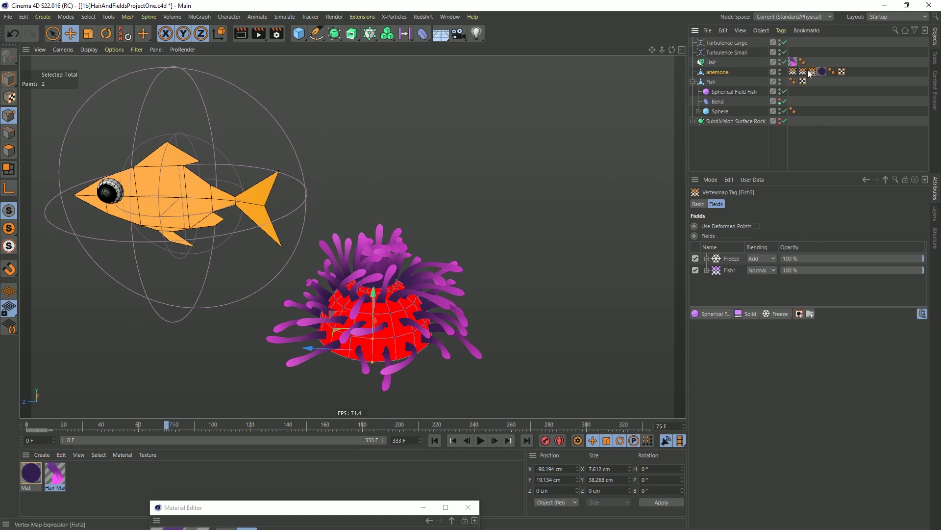
drag(753, 288, 696, 228)
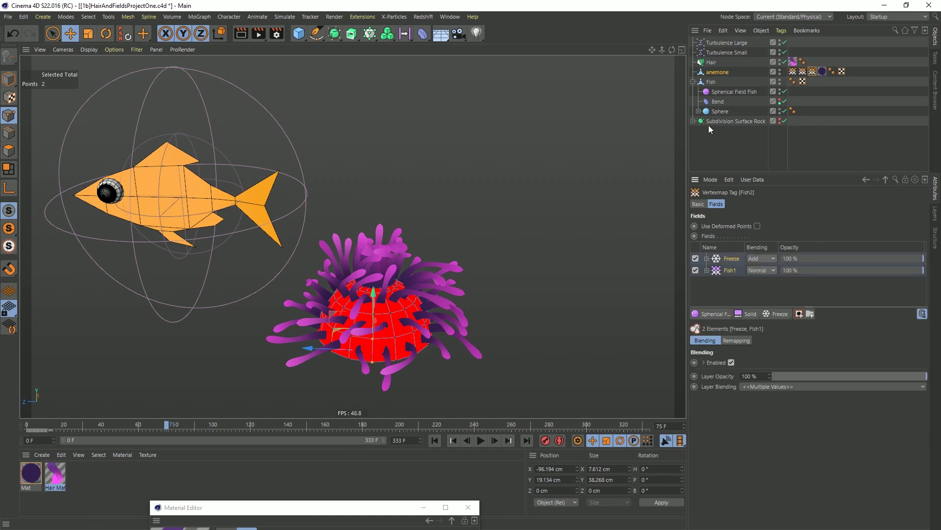
click(699, 204)
text(3)
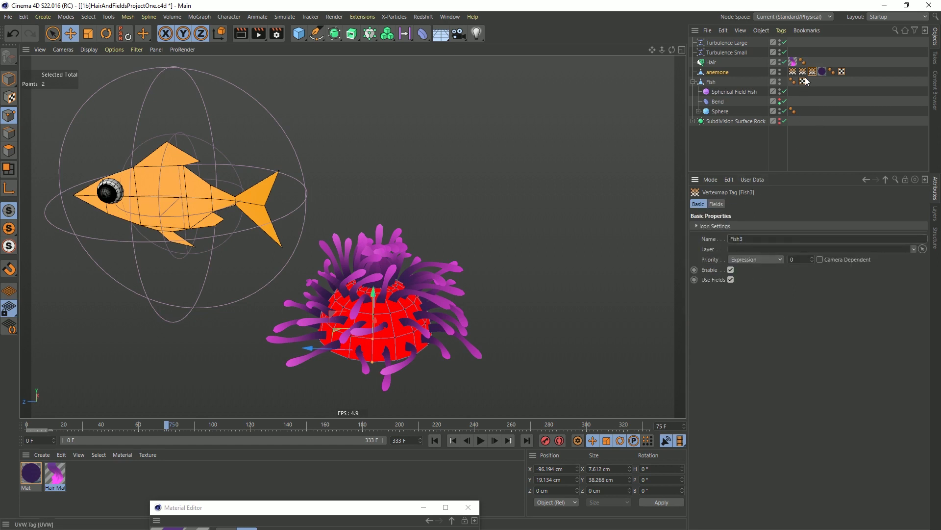
click(812, 77)
click(812, 72)
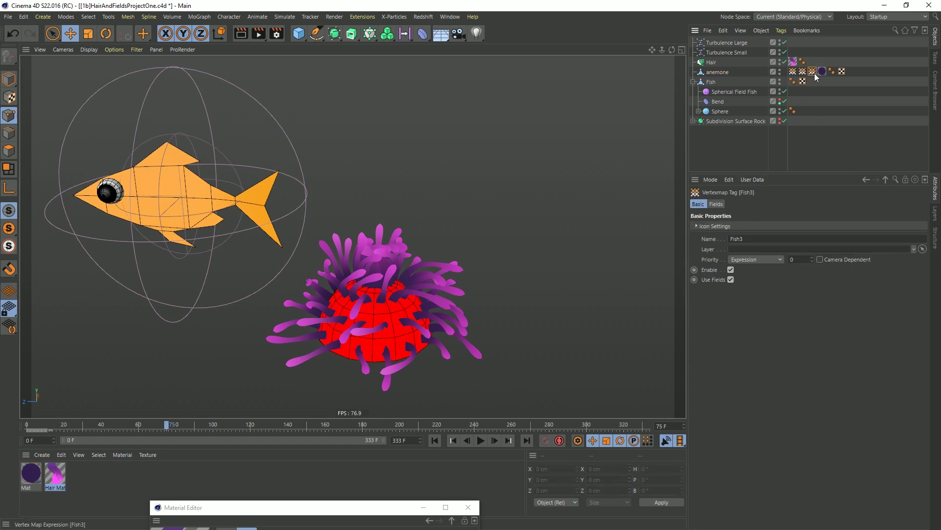
Replace the Fish3 vertex map's field layers with the Fish2 vertex map and an Invert modifier above it
click(717, 204)
key(Delete)
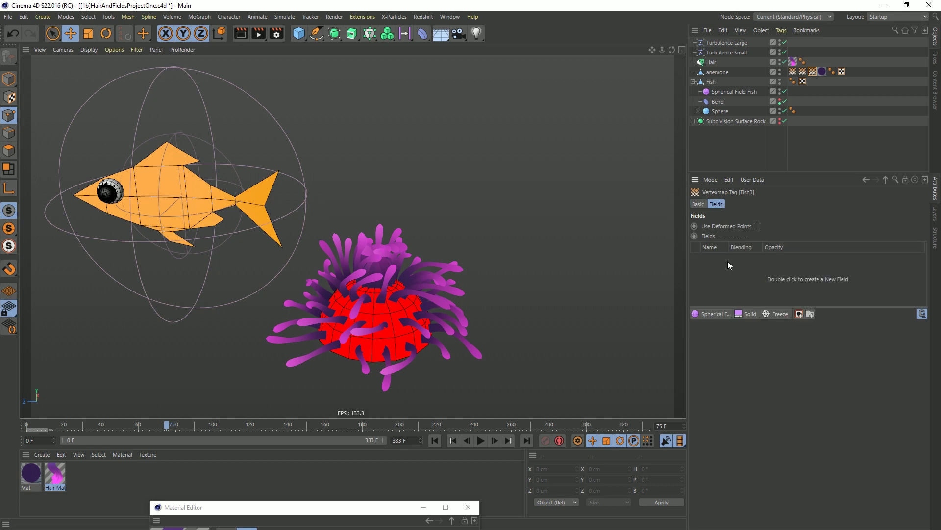
drag(802, 71, 720, 266)
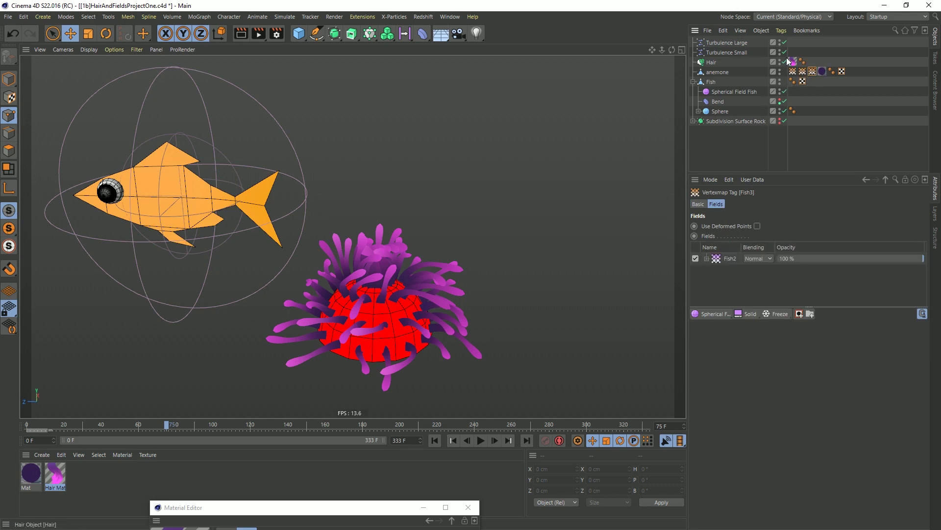
click(732, 258)
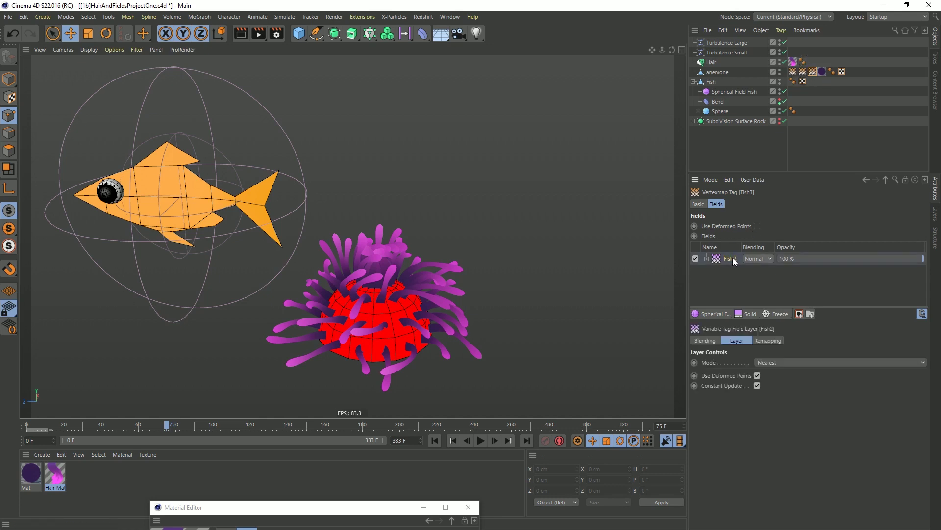
click(783, 315)
click(793, 399)
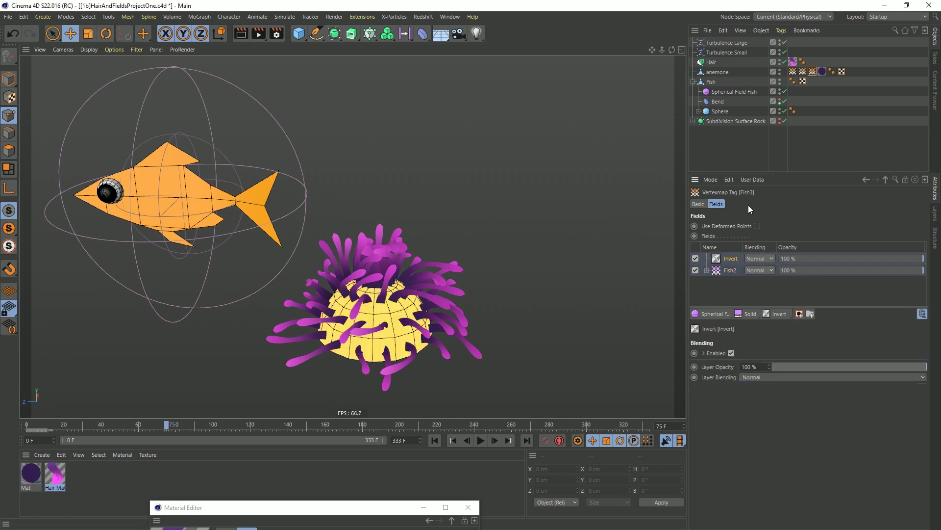
click(802, 71)
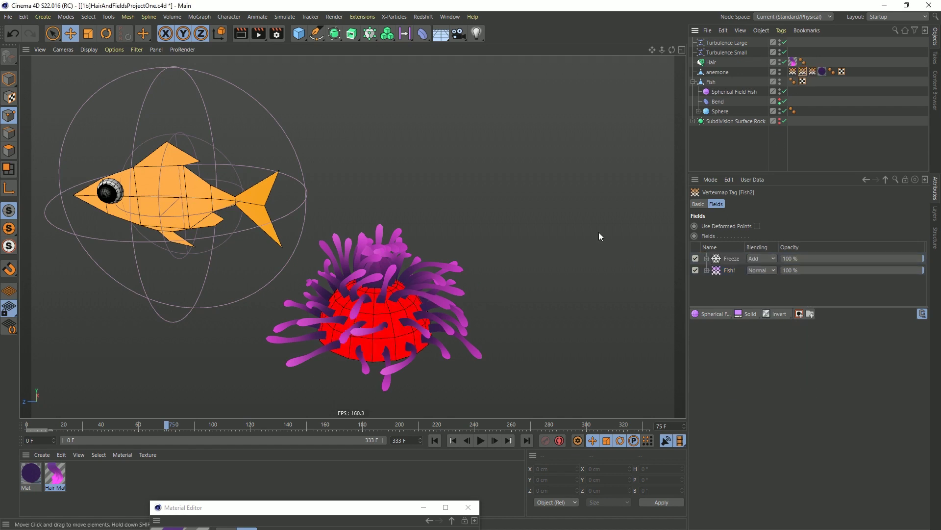
click(814, 72)
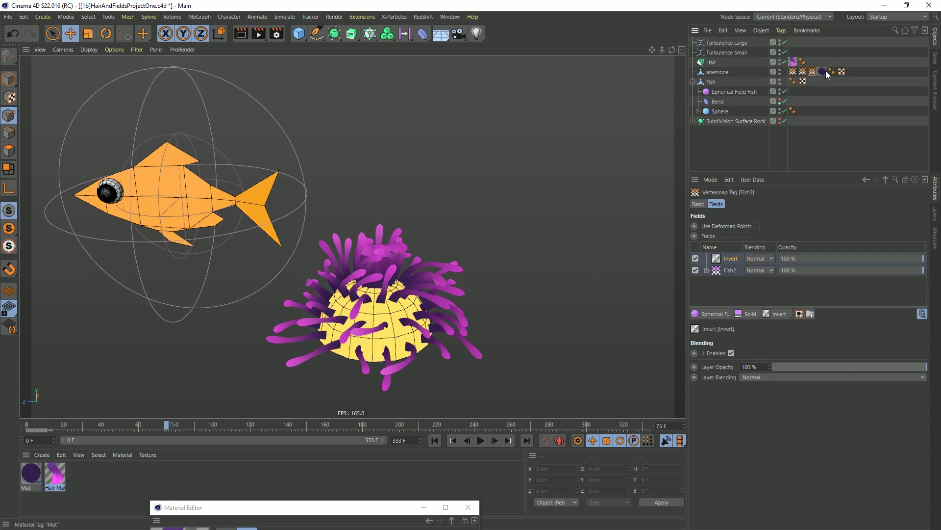
Play the animation from frame 0 to check the Fish3 vertex map on the anemone, stopping around frame 269
click(434, 440)
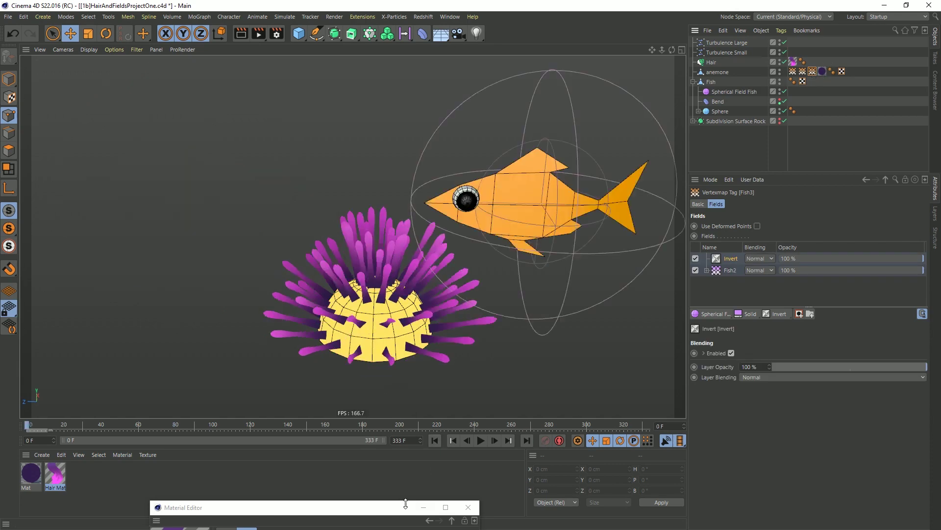
click(481, 440)
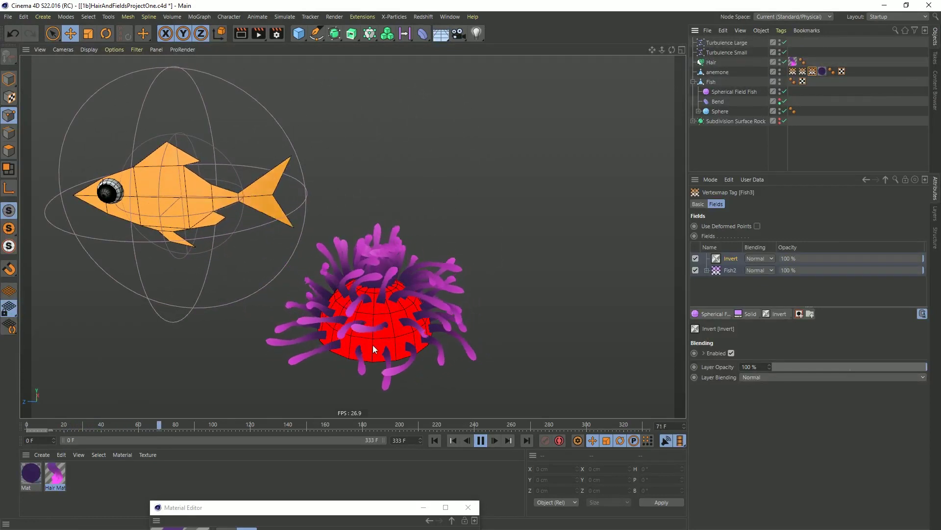
click(481, 440)
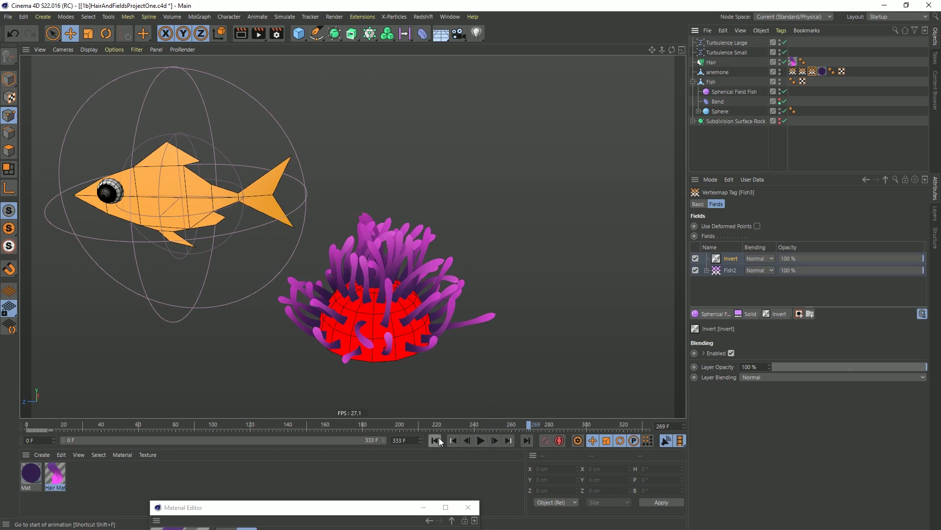
Duplicate the Spherical Field Fish, name the copy Spherical Field Fade, and scale it up to a size of about 601 cm
click(726, 93)
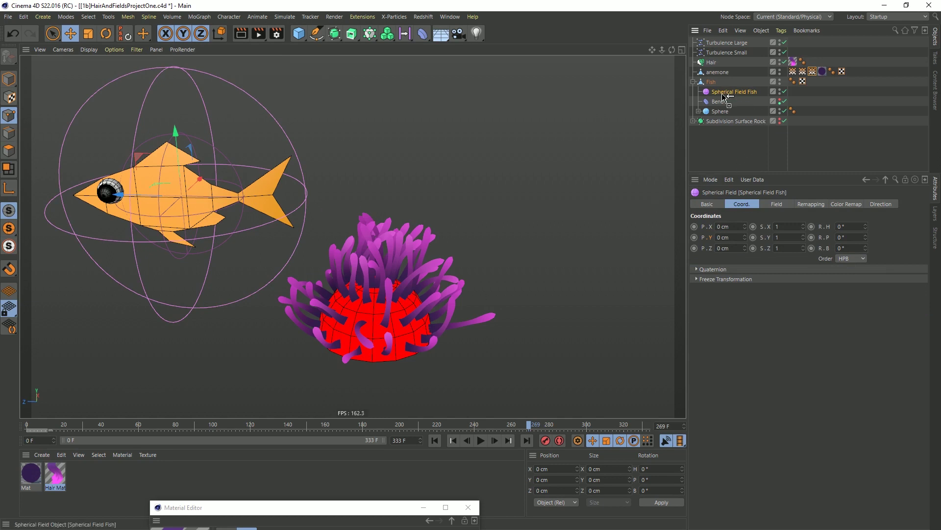
ctrl+drag(724, 97, 733, 99)
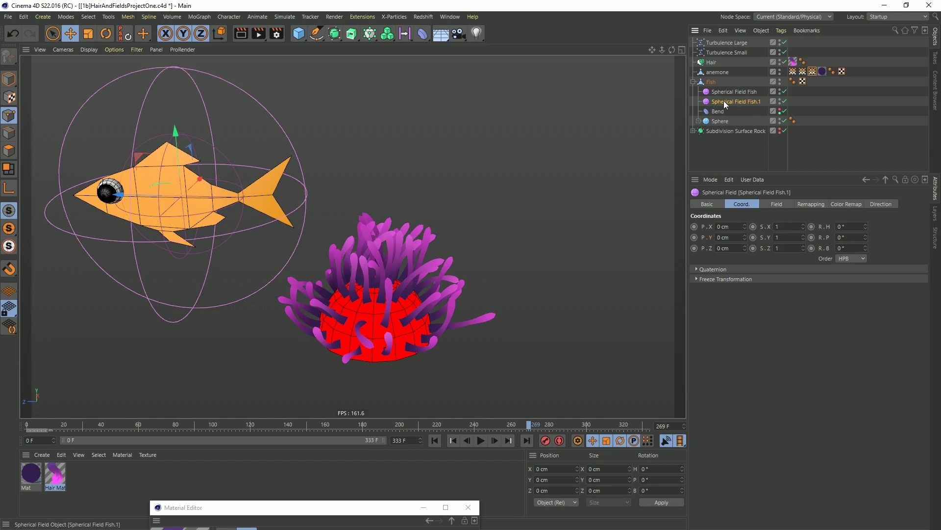
double_click(751, 102)
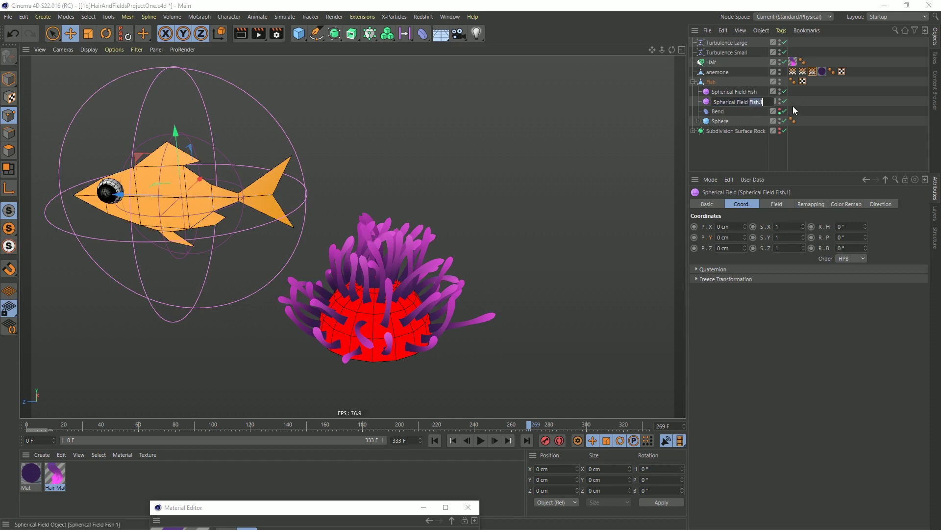
text(Fade)
key(Return)
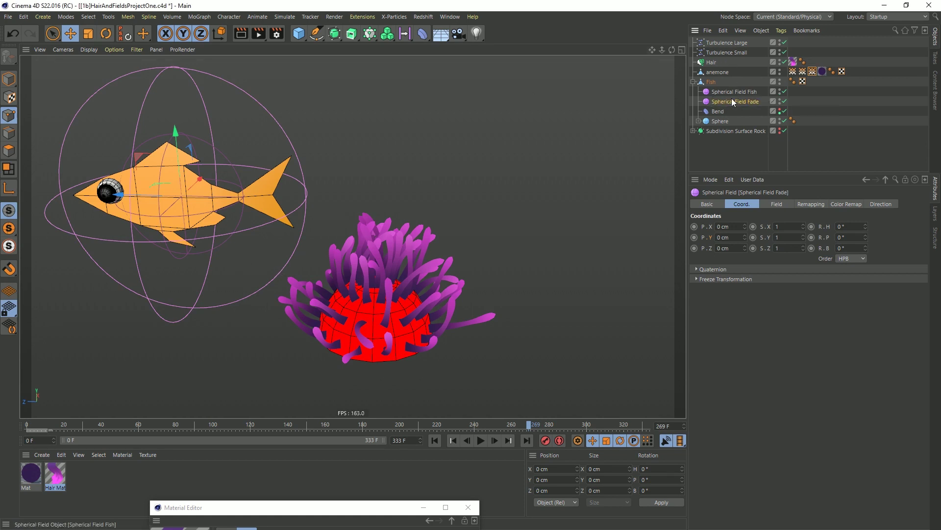
key(t)
drag(374, 216, 675, 221)
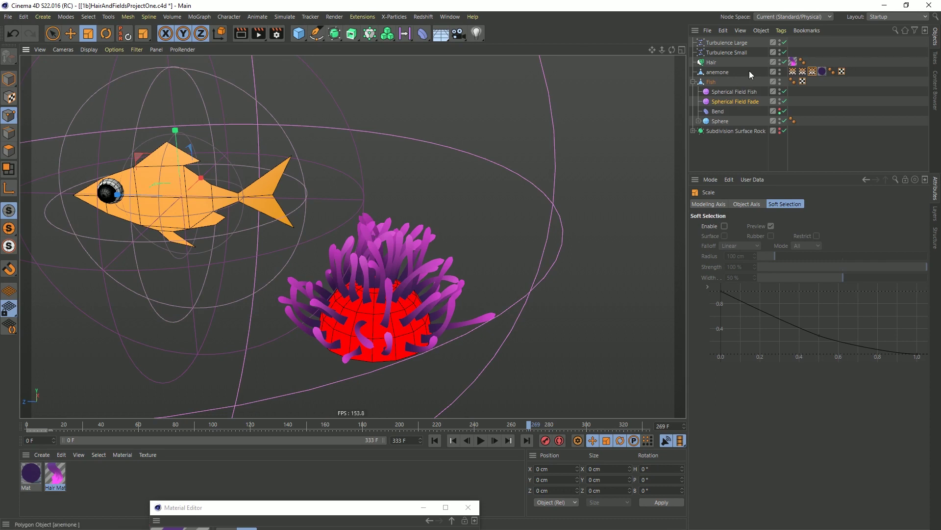
Disable the Invert layer in the Fish3 vertex map and rename the enlarged spherical field Spherical Field Fish Fade
click(813, 71)
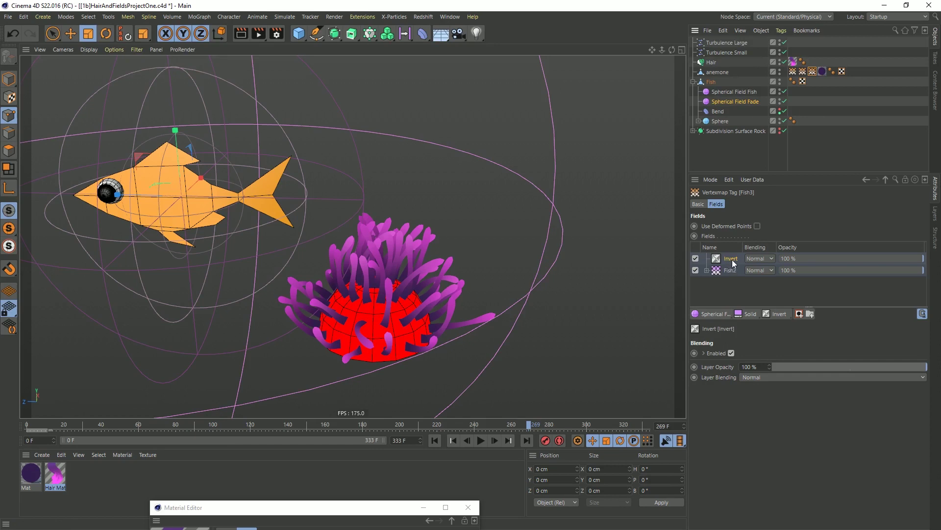
click(695, 259)
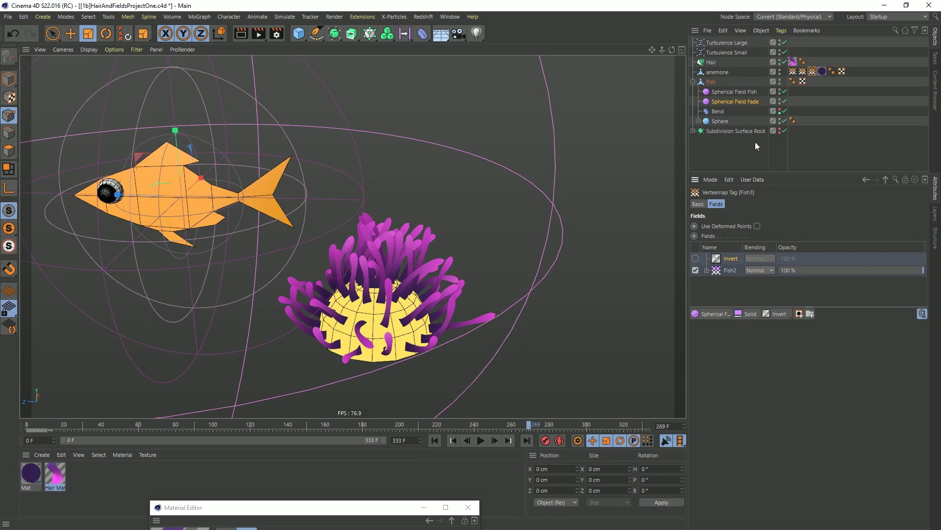
double_click(749, 102)
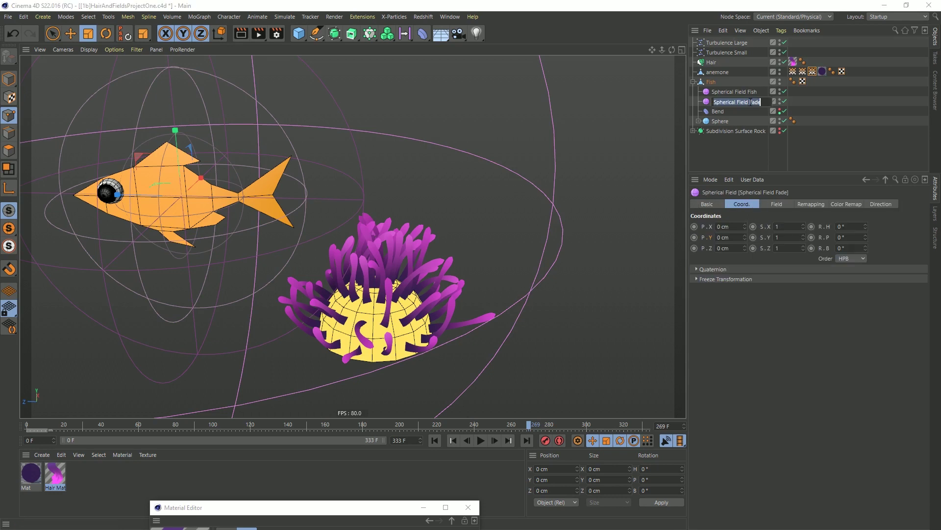
text(Fish F)
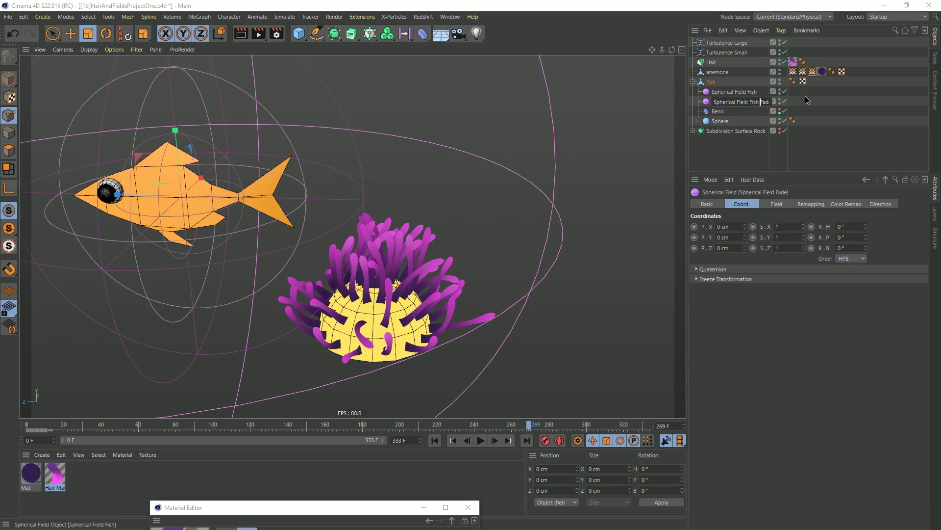
key(Return)
Add Spherical Field Fish Fade to the Fish3 vertex map between Invert and Fish2, with its blending set to Multiply
click(807, 81)
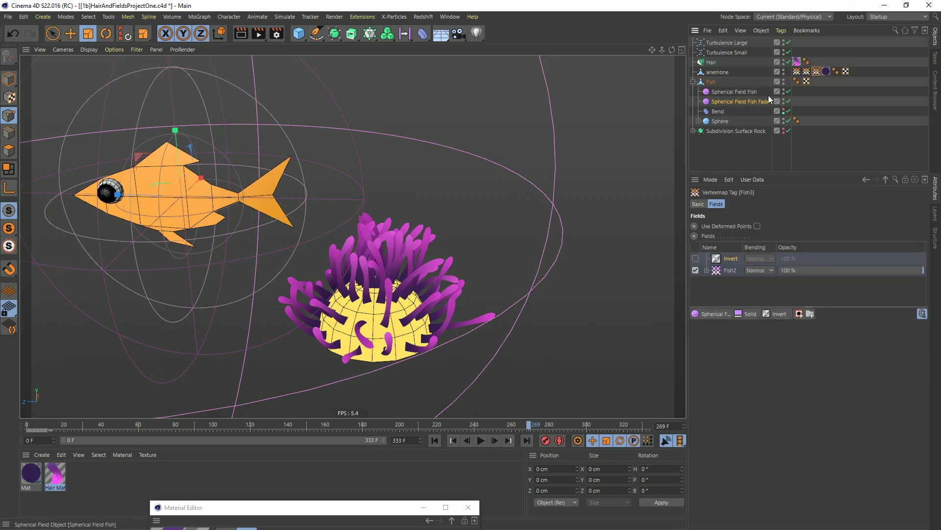
drag(757, 102, 735, 269)
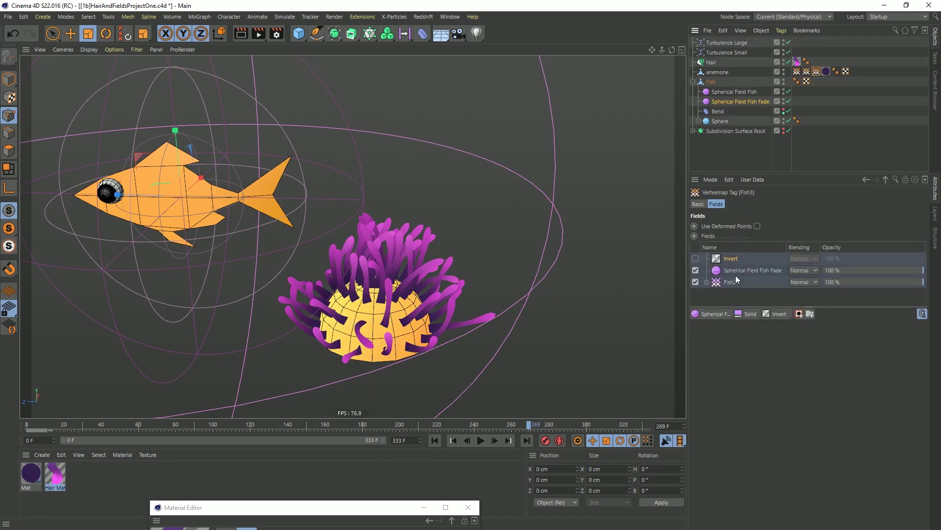
click(739, 270)
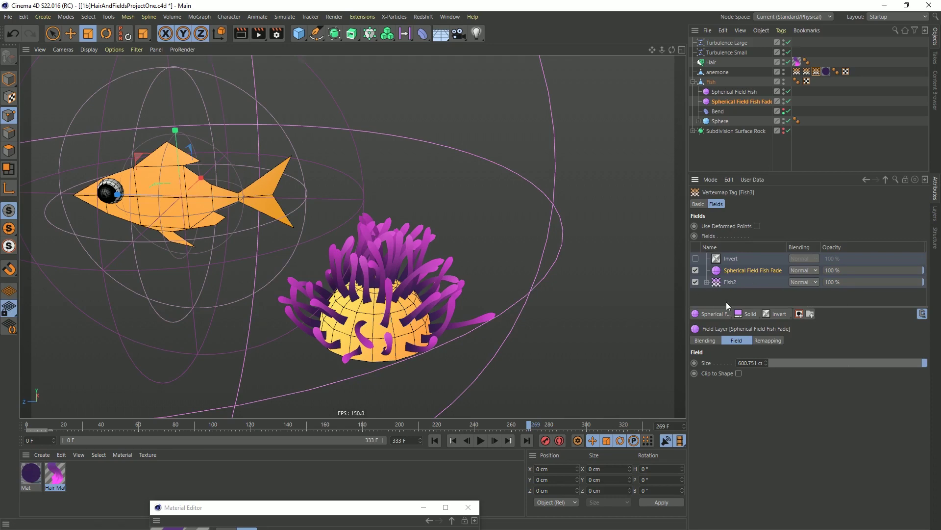
click(798, 270)
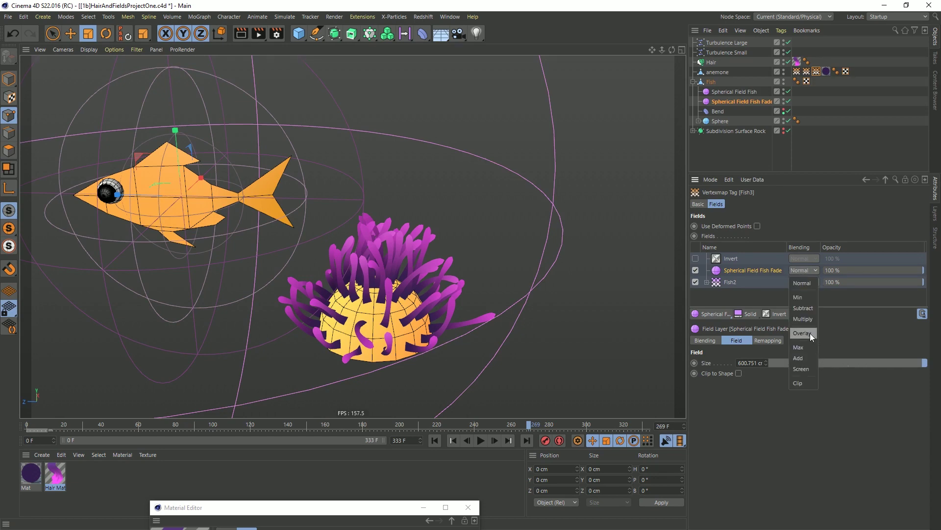
click(804, 319)
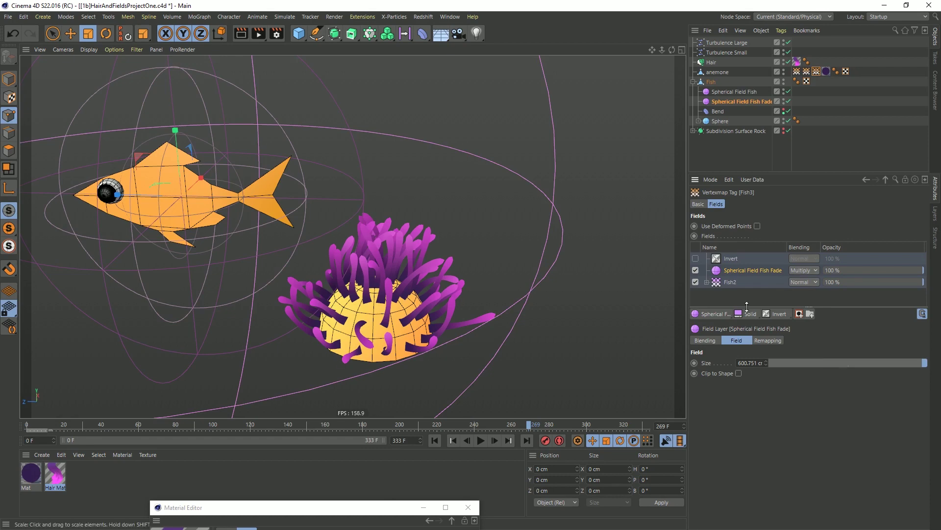
Play the animation from frame 0 to check the Fish3 vertex map, stopping around frame 78
click(434, 440)
click(480, 440)
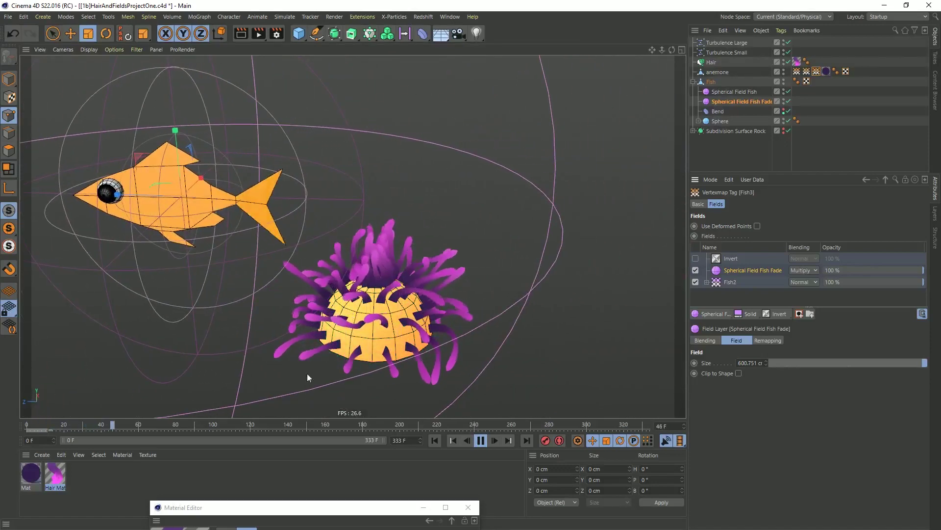
click(481, 440)
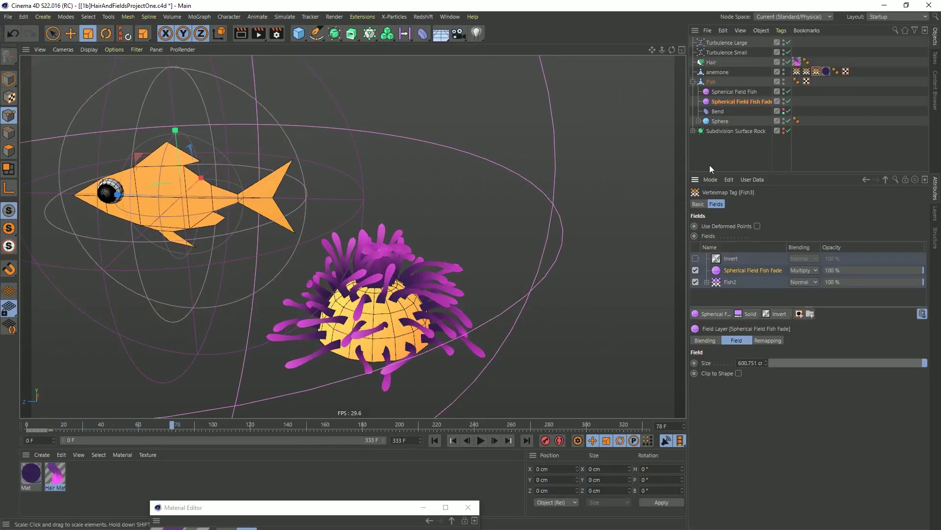
Shift the Fish's end position key to frame 79 and make frame 79 current with the Move tool active
click(711, 81)
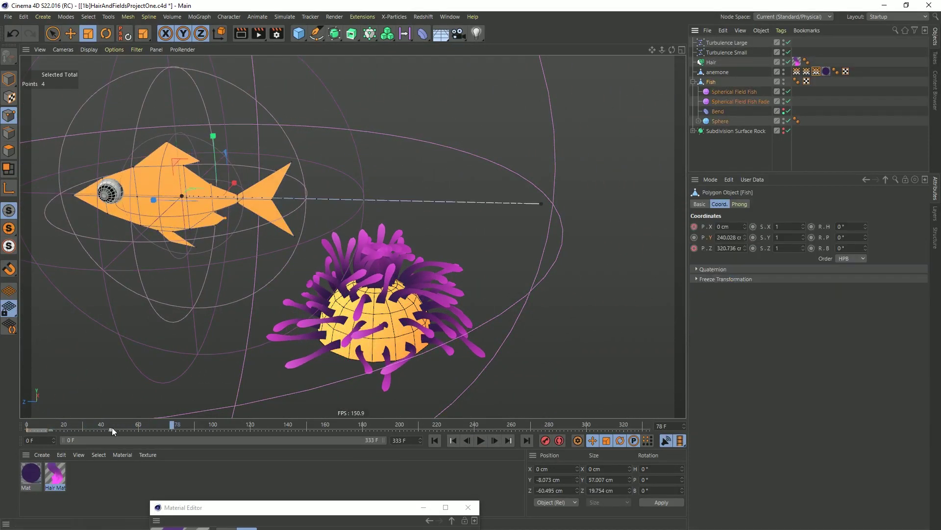
drag(110, 431, 174, 432)
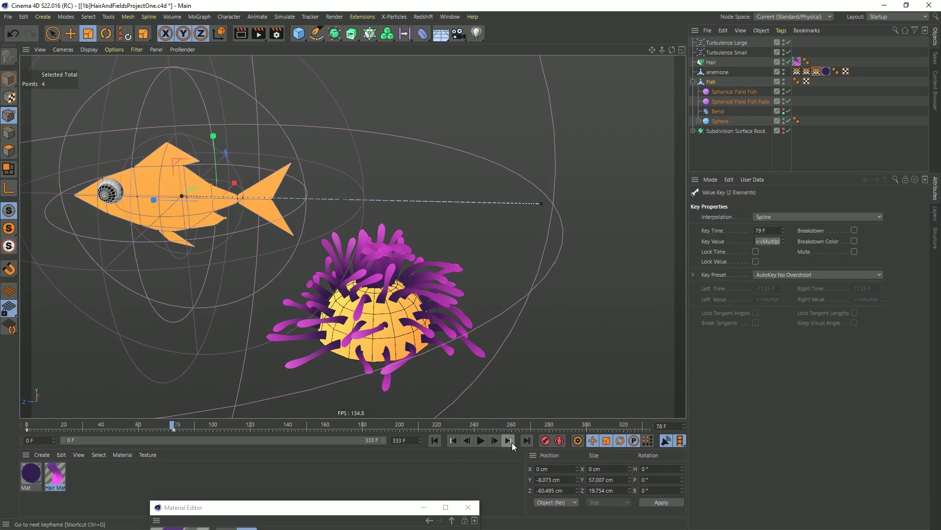
click(494, 440)
key(e)
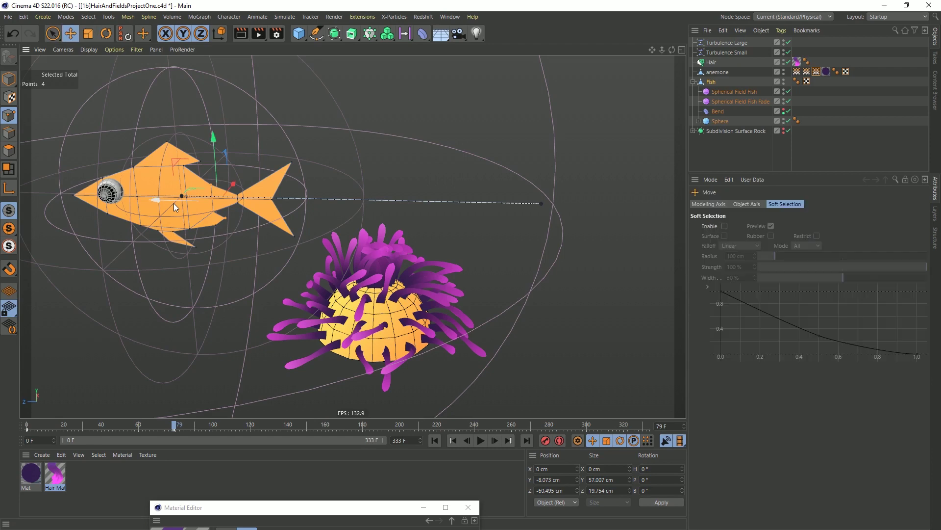
drag(173, 203, 232, 210)
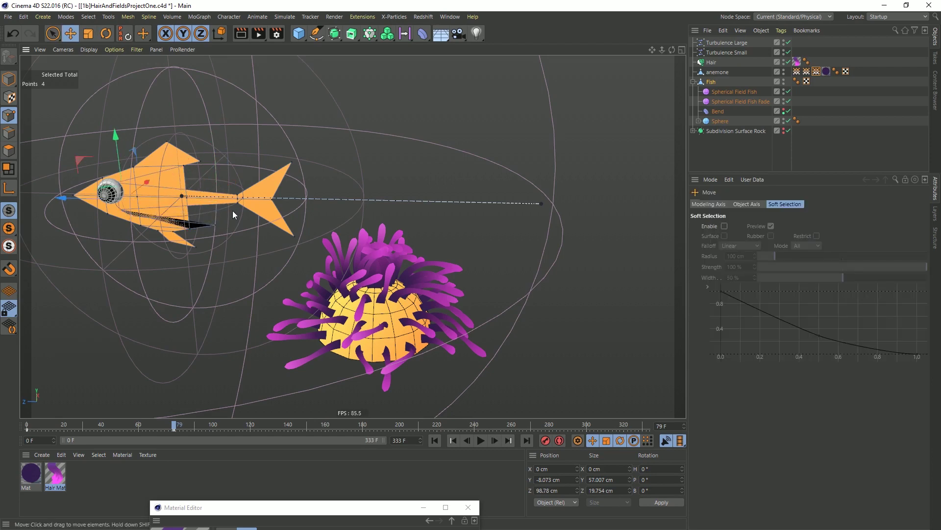
key(ctrl+z)
key(ctrl+z)
In Model mode, move the whole fish along Z past the anemone to about 720.76 cm and keyframe its Z position
click(9, 79)
drag(153, 199, 2, 197)
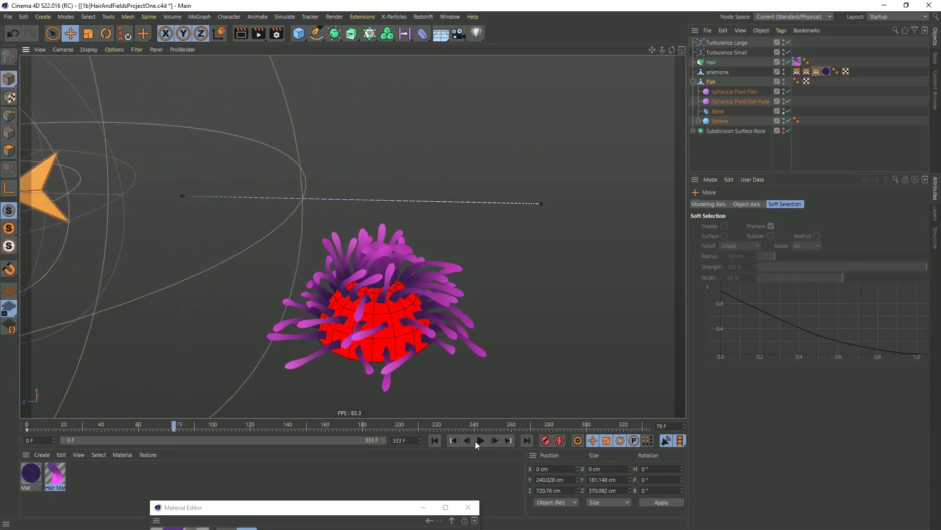
click(714, 81)
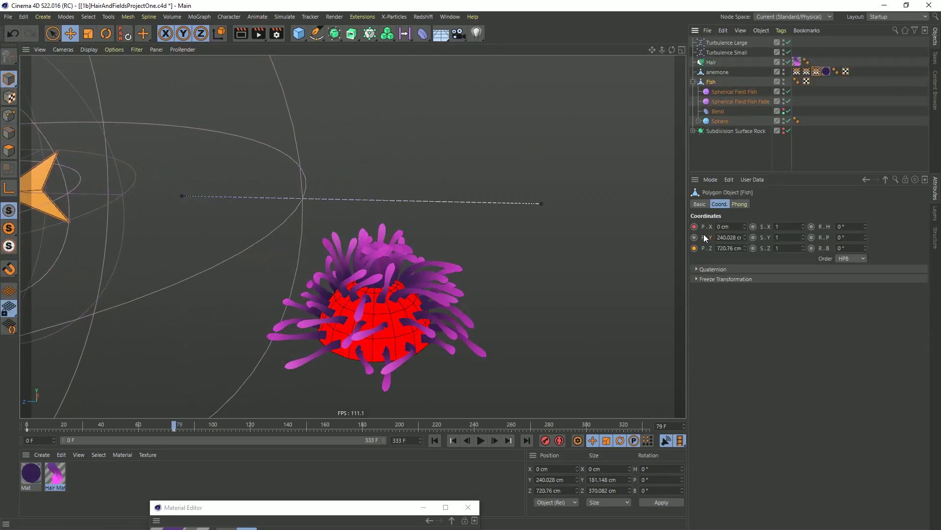
click(694, 248)
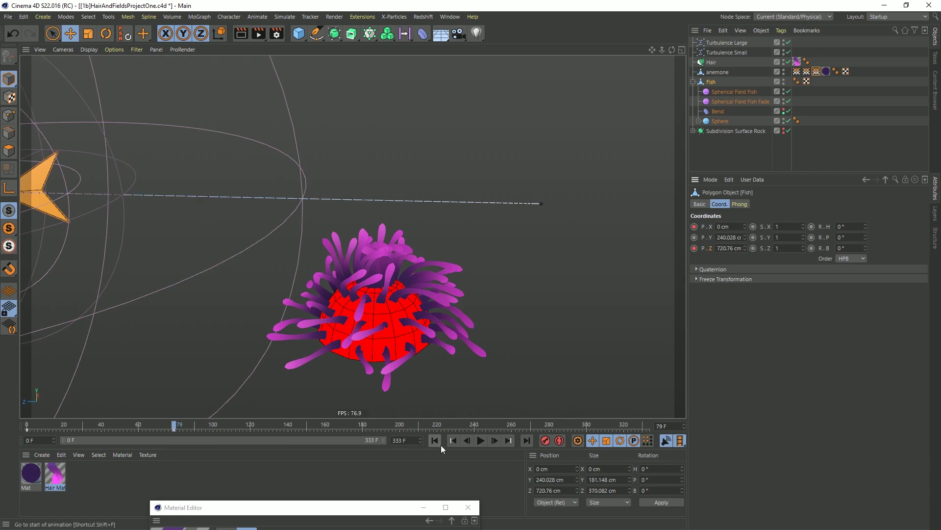
Play the animation from frame 0 to check the fish's extended path past the anemone
click(435, 440)
click(481, 440)
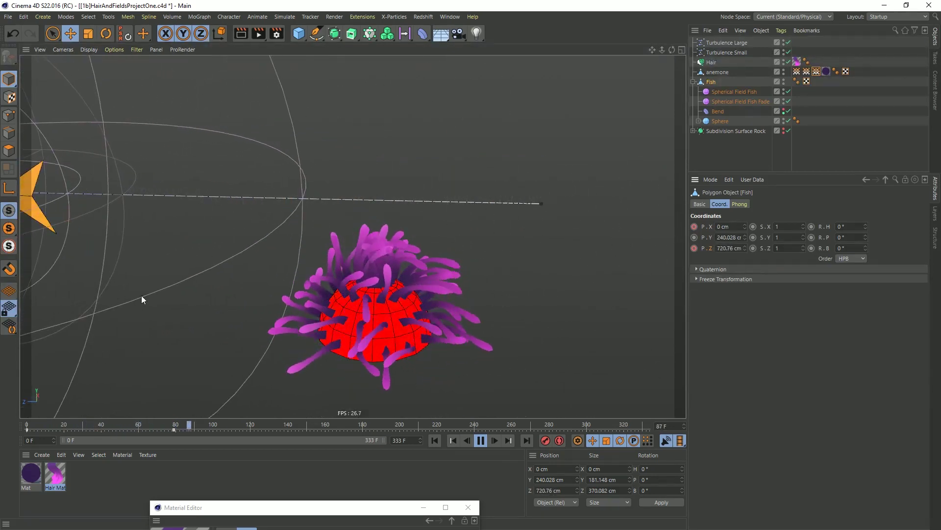
At frame 30, hide the Spherical Field Fish in the viewport and set Spherical Field Fish Fade's remapping Inner Offset to 72 %
click(728, 104)
drag(273, 424, 83, 425)
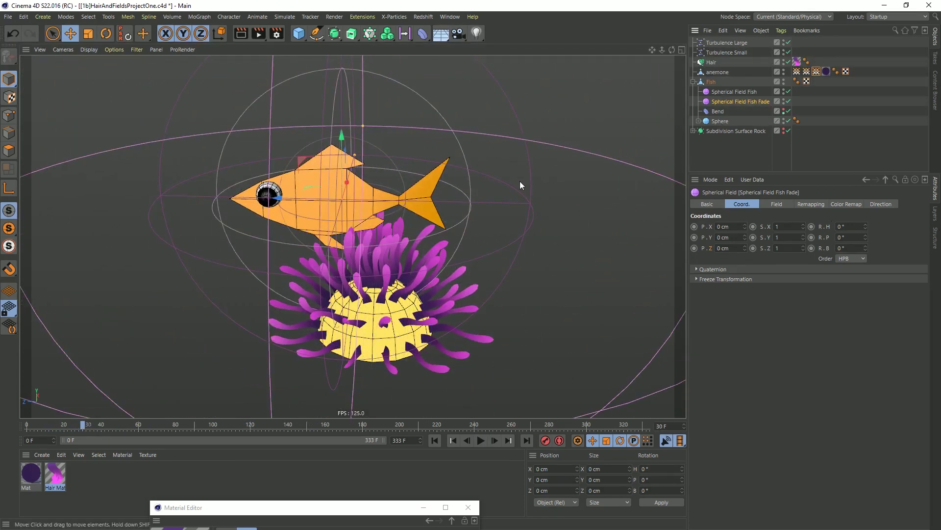
click(783, 91)
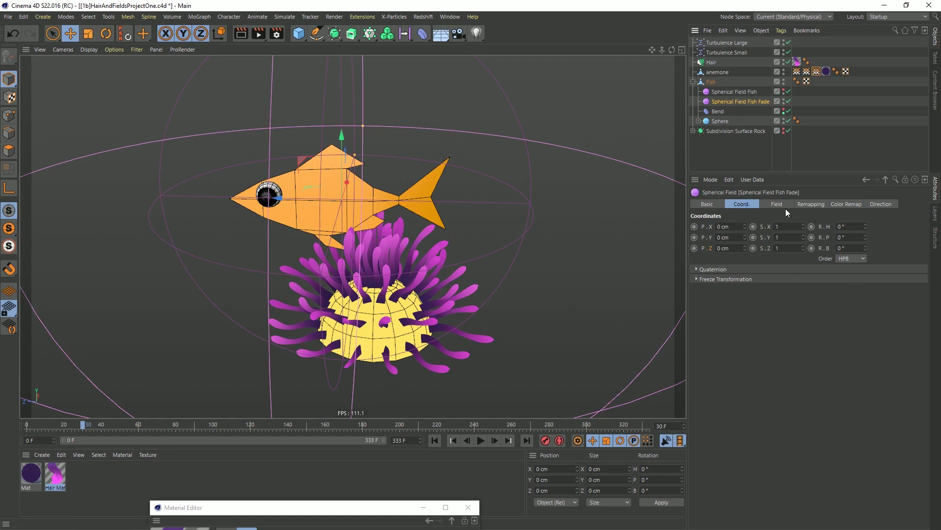
click(815, 205)
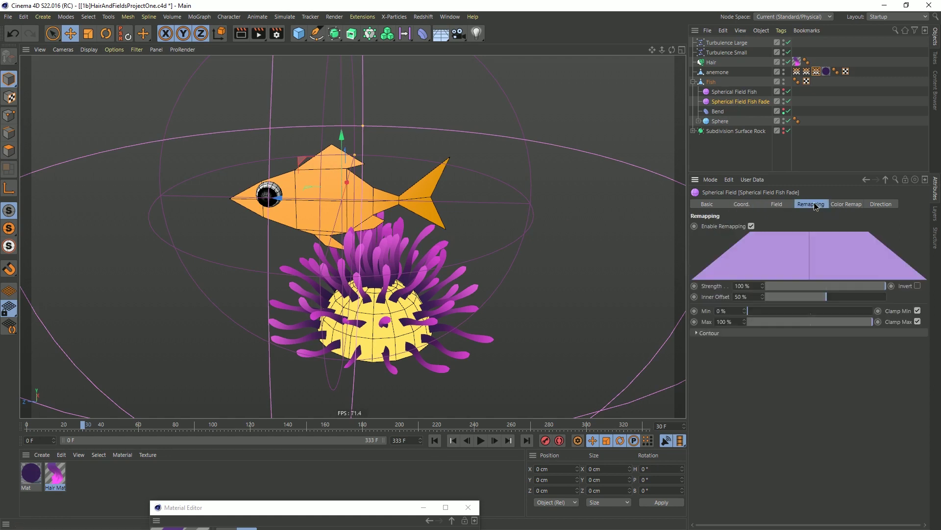
drag(828, 297, 853, 308)
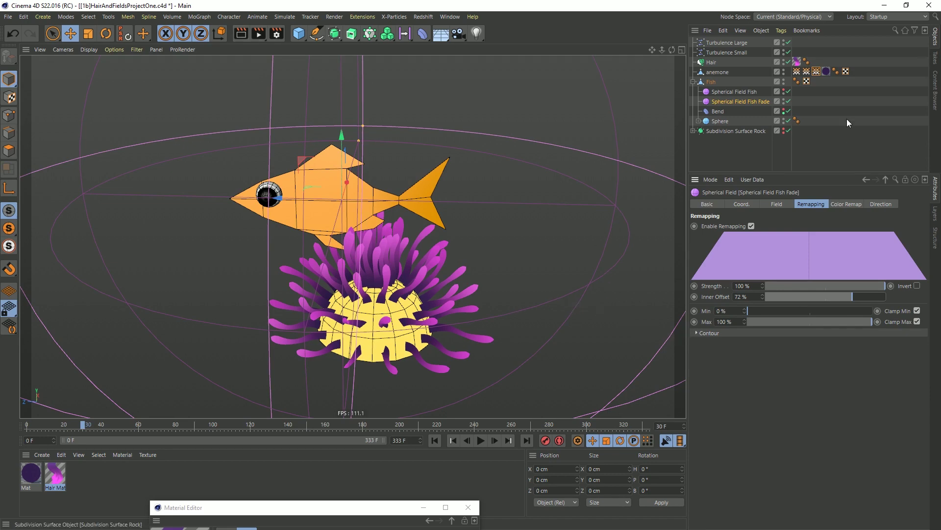
Replay the animation from frame 0 and enable the Invert layer in the Fish3 vertex map
click(437, 441)
click(480, 440)
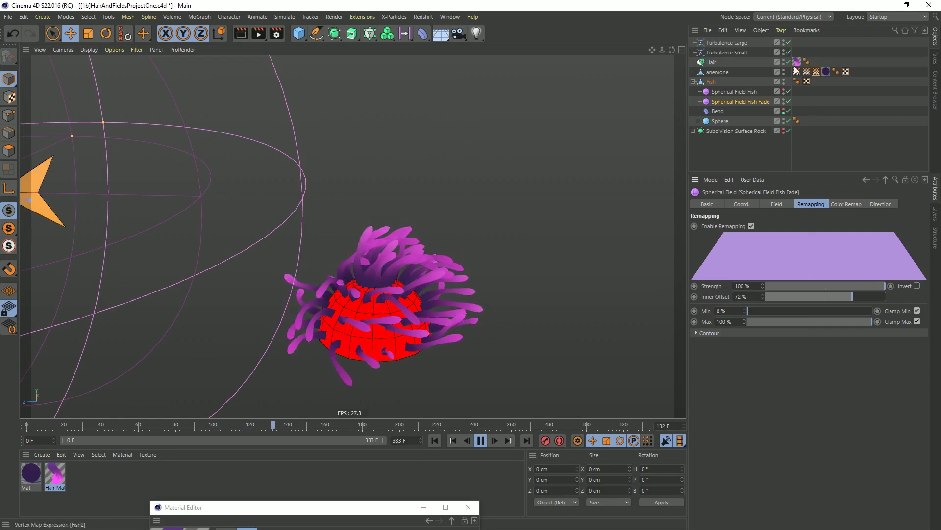
click(807, 81)
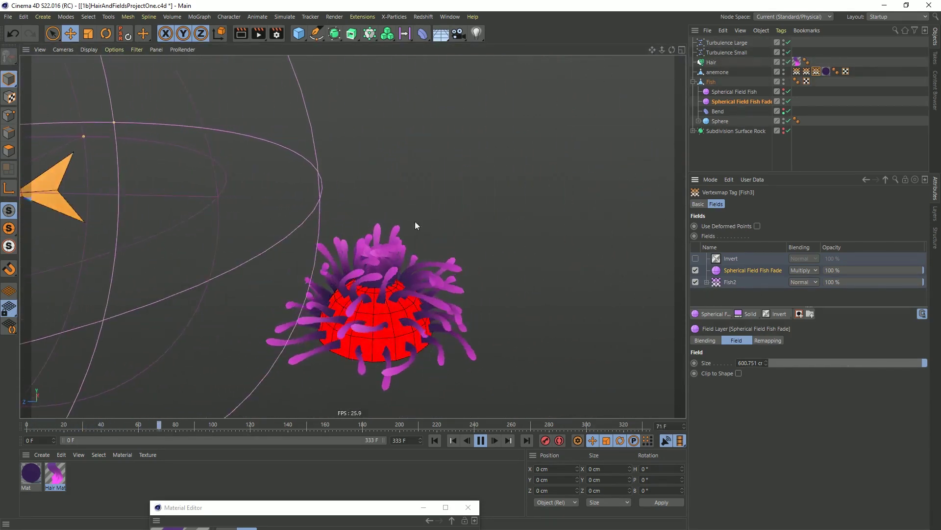
click(696, 257)
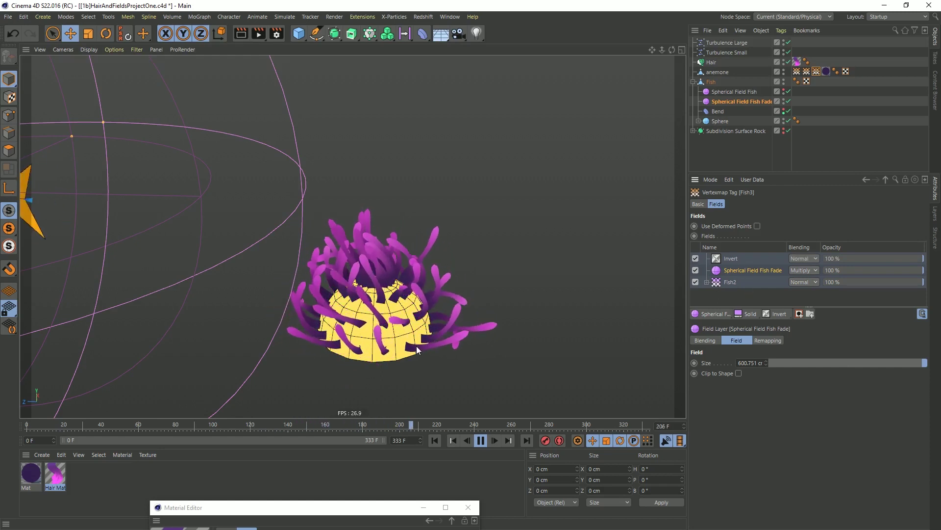
Restart the animation from frame 0 to check the inverted Fish3 vertex map, stopping around frame 125
click(451, 442)
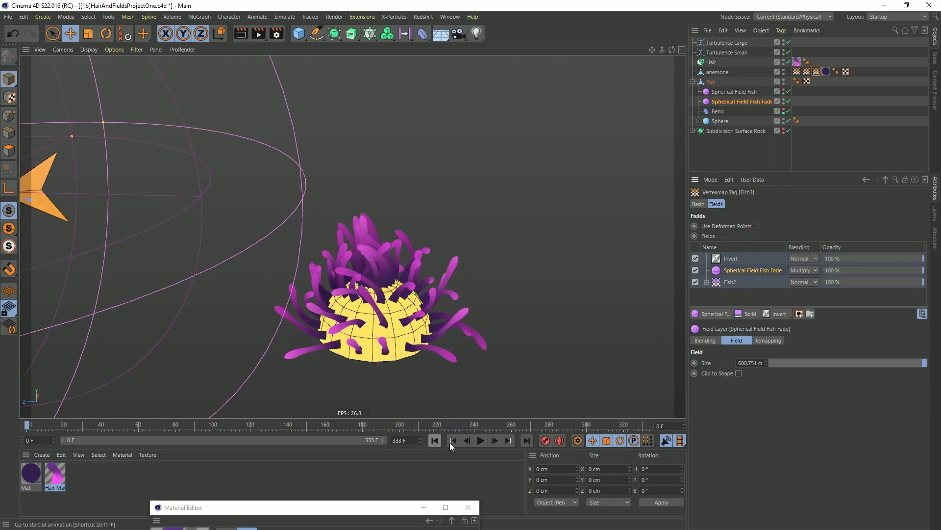
click(481, 441)
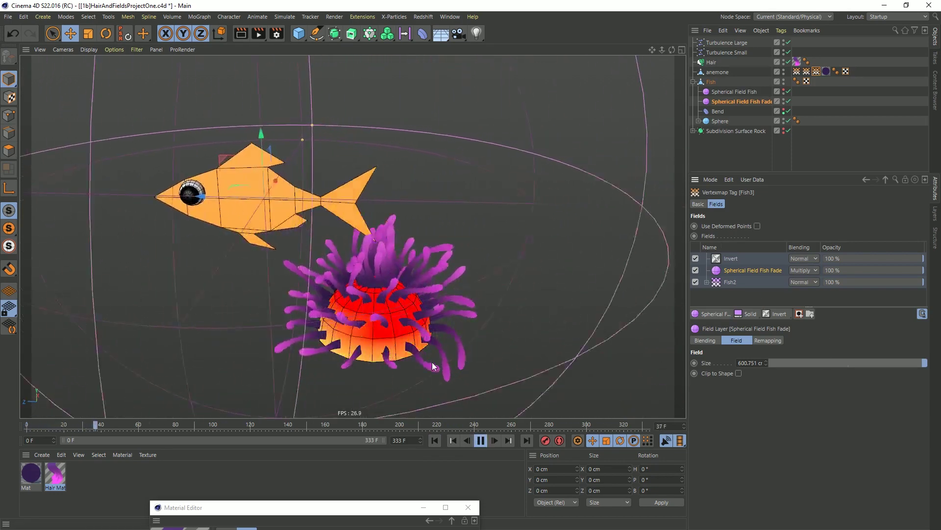
click(435, 442)
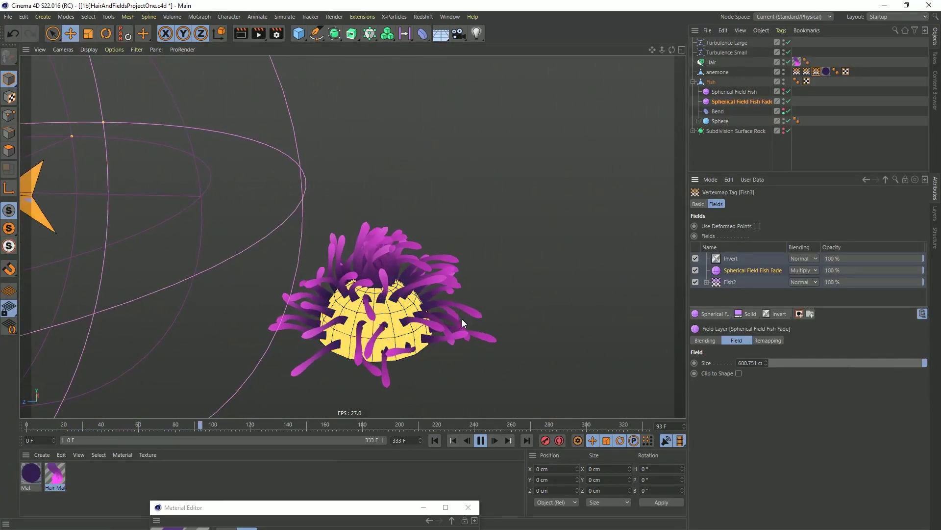
click(481, 441)
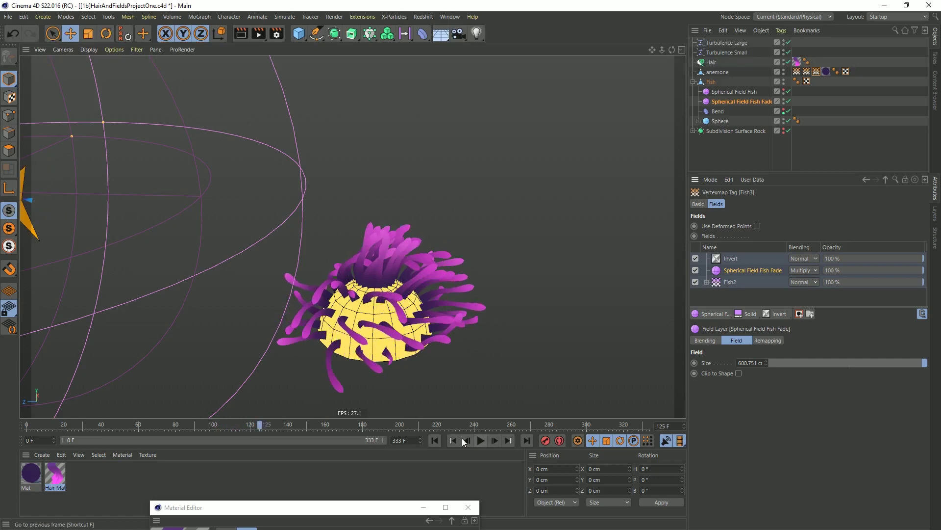
Return the animation to frame 0 and assign the Fish3 vertex map to the Scale shader of Hair Mat
click(435, 441)
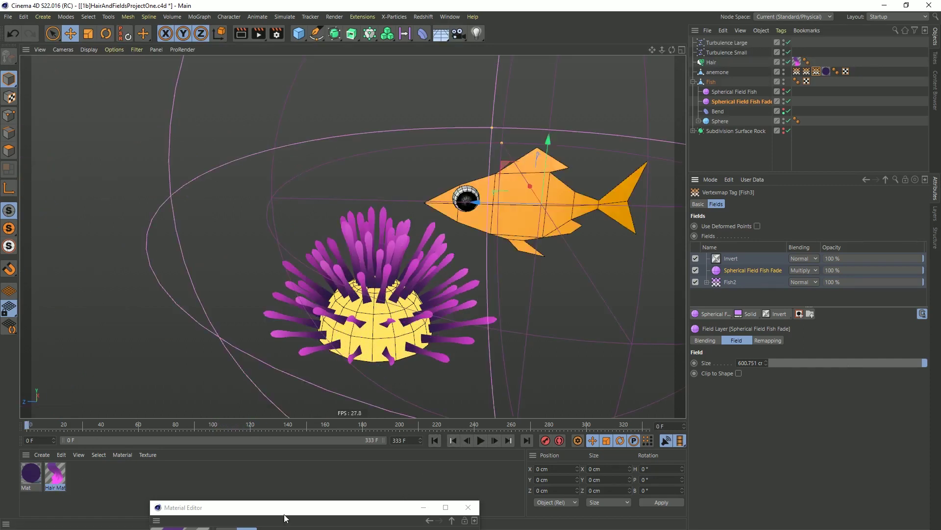
drag(284, 511, 259, 114)
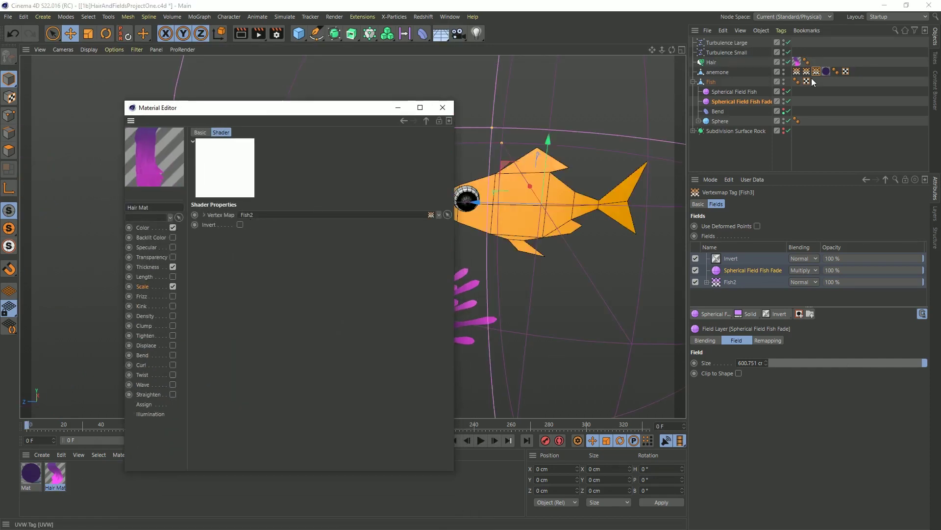
drag(811, 80, 758, 92)
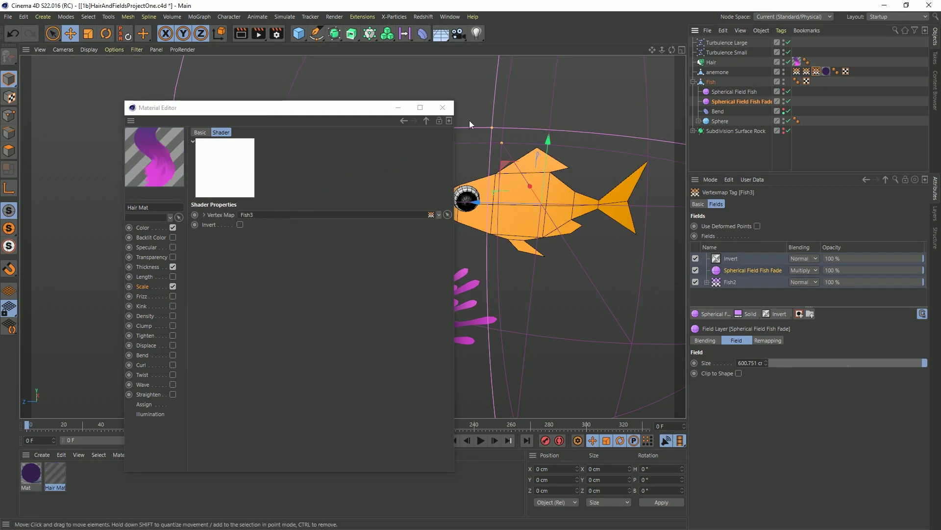
click(442, 107)
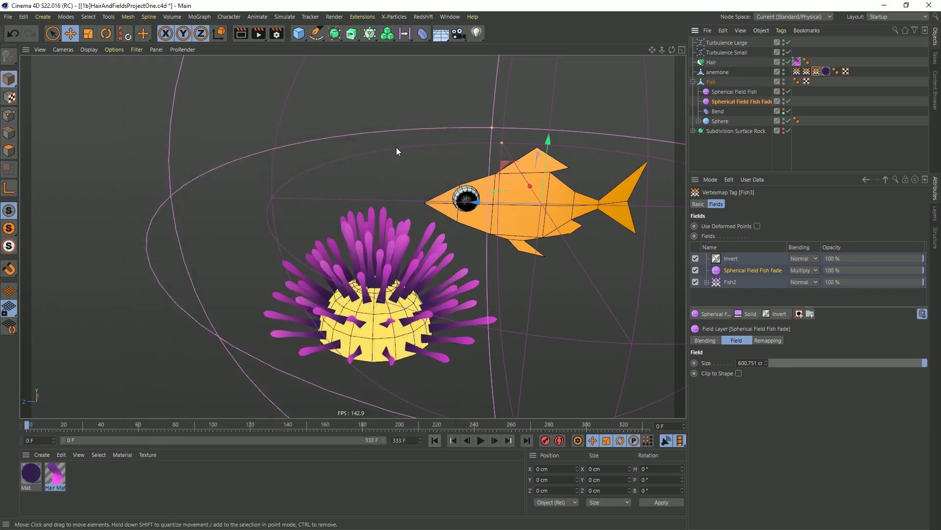
Render the animation in the Picture Viewer without saving a file, and move the render window clear of the scene view
click(258, 33)
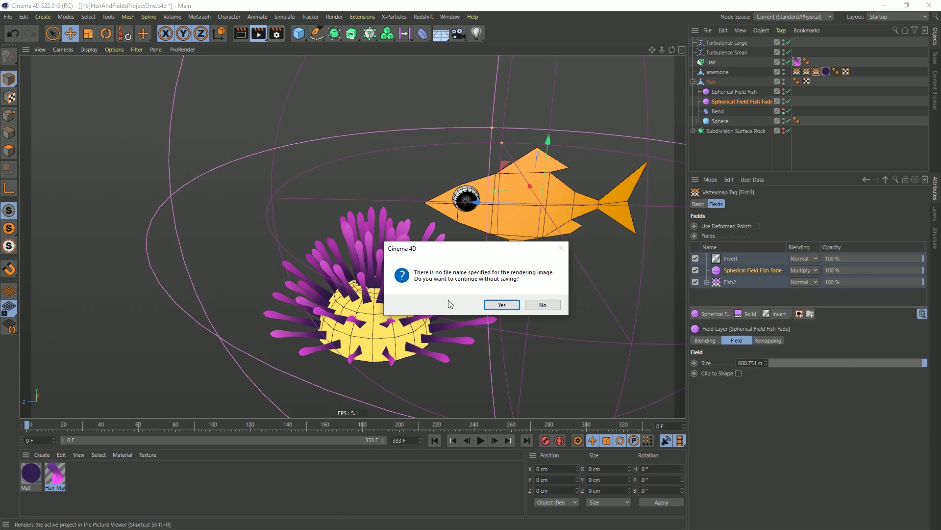
click(501, 304)
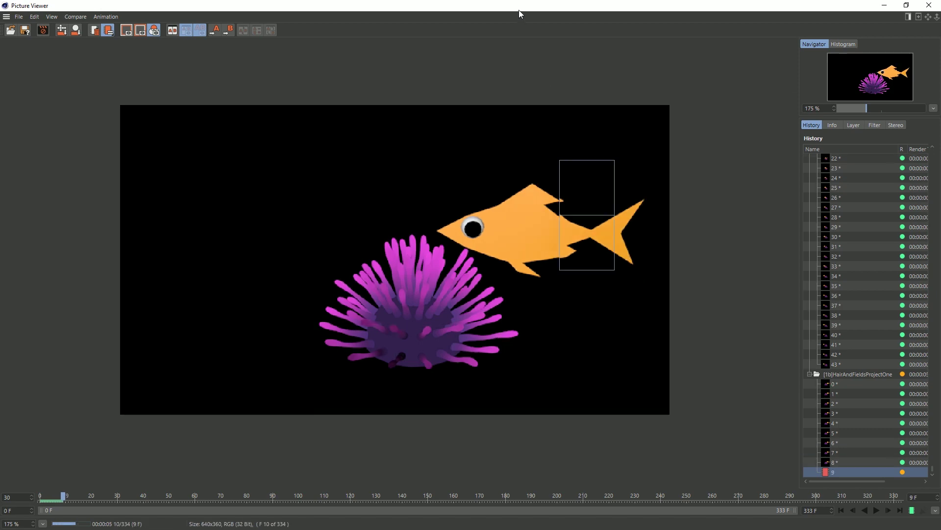
drag(522, 5, 531, 464)
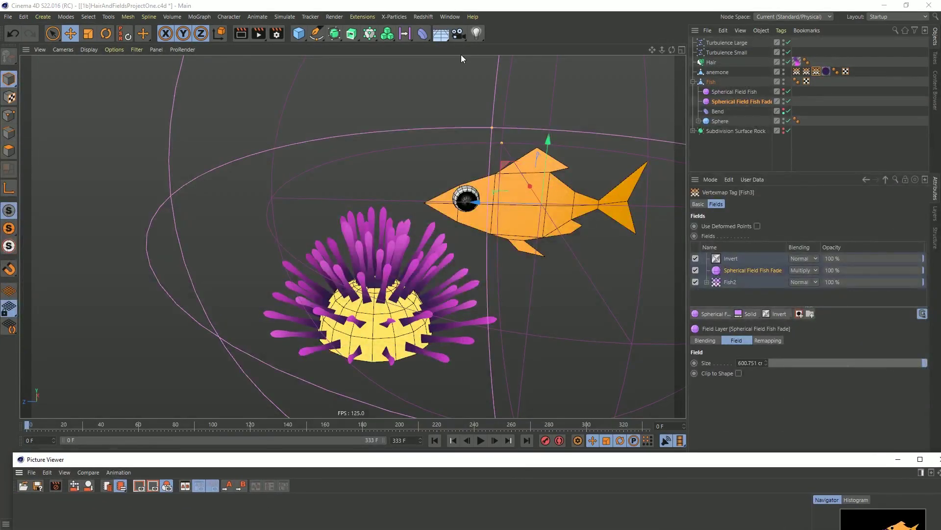
Add an Environment object to the scene and enable its fog
click(442, 35)
click(471, 85)
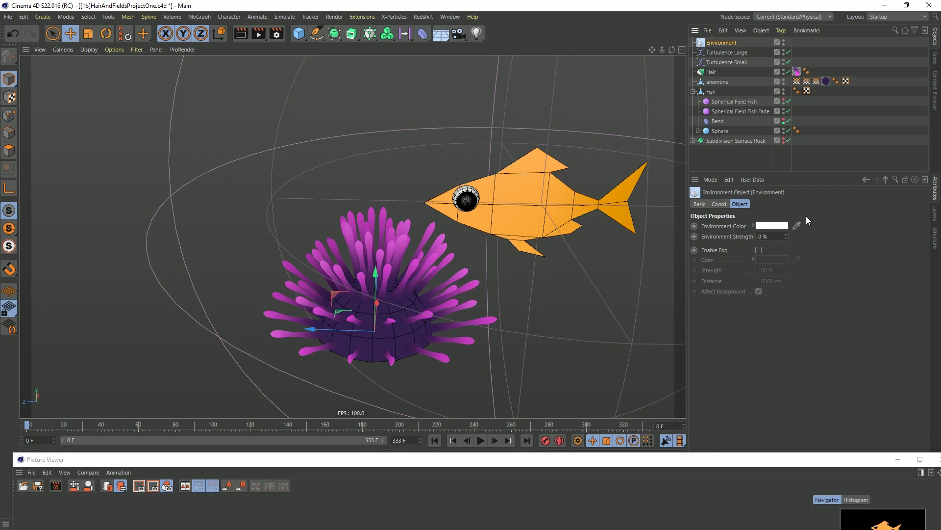
click(759, 250)
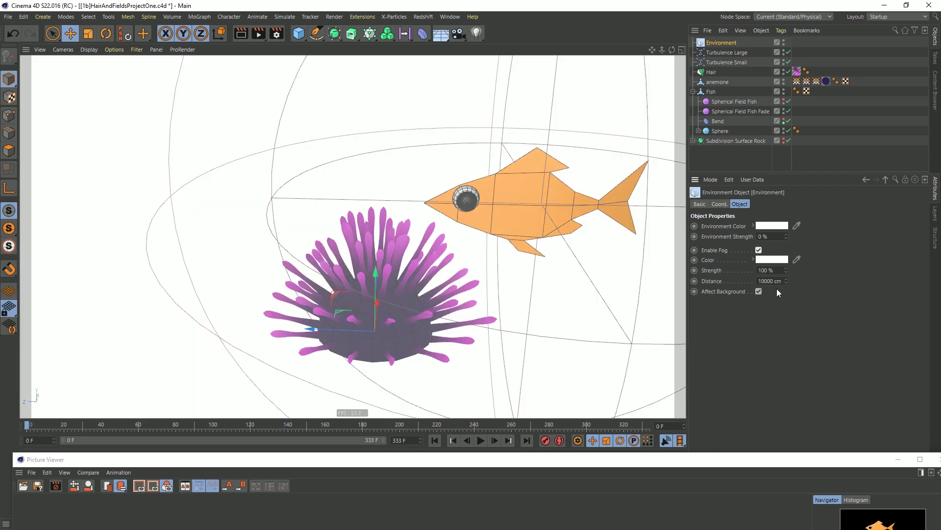
Set the Environment object's fog color to a dark green with H 157°, S 73 % and V 41 %
click(778, 260)
drag(744, 221, 534, 183)
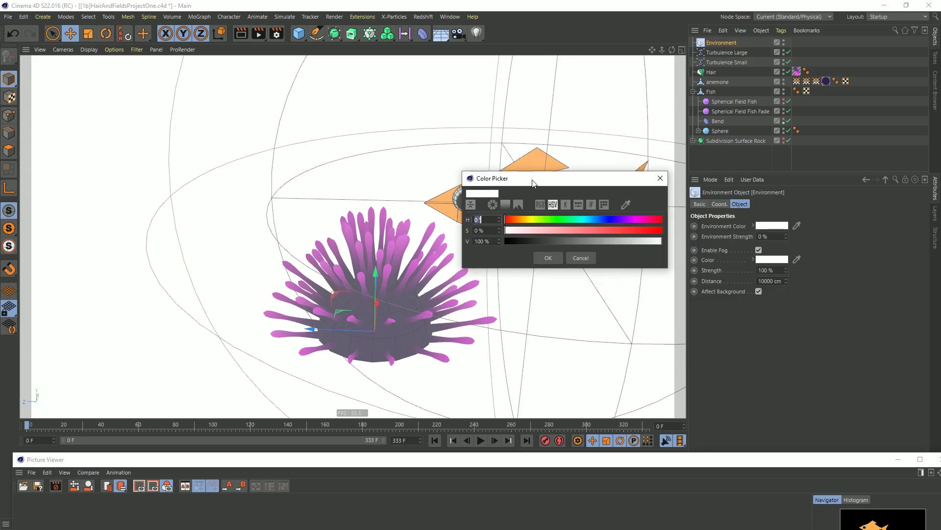
click(583, 220)
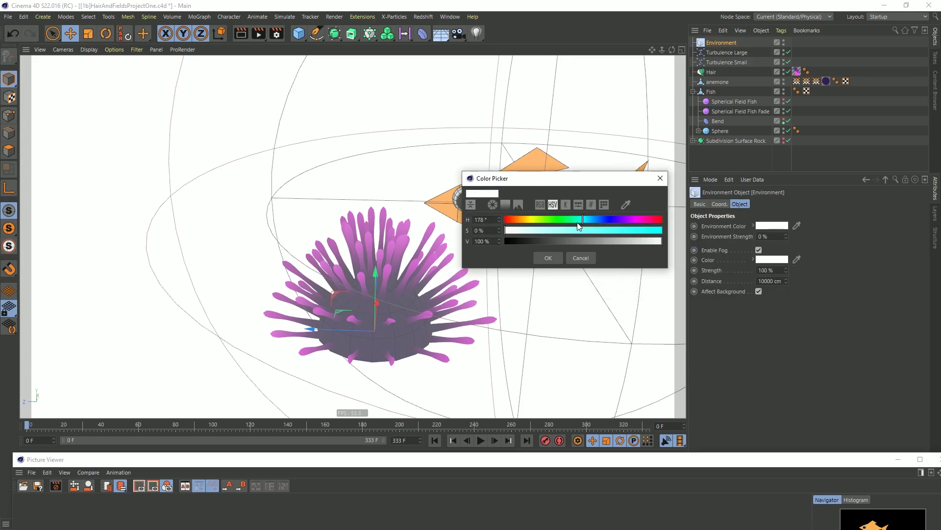
click(585, 220)
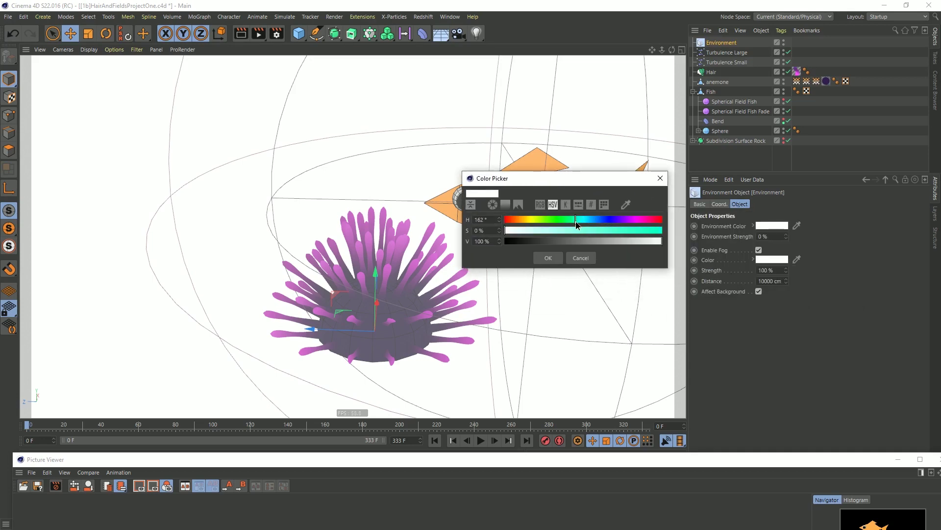
click(620, 231)
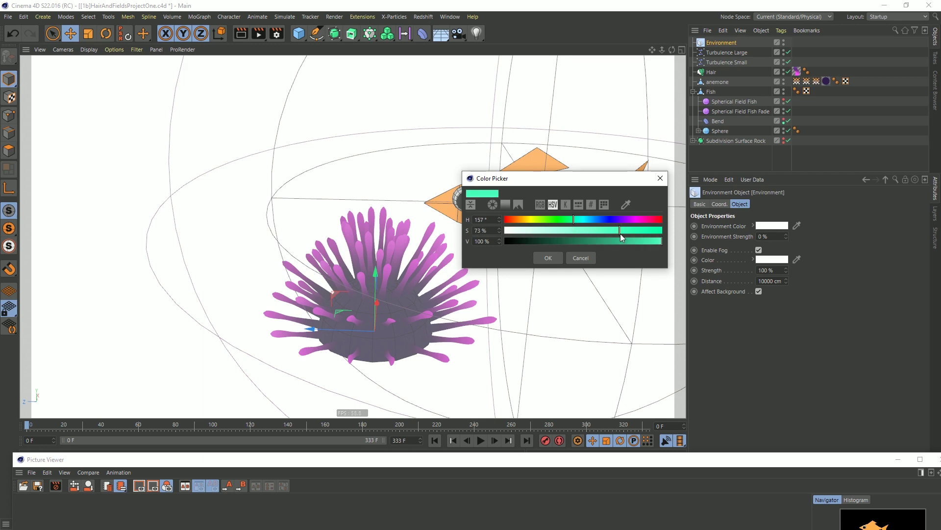
drag(606, 242, 571, 241)
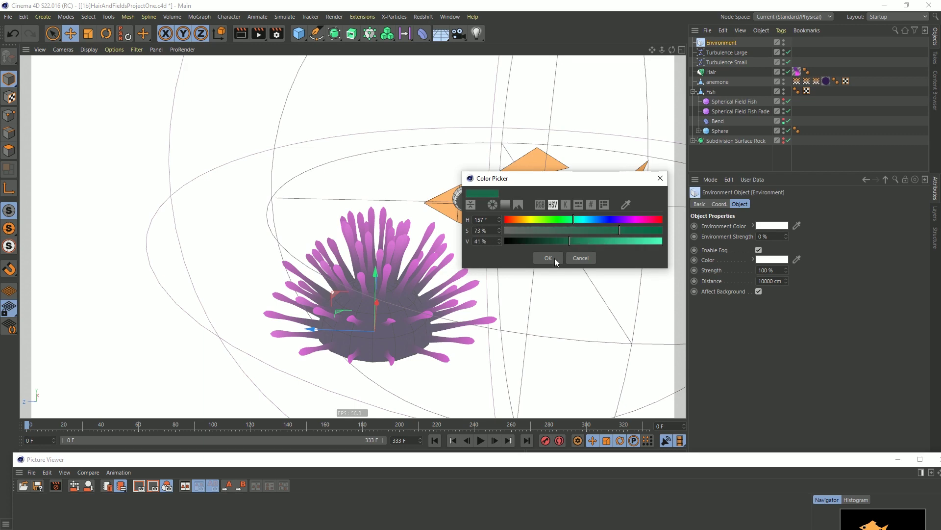
click(553, 258)
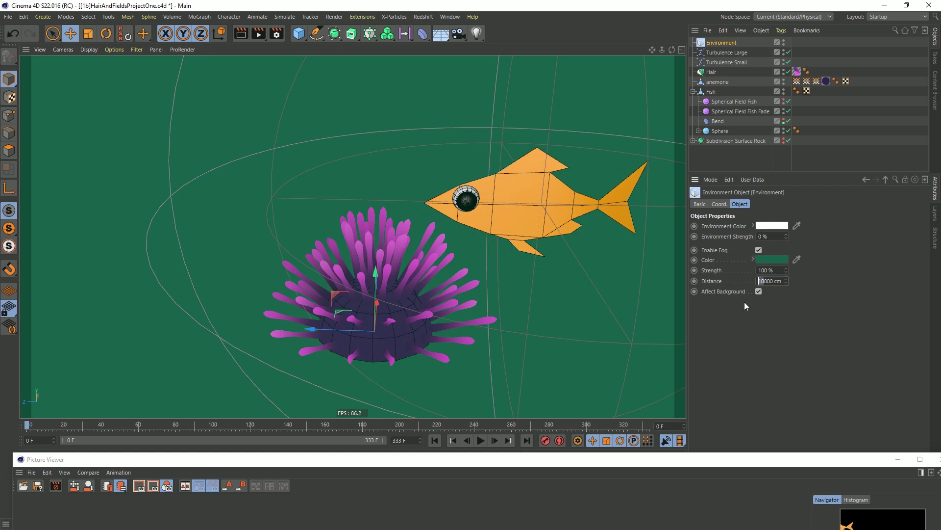
Set the Environment fog distance to 2000 cm and frame the anemone and the fish's head more closely
text(1)
key(Return)
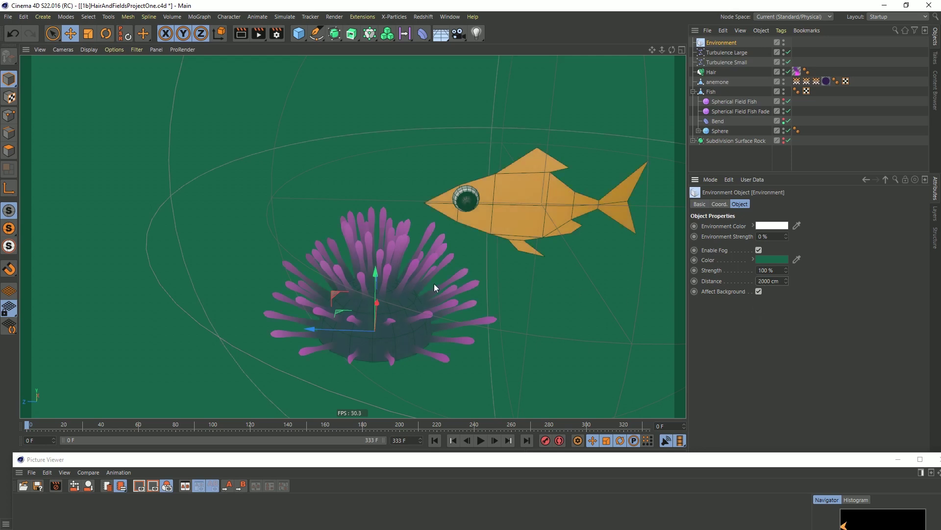
alt+right_drag(434, 283, 482, 276)
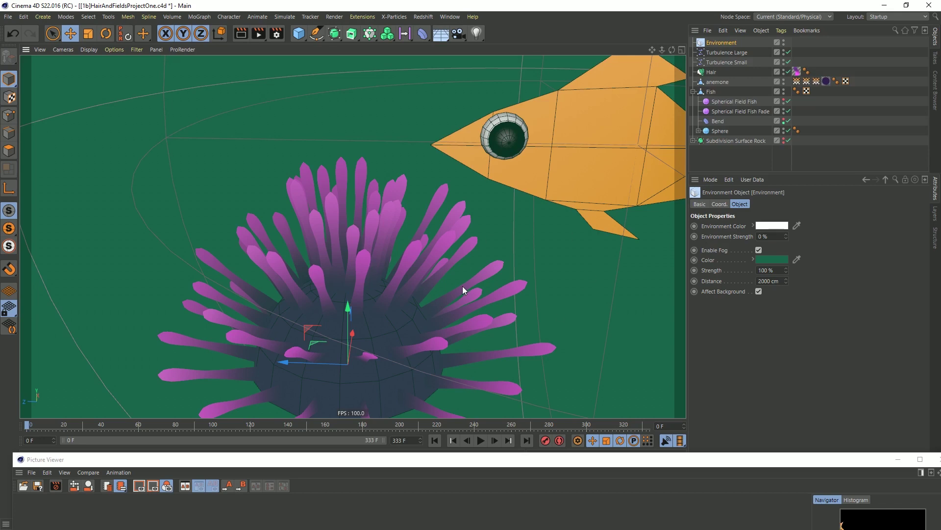
Play back the frames rendered so far in the Picture Viewer, stop the running render and close the viewer
drag(503, 464, 466, 17)
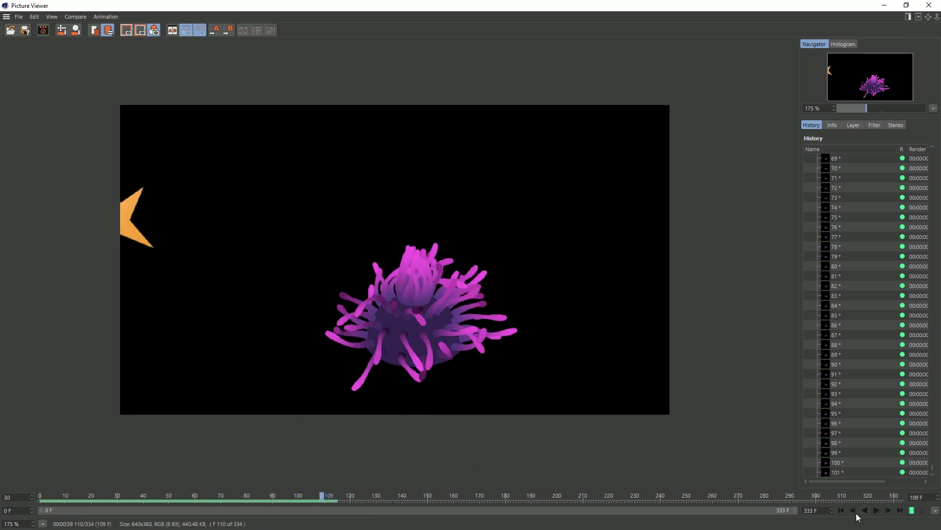
click(878, 511)
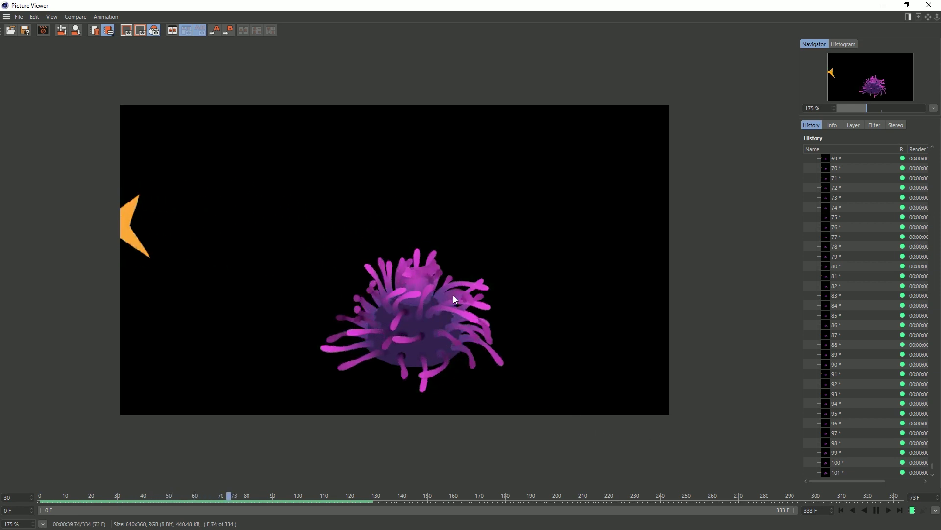
click(877, 510)
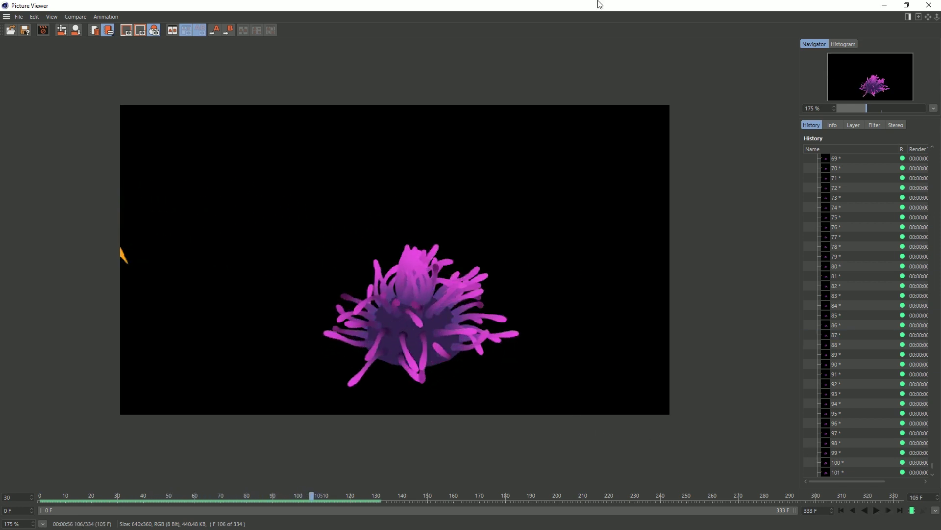
click(922, 7)
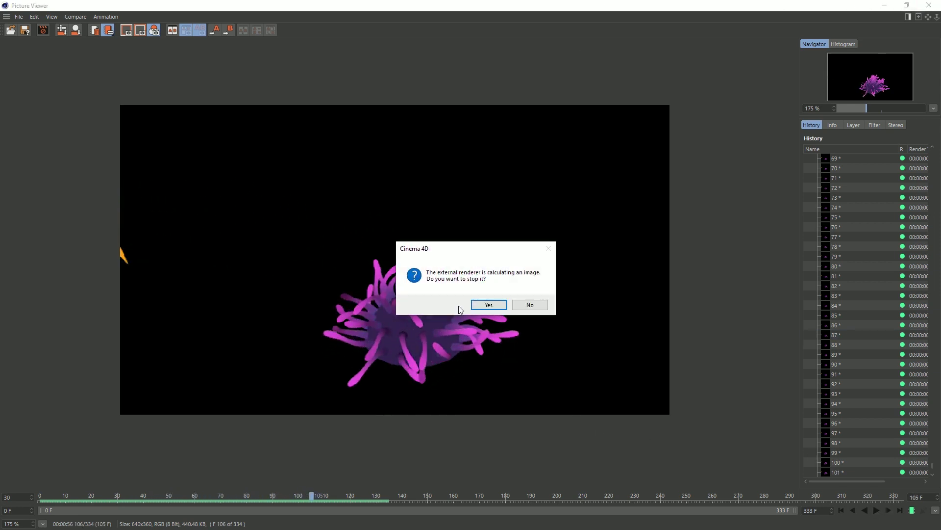
click(473, 306)
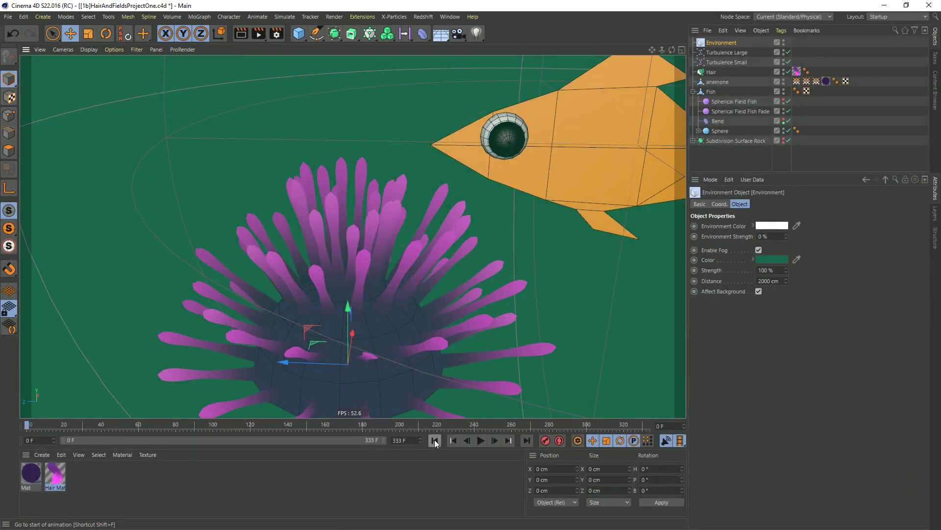
Examine the fields of the anemone's Fish2 and Fish3 vertex maps and how Hair Mat's Scale channel affects the tentacles
click(806, 81)
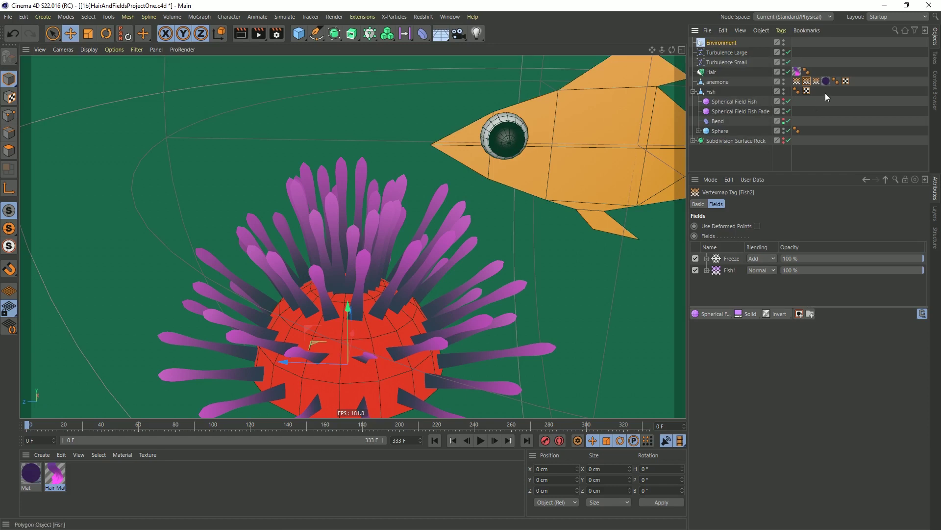
click(816, 81)
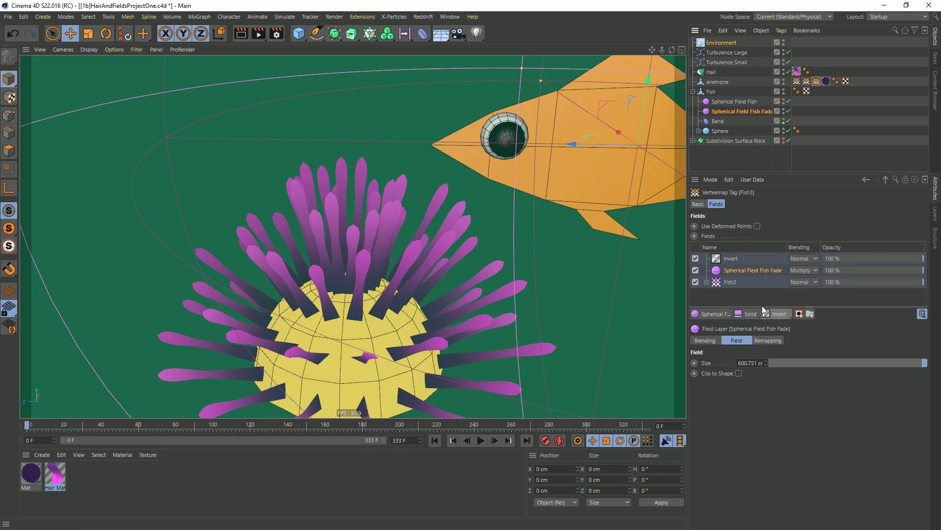
click(49, 475)
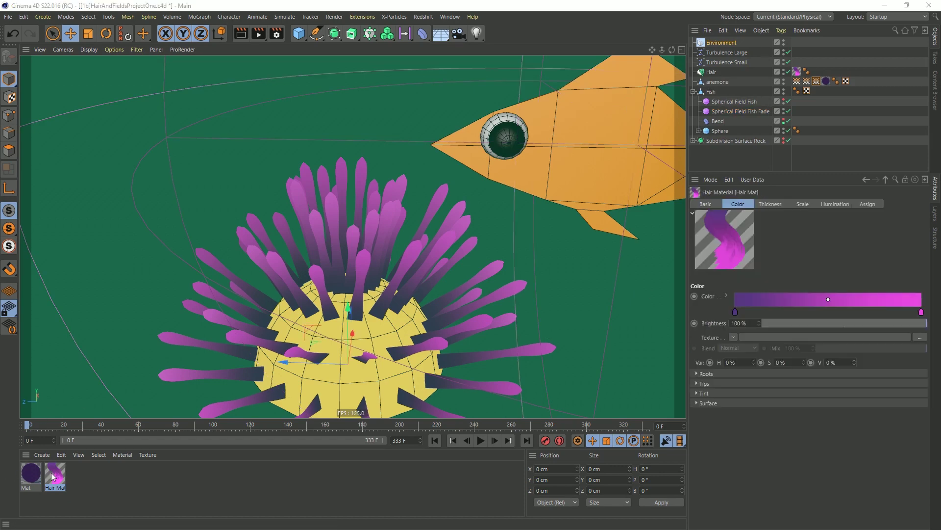
double_click(55, 474)
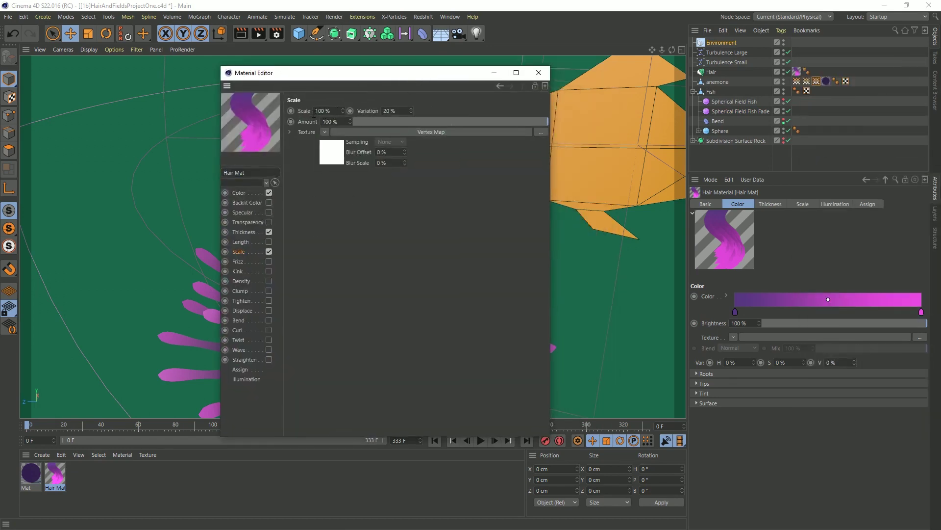
drag(342, 112, 341, 114)
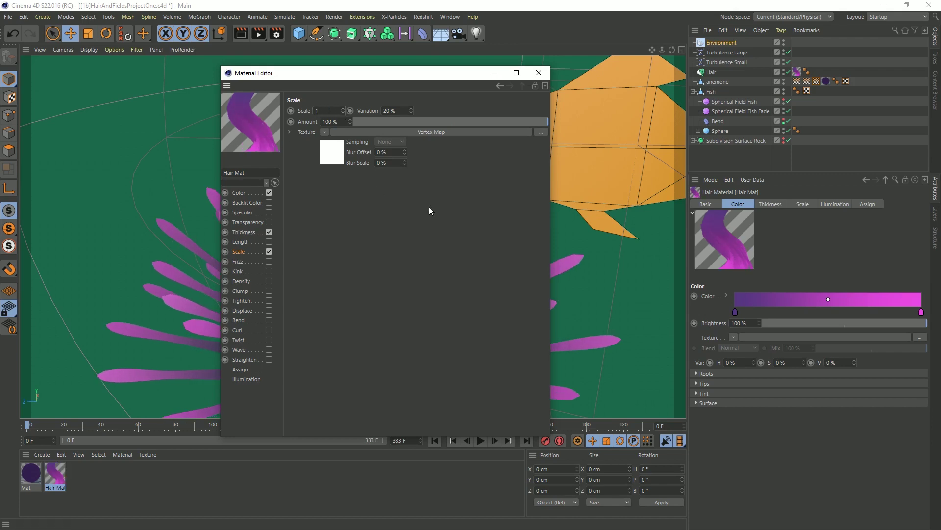
key(Return)
click(539, 73)
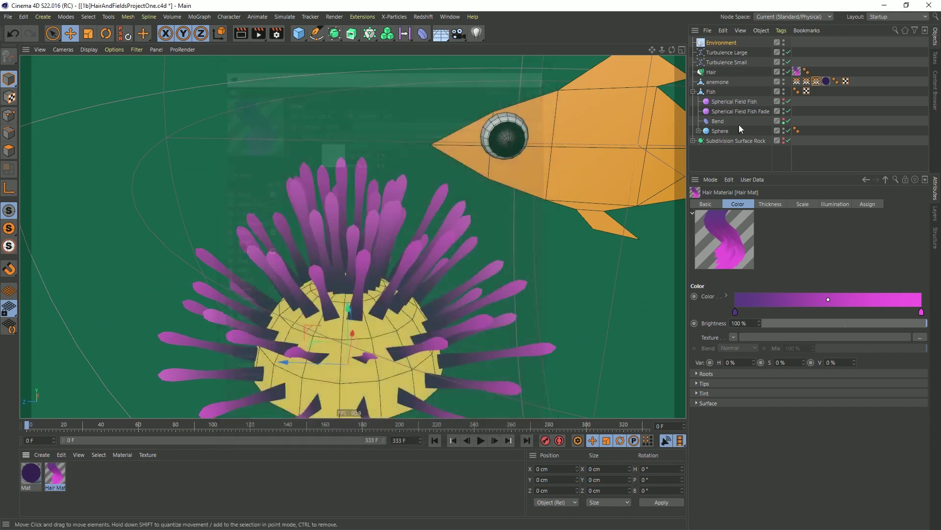
click(818, 81)
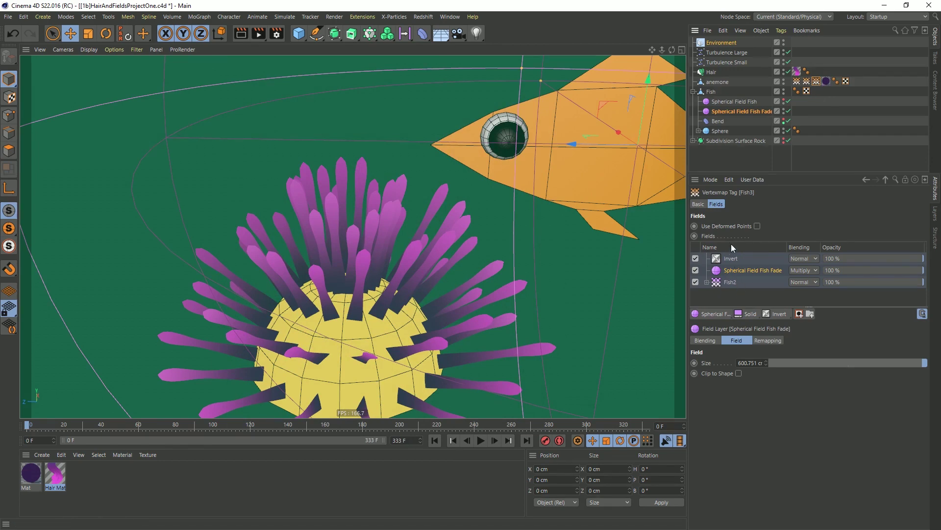
click(773, 314)
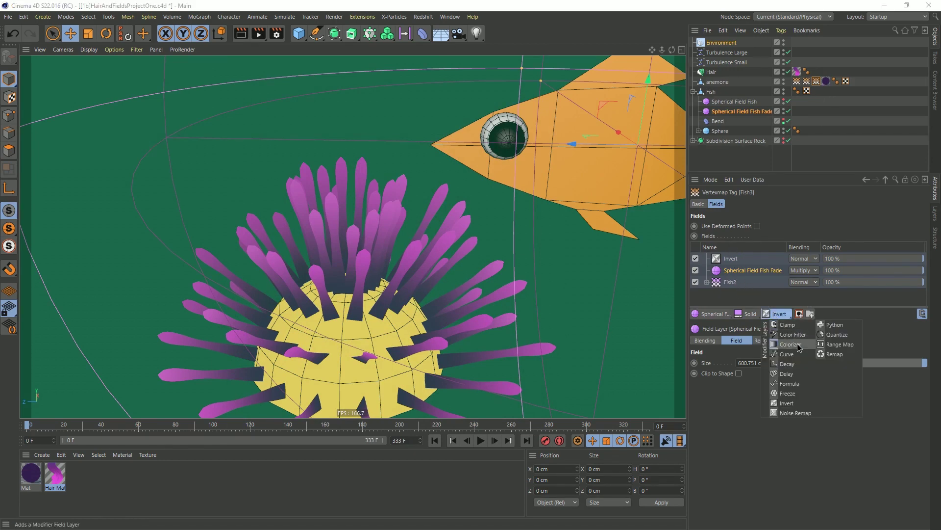
click(794, 374)
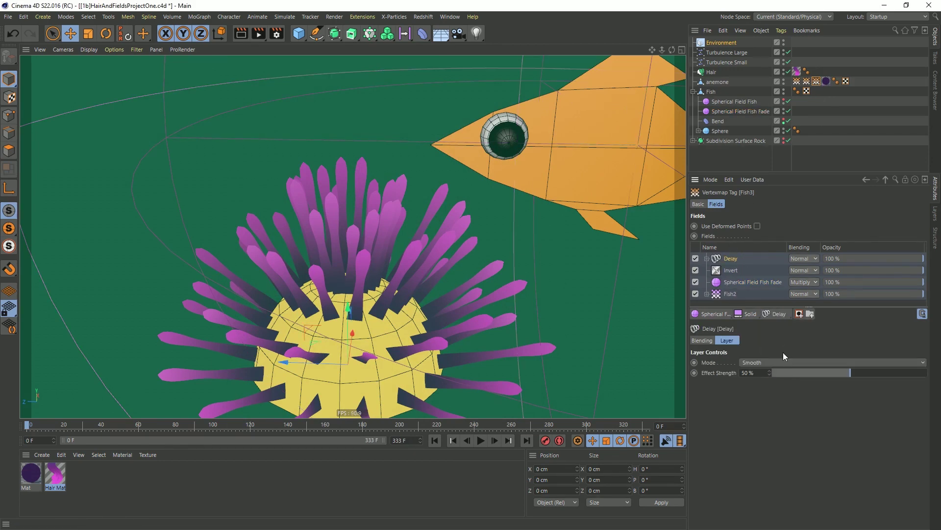
key(ctrl+z)
Add a Delay modifier layer to the Fish3 vertex map, using Spring mode and an effect strength of 71 %
click(777, 313)
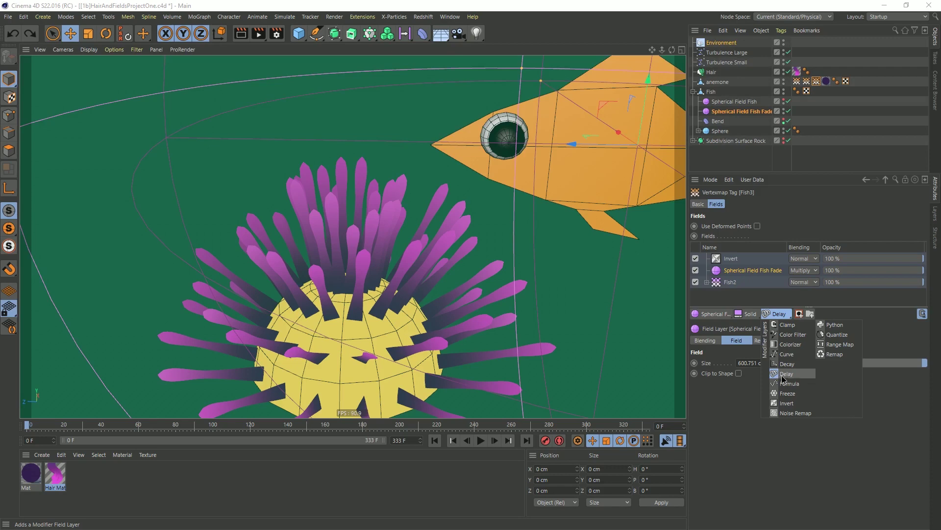
click(791, 374)
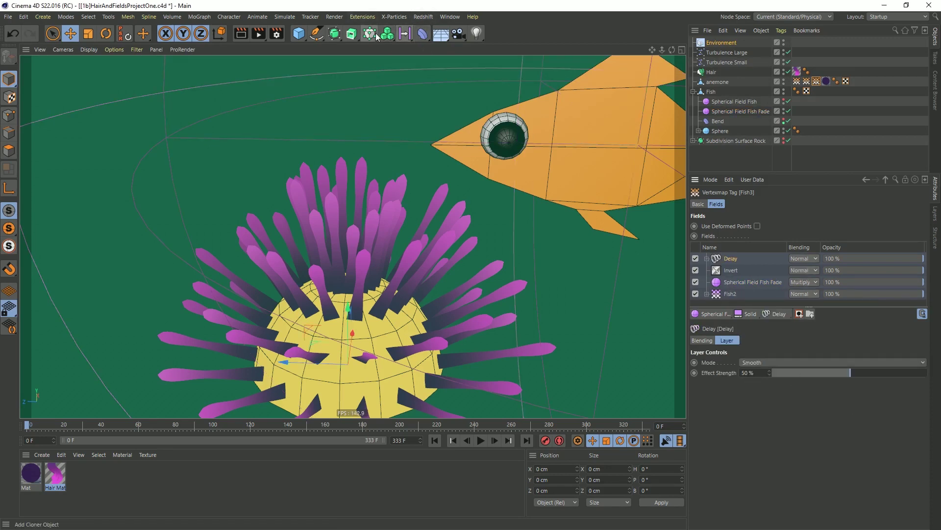
click(375, 33)
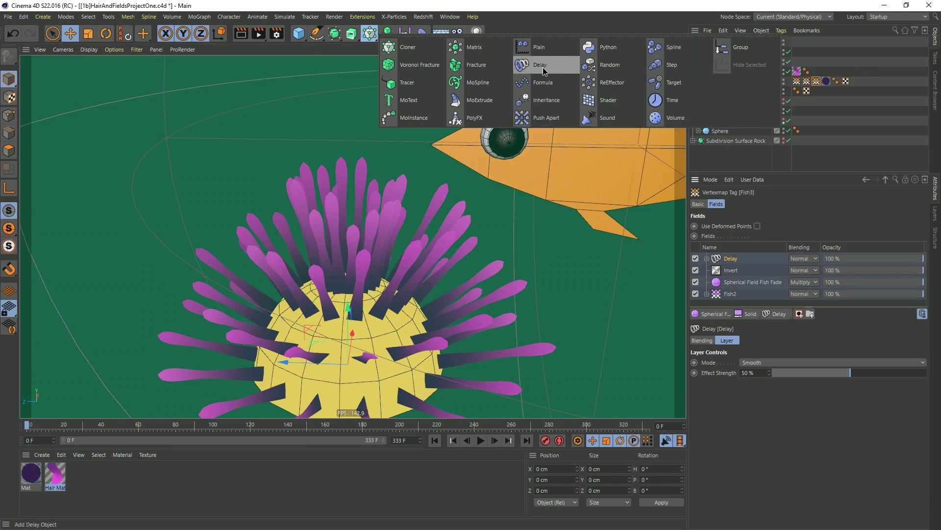
click(755, 362)
click(759, 394)
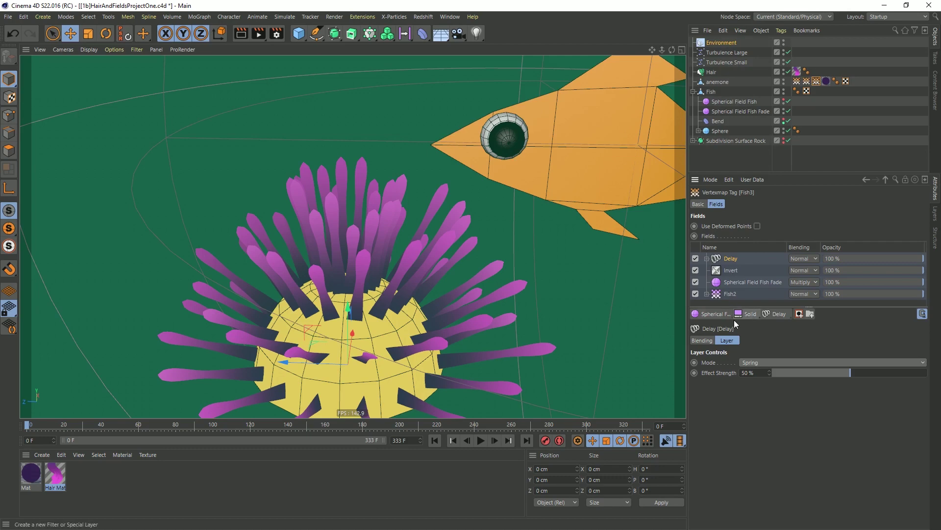
drag(867, 373, 883, 372)
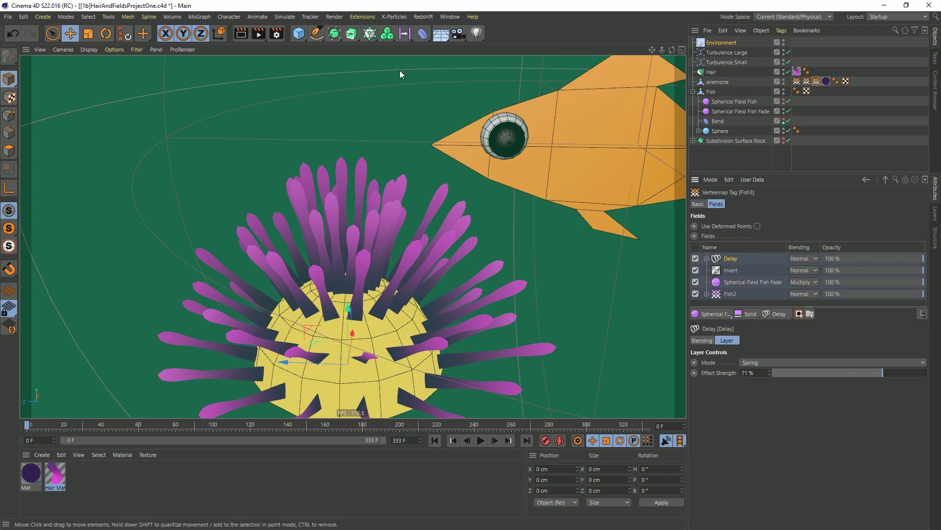
Render the animation to the Picture Viewer without saving to file and play back the finished frames
click(258, 35)
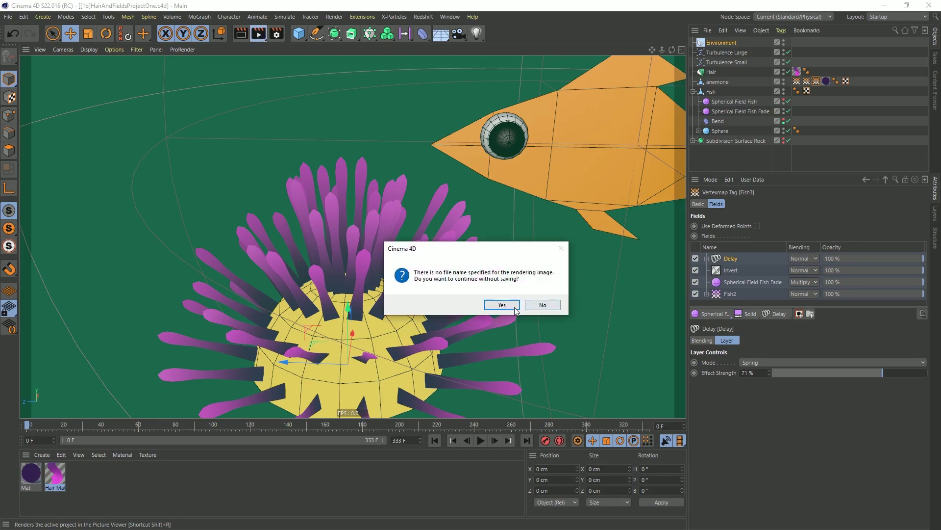
click(505, 305)
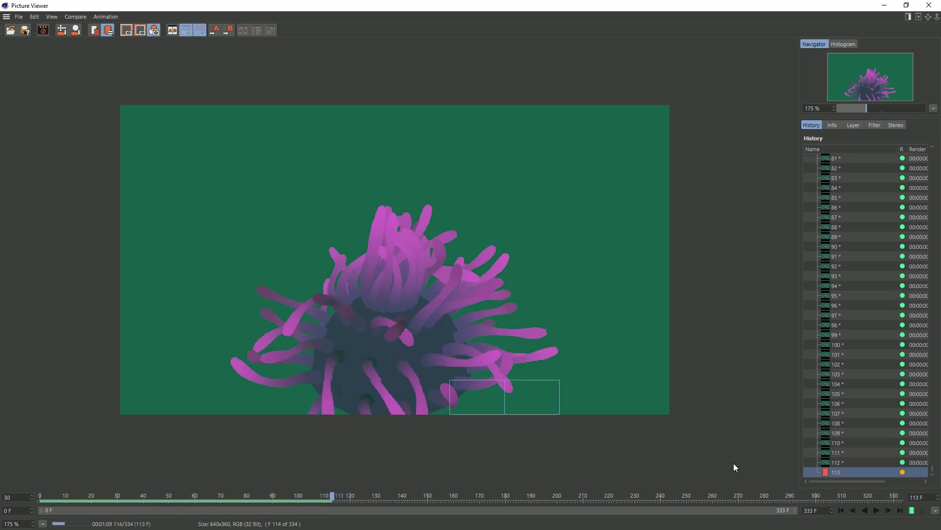
click(878, 511)
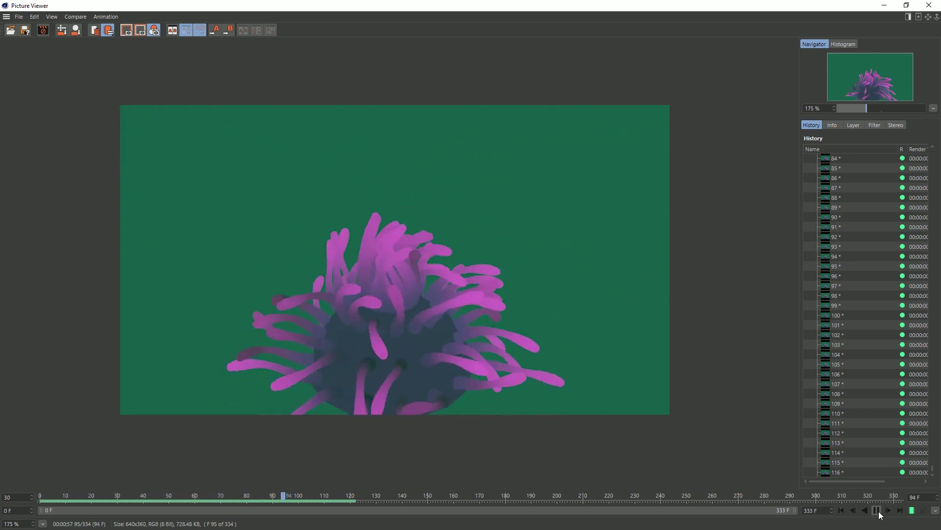
click(842, 510)
click(876, 510)
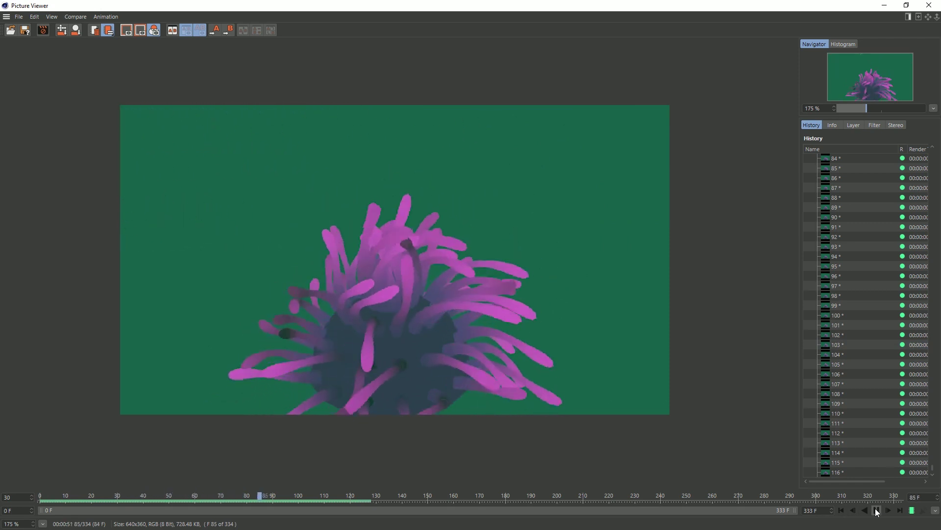
Stop the running render and close the Picture Viewer
click(44, 31)
click(489, 305)
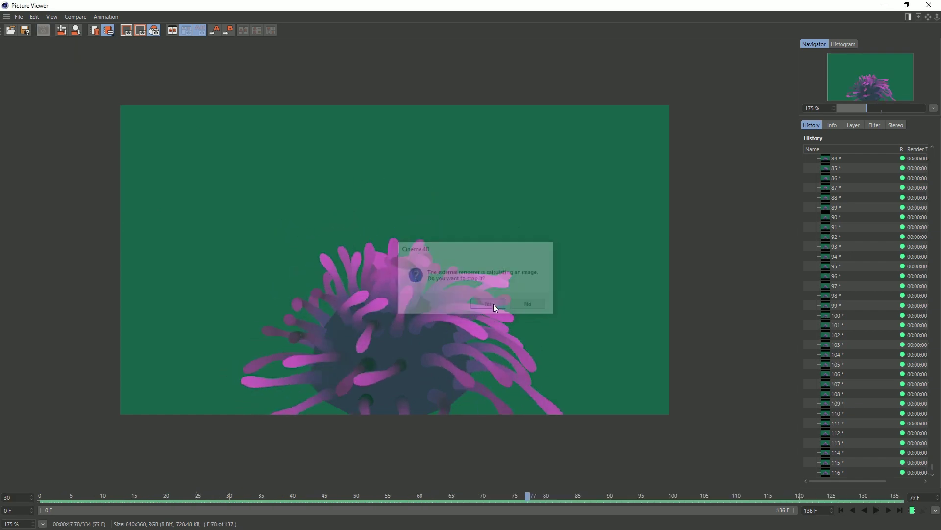
click(929, 6)
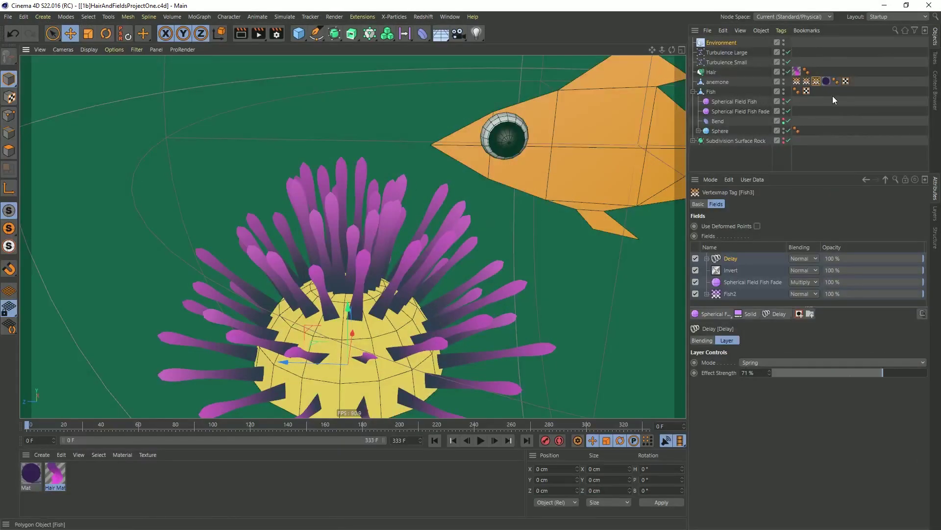
Review the available modes of the Fish3 vertex map's Delay layer, keeping Spring
click(816, 83)
click(764, 363)
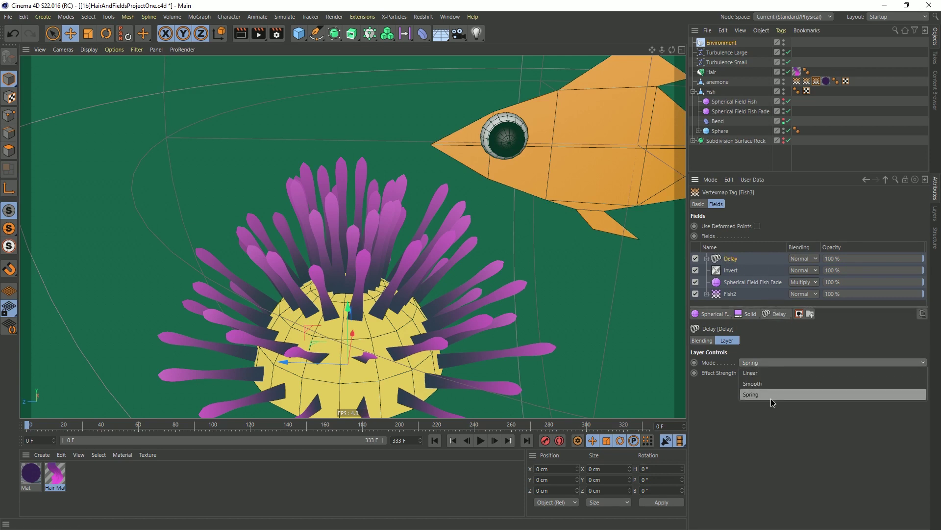
click(779, 329)
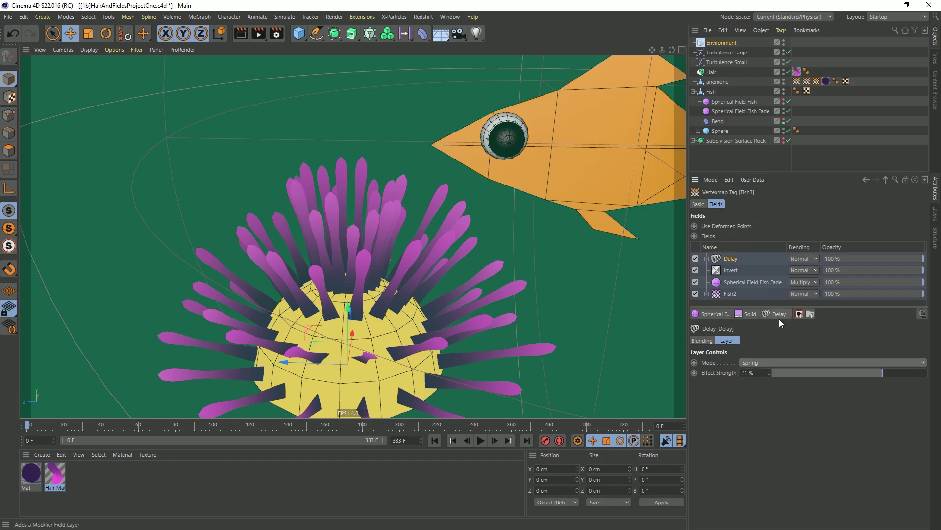
click(779, 321)
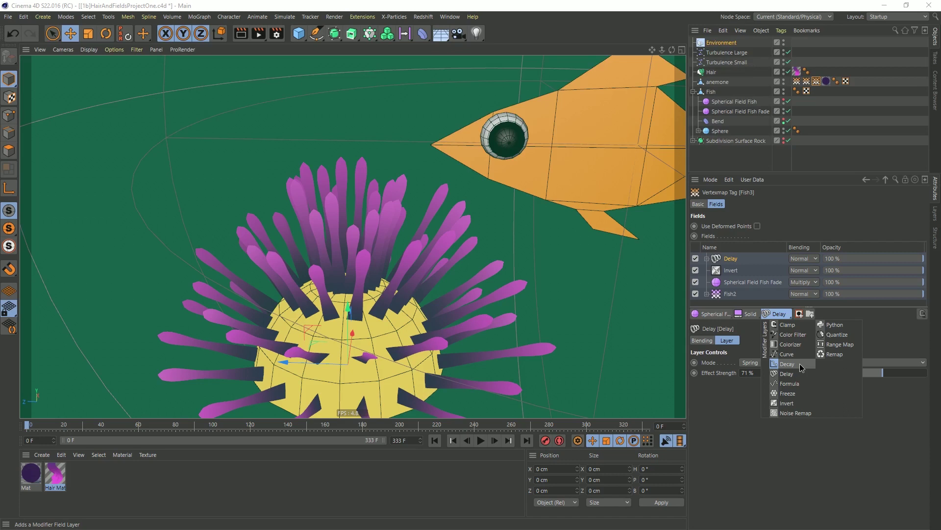
click(898, 333)
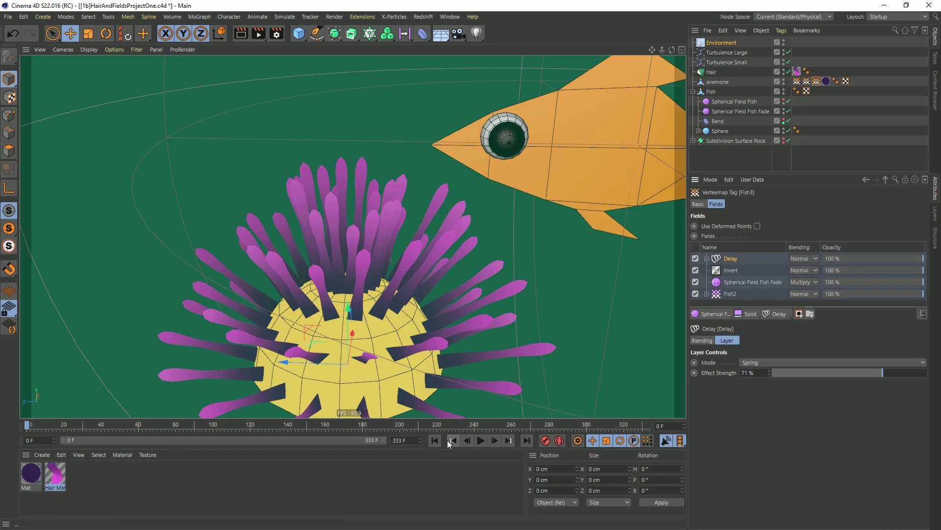
alt+drag(375, 339, 395, 316)
alt+right_drag(395, 316, 364, 321)
alt+drag(364, 321, 355, 321)
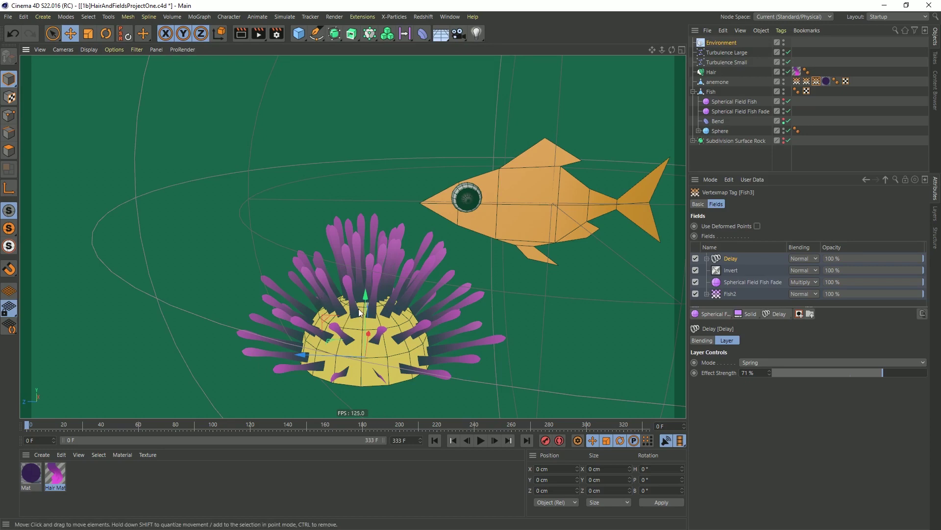
alt+right_drag(364, 319, 396, 320)
alt+drag(396, 319, 398, 314)
alt+middle_drag(398, 314, 403, 280)
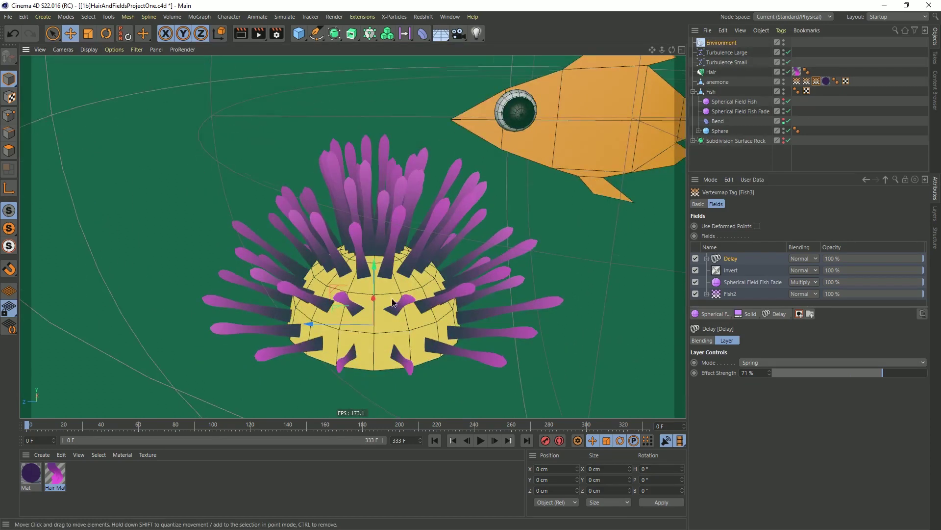
alt+drag(403, 280, 415, 282)
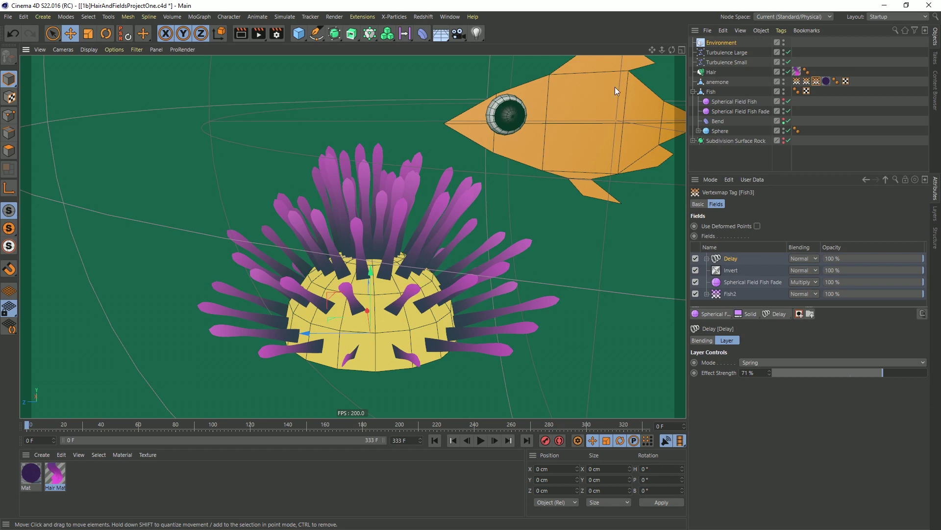
Add a Vertex Color tag to the anemone, place it after the vertex maps, and enable Use Fields
click(718, 82)
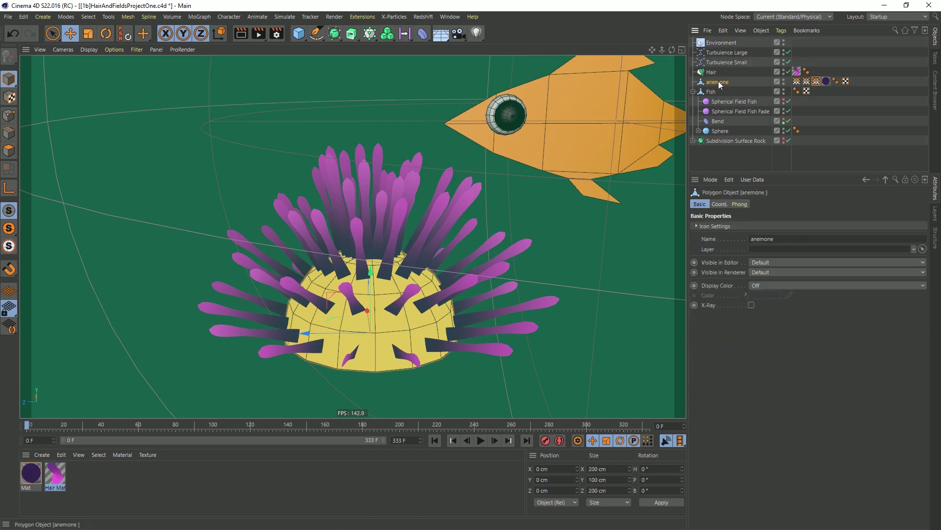
right_click(717, 82)
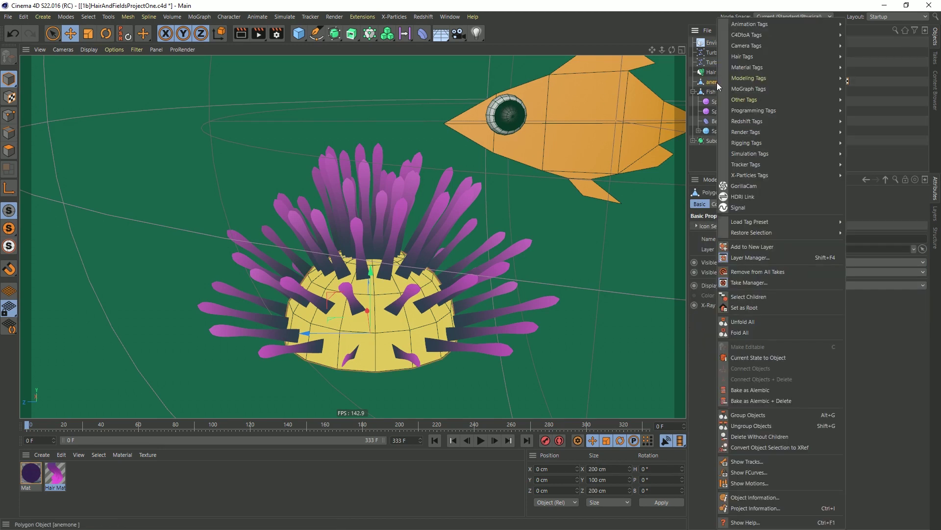
mouse_move(740, 100)
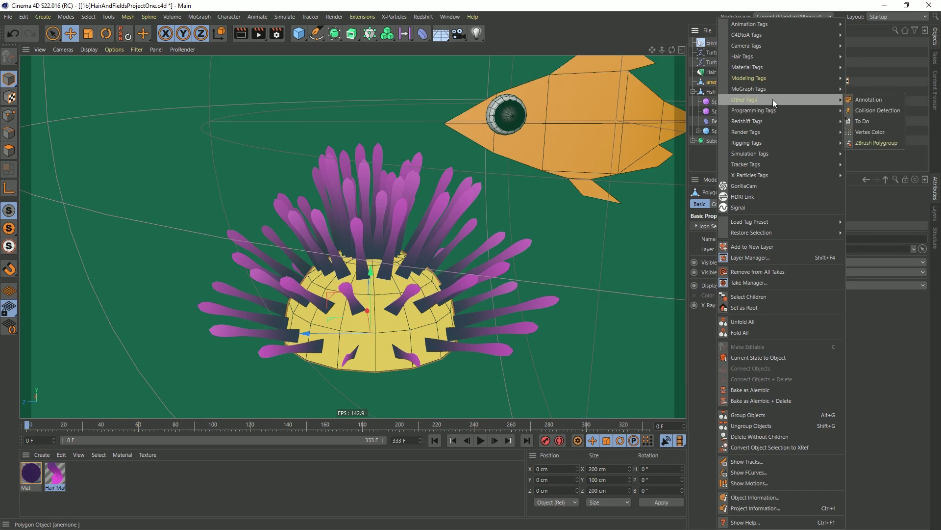
click(875, 133)
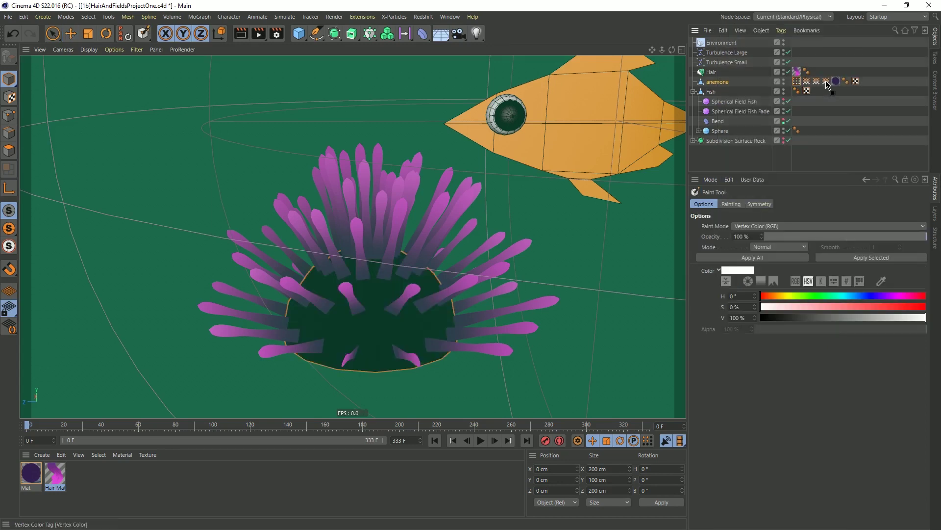
click(826, 82)
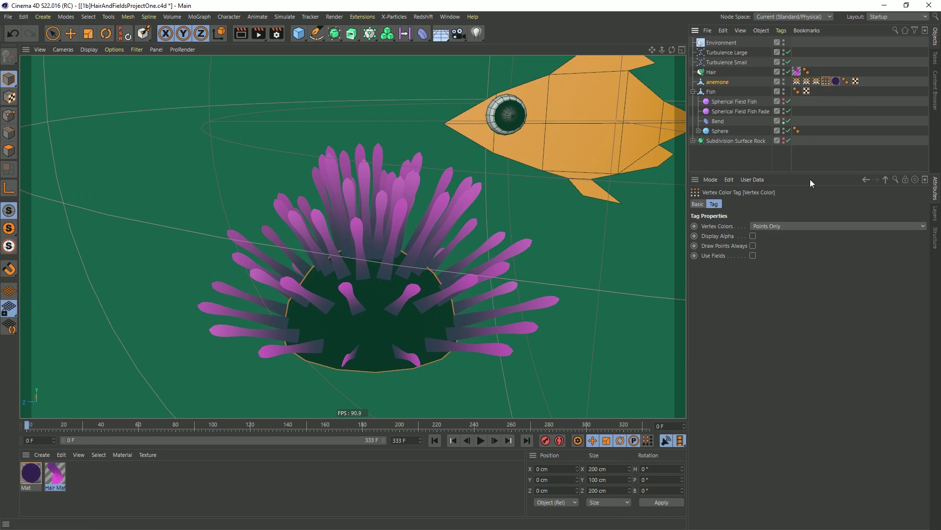
click(752, 256)
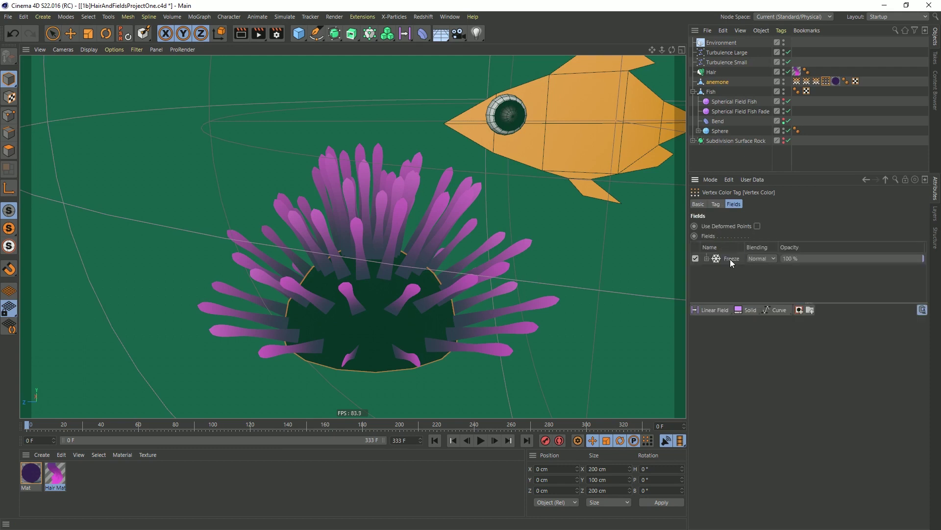
Replace the Freeze layer in the Vertex Color tag's fields with the Fish3 vertex map
click(731, 259)
key(Delete)
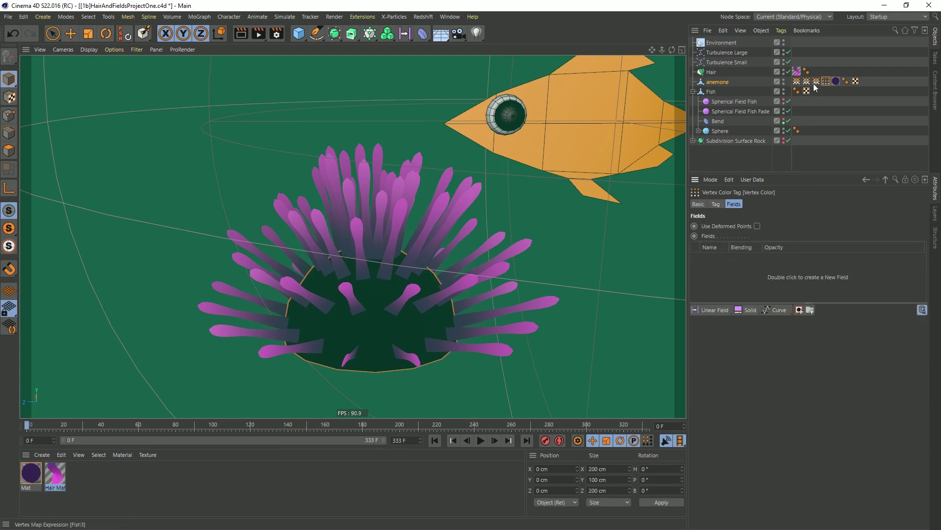
drag(817, 81, 734, 279)
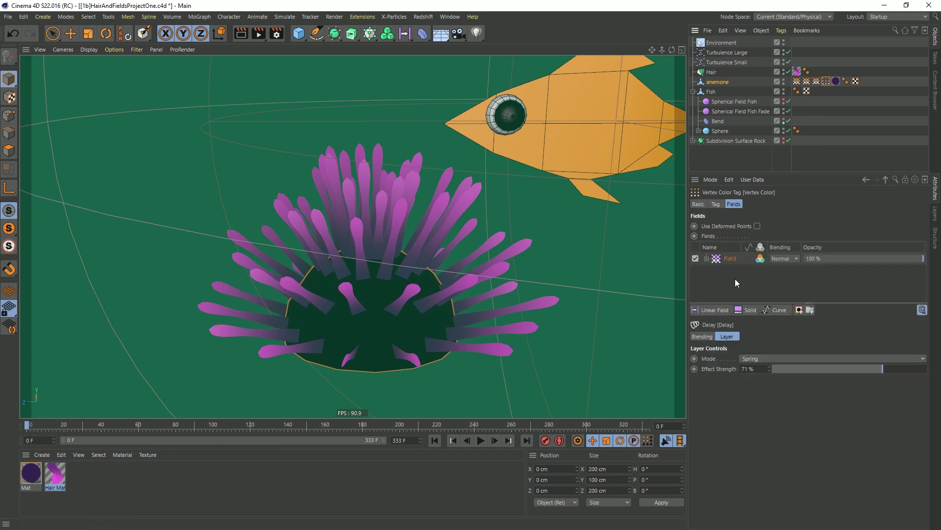
Enable remapping on the Fish3 field layer and set its Color Remap mode to Gradient
click(726, 260)
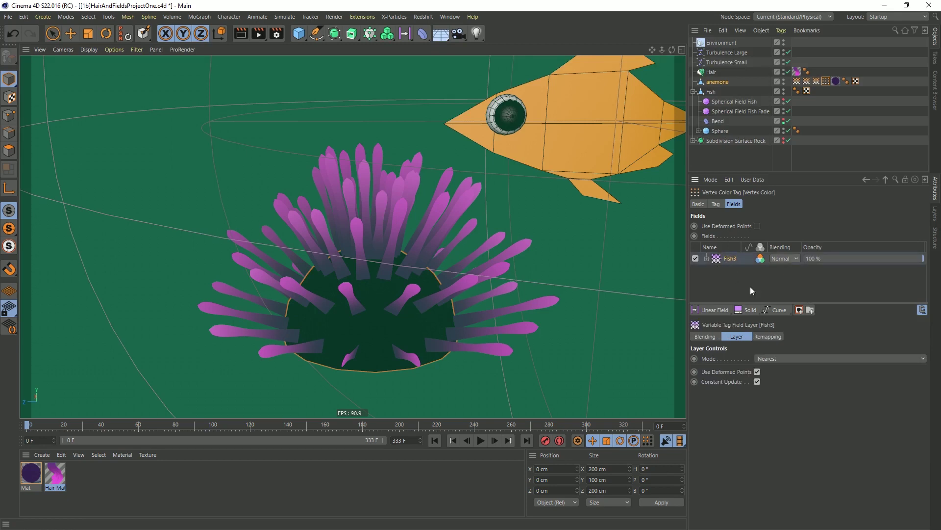
click(774, 337)
click(751, 358)
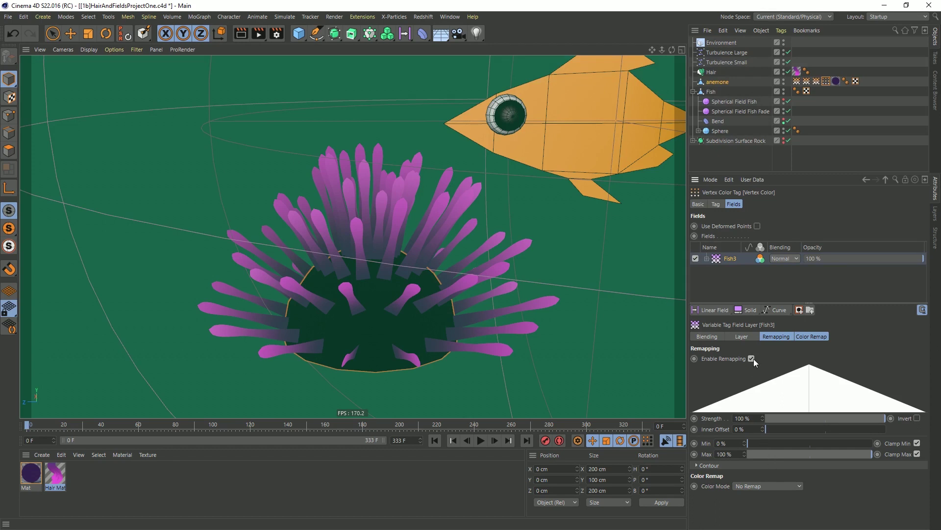
click(807, 336)
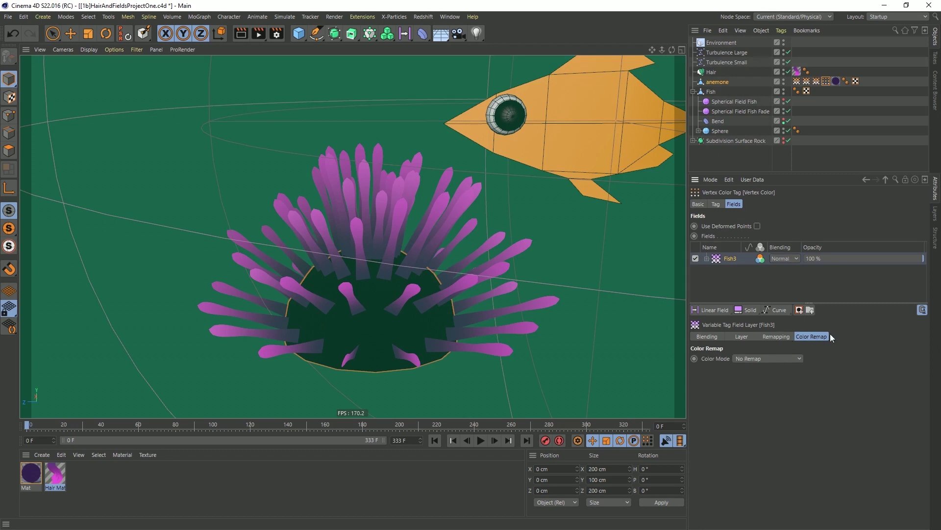
click(772, 358)
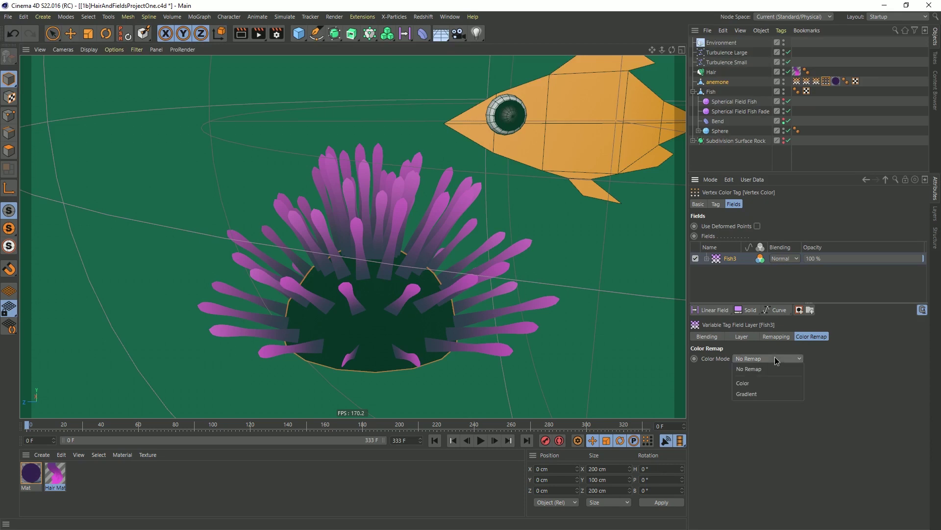
click(754, 392)
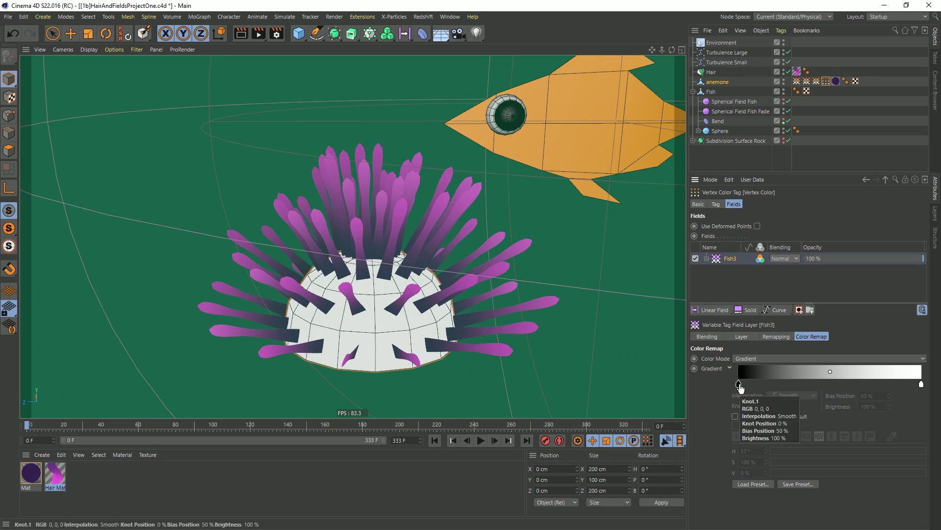
Color the gradient's 100 % knot purple with H 288°, S 75 % and V 100 %
click(921, 387)
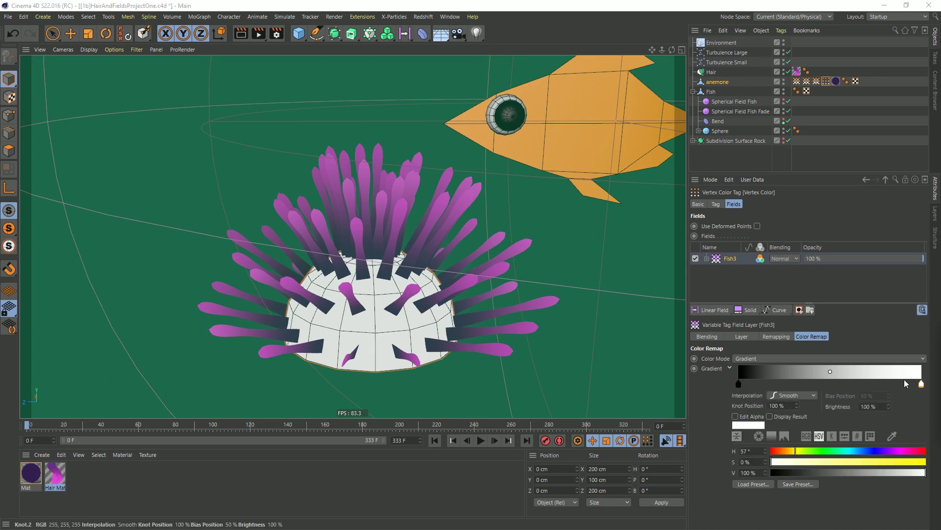
double_click(922, 385)
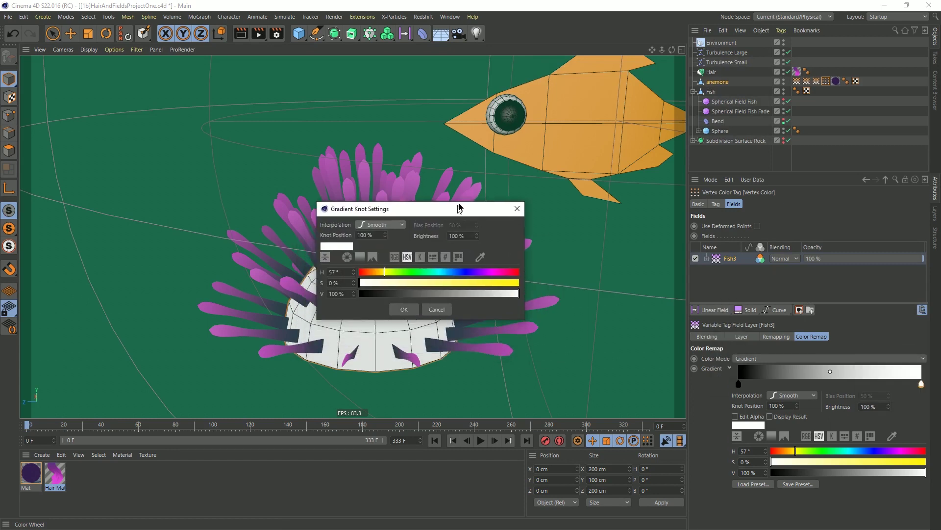
click(491, 266)
mouse_move(491, 268)
mouse_down()
mouse_move(521, 279)
mouse_move(482, 279)
mouse_up()
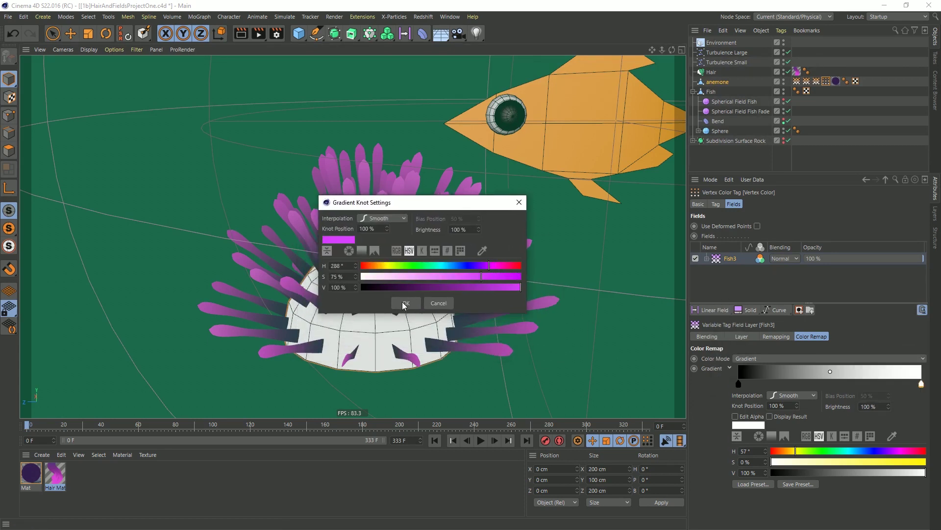
click(406, 303)
Color the gradient's 0 % knot lime green with H 87°, S 87 % and V 98 %
double_click(739, 384)
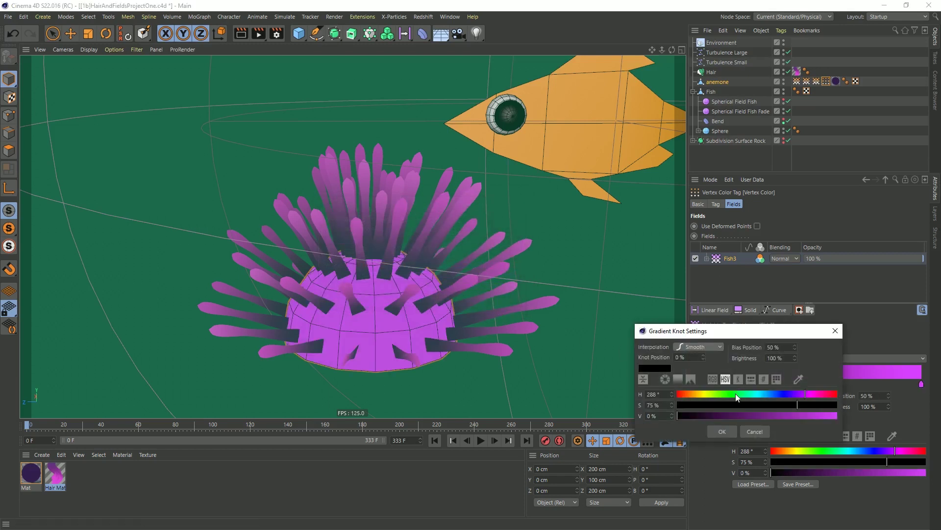
click(717, 395)
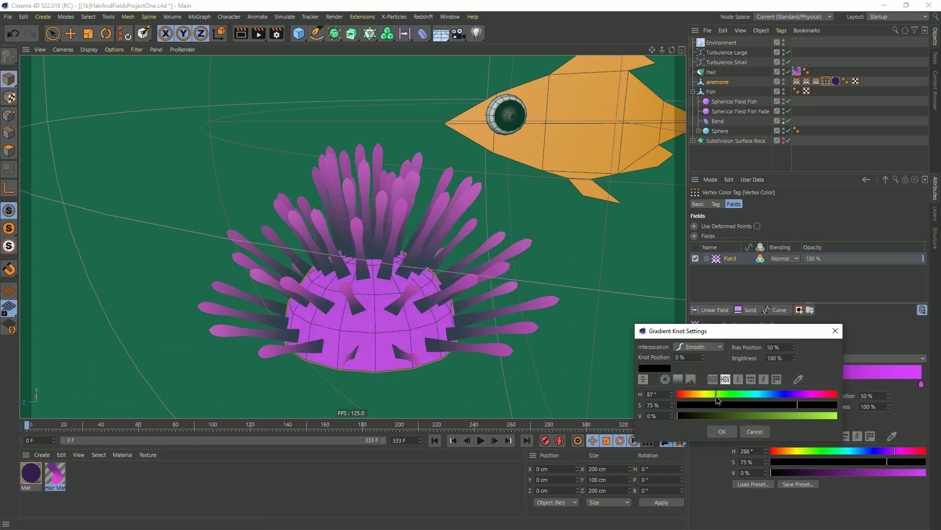
drag(805, 416, 832, 416)
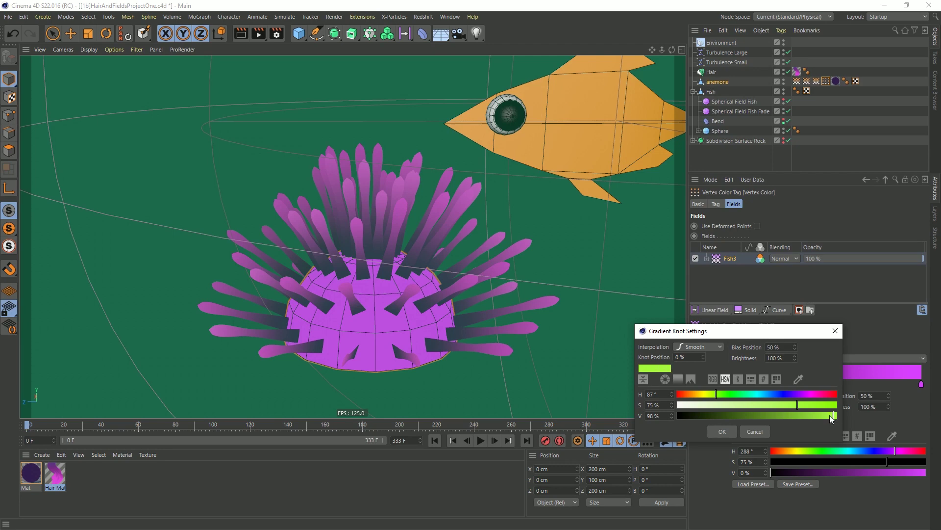
click(730, 430)
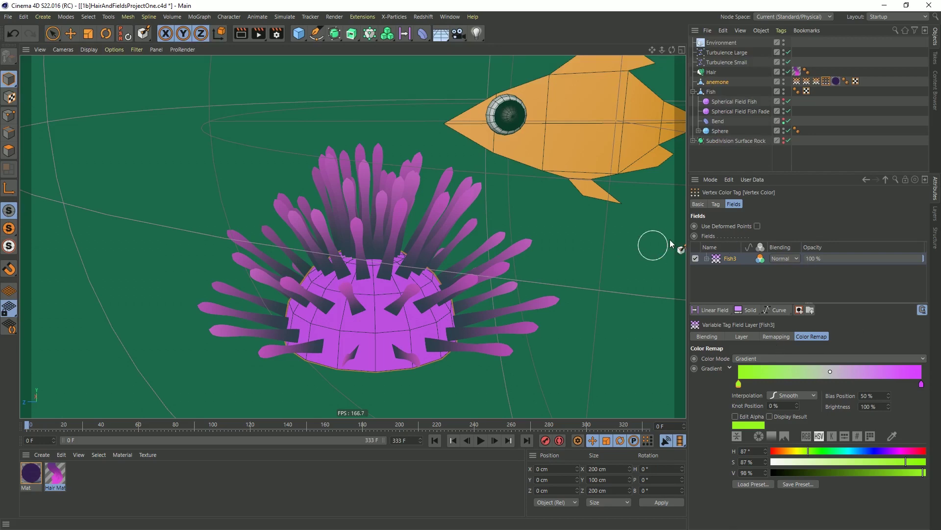
Play the animation to frame 25 and try different Inner Offset and Max remapping values on the Fish3 layer
click(481, 439)
click(481, 440)
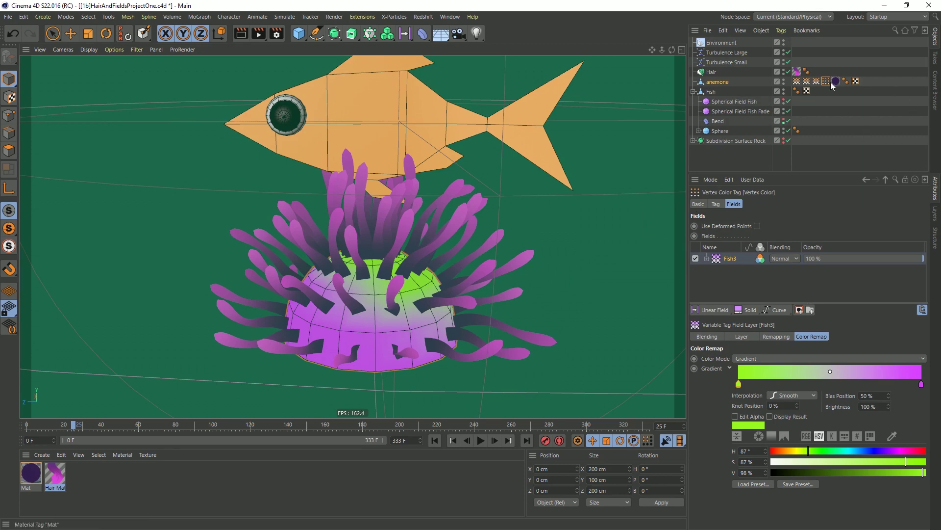
click(776, 337)
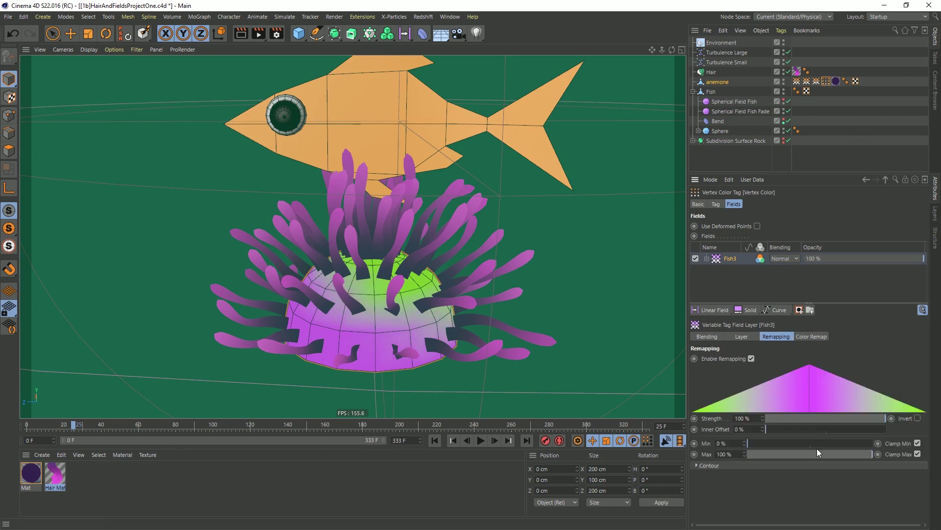
drag(767, 429, 745, 431)
drag(819, 454, 870, 453)
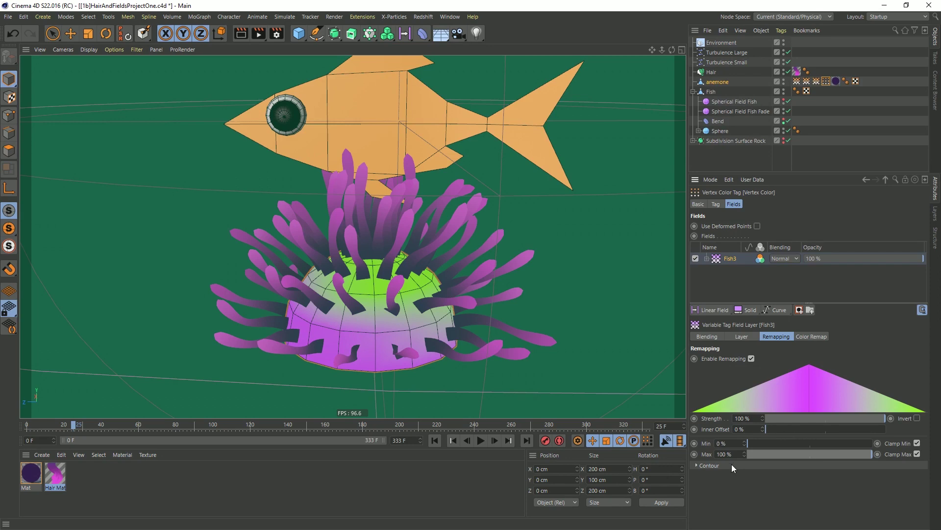
Set the Fish3 layer's Contour Mode to Curve, bend the spline so it rises steeply near its end, and return to frame 0
click(705, 467)
click(769, 488)
click(758, 482)
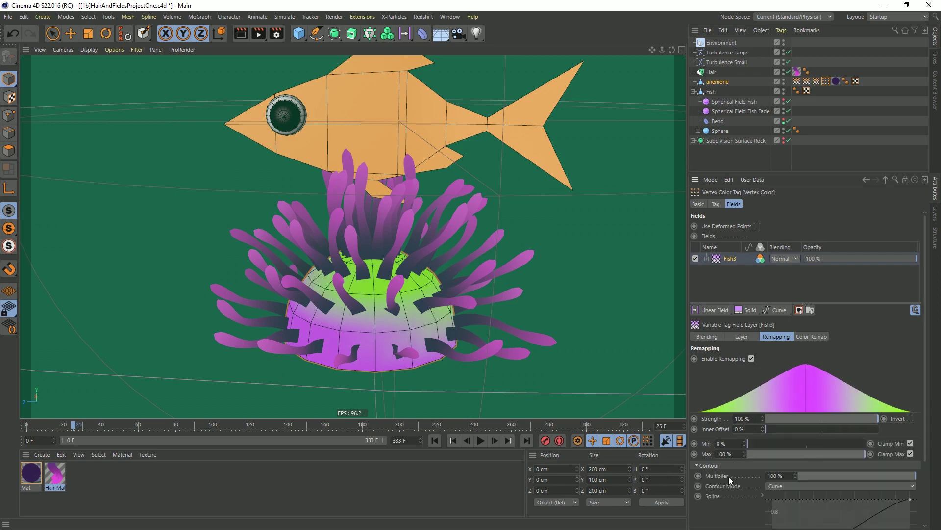
scroll(729, 476, down, 4)
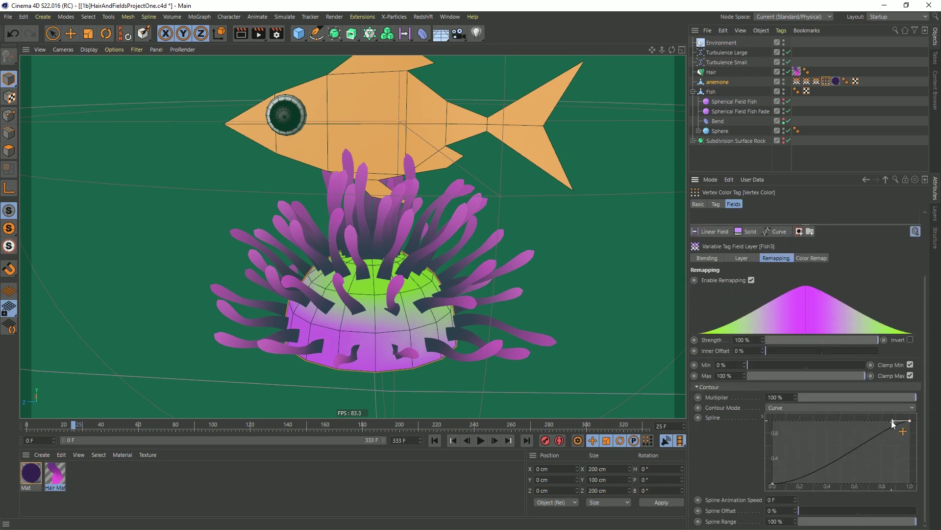
drag(891, 423, 806, 480)
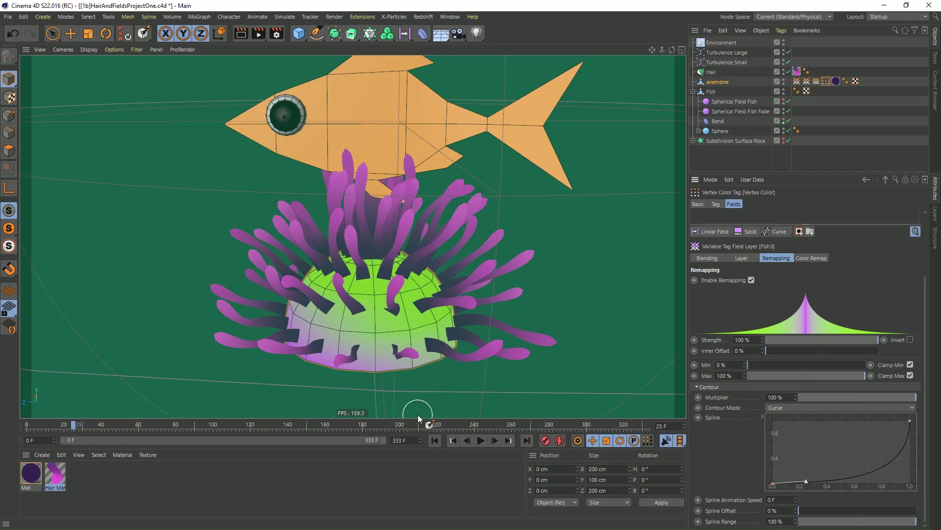
click(434, 440)
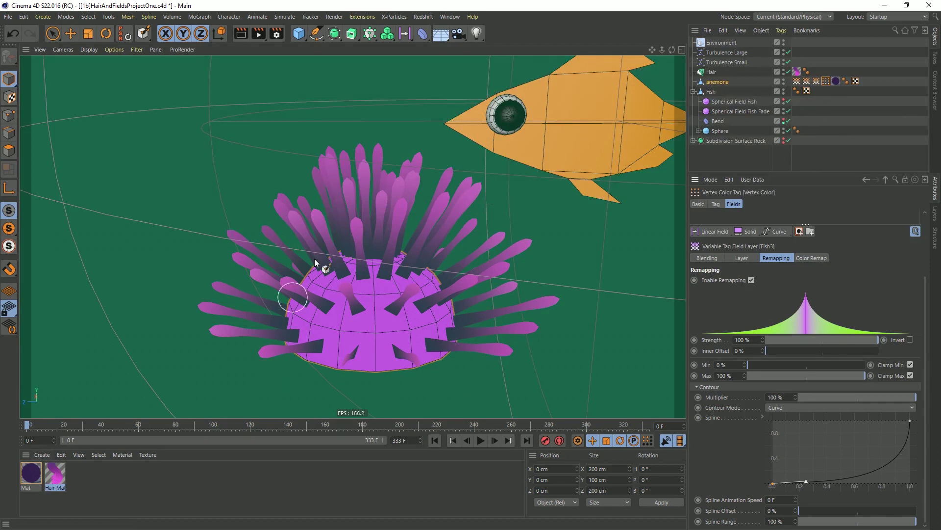
Open the Hair Mat material's Color channel and load a Vertex Map shader as the Roots texture
drag(58, 479, 219, 406)
double_click(55, 474)
drag(608, 32, 455, 48)
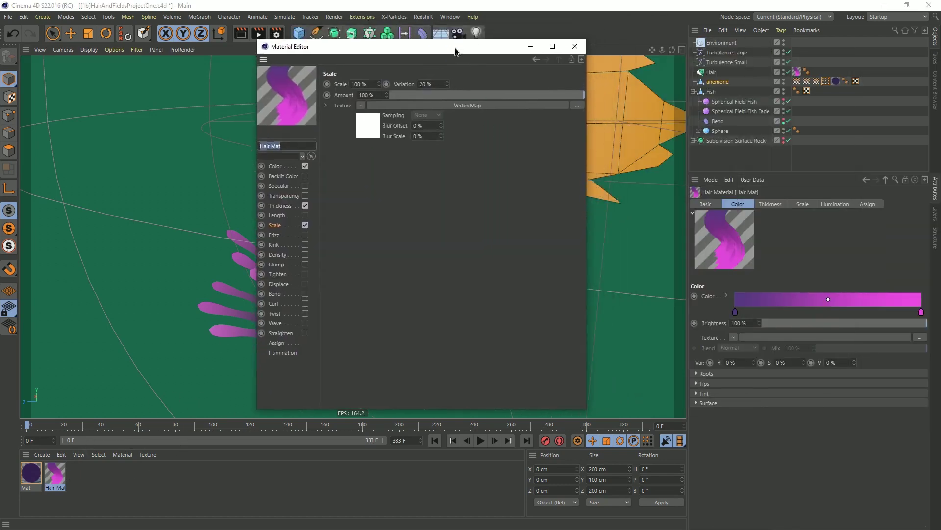
click(276, 166)
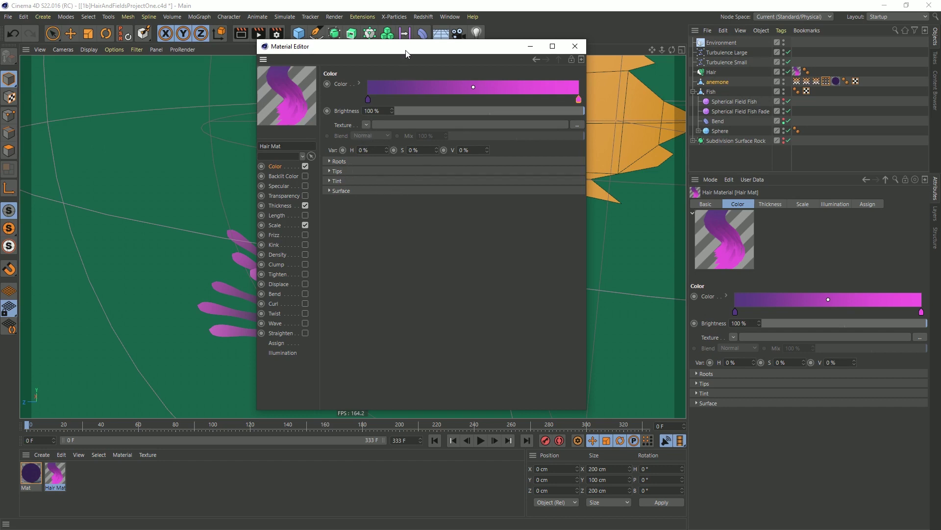
drag(406, 51, 539, 79)
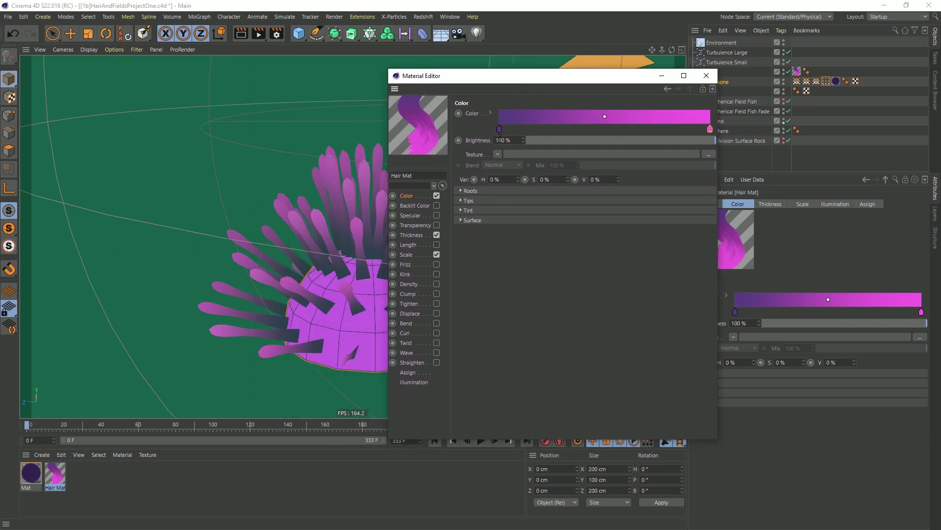
click(470, 191)
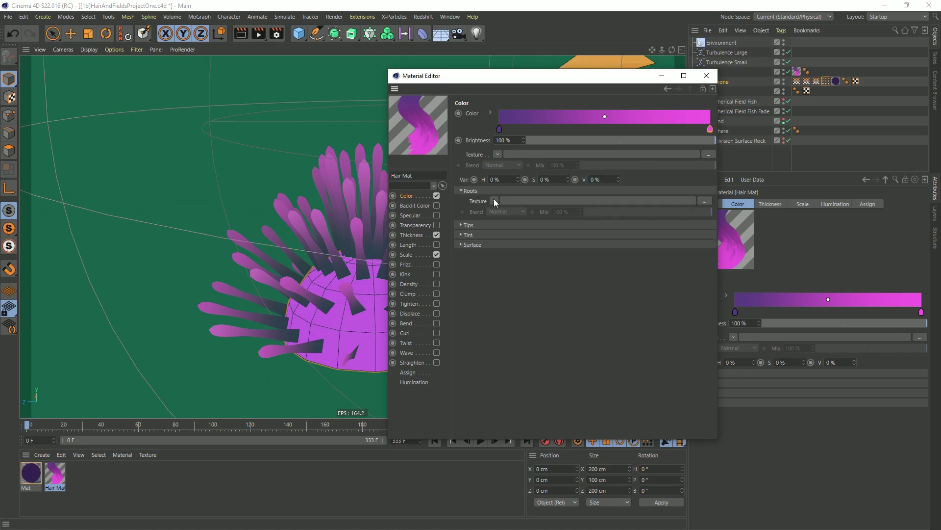
click(494, 201)
mouse_move(523, 398)
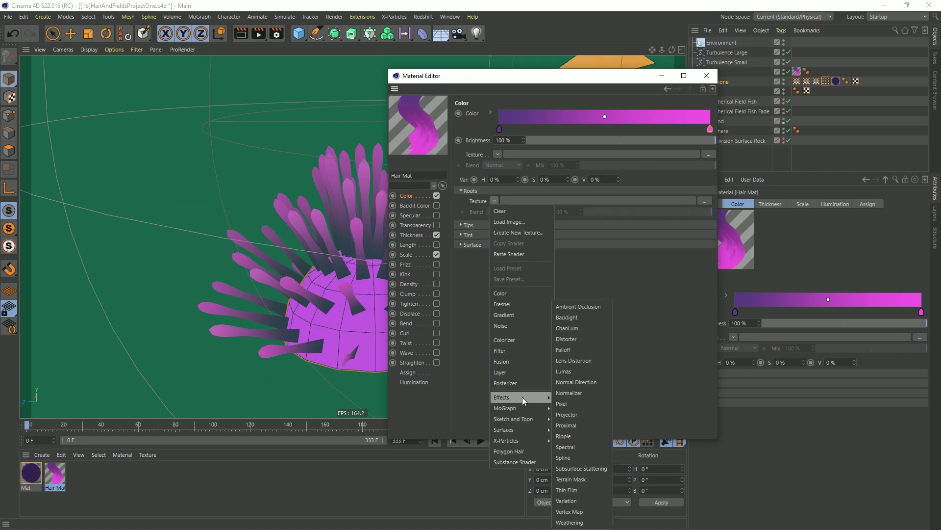
click(571, 511)
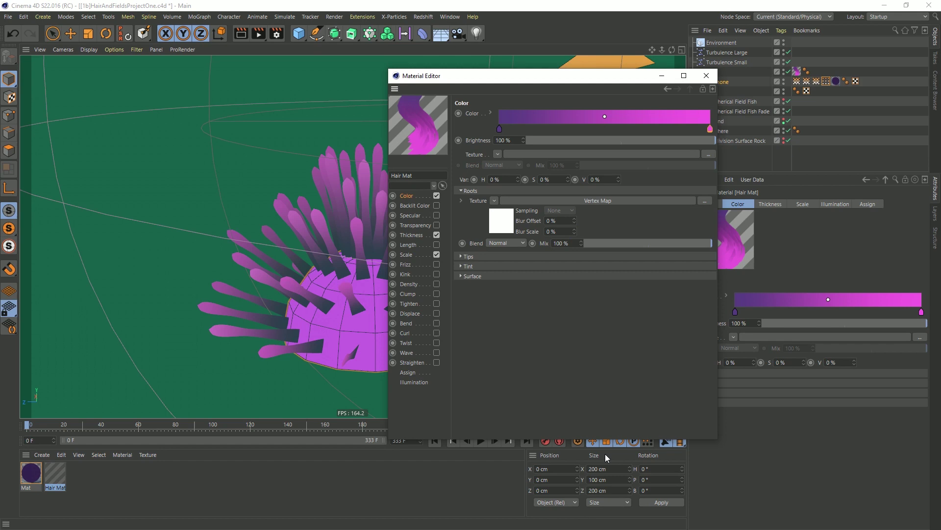
Link the anemone's Vertex Color tag to the Vertex Map shader and return to the hair material's Color settings
click(507, 226)
drag(826, 81, 538, 182)
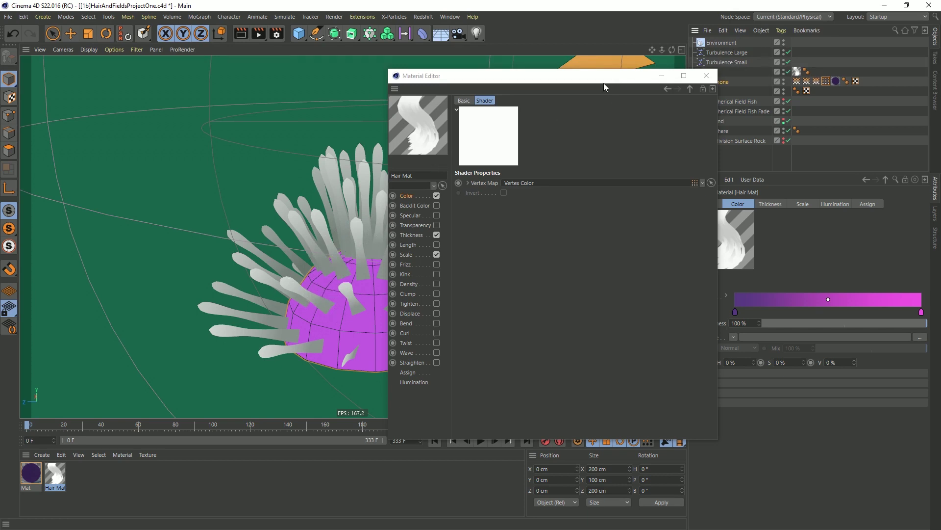
drag(589, 76, 679, 369)
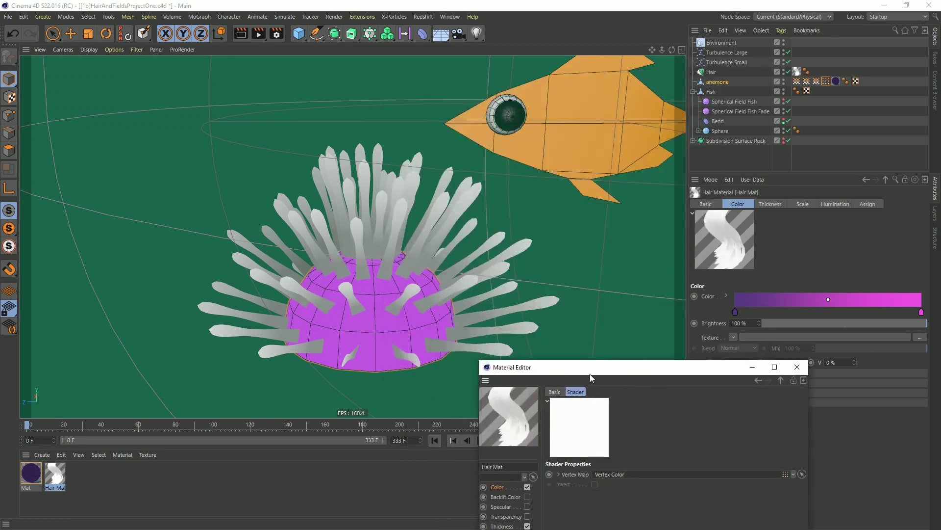
drag(563, 373, 410, 122)
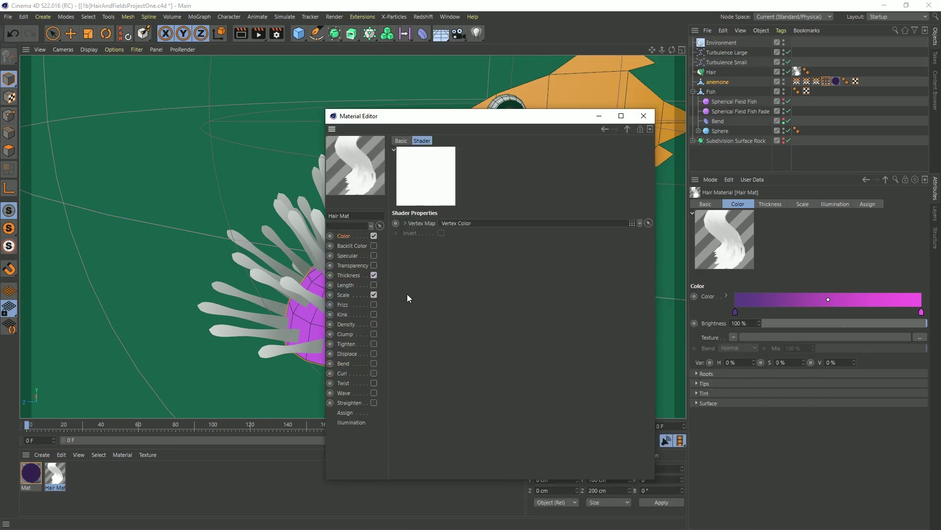
click(627, 129)
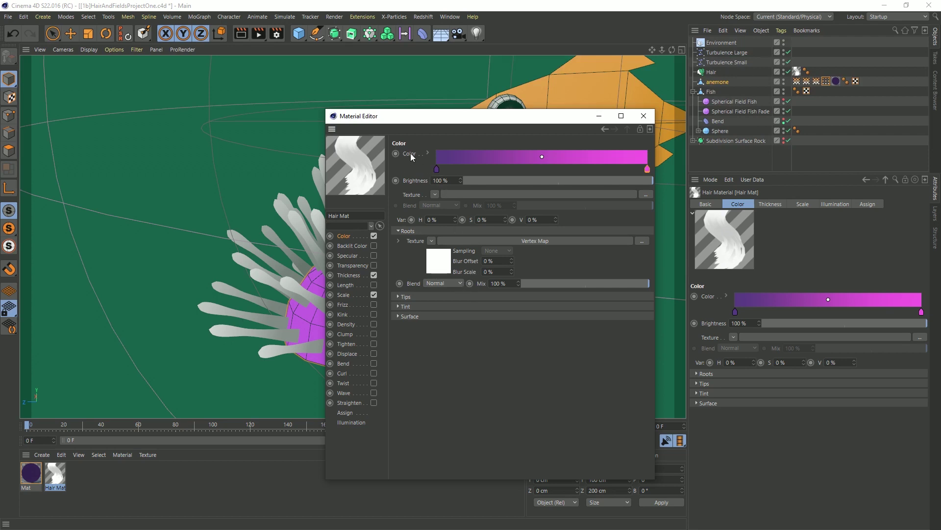
Turn the hair gradient grey, with the 0 % knot at S 0 %, V 29 % and the 100 % knot at S 0 %, V 74 %
double_click(436, 169)
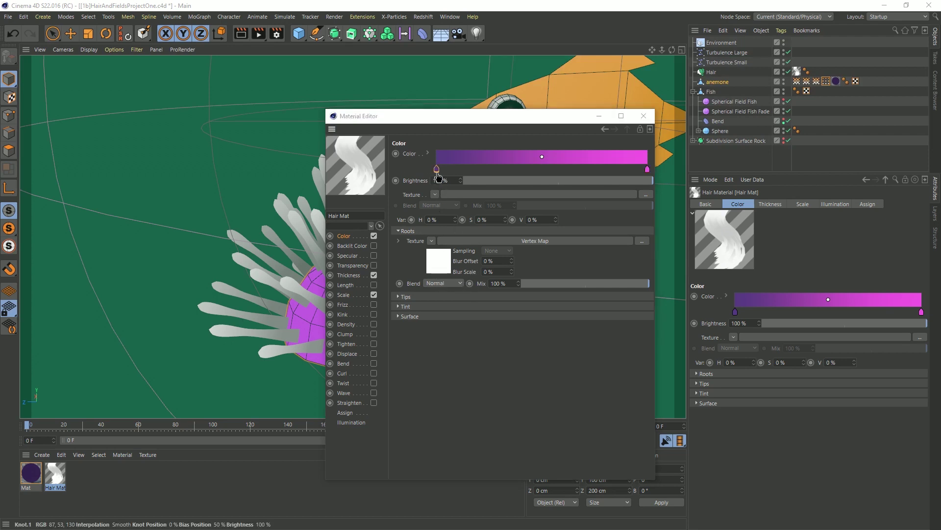
drag(414, 191, 374, 193)
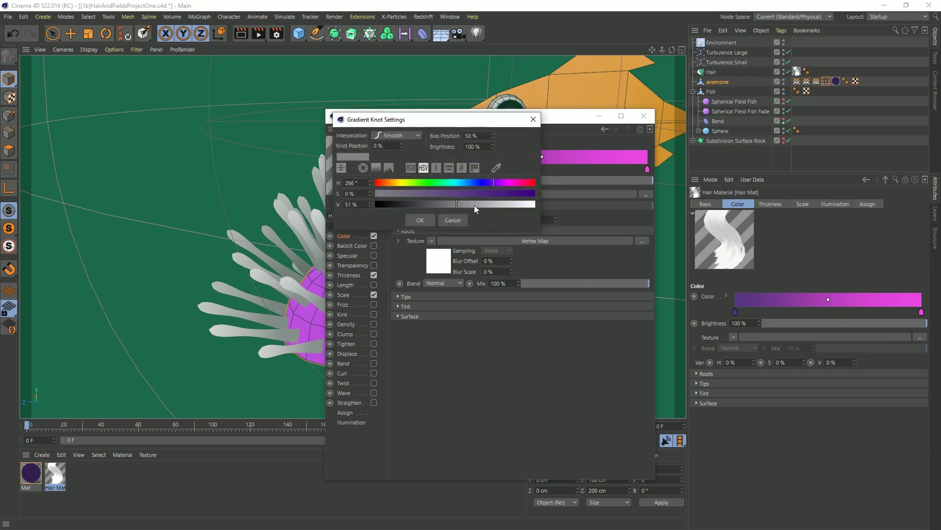
click(422, 203)
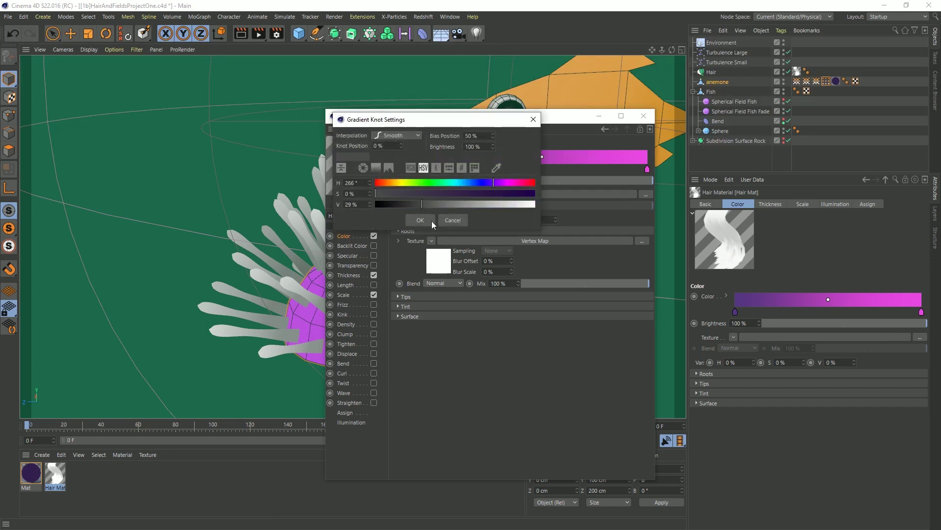
click(420, 220)
double_click(647, 169)
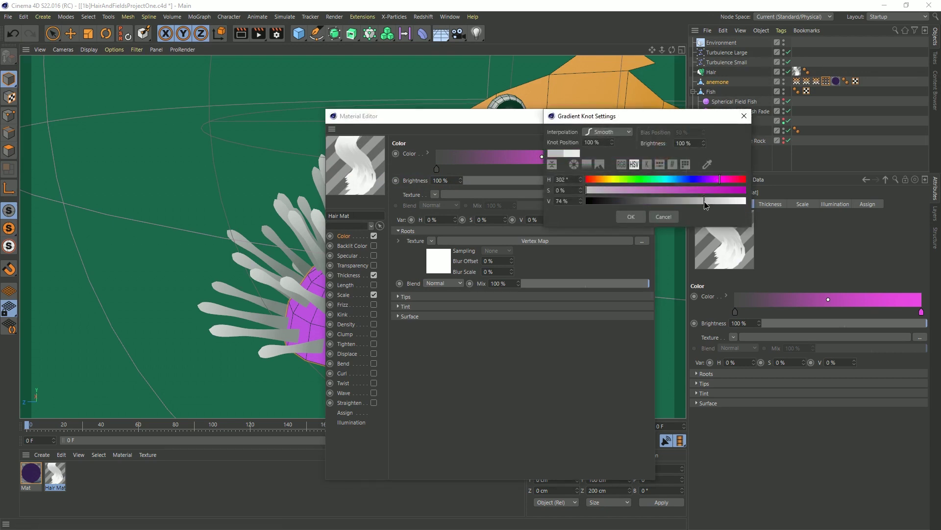
click(631, 216)
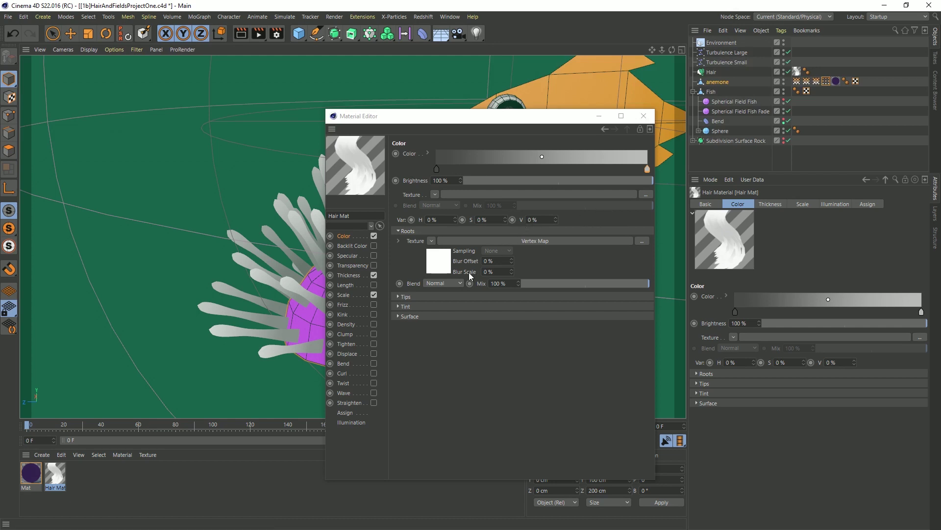
Set the Roots texture's blend mode to Overlay and play the animation to frame 25 to check the tentacle colors
click(425, 285)
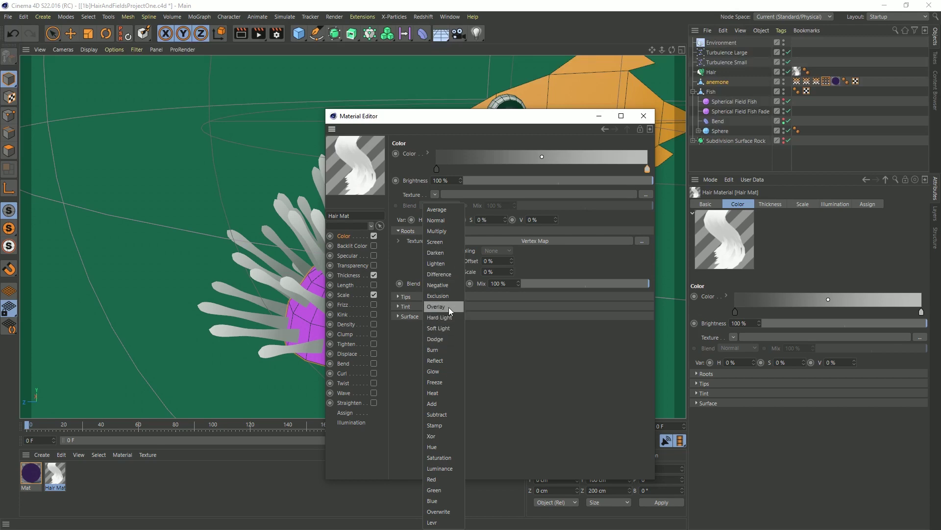
click(449, 307)
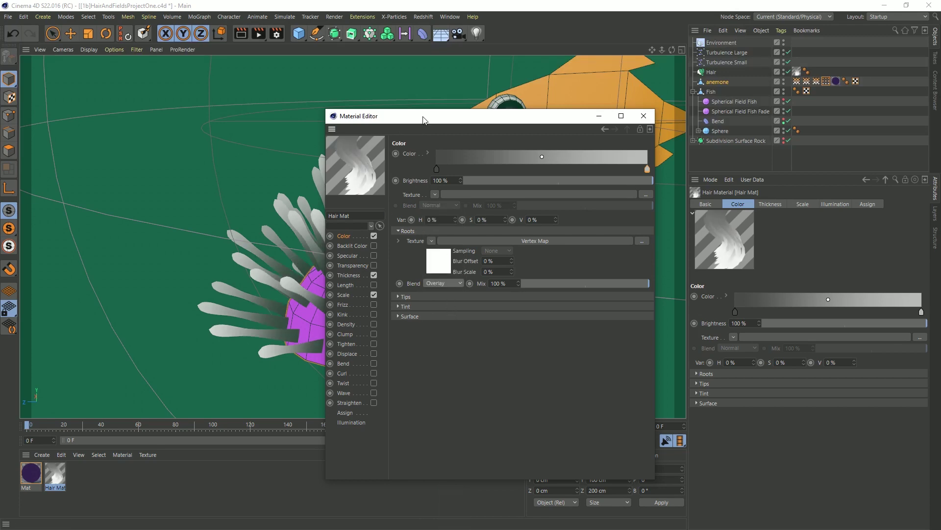
drag(425, 121, 645, 165)
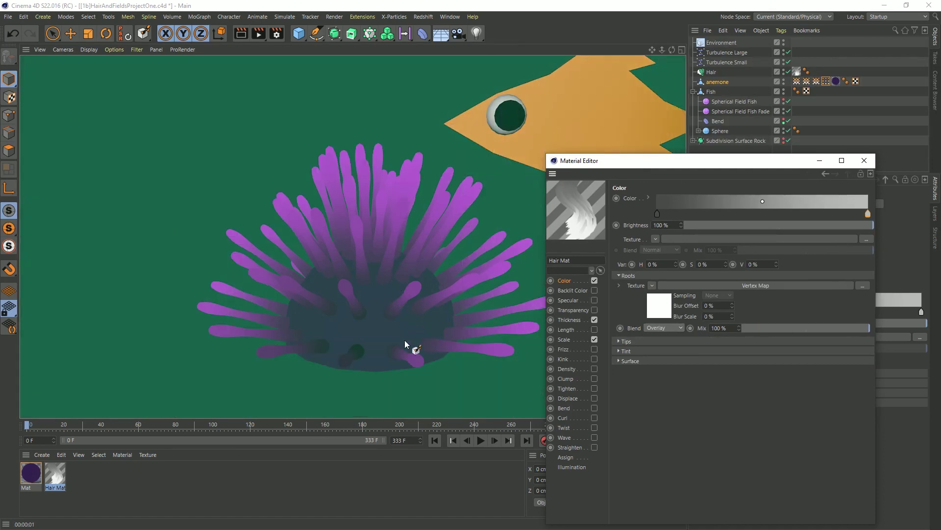
click(481, 440)
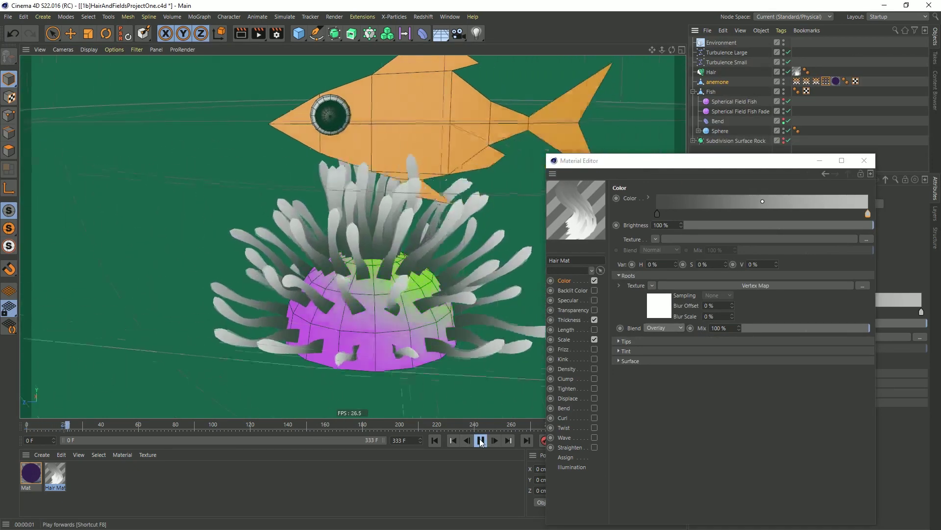
click(480, 440)
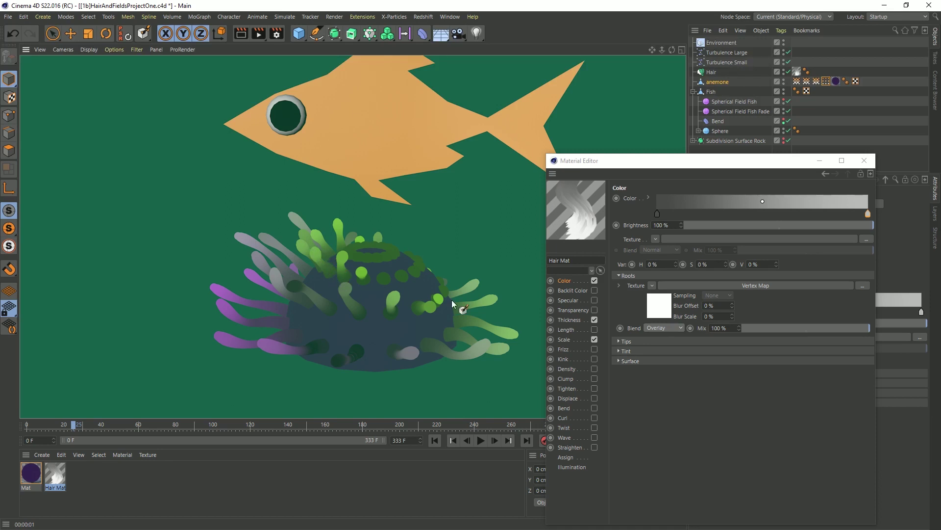
Darken the hair gradient's 0 % knot slightly by lowering its V value
double_click(657, 214)
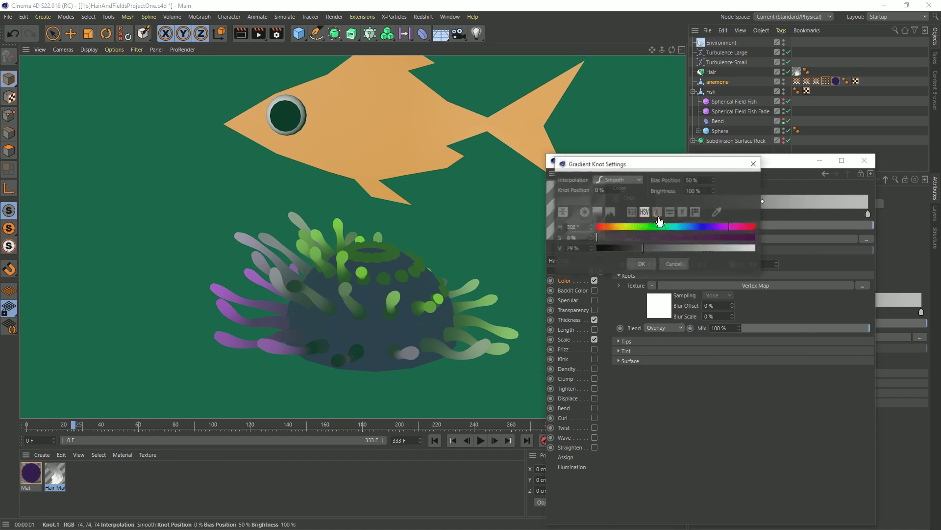
drag(641, 248, 634, 248)
click(640, 265)
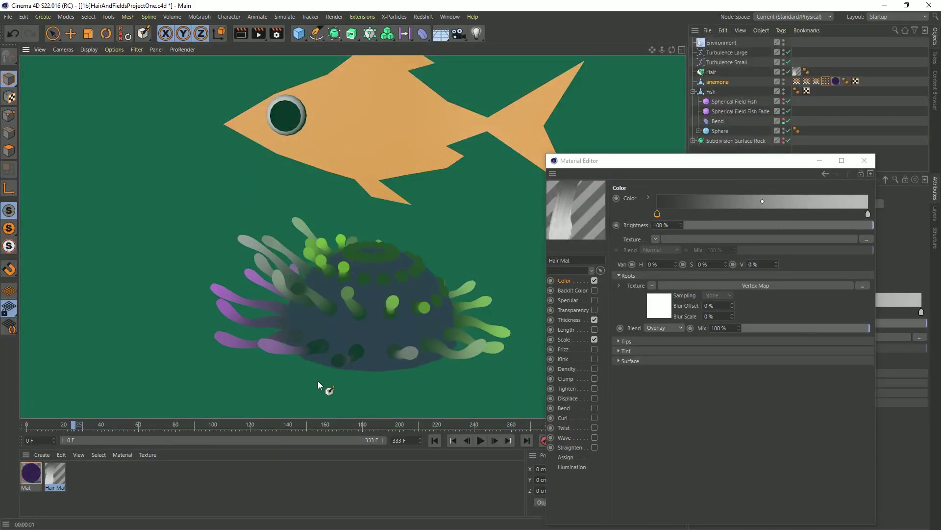
Load a Vertex Map shader as the Luminance texture of the anemone's Mat material
drag(606, 165, 486, 122)
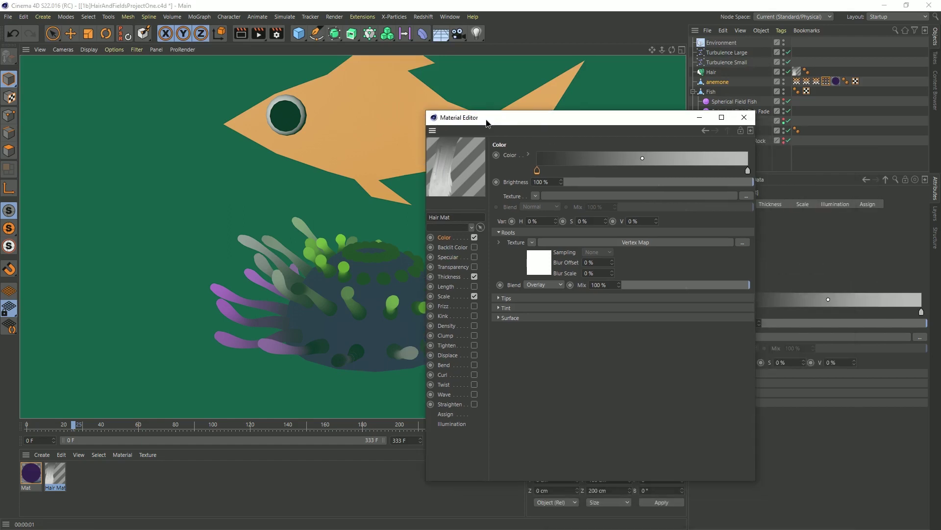
click(31, 474)
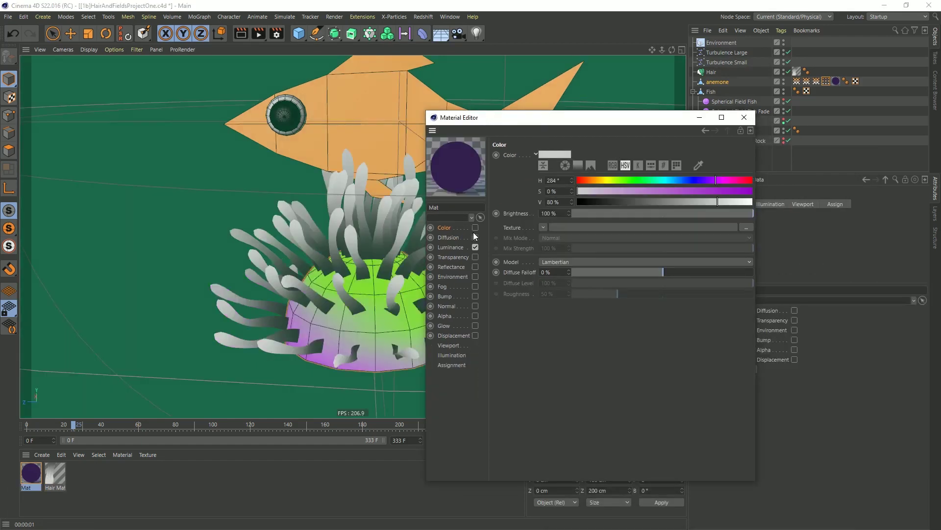
click(455, 245)
click(541, 227)
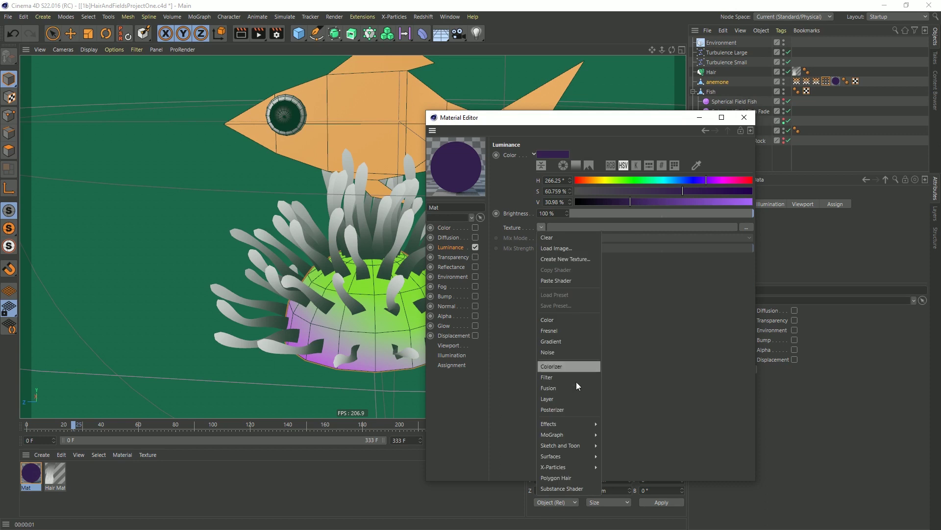
mouse_move(576, 424)
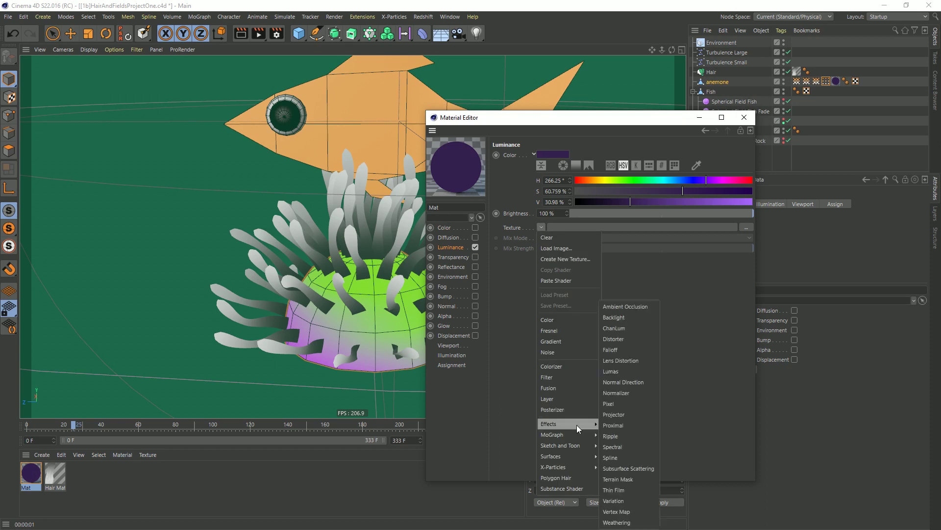
click(629, 512)
Link the anemone's Vertex Color tag to the luminance Vertex Map shader and render the view to check the body color
click(560, 226)
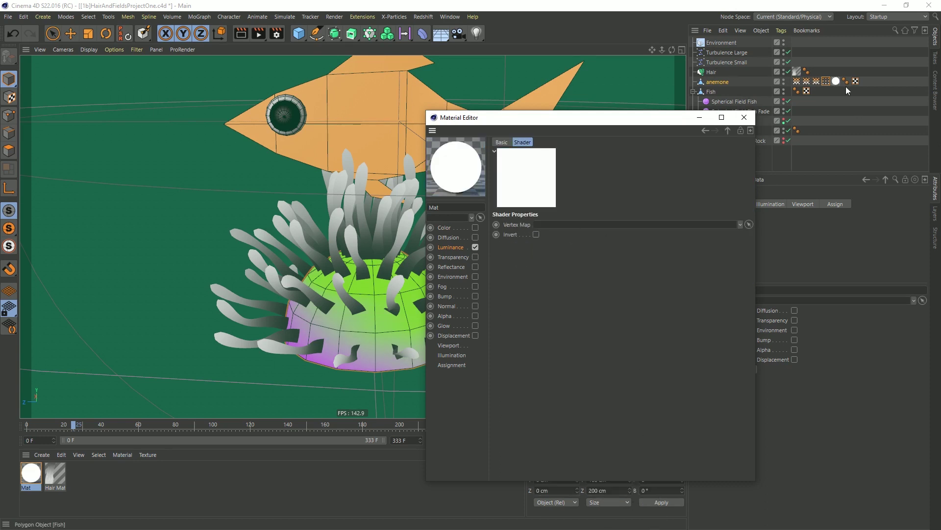
drag(828, 82, 584, 224)
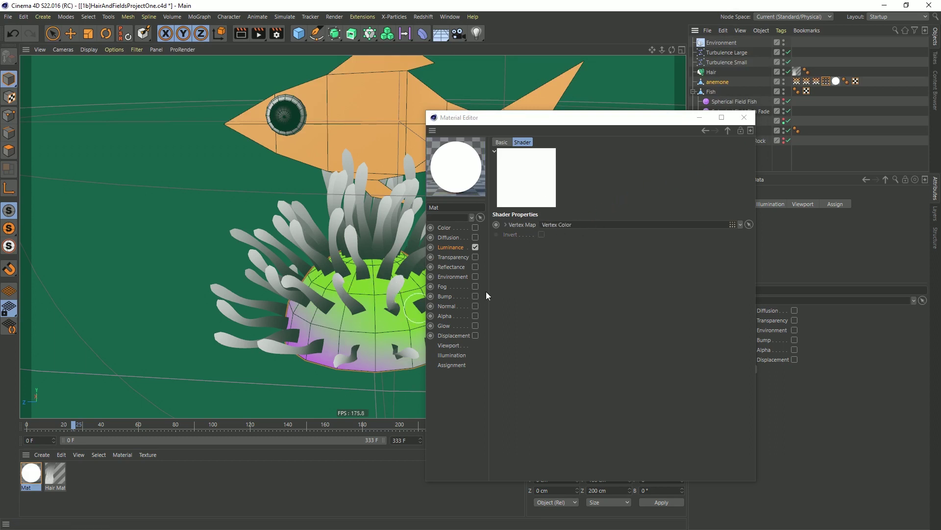
click(744, 118)
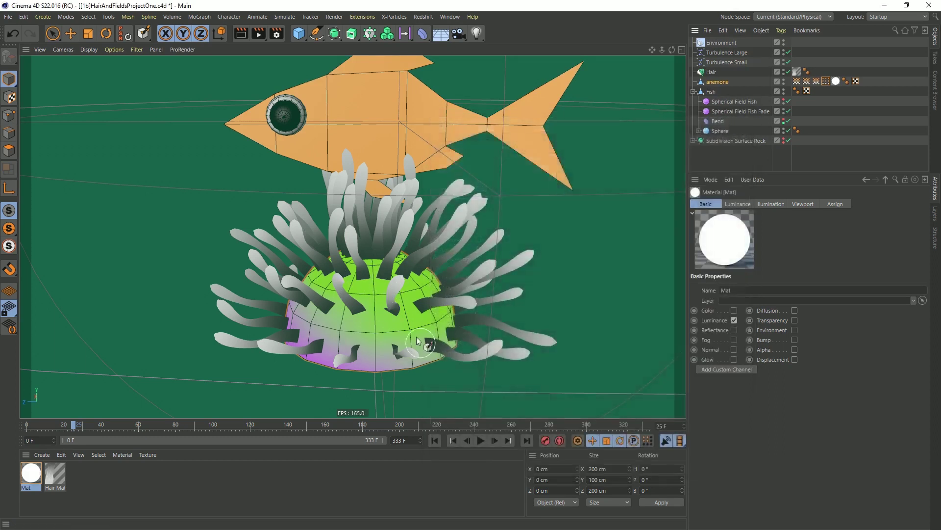
key(ctrl+r)
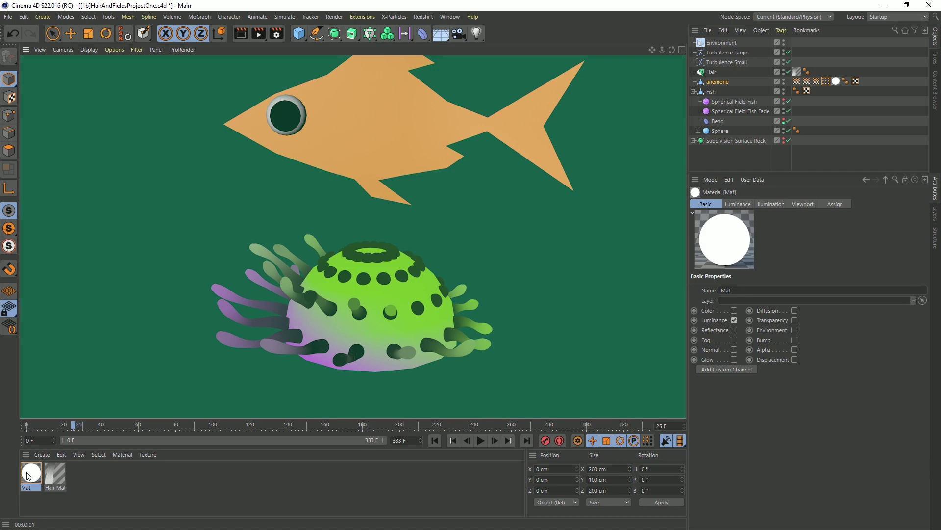
drag(28, 472, 337, 316)
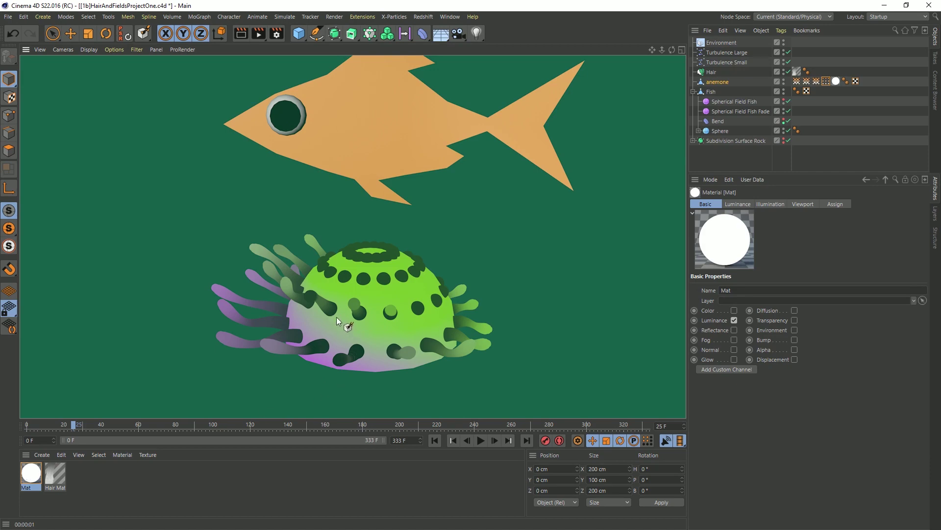
Set the Mat luminance texture's Mix Mode to Multiply and its color to grey with S 0 % and V 26 %
click(32, 479)
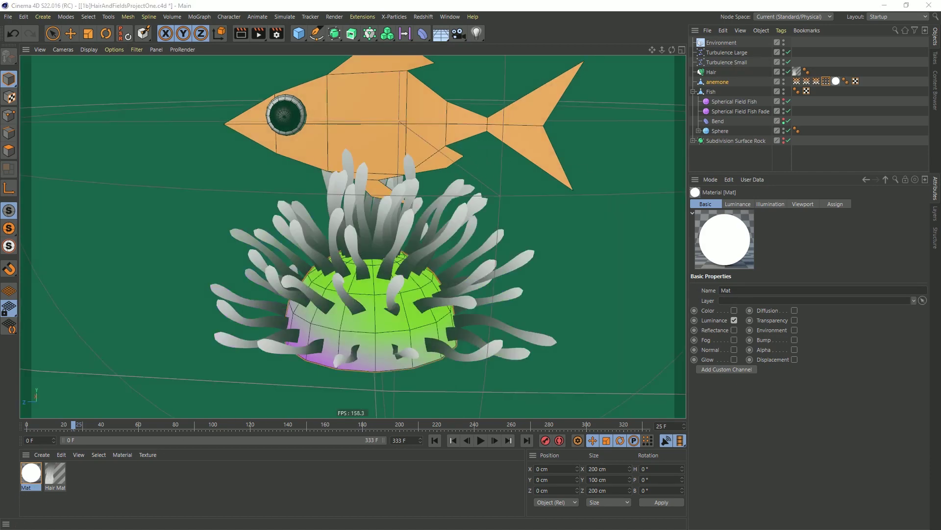
double_click(33, 477)
drag(602, 53, 549, 63)
click(495, 212)
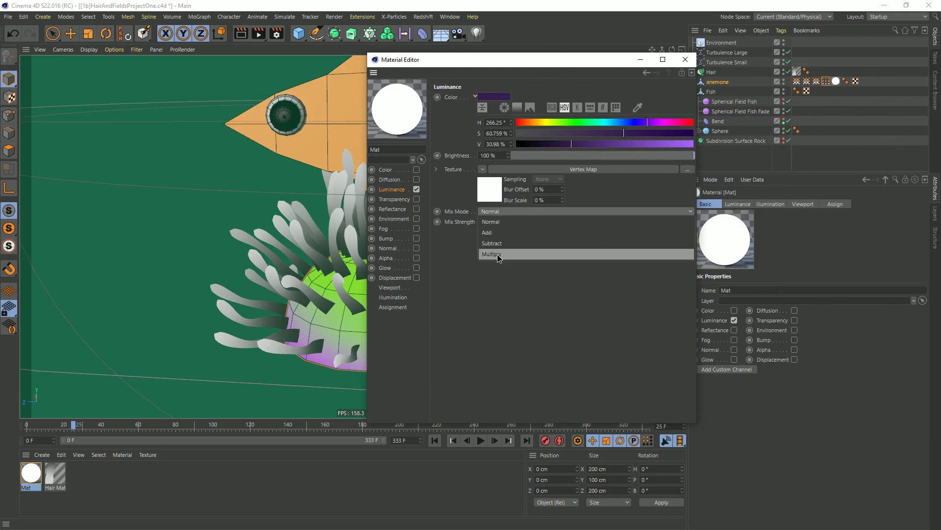
click(497, 255)
drag(583, 134, 516, 133)
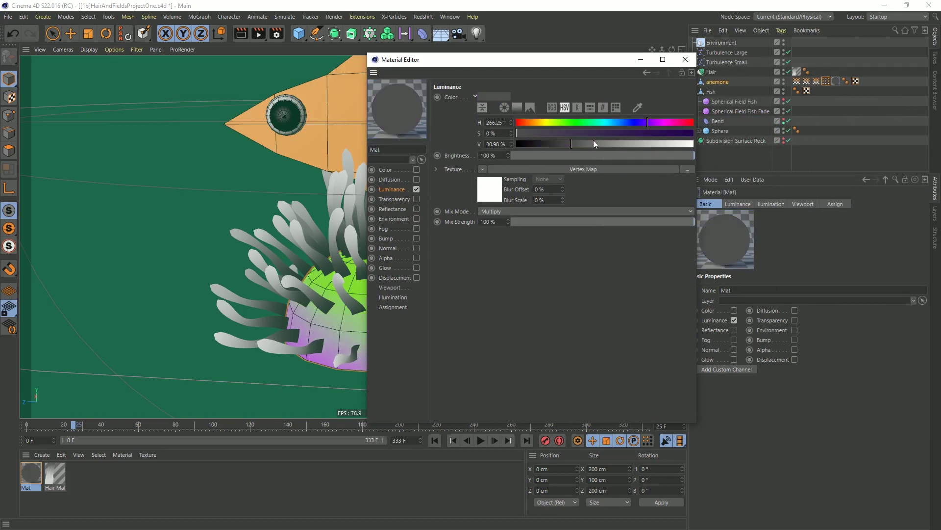
click(555, 144)
click(563, 143)
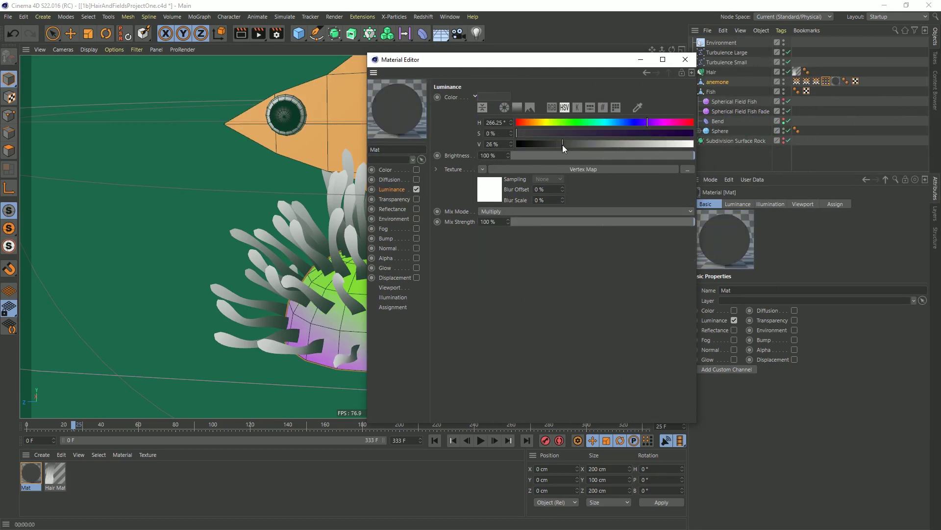
Darken the Mat luminance color to V 19 % and check the rendered view at frame 0
drag(519, 63, 637, 66)
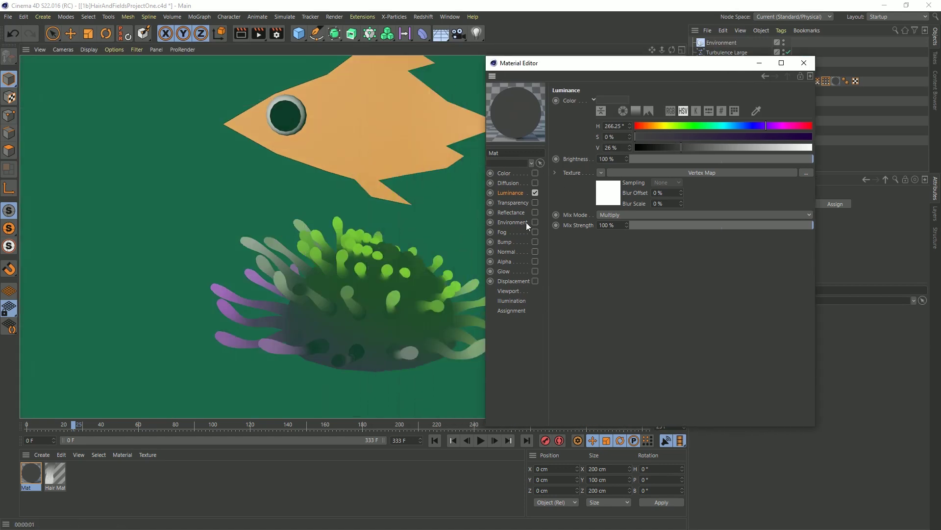
drag(681, 148, 669, 150)
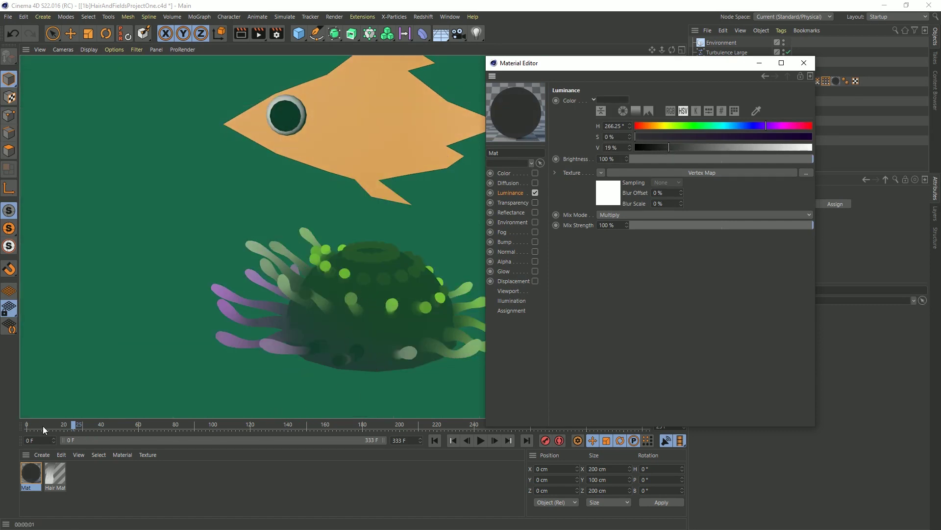
drag(42, 426, 1, 427)
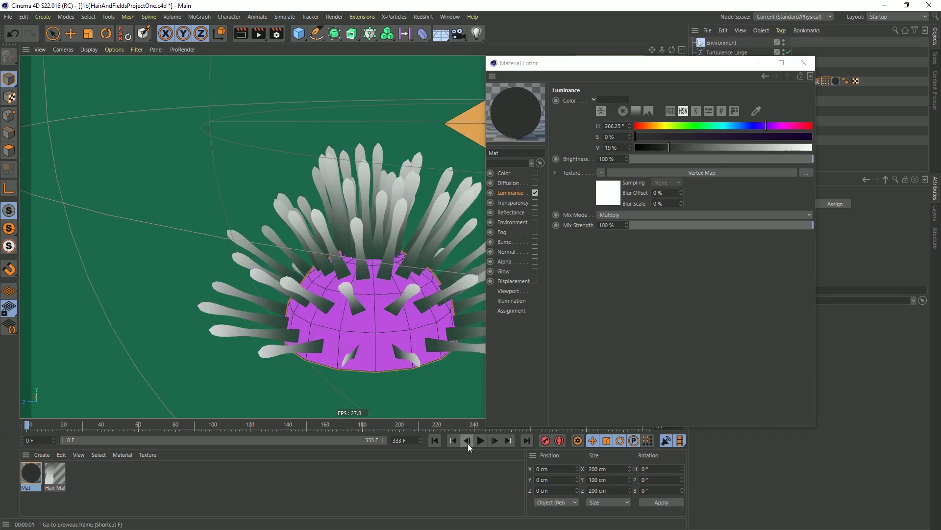
key(ctrl+r)
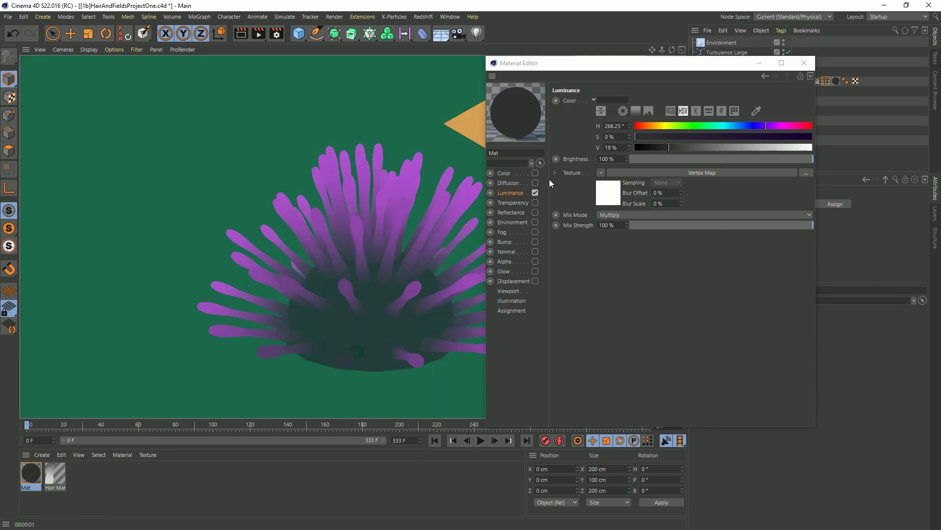
click(804, 64)
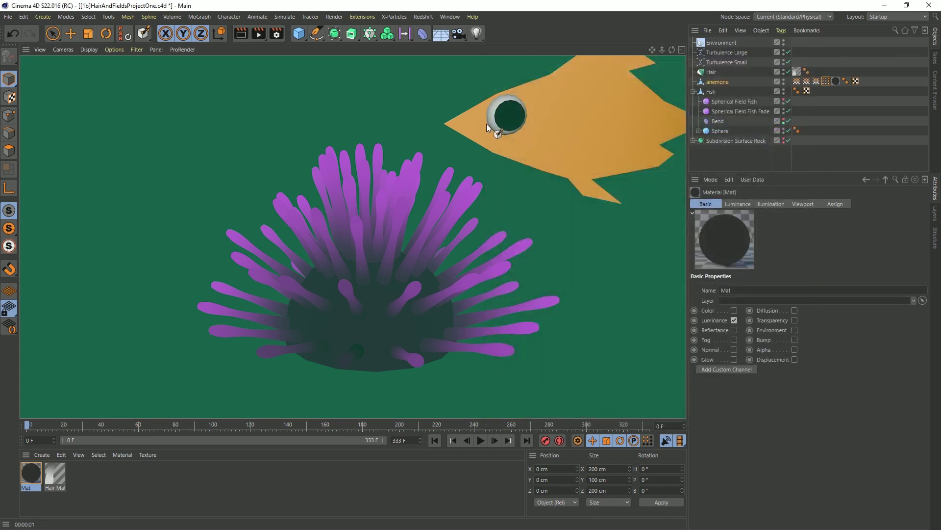
Start rendering the animation to the Picture Viewer and move its window clear of the viewport
click(258, 33)
click(496, 302)
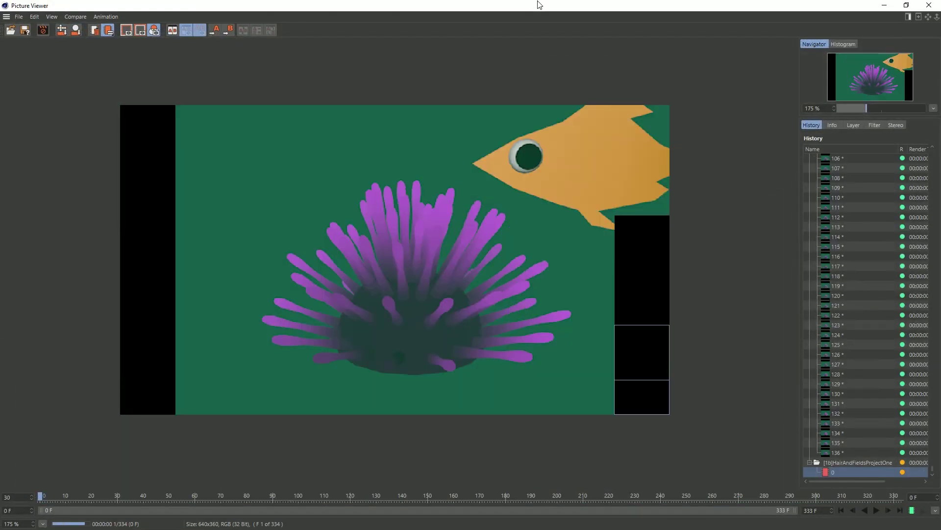
drag(533, 6, 506, 335)
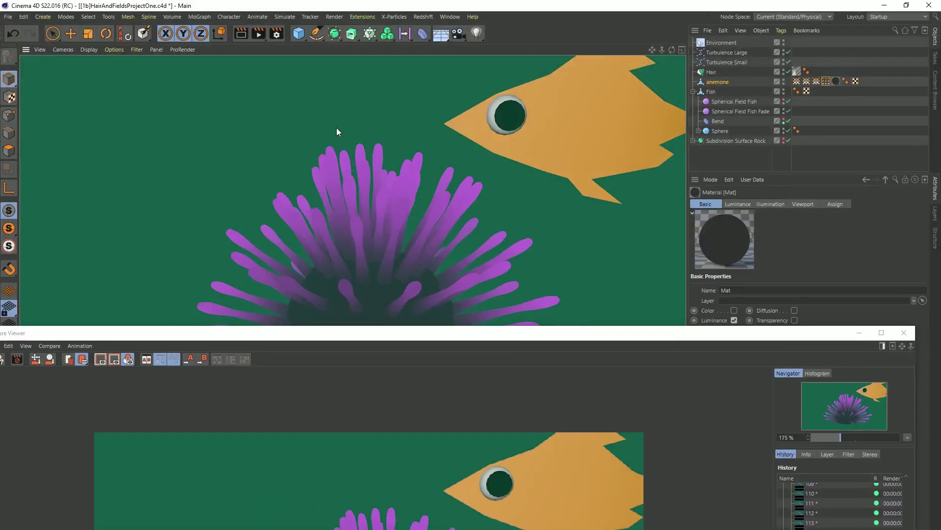
Save the project under the incremented name [1c]HairAndFieldsProjectOne.c4d
key(ctrl+shift+s)
click(78, 346)
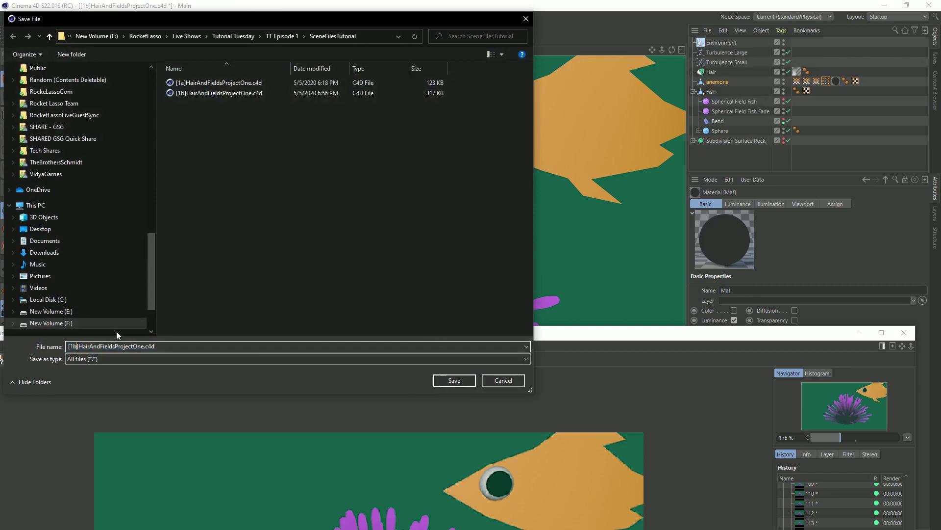
key(BackSpace)
text(c)
key(Return)
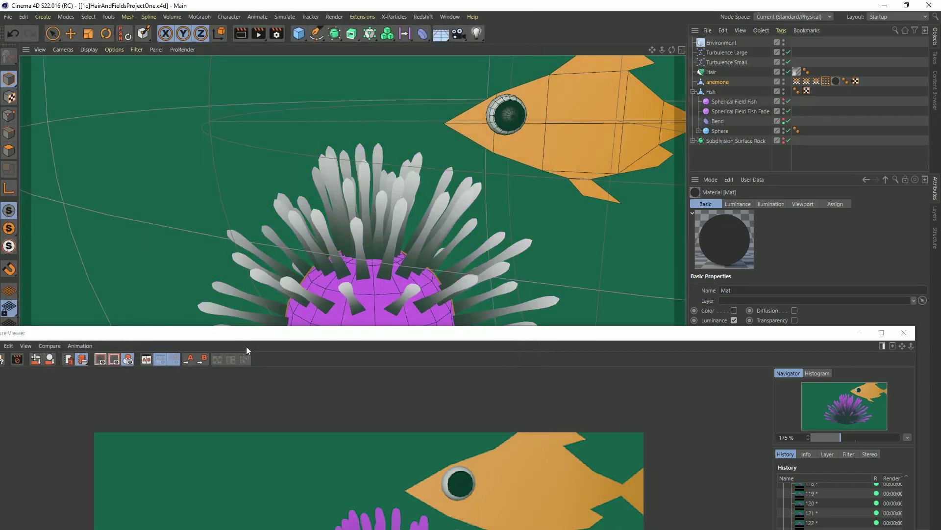
Play back the rendered frames from the start, stop the external render and close the Picture Viewer
drag(246, 333, 273, 4)
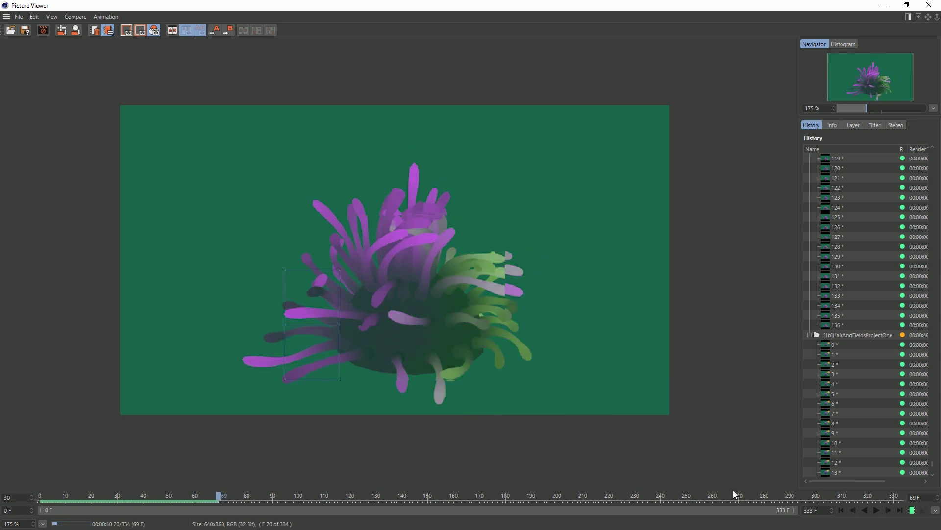
click(840, 511)
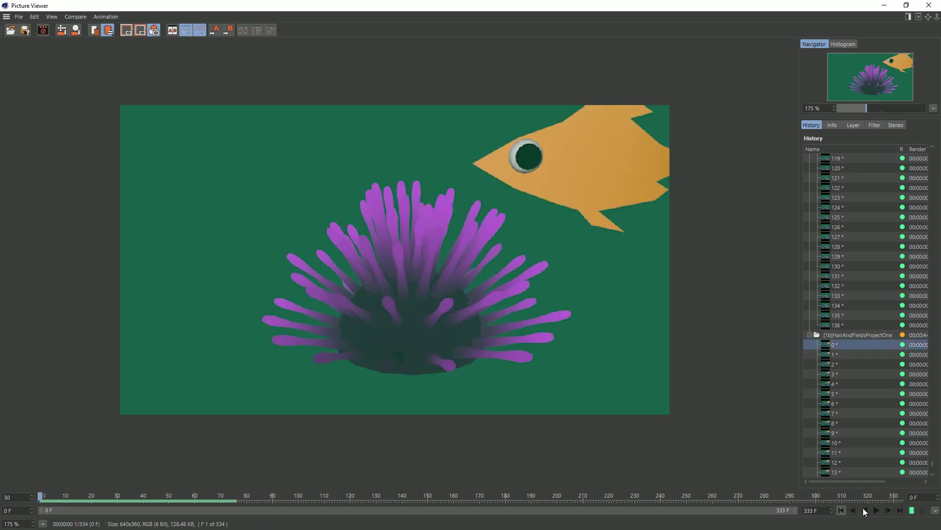
click(877, 511)
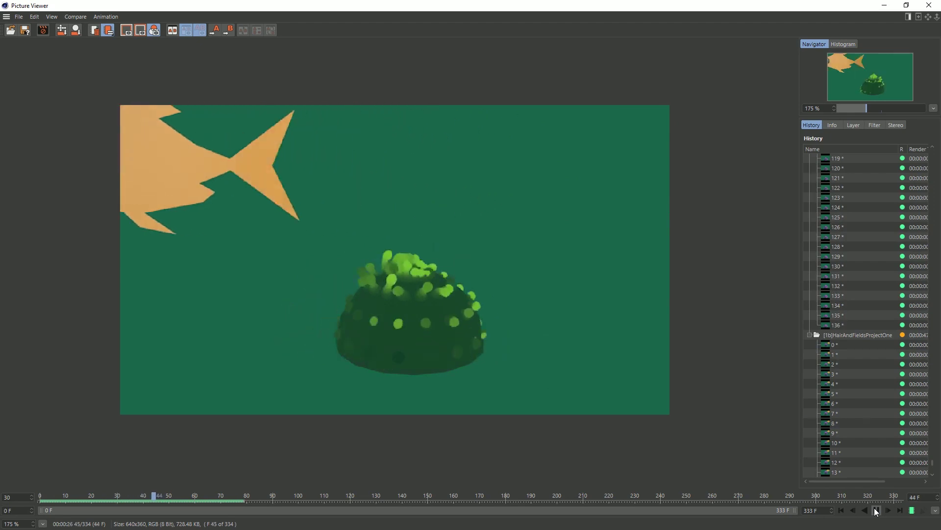
click(876, 512)
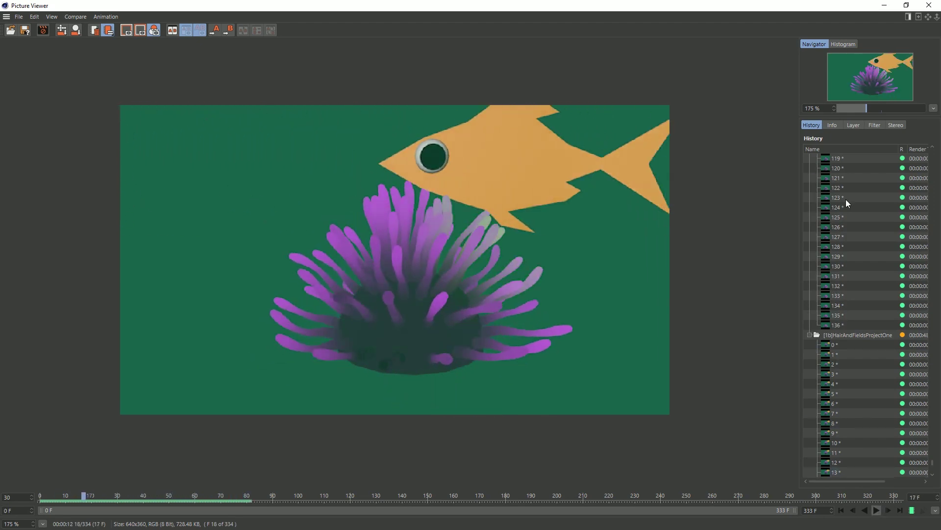
click(927, 4)
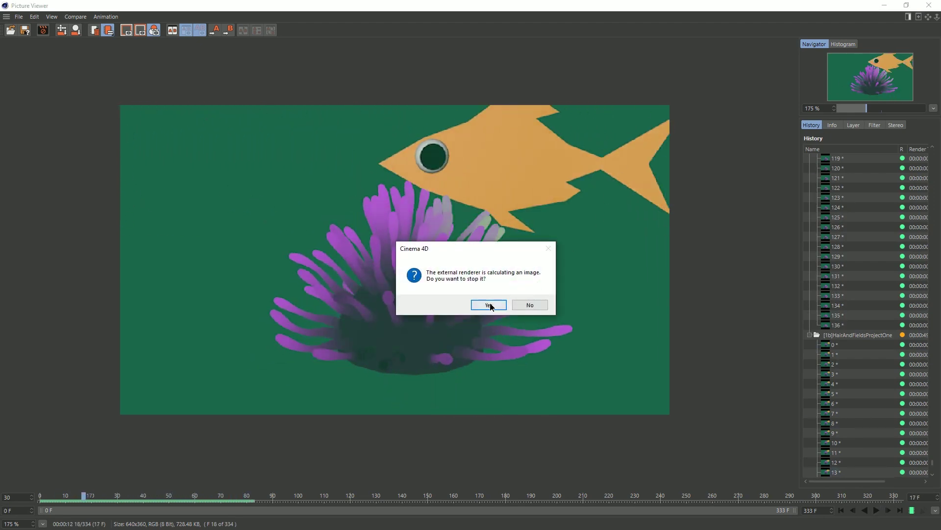
click(486, 303)
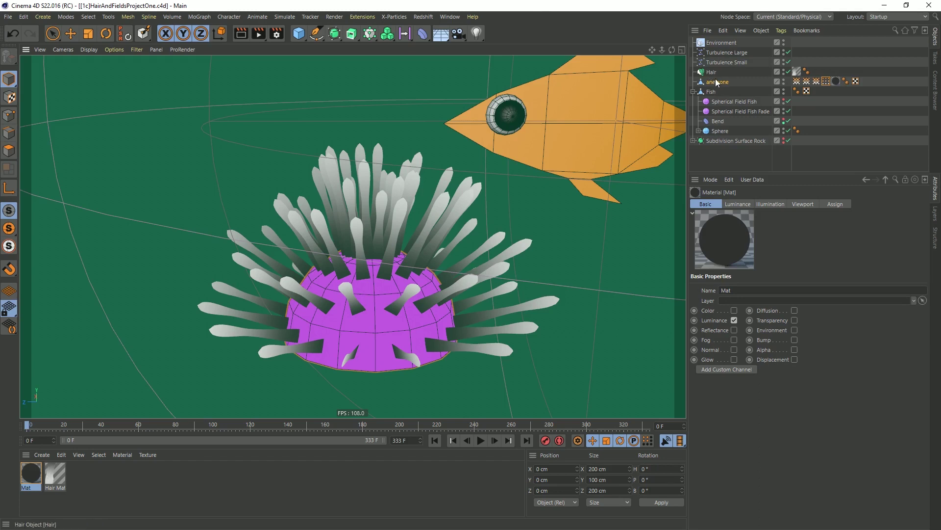
Set the Effect Strength of the Delay layer in the anemone's Fish3 vertex map to 25 %
click(817, 82)
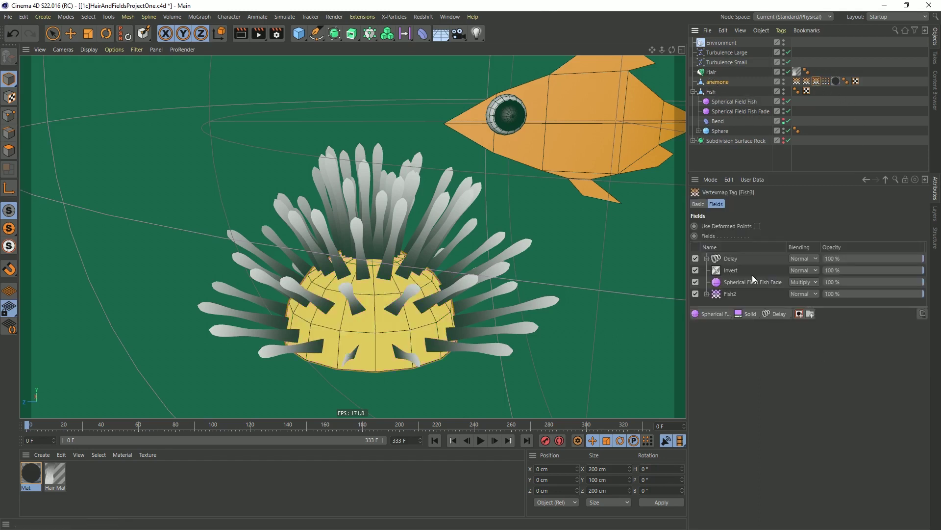
click(733, 260)
click(757, 372)
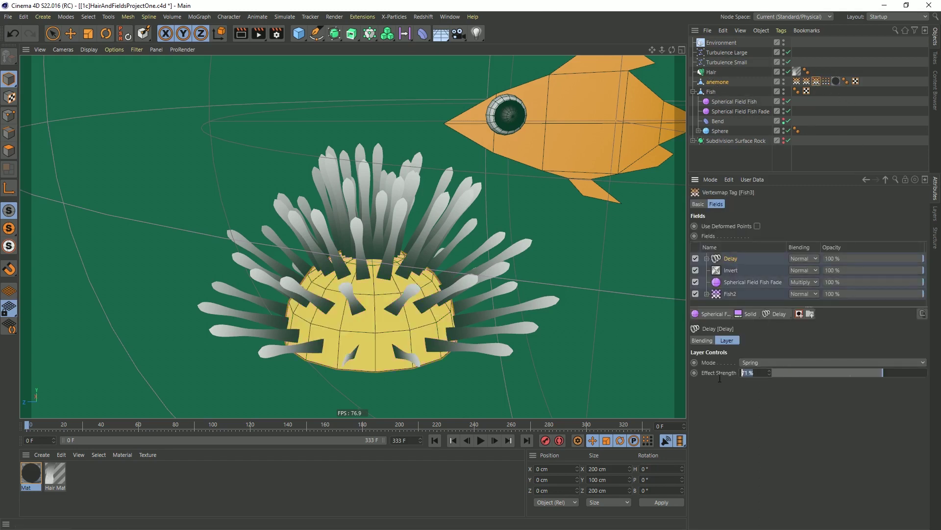
text(25)
key(Return)
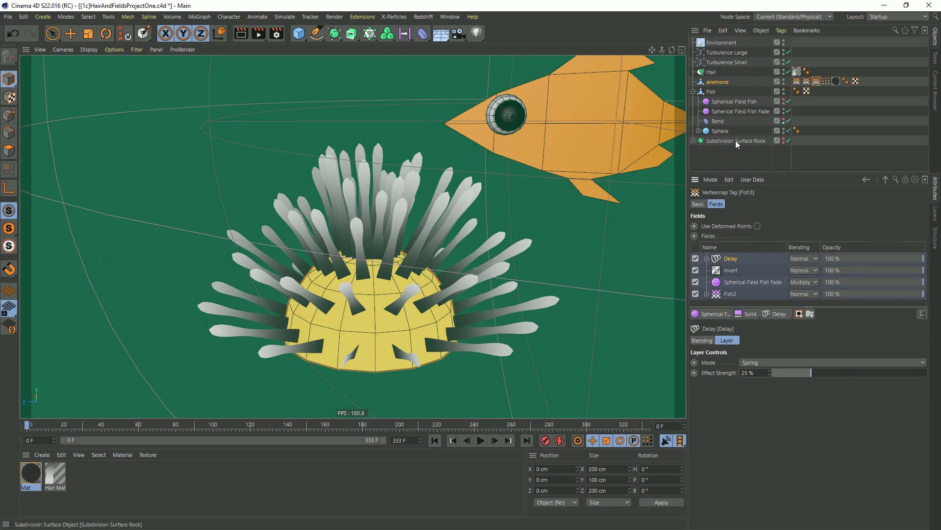
Make the Subdivision Surface Rock visible in the viewport
click(783, 139)
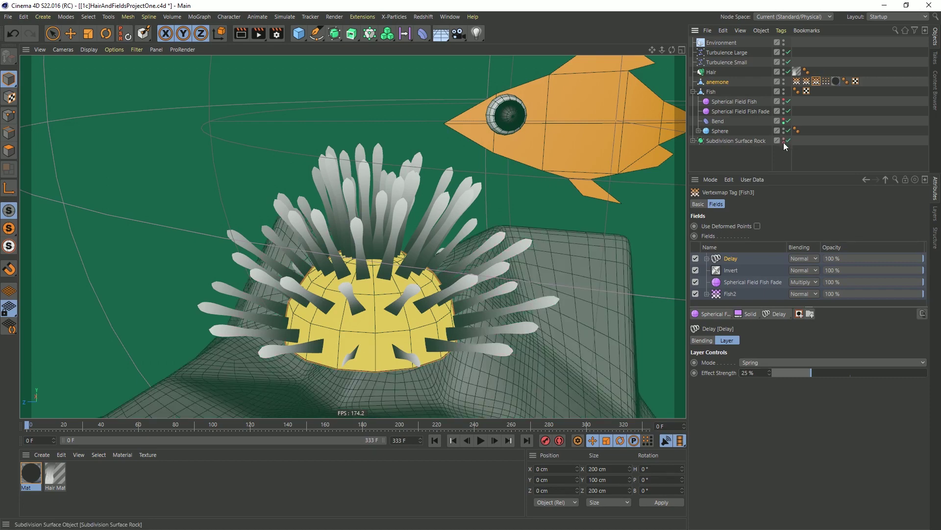
alt+drag(458, 345, 401, 235)
scroll(401, 234, up, 2)
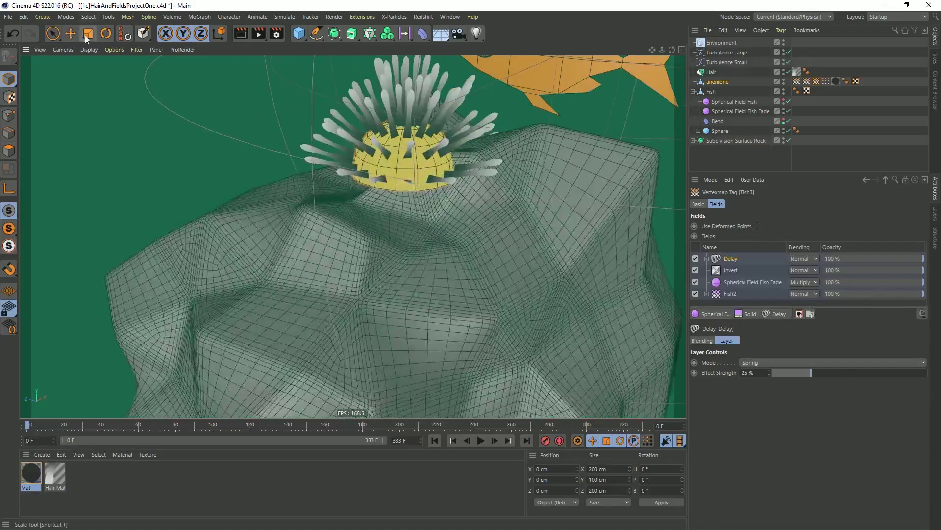
Add a MoGraph Cloner and make the anemone its child
click(71, 34)
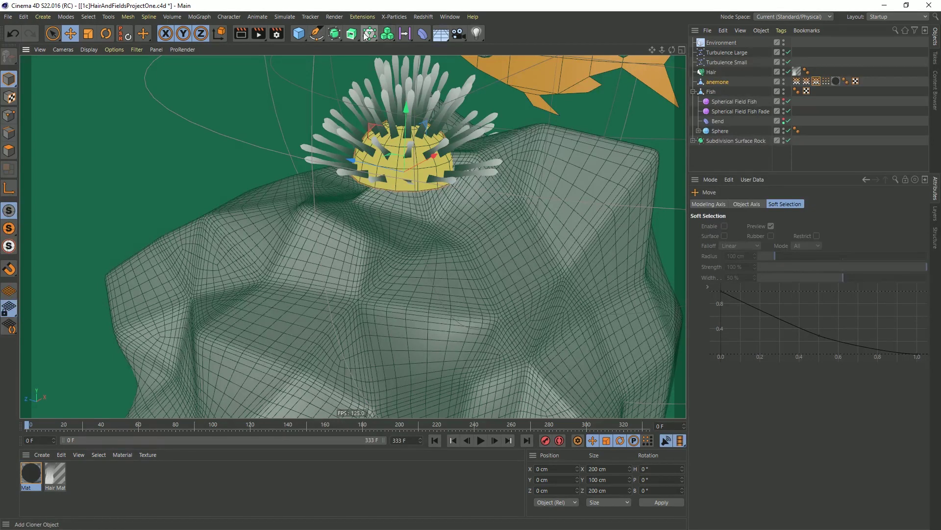
drag(366, 34, 418, 51)
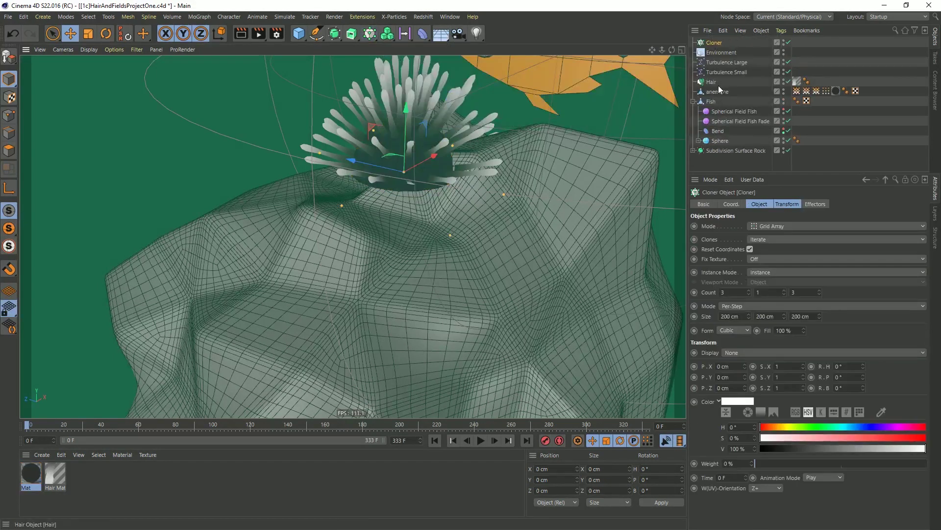
drag(719, 91, 716, 43)
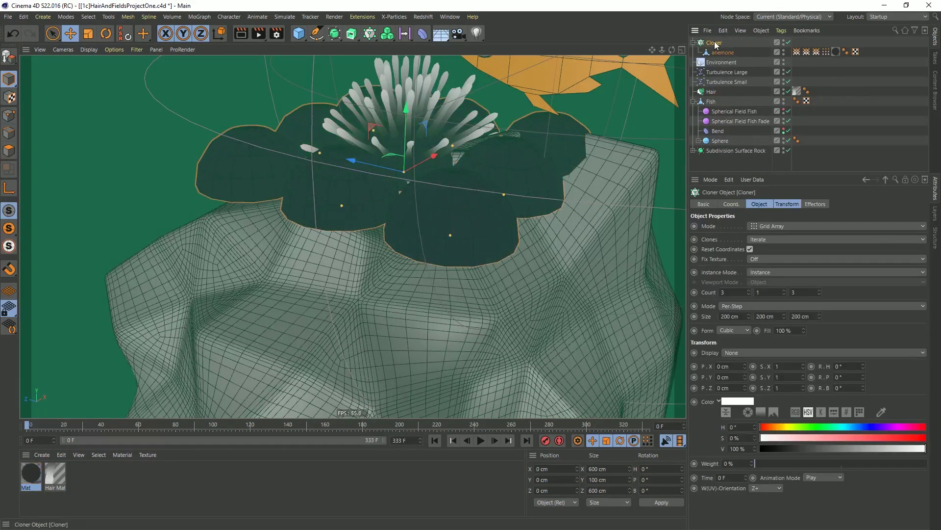
Set the Cloner's Mode to Object and link the Subdivision Surface Rock as its Object
click(766, 225)
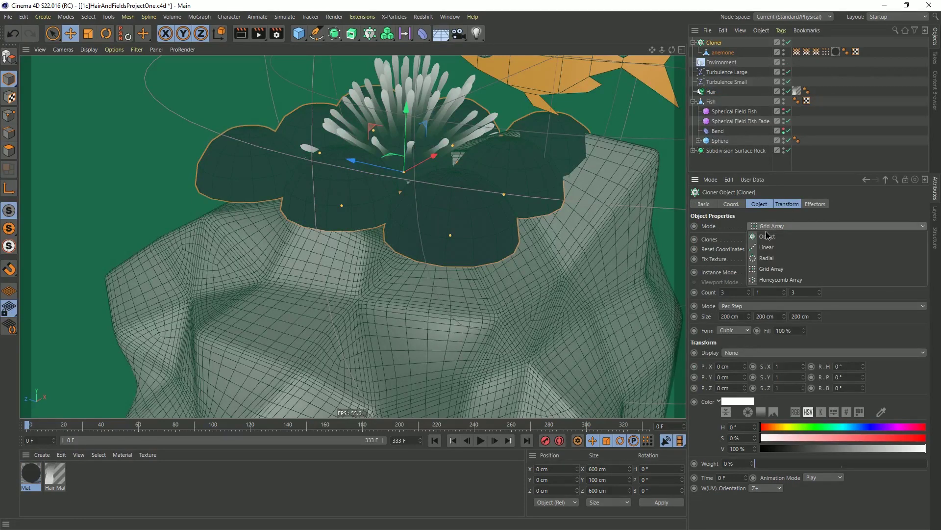
click(767, 236)
drag(713, 149, 772, 293)
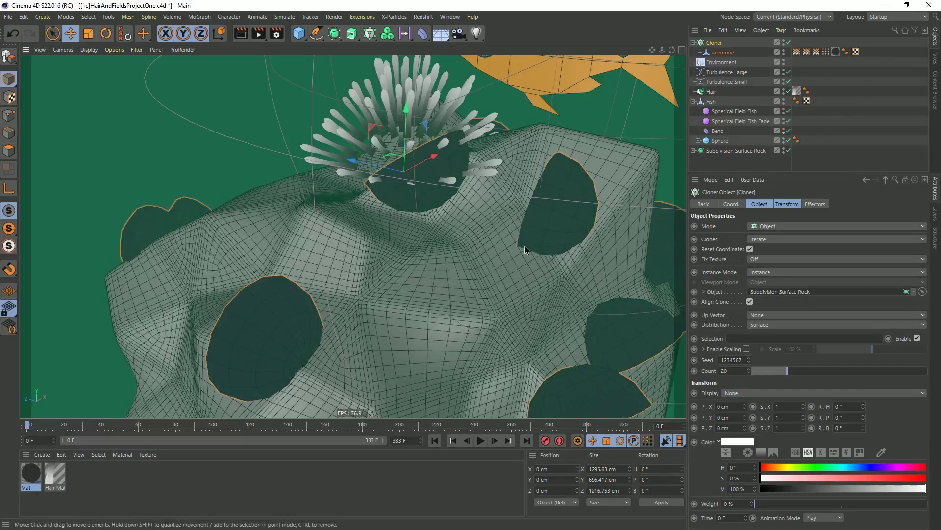
Disable the Hair object so that only the anemone bodies show on the rock
alt+middle_drag(432, 241, 530, 247)
mouse_move(530, 247)
alt+right_down()
mouse_move(477, 267)
mouse_move(584, 241)
mouse_move(537, 241)
mouse_move(536, 264)
alt+right_up()
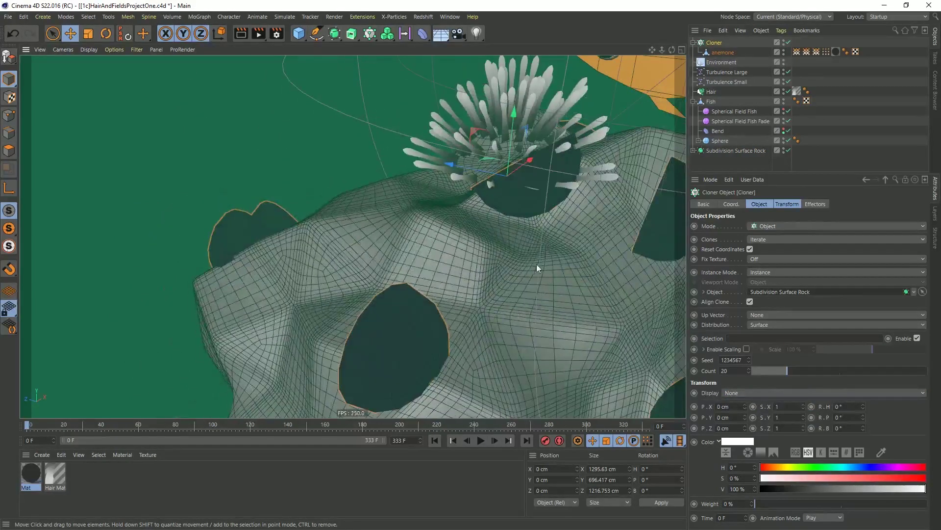
alt+drag(536, 264, 353, 236)
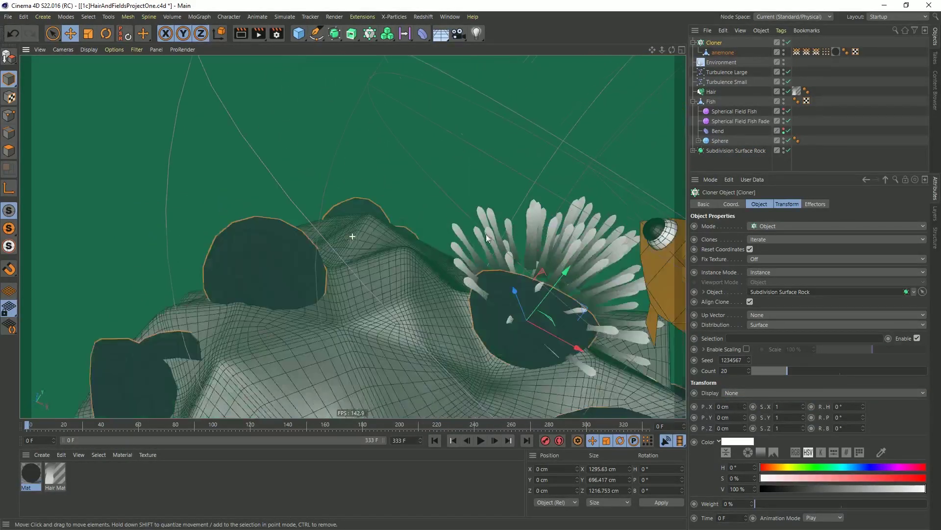
click(789, 92)
alt+right_drag(490, 298, 450, 312)
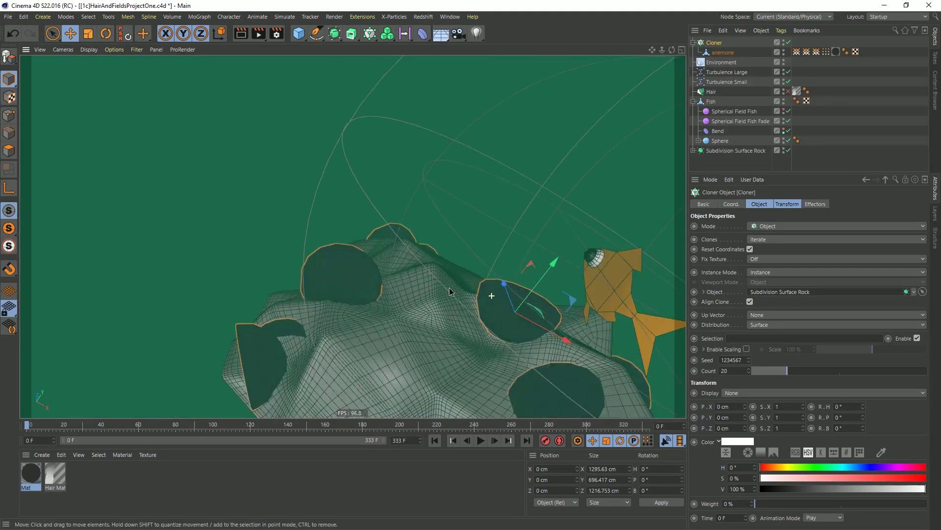
alt+middle_drag(449, 287, 375, 187)
Reopen the Picture Viewer to review the rendered animation and close it again
click(445, 18)
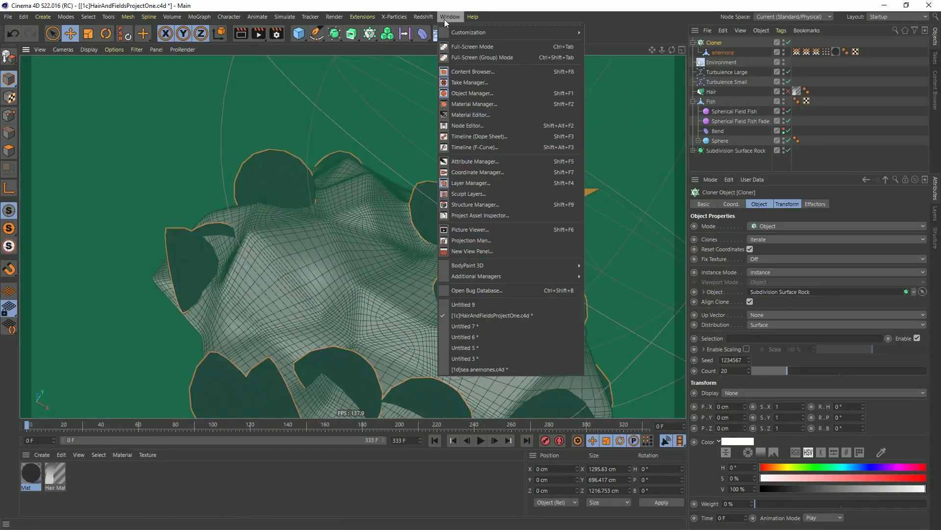
click(496, 230)
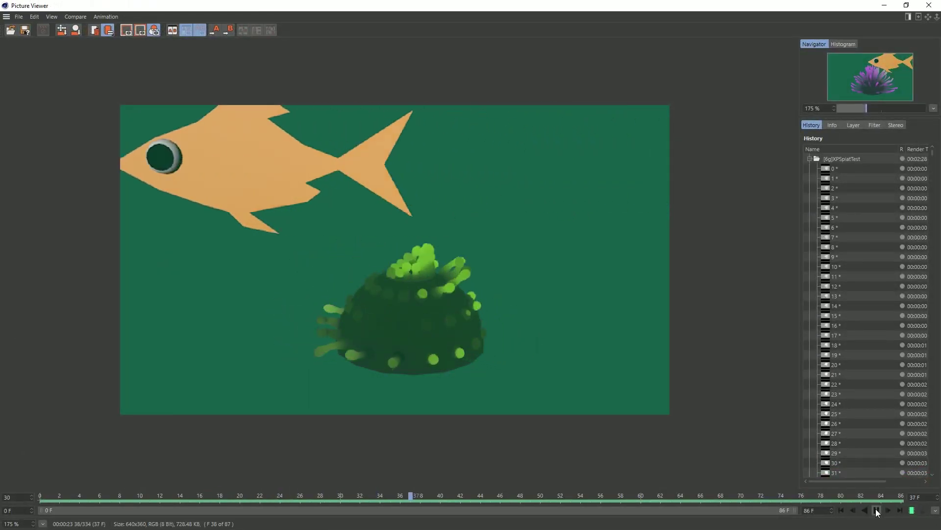
click(919, 5)
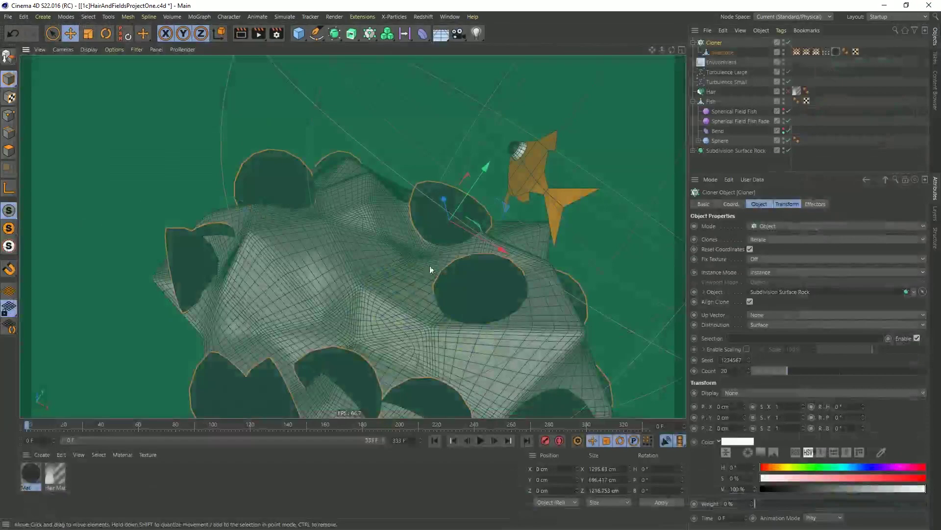
Try the Parallel projection in the viewport and return to Perspective
alt+drag(431, 269, 392, 230)
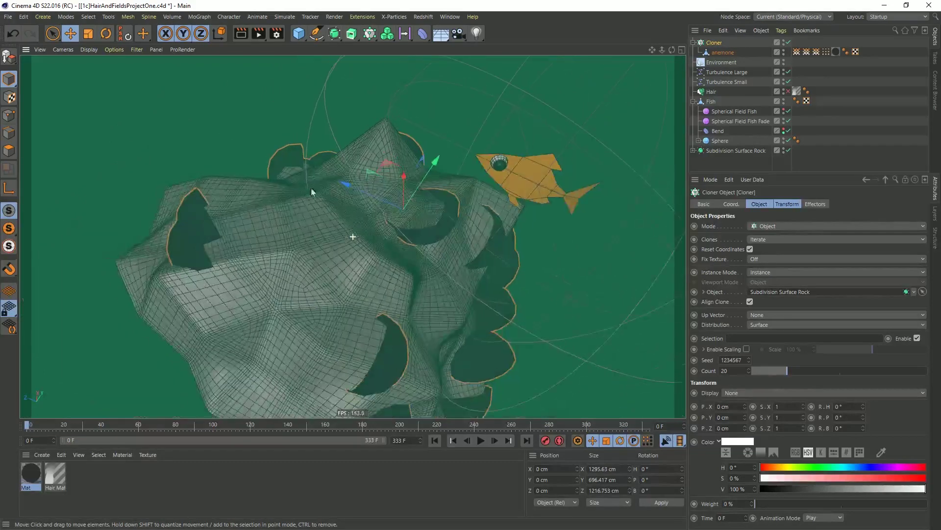
click(63, 50)
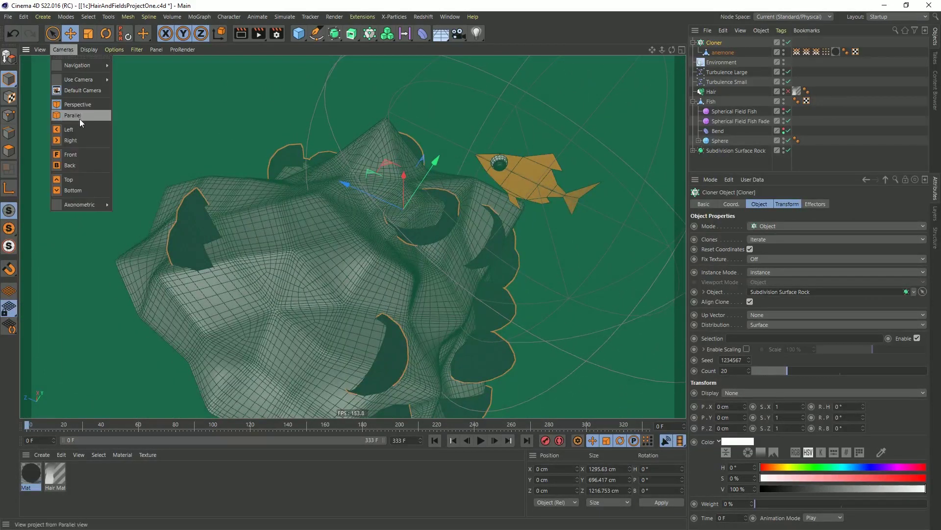
click(76, 115)
click(63, 50)
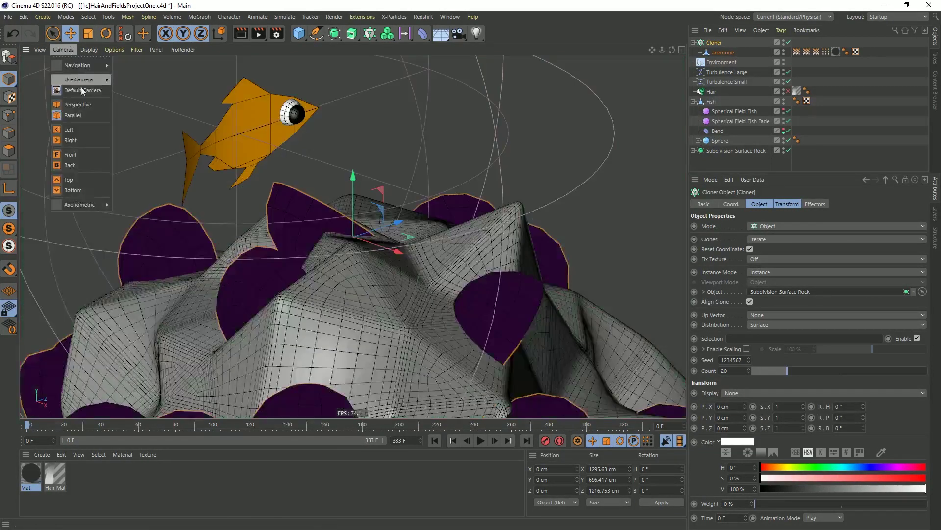
click(76, 104)
Examine the placement of the anemone clones around the rock from several sides
alt+right_drag(436, 280, 395, 278)
alt+middle_drag(395, 278, 434, 305)
alt+right_drag(434, 305, 328, 294)
alt+drag(399, 286, 289, 295)
alt+middle_drag(489, 303, 395, 246)
alt+drag(402, 266, 378, 258)
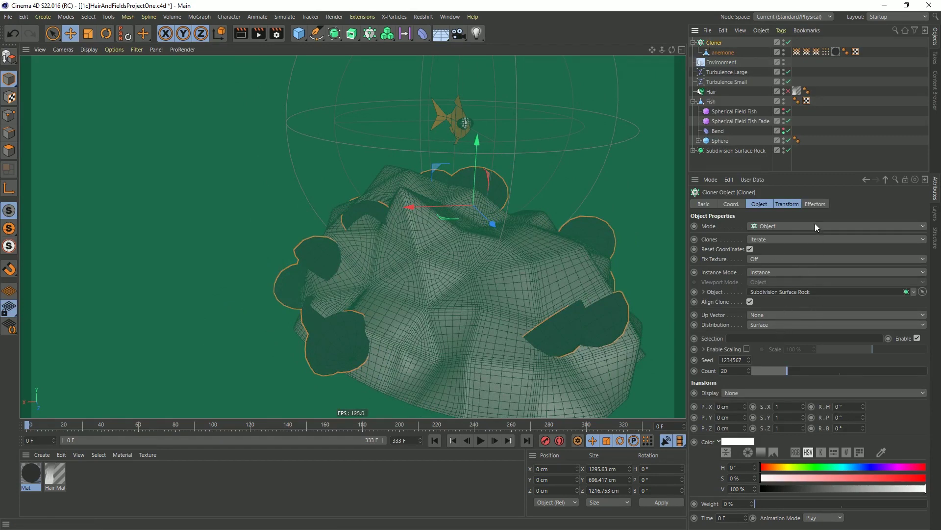
Set the Cloner's transform pitch rotation (R.P) to -90° so the anemone clones are reoriented on the rock
click(815, 205)
click(796, 204)
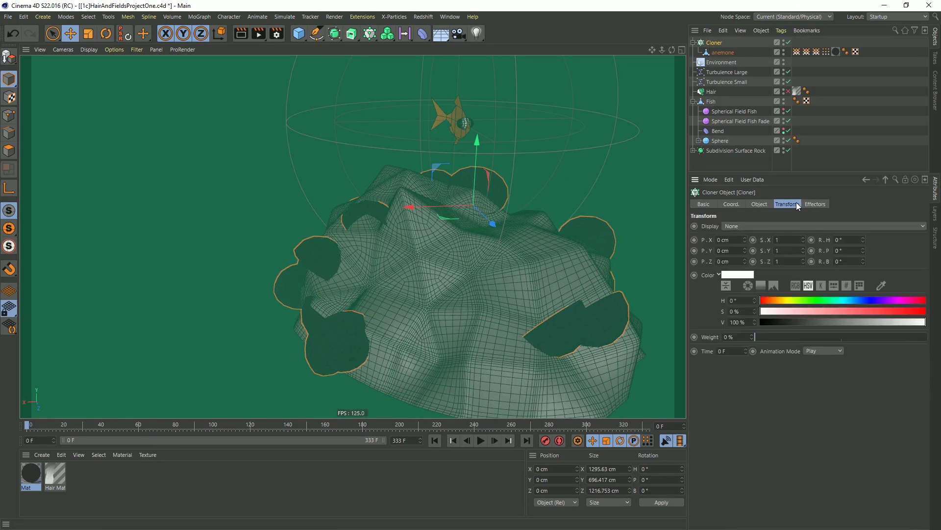
click(849, 251)
text(90)
key(Return)
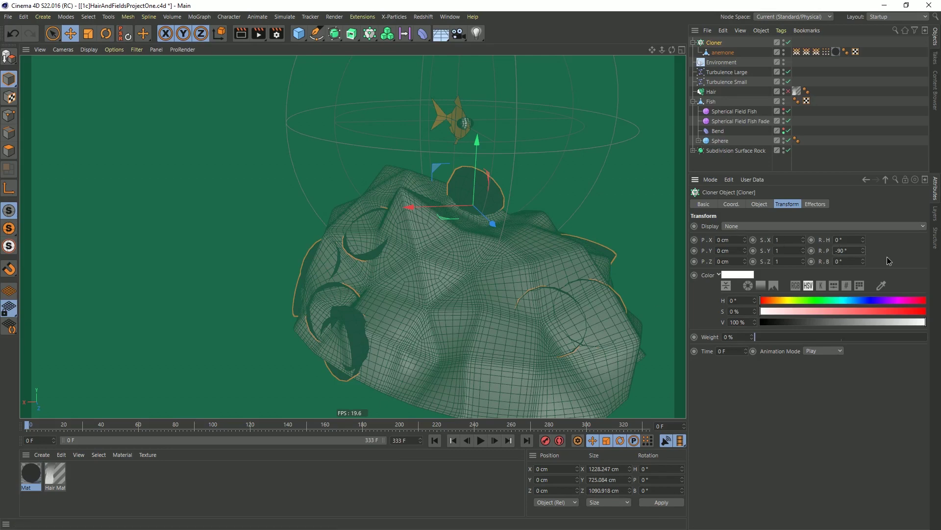
alt+drag(552, 319, 304, 310)
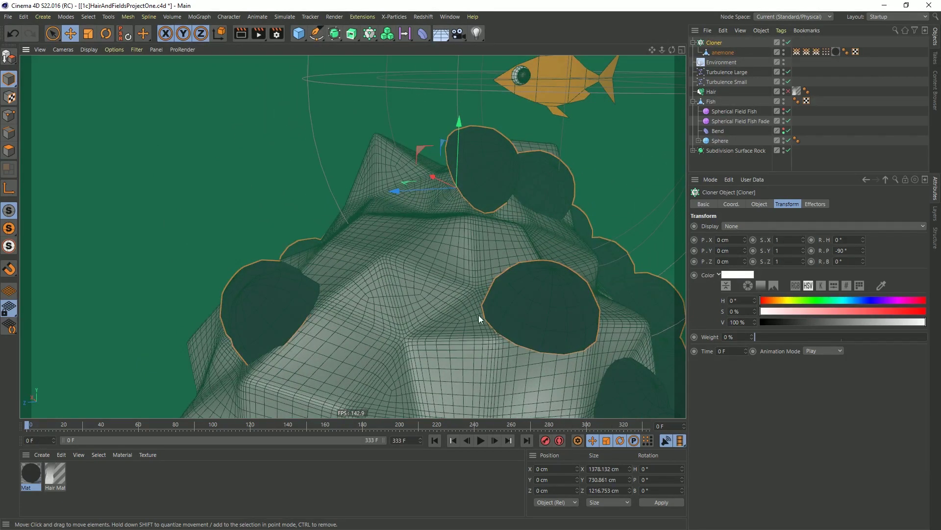
alt+drag(522, 310, 548, 337)
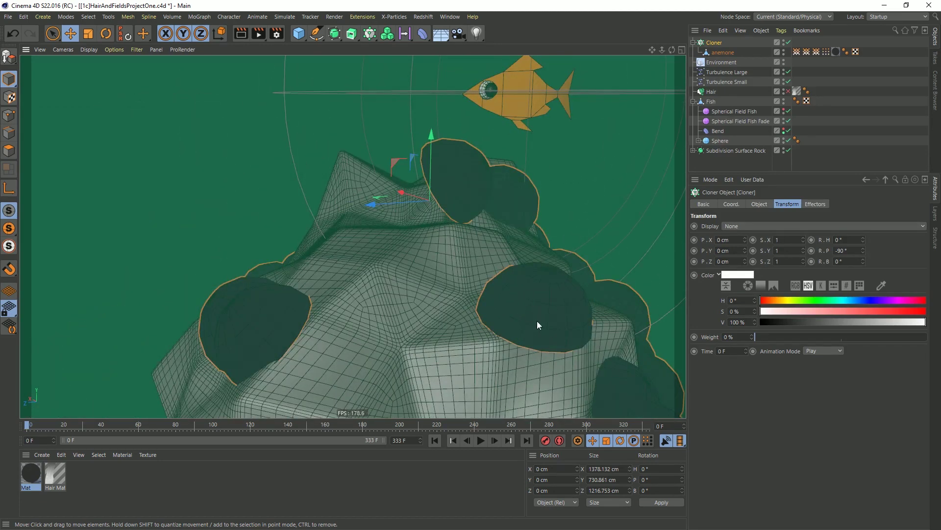
alt+drag(540, 293, 530, 300)
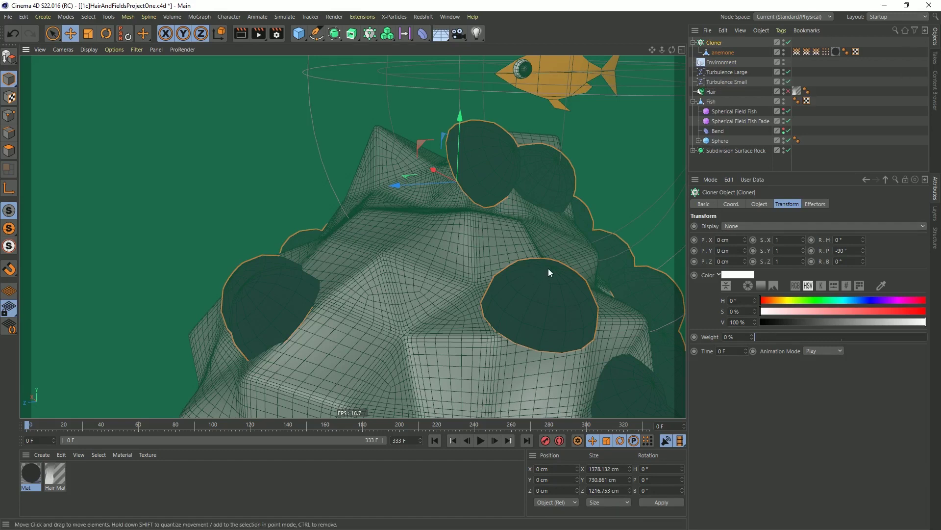
Duplicate the anemone Cloner and replace the anemone inside the copy with a new Sphere
key(ctrl+c)
key(ctrl+v)
click(719, 50)
key(Delete)
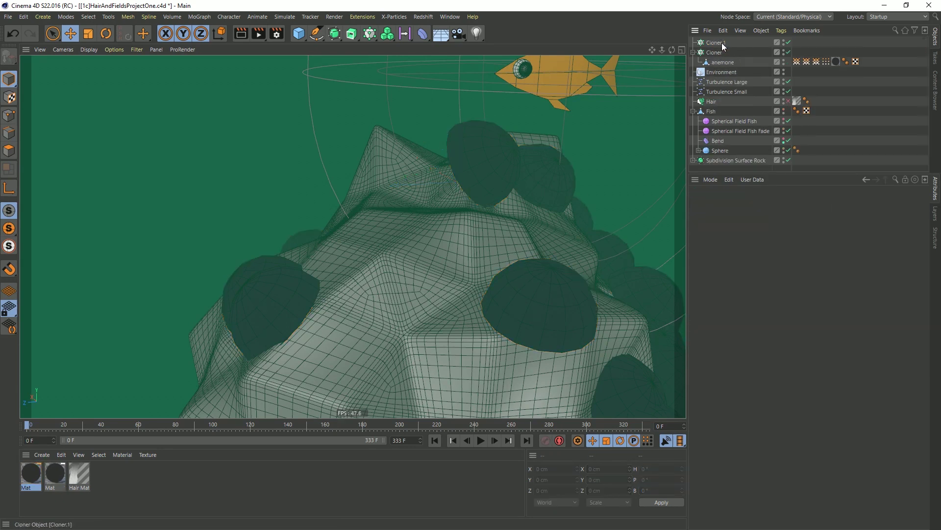
drag(299, 34, 487, 70)
drag(715, 43, 723, 55)
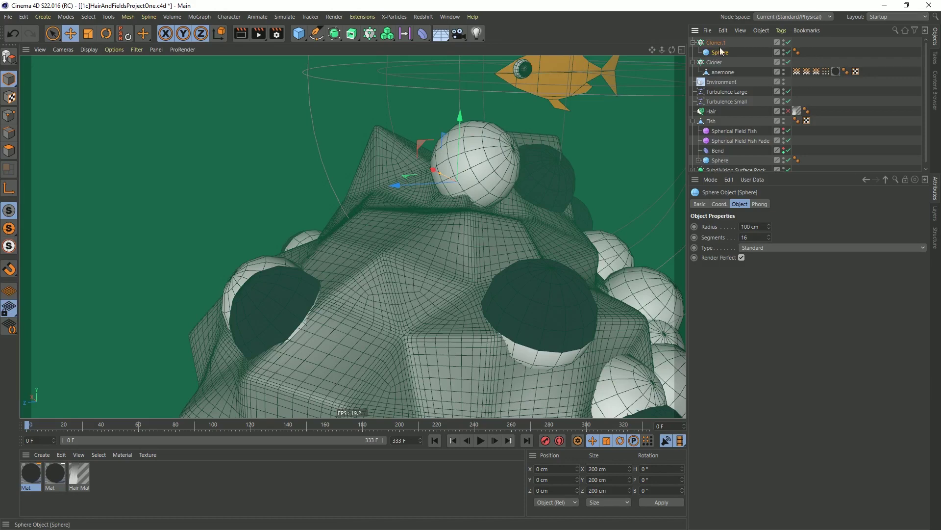
Change the type of the sphere inside the duplicated cloner to Hemisphere
click(721, 43)
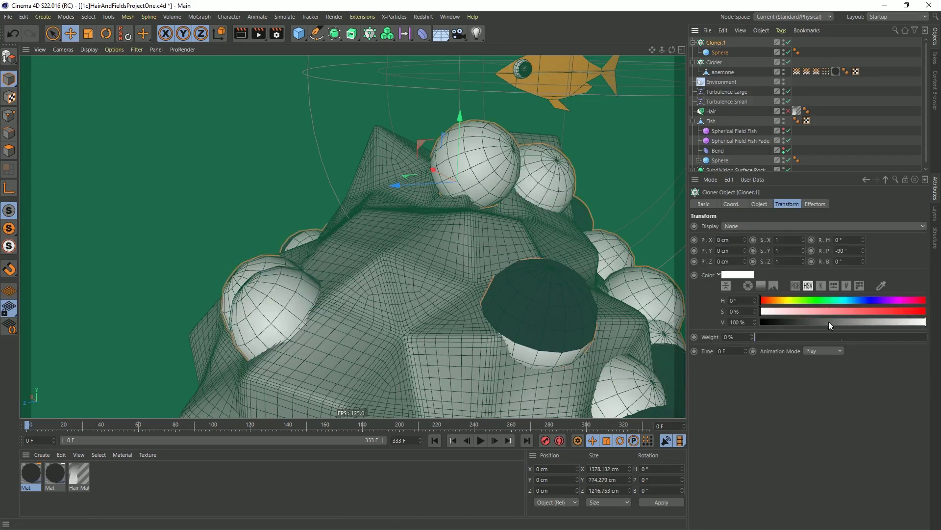
click(725, 54)
click(784, 248)
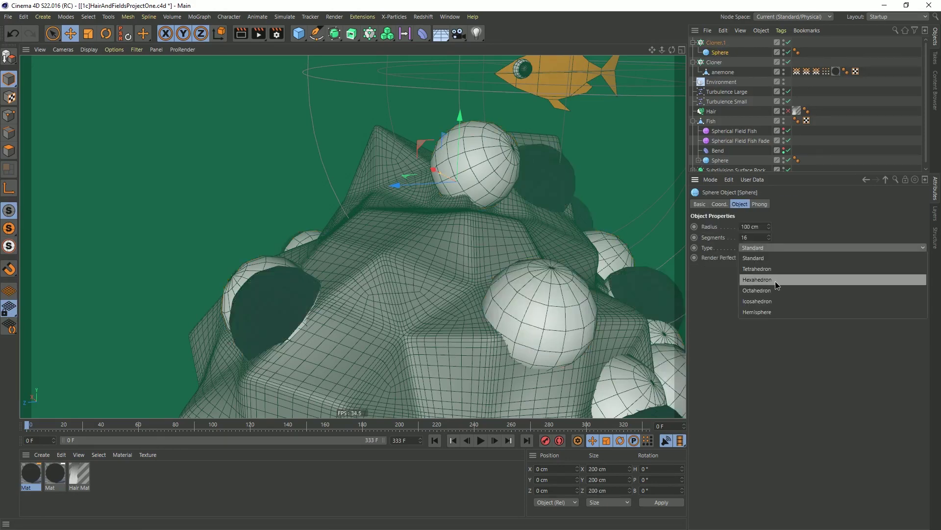
click(772, 311)
Set the duplicated cloner's transform pitch rotation (R.P) to 90°
click(765, 43)
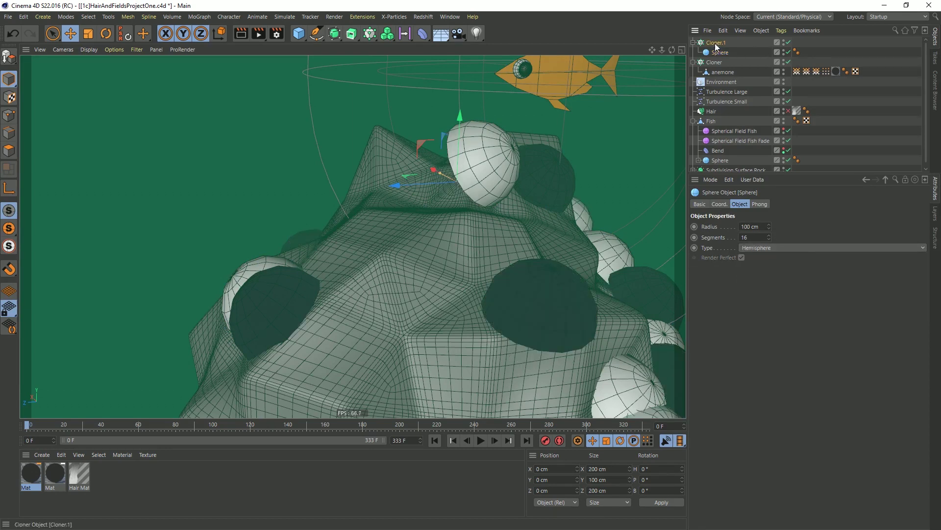
click(839, 250)
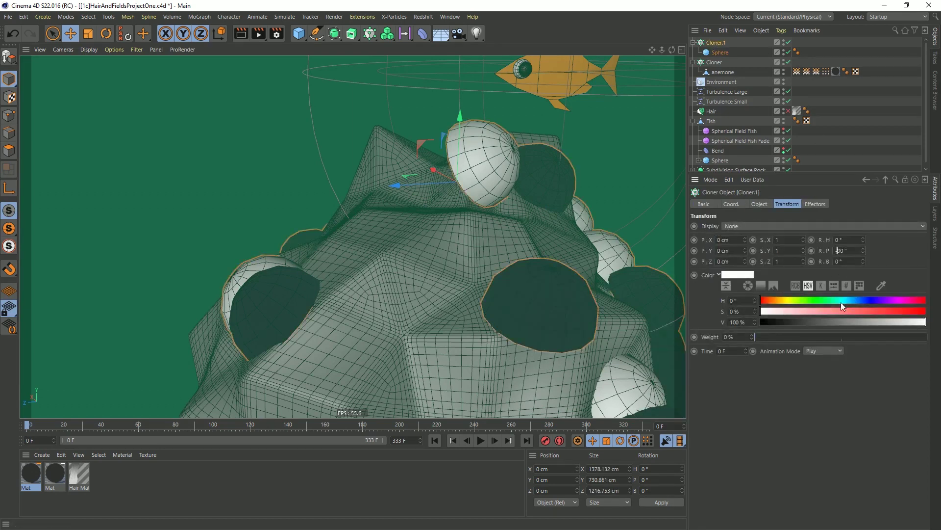
key(Return)
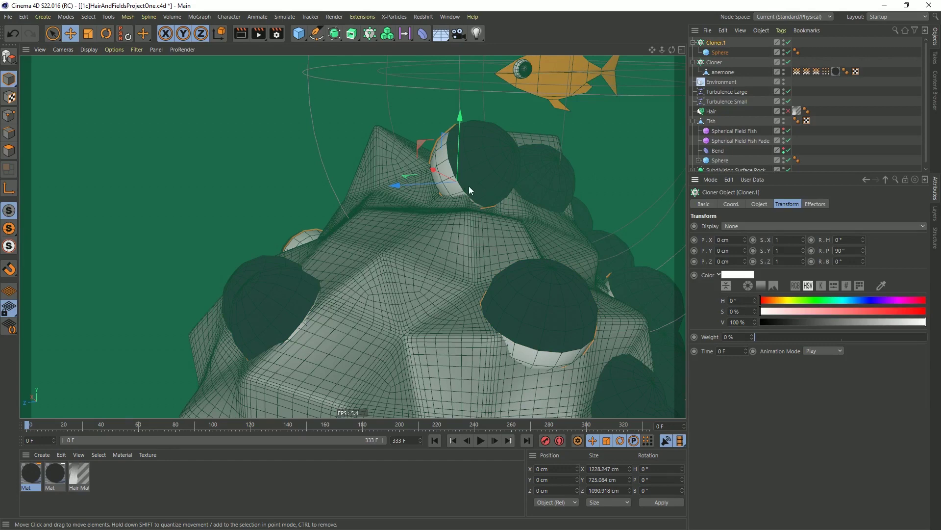
alt+drag(560, 355, 550, 322)
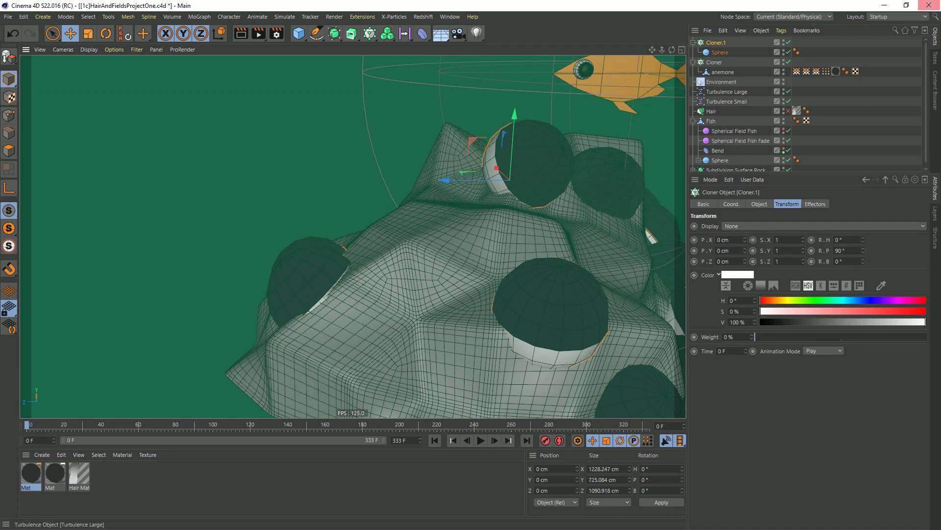
click(28, 477)
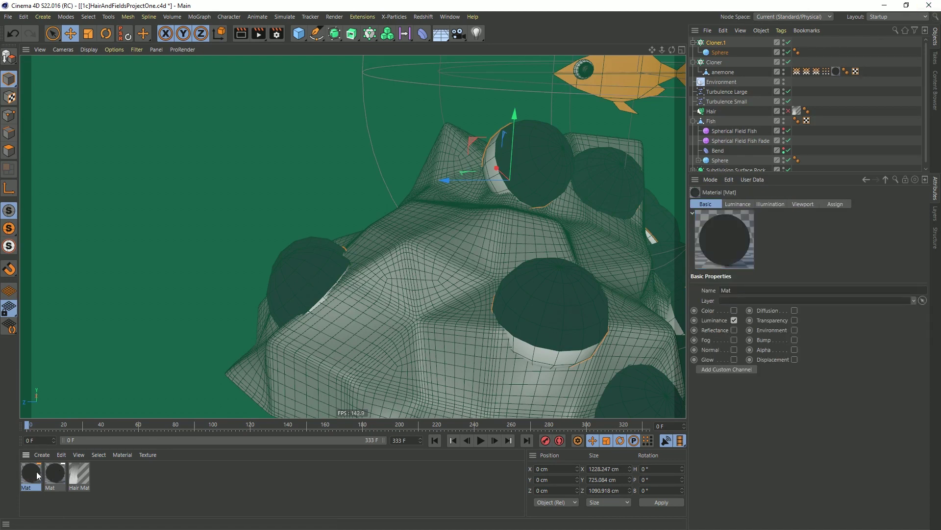
click(836, 71)
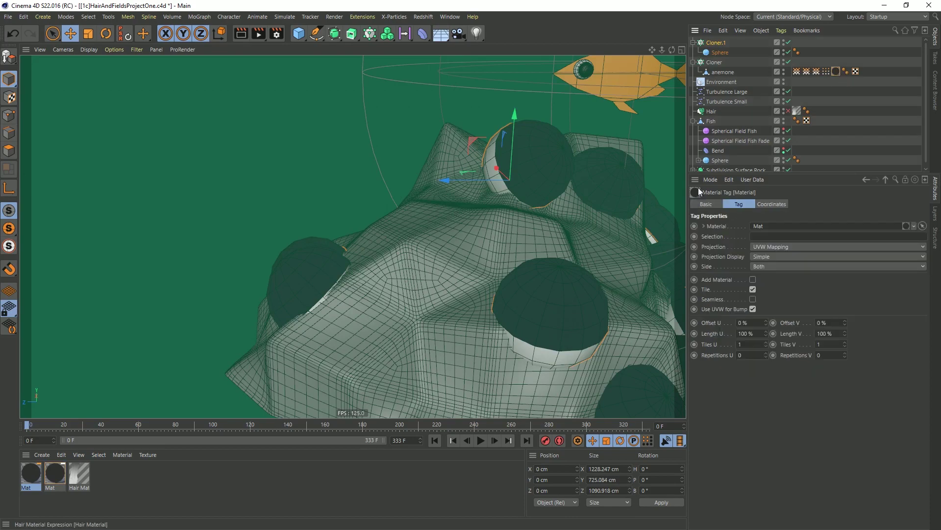
Add a Push Apart effector to both the anemone cloner and the hemisphere cloner
alt+drag(500, 346, 401, 237)
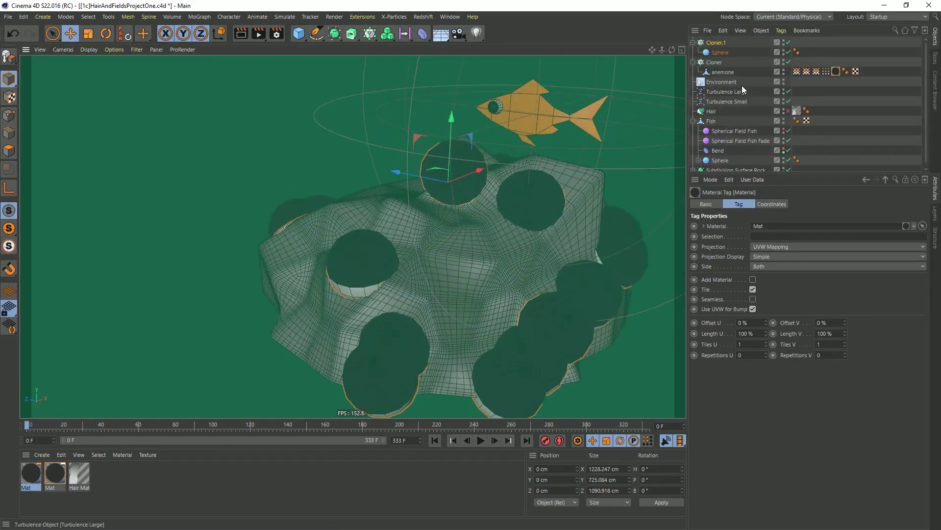
ctrl+click(716, 63)
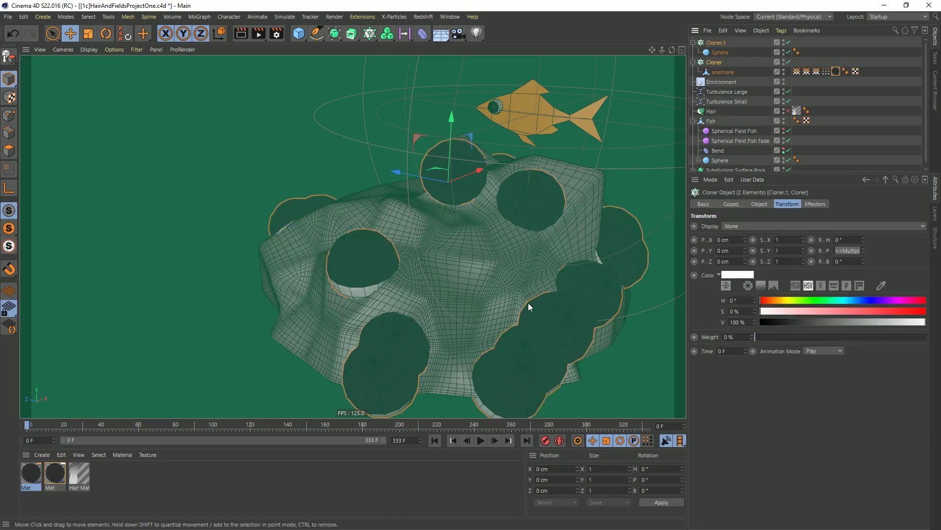
click(372, 33)
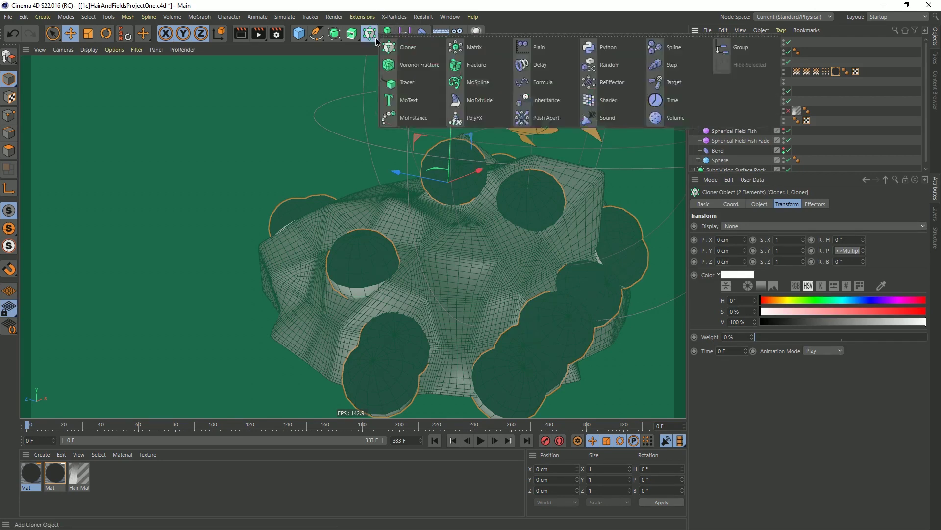
click(547, 118)
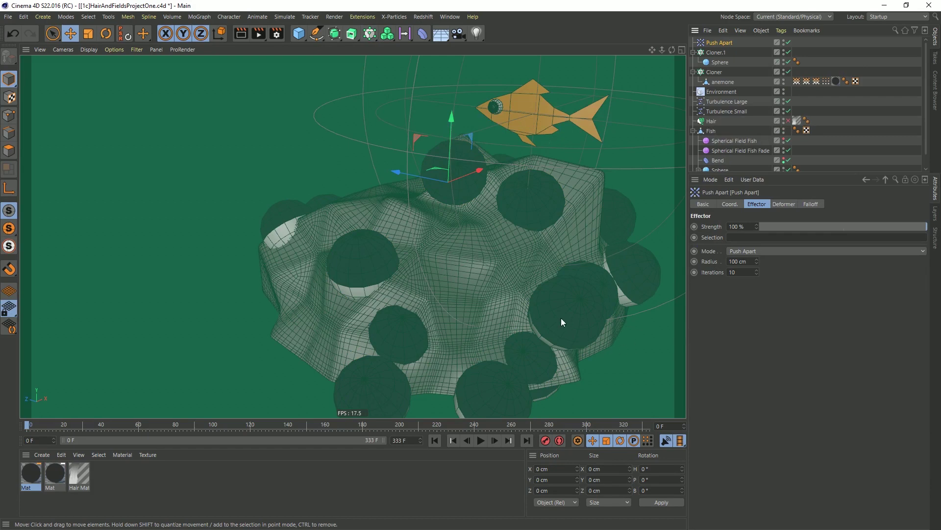
alt+drag(562, 322, 519, 245)
Select both cloners together and set their distribution Seed to 1234569
click(716, 52)
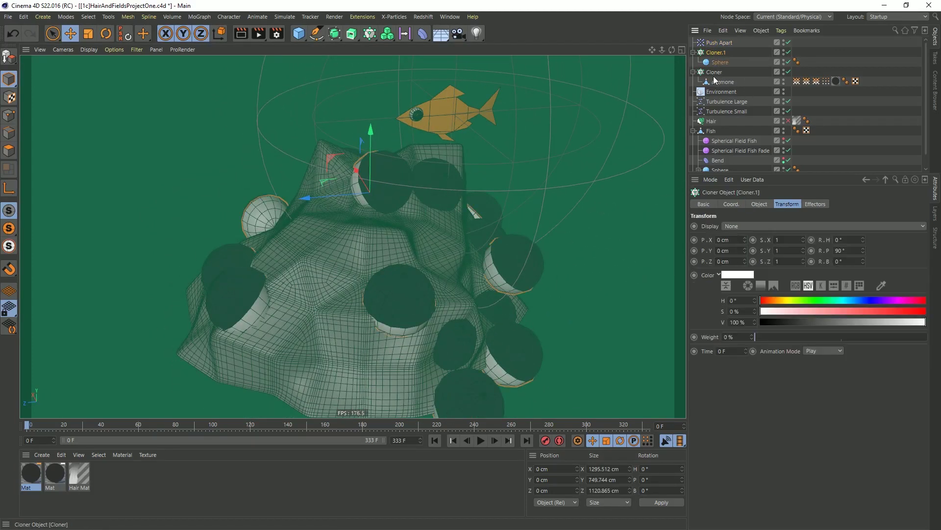
ctrl+click(714, 72)
click(759, 204)
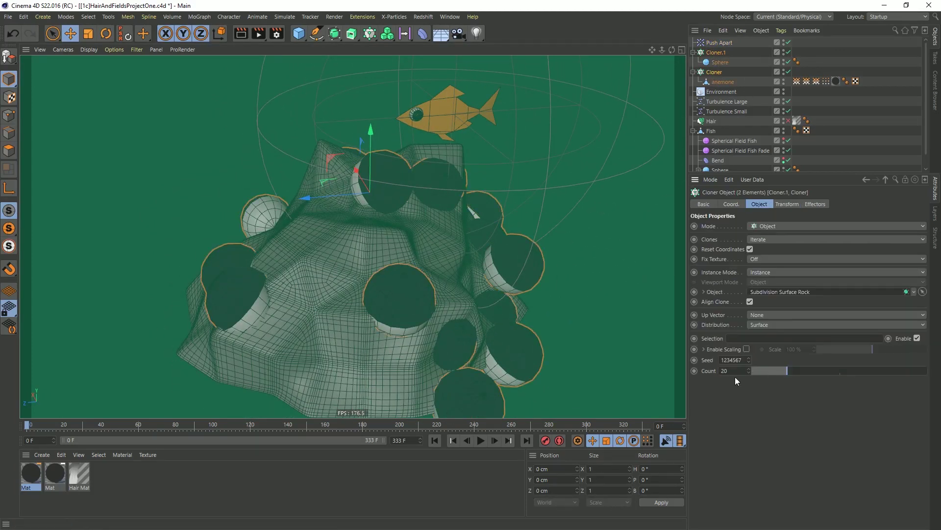
click(748, 358)
click(748, 359)
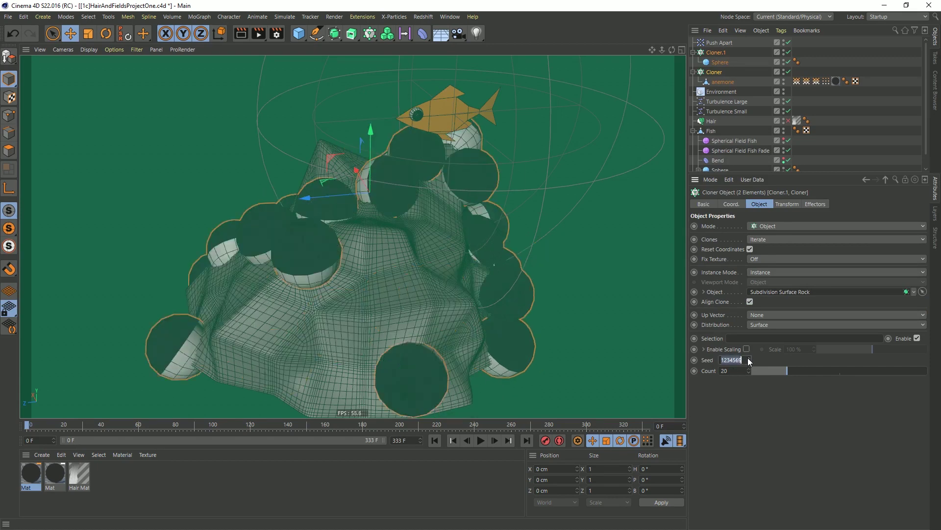
click(748, 359)
click(748, 362)
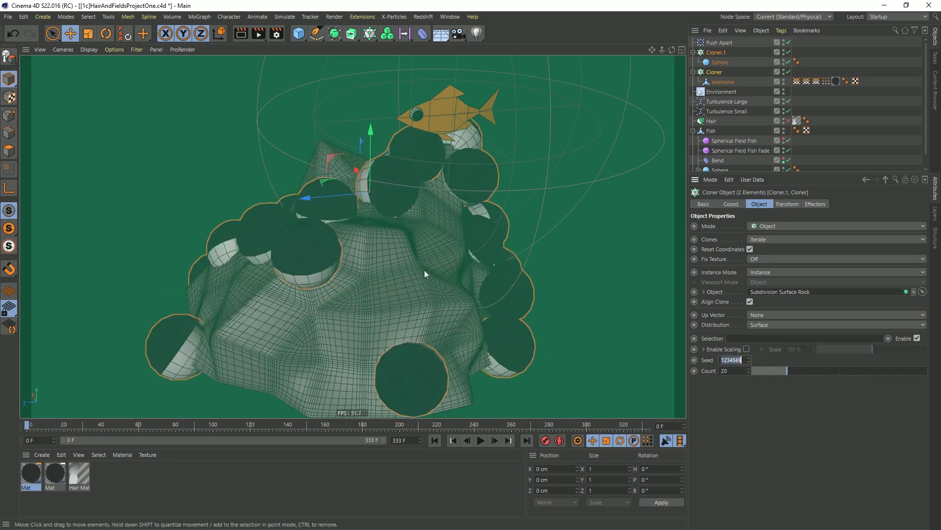
Try Seed 1234571 on both cloners for a different spread of clones over the rock
alt+drag(425, 269, 519, 352)
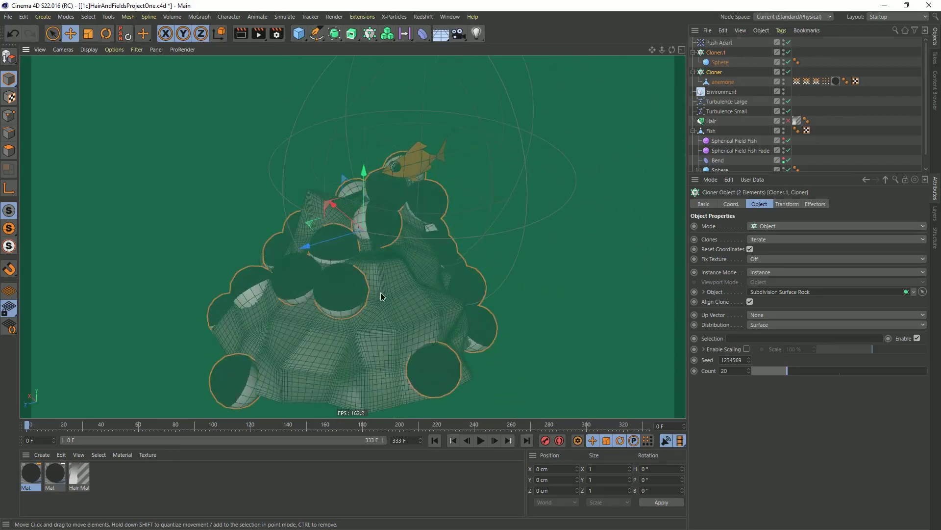
alt+drag(381, 293, 436, 296)
alt+right_drag(361, 279, 404, 255)
alt+drag(401, 255, 340, 252)
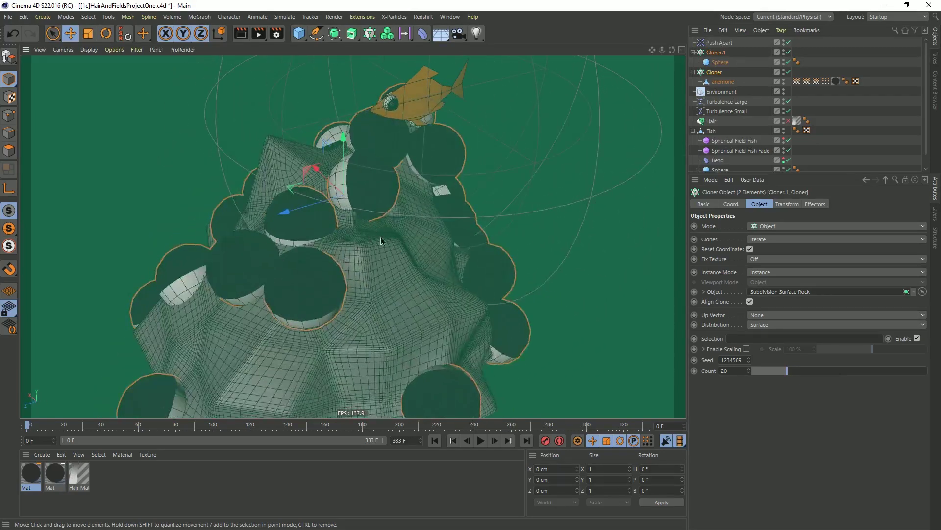
alt+middle_drag(381, 237, 379, 283)
alt+drag(361, 288, 338, 274)
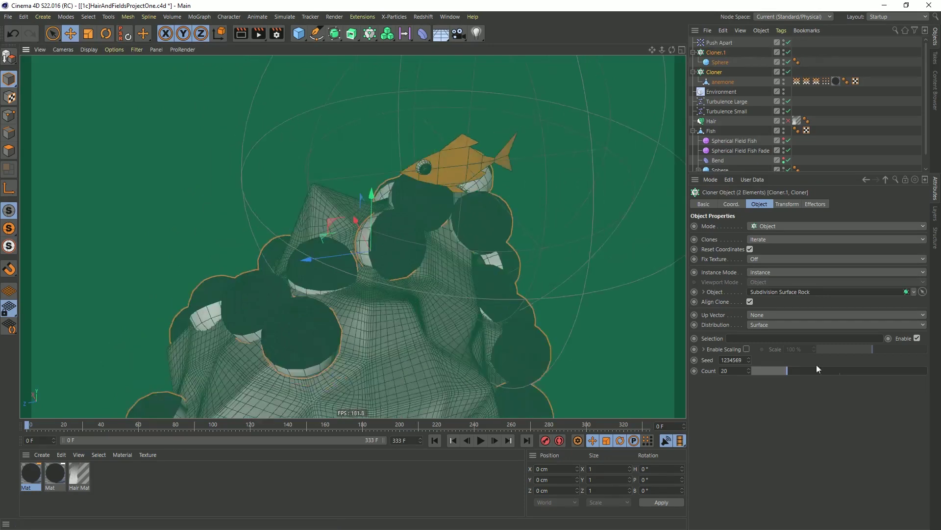
click(736, 360)
click(749, 358)
click(750, 359)
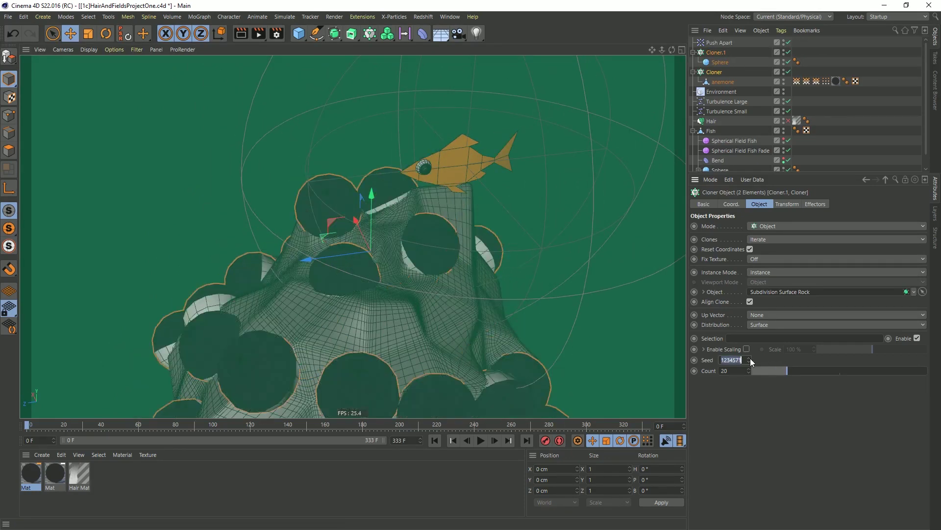
Try Seeds 1234572 and 1234573 on both cloners, comparing the clone placement on the rock
alt+drag(462, 337, 431, 340)
alt+middle_drag(432, 340, 432, 253)
alt+drag(431, 252, 353, 236)
click(748, 359)
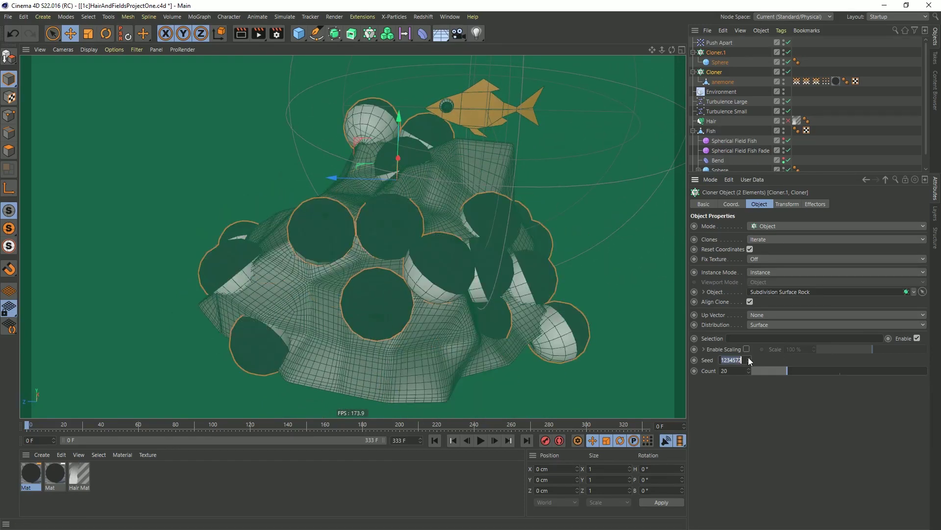
alt+drag(440, 243, 398, 238)
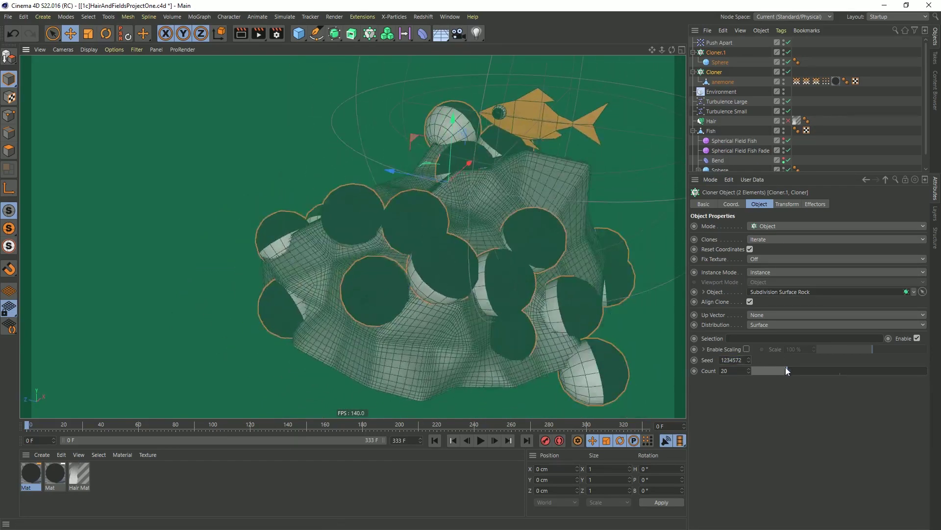
click(749, 359)
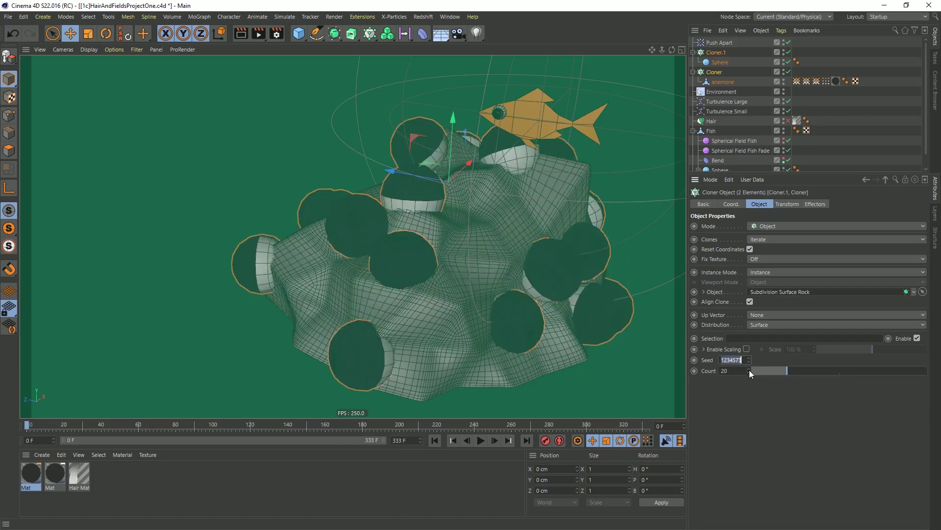
Reduce the Count of both cloners to 15 and set their Seed to 1234572
click(749, 372)
click(749, 372)
click(749, 373)
click(749, 373)
click(749, 373)
click(749, 372)
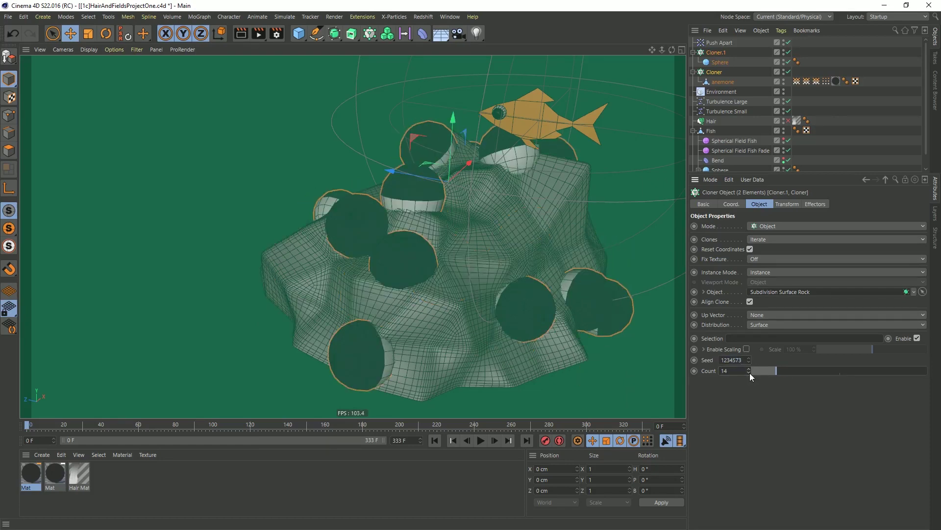
click(749, 368)
click(748, 361)
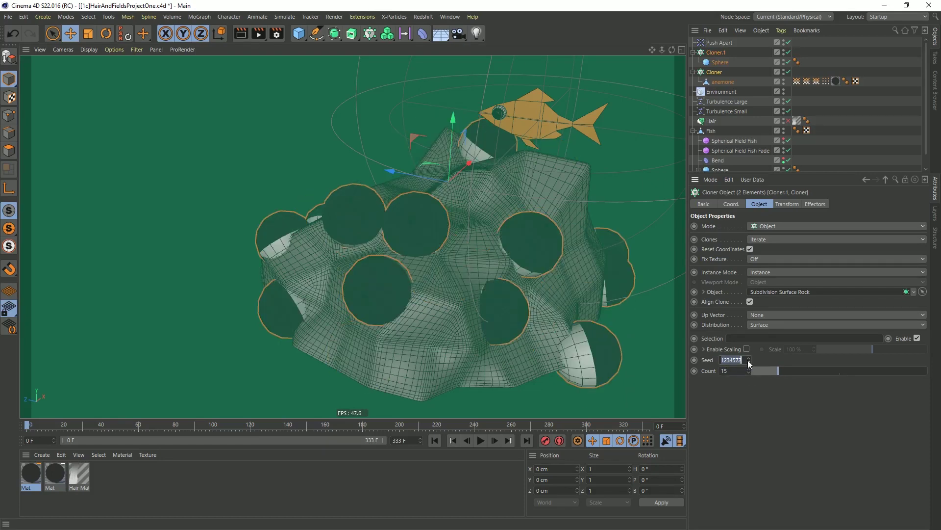
alt+drag(262, 223, 604, 242)
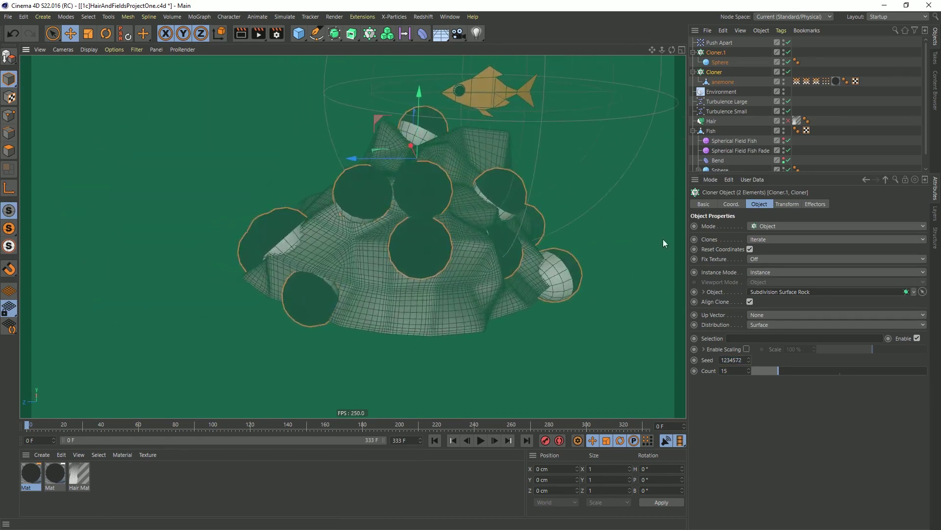
scroll(463, 261, up, 3)
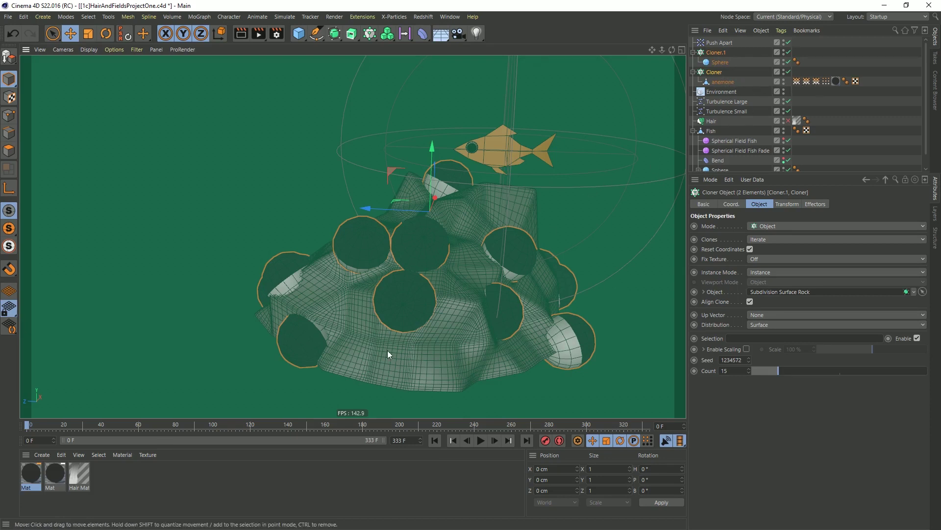
Check which materials are in use and delete the unused Mat material from the scene
click(80, 489)
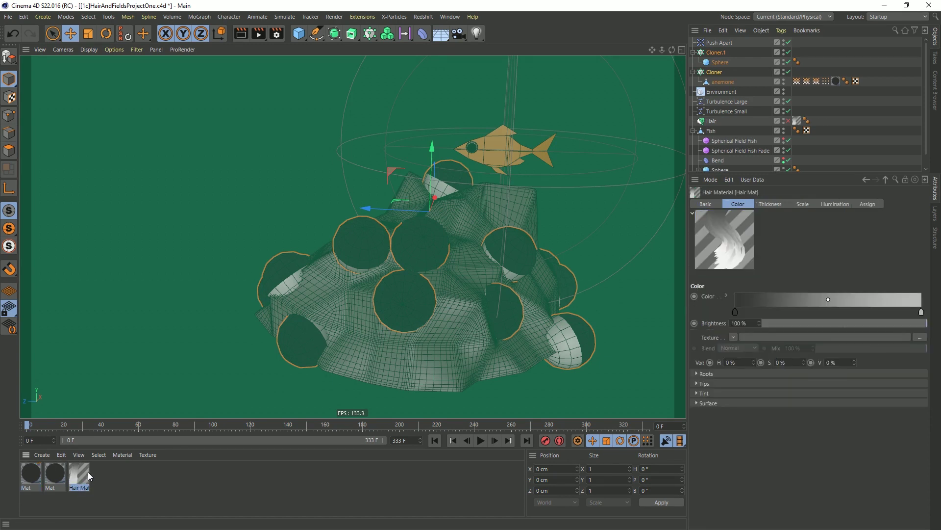
click(835, 81)
click(30, 472)
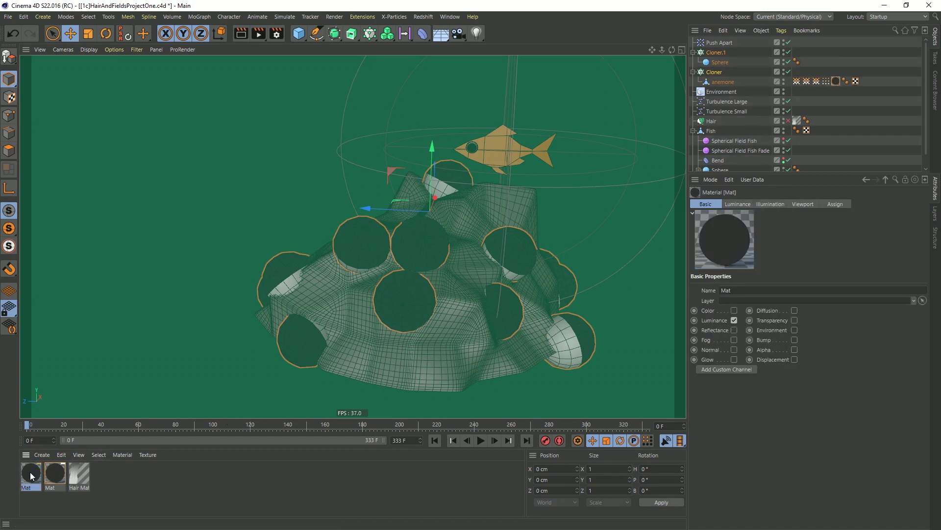
key(Delete)
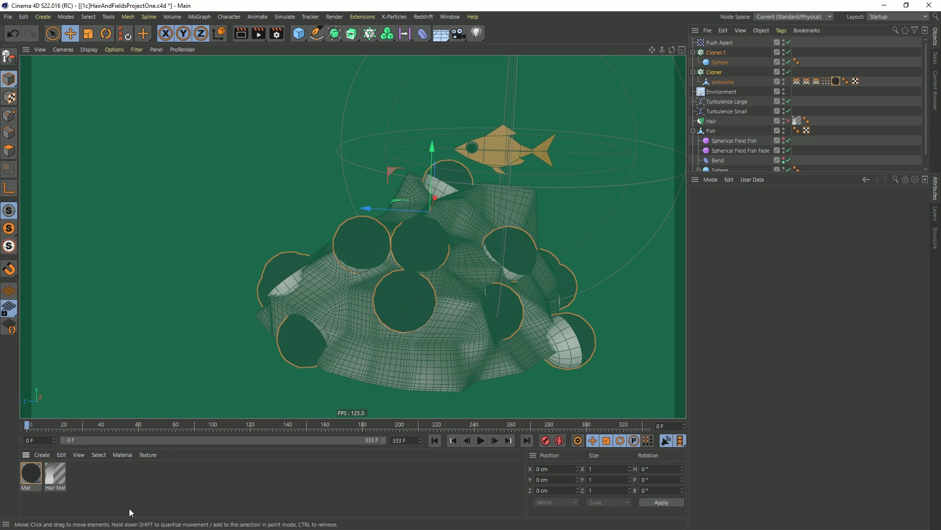
Wrap the anemone Cloner in a Connect object and disable its Weld option
click(714, 72)
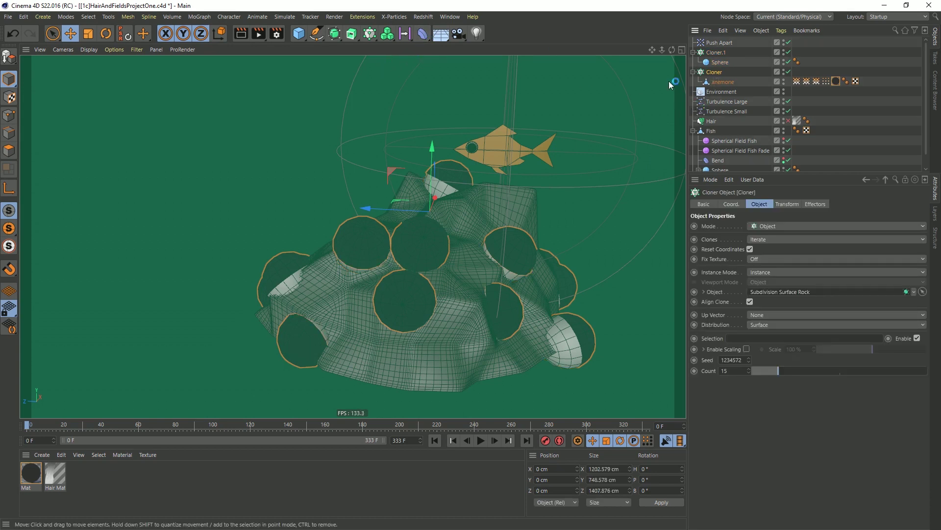
click(336, 34)
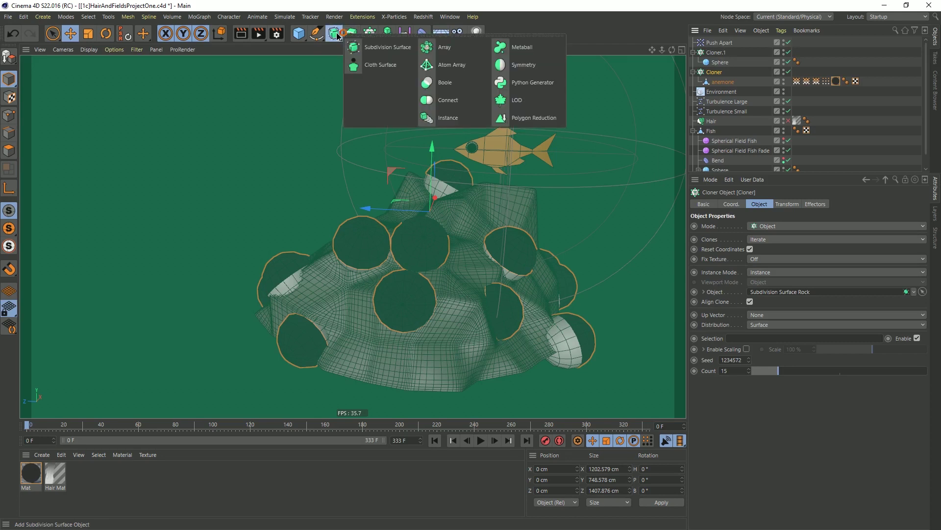
alt+click(447, 100)
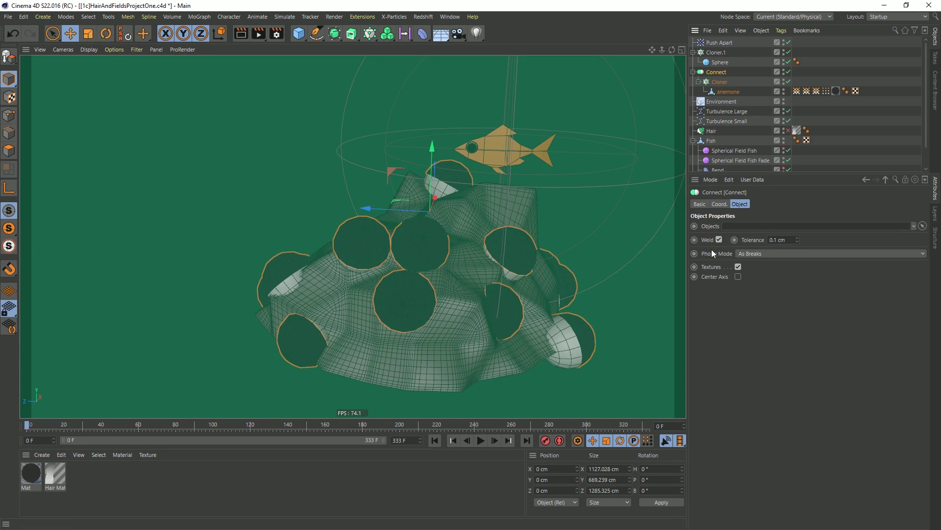
click(718, 240)
Add a Correction deformer inside the Connect object, placed below the Cloner, and switch to point mode
click(425, 34)
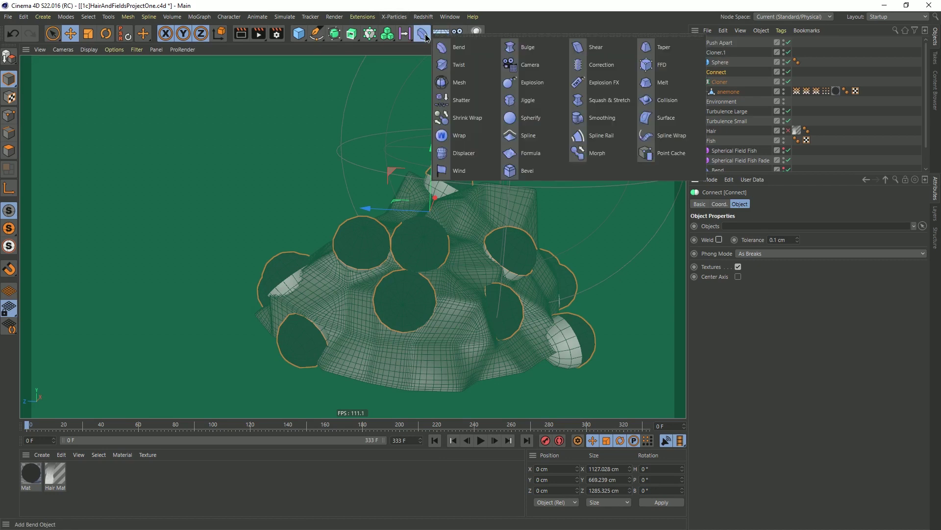
click(616, 70)
drag(709, 44, 716, 85)
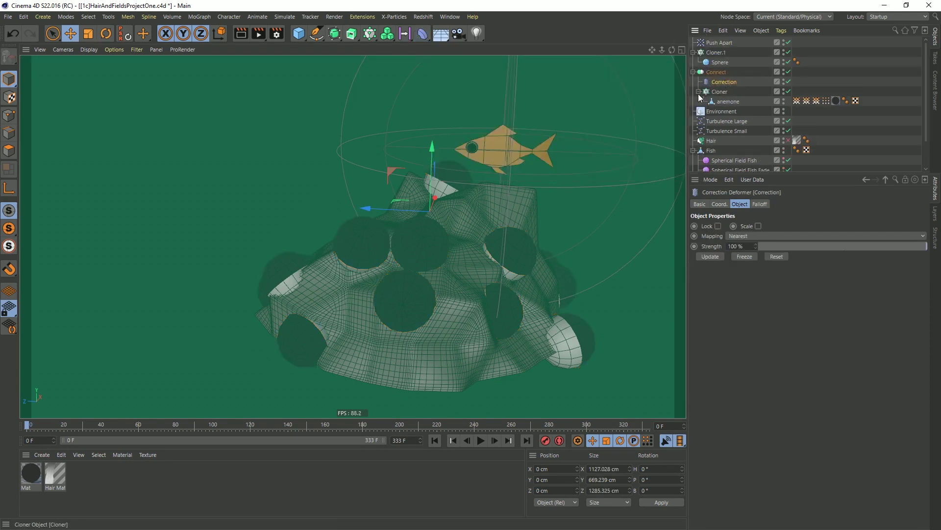
click(14, 116)
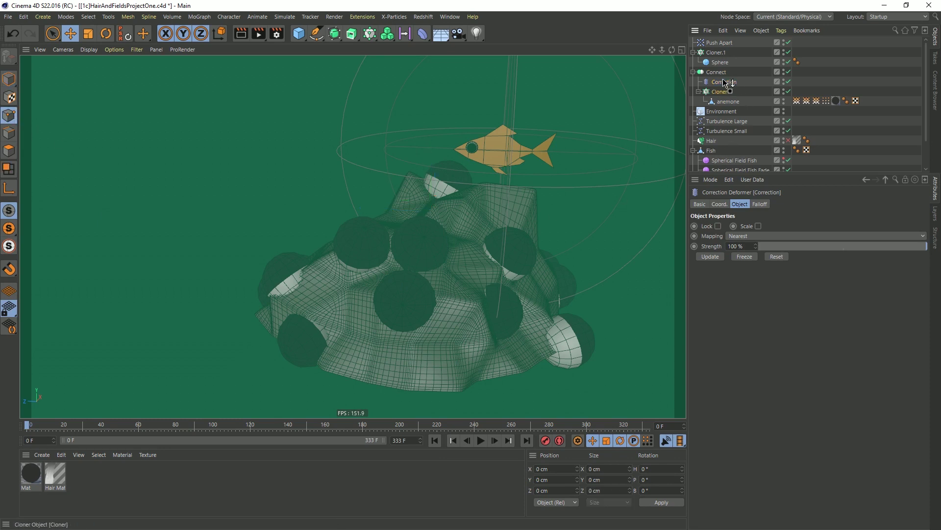
drag(723, 78, 725, 101)
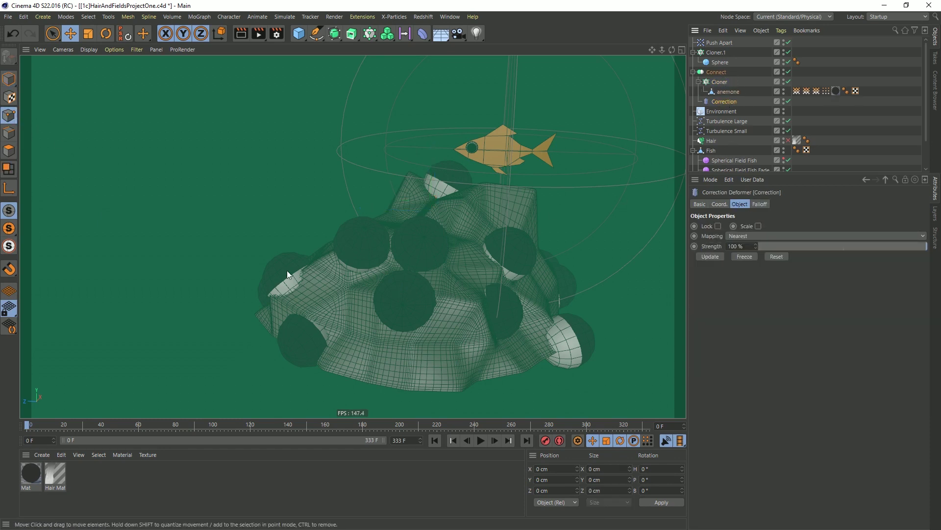
Turn off material display in the viewport so the meshes of the cloned spheres show
mouse_move(399, 284)
alt+right_down()
mouse_move(536, 269)
mouse_move(607, 250)
alt+right_up()
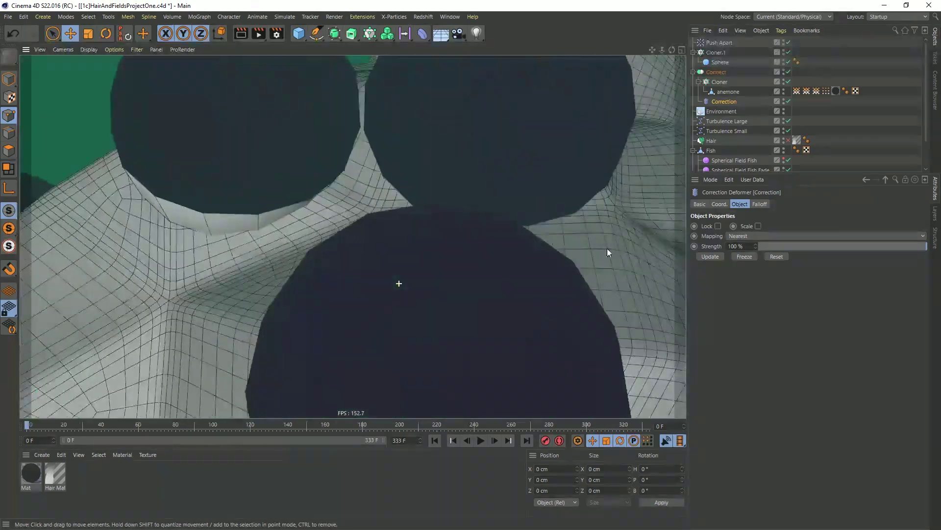
alt+right_drag(493, 304, 387, 233)
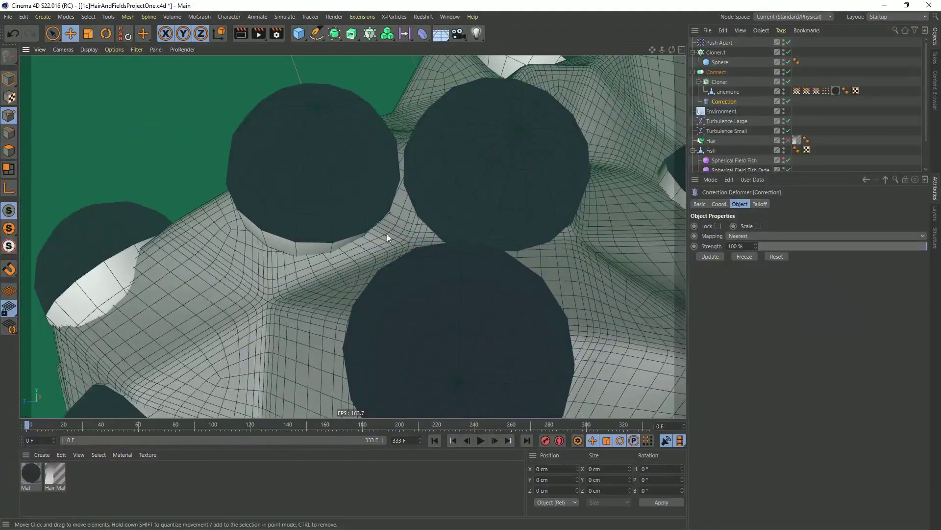
click(113, 49)
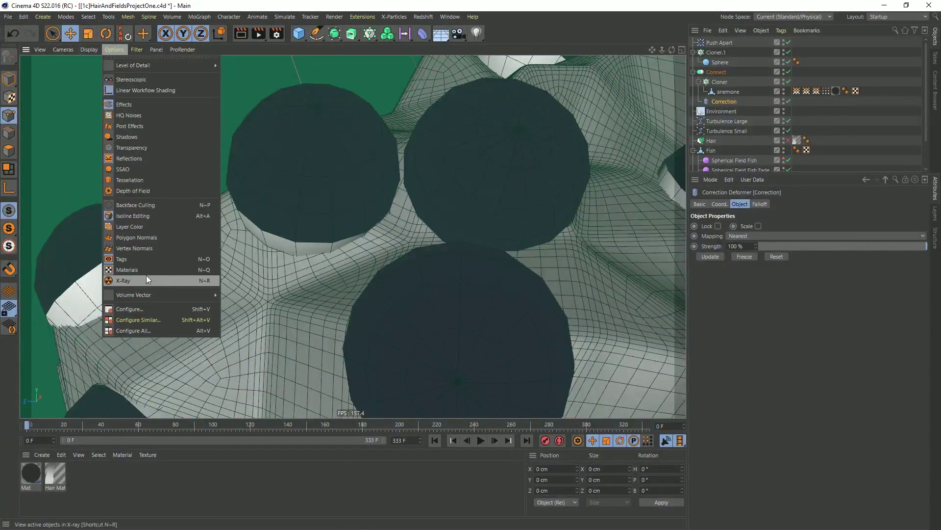
click(135, 269)
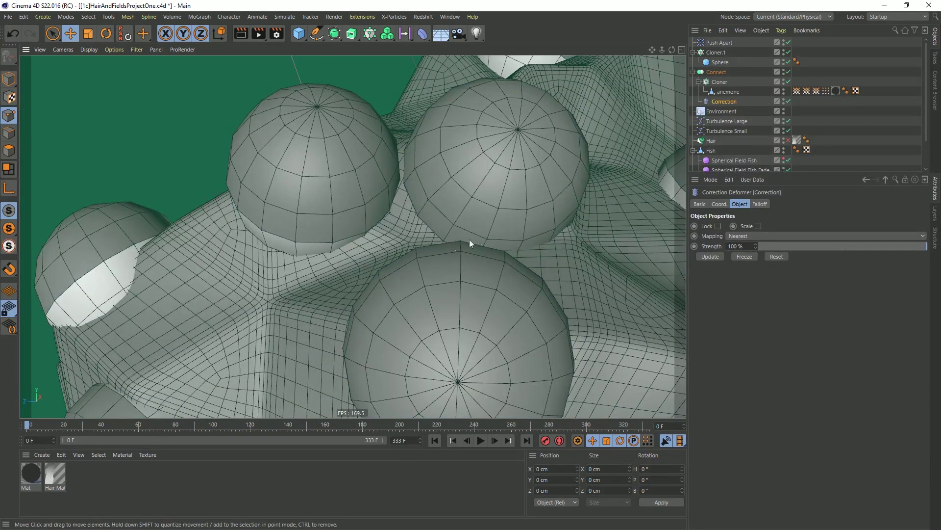
Test the Correction deformer by selecting points and moving a single polygon on a cloned sphere, and undo the move
click(485, 152)
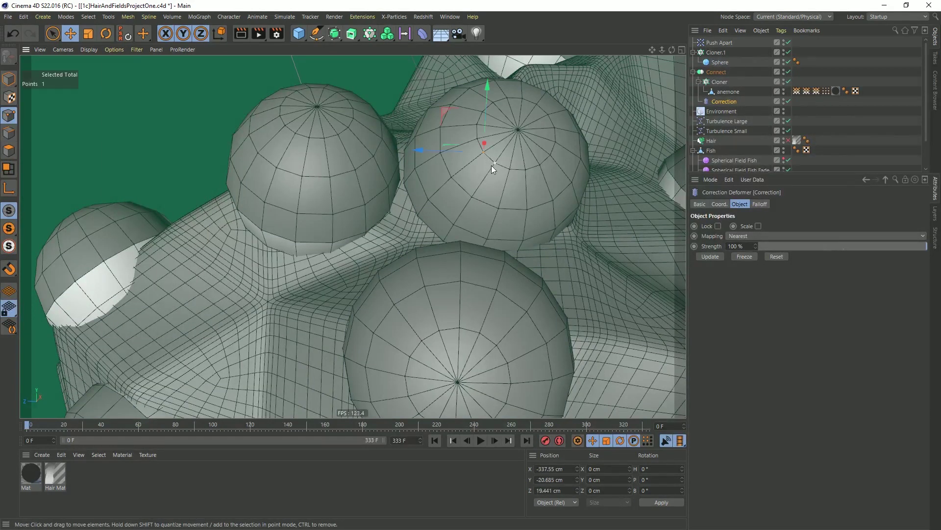
click(493, 165)
click(524, 169)
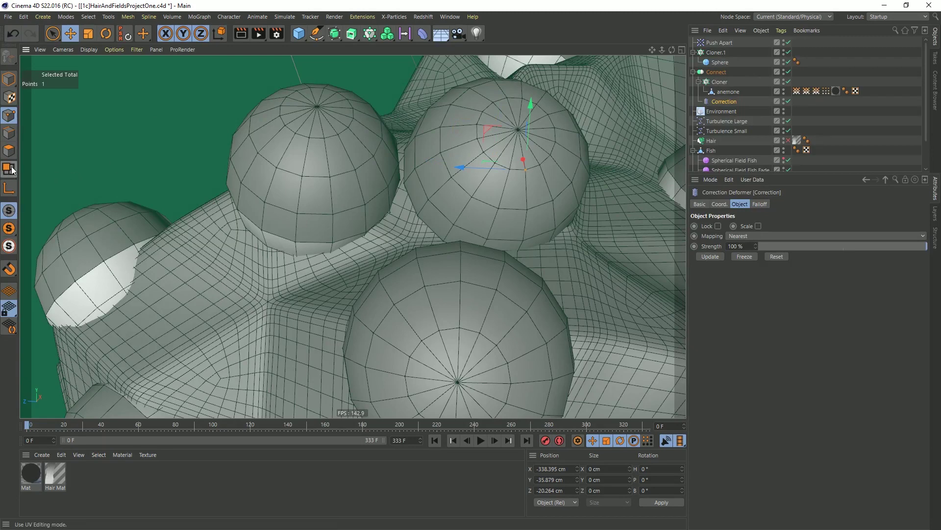
click(9, 151)
click(336, 144)
click(337, 148)
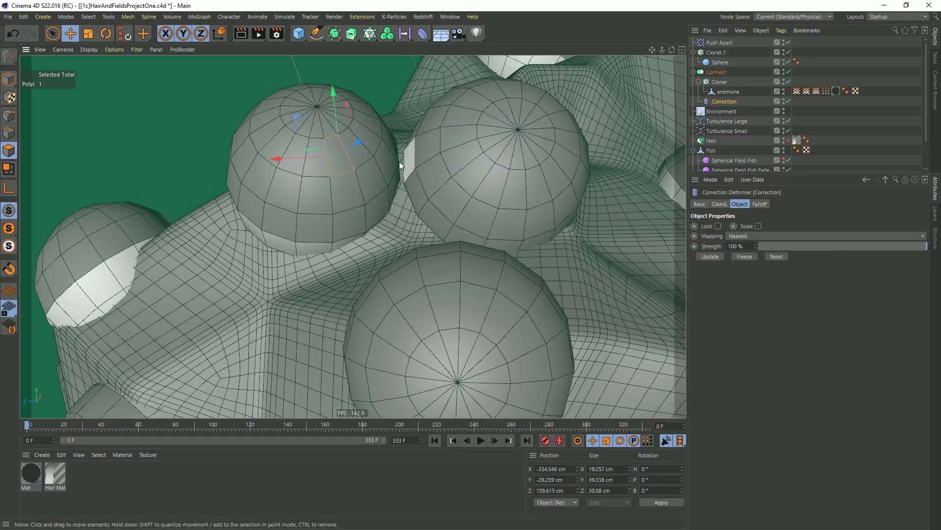
alt+drag(355, 160, 413, 121)
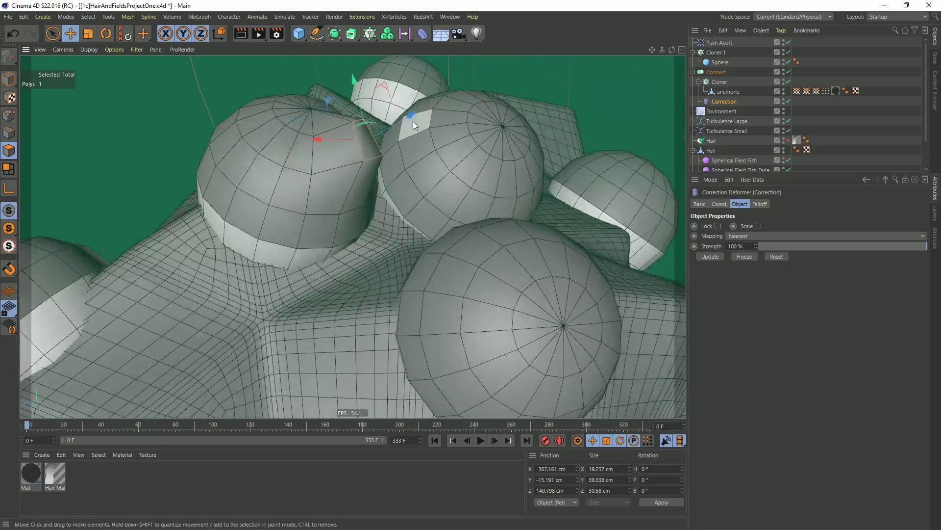
key(ctrl+z)
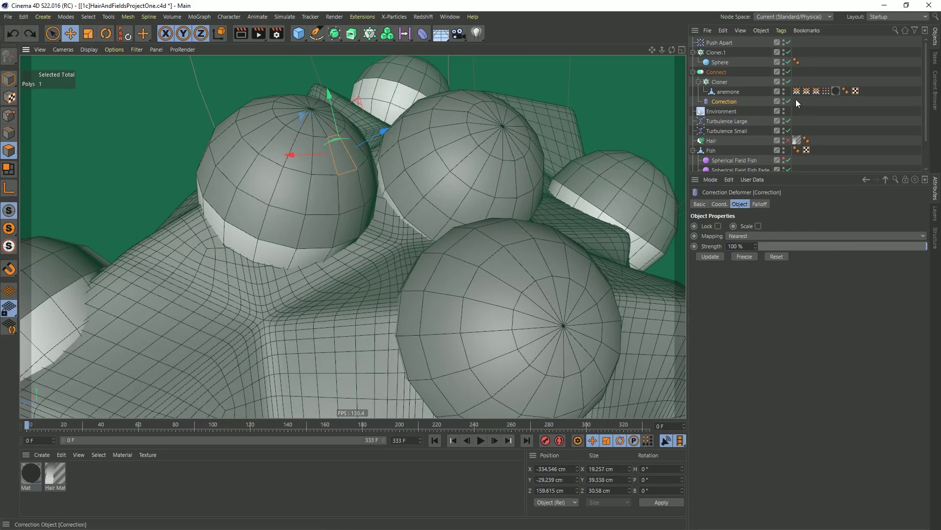
Move the Fish1, Fish2, Fish3 and Vertex Color tags from the anemone object to the Correction deformer
drag(796, 99, 825, 94)
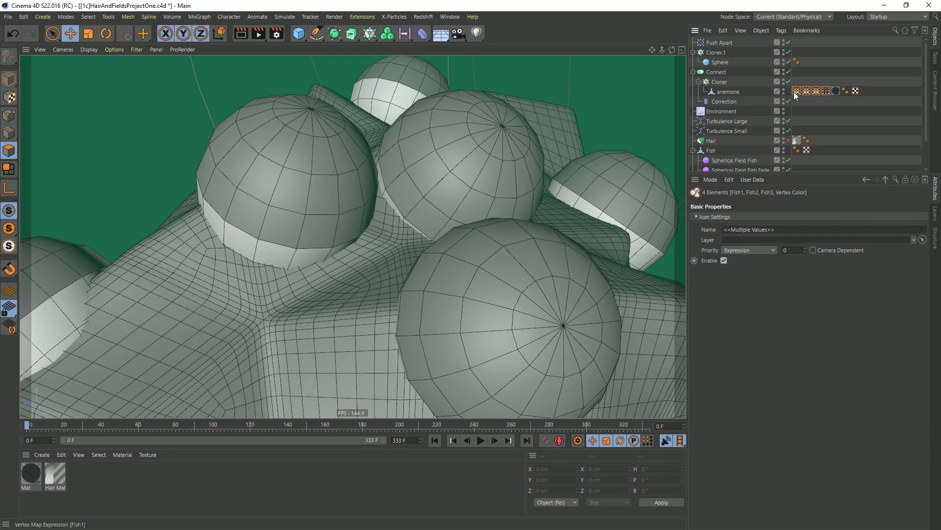
drag(794, 99, 795, 101)
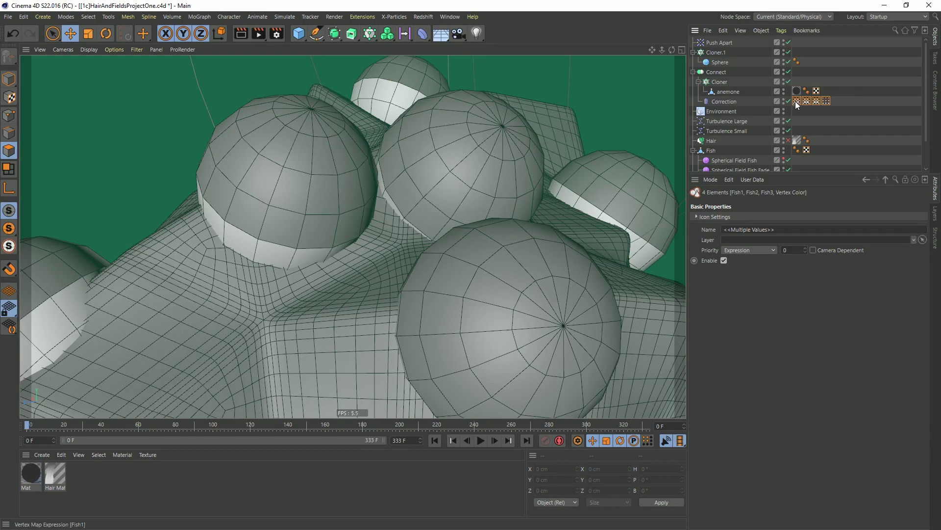
click(869, 102)
Delete the Fish object's X, Y and Z position animation tracks
alt+drag(527, 152, 523, 151)
scroll(524, 151, down, 5)
alt+middle_drag(534, 132, 516, 245)
alt+drag(515, 244, 492, 253)
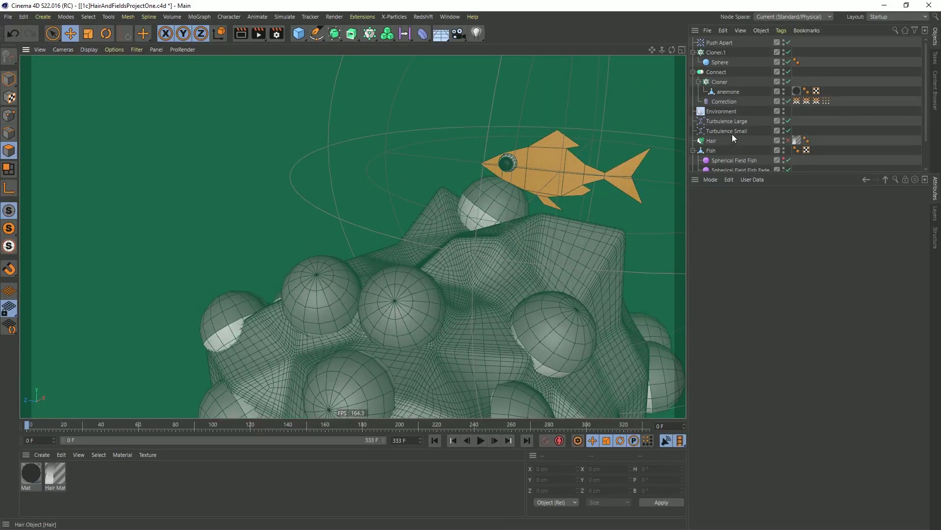
click(712, 150)
click(719, 204)
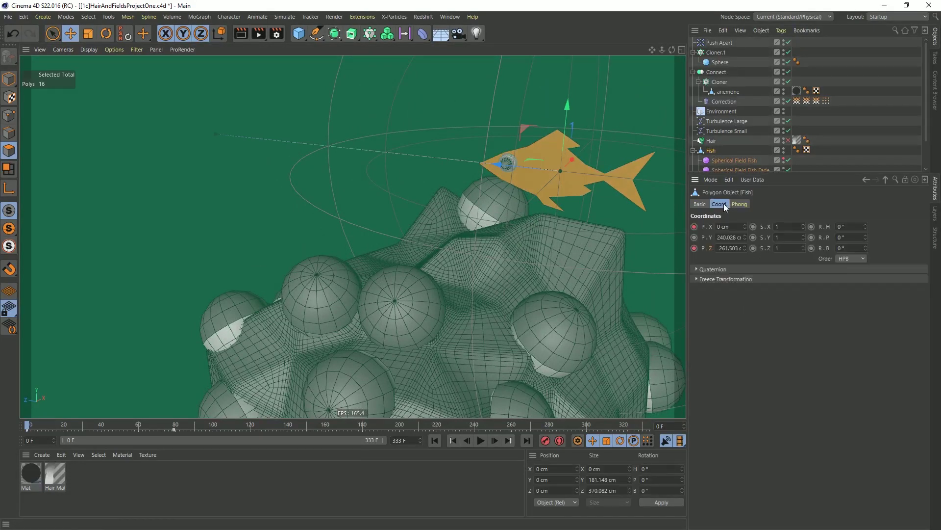
ctrl+shift+click(694, 249)
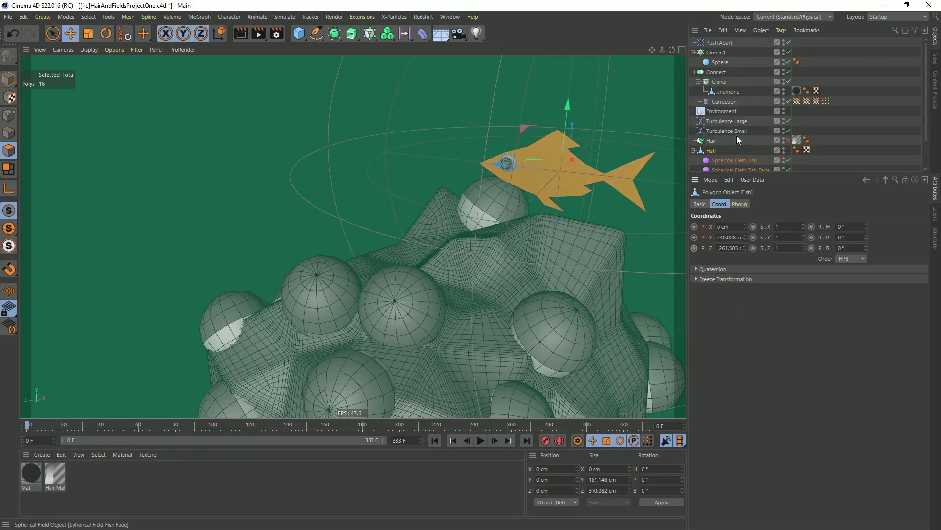
Move the whole Fish object in model mode down beside the cloned spheres on the rock
alt+middle_drag(556, 210, 568, 138)
key(e)
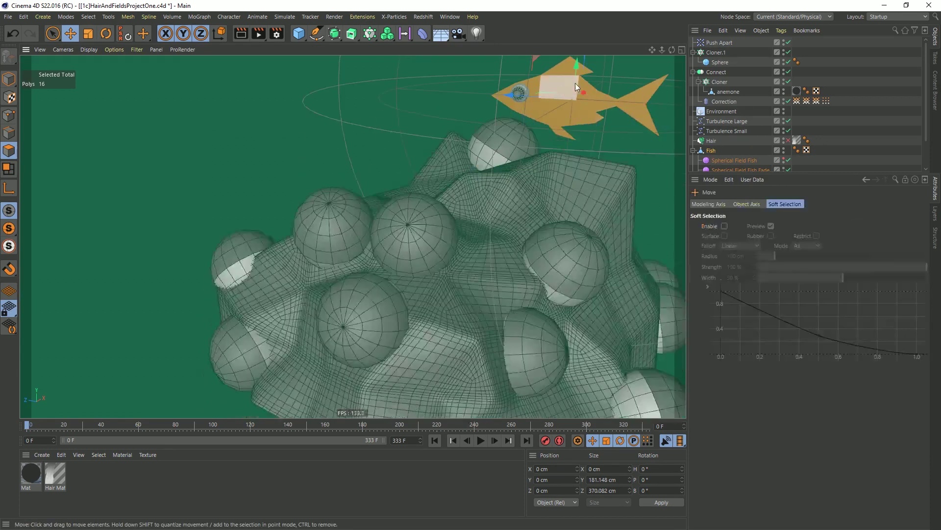
drag(557, 97, 375, 216)
key(ctrl+z)
click(9, 80)
alt+drag(452, 221, 453, 183)
scroll(453, 184, up, 3)
drag(467, 151, 454, 145)
scroll(454, 145, up, 2)
Display the Correction deformer's Fish1 vertex map in point mode and examine its weighting on the spheres near the fish
click(713, 101)
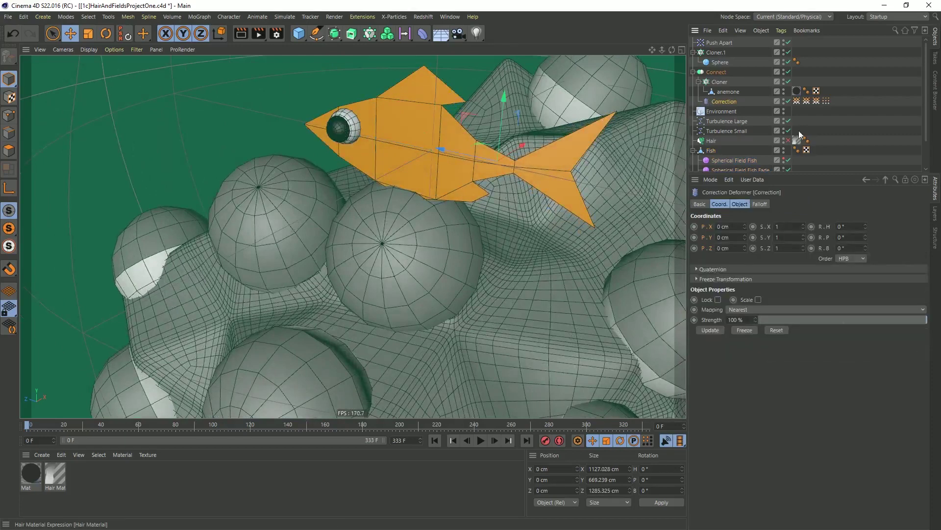
click(798, 101)
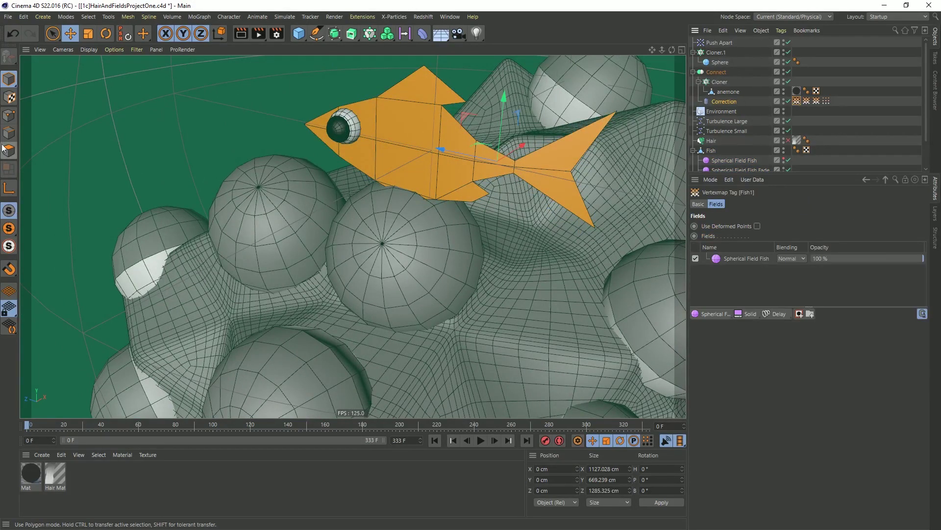
click(8, 115)
scroll(404, 246, up, 2)
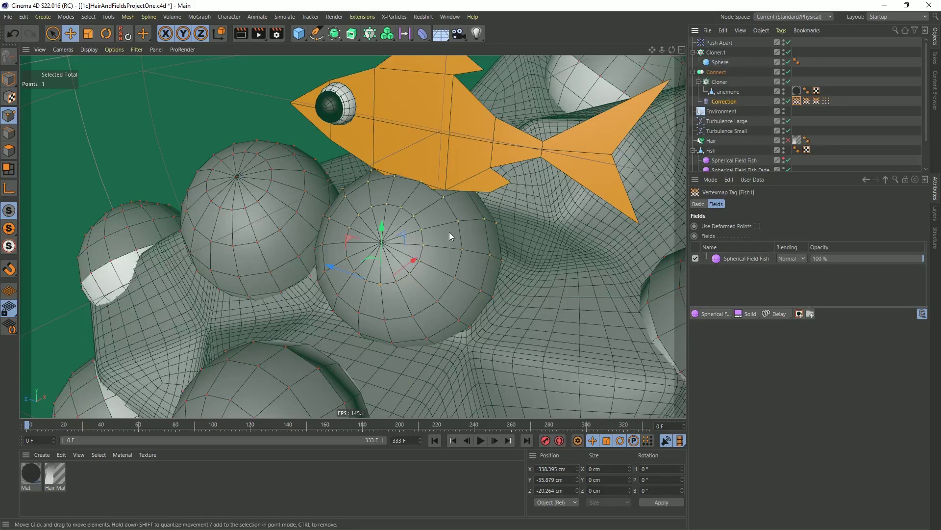
scroll(451, 233, down, 2)
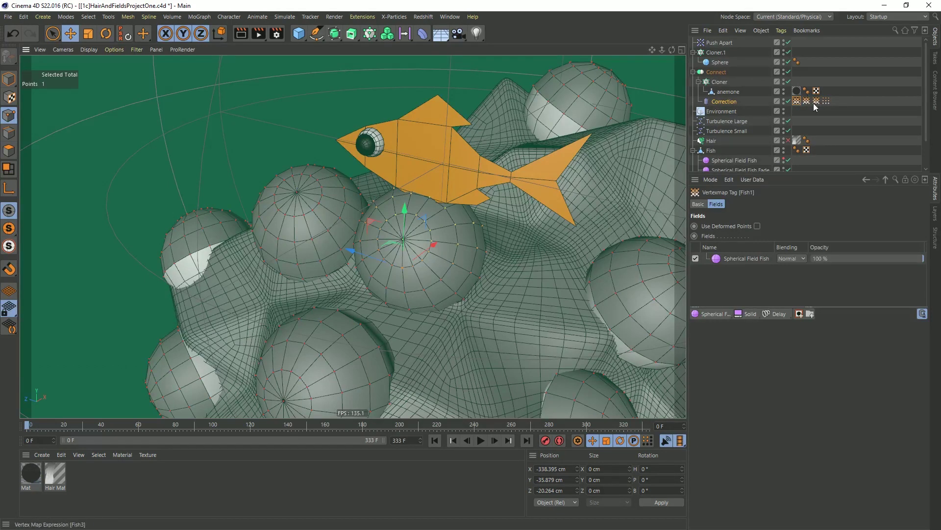
Enable the Hair object so that its hairs are generated in the scene
click(61, 473)
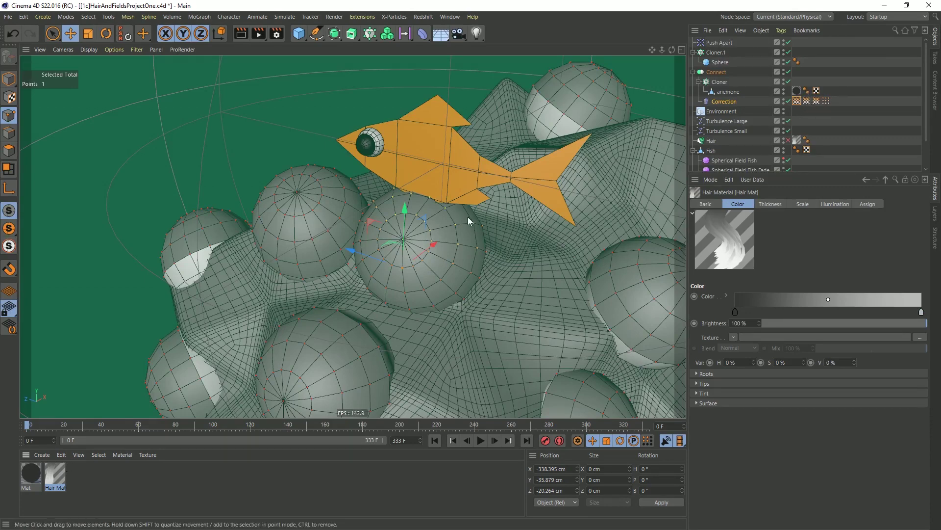
alt+drag(422, 238, 444, 226)
alt+right_drag(445, 225, 438, 245)
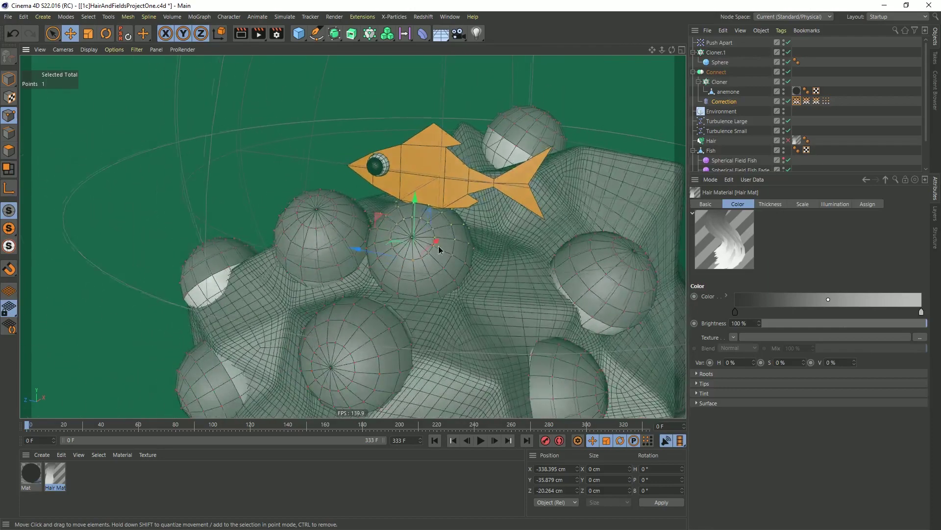
alt+middle_drag(437, 245, 419, 210)
alt+right_drag(419, 209, 411, 215)
mouse_move(412, 219)
alt+mouse_down()
mouse_move(427, 242)
mouse_move(395, 231)
mouse_move(416, 227)
alt+mouse_up()
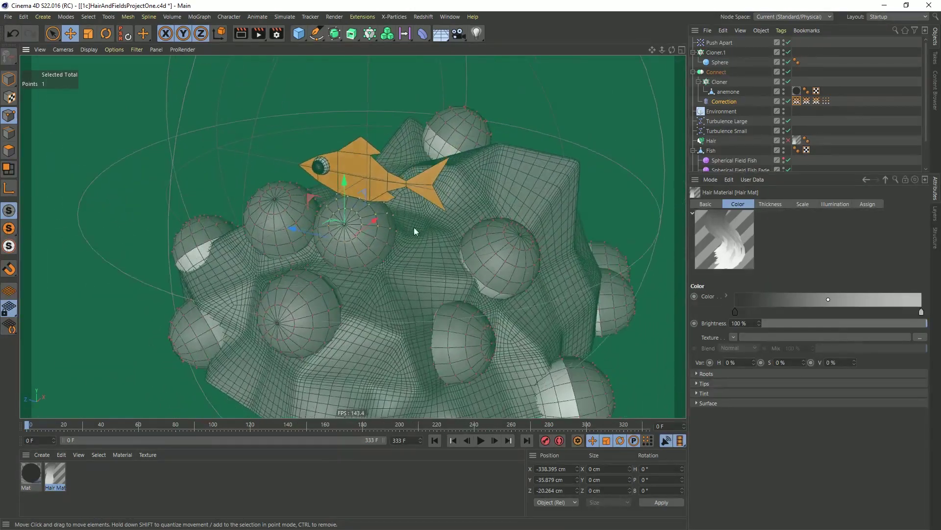
click(709, 141)
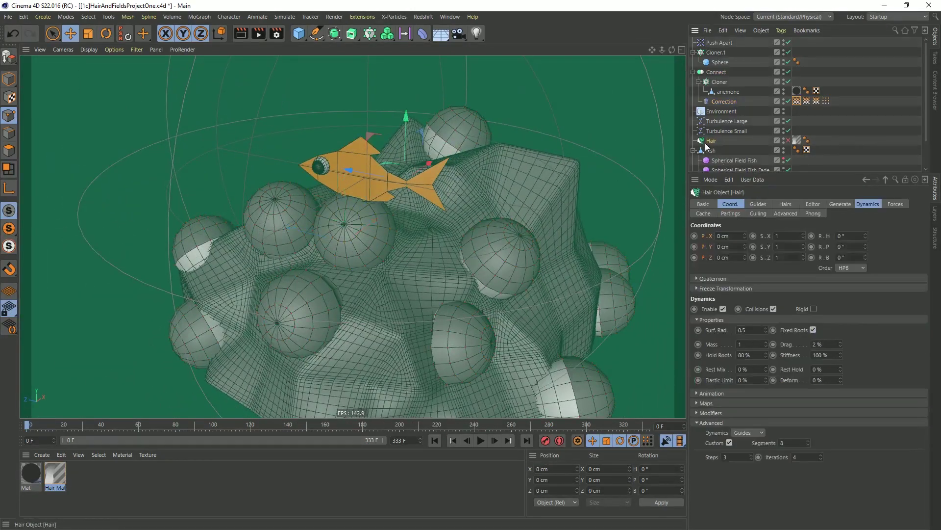
click(788, 142)
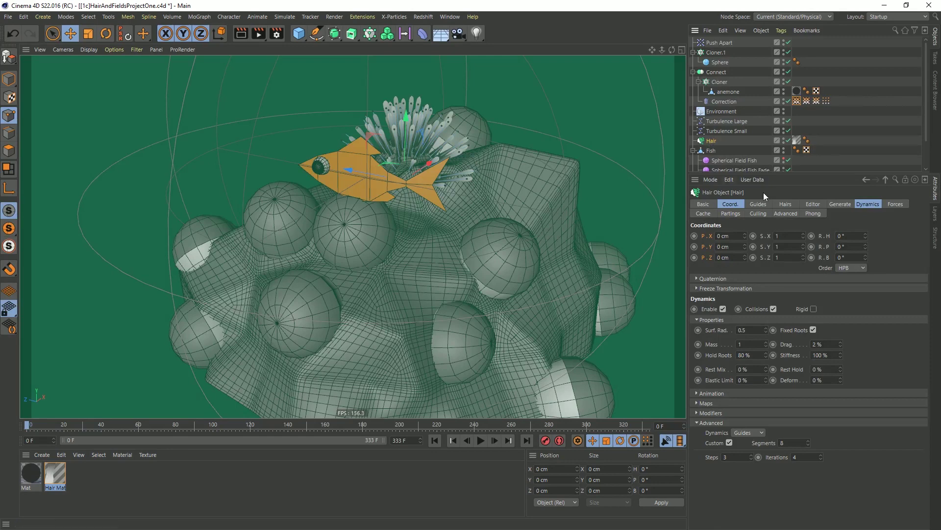
Link the Hair object's guides to the first Connect object instead of the anemone
click(773, 204)
click(758, 203)
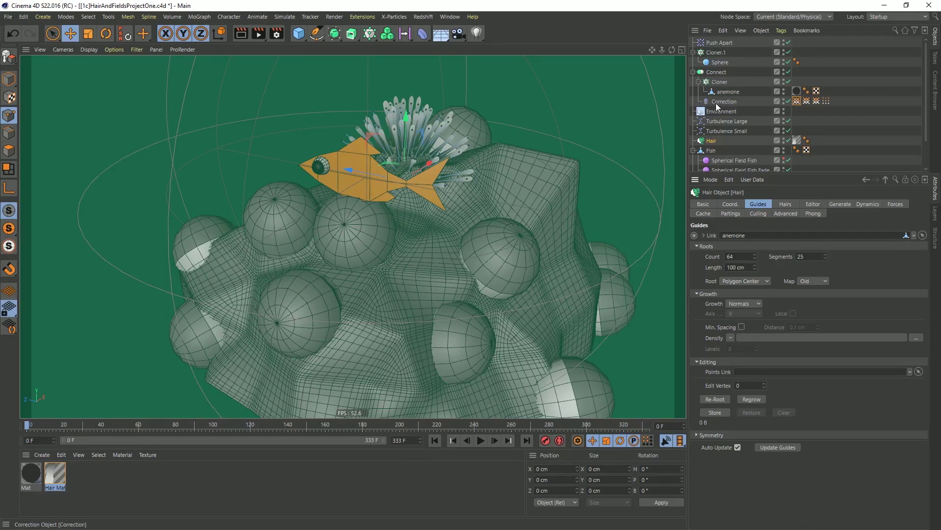
drag(716, 73, 736, 239)
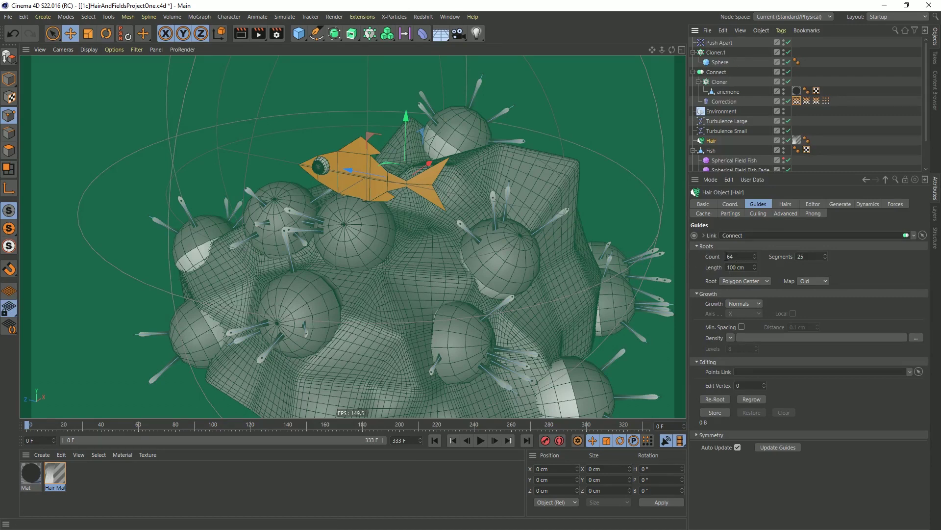
Set the hair guide root count to 960 and inspect the hair coverage on the cloned anemones
click(739, 256)
text(000)
key(Return)
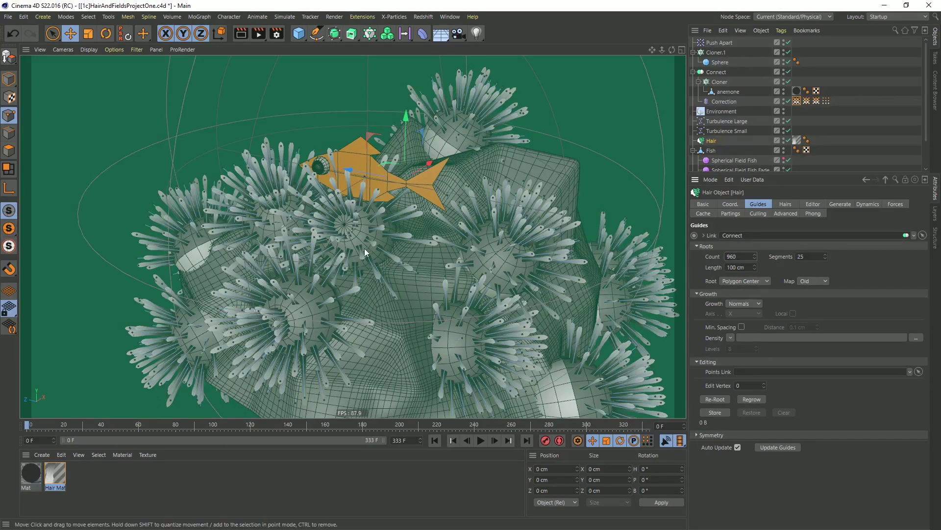
alt+drag(364, 248, 345, 215)
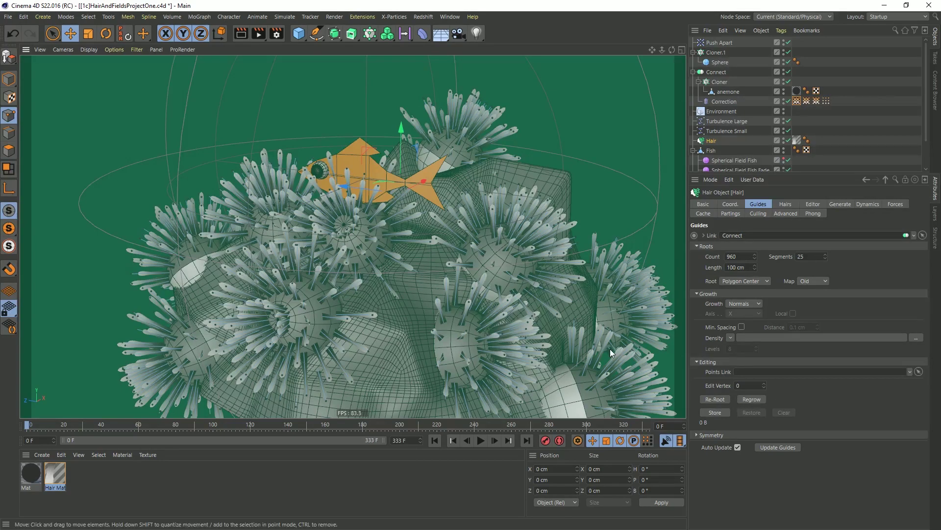
alt+drag(354, 246, 451, 237)
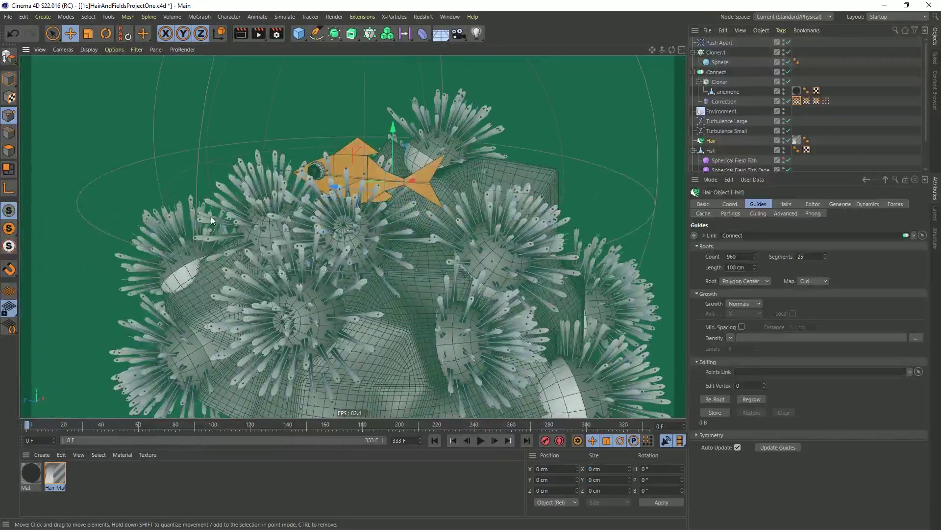
scroll(323, 223, down, 3)
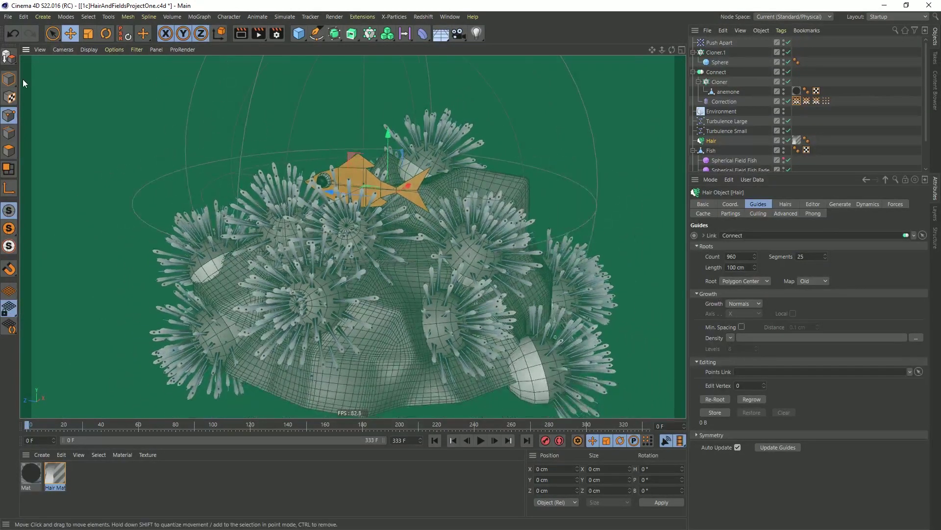
Switch to model mode and save the scene as a new version named [1d]HairAndFieldsProjectOne.c4d
click(9, 78)
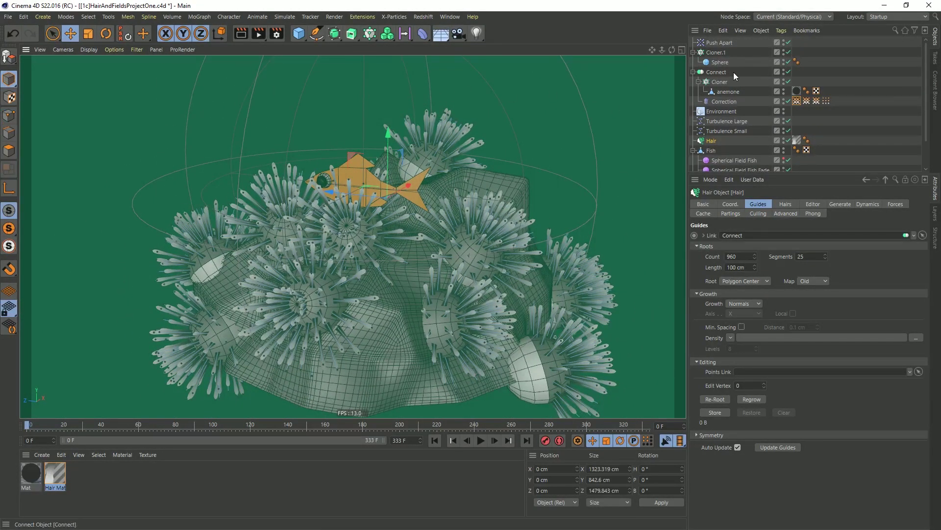
click(693, 52)
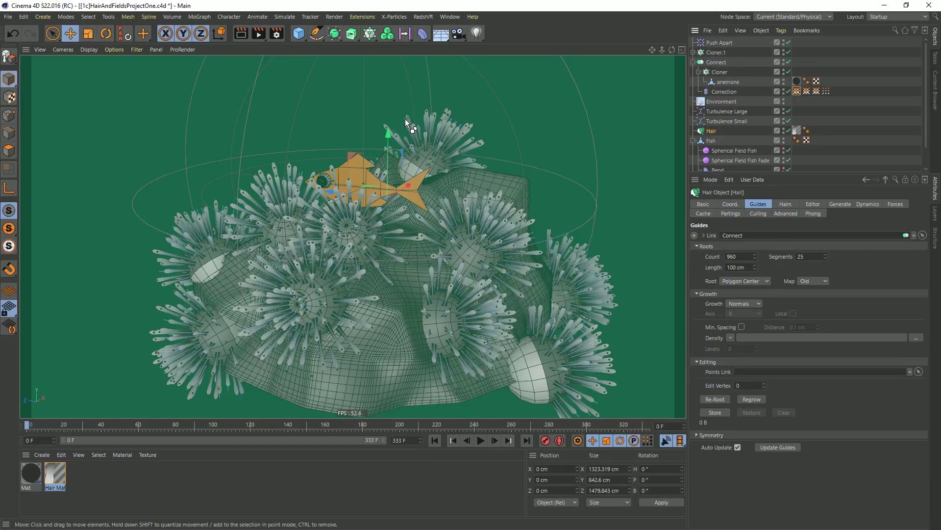
key(ctrl+shift+s)
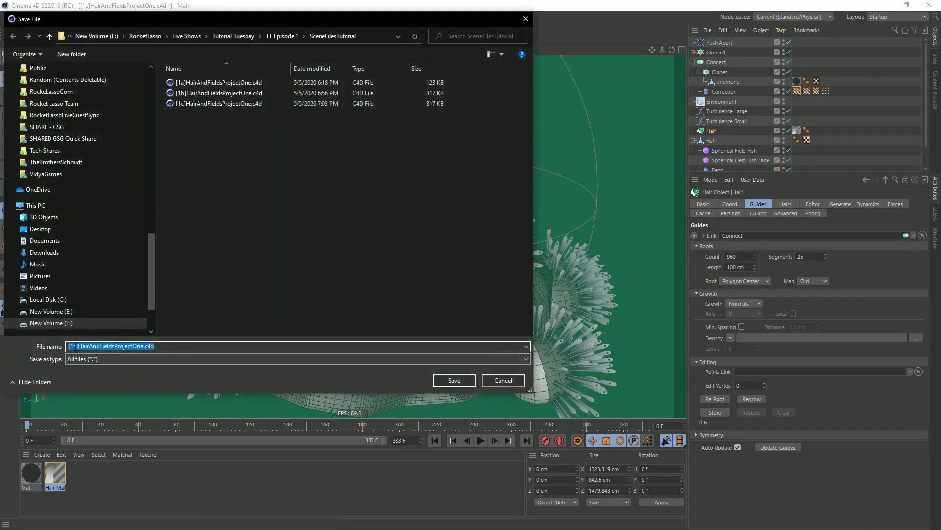
click(74, 347)
key(BackSpace)
text(d)
key(Return)
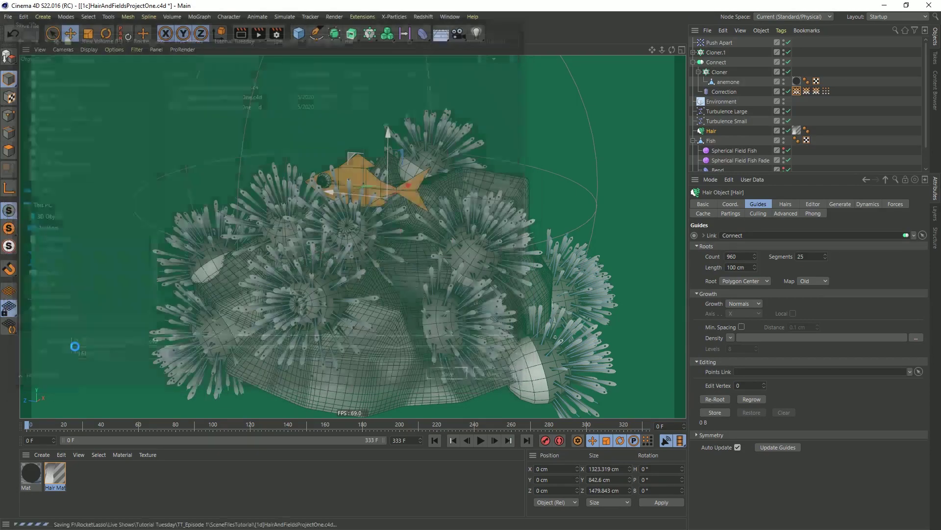
Render a close view of the fish and anemones to check the hair colours and the bare undersides
alt+right_drag(354, 213, 625, 173)
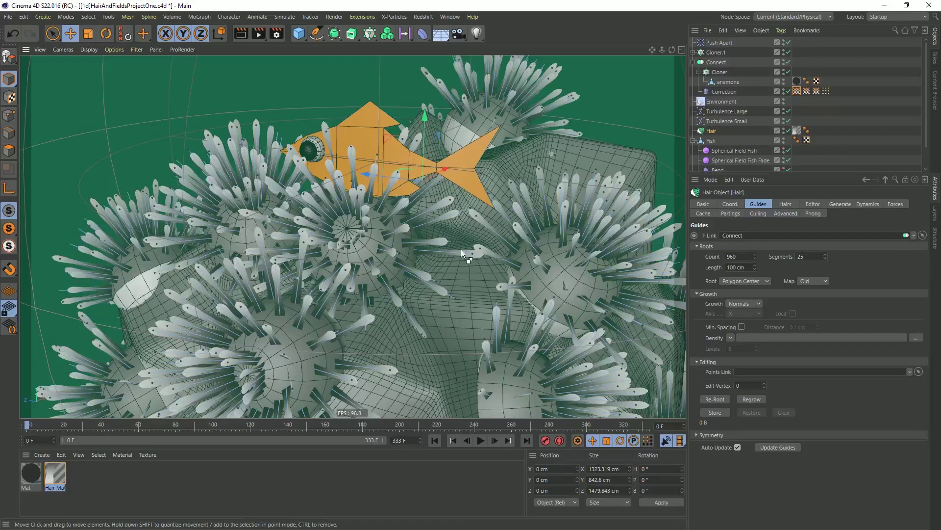
key(ctrl+r)
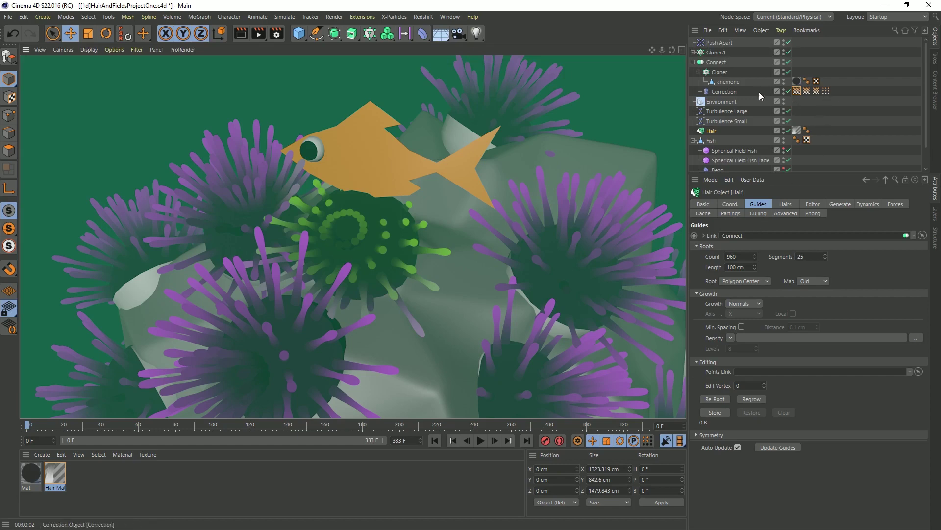
click(693, 53)
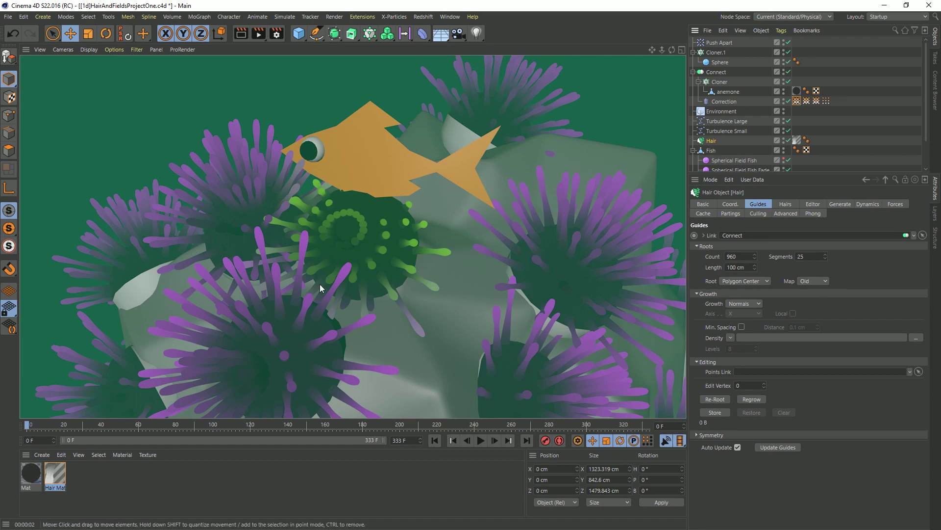
Rename the anemone material Mat as Base
click(30, 489)
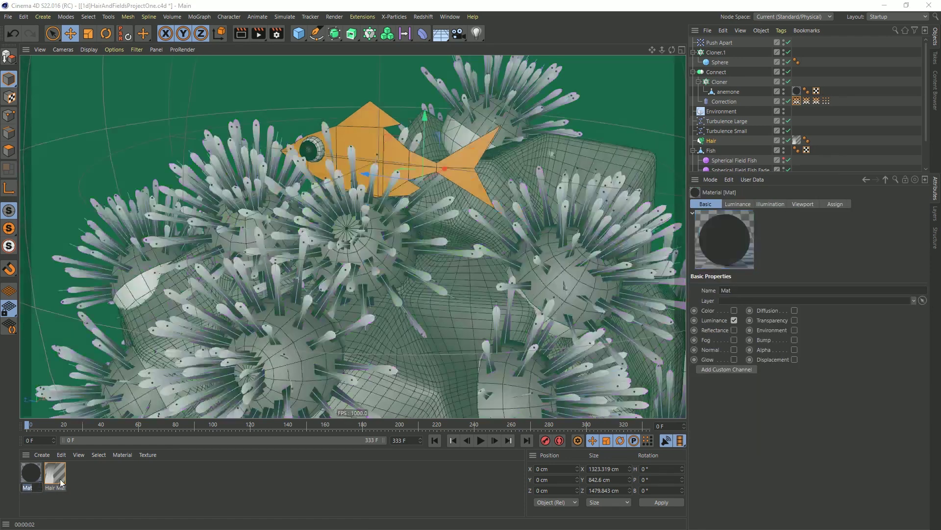
text(Base)
key(Return)
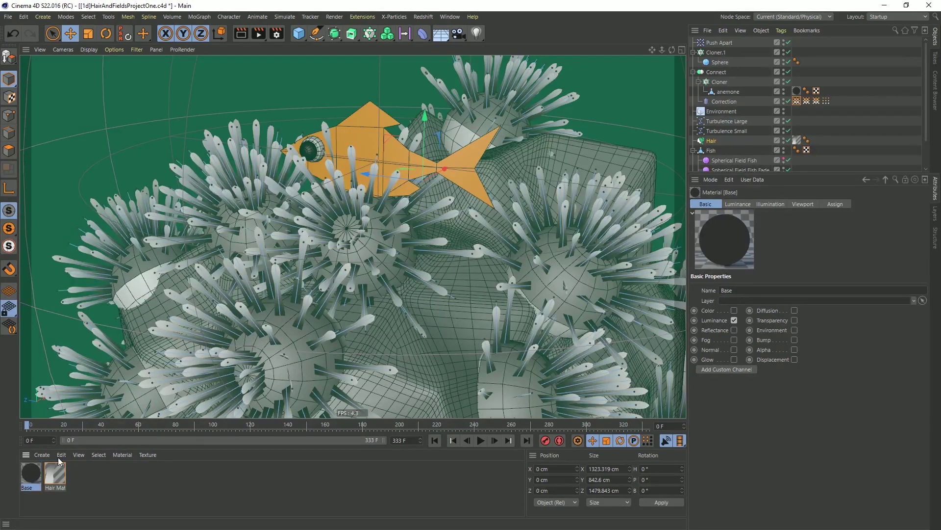
Duplicate the Base material and name the copy Underside
ctrl+drag(33, 477, 30, 482)
double_click(32, 488)
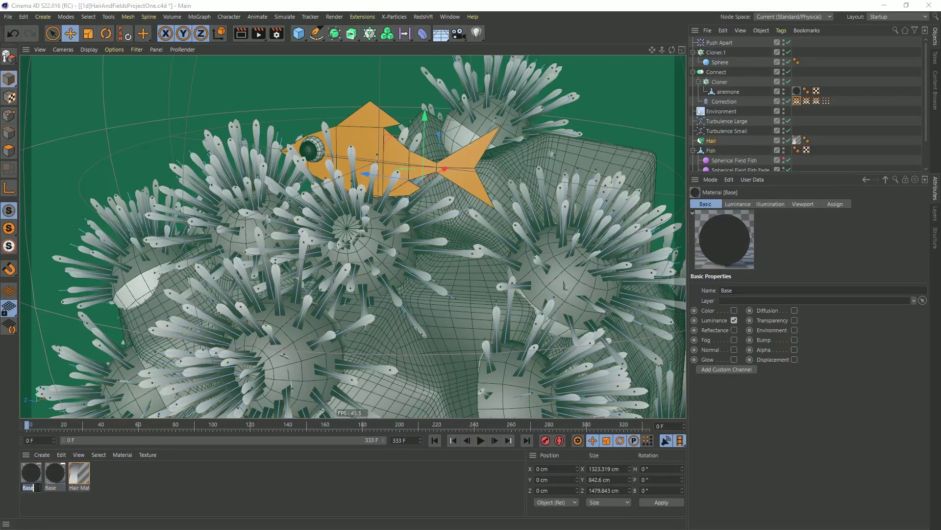
text(Underside)
key(Return)
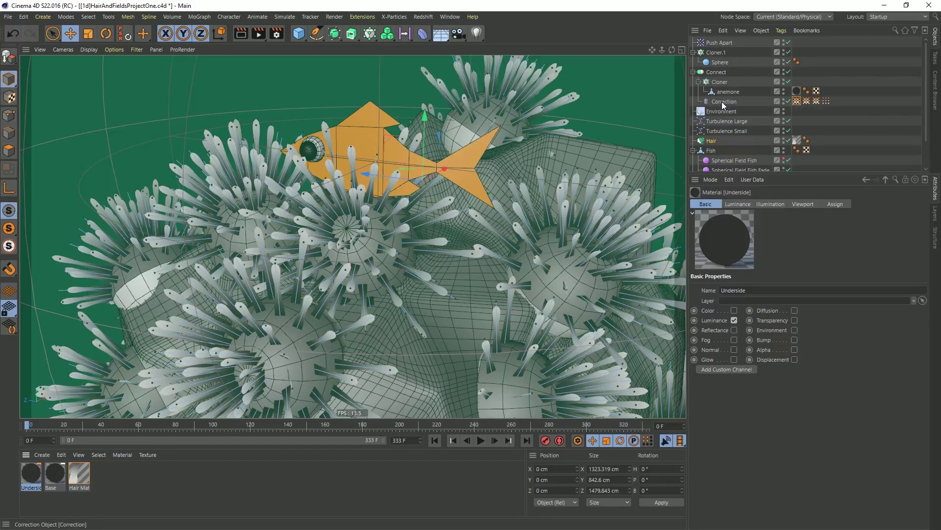
drag(722, 102, 730, 68)
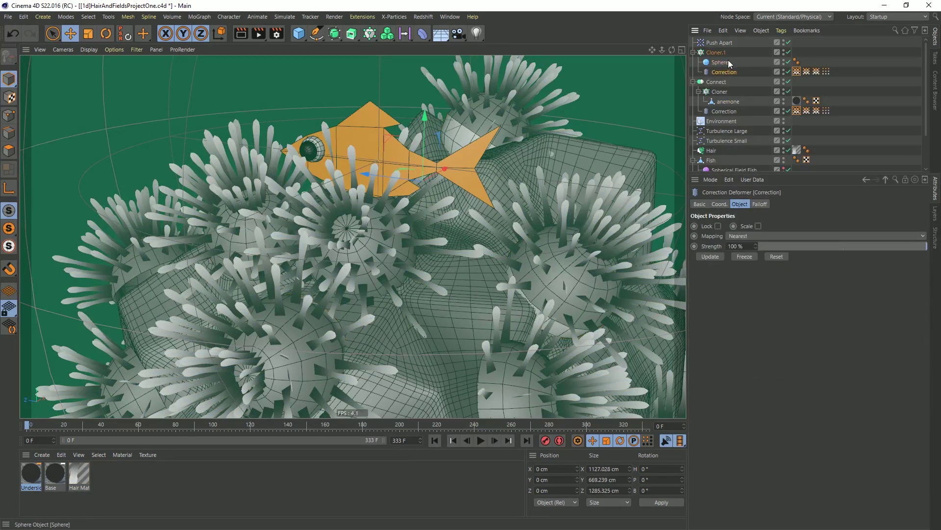
click(723, 55)
key(ctrl+z)
key(ctrl+z)
click(716, 53)
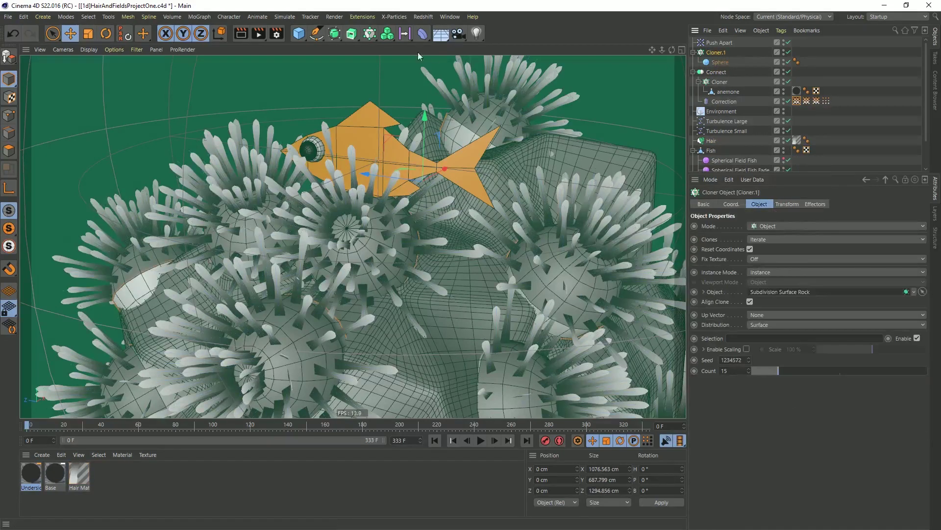
click(336, 33)
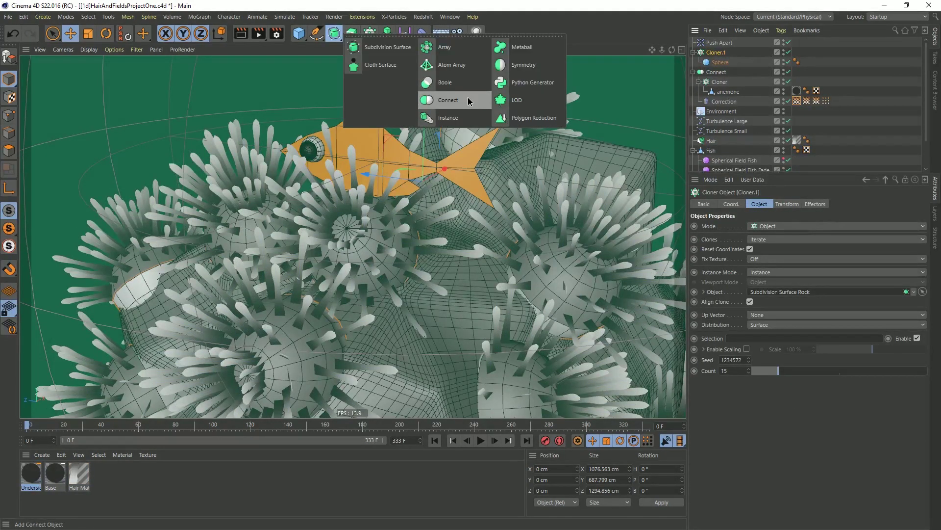
click(449, 100)
key(ctrl+z)
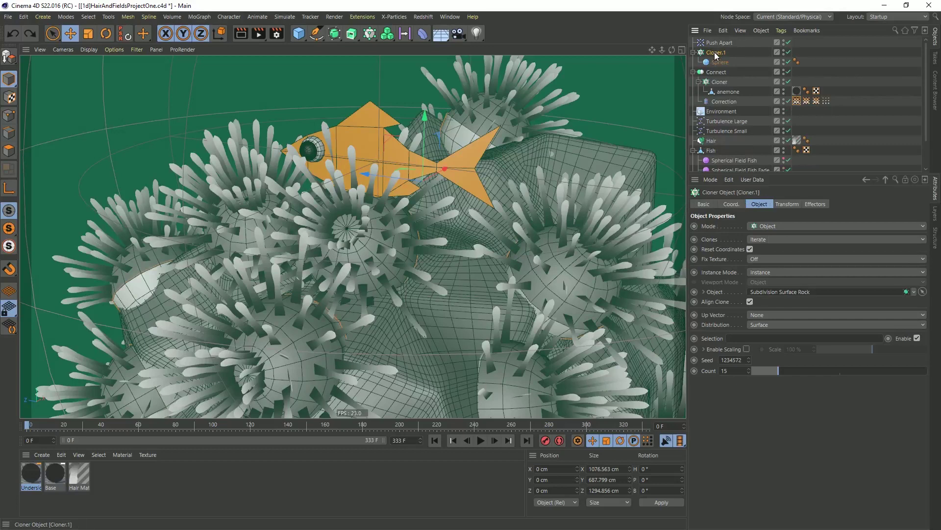
Place Cloner.1 inside a new Connect object and turn off Weld on it
click(716, 53)
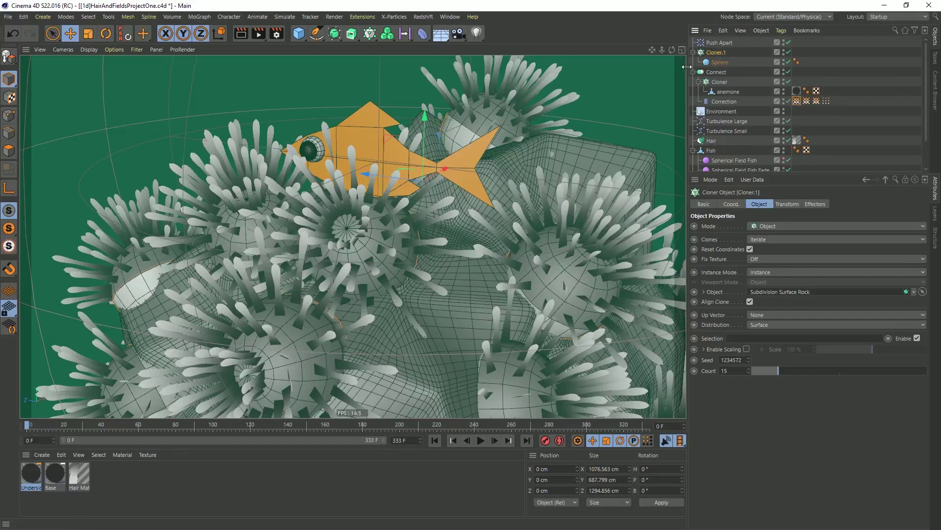
click(334, 32)
alt+click(460, 106)
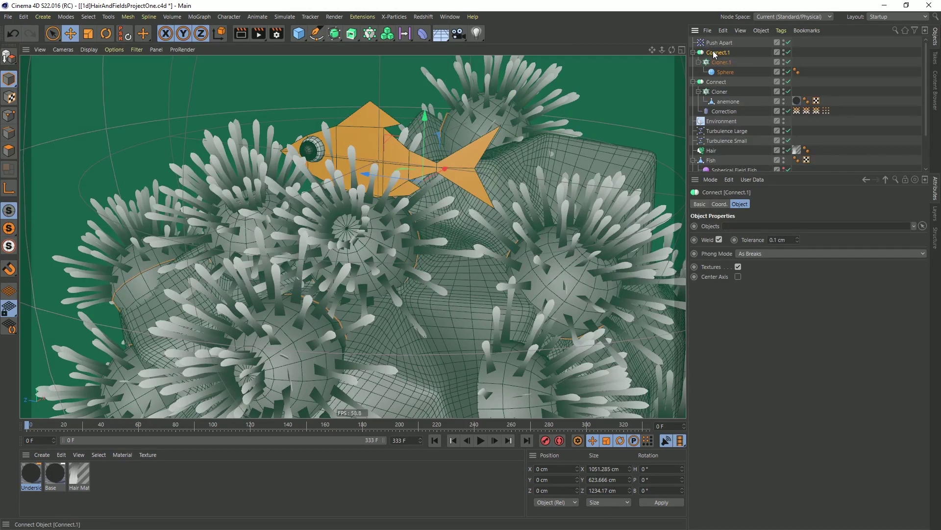
click(719, 240)
Copy the Correction deformer into Connect.1 and delete the copy's Fish1, Fish2 and Fish3 vertex map tags
ctrl+drag(726, 106, 725, 53)
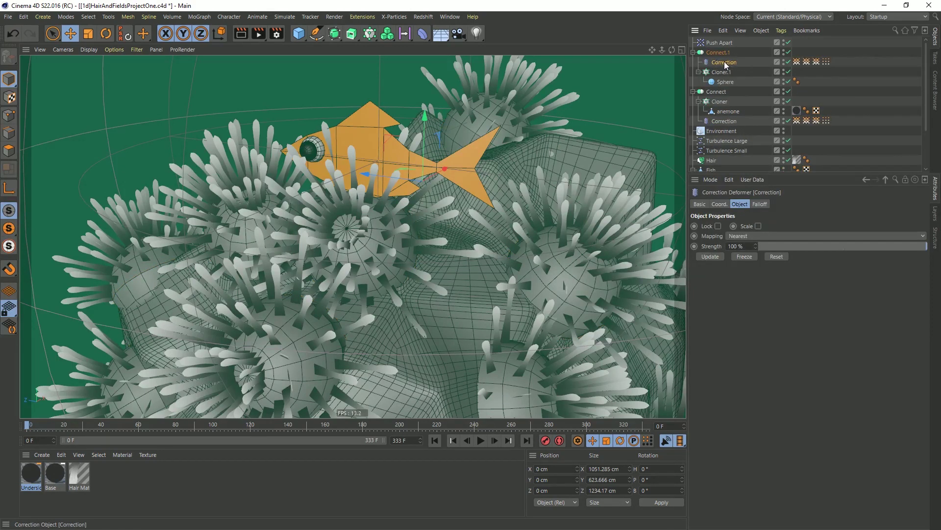
drag(795, 51, 819, 66)
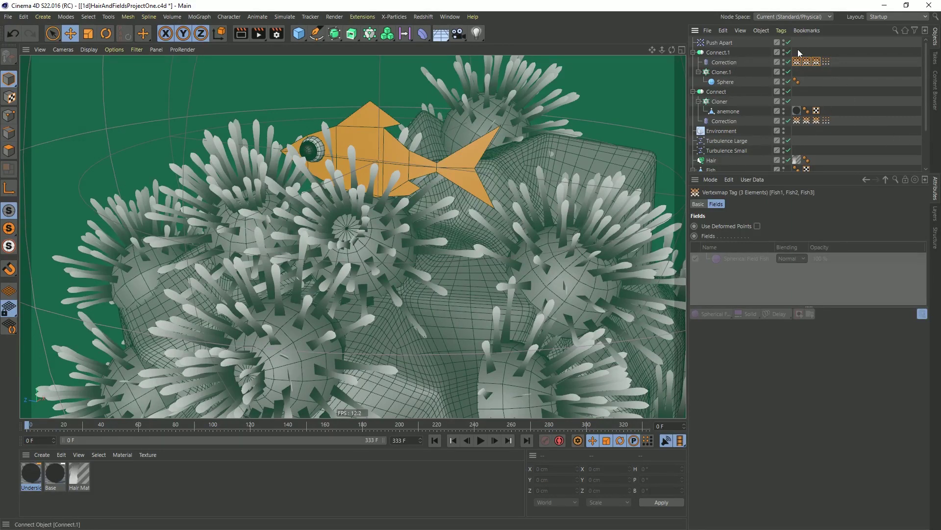
drag(794, 50, 819, 69)
key(Delete)
Add the original Correction's Fish3 vertex map as the field of the copied Vertex Color tag and display its layer controls
click(797, 65)
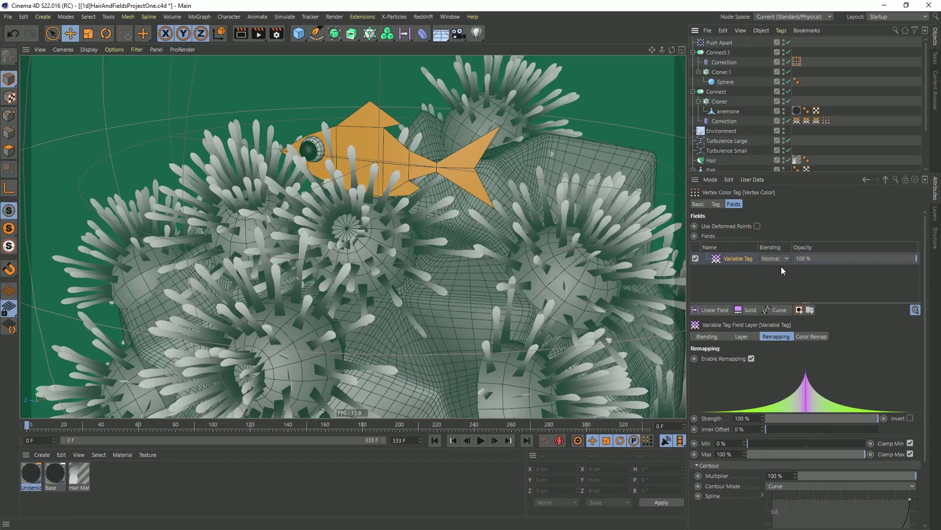
drag(816, 120, 734, 261)
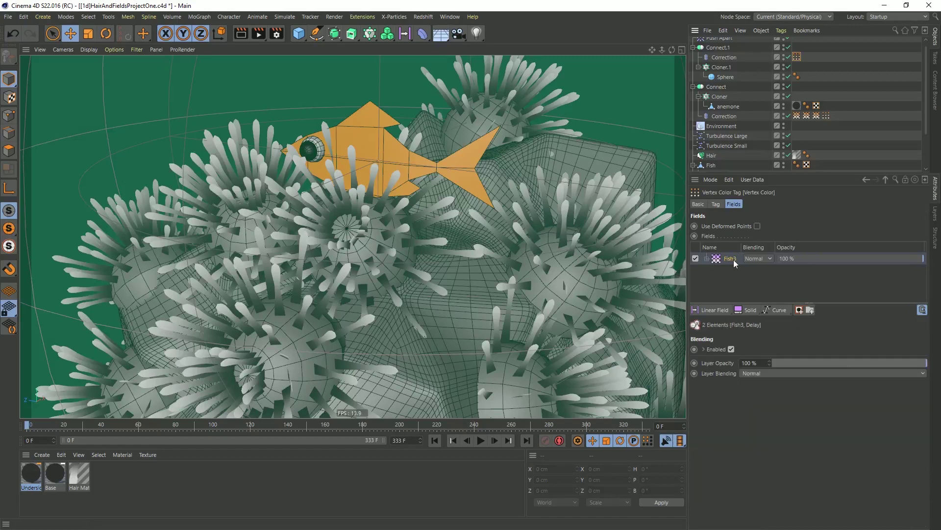
click(733, 263)
click(743, 337)
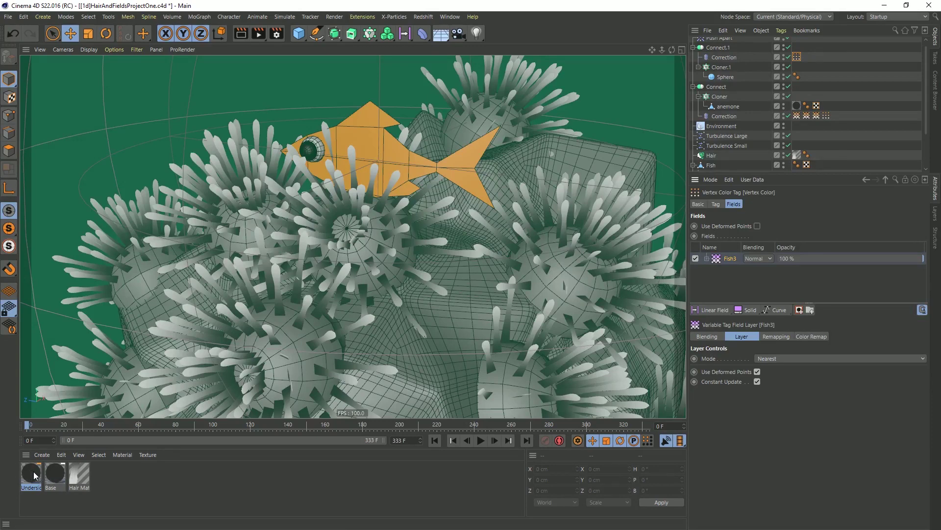
Apply the Underside material to the Sphere under Cloner.1 and open the material's properties
drag(34, 474, 724, 77)
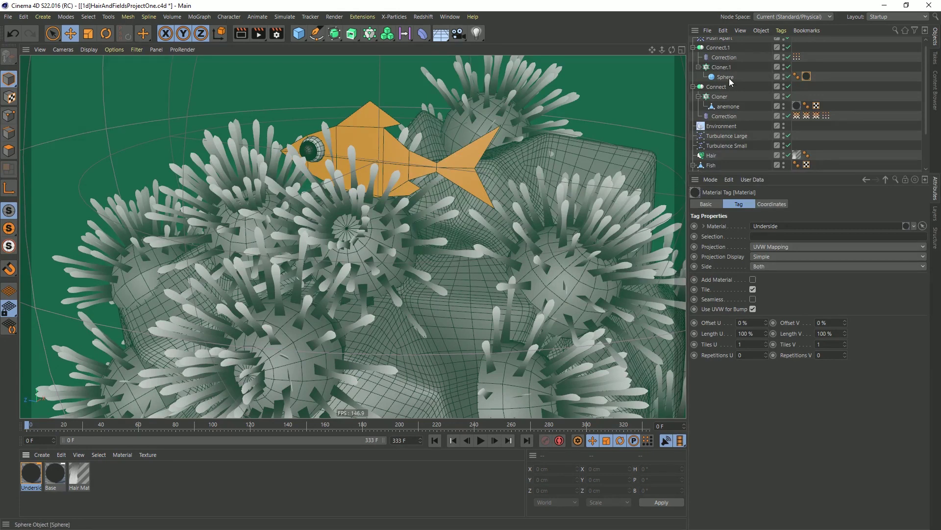
click(32, 474)
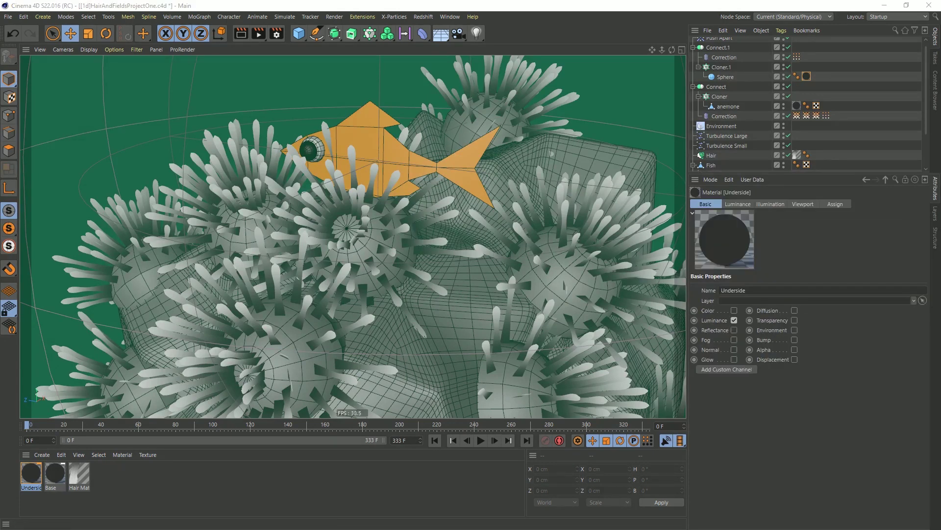
Link the Vertex Color tag of Connect.1's Correction to the vertex map shader in the Underside material's Luminance channel
double_click(32, 474)
click(267, 205)
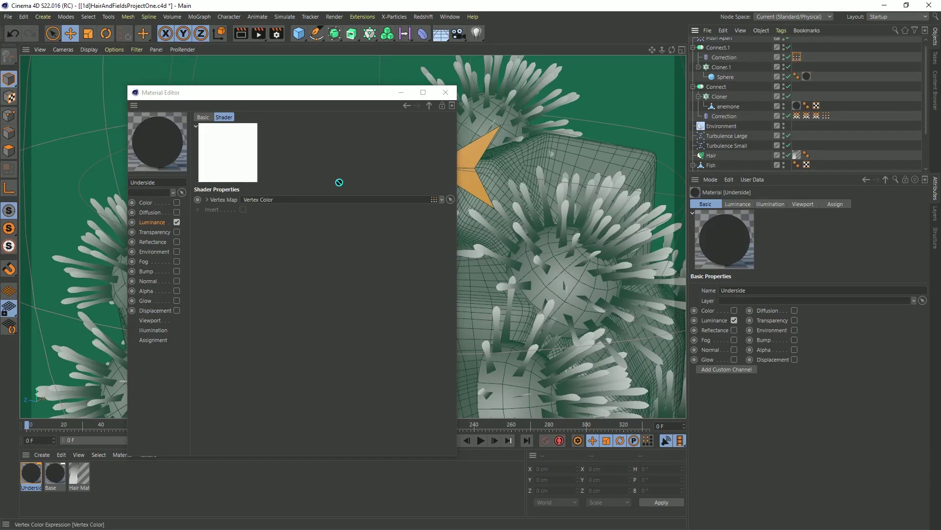
click(294, 204)
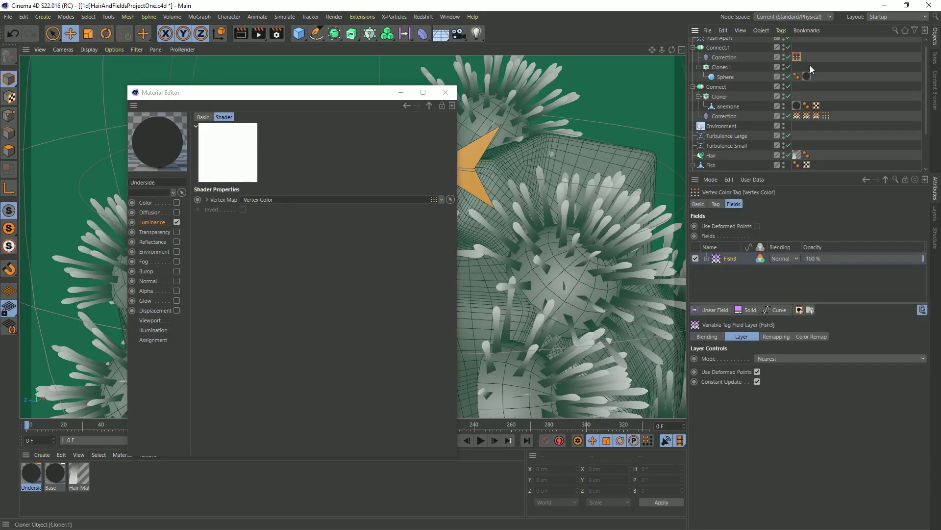
Rename the linked tag as Vertex Color Underside, close the material editor and render the view
click(698, 203)
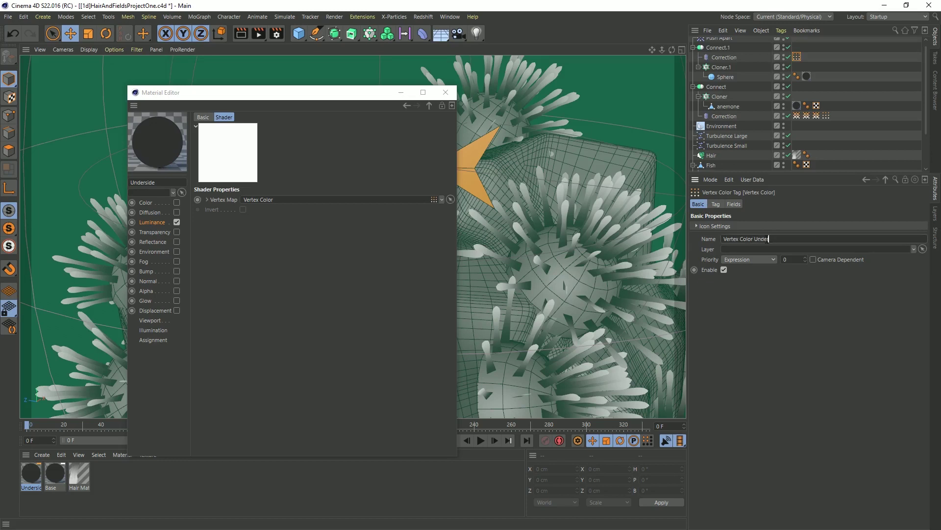
key(Return)
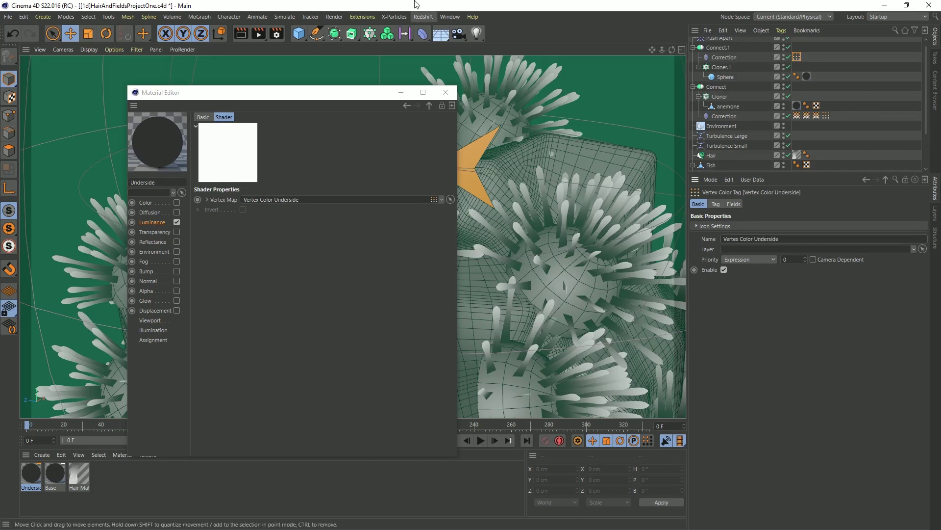
click(445, 93)
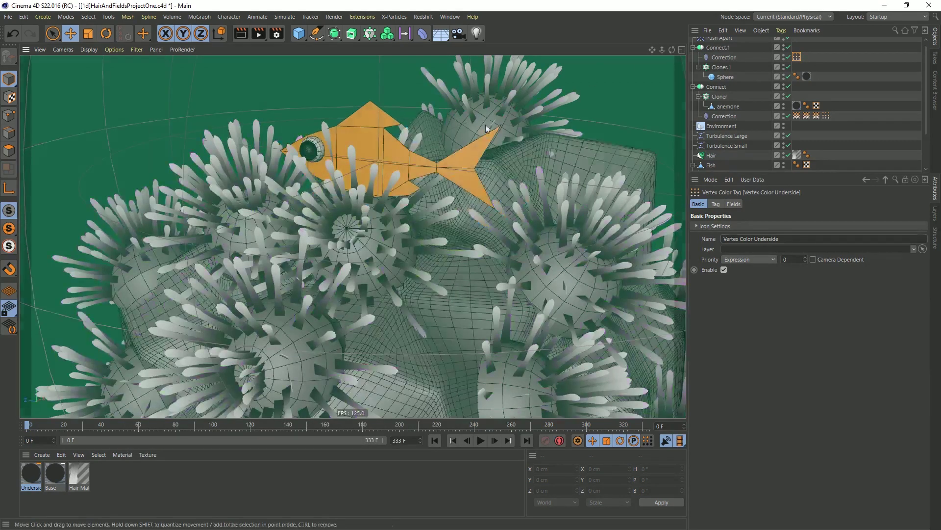
key(ctrl+r)
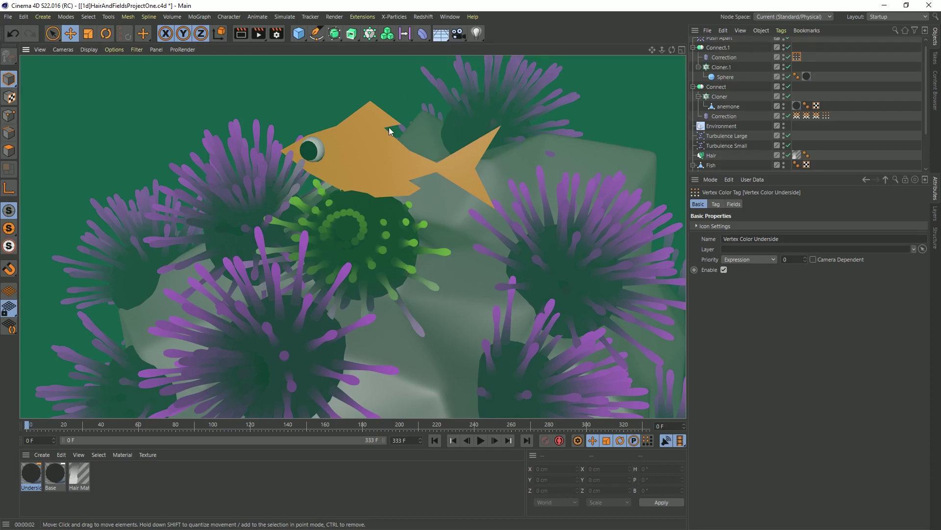
Create a new material for the rock with Luminance enabled and Color and Reflectance disabled
alt+right_drag(451, 268, 444, 295)
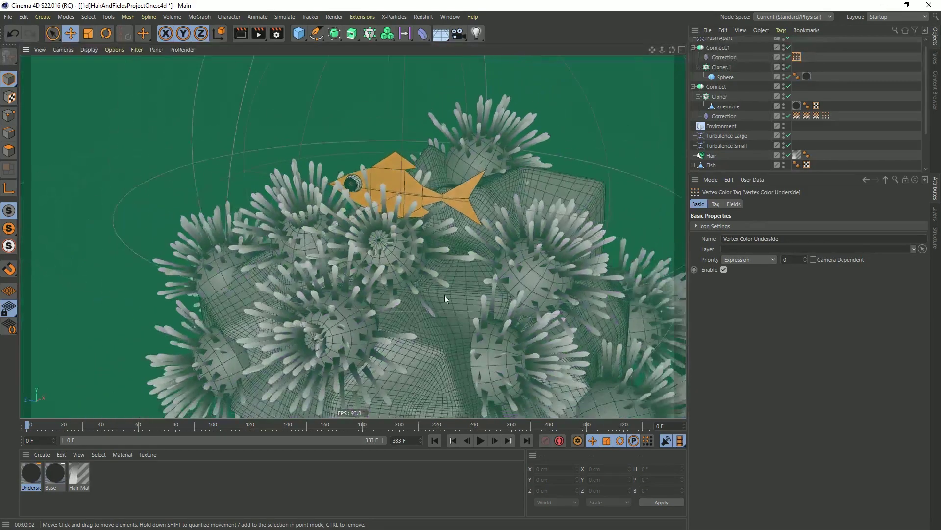
alt+middle_drag(444, 296, 371, 218)
alt+right_drag(372, 218, 343, 240)
double_click(110, 484)
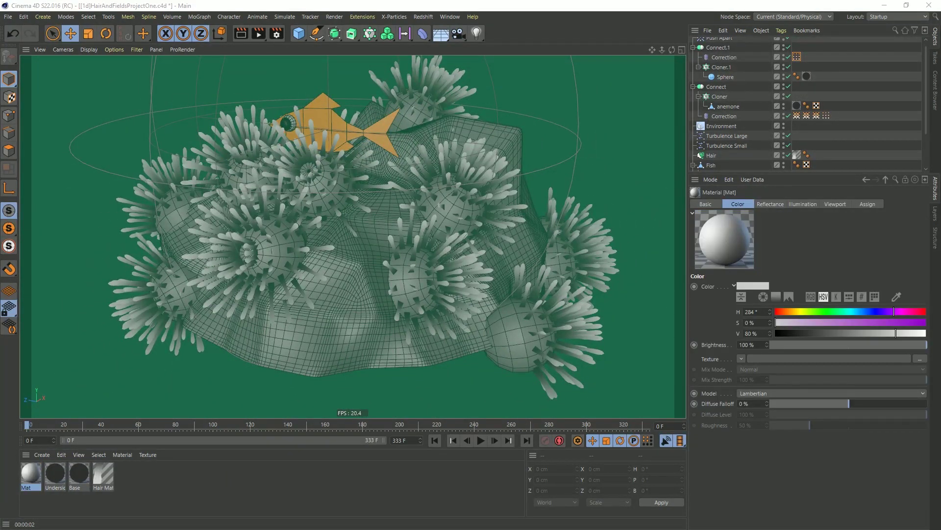
double_click(30, 473)
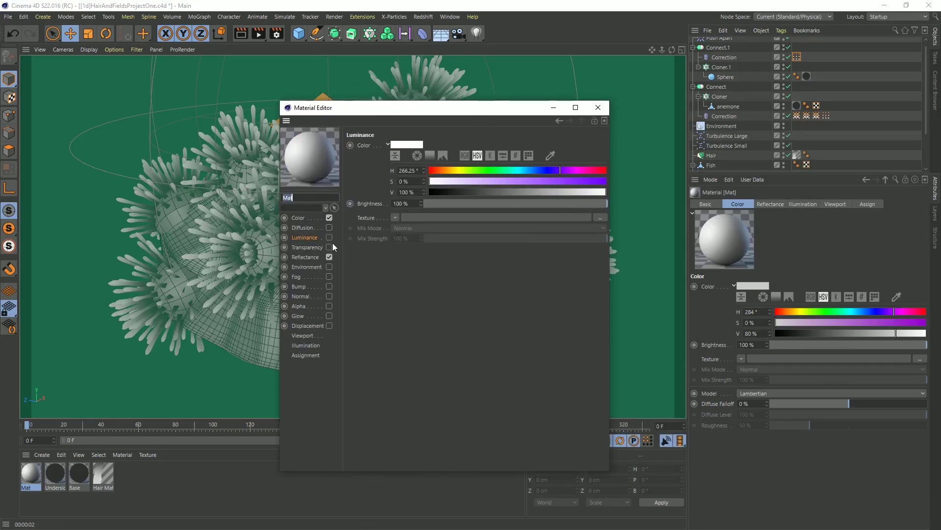
click(329, 238)
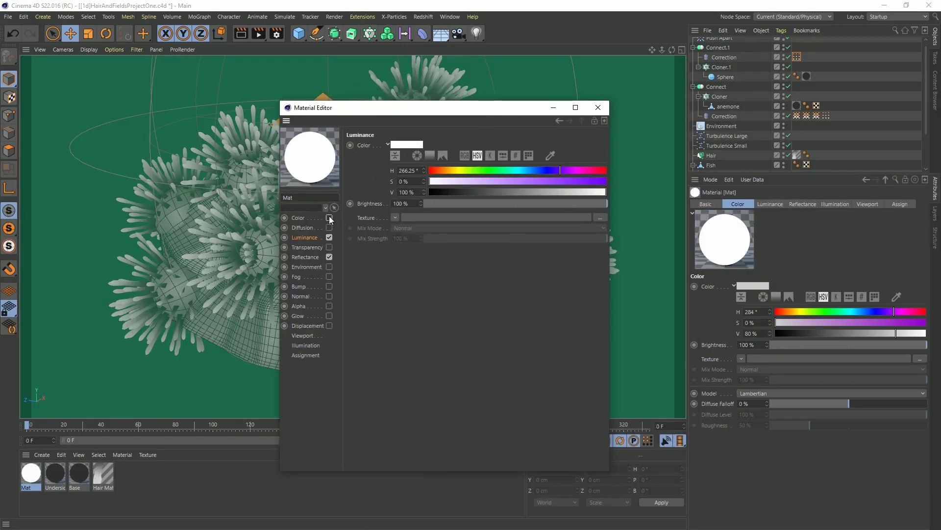
click(329, 217)
click(329, 257)
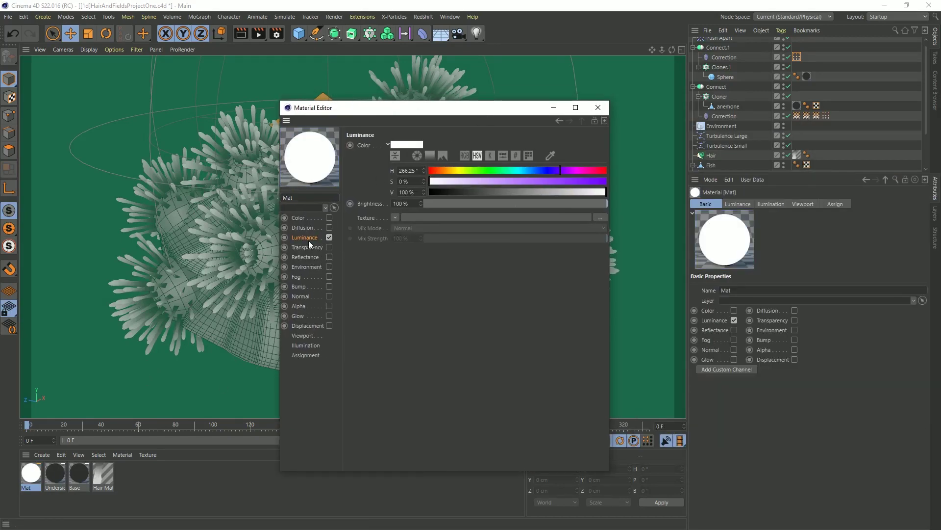
Load a Falloff shader as the new material's Luminance texture and open the shader's properties
click(395, 219)
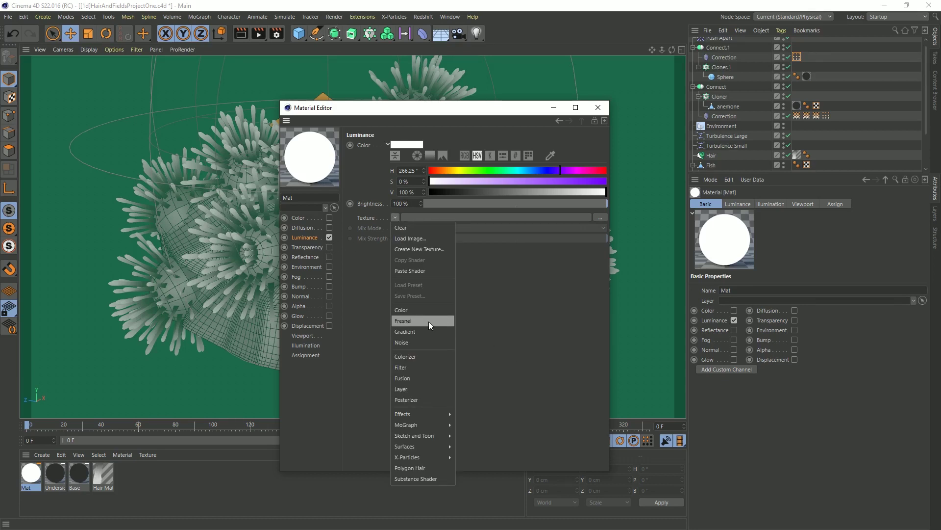
mouse_move(445, 416)
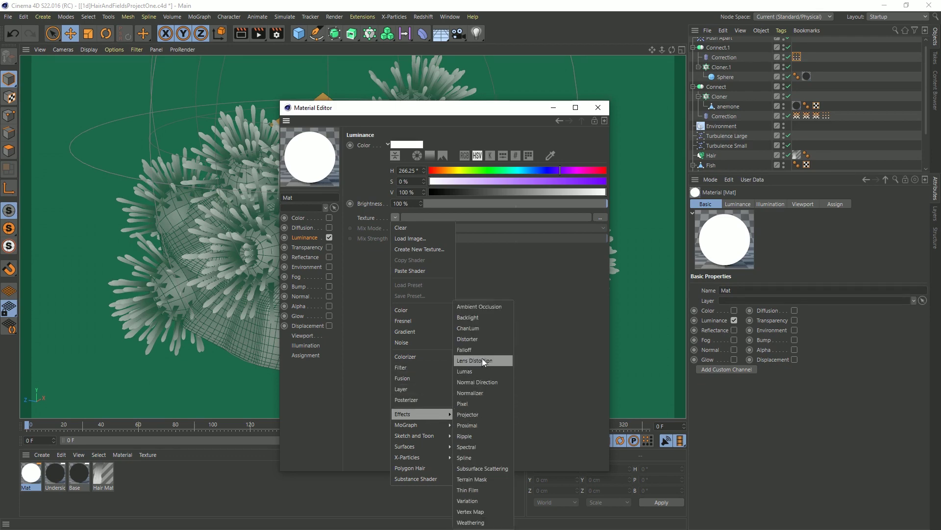
click(466, 350)
drag(442, 112, 654, 115)
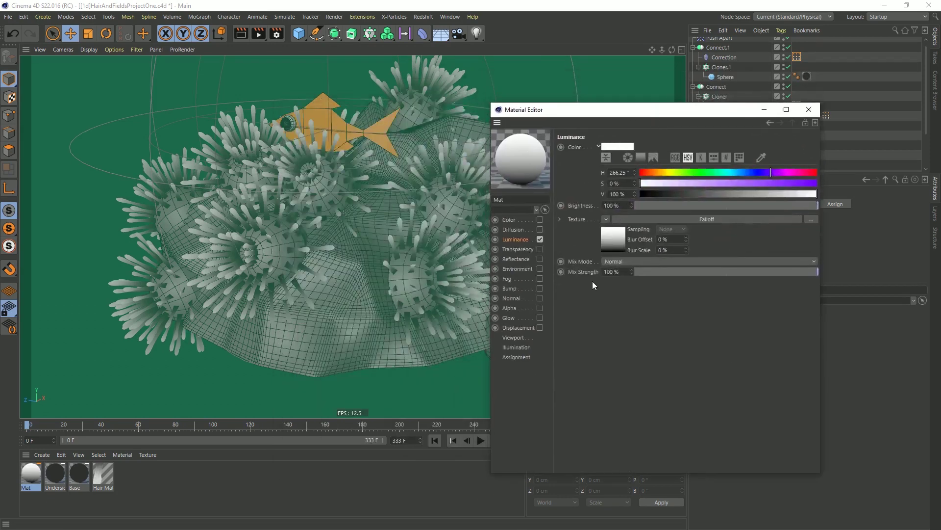
click(614, 240)
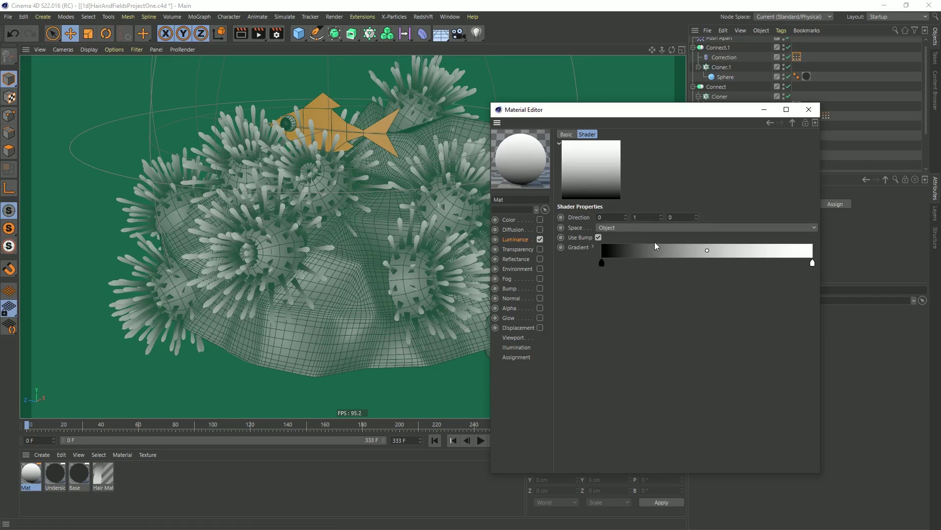
click(651, 217)
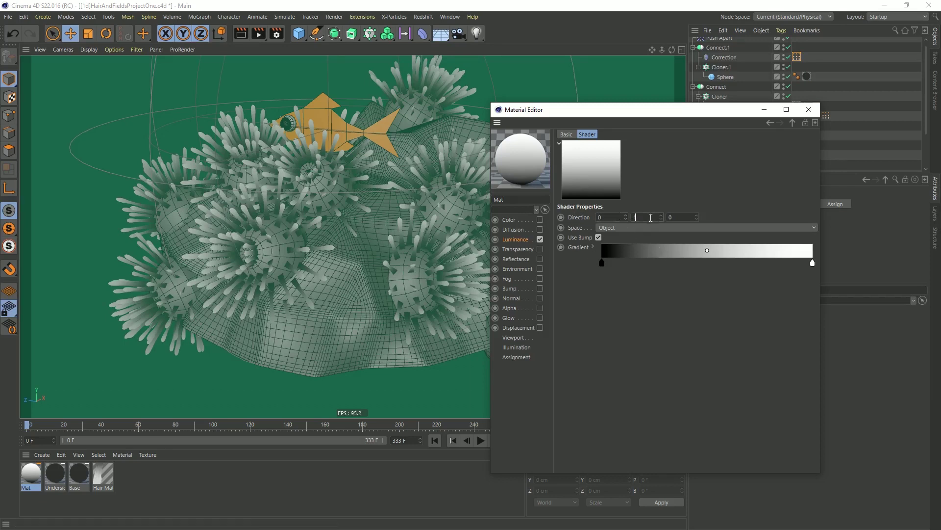
click(685, 217)
click(652, 219)
Apply the new Mat material to Subdivision Surface Rock and render the view
drag(588, 114, 444, 362)
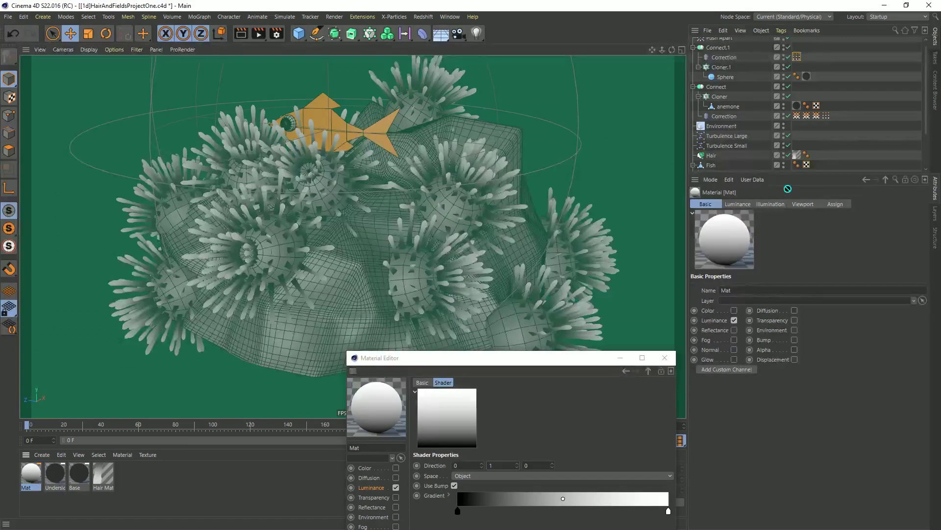
scroll(731, 167, down, 3)
drag(731, 173, 730, 168)
drag(724, 170, 725, 167)
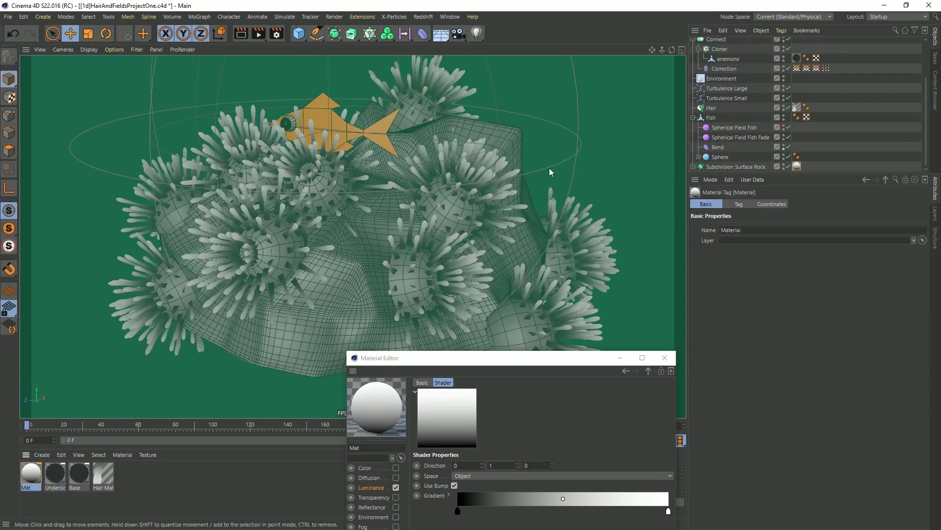
key(ctrl+r)
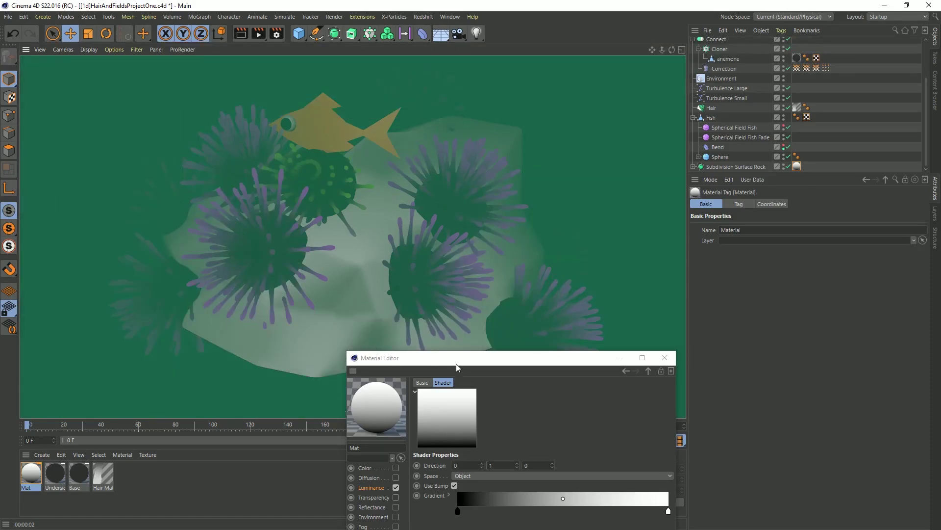
Darken the Falloff gradient so it runs from very dark grey to medium grey, and check the anemones in a render
drag(456, 363, 501, 85)
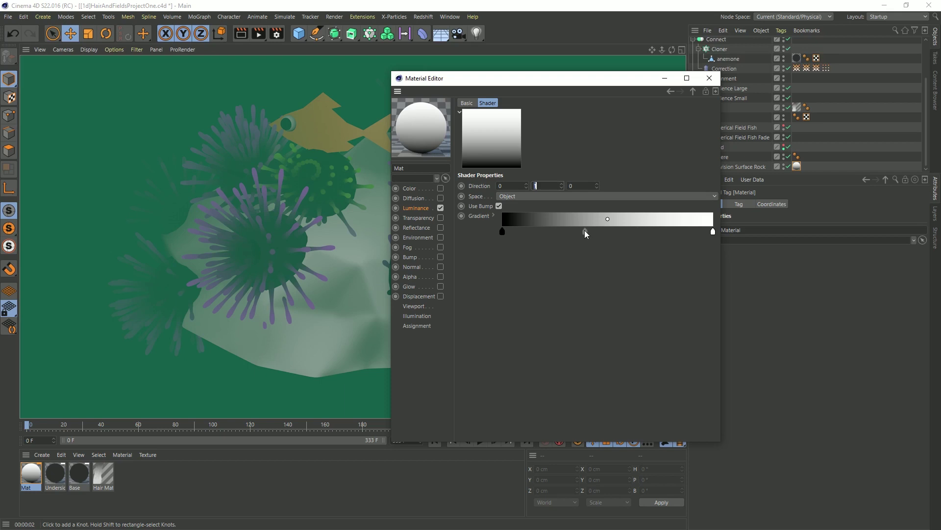
click(551, 232)
mouse_move(713, 233)
mouse_down()
mouse_move(551, 231)
mouse_move(713, 232)
mouse_up()
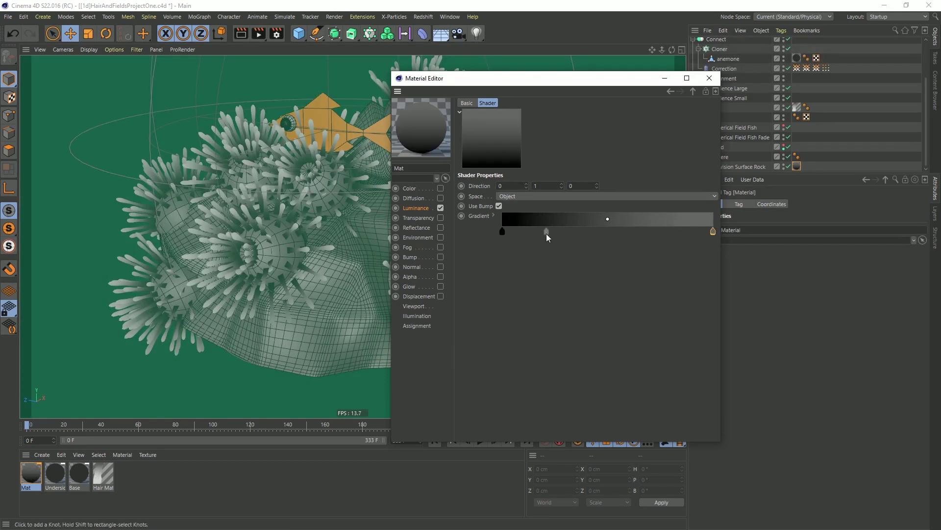
click(540, 232)
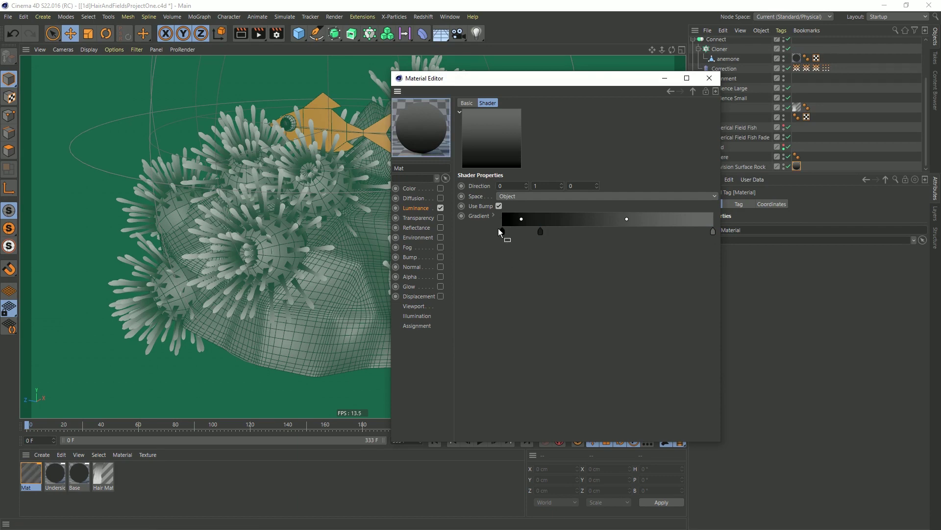
drag(503, 232, 503, 287)
click(540, 231)
drag(541, 233, 502, 231)
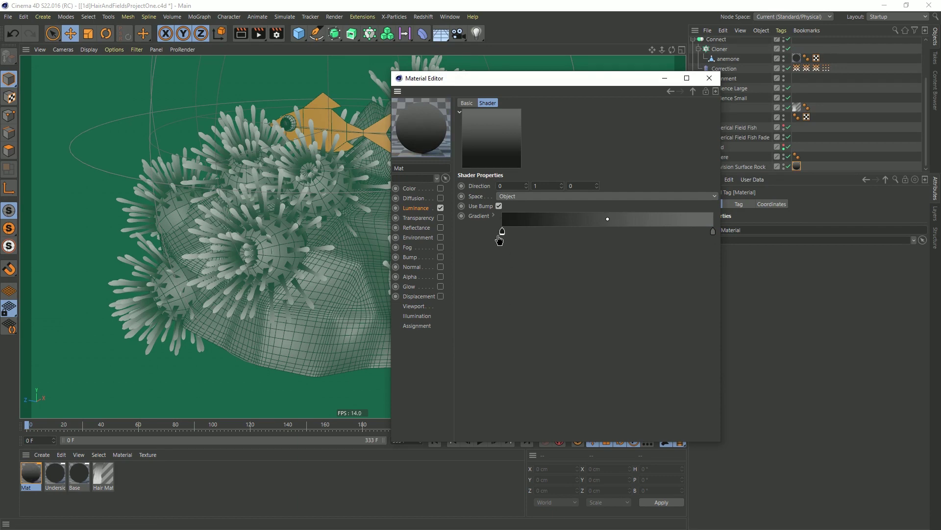
drag(540, 85, 607, 88)
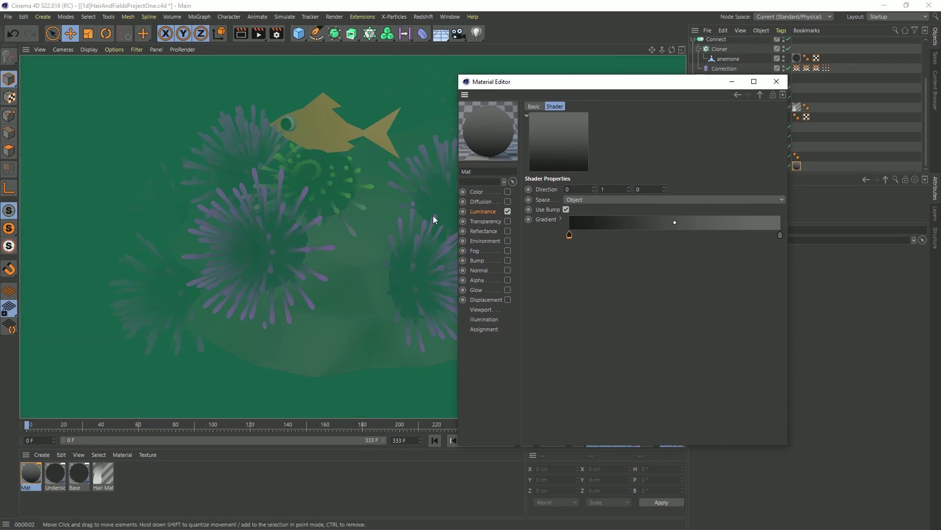
alt+right_drag(349, 229, 388, 214)
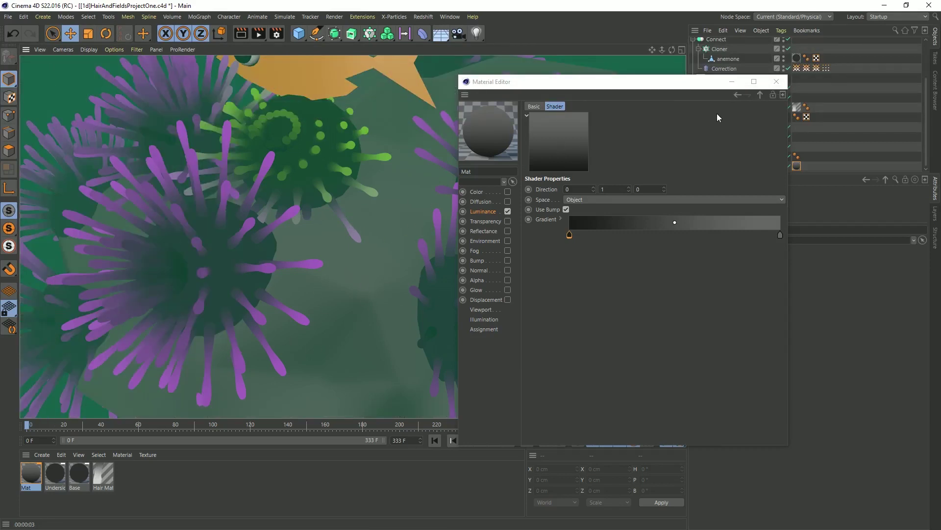
Wrap the Falloff texture in a Fusion shader and load Fresnel into its Blend Channel
click(759, 94)
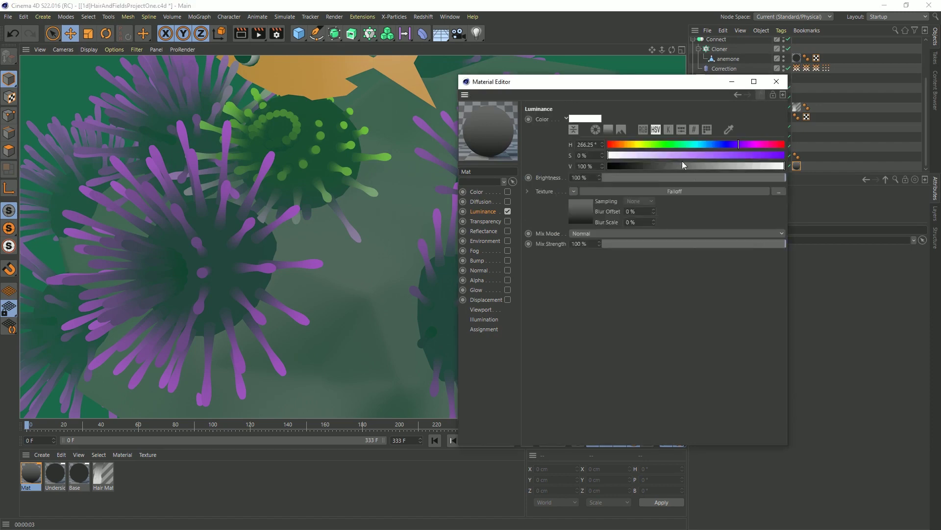
click(573, 191)
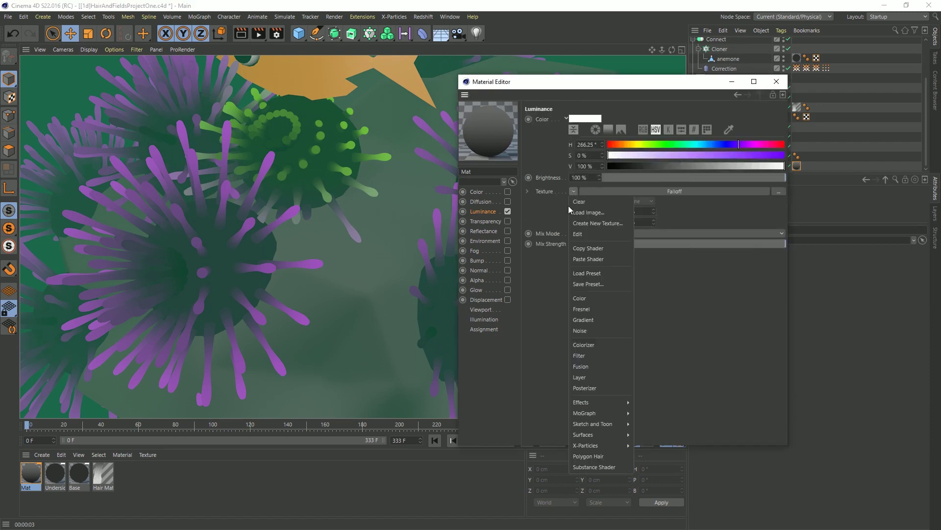
click(594, 370)
click(578, 239)
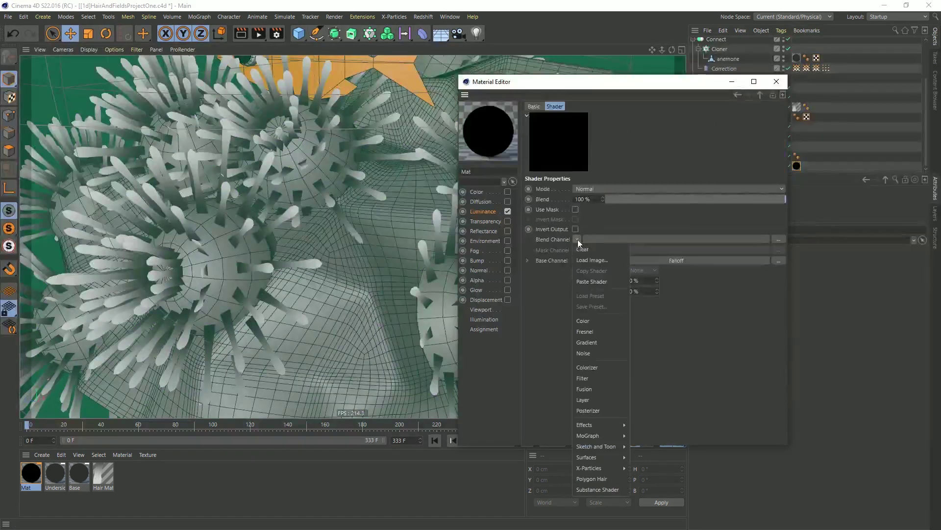
click(599, 333)
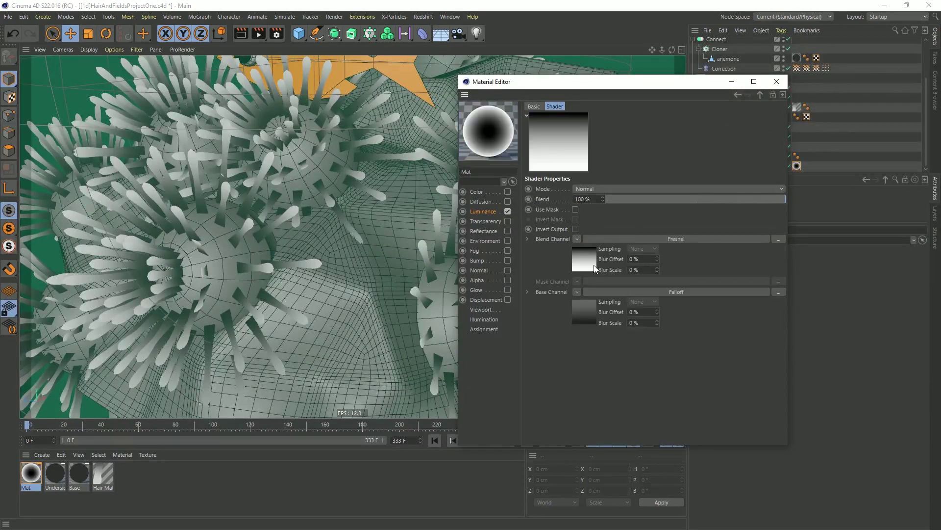
Invert the Fresnel shader's gradient to run from black to white and return to the Fusion shader
click(583, 269)
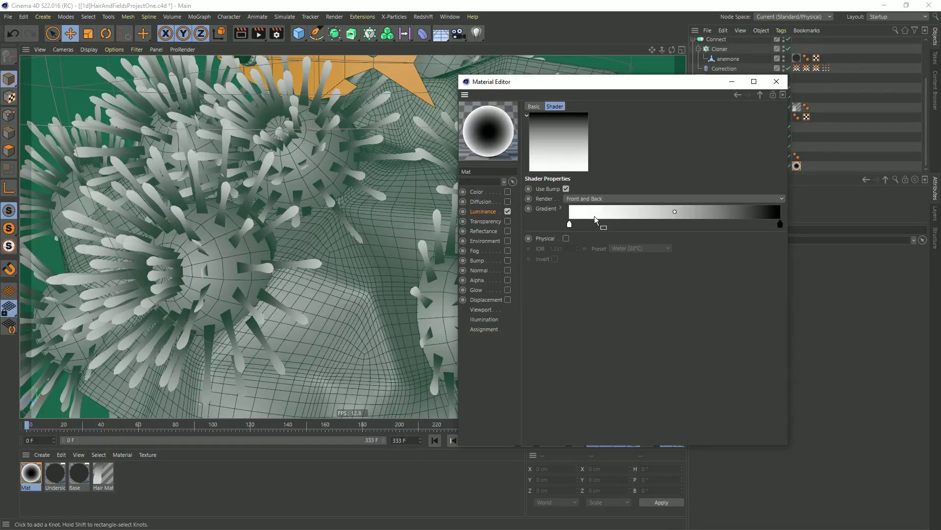
right_click(608, 211)
click(617, 215)
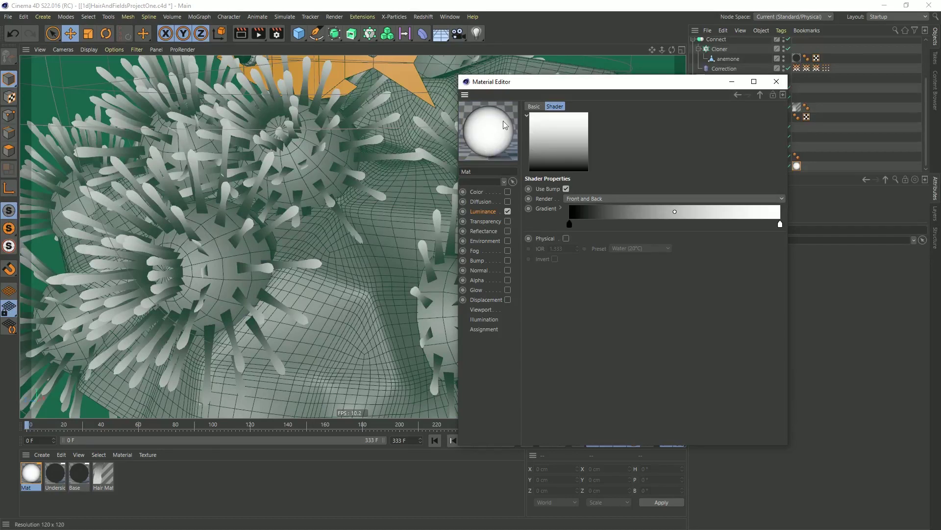
click(760, 94)
Set the Fusion shader's blend mode to Overlay and render a wider view of the rock
click(592, 189)
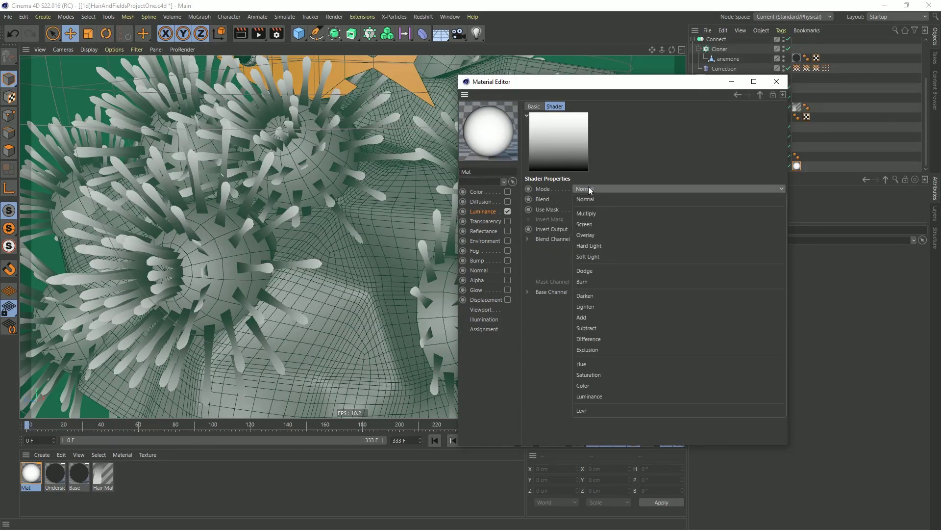
click(605, 230)
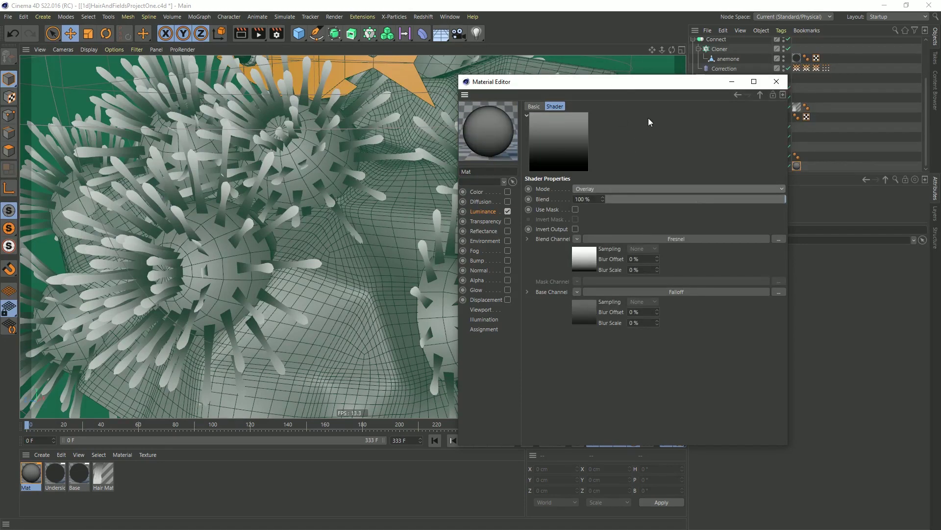
drag(621, 85, 753, 229)
scroll(414, 230, down, 5)
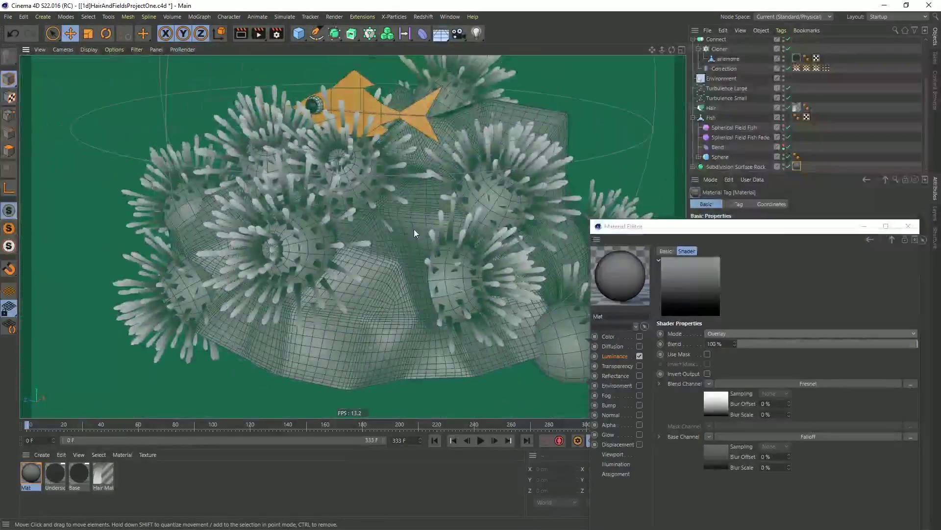
key(ctrl+r)
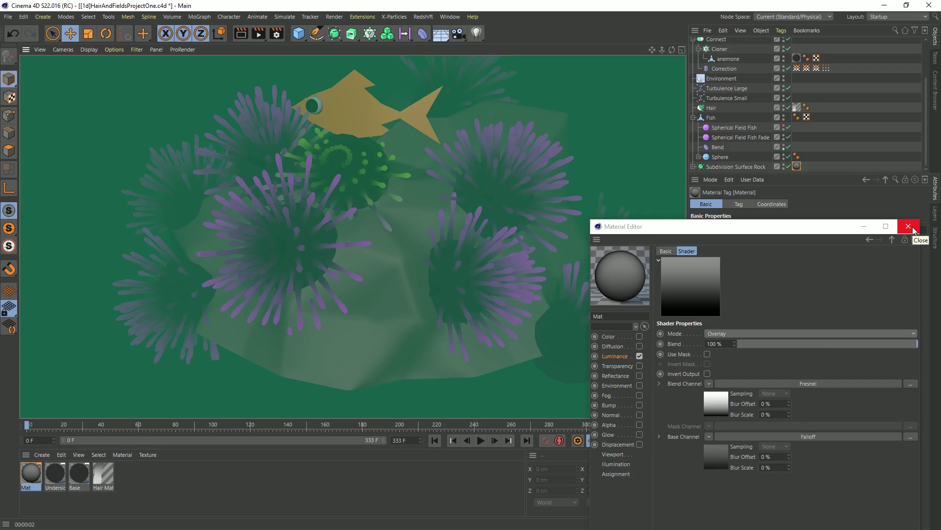
Close the material editor, collapse Connect.1, and rename the Connect object holding the anemone cloner to "Hair Base"
click(909, 227)
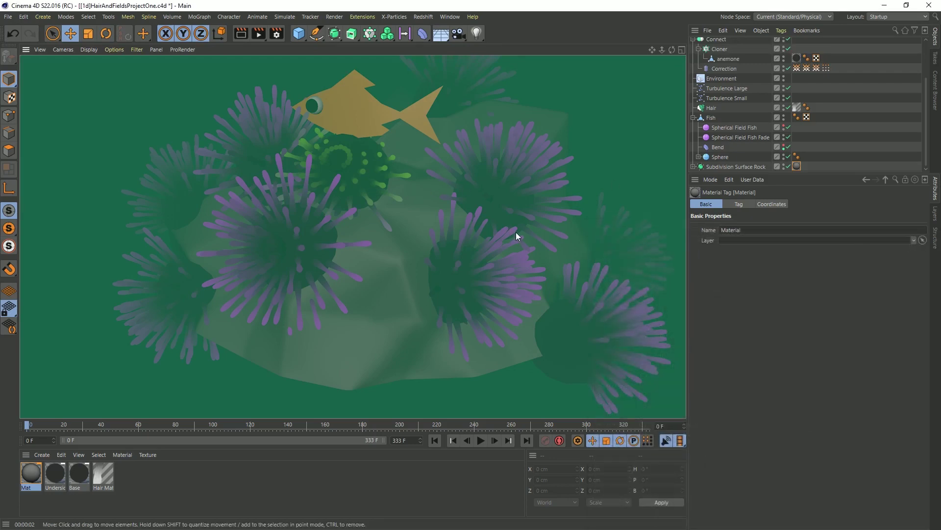
scroll(713, 49, up, 3)
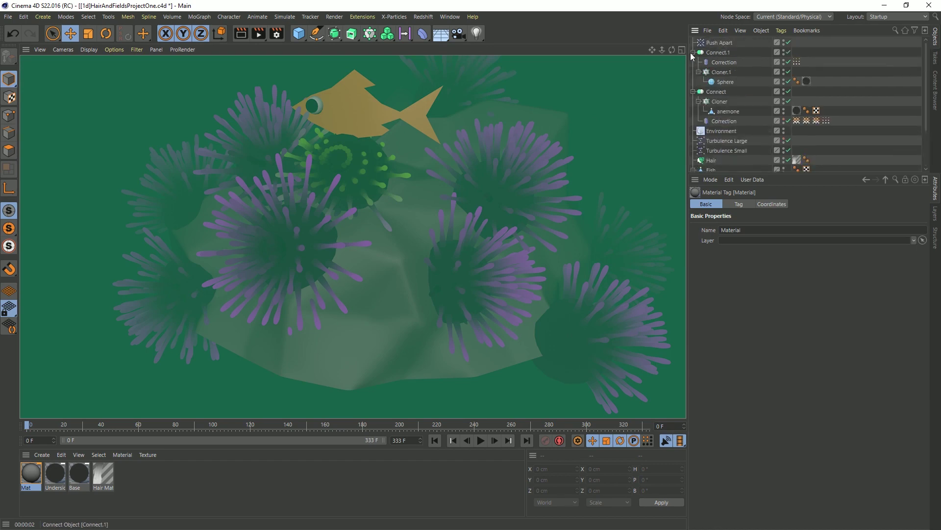
click(692, 51)
double_click(725, 62)
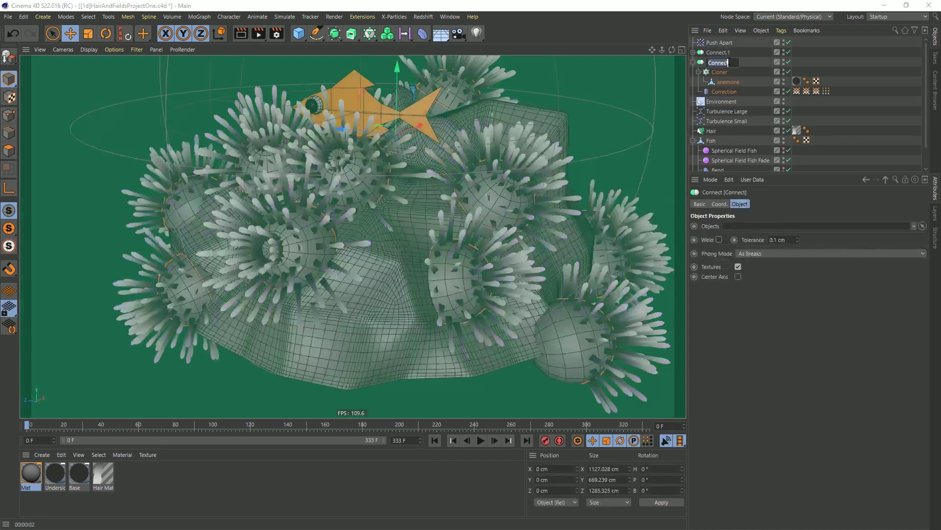
text(Hair Base)
key(shift+Tab)
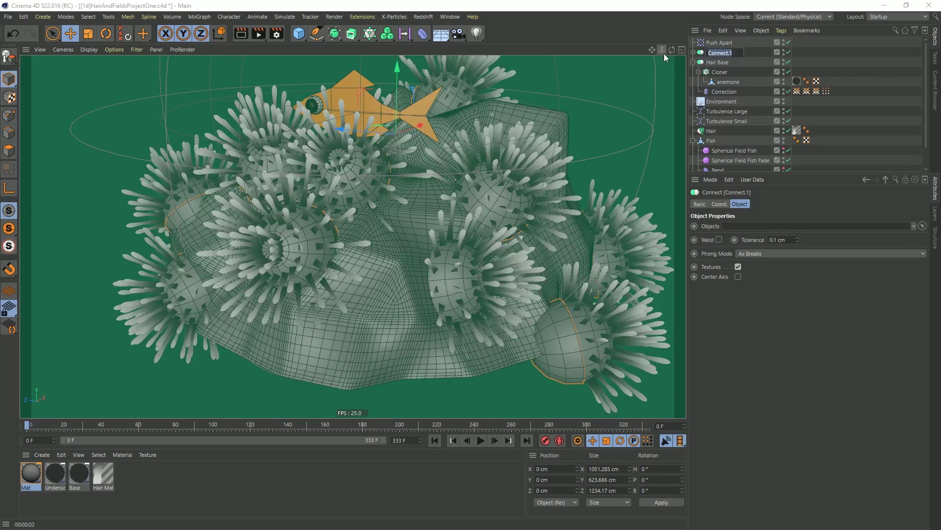
Rename the Connect.1 object to "anemone Underside", enlarge the object list and collapse the Fish hierarchy
key(Tab)
key(Tab)
key(Tab)
key(ctrl+c)
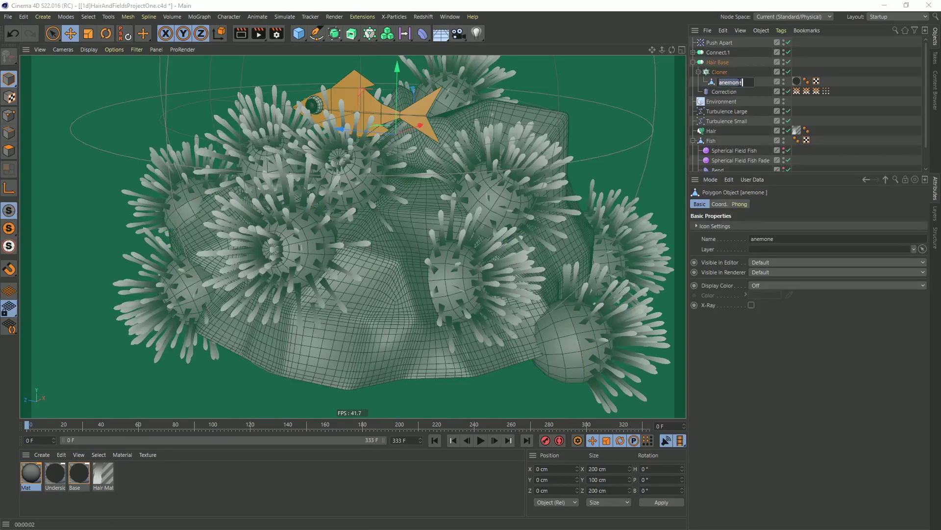
double_click(723, 53)
key(ctrl+v)
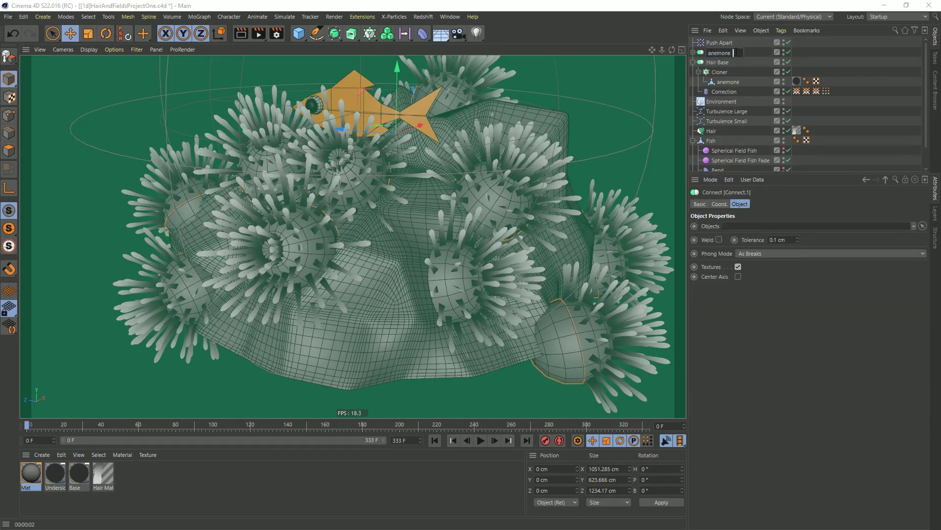
text(Underside)
key(Return)
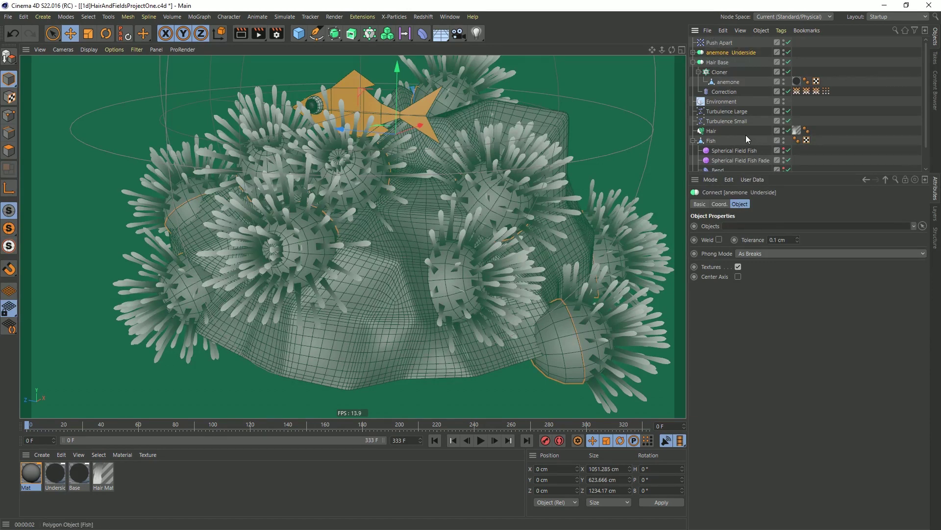
drag(750, 175, 751, 263)
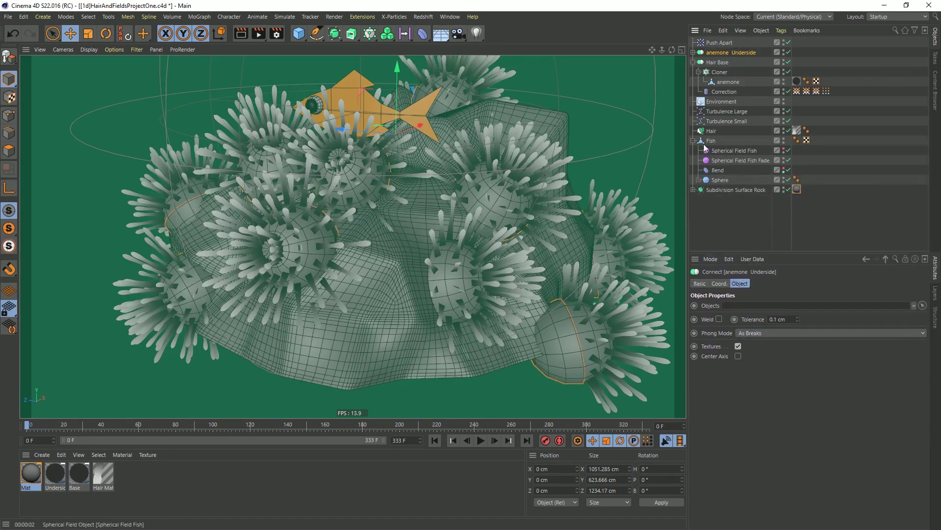
click(694, 141)
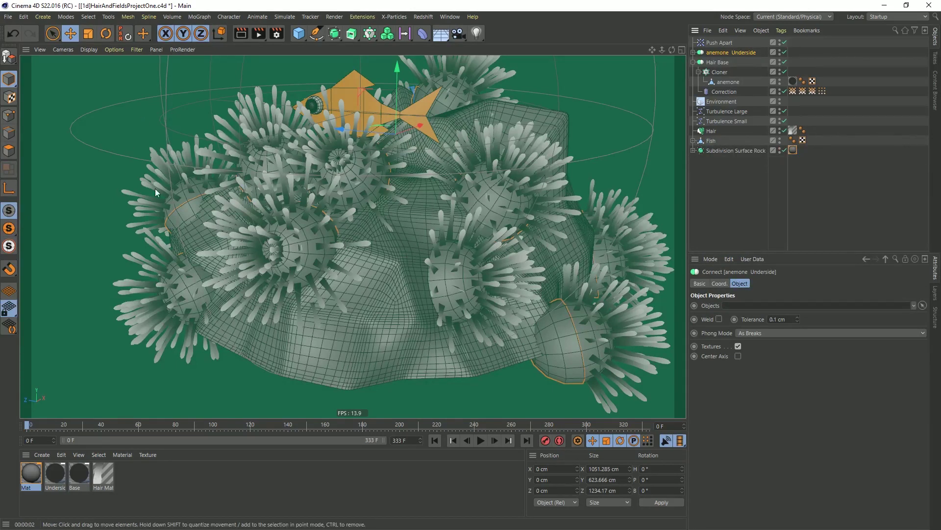
click(316, 33)
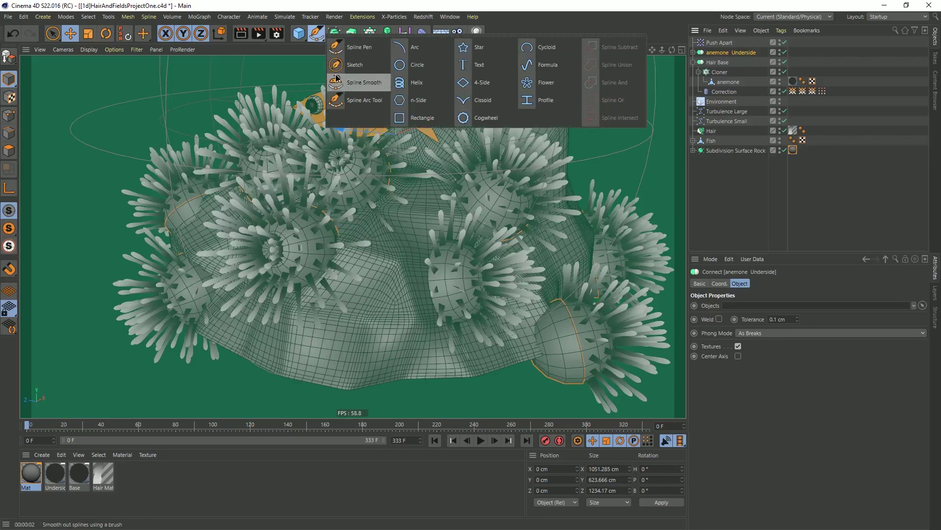
click(356, 49)
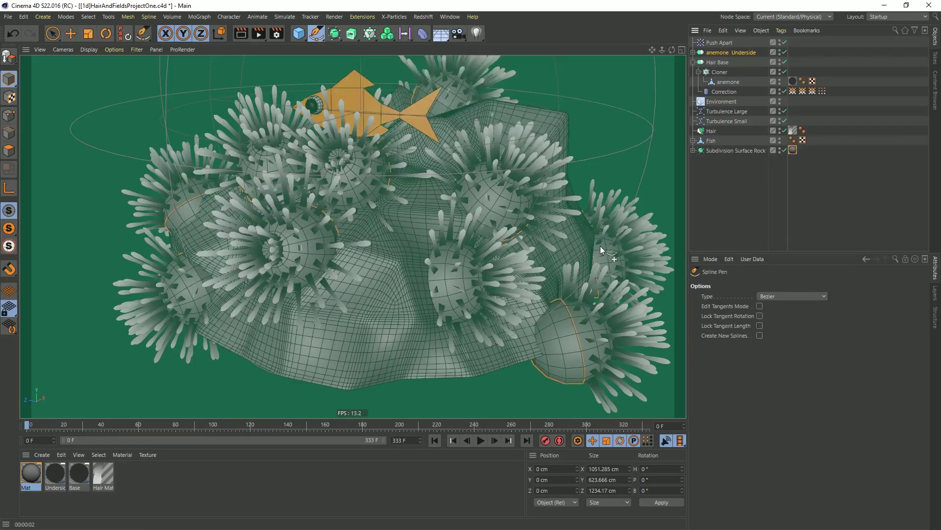
scroll(542, 223, up, 8)
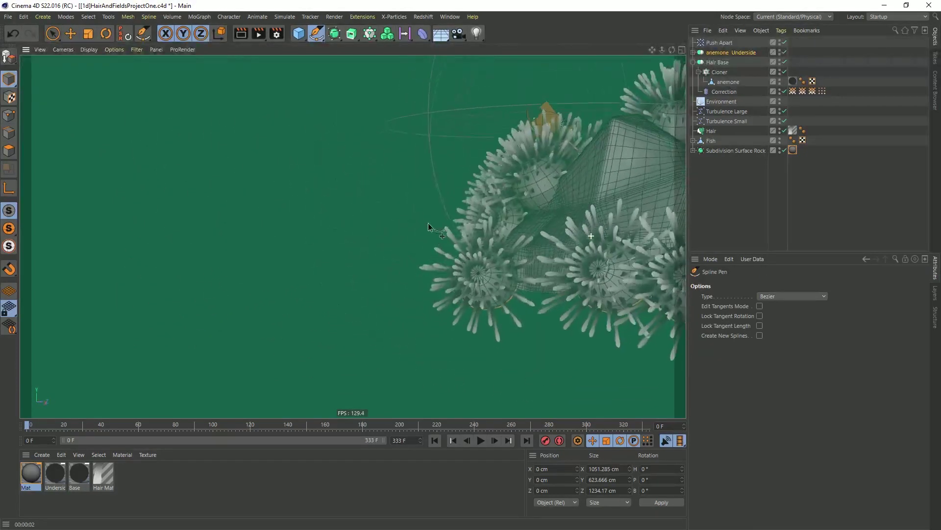
mouse_move(428, 227)
alt+mouse_down()
mouse_move(417, 230)
mouse_move(490, 244)
mouse_move(445, 228)
alt+mouse_up()
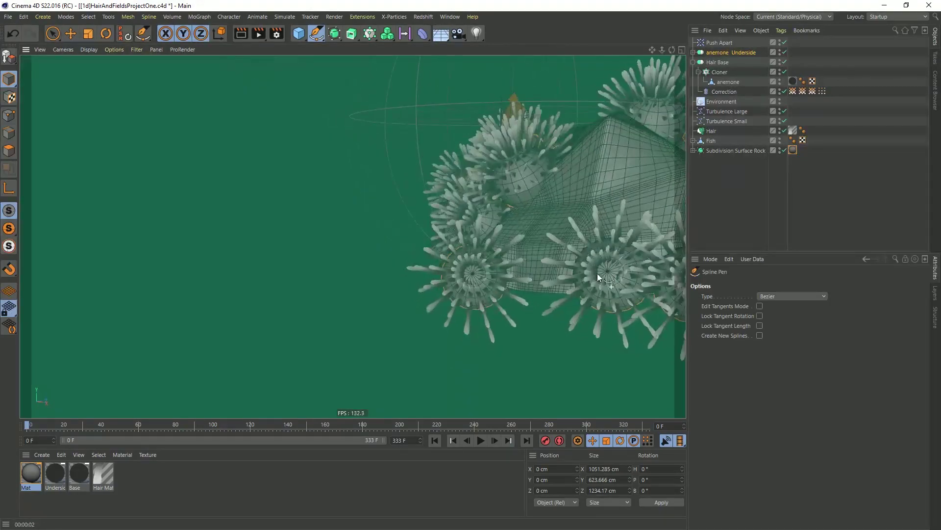
click(603, 280)
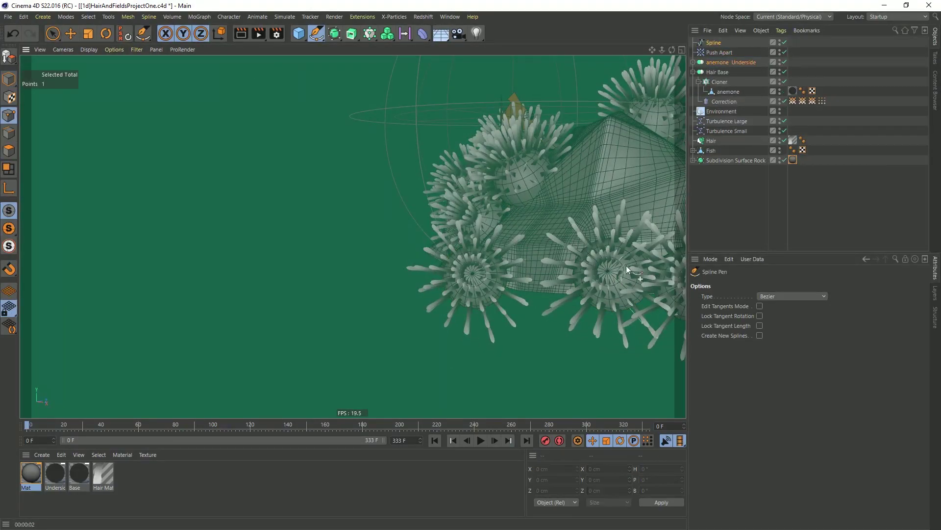
key(ctrl+z)
Add a sphere to the scene and move it out beside the anemones at the rock's outer side
alt+drag(583, 260, 427, 240)
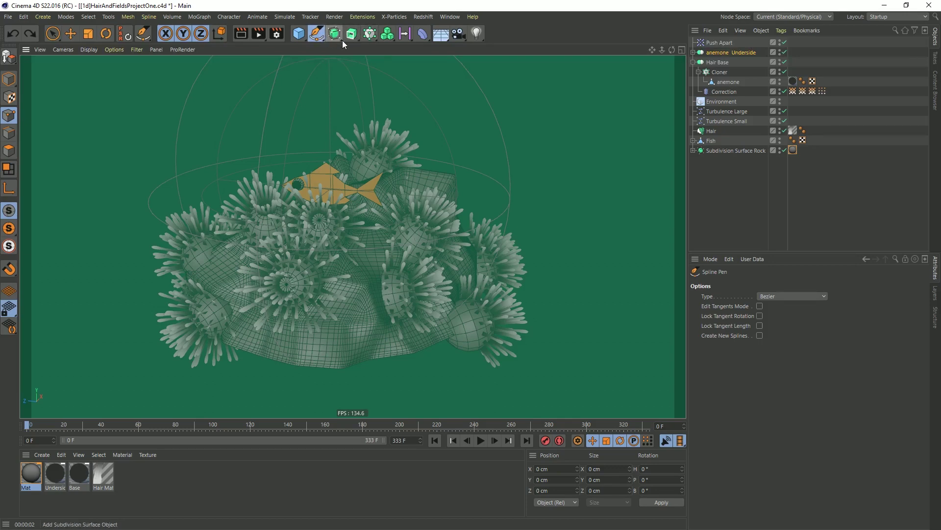
click(300, 39)
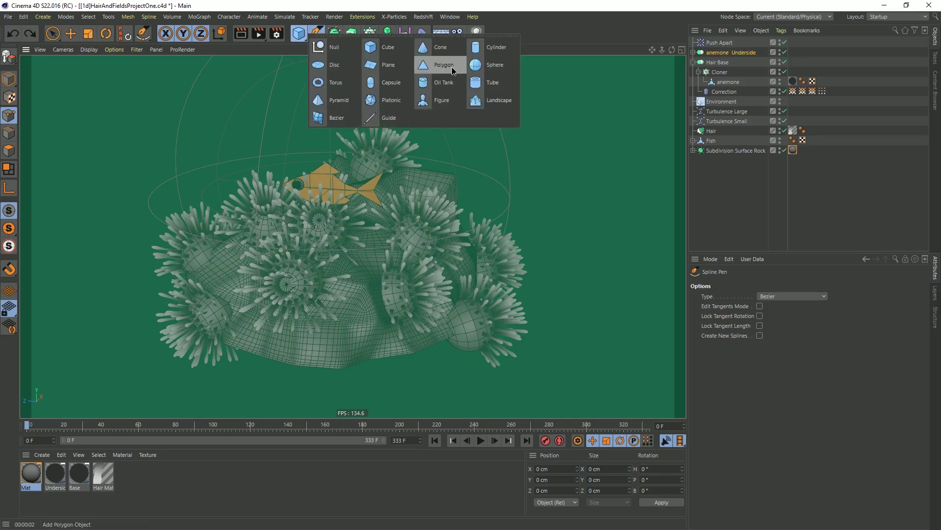
click(495, 65)
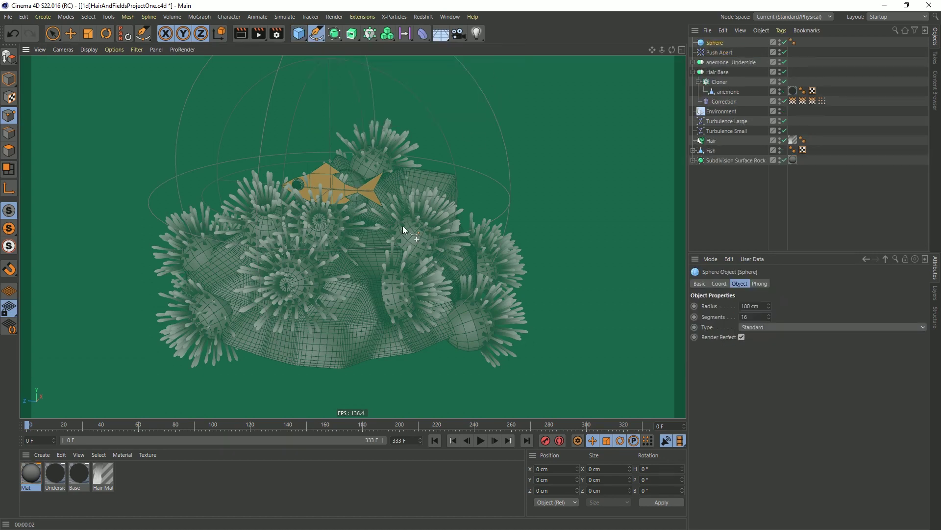
key(e)
mouse_move(461, 220)
alt+mouse_down()
mouse_move(405, 243)
mouse_move(452, 220)
alt+mouse_up()
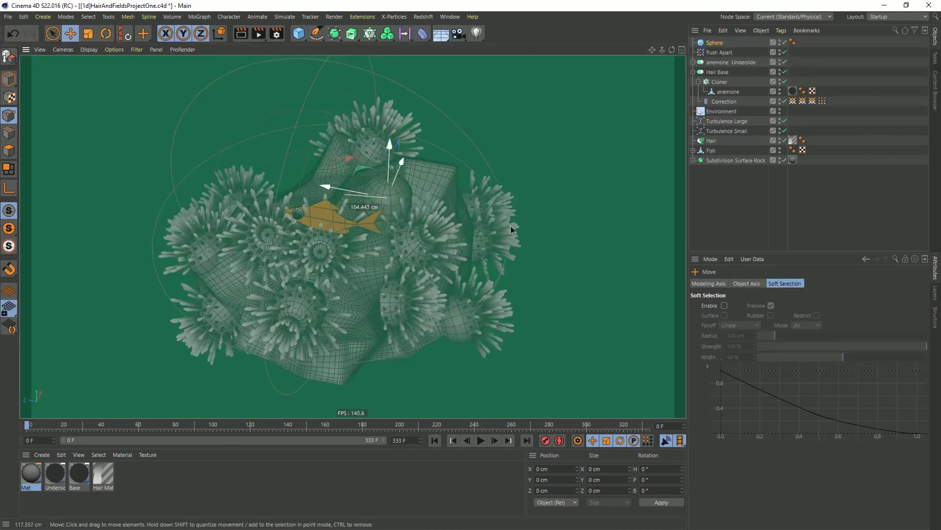
drag(511, 229, 479, 246)
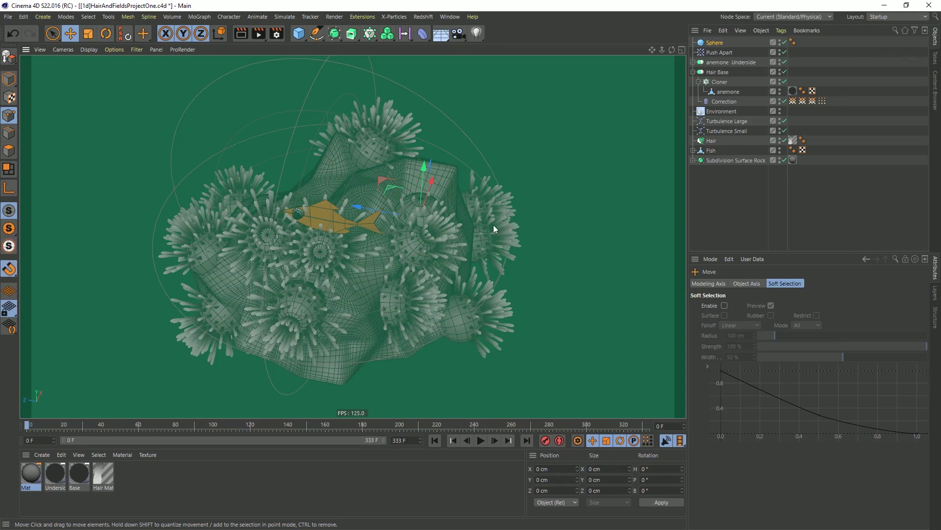
mouse_move(442, 227)
mouse_down()
mouse_move(431, 231)
mouse_move(385, 191)
mouse_move(400, 185)
mouse_move(483, 216)
mouse_move(490, 236)
mouse_move(516, 237)
mouse_move(474, 250)
mouse_up()
Duplicate the sphere and move the copy above the anemone on the rock's upper shoulder, behind the fish's tail
key(ctrl+v)
key(shift+s)
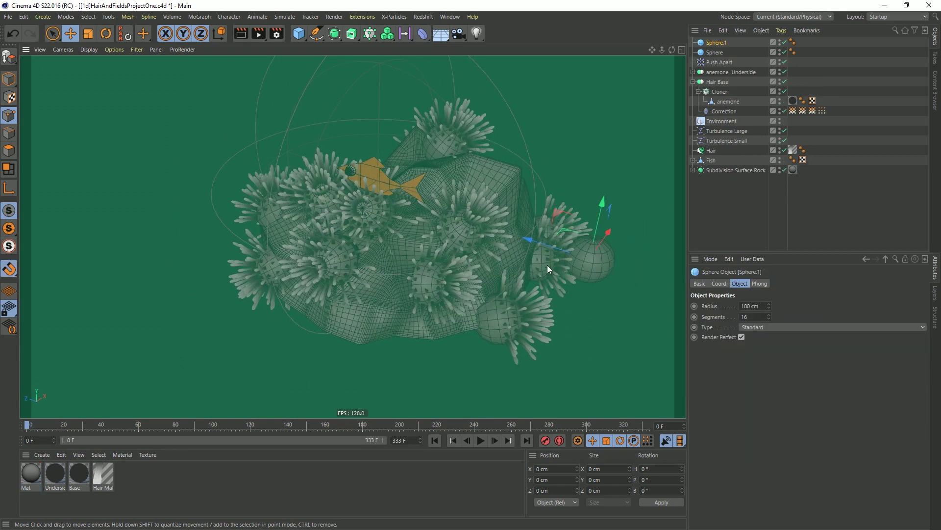
drag(540, 266, 472, 157)
Raise the third sphere above the anemones near the fish's head and adjust its sideways position and height
alt+drag(440, 216, 352, 210)
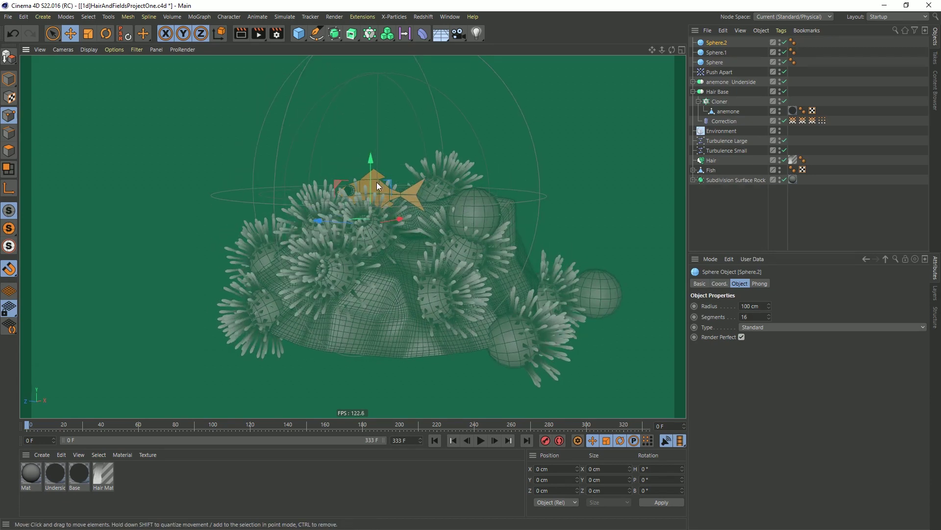
drag(370, 169, 374, 139)
alt+drag(363, 201, 342, 227)
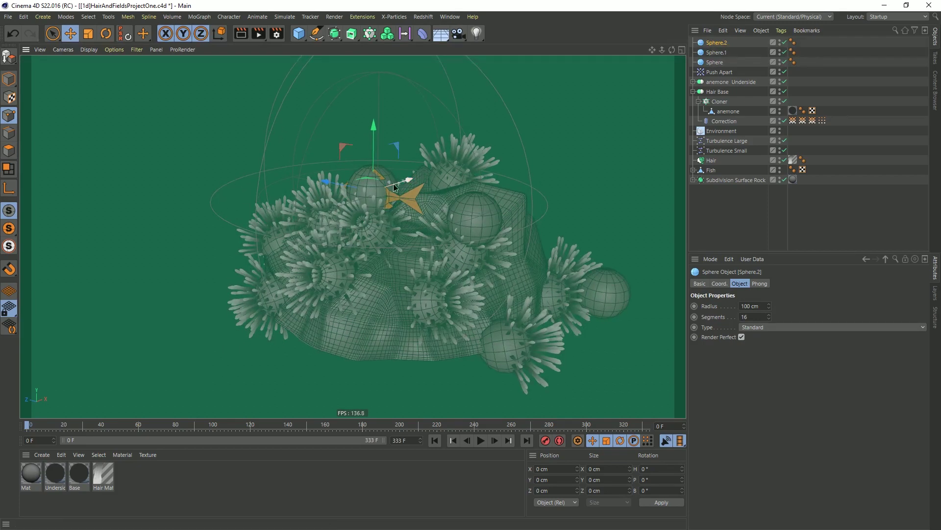
drag(393, 184, 383, 189)
drag(353, 151, 352, 159)
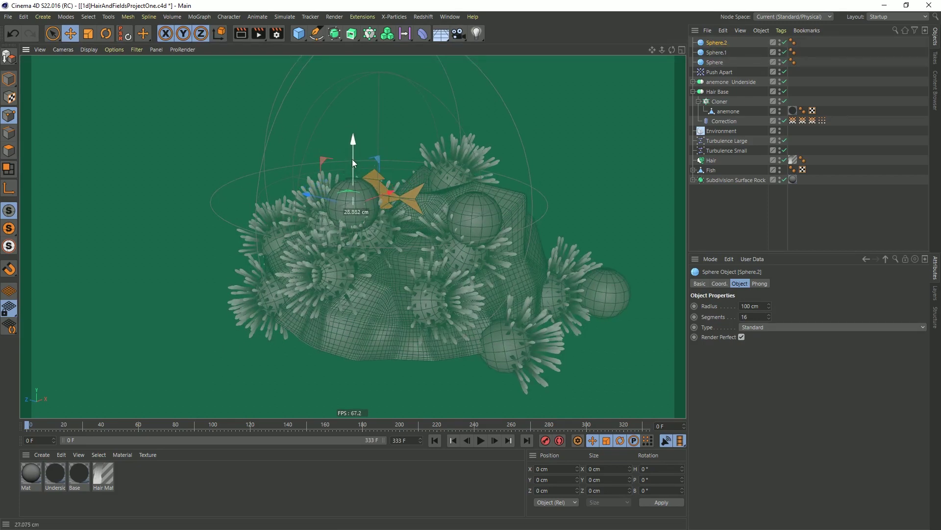
Duplicate the sphere near the fish's head and move the fourth one beside it above the neighbouring anemone
alt+drag(354, 210, 302, 228)
key(ctrl+c)
key(ctrl+v)
key(e)
alt+right_drag(302, 228, 313, 228)
alt+drag(314, 228, 403, 261)
drag(240, 202, 219, 195)
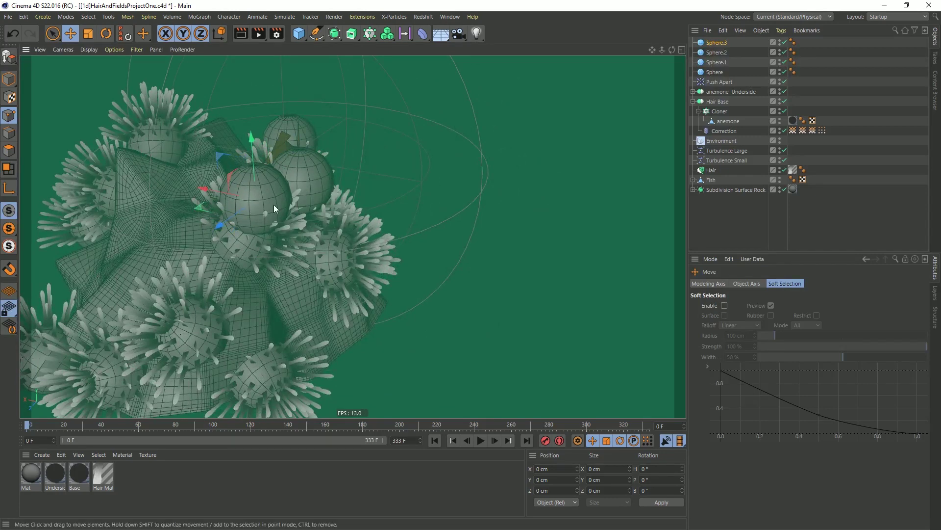
Make a fifth sphere by duplication and place it just above the anemone cluster on the rock's far side
key(ctrl+c)
key(ctrl+v)
alt+drag(328, 211, 258, 204)
alt+middle_drag(270, 193, 444, 185)
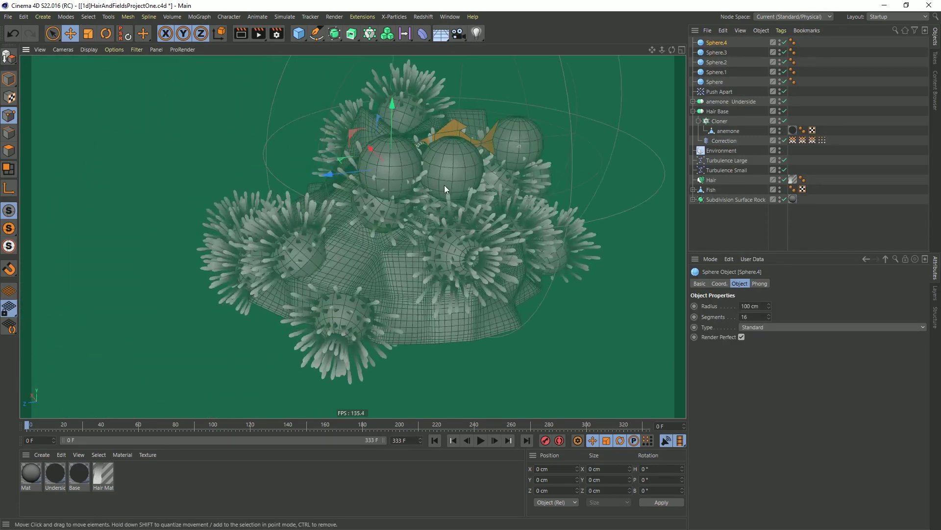
drag(449, 181, 315, 217)
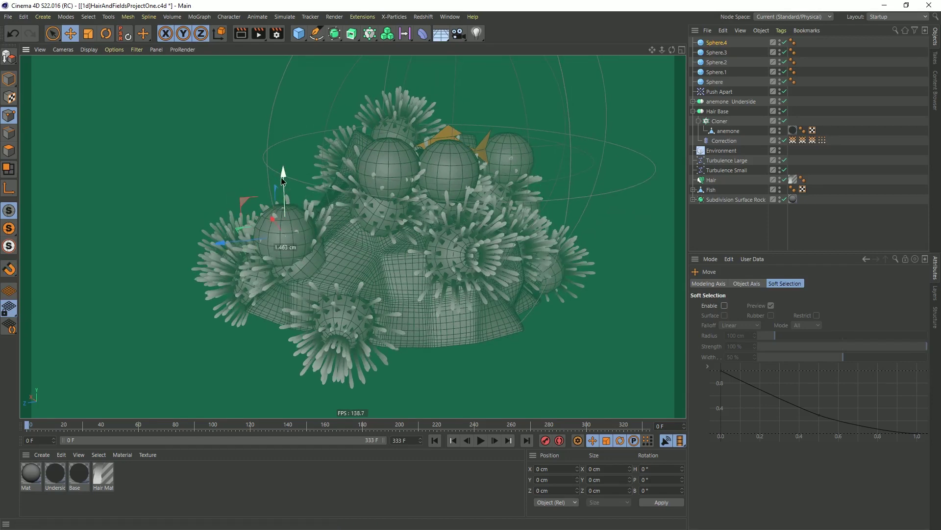
drag(282, 183, 279, 159)
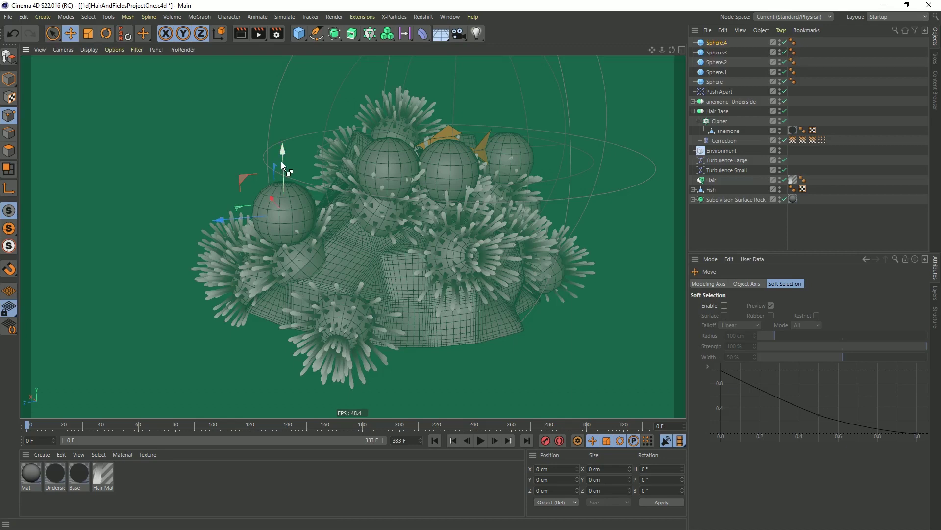
Duplicate the sphere twice more and position the two copies to continue the ring of spheres around the rock
key(ctrl+c)
key(ctrl+v)
alt+drag(301, 234, 393, 257)
key(ctrl+c)
key(ctrl+v)
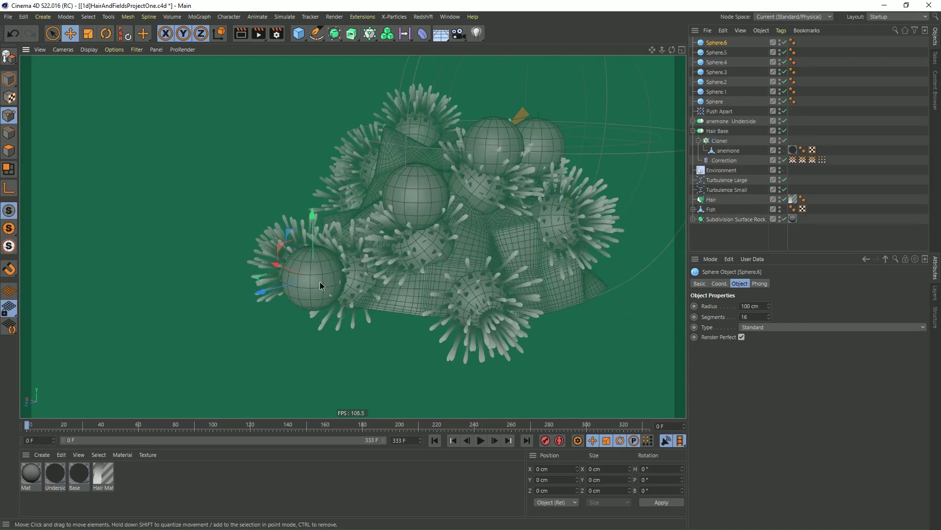
alt+drag(320, 282, 102, 302)
key(shift+s)
alt+drag(182, 291, 121, 283)
drag(158, 239, 157, 230)
alt+drag(491, 190, 396, 215)
alt+drag(579, 184, 576, 161)
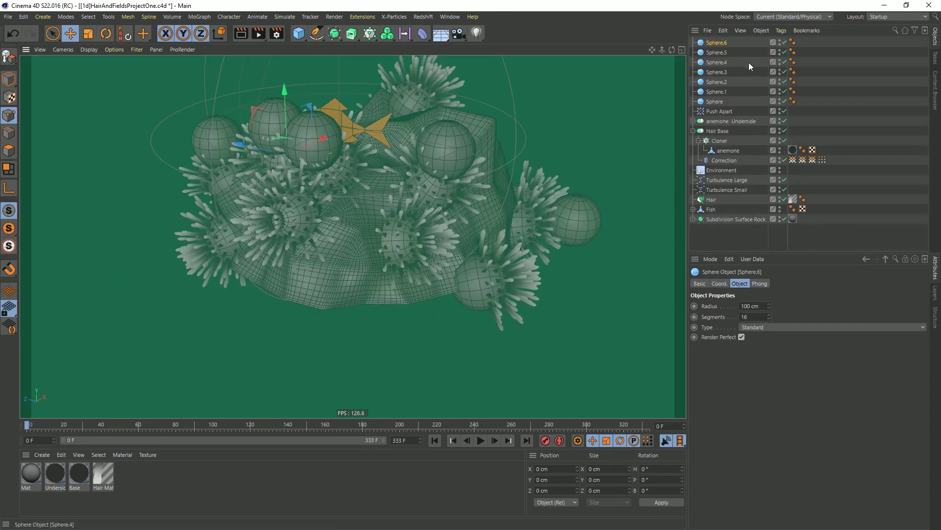
Select all seven spheres, add a Tracer linked to them, and enlarge its settings to show the full Trace Link list
click(719, 101)
shift+click(719, 51)
shift+click(719, 42)
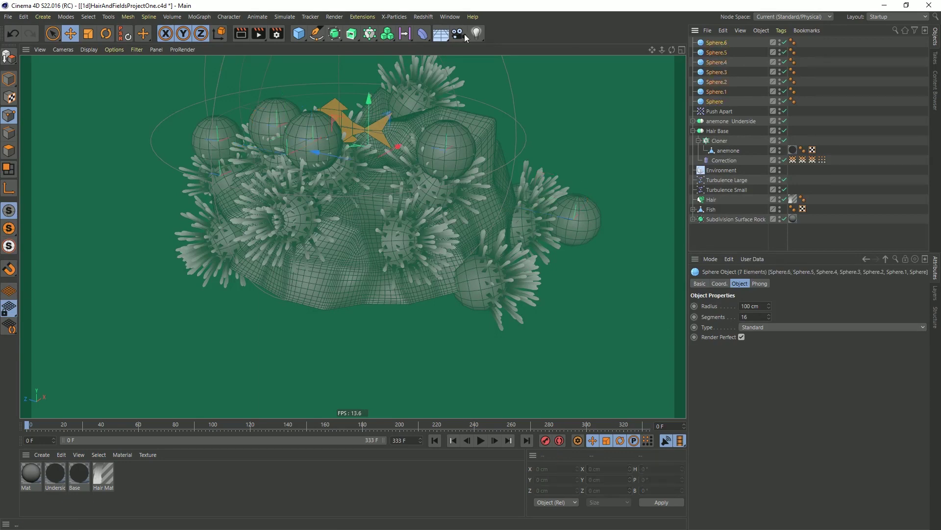
click(369, 34)
click(415, 83)
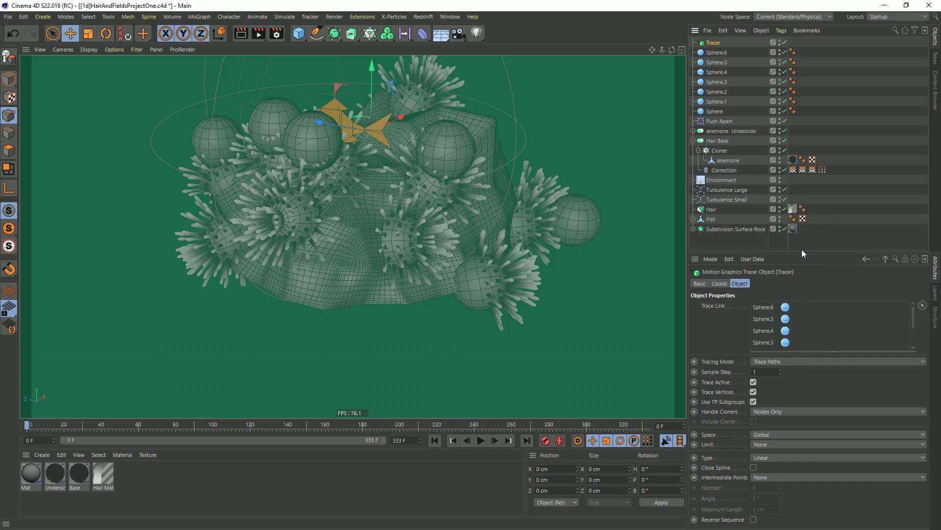
drag(800, 249, 793, 163)
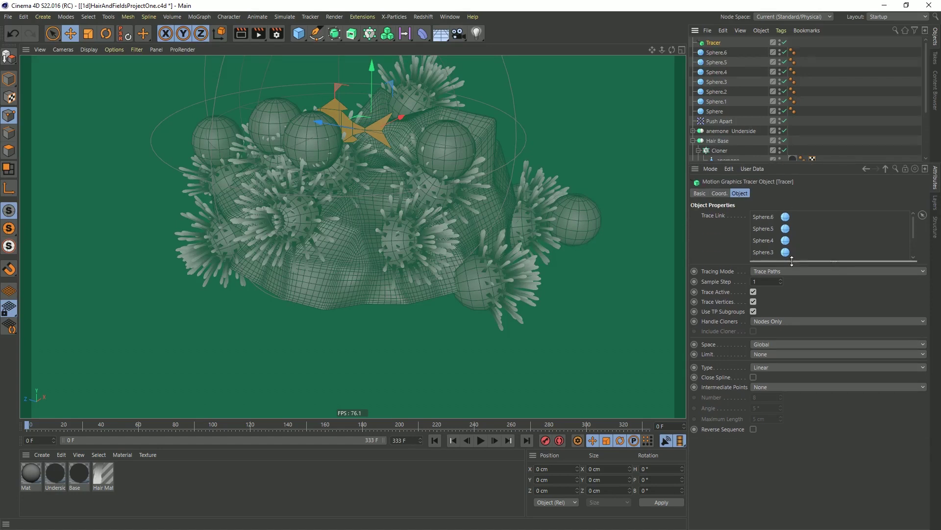
drag(796, 260, 797, 363)
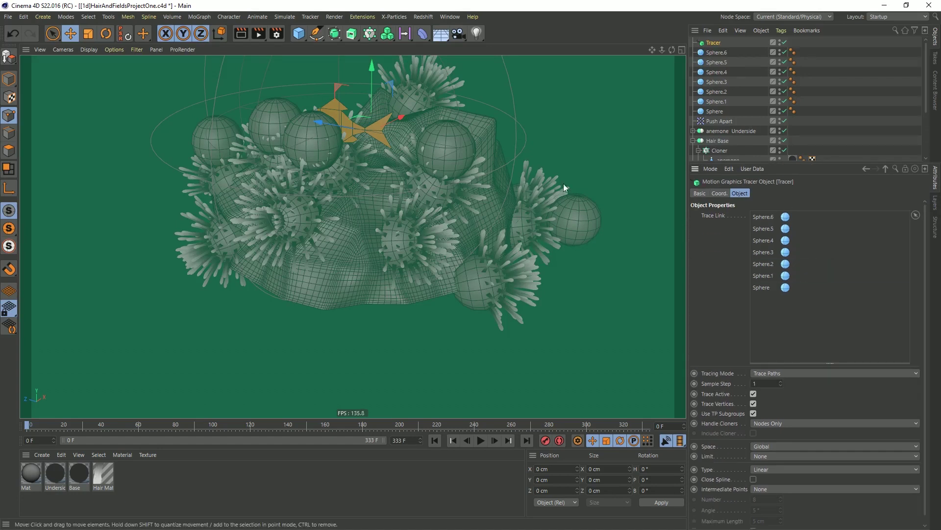
Set the Tracer's tracing mode to Connect All Objects
click(783, 374)
click(784, 405)
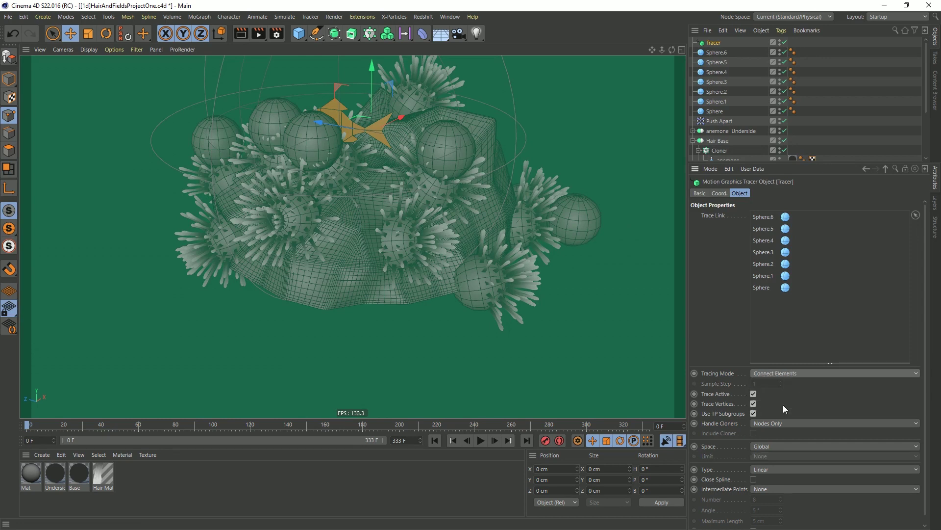
click(780, 374)
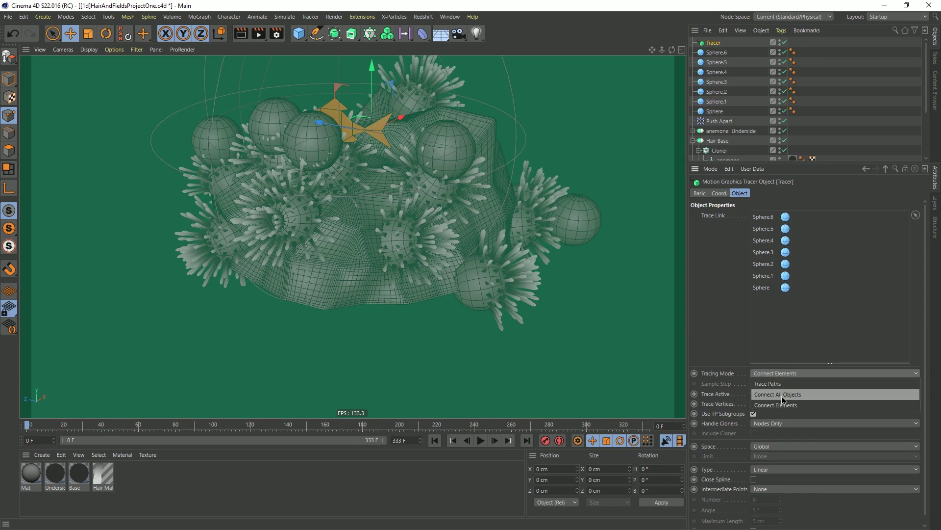
click(784, 394)
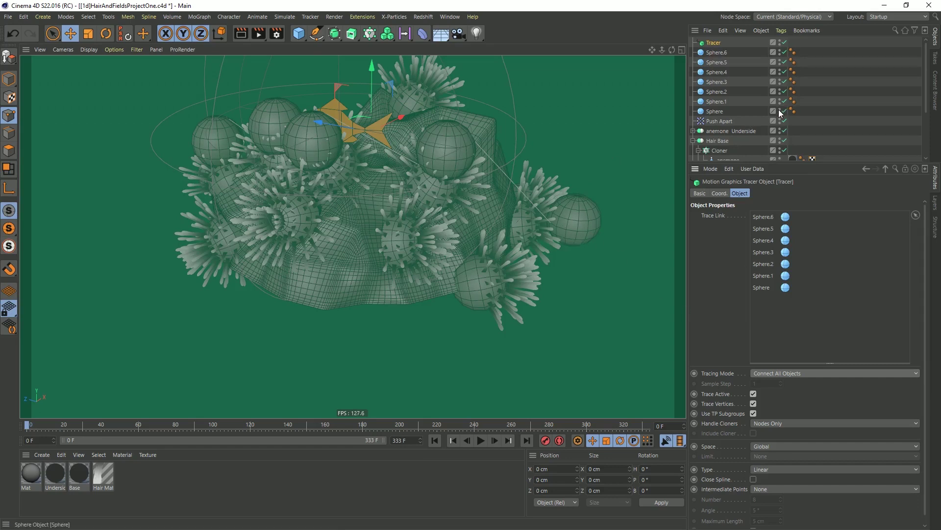
Turn off Trace Vertices for the Tracer and hide the seven spheres in the viewport
drag(785, 52, 785, 51)
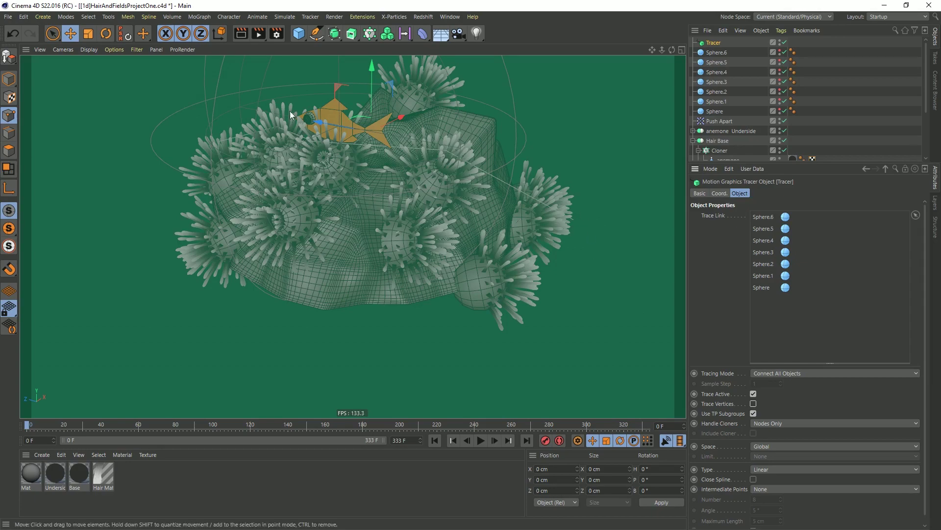
alt+drag(290, 110, 345, 155)
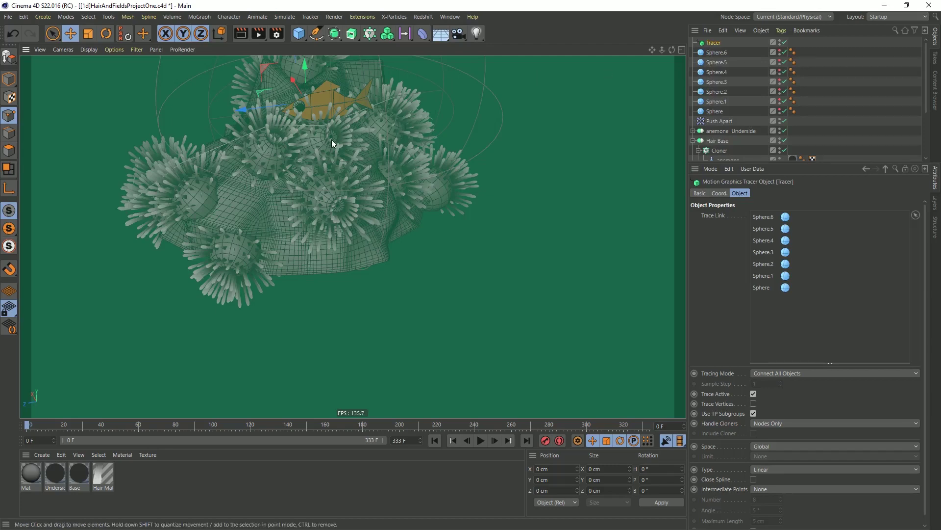
alt+drag(316, 139, 206, 118)
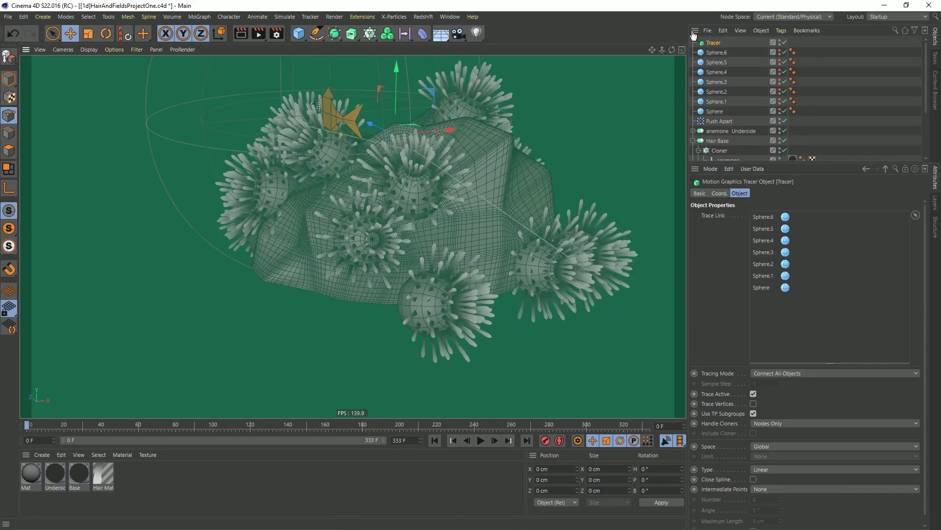
Duplicate the Tracer and convert the copy into an editable spline
key(ctrl+c)
key(ctrl+v)
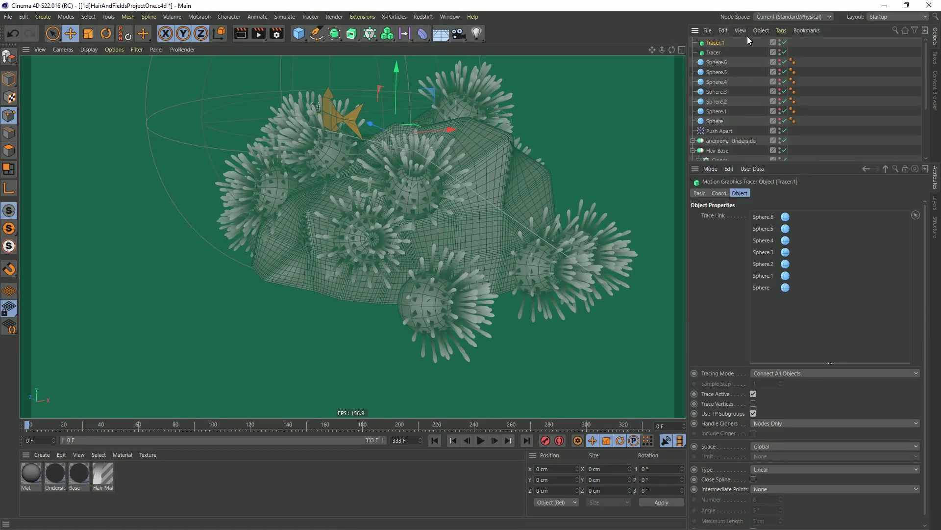
key(c)
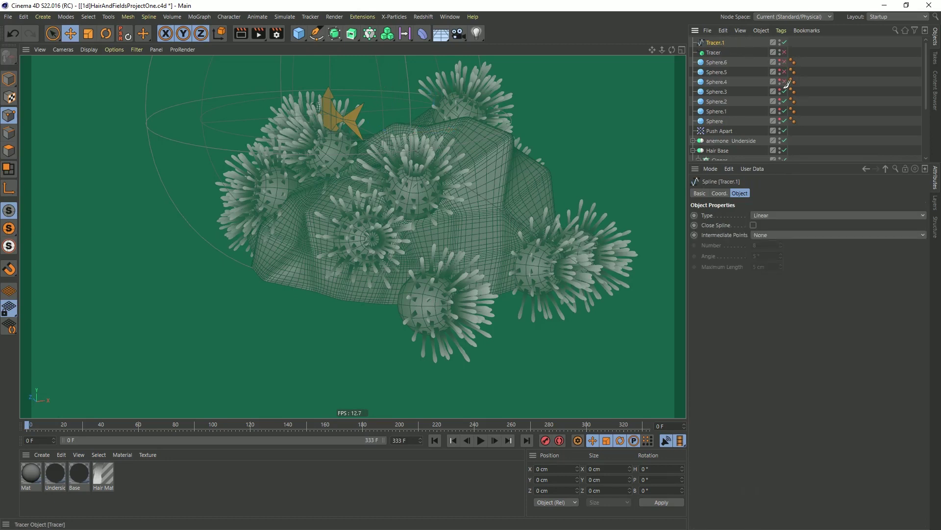
Disable the original Tracer and its spheres, and parent all seven spheres under that Tracer
click(718, 121)
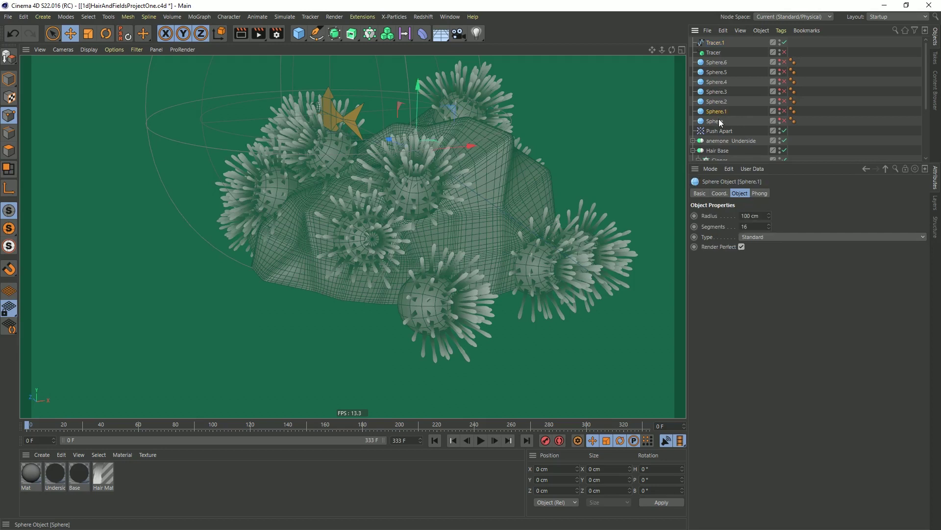
shift+click(721, 64)
double_click(718, 63)
key(Return)
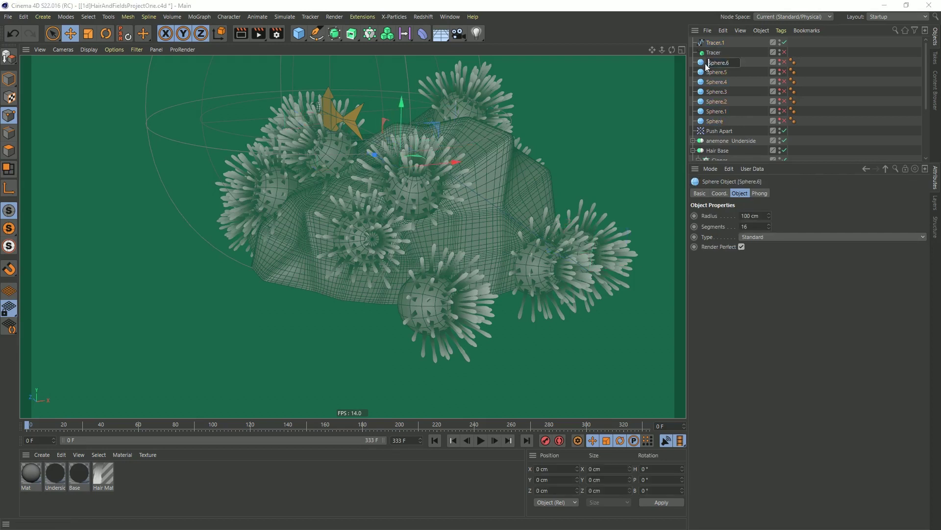
shift+click(716, 122)
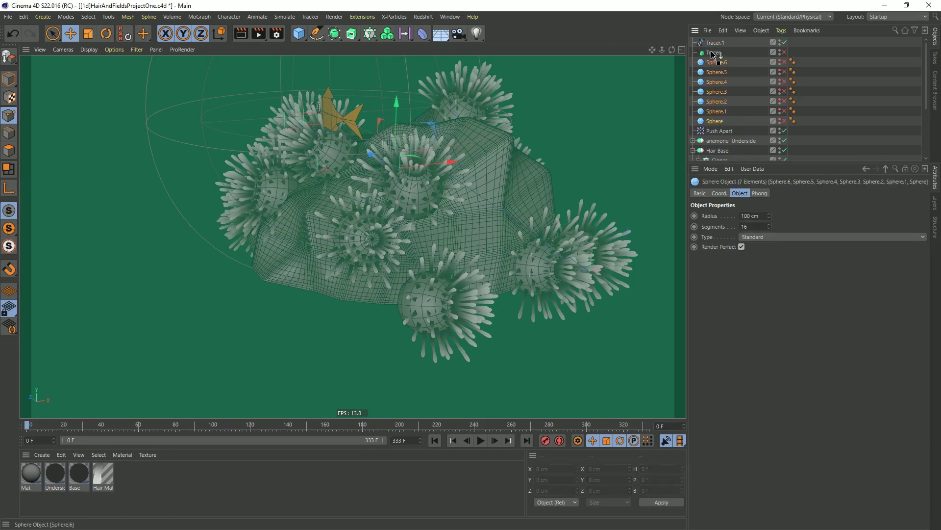
drag(713, 54, 721, 54)
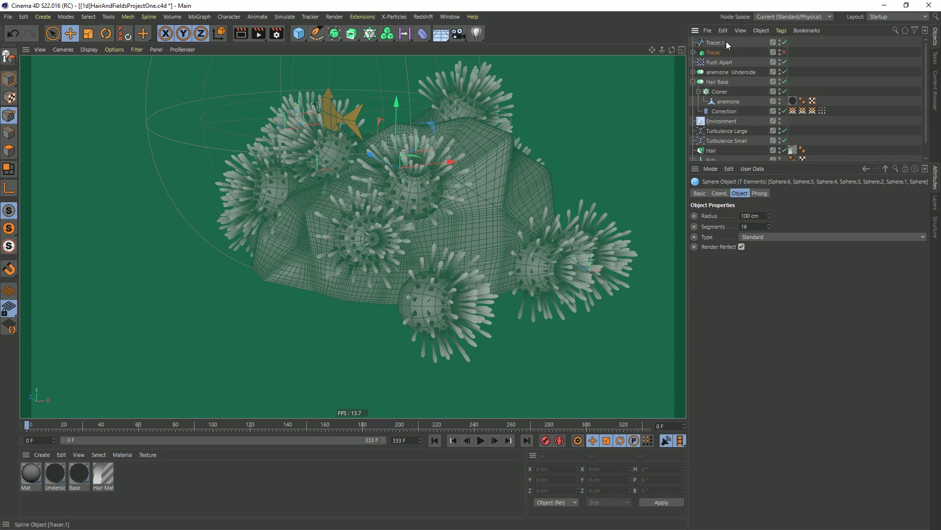
Select all points of the editable spline made from the Tracer copy
click(708, 31)
click(706, 32)
click(716, 43)
alt+drag(448, 130, 490, 130)
key(ctrl+a)
alt+drag(474, 162, 503, 194)
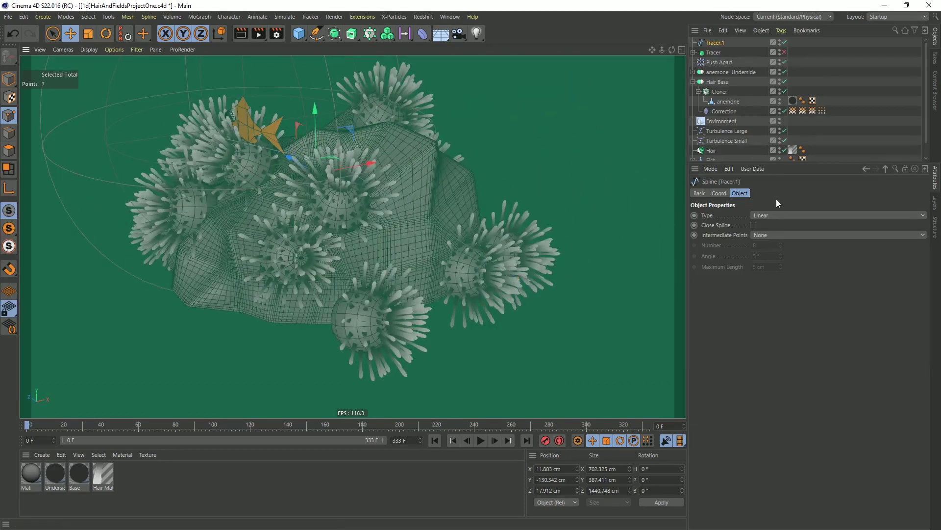
Set the spline's type to B-Spline with Uniform intermediate points
click(776, 216)
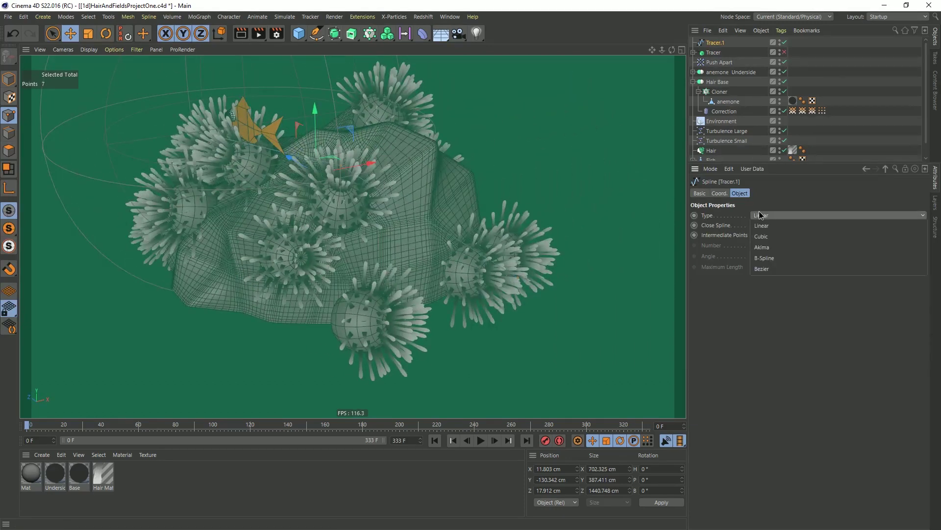
click(776, 259)
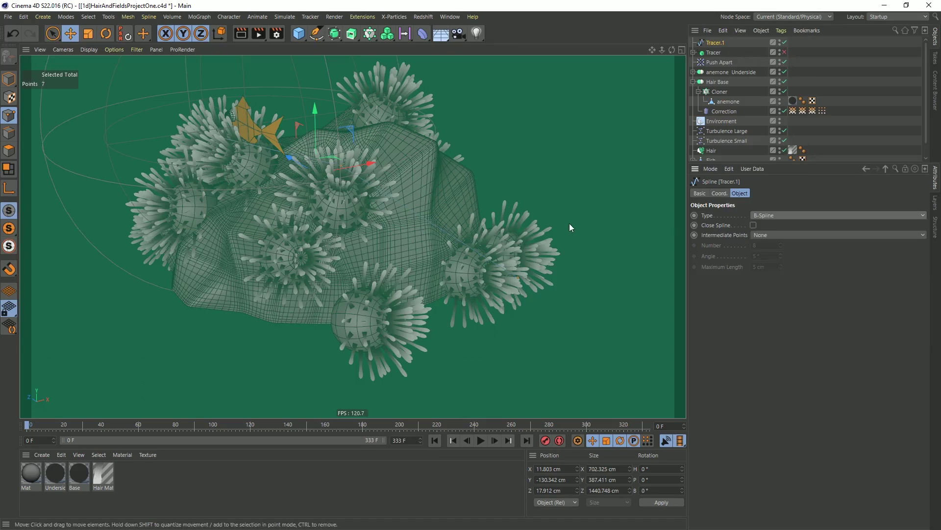
click(770, 235)
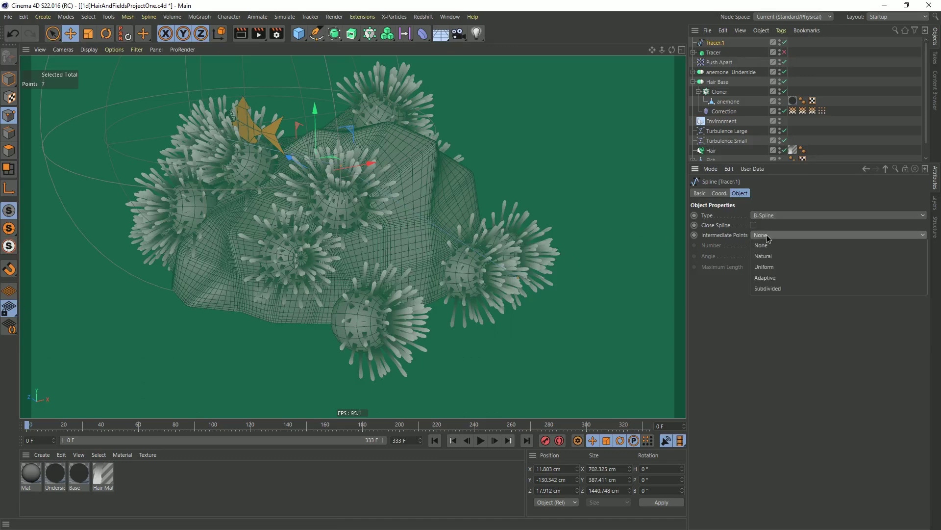
click(775, 265)
Move the spline point above the anemone near the fish's tail to about X -128, Y 77, Z -345 cm
alt+drag(411, 202, 444, 196)
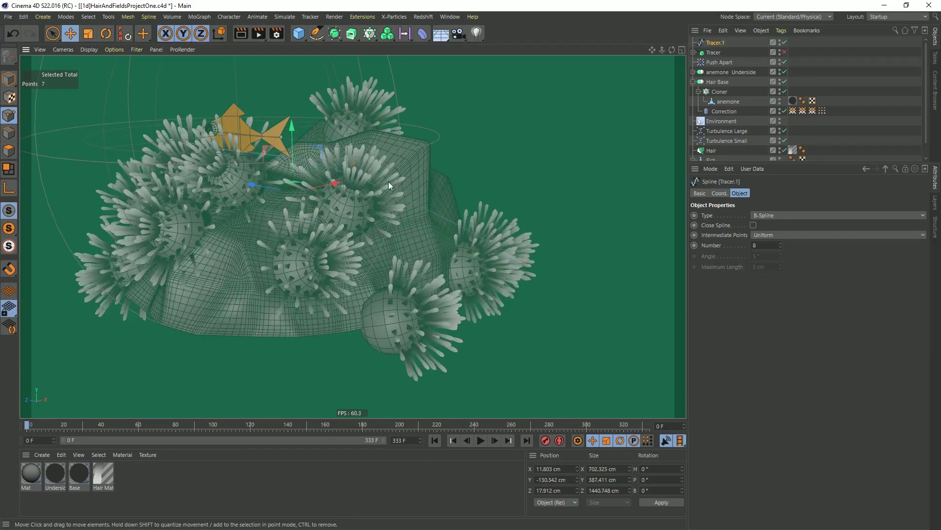
alt+drag(388, 182, 346, 181)
alt+drag(557, 246, 404, 182)
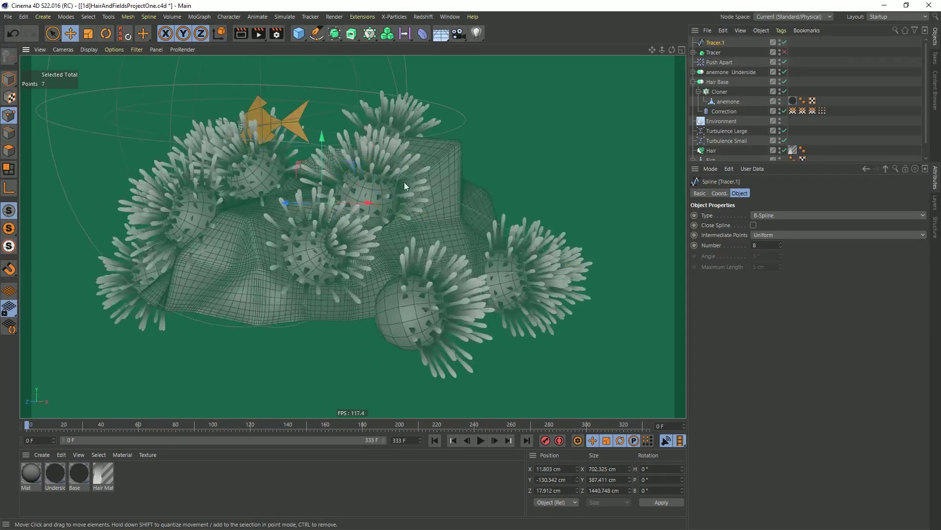
click(374, 144)
alt+drag(400, 147, 324, 158)
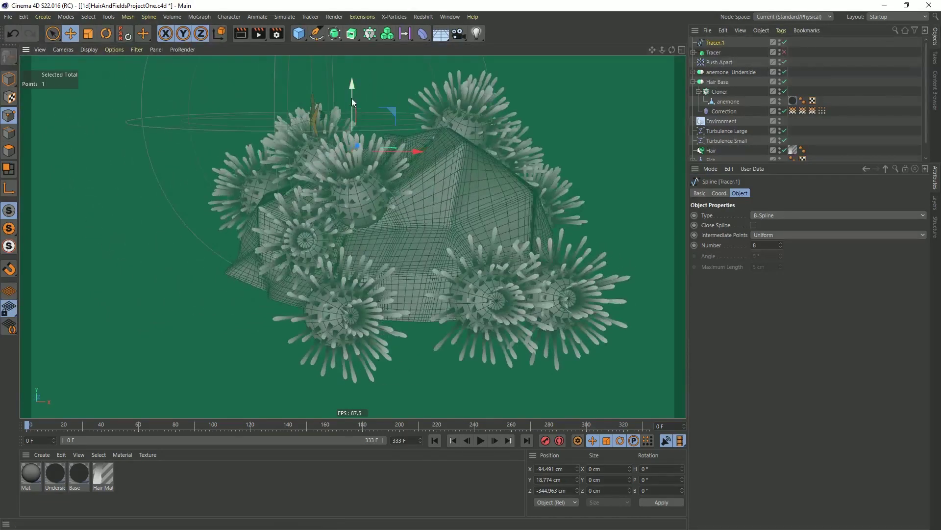
drag(352, 97, 349, 76)
drag(411, 131, 443, 156)
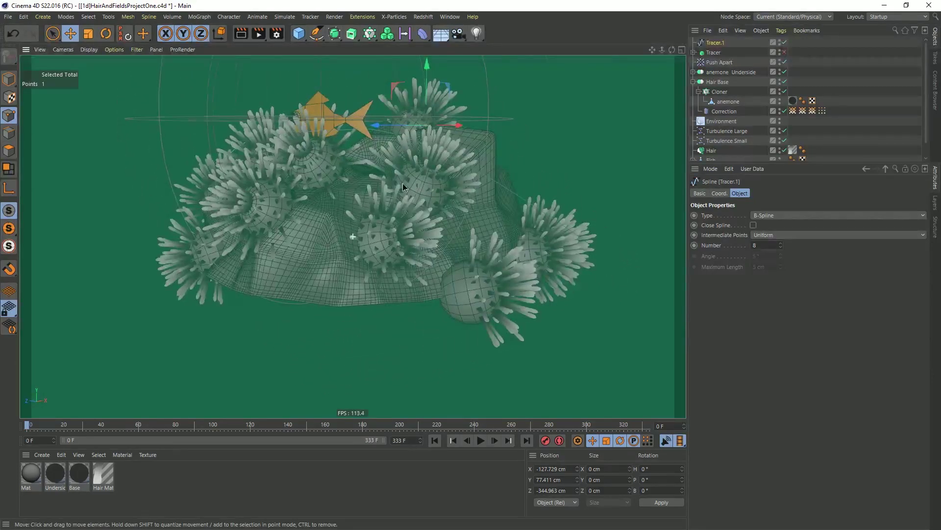
With Live Selection, move the spline point past the fish's head to about X -350, Y 100, Z 200 cm
alt+middle_drag(406, 186, 552, 216)
alt+right_drag(552, 216, 541, 194)
key(space)
alt+drag(485, 149, 591, 185)
click(470, 168)
drag(466, 176, 333, 227)
click(433, 157)
key(ctrl+z)
click(457, 158)
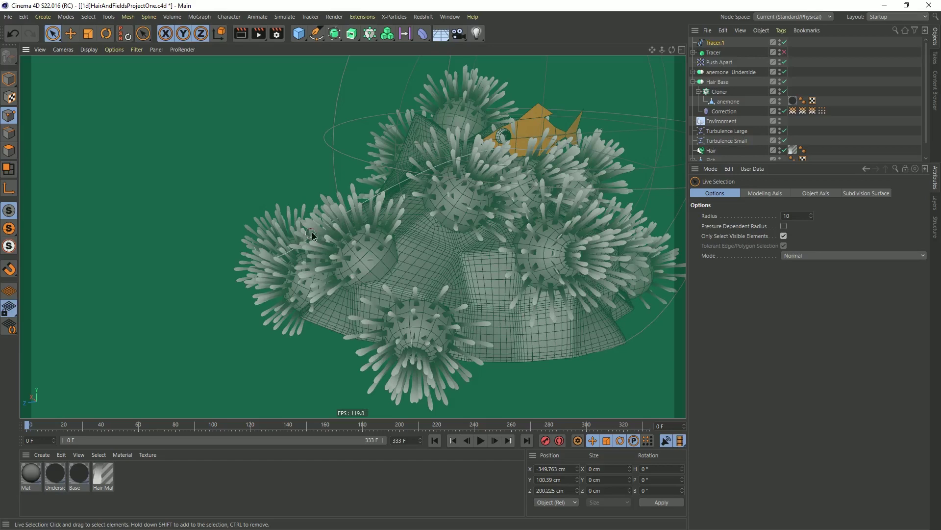
Move the next spline point above the outer anemones to about X -263, Y -27, Z 560 cm
click(371, 206)
click(351, 205)
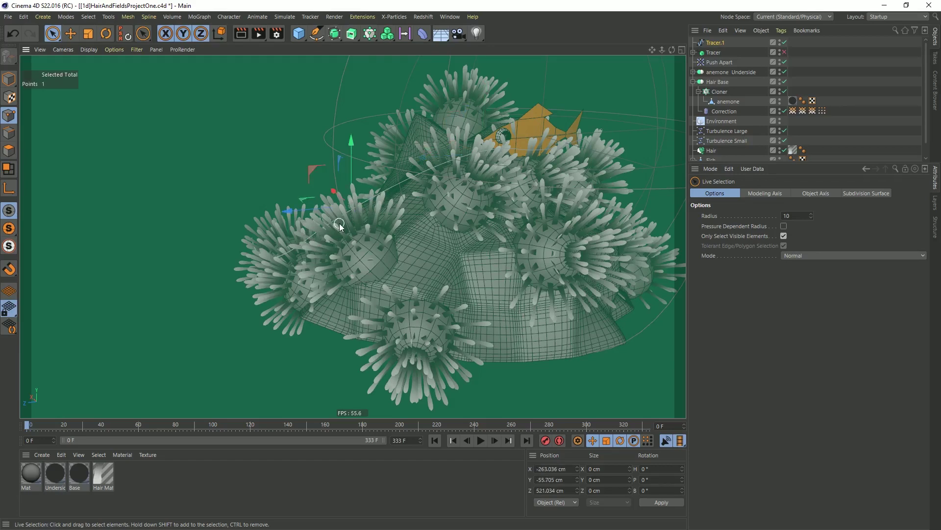
alt+drag(365, 224, 272, 132)
alt+drag(352, 205, 433, 228)
click(358, 259)
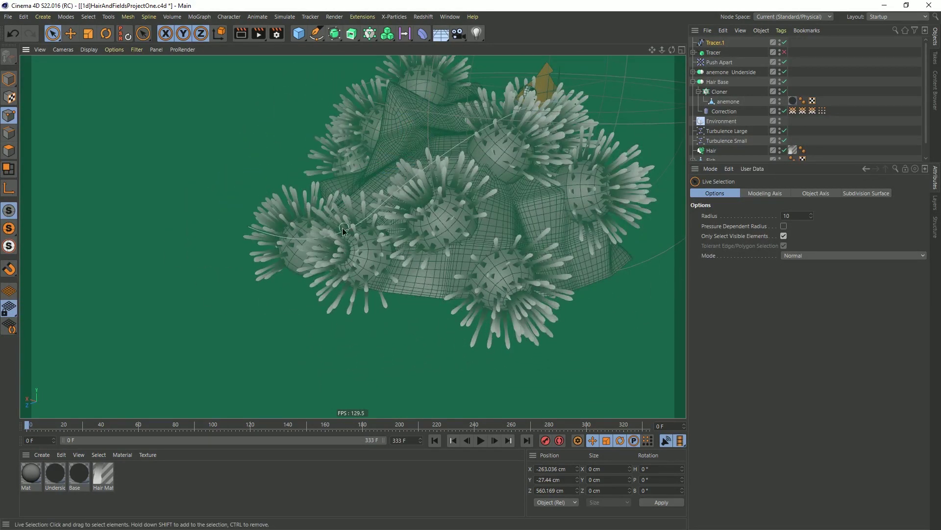
Move the following spline point to about X -49, Y -290, Z 785 cm and the end point to about X 508, Y -324, Z 751 cm
mouse_move(343, 228)
mouse_down()
mouse_move(335, 243)
mouse_move(384, 220)
mouse_move(313, 255)
mouse_move(333, 277)
mouse_move(365, 275)
mouse_up()
drag(399, 222, 420, 214)
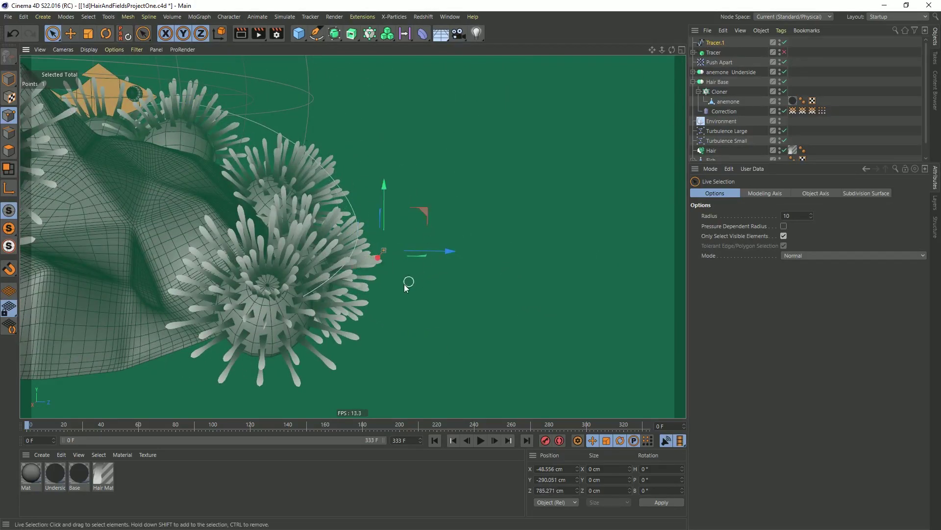
alt+drag(407, 283, 196, 260)
alt+drag(204, 259, 77, 256)
alt+drag(81, 257, 93, 295)
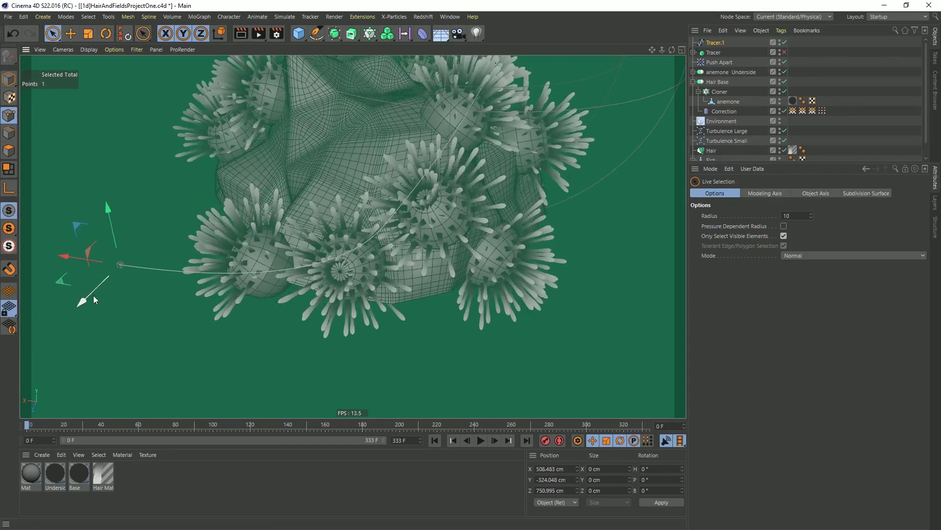
Examine the reshaped spline path around the anemone-covered rock from several angles
alt+right_drag(509, 225, 412, 216)
alt+middle_drag(657, 164, 502, 219)
alt+drag(502, 218, 412, 240)
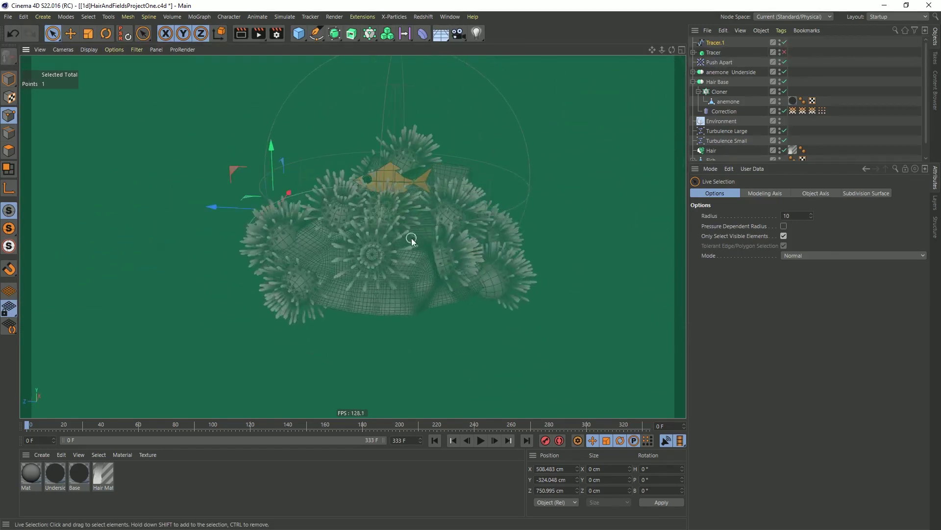
alt+right_drag(437, 228, 525, 199)
alt+drag(525, 200, 416, 215)
alt+middle_drag(554, 165, 446, 206)
alt+drag(445, 205, 484, 204)
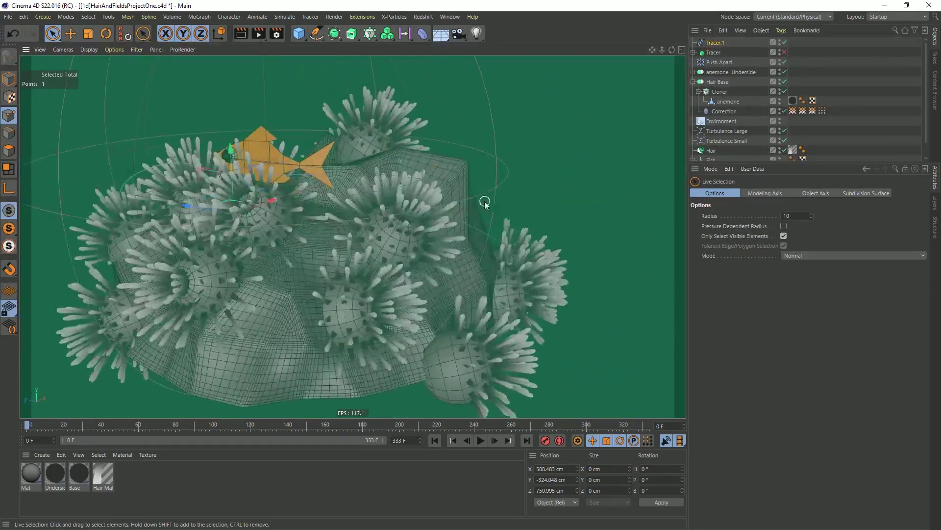
alt+right_drag(432, 206, 406, 209)
alt+middle_drag(406, 209, 459, 249)
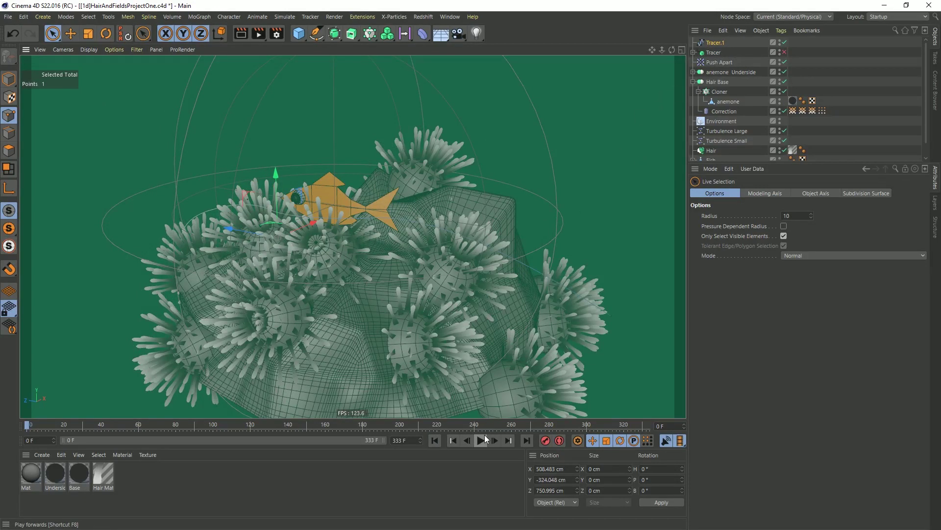
Save the project as a new version named [1e]HairAndFieldsProjectOne.c4d
key(ctrl+shift+s)
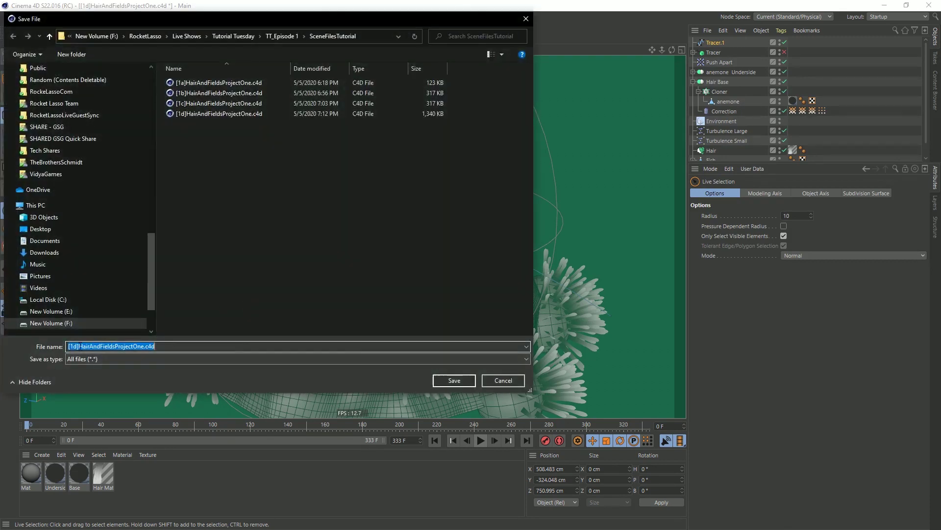
click(74, 346)
key(Delete)
text(e)
key(Return)
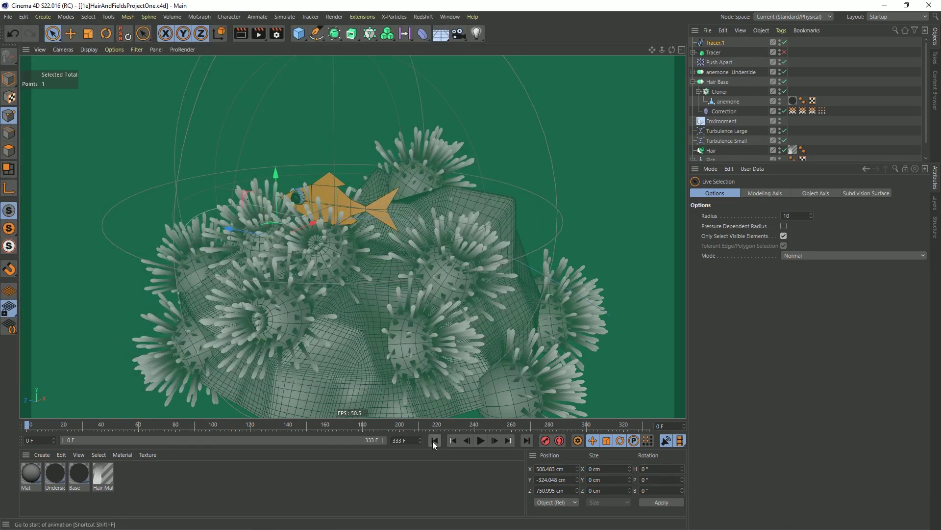
Play the animation briefly to preview the anemone motion and return to frame 0
click(480, 440)
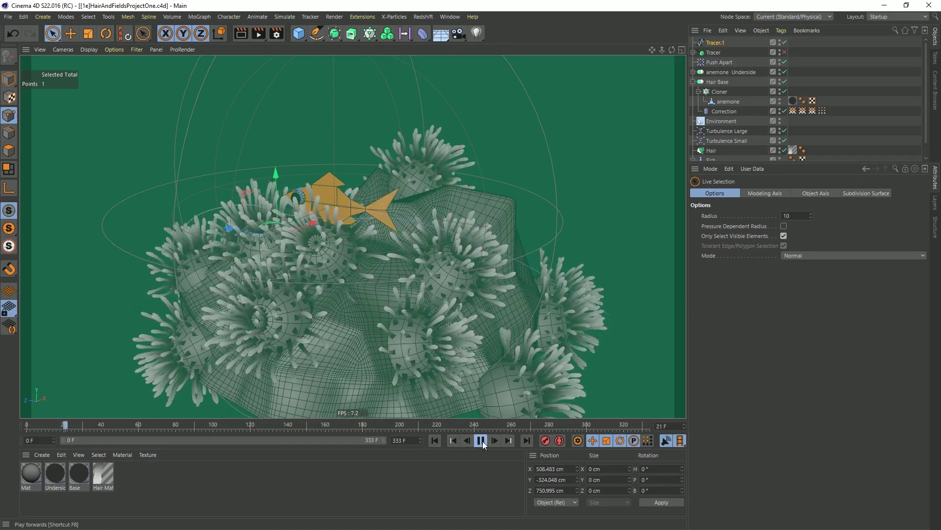
click(468, 440)
click(434, 441)
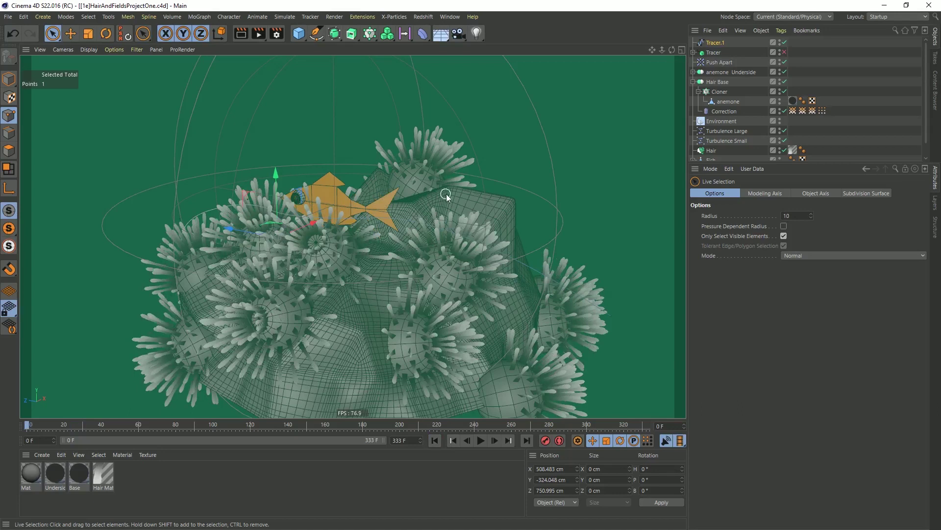
Rename the editable spline to Fish Path
click(70, 33)
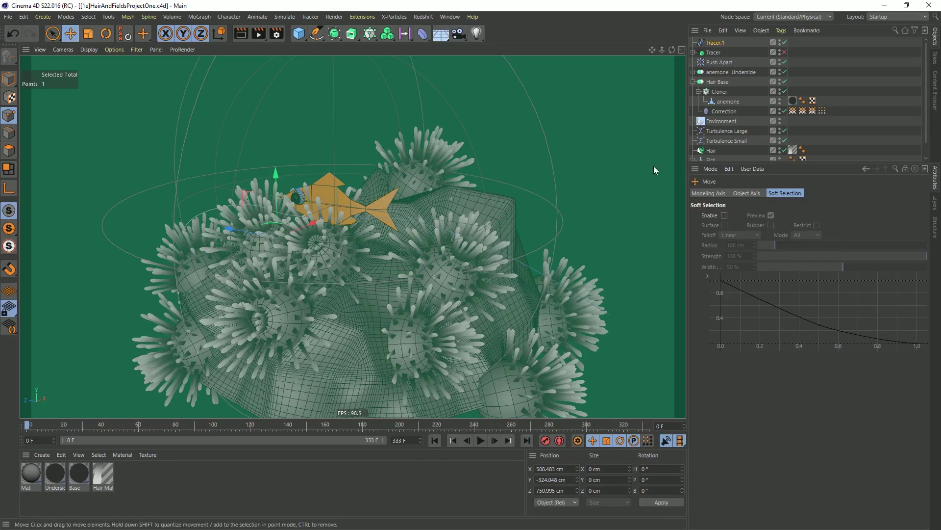
double_click(721, 43)
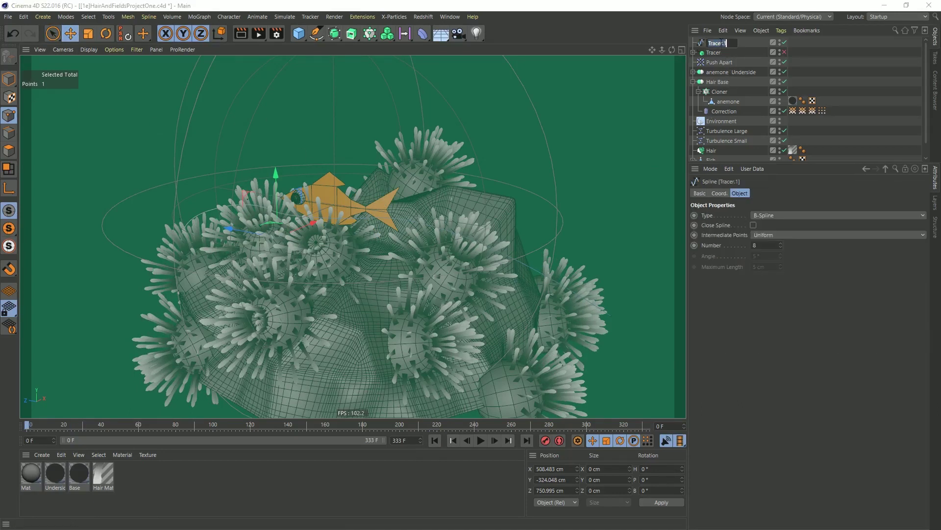
text(Fish Path)
key(Return)
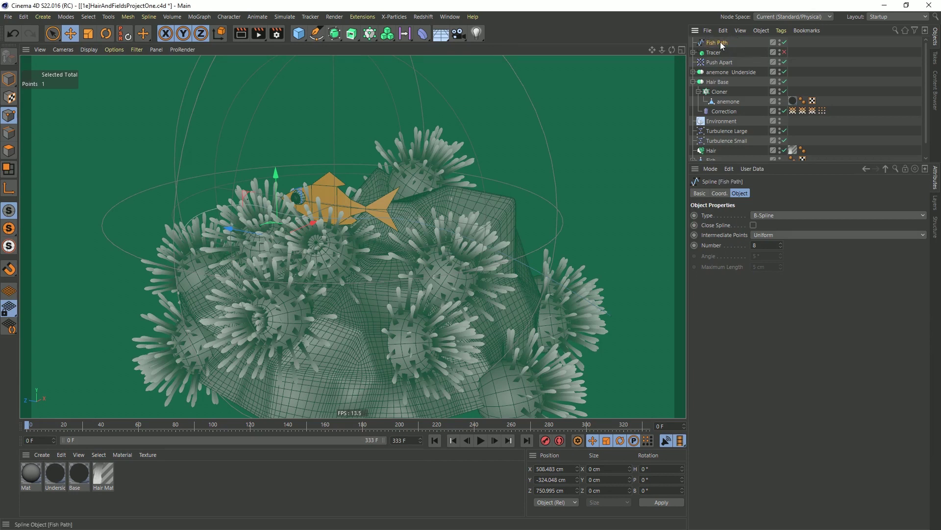
Move the Fish object above Fish Path in the object hierarchy and give it an Align to Spline tag
click(693, 81)
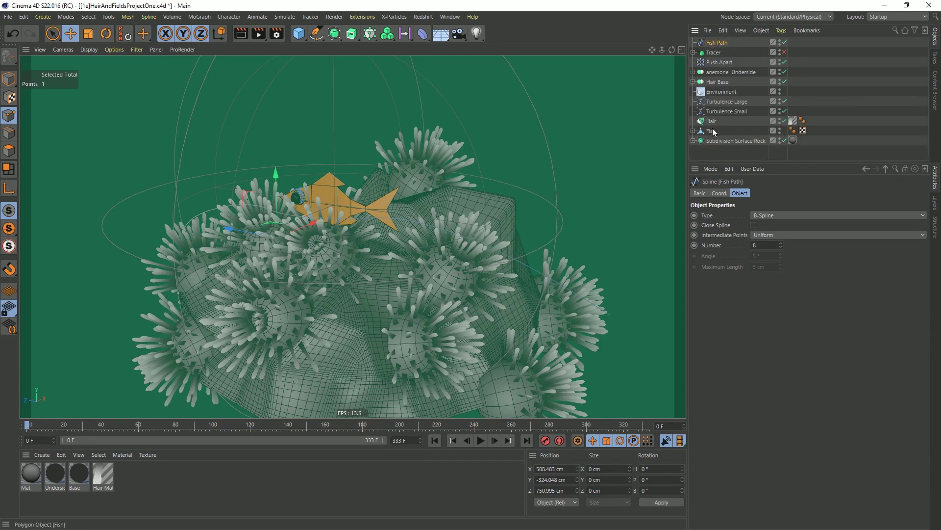
drag(717, 42, 717, 40)
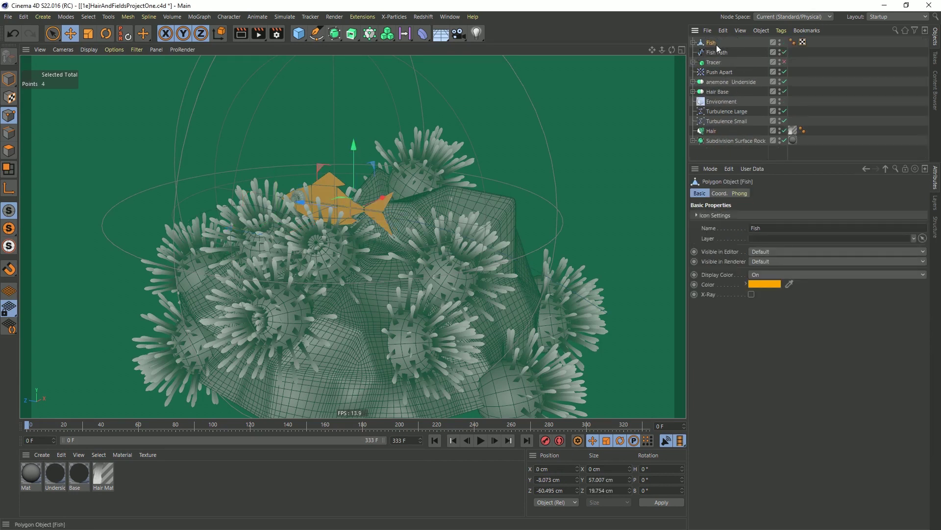
right_click(716, 44)
mouse_move(774, 24)
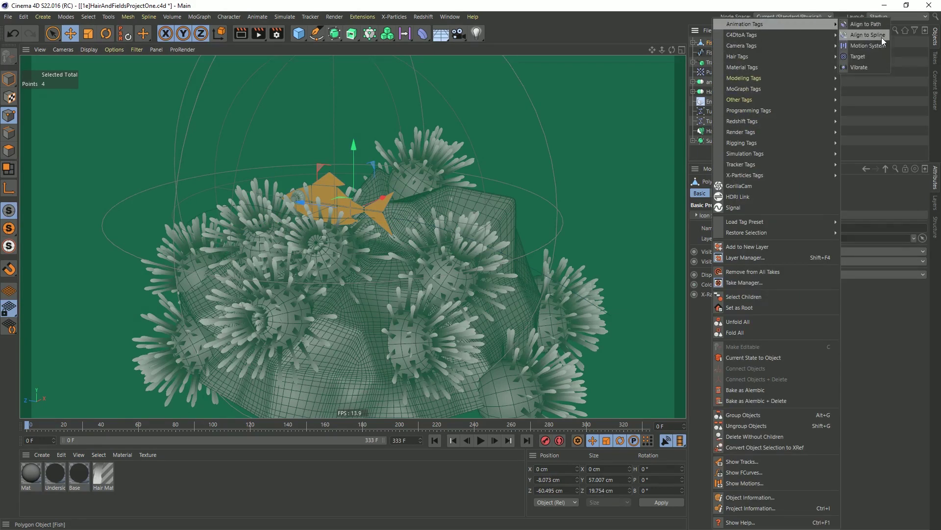
click(868, 35)
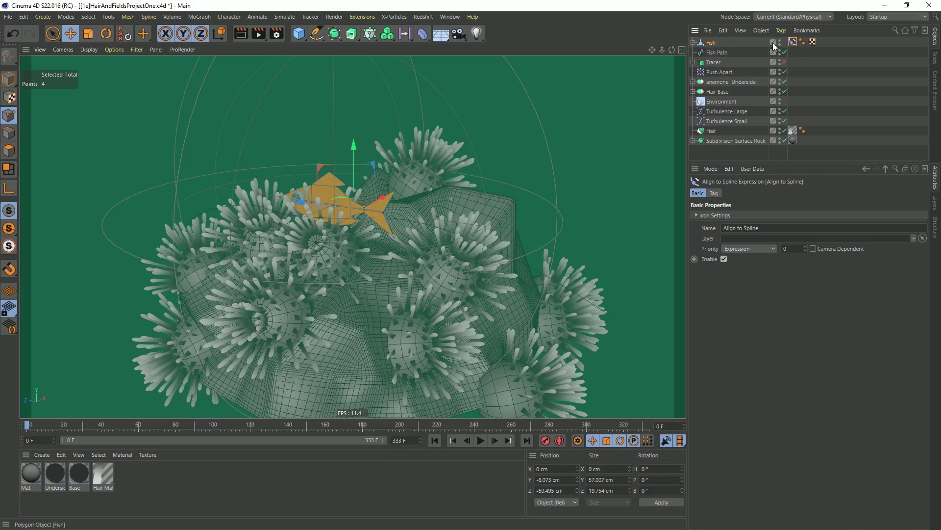
Assign Fish Path as the Align to Spline tag's spline path and enable Tangential
click(712, 193)
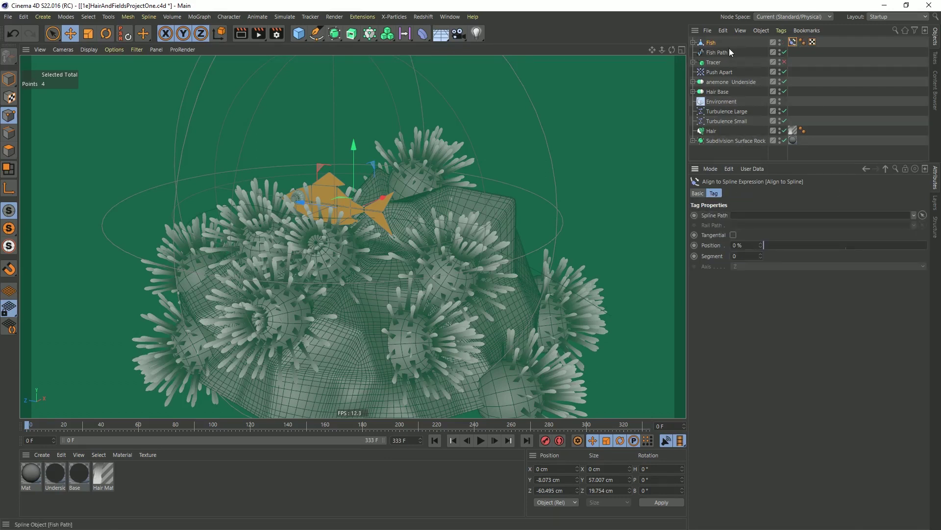
drag(713, 54, 745, 225)
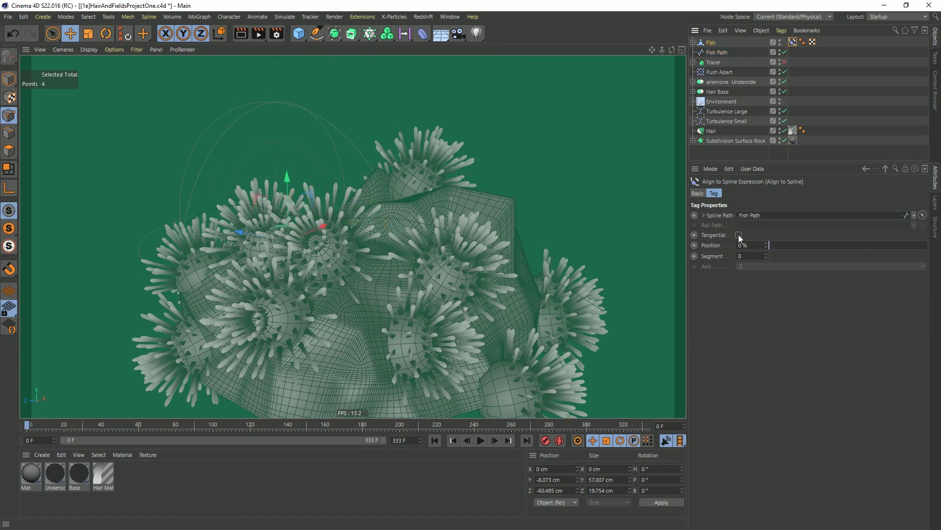
click(738, 235)
Select all points of the Fish Path spline and reverse their sequence
alt+drag(353, 216, 519, 221)
scroll(230, 326, up, 2)
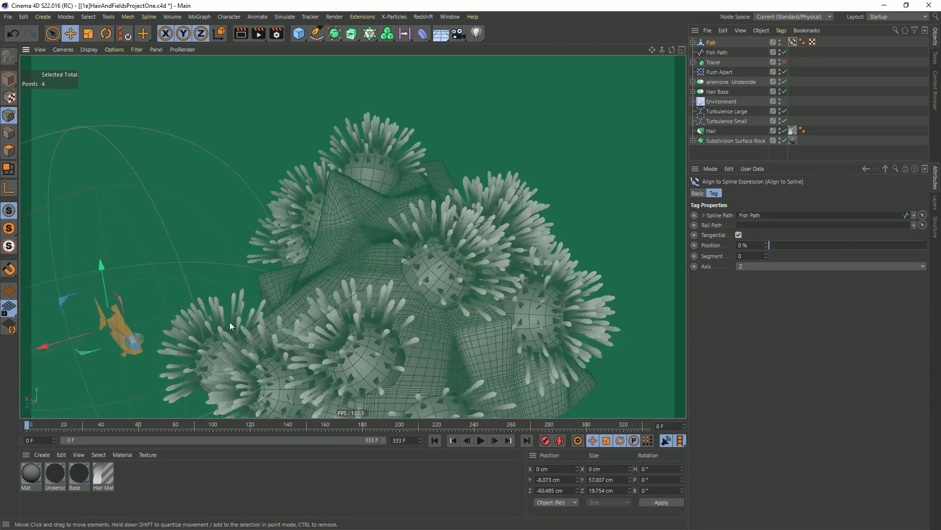
alt+drag(451, 312, 451, 283)
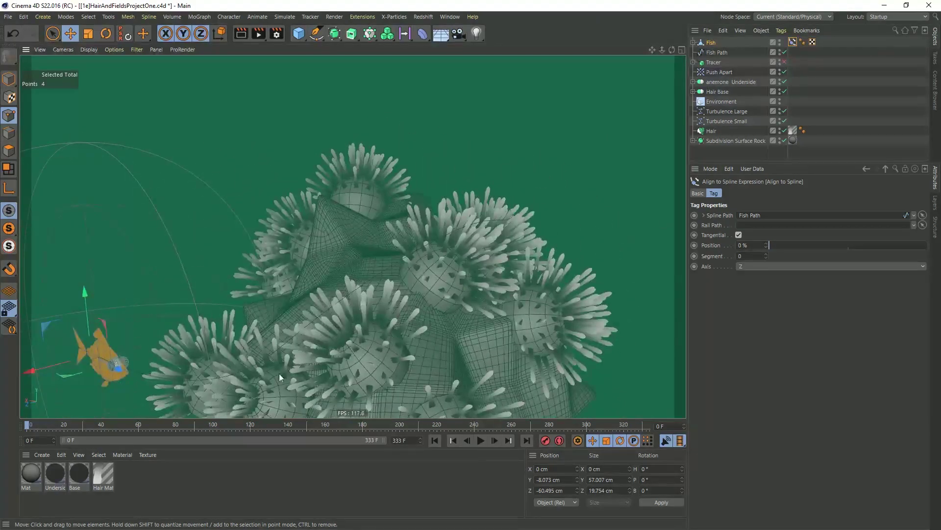
alt+drag(505, 266, 441, 350)
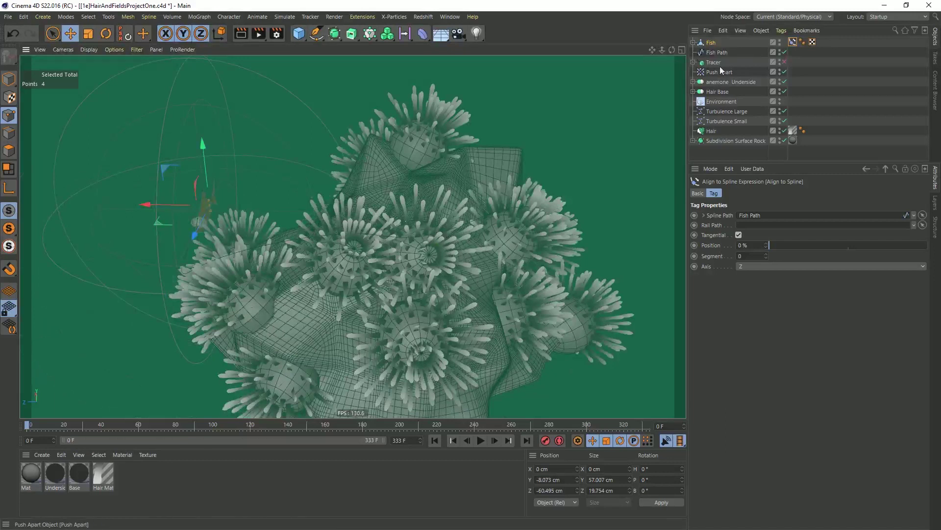
click(717, 53)
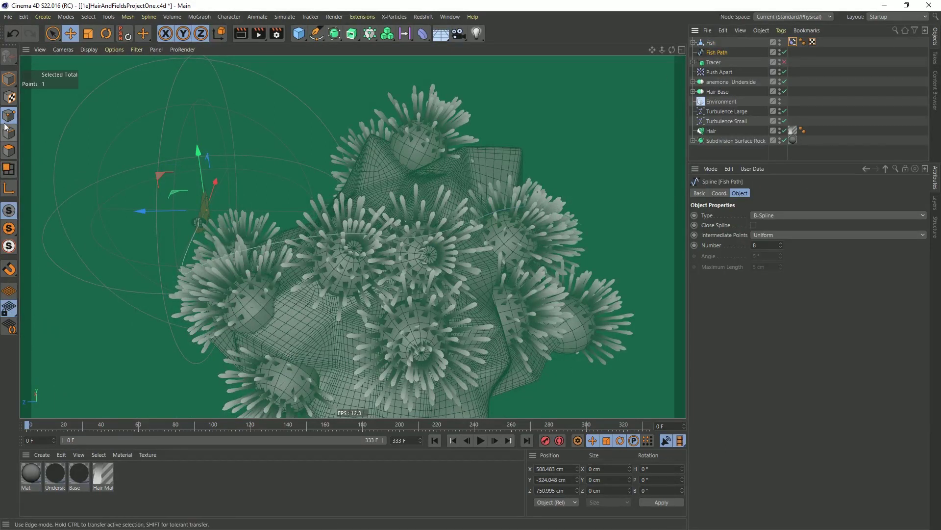
key(ctrl+a)
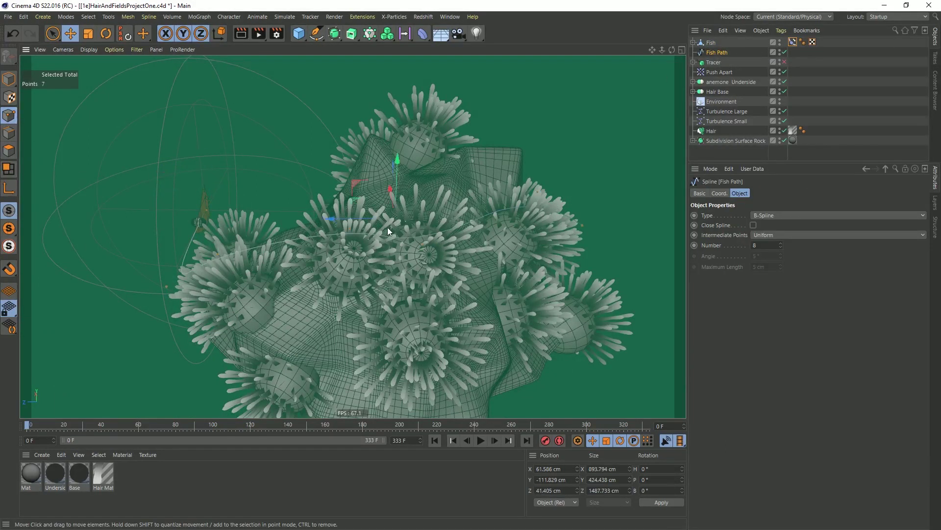
right_click(365, 240)
mouse_move(410, 269)
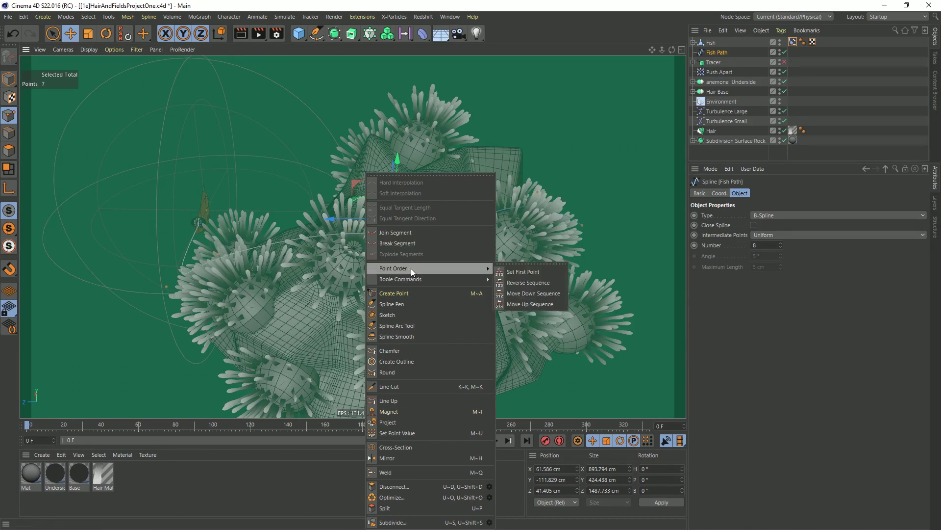
click(507, 283)
alt+drag(562, 275, 475, 264)
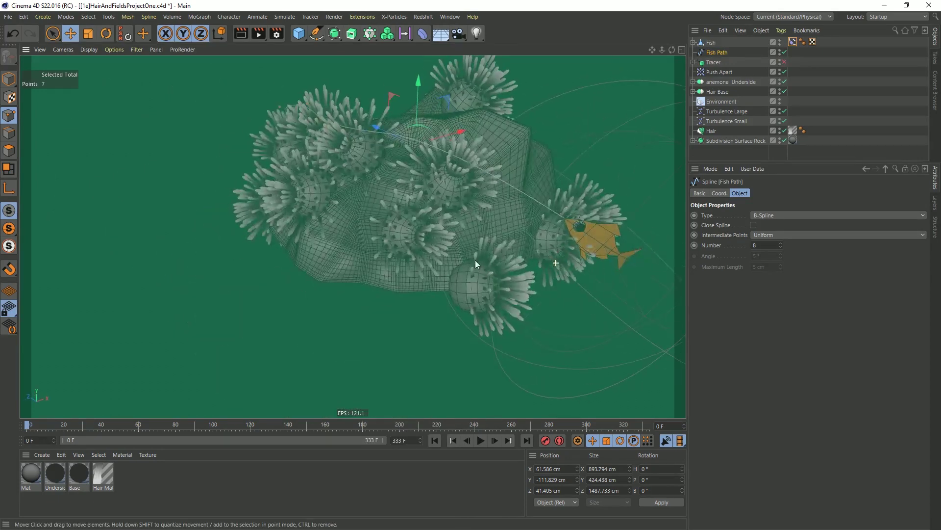
Group the Fish object into a null and move its Align to Spline tag onto that null
click(713, 43)
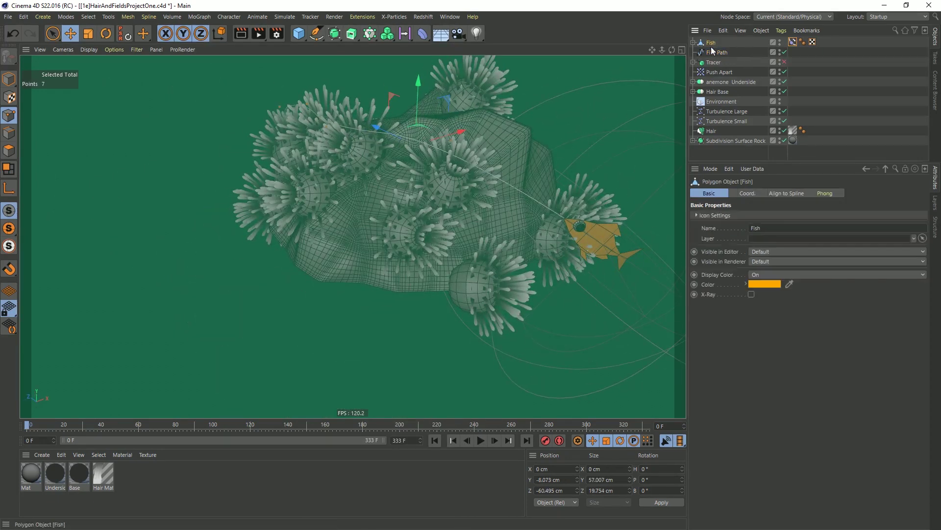
key(Return)
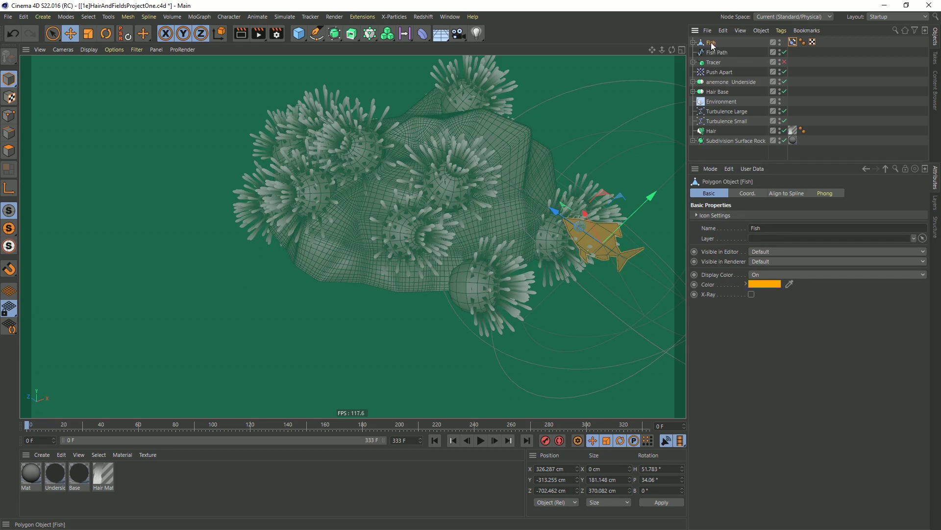
key(alt+g)
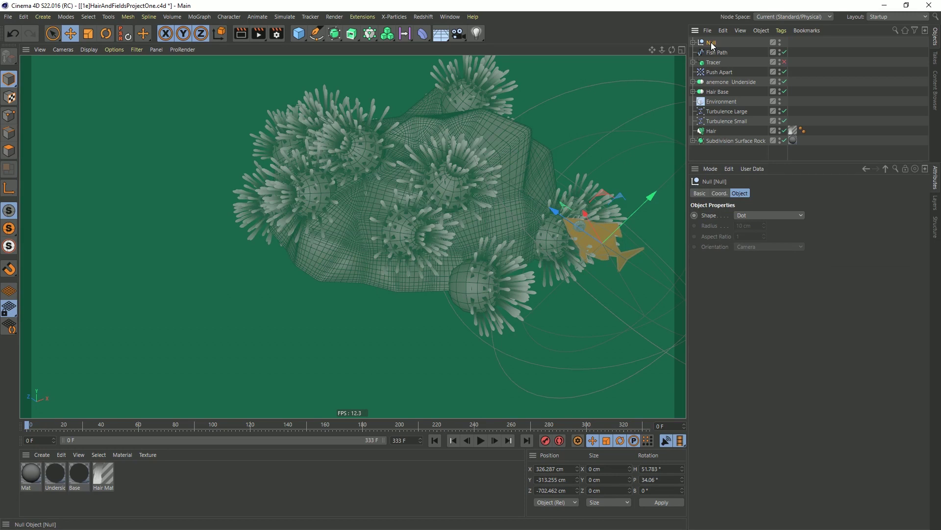
click(693, 42)
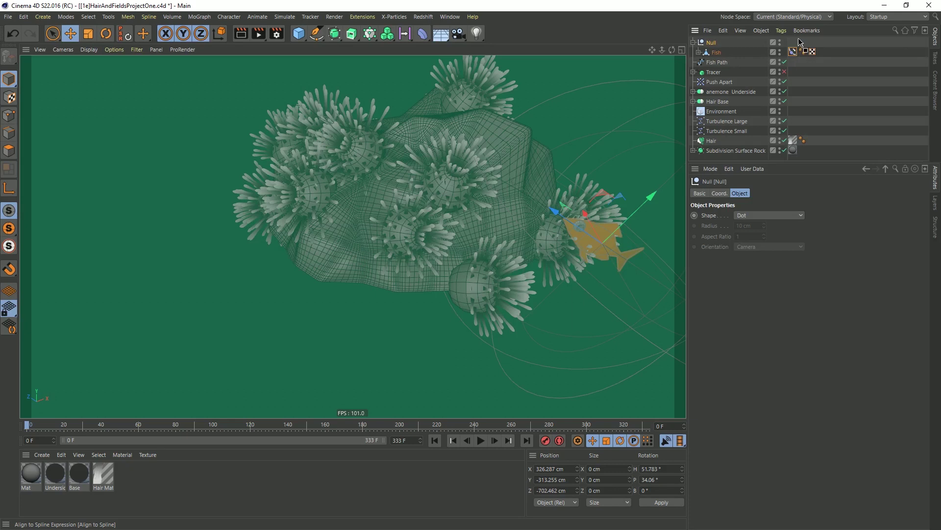
drag(800, 42, 794, 43)
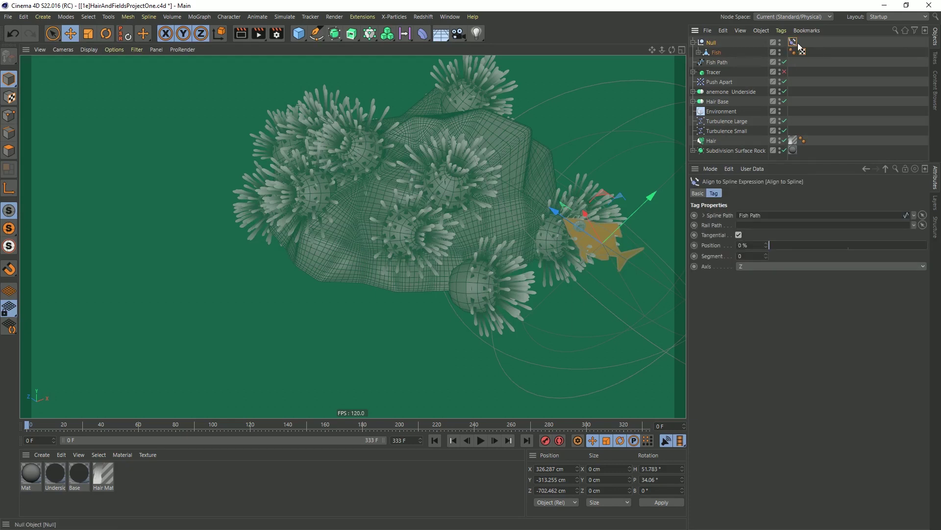
Try rotating the Fish inside the null about its heading axis, undo the rotation and deselect it
click(712, 53)
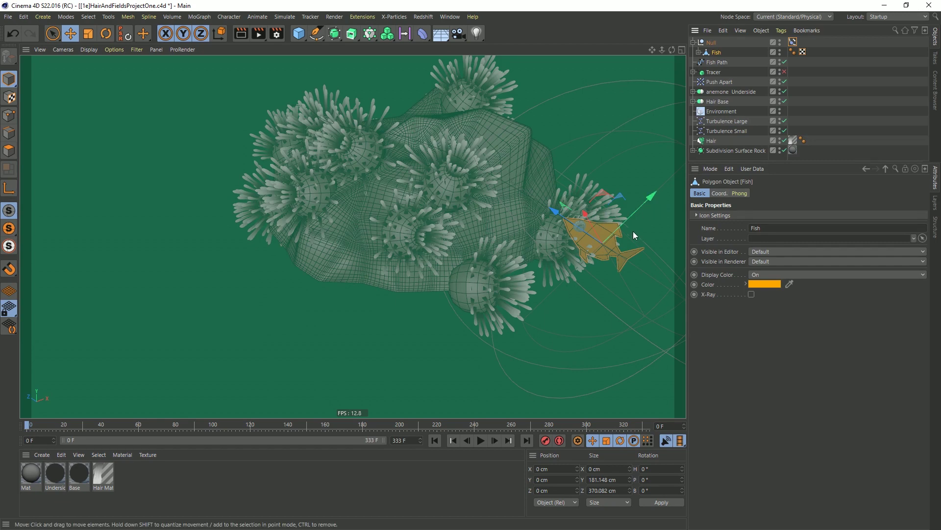
key(r)
drag(583, 241, 664, 269)
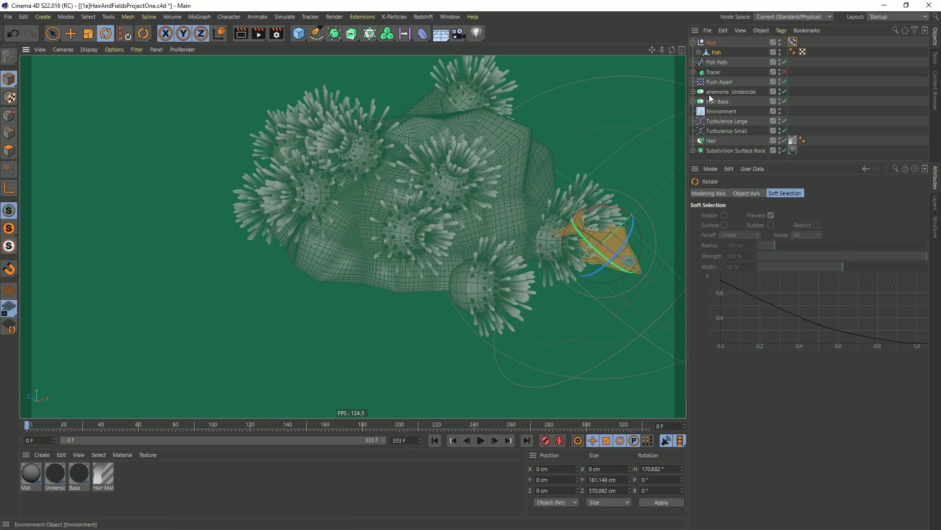
key(ctrl+z)
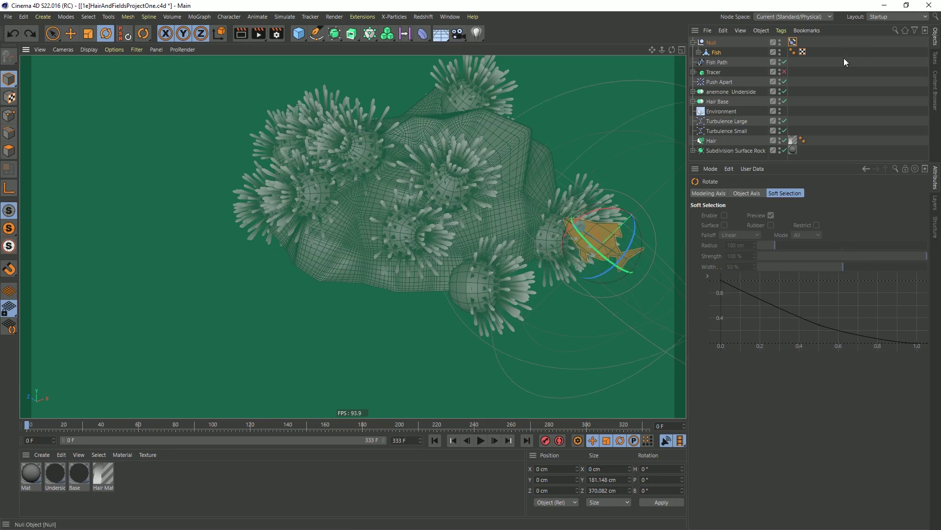
click(823, 75)
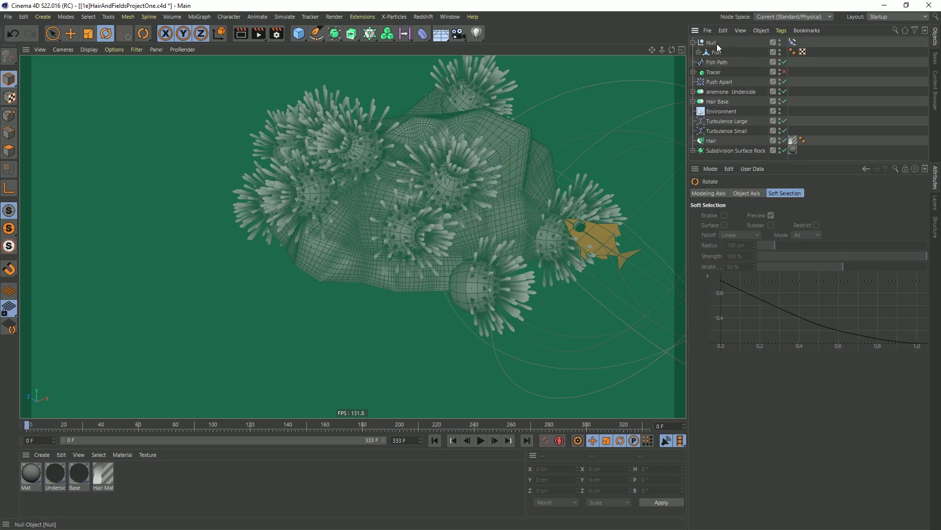
Play the start of the animation to check the fish on its path, and return to frame 0
alt+drag(591, 231, 583, 213)
scroll(584, 216, down, 2)
alt+middle_drag(512, 206, 528, 243)
mouse_move(514, 241)
alt+mouse_down()
mouse_move(541, 255)
mouse_move(516, 250)
alt+mouse_up()
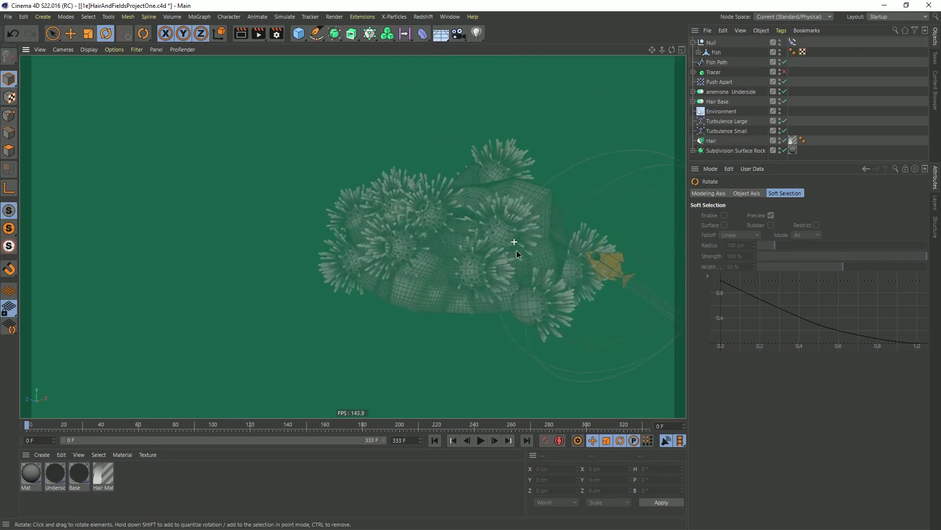
click(484, 440)
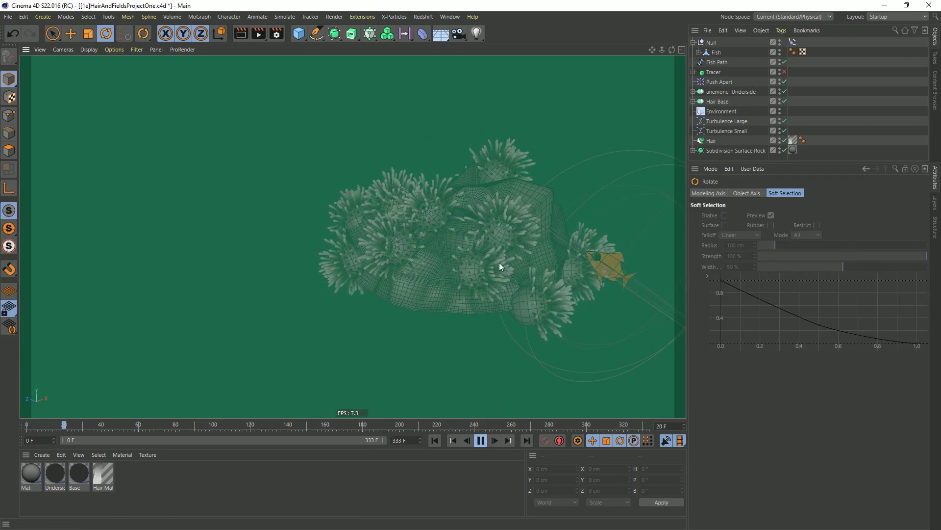
alt+drag(503, 256, 519, 254)
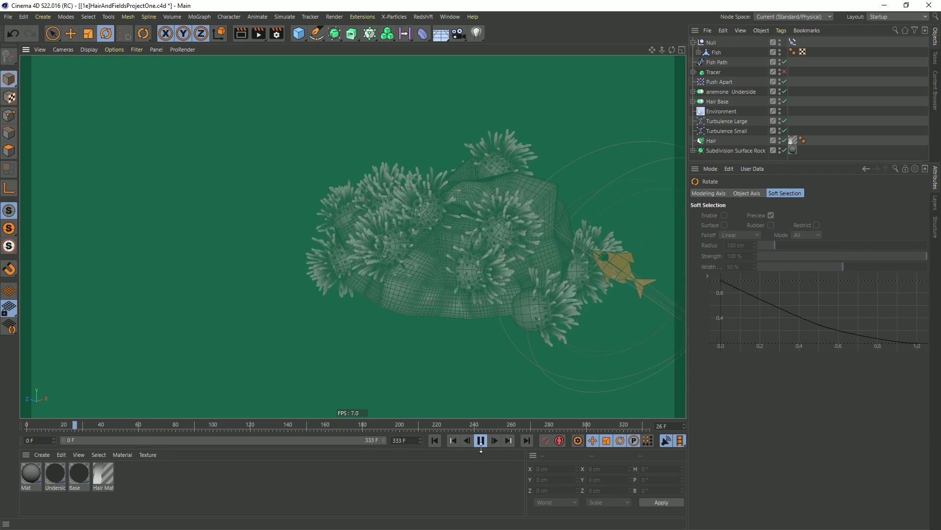
click(481, 440)
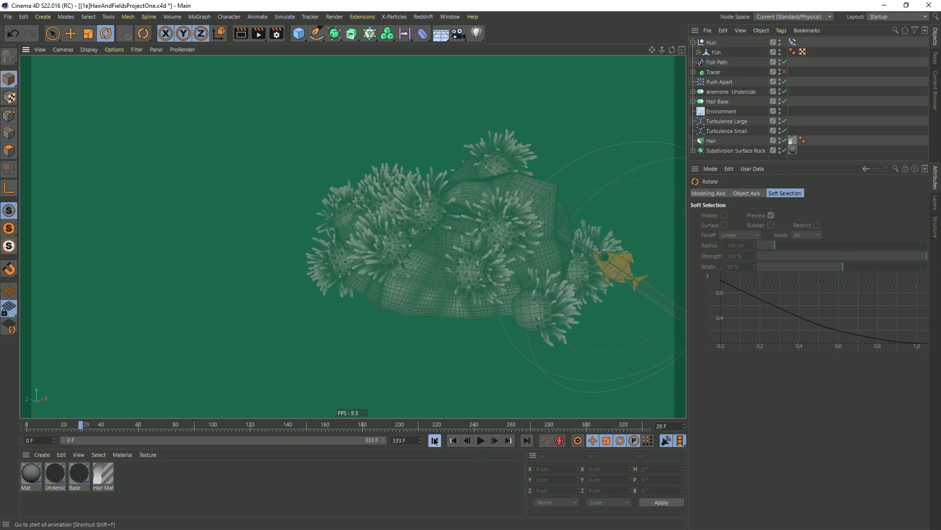
click(434, 440)
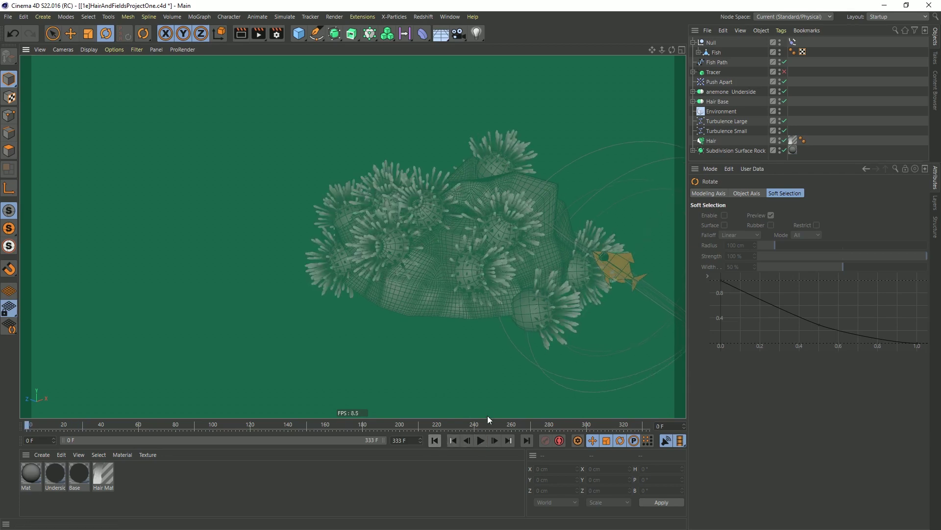
Keyframe the Position of the null's Align to Spline tag at 0% on frame 0 and 100% on frame 333
click(793, 42)
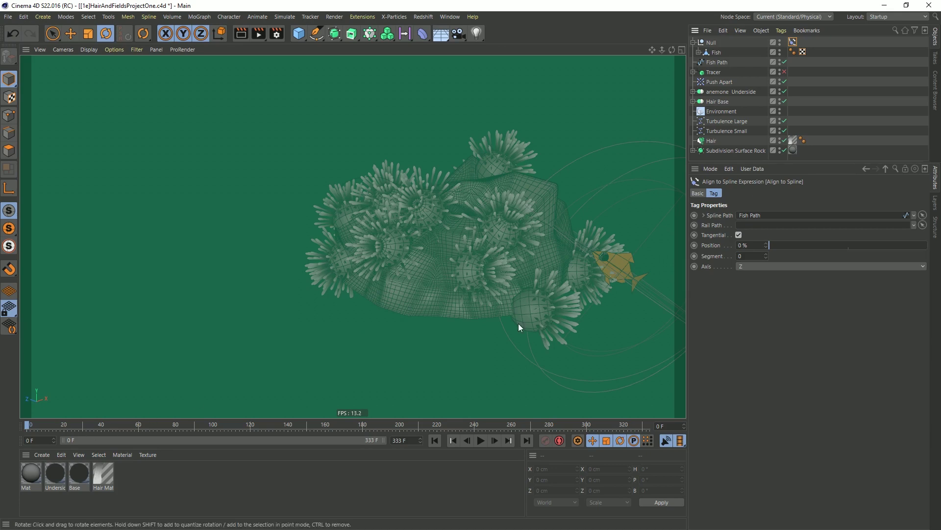
click(694, 245)
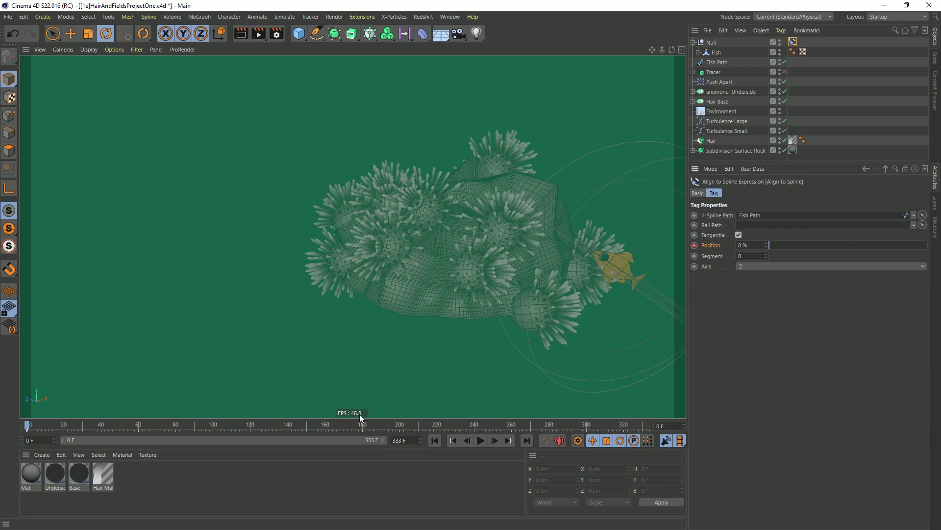
click(527, 440)
drag(783, 246, 907, 266)
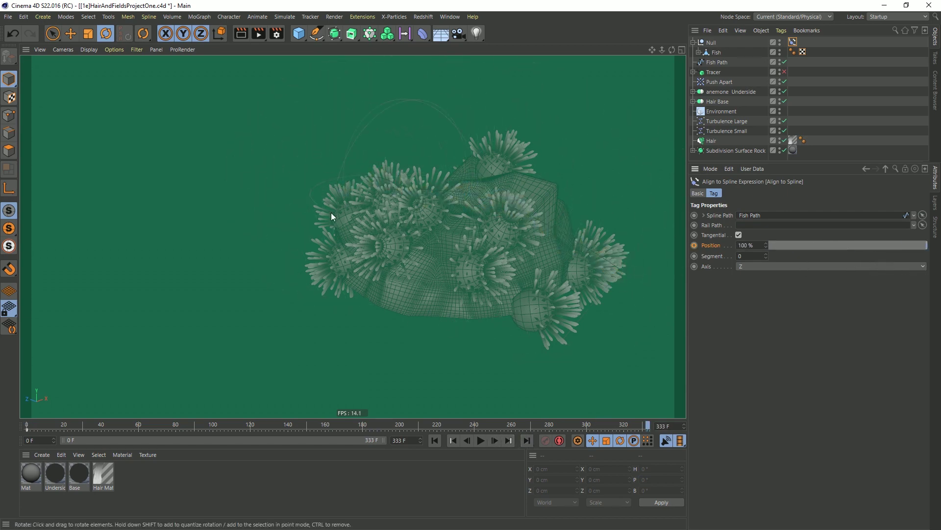
alt+drag(331, 213, 461, 239)
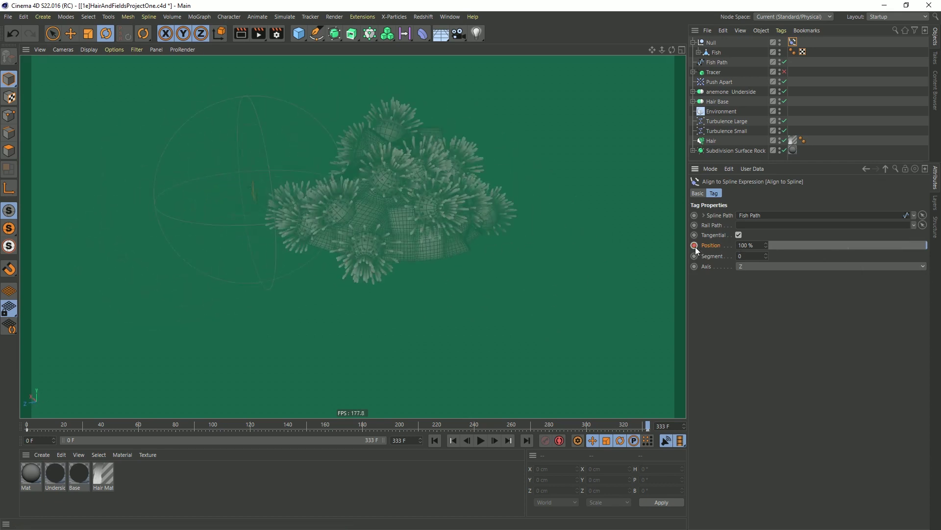
Set the interpolation of both Position keys, at frames 333 and 0, to Linear
click(627, 431)
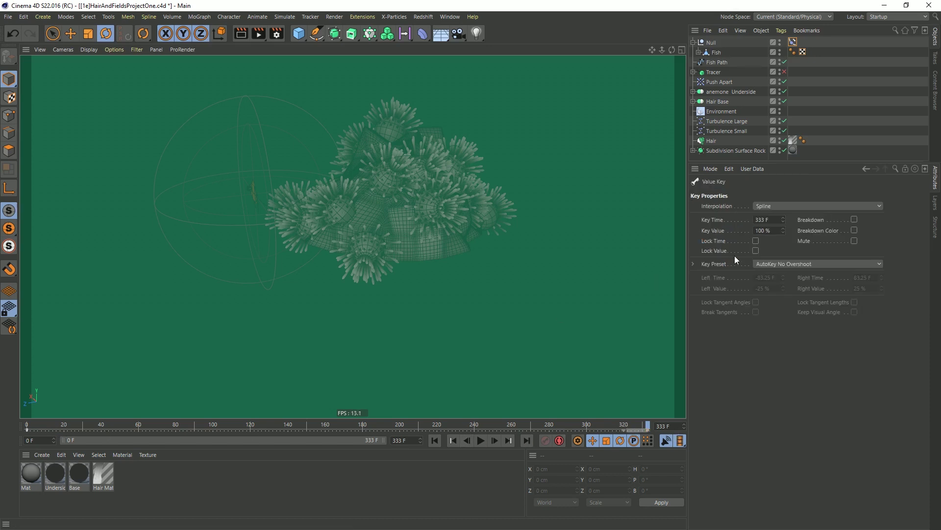
click(767, 207)
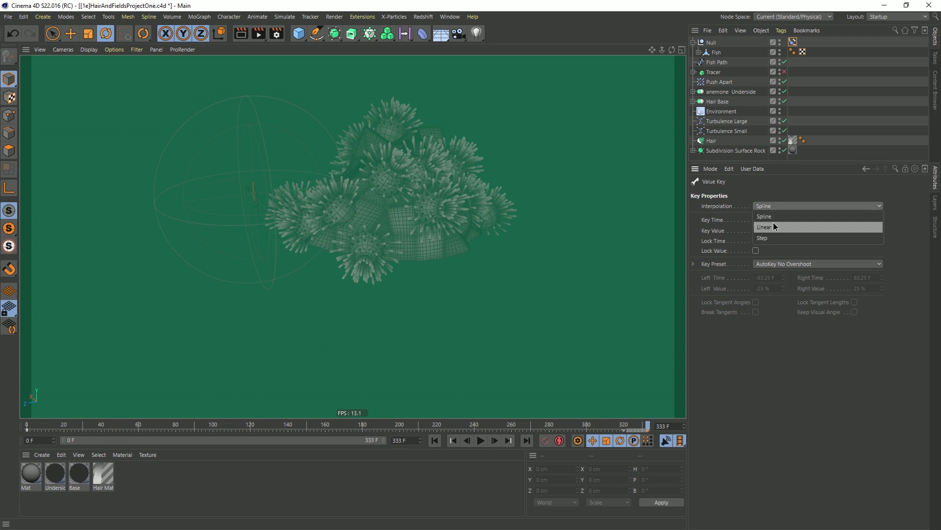
click(773, 227)
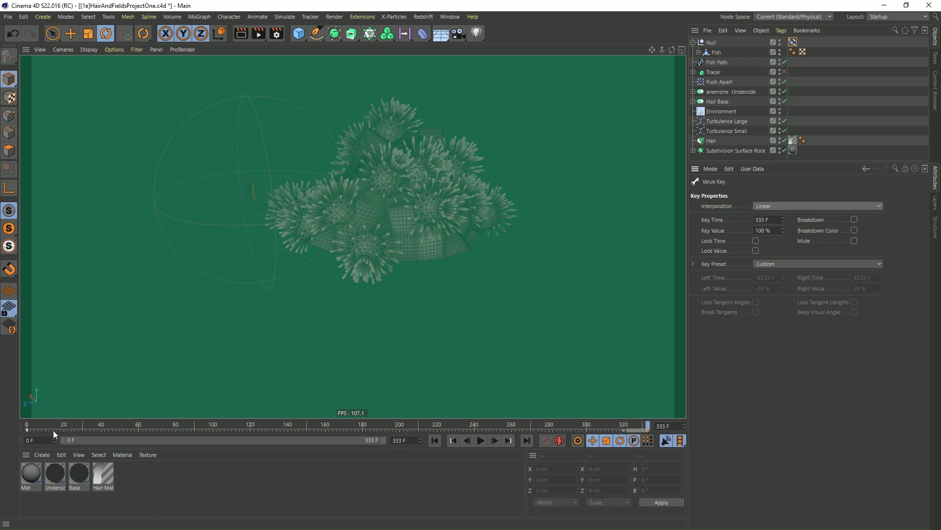
key(ctrl+z)
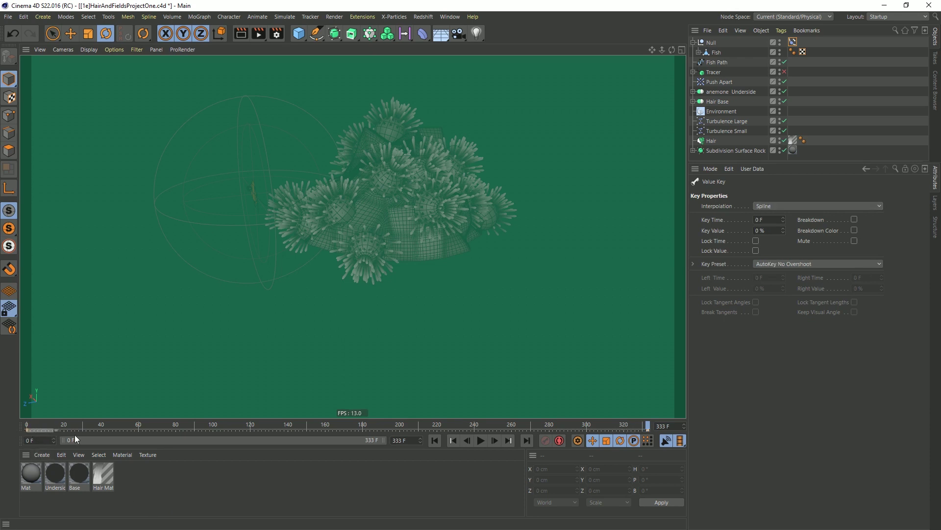
click(775, 203)
click(778, 227)
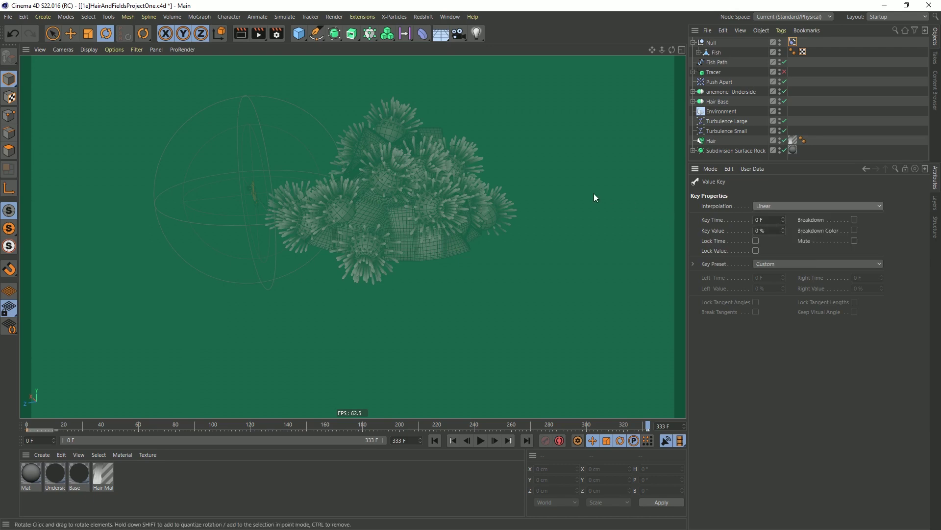
Frame the rock and anemones closely and play the animation from frame 0 to watch the fish travel
alt+drag(471, 193, 409, 203)
alt+middle_drag(409, 203, 448, 190)
alt+right_drag(448, 191, 520, 161)
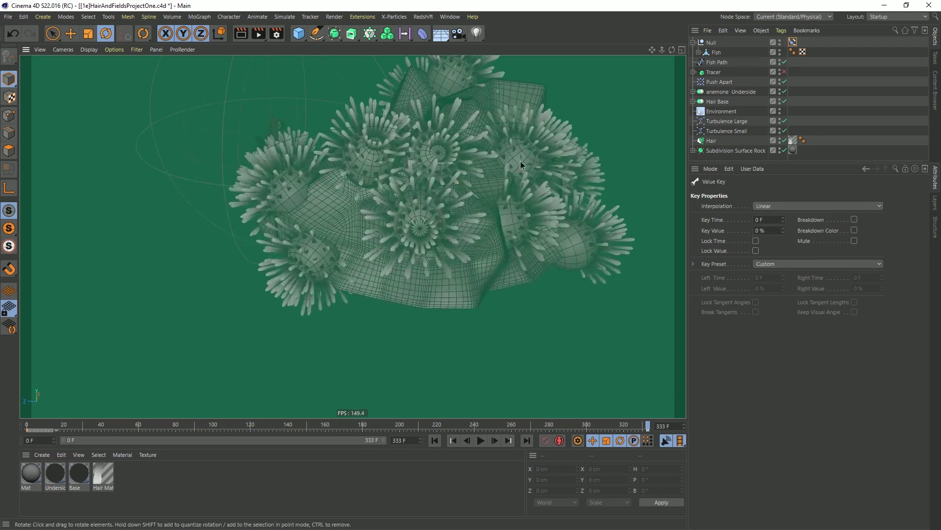
alt+middle_drag(520, 161, 453, 207)
alt+drag(453, 207, 495, 206)
click(434, 440)
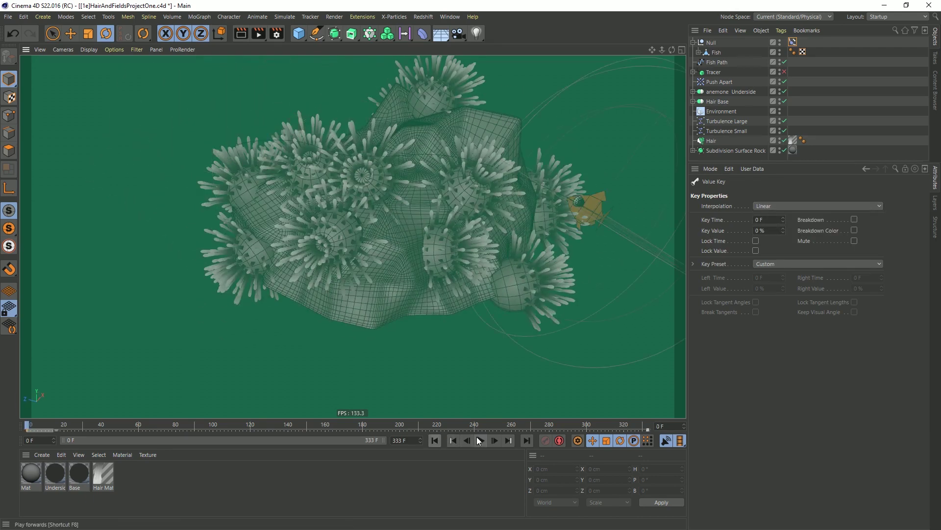
click(481, 440)
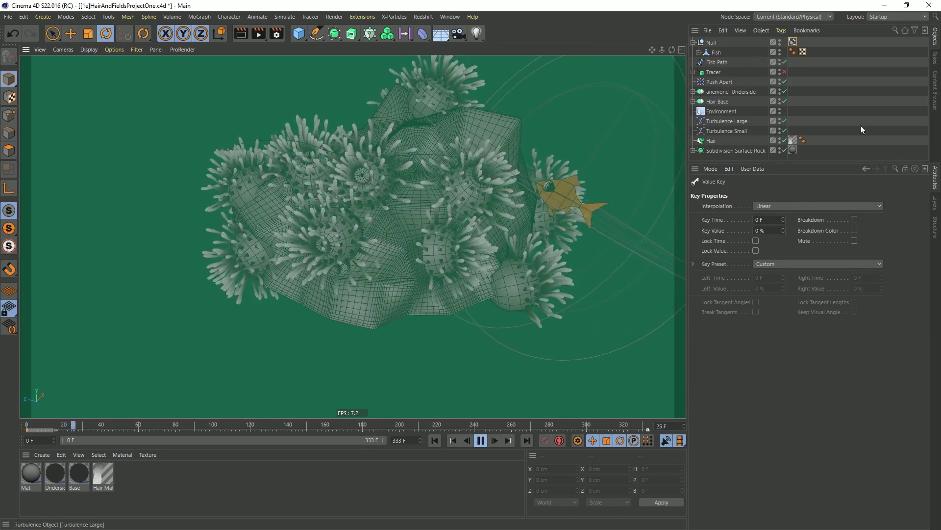
Disable the Hair object during playback, watch the fish from another angle and stop at frame 270
click(784, 140)
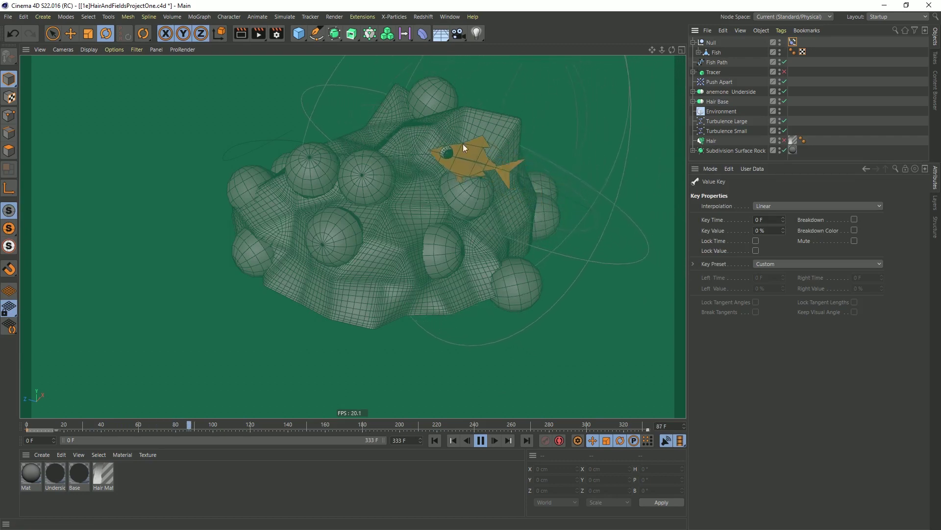
alt+drag(373, 183, 452, 166)
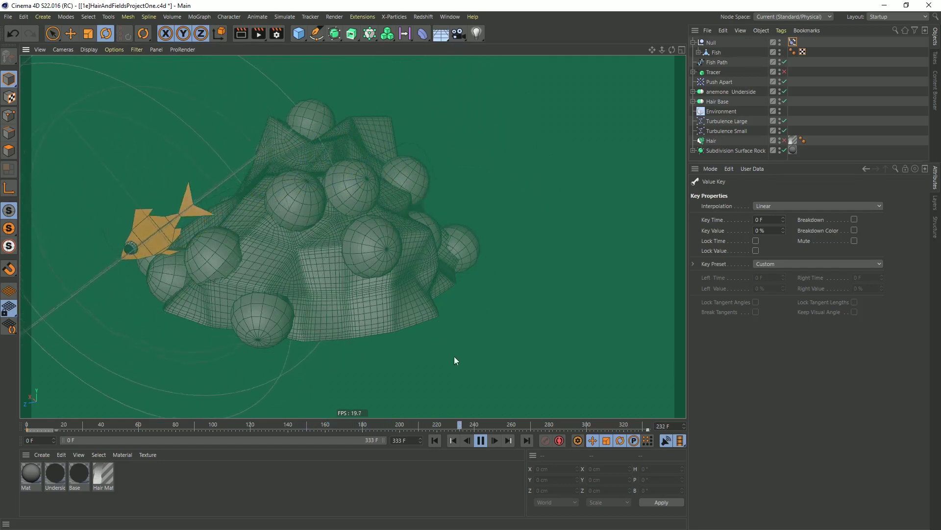
click(480, 440)
alt+drag(349, 160, 346, 188)
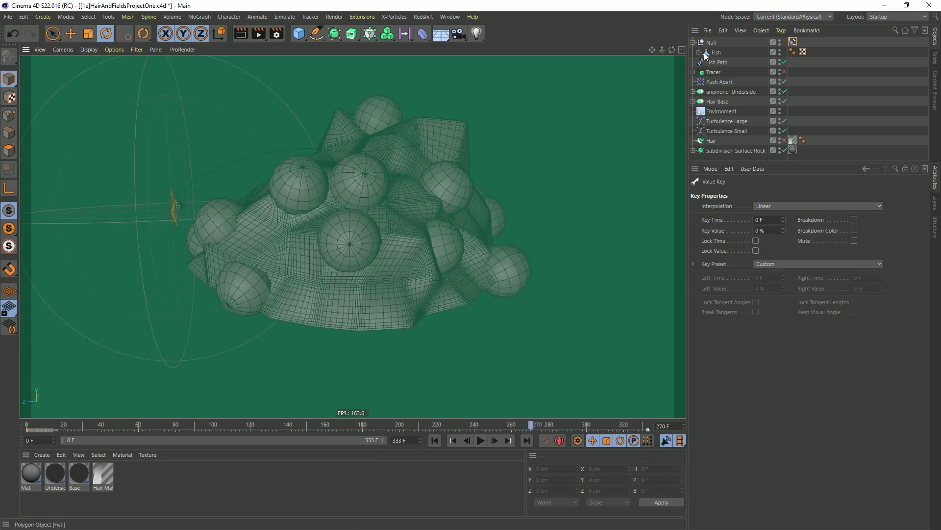
Select a single control point in the middle of the Fish Path spline using point mode and Live Selection
click(716, 62)
click(9, 115)
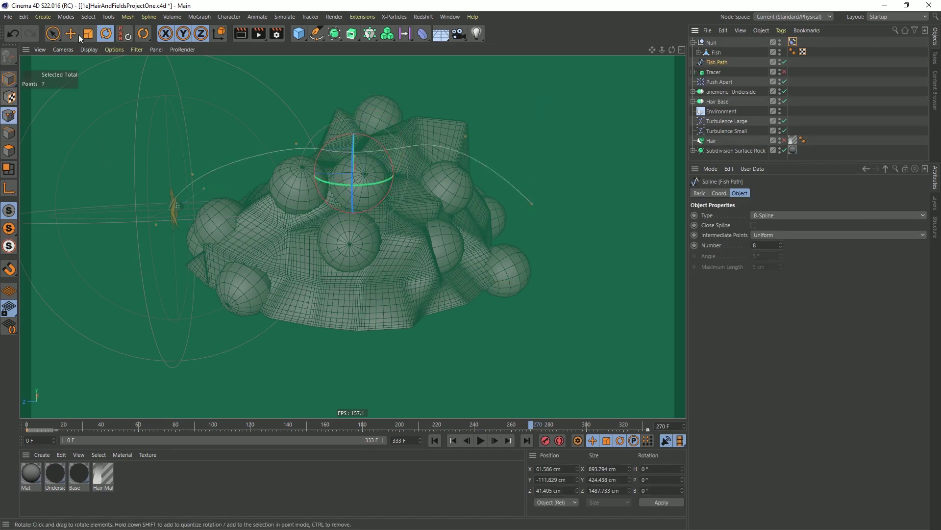
click(54, 32)
alt+drag(389, 158, 394, 206)
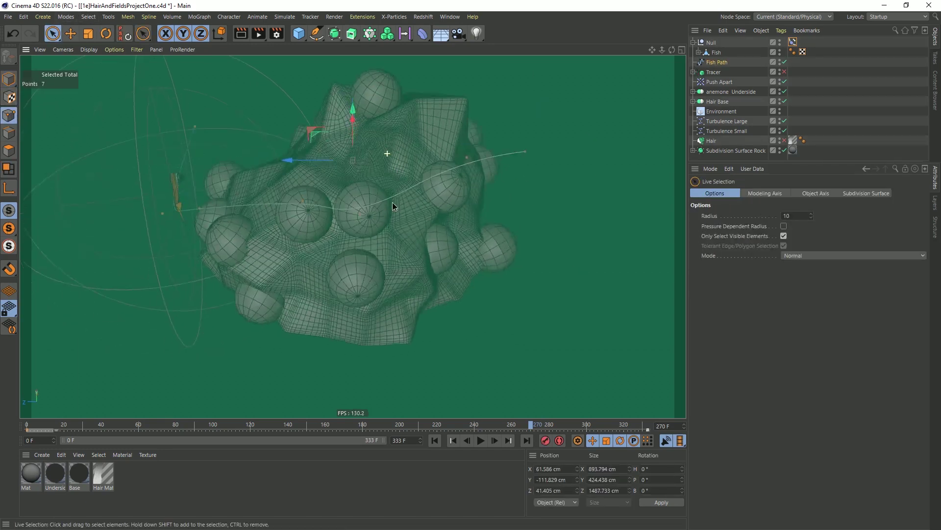
click(302, 204)
key(Delete)
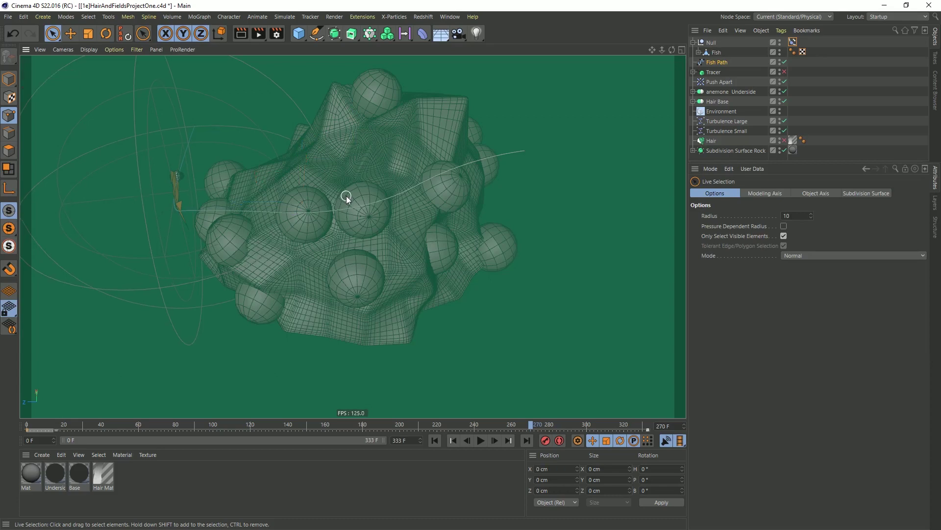
alt+drag(380, 208, 461, 210)
click(382, 208)
drag(358, 194, 371, 197)
drag(412, 153, 302, 198)
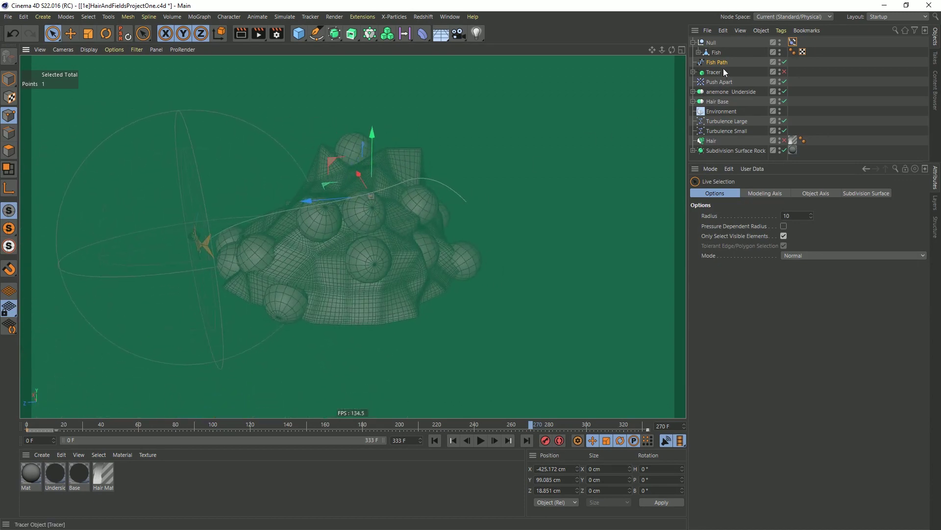
Duplicate the Fish Path spline below the original and name the copy "Fish Path Rail"
ctrl+drag(719, 65, 726, 72)
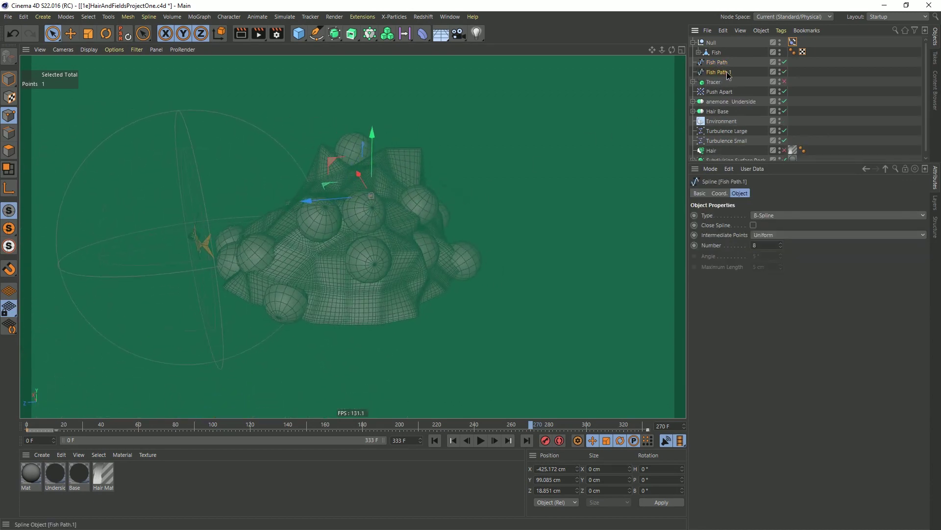
double_click(728, 73)
text(Fish Path Ra)
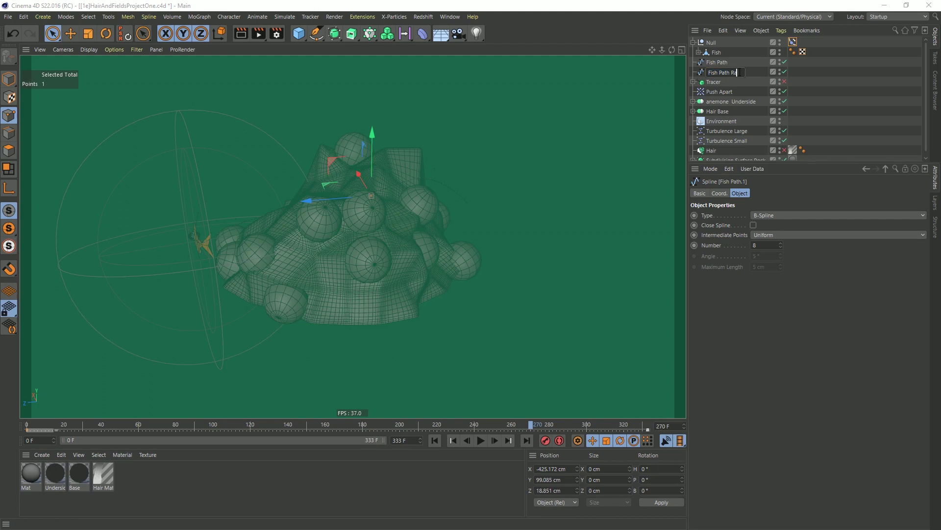
text(il)
key(Return)
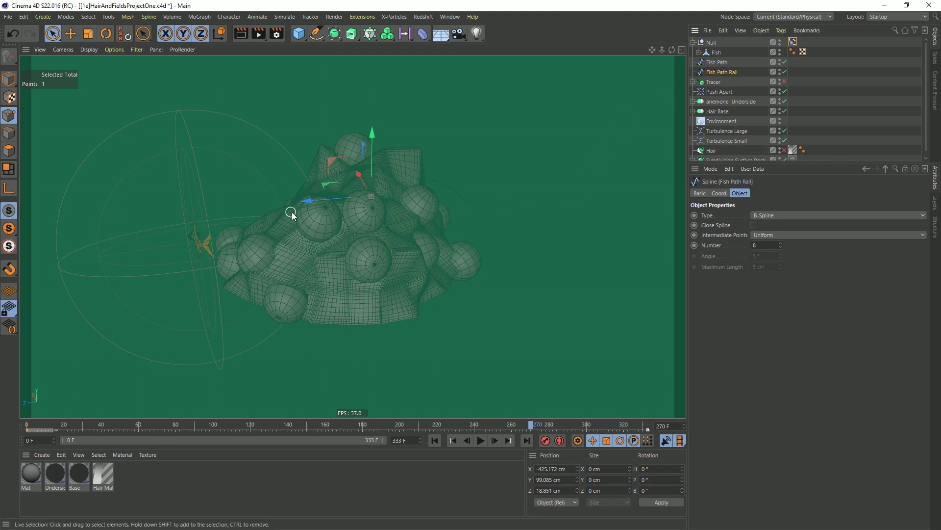
Assign Fish Path Rail as the Rail Path of the Null's Align to Spline tag
alt+drag(292, 214, 479, 219)
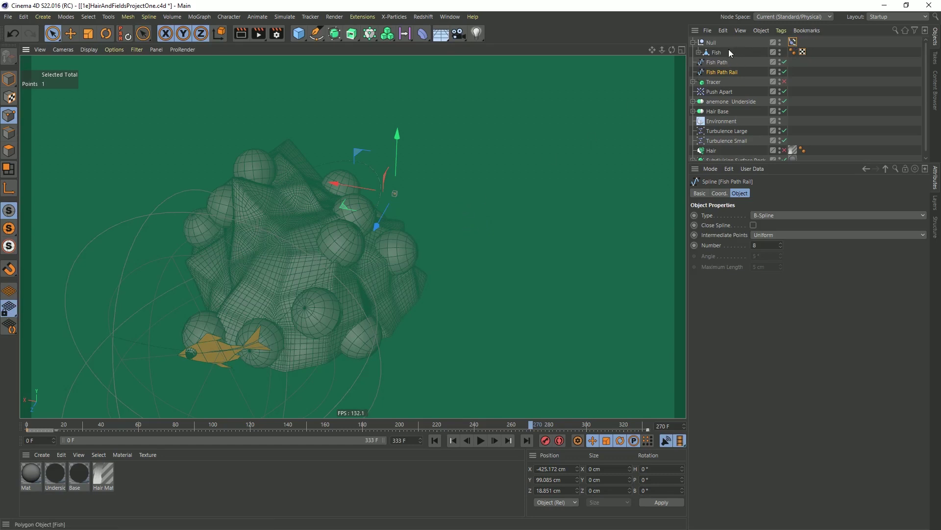
click(794, 41)
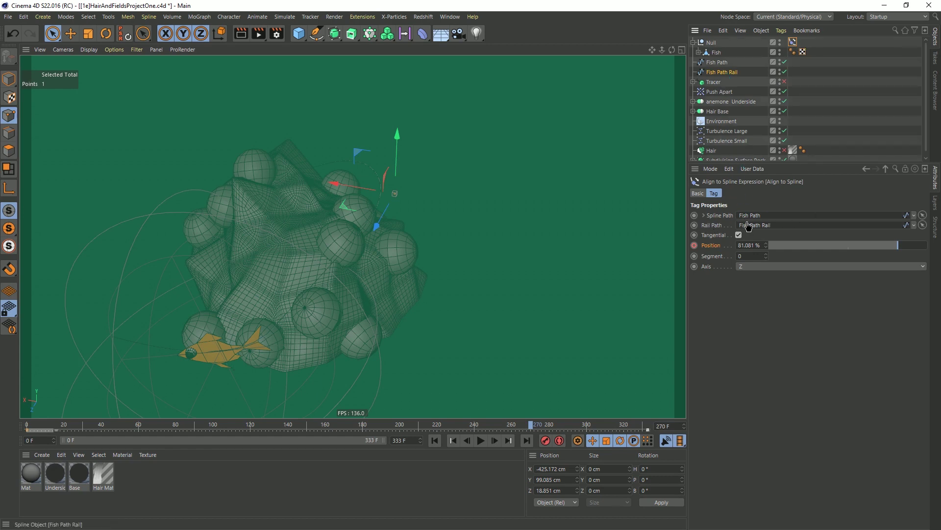
drag(753, 229, 754, 230)
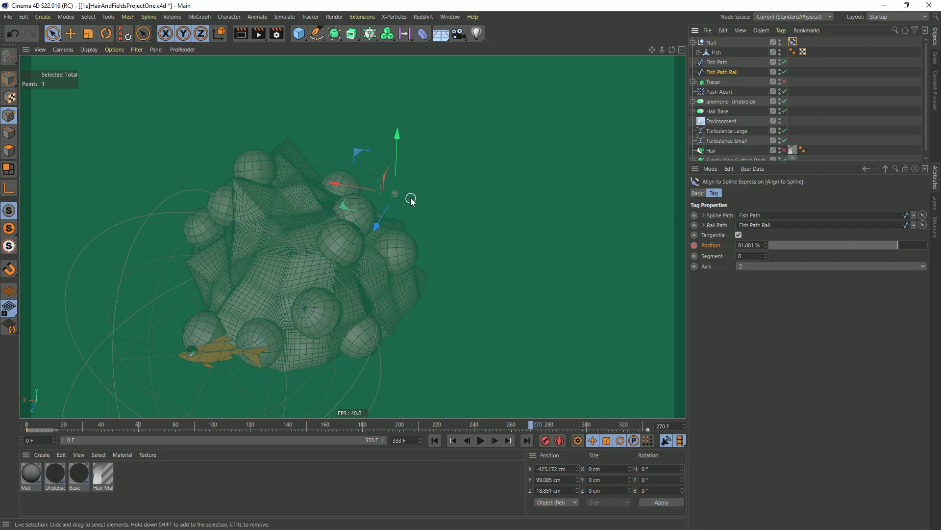
At frame 8, shift the rail spline's starting control point sideways to about X 341 cm, Z -630 cm
drag(67, 427, 42, 425)
alt+drag(256, 178, 332, 333)
alt+right_drag(332, 334, 331, 326)
alt+middle_drag(331, 326, 375, 248)
alt+drag(375, 249, 268, 192)
click(357, 268)
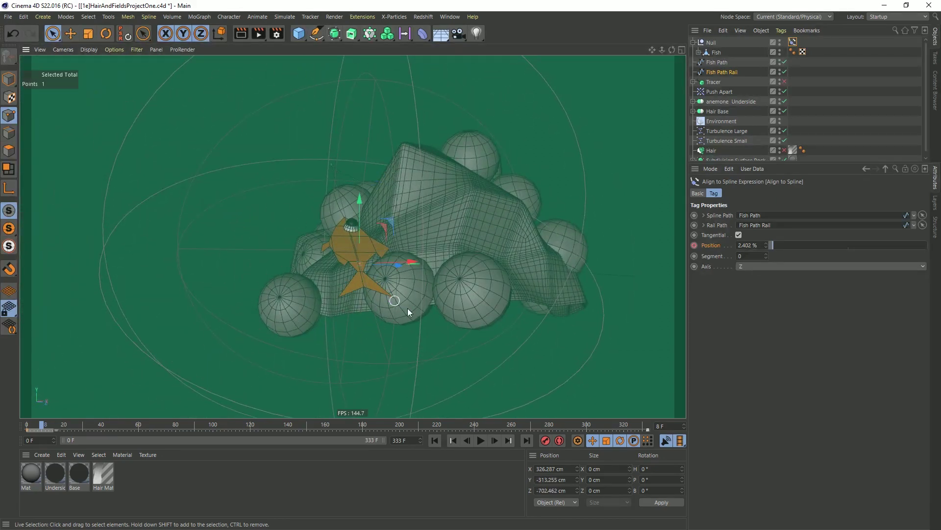
alt+drag(431, 268, 441, 284)
At frame 108, reposition the middle control point of Fish Path Rail beside the fish path, to about X -366 cm, Z 70 cm
click(710, 42)
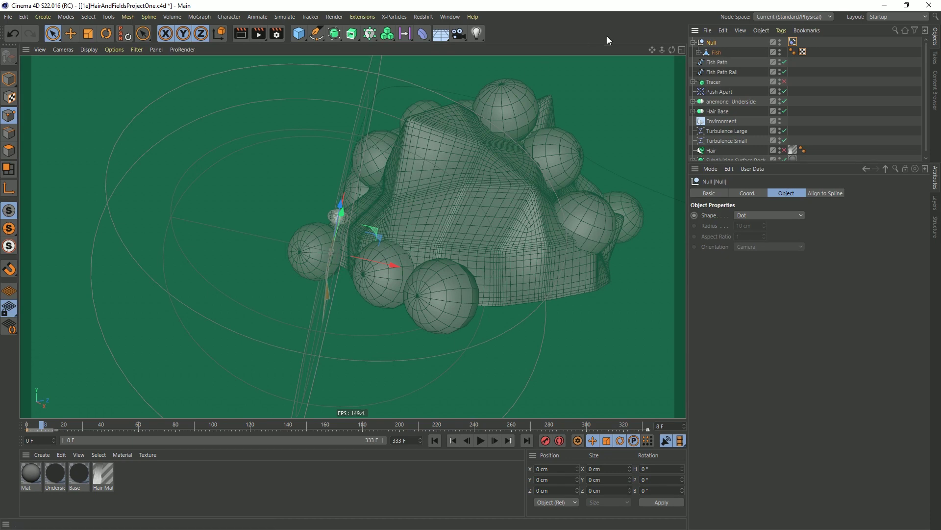
click(718, 63)
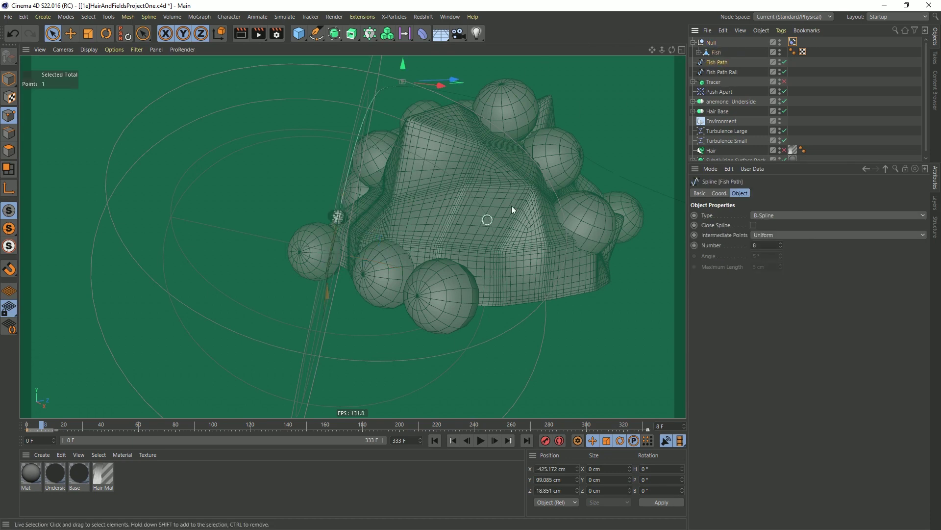
click(724, 71)
alt+drag(463, 176, 347, 224)
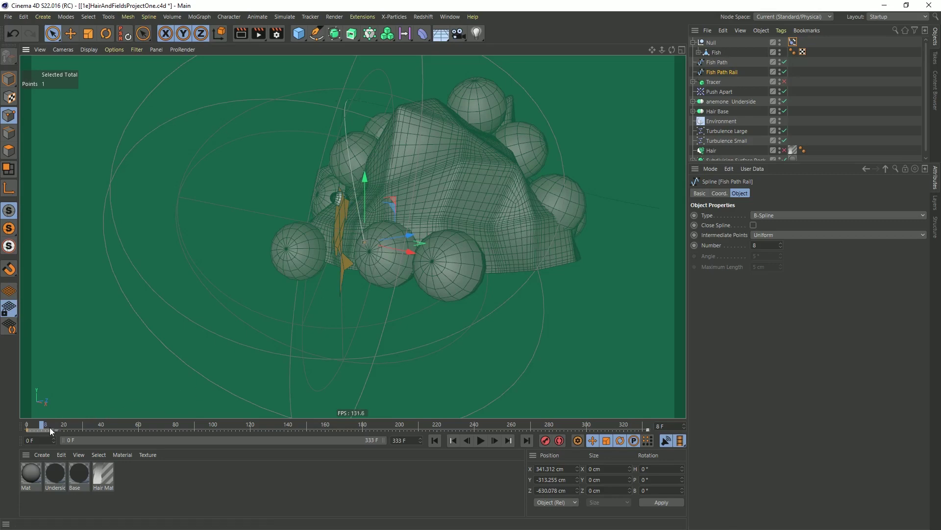
drag(51, 425, 228, 423)
alt+drag(370, 181, 414, 242)
click(301, 219)
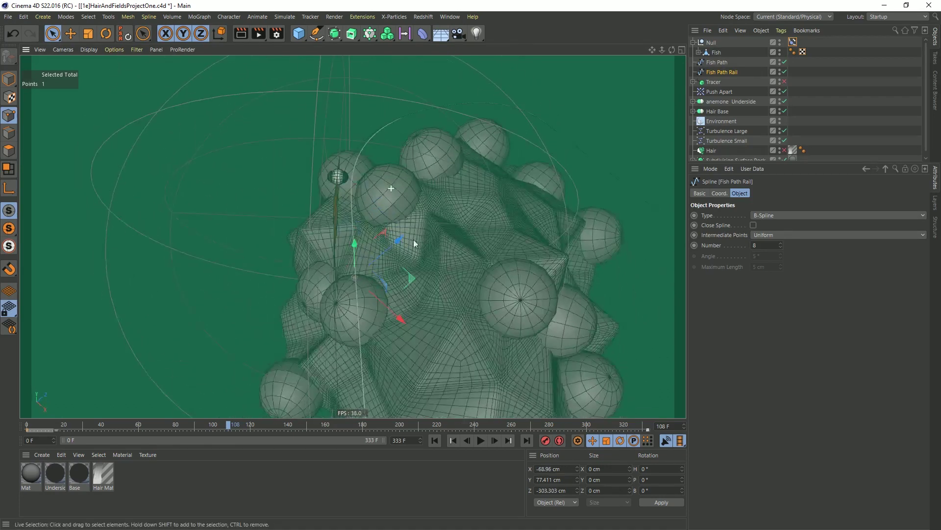
click(349, 126)
drag(405, 129, 431, 216)
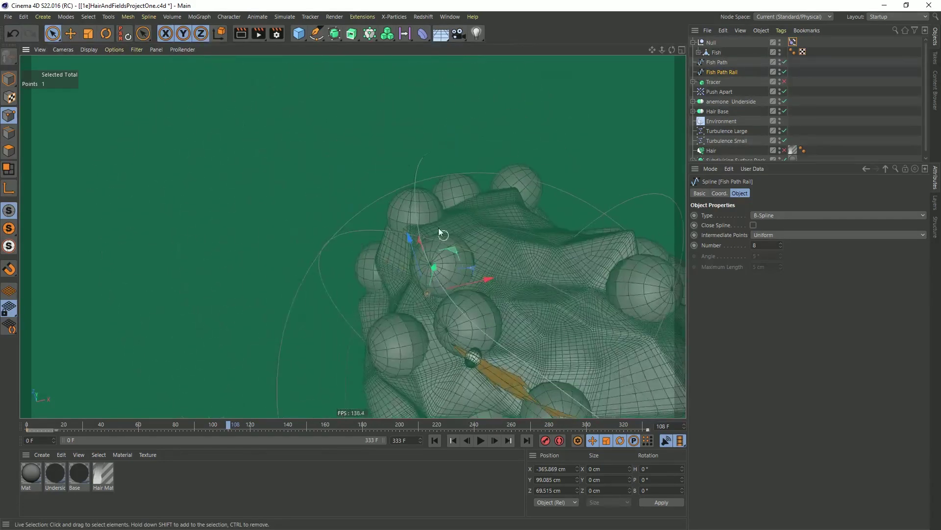
Adjust the control points towards the far end of Fish Path Rail, undoing the last change
click(418, 169)
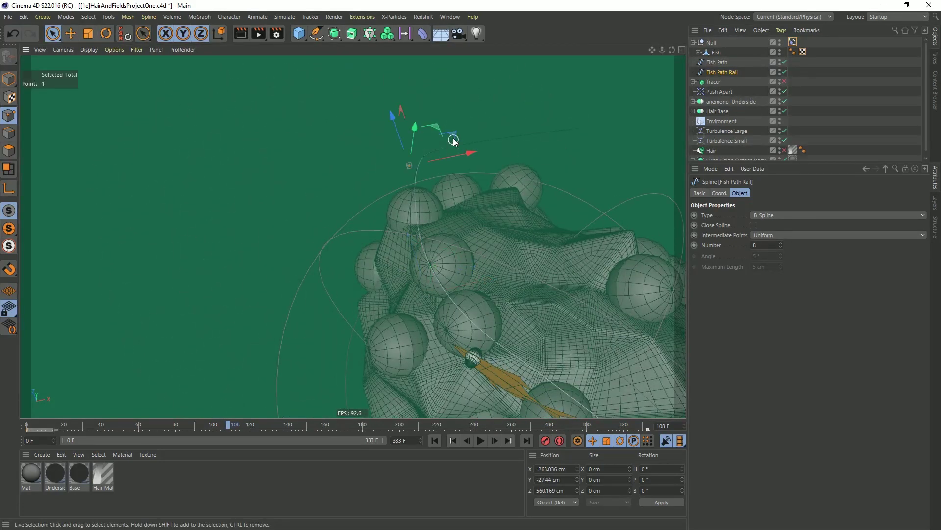
drag(437, 127, 382, 195)
click(438, 143)
key(ctrl+z)
alt+drag(487, 239, 411, 225)
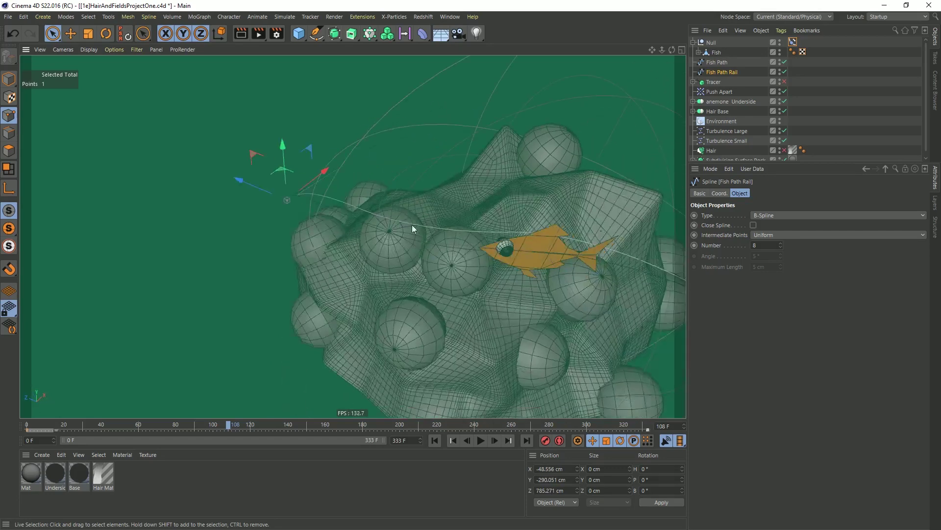
Scrub to frame 287 and move the selected rail control point near the path's end to about Y -329 cm, Z 746 cm
drag(239, 424, 483, 422)
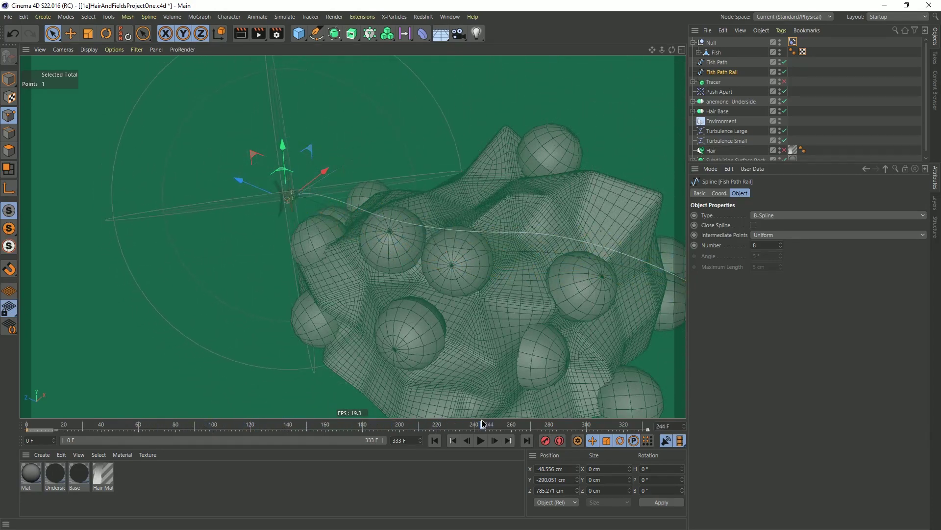
alt+drag(285, 189, 363, 208)
alt+right_drag(362, 209, 465, 203)
alt+drag(465, 202, 343, 122)
drag(342, 177, 325, 224)
scroll(361, 250, down, 3)
alt+drag(361, 251, 430, 153)
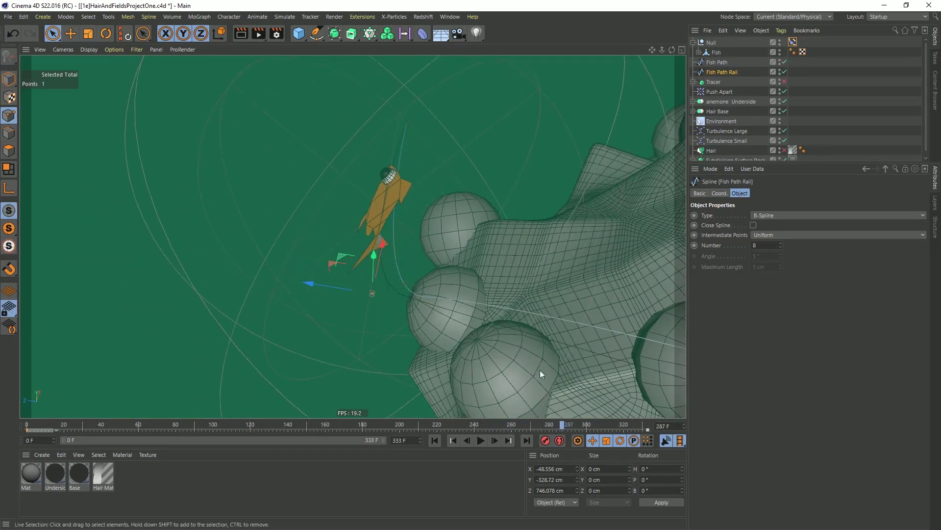
Move the last control point of Fish Path Rail to about X 508 cm, Y -286 cm, Z 667 cm
click(409, 121)
drag(367, 118, 476, 141)
alt+drag(482, 213, 486, 271)
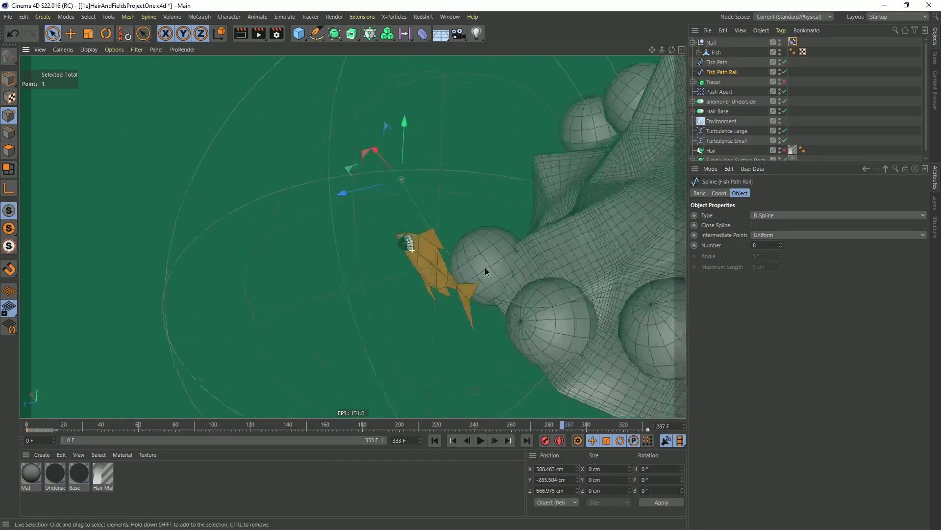
alt+right_drag(485, 268, 427, 275)
alt+middle_drag(426, 275, 287, 232)
alt+drag(287, 233, 282, 365)
alt+drag(332, 275, 372, 250)
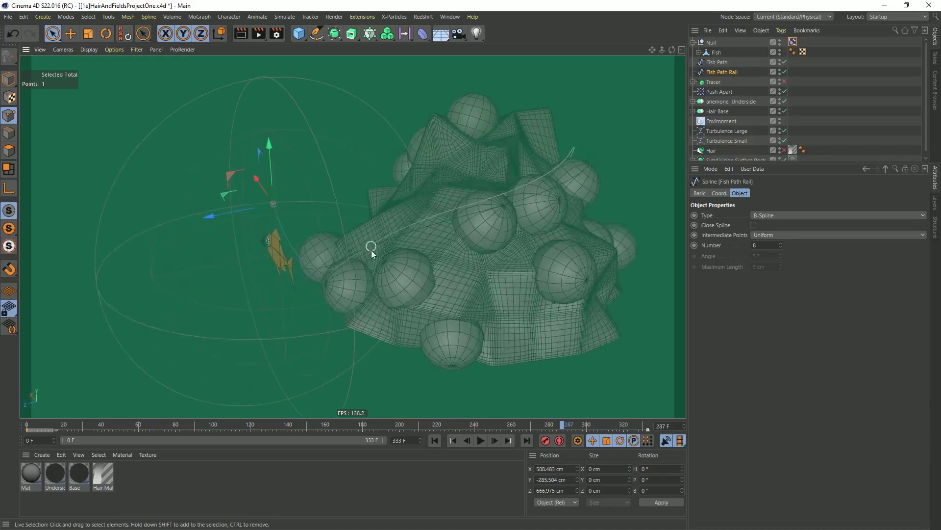
Scrub the fish's motion through to frame 333 and lower the rail's last control point to about Y -324 cm
drag(41, 427, 680, 415)
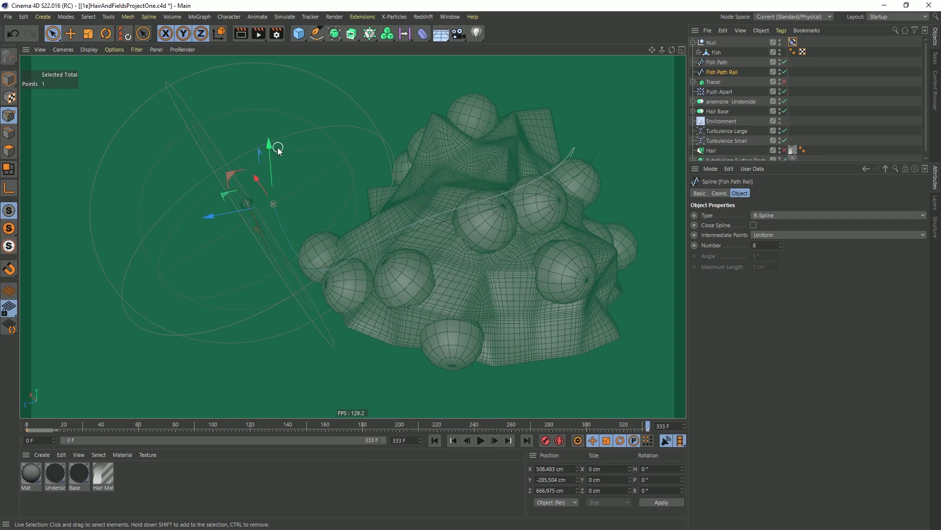
drag(273, 148, 274, 155)
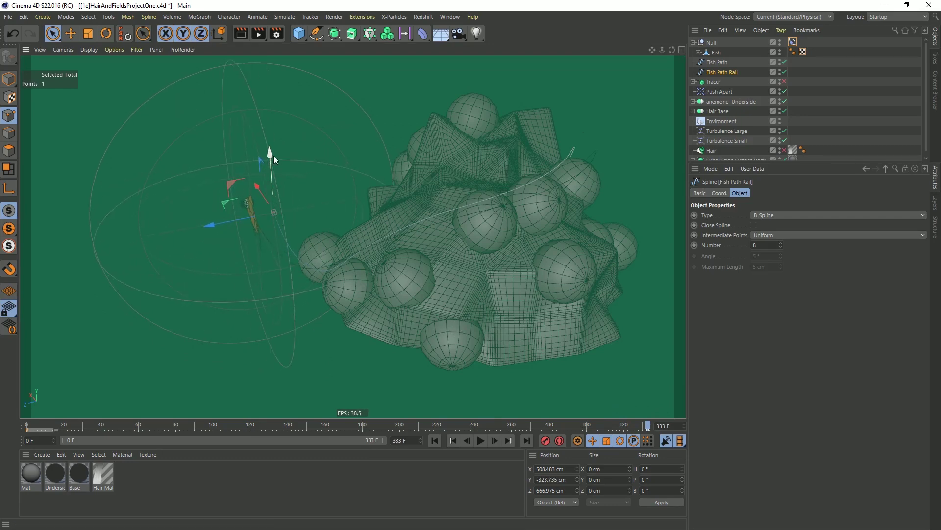
alt+drag(460, 254, 402, 251)
alt+middle_drag(402, 251, 382, 263)
alt+right_drag(382, 263, 464, 243)
alt+drag(466, 252, 408, 228)
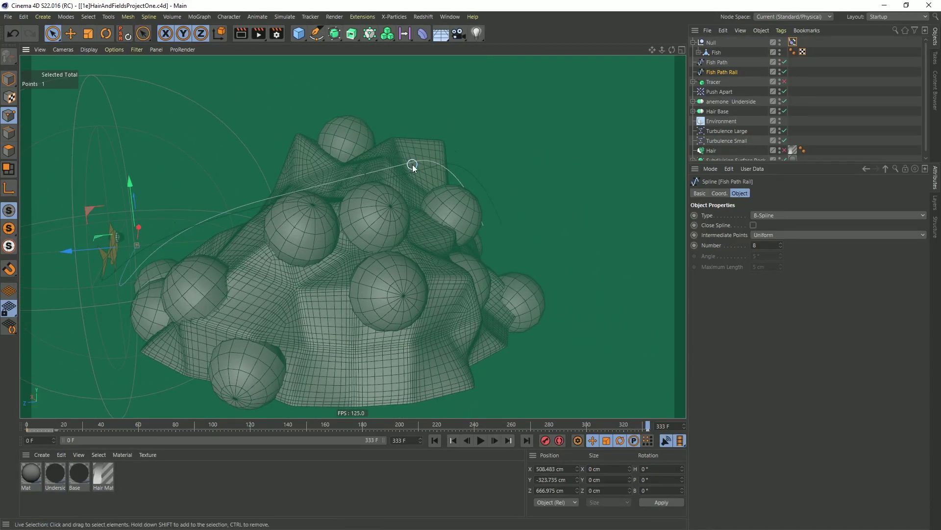
Return to frame 0, re-enable the Hair object and enlarge the object list to show the whole hierarchy
click(435, 440)
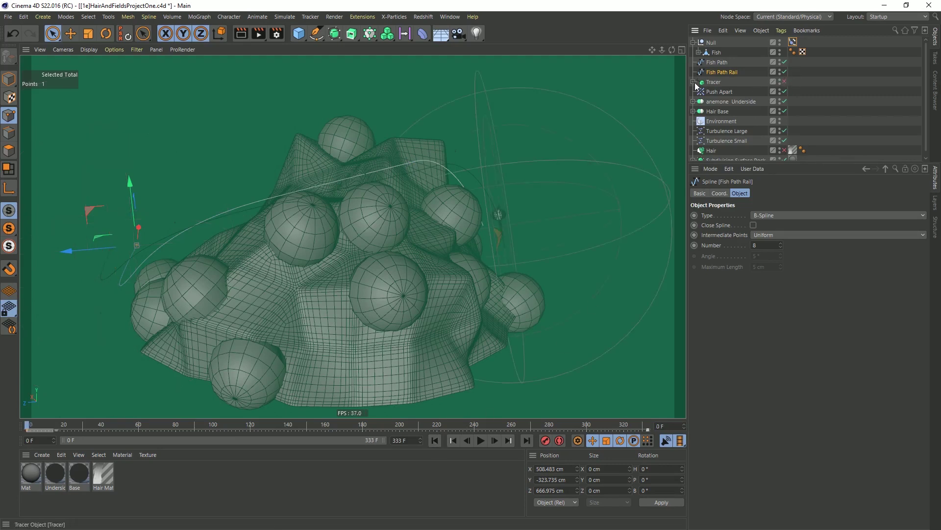
click(784, 150)
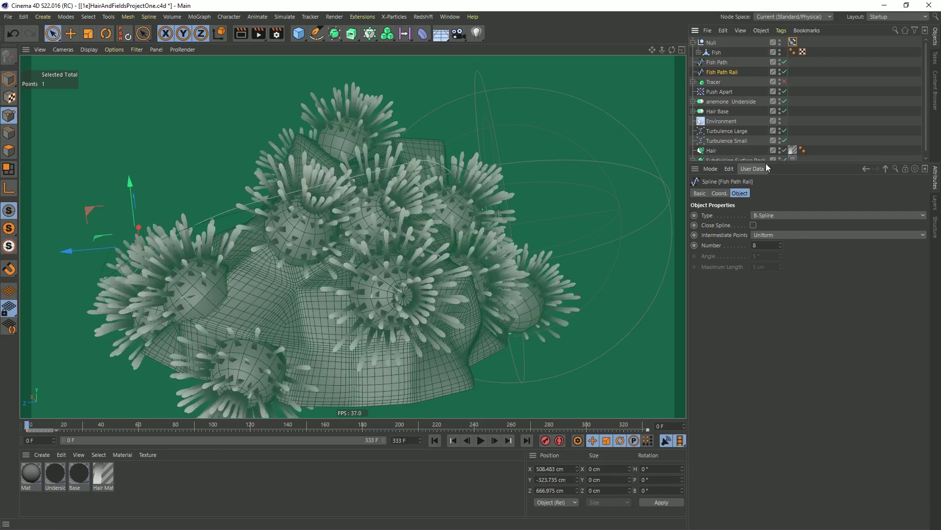
drag(765, 163, 775, 201)
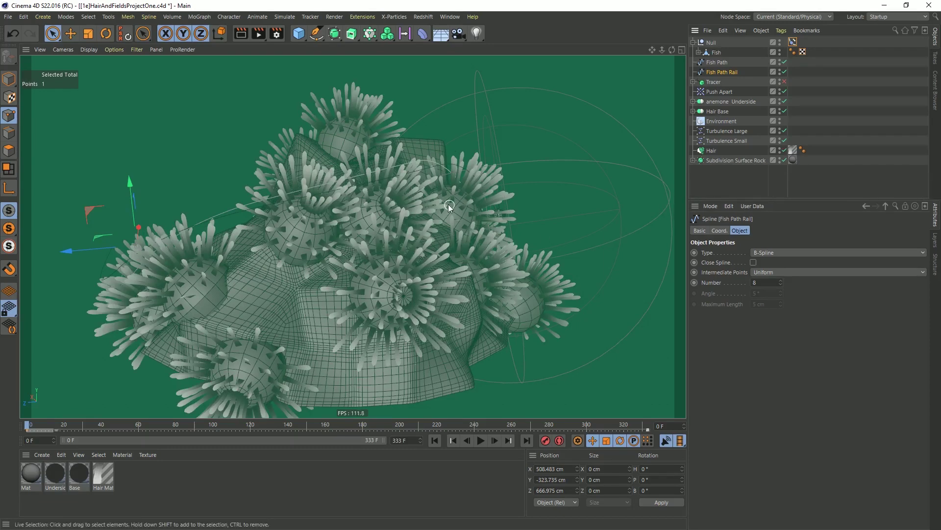
Create a camera from a closer view of the anemones with the fish beside them, and look through it
alt+drag(448, 204, 419, 221)
scroll(463, 220, up, 3)
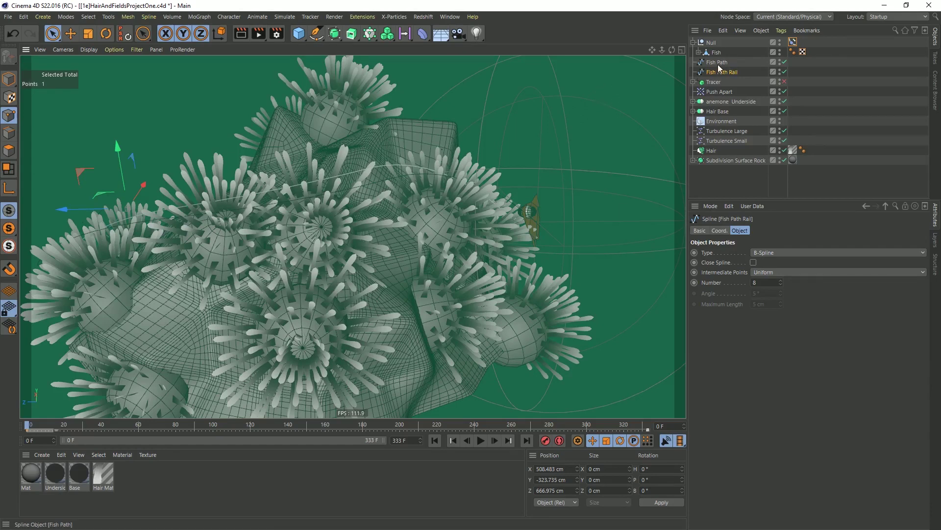
click(458, 34)
right_click(708, 43)
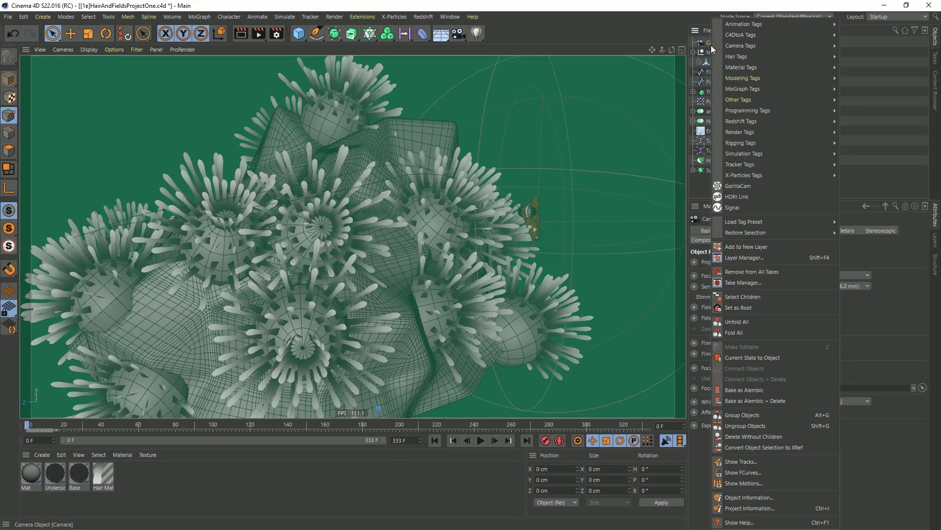
key(Escape)
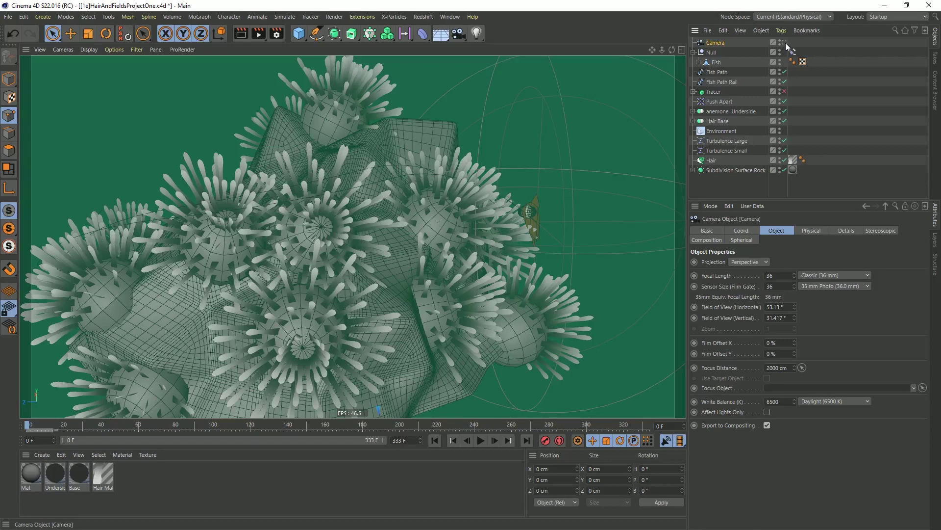
right_click(710, 44)
key(Escape)
Add a Target tag to the camera with Fish as its Target Object and preview the tracking up to frame 22
right_click(717, 48)
mouse_move(759, 29)
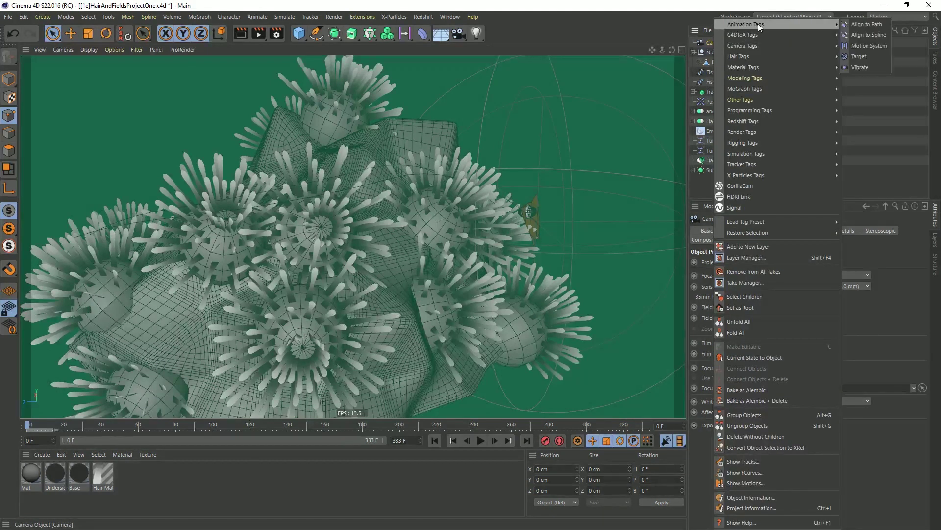
click(848, 58)
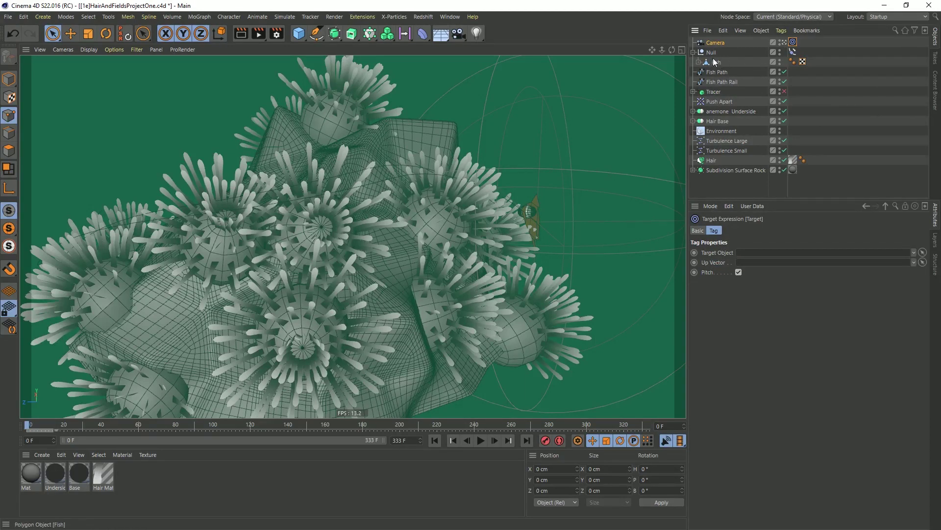
drag(764, 250, 761, 253)
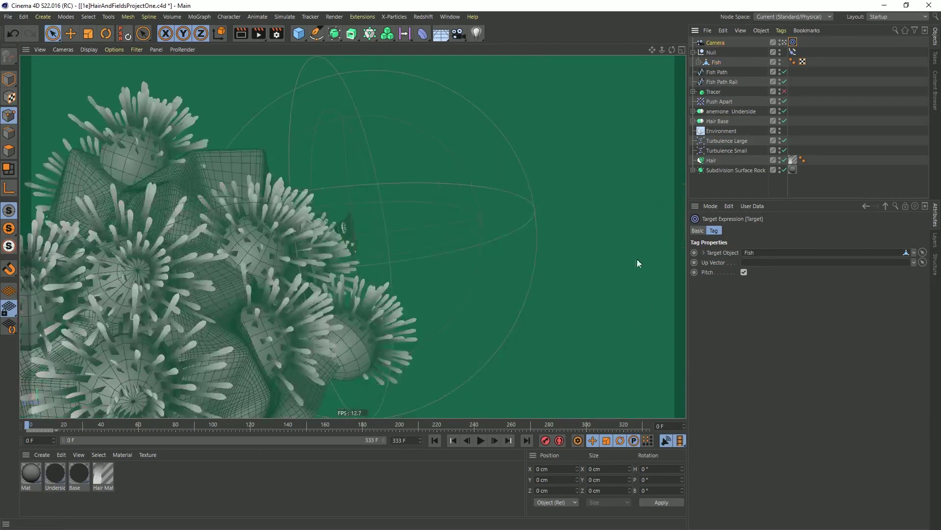
click(480, 442)
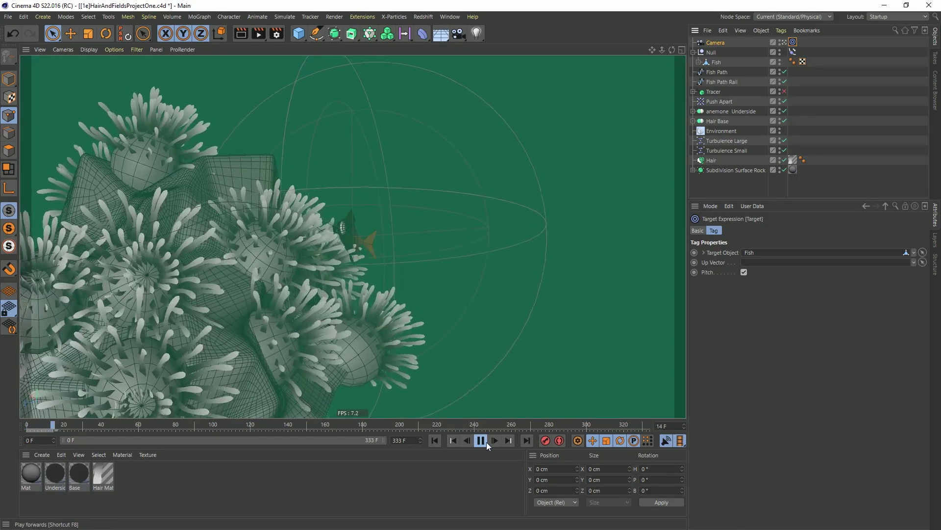
click(481, 441)
Move the camera in close to the fish and anemones, and play the animation up to frame 139
alt+drag(315, 338, 370, 284)
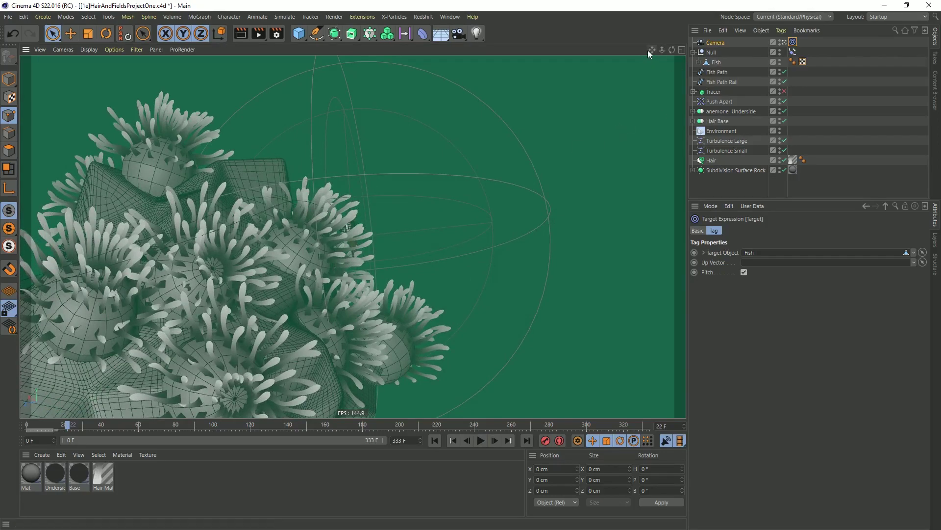
right_drag(653, 50, 716, 50)
drag(652, 50, 615, 23)
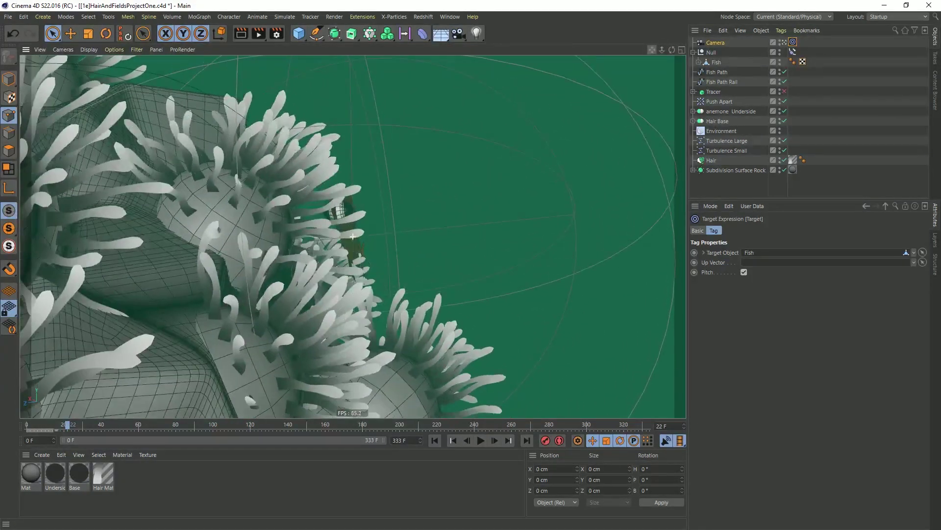
click(482, 441)
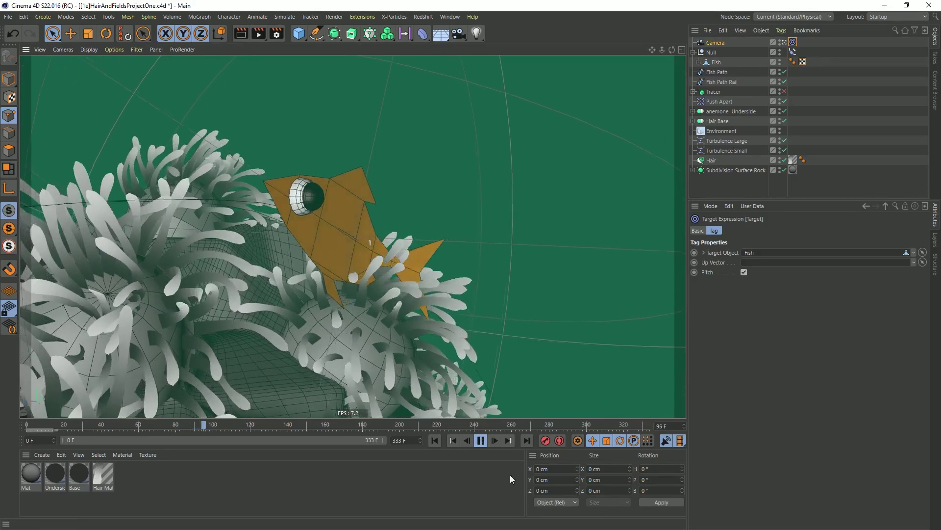
click(481, 439)
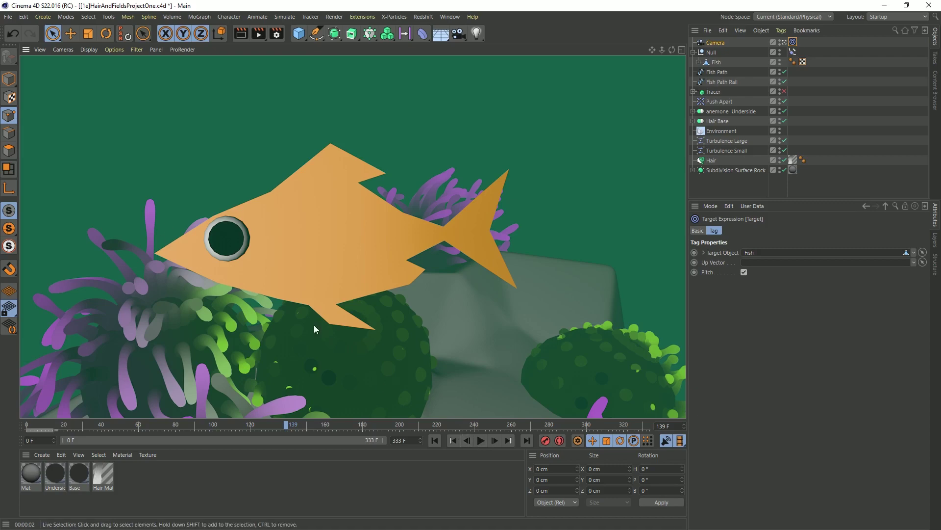
Play the animation through the camera from frame 139 up to frame 259 and return to frame 0
click(481, 441)
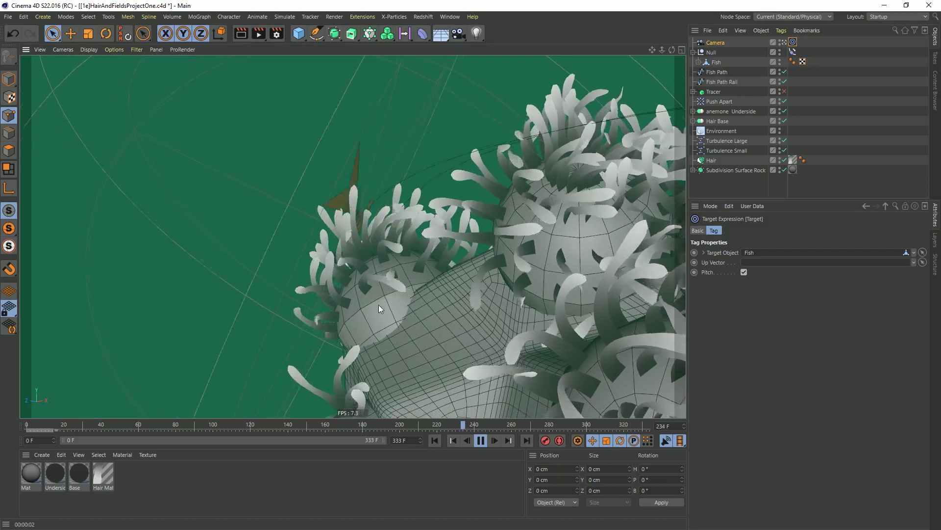
click(480, 440)
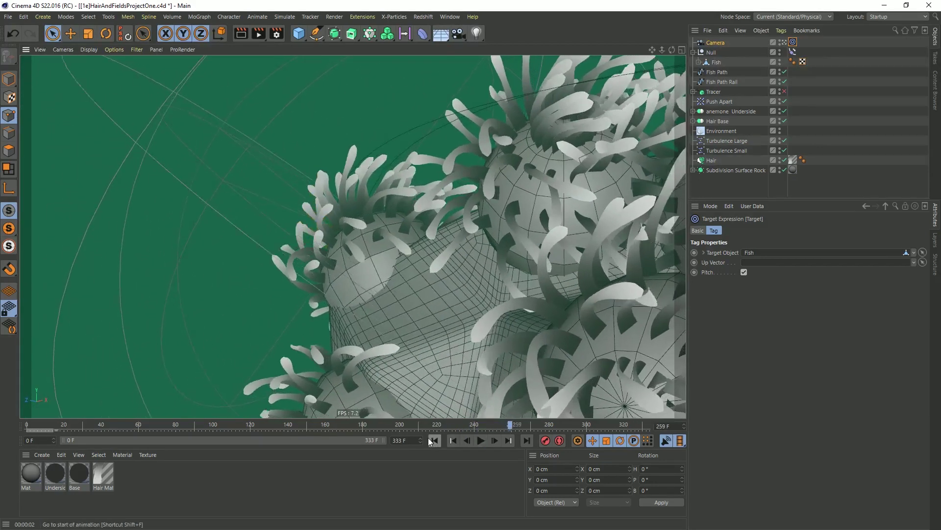
click(433, 440)
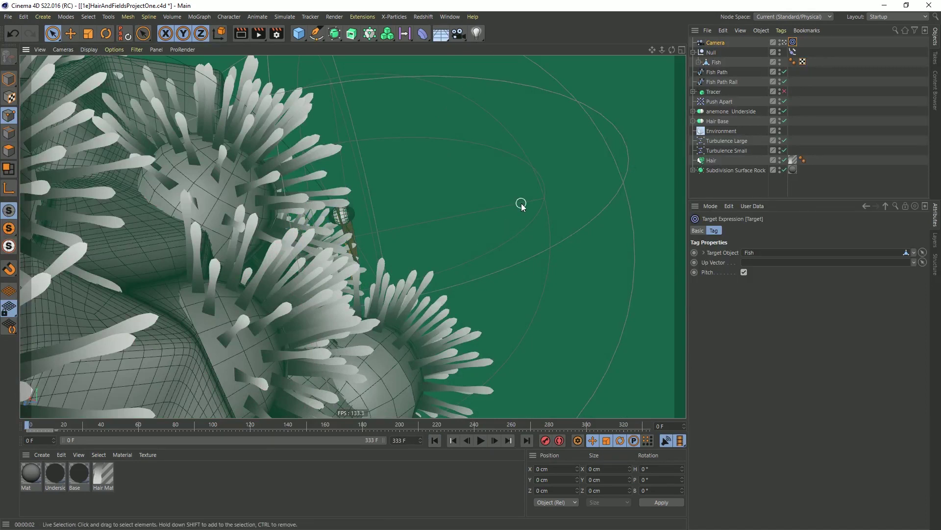
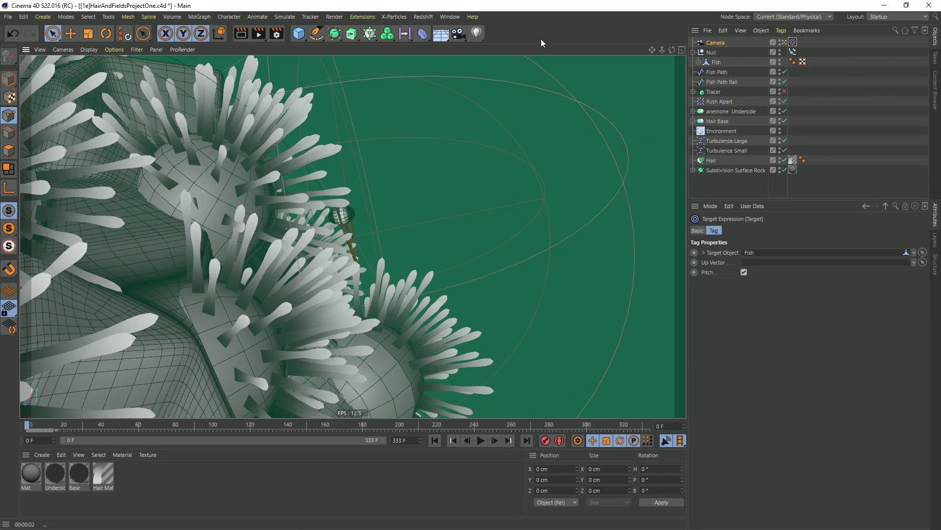
Save the project, start rendering all frames without saving to a file, and move the Picture Viewer out of the way
key(ctrl+s)
key(ctrl+b)
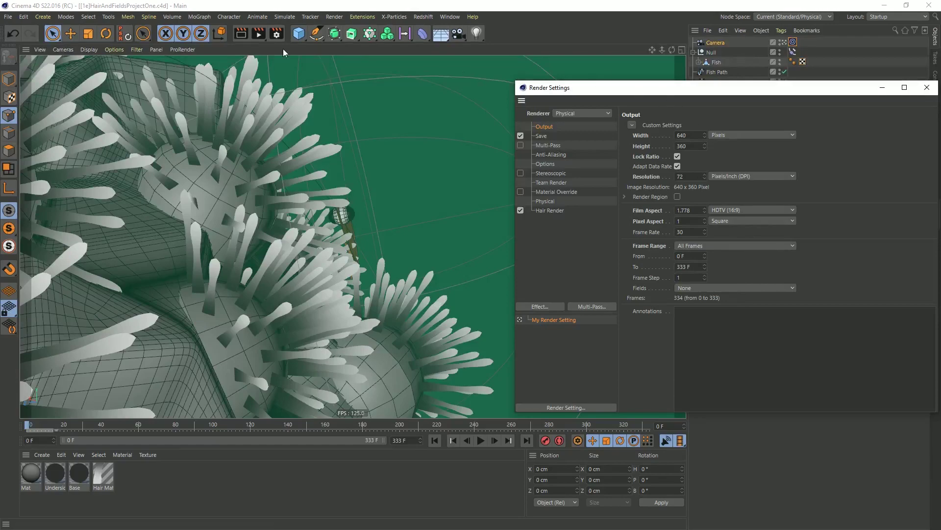
click(259, 33)
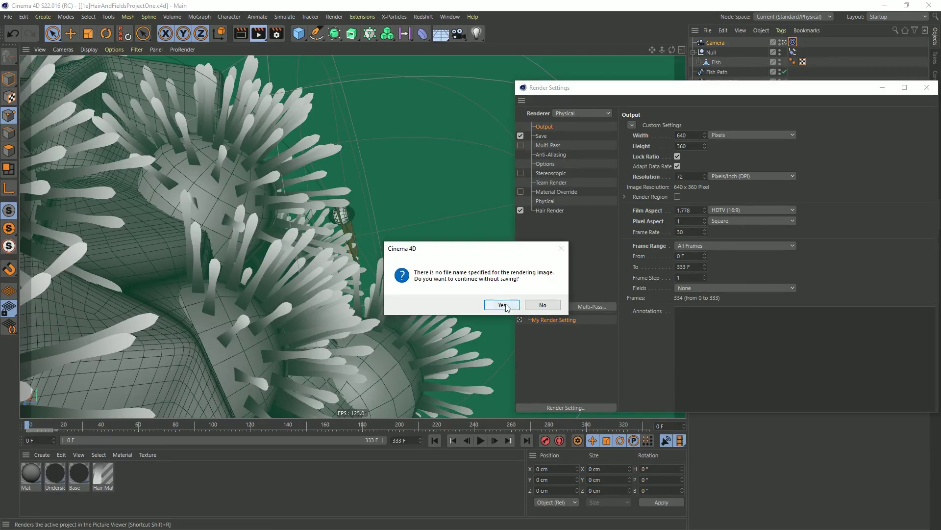
click(503, 306)
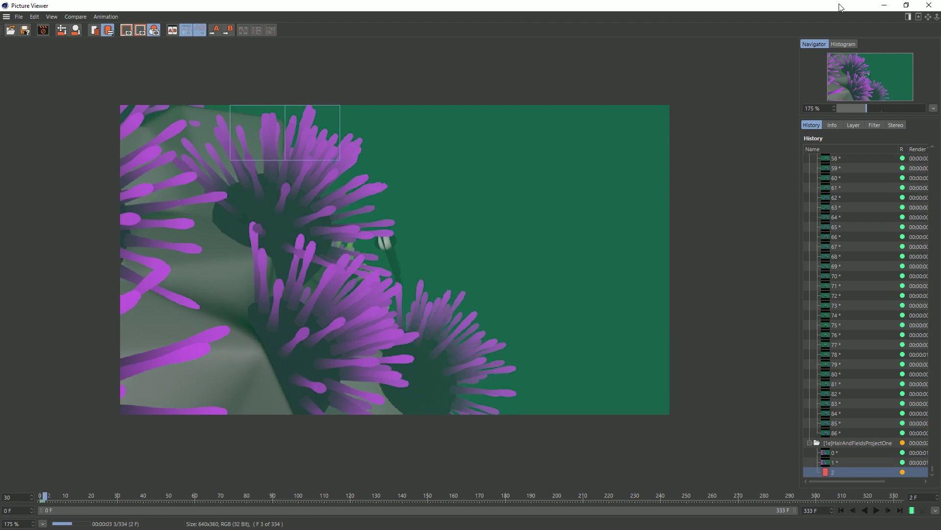
drag(839, 5, 825, 495)
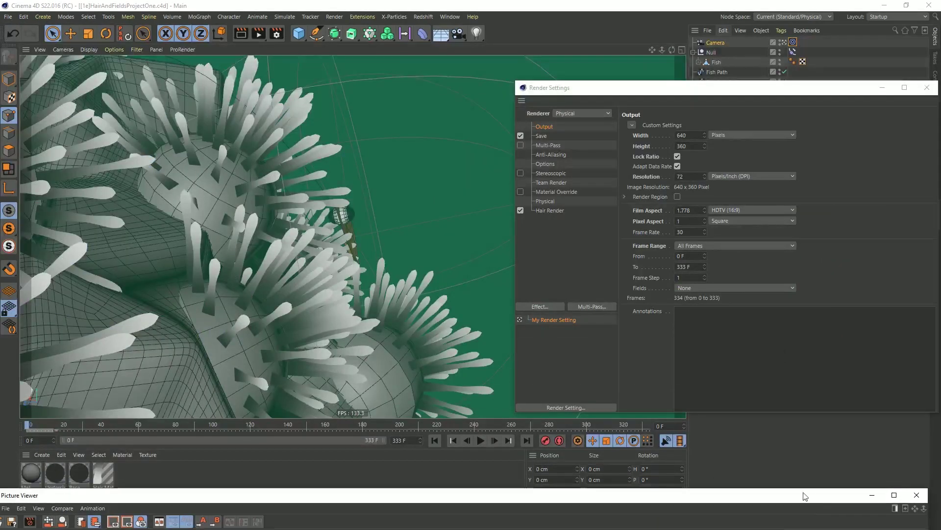
Create an orange material with only Luminance enabled (H 32°, S 100%, V 100%), and stop the running render
double_click(204, 475)
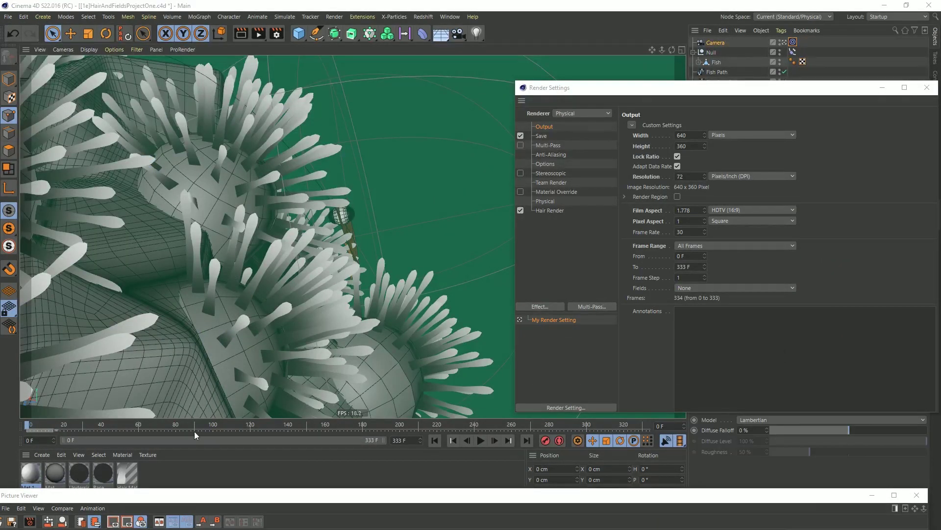
drag(739, 90, 335, 67)
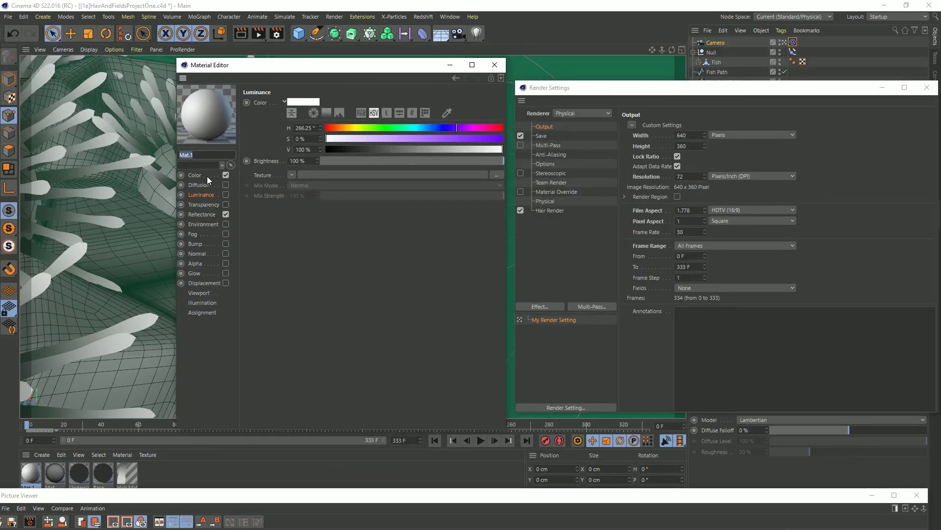
click(226, 196)
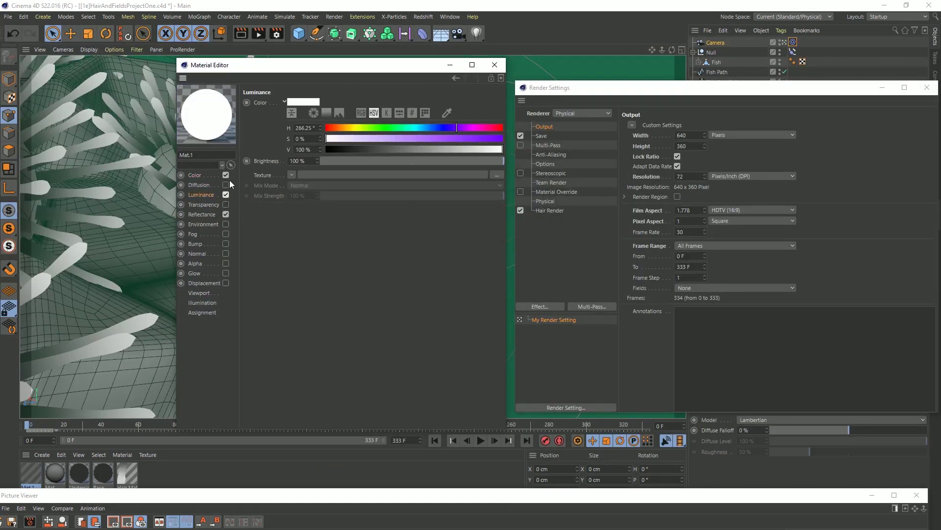
click(226, 175)
click(226, 215)
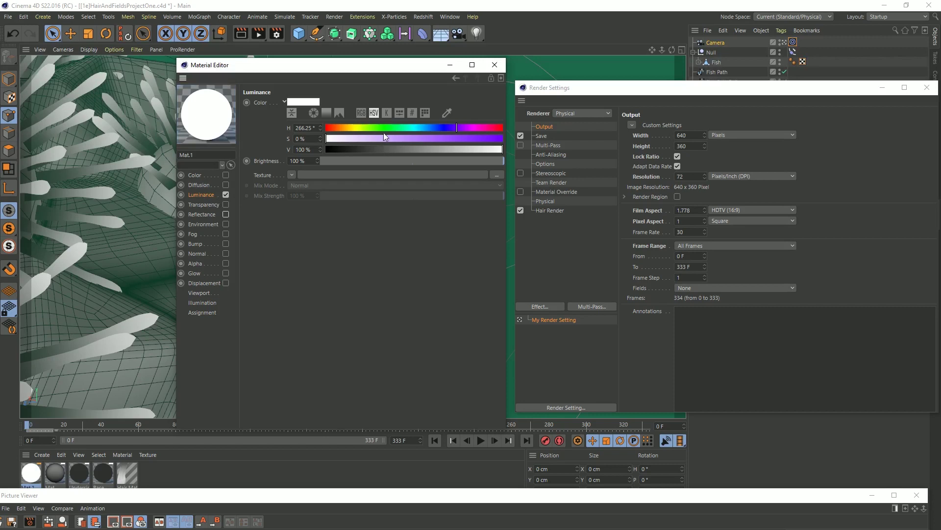
click(342, 127)
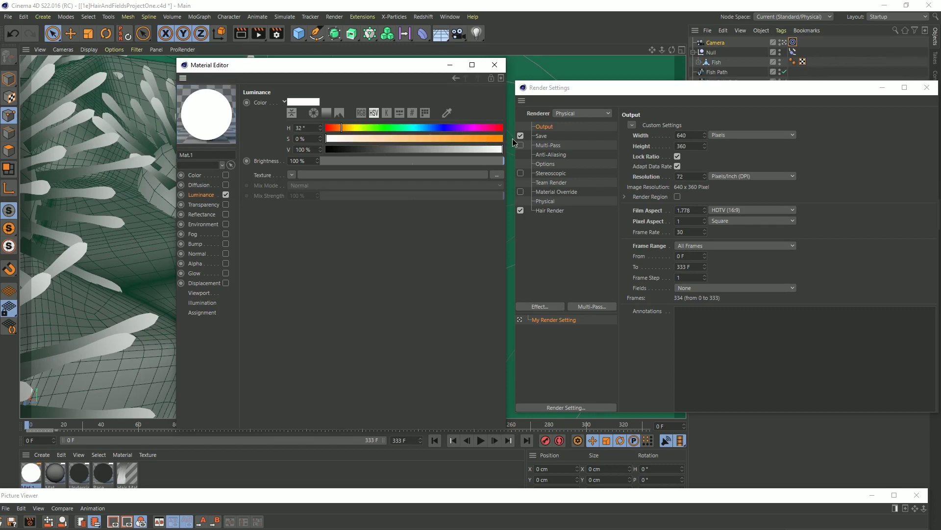
drag(513, 139, 514, 140)
click(916, 495)
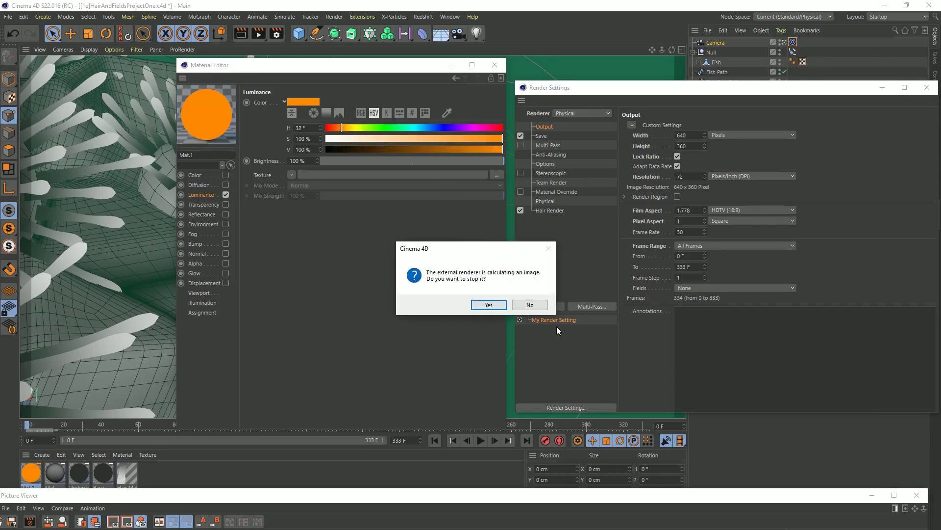
click(489, 305)
Duplicate the orange material and turn the copy white by setting its Luminance saturation to 0%
key(ctrl+c)
key(ctrl+v)
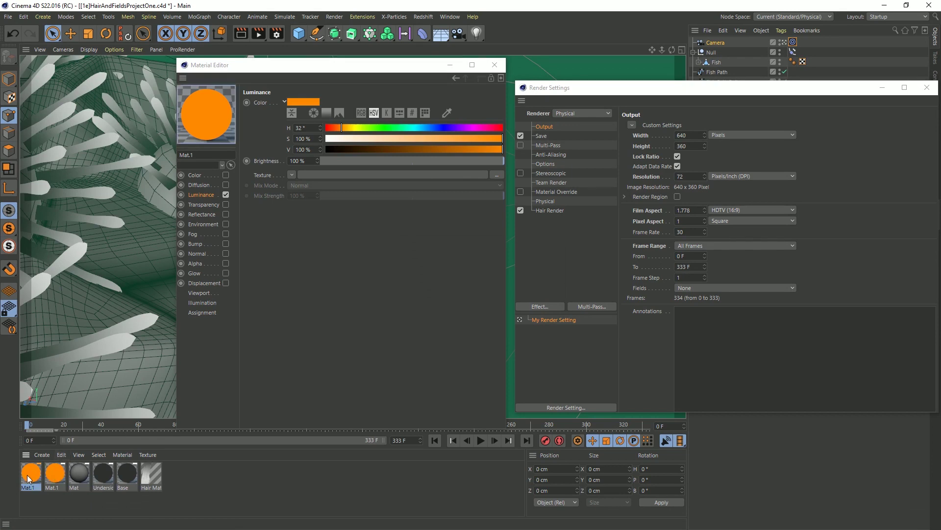
drag(342, 139, 323, 142)
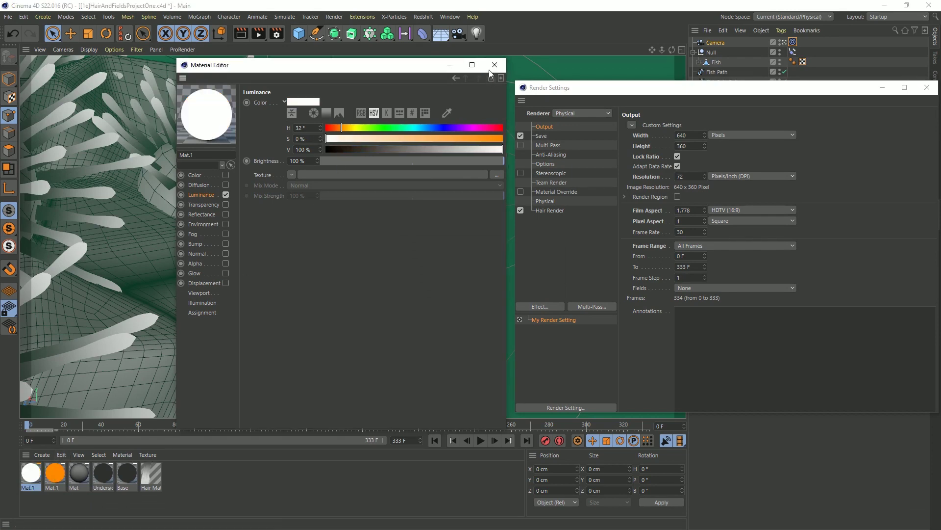
click(495, 65)
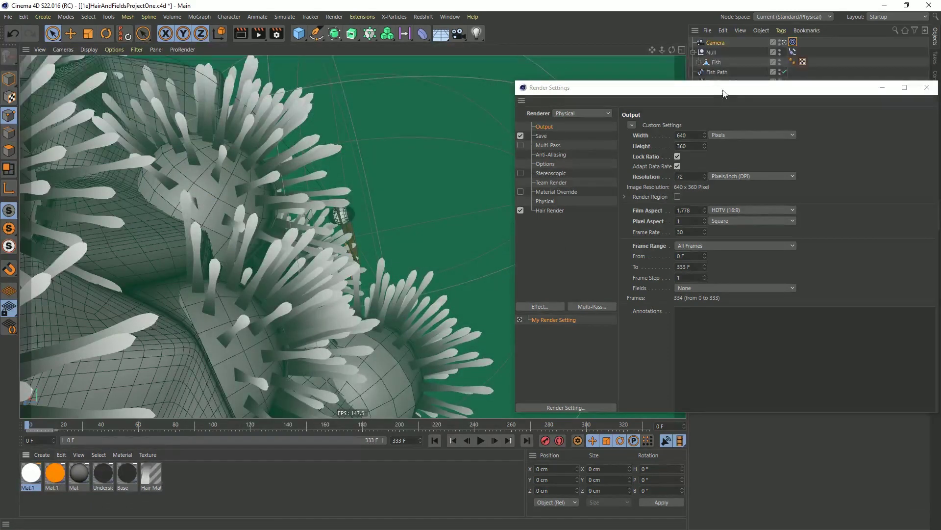
Apply the orange material to the Fish object and the white material to its parent eye Sphere
drag(723, 93, 684, 380)
drag(61, 478, 721, 63)
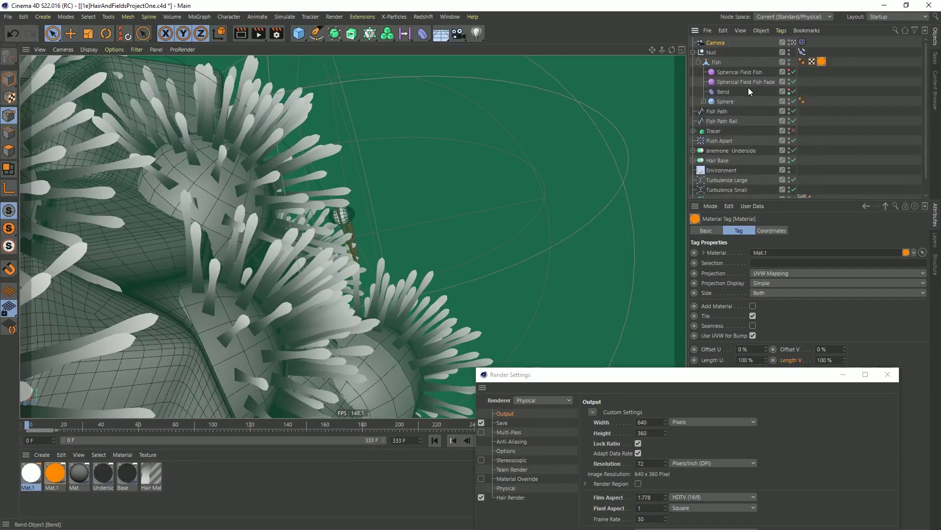
click(706, 104)
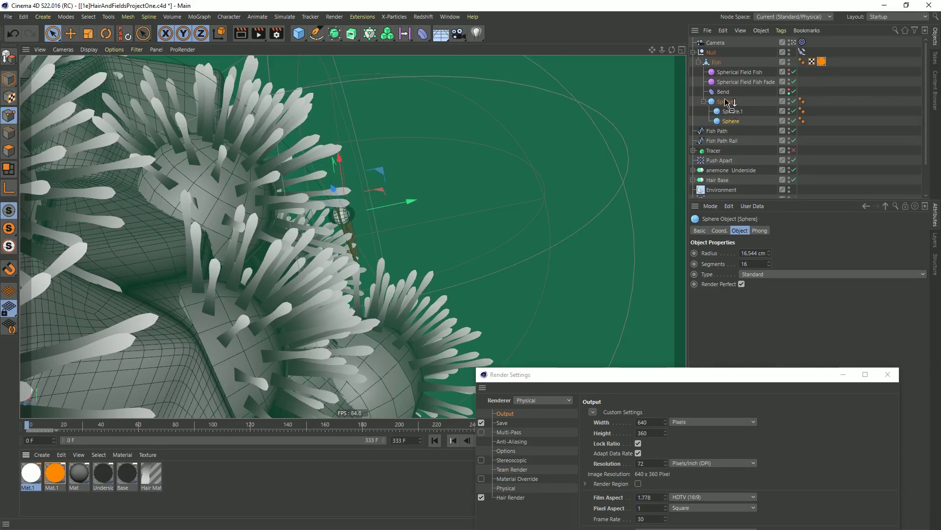
drag(727, 102, 726, 101)
Duplicate the white material and make the copy black by disabling its Luminance channel
ctrl+drag(27, 484, 28, 483)
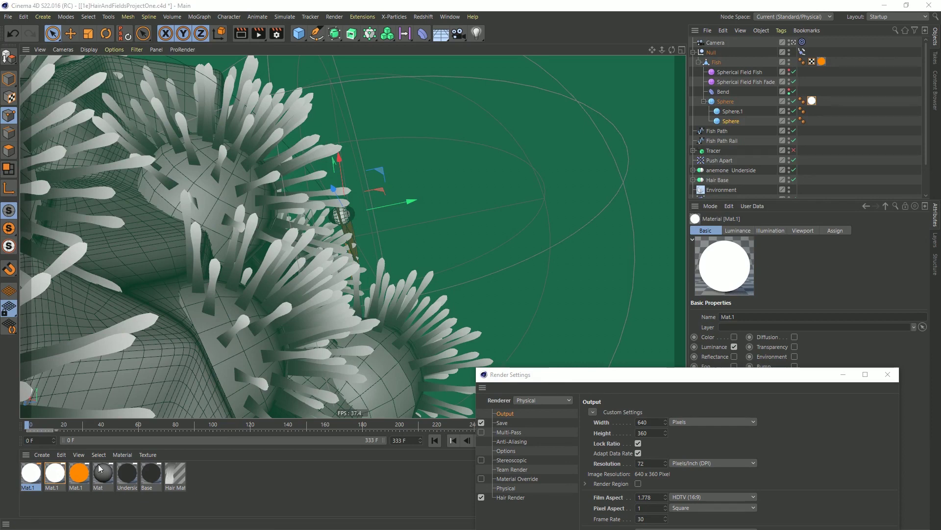
drag(940, 69, 901, 67)
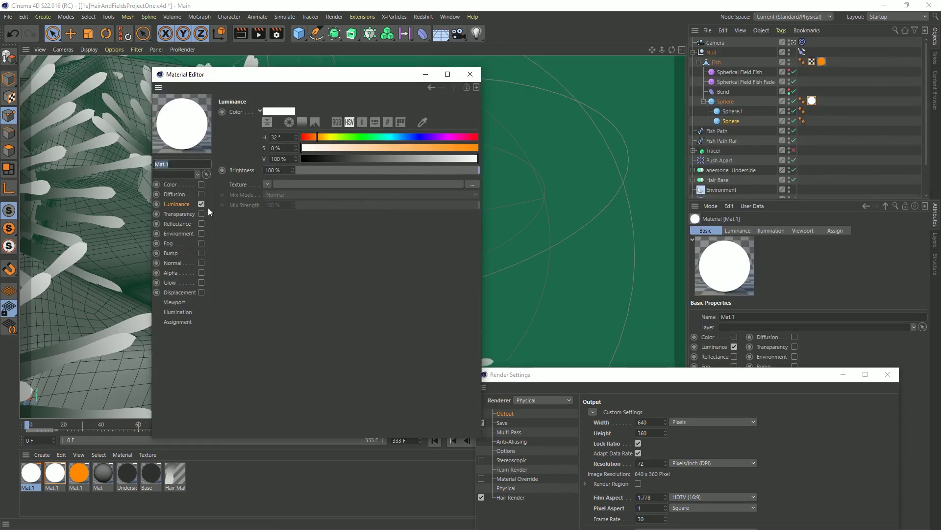
click(201, 204)
click(470, 74)
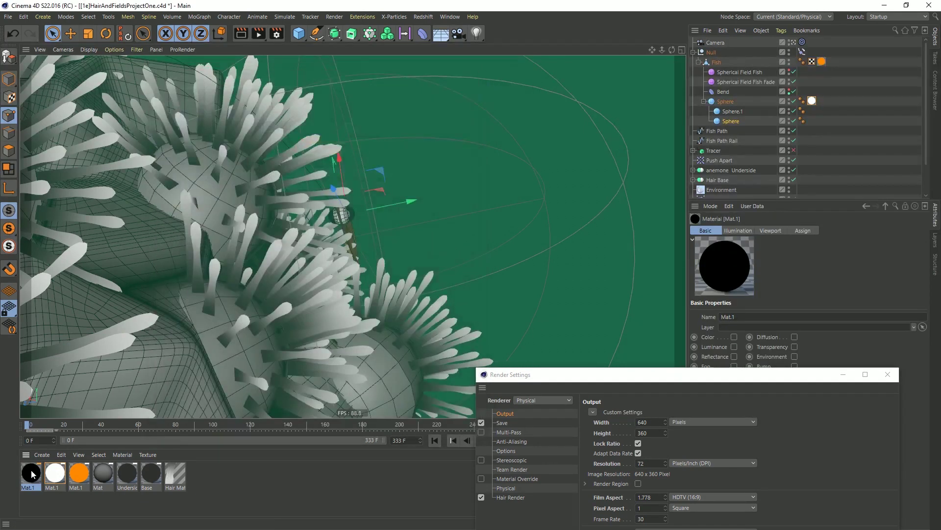
Apply the black material to Sphere.1 and Sphere inside the eye, and close the render settings with nothing selected
drag(778, 104, 730, 112)
ctrl+drag(812, 112, 811, 121)
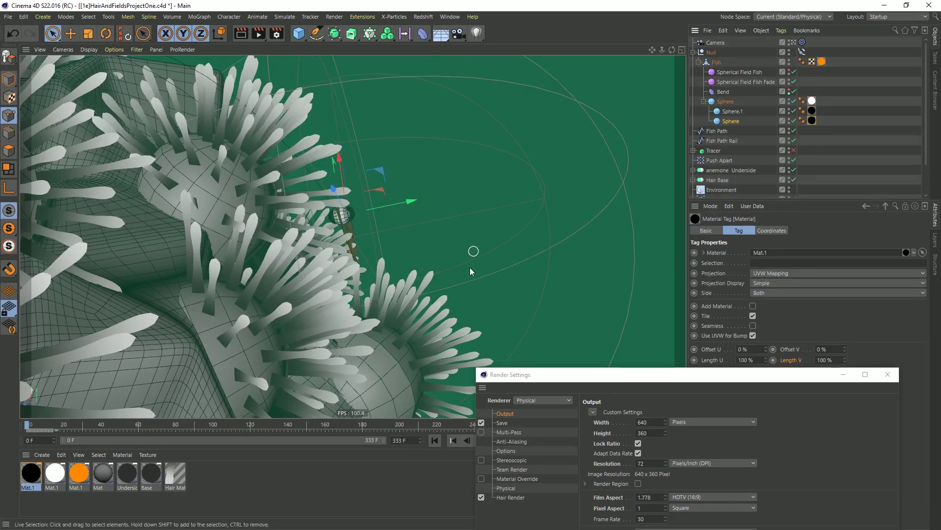
click(887, 374)
click(878, 165)
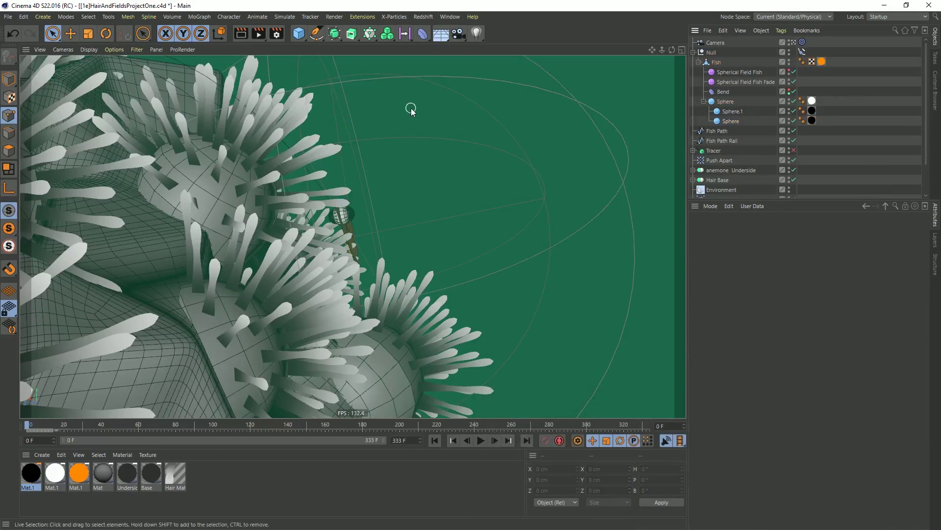
Render all frames without saving to a file and play the render from frame 0 up to frame 78
click(259, 34)
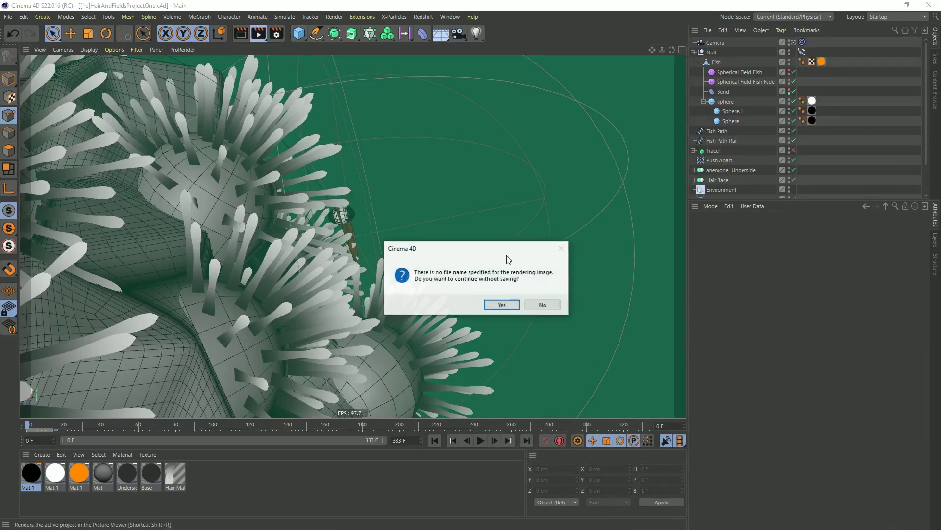
click(505, 305)
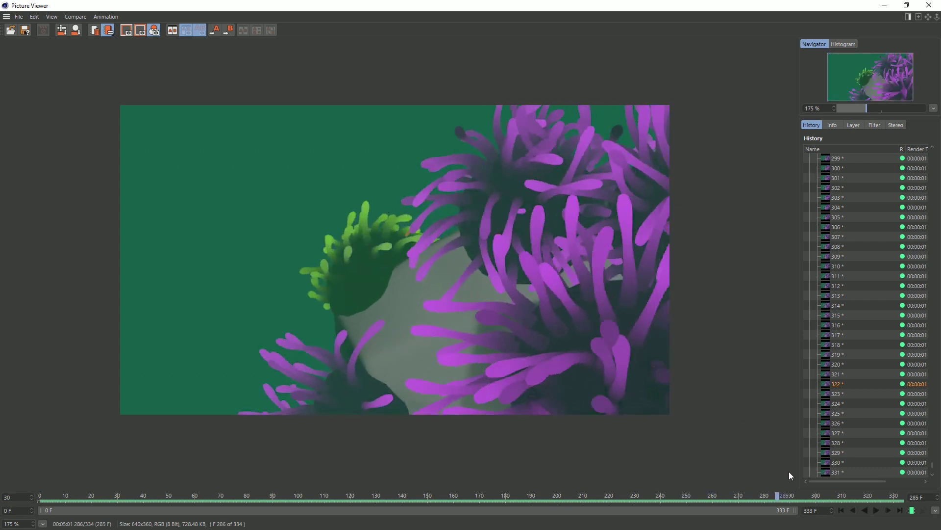
click(840, 511)
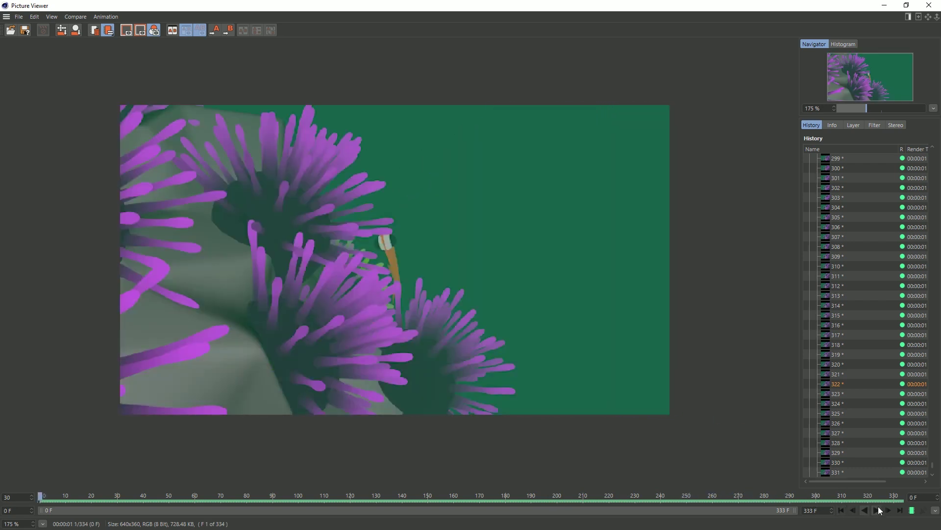
click(877, 511)
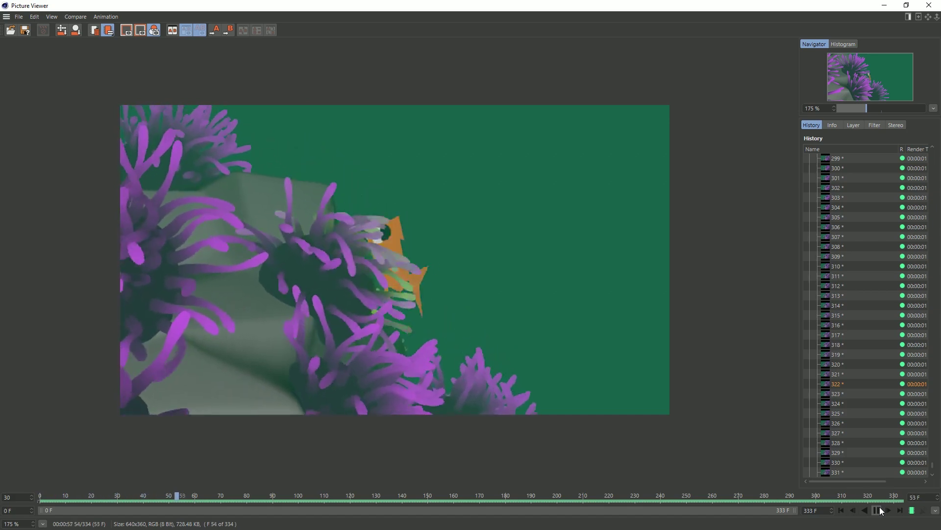
click(878, 511)
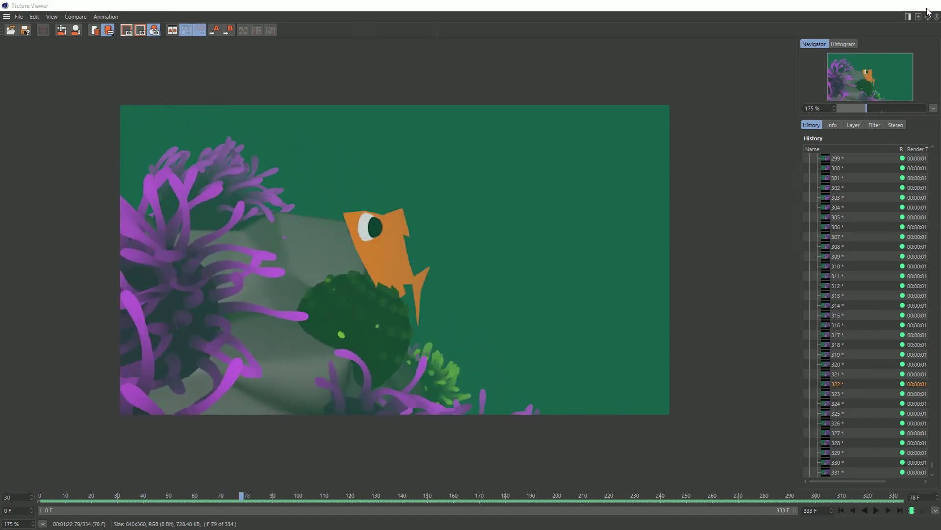
click(929, 5)
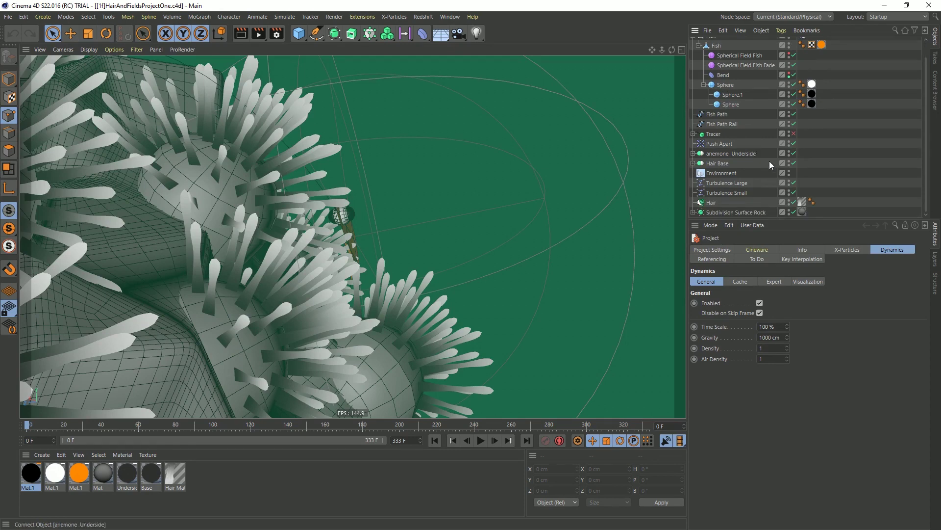
Add a Curve modifier layer to the fields of the Fish3 vertex map on the Correction deformer under Hair Base
scroll(734, 157, down, 1)
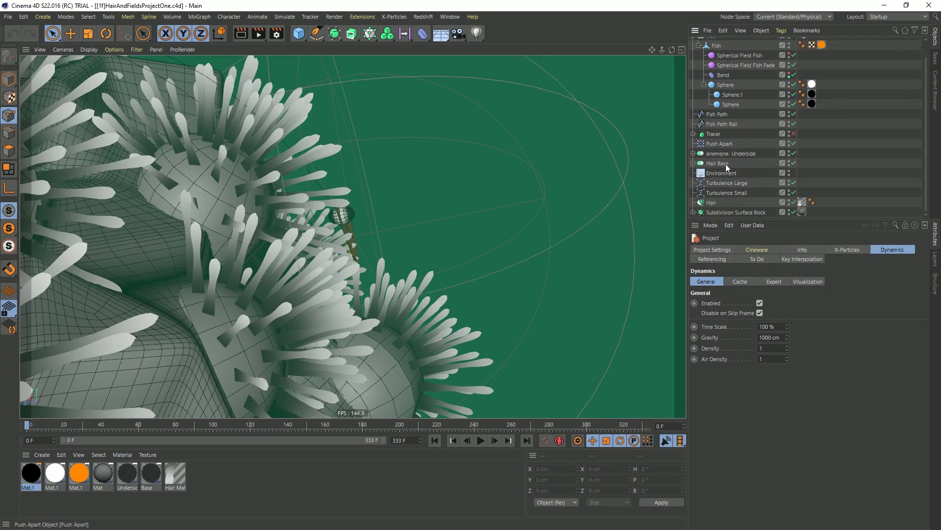
click(692, 163)
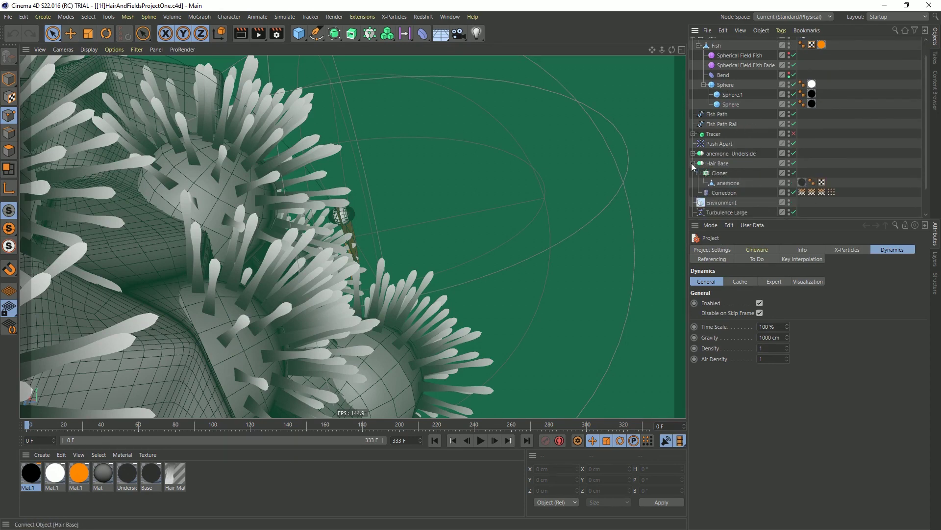
click(821, 192)
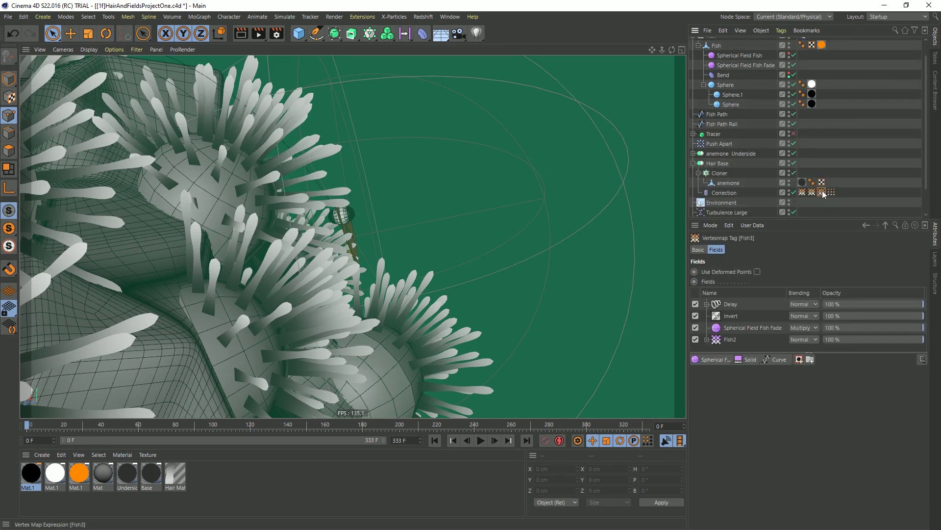
click(777, 361)
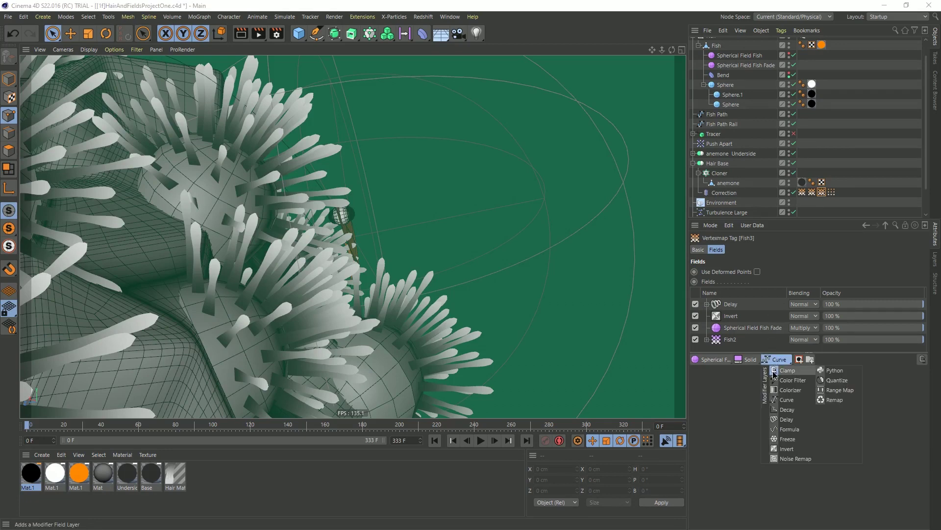
click(785, 401)
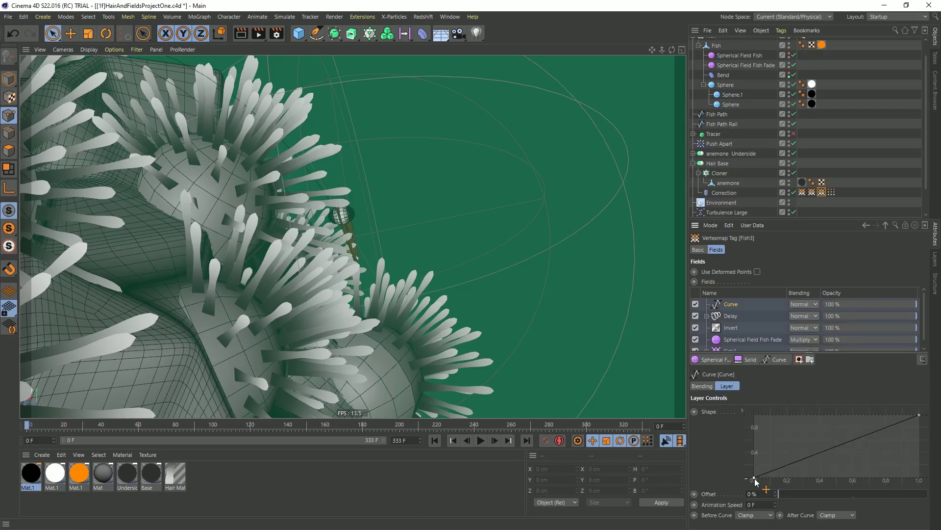
Raise the start point of the Curve layer's shape slightly above zero in the Fish3 vertex map fields
drag(755, 479, 754, 471)
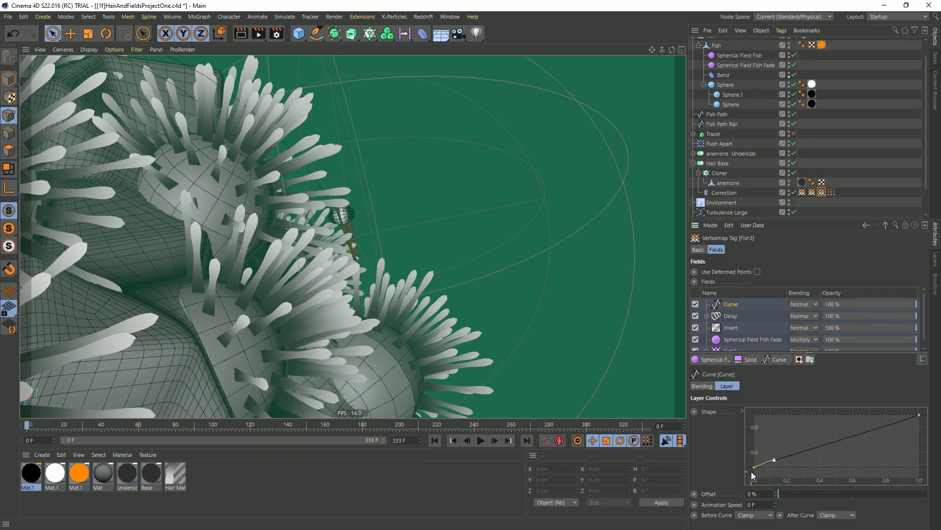
Rectangle-select one matching point on each of the Fish Path and Fish Path Rail splines and move both points vertically
click(711, 114)
shift+click(716, 125)
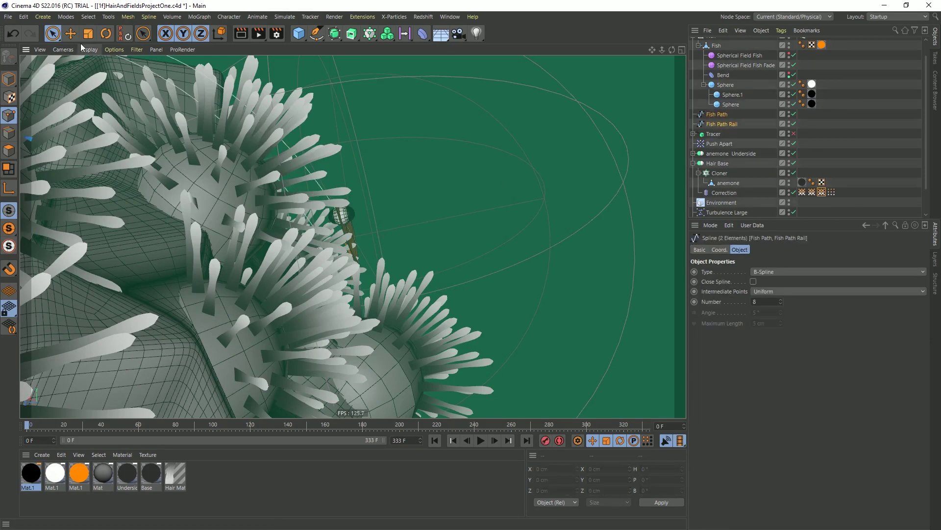
drag(54, 34, 84, 67)
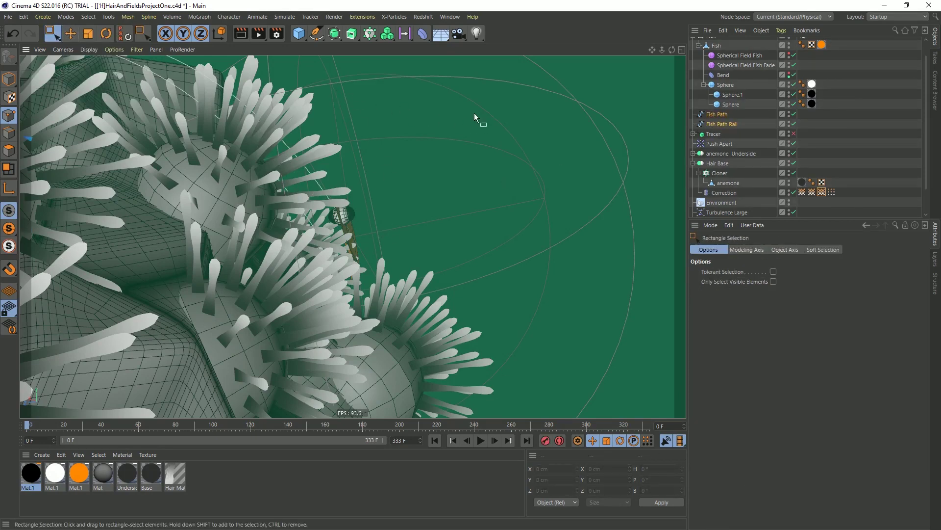
drag(463, 104, 173, 223)
scroll(769, 130, up, 2)
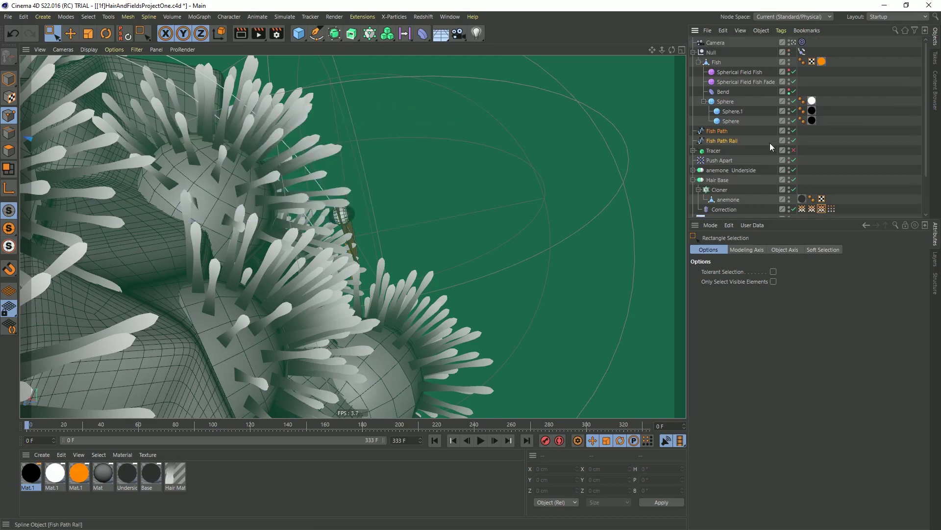
click(793, 42)
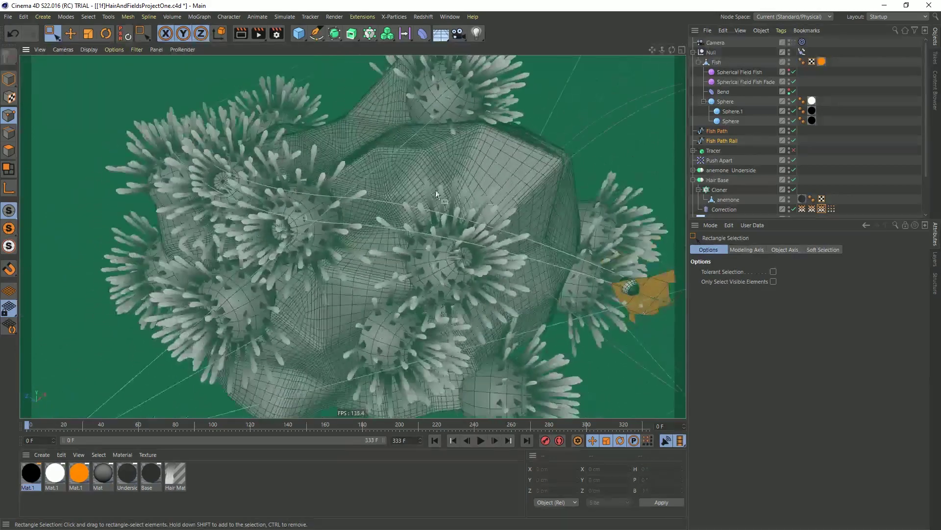
drag(541, 177, 387, 332)
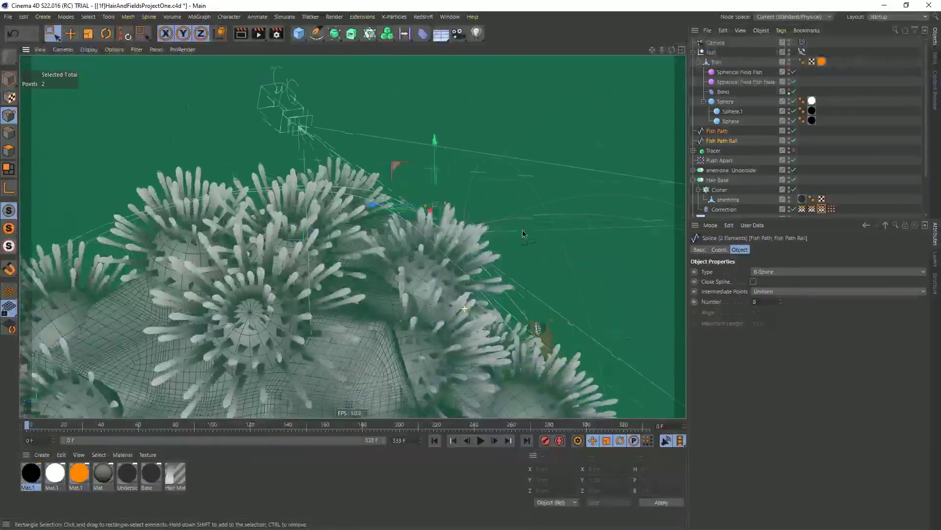
drag(437, 145, 462, 251)
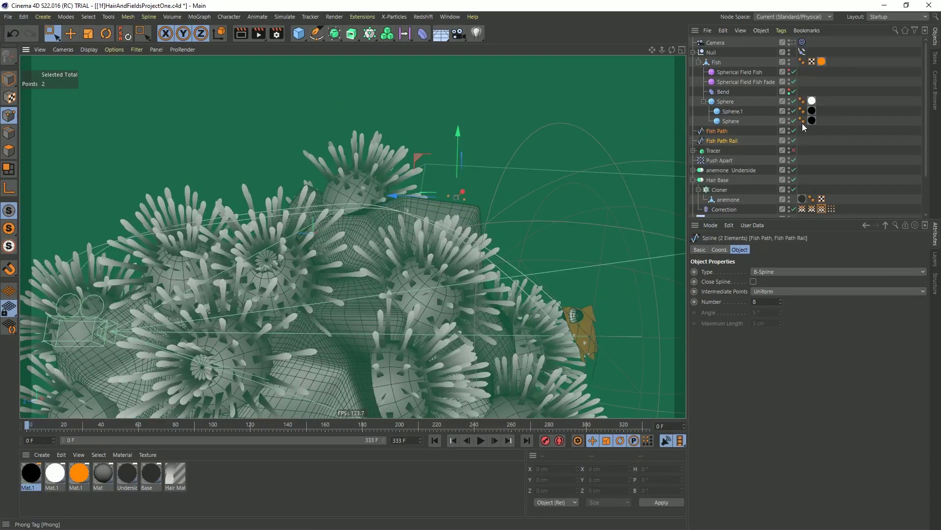
In the Hair Mat colour gradient, move the dark root knot to about 12% and add a lighter knot at the very start
click(174, 476)
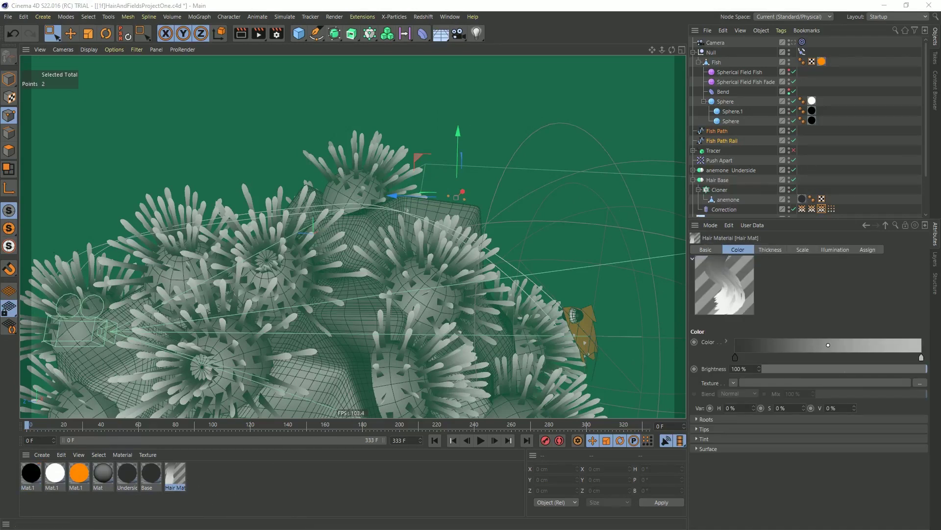
double_click(175, 474)
drag(552, 87, 371, 112)
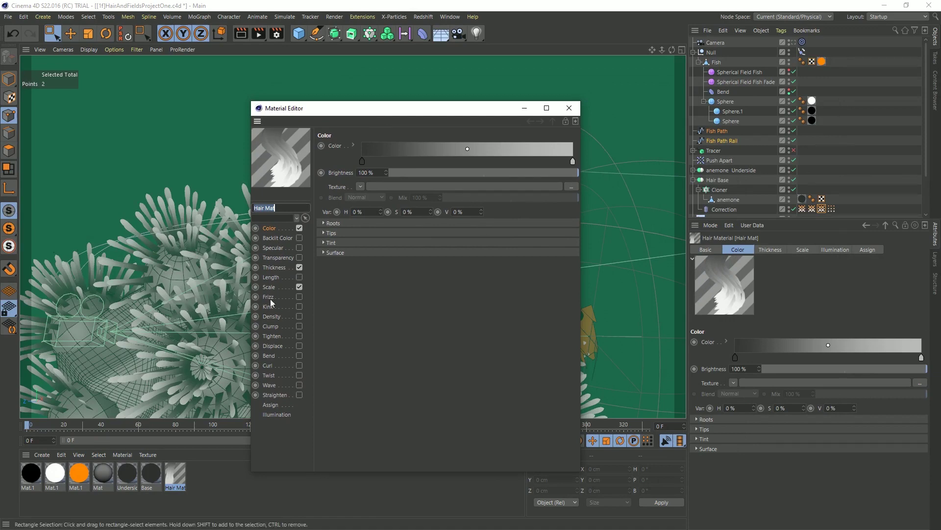
click(801, 42)
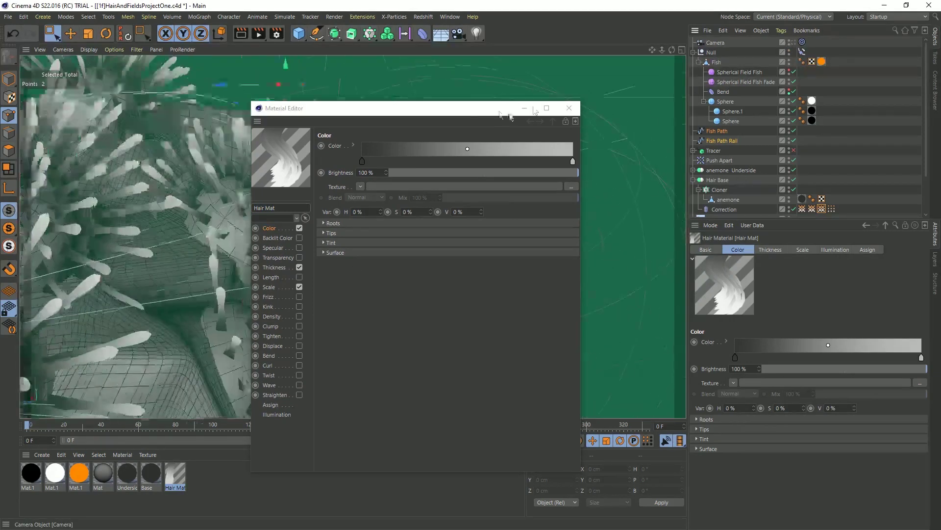
drag(456, 108, 587, 79)
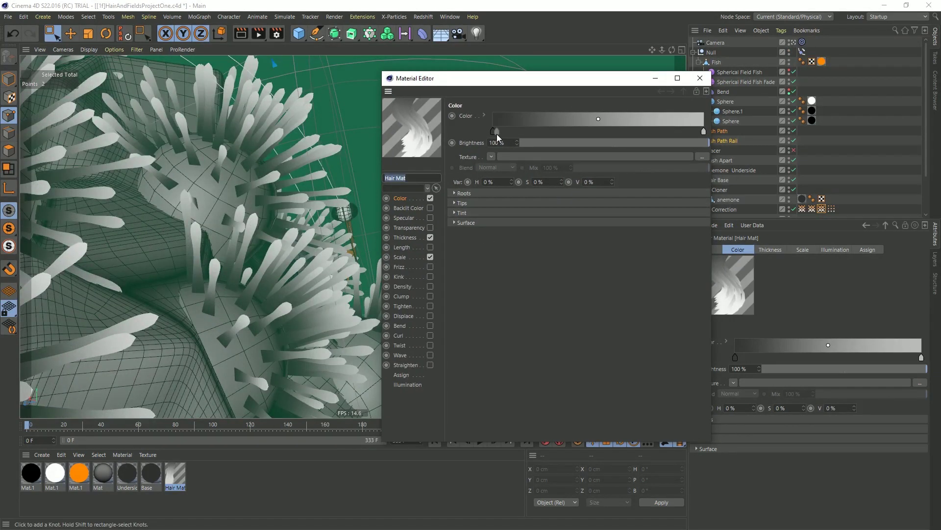
drag(492, 132, 517, 131)
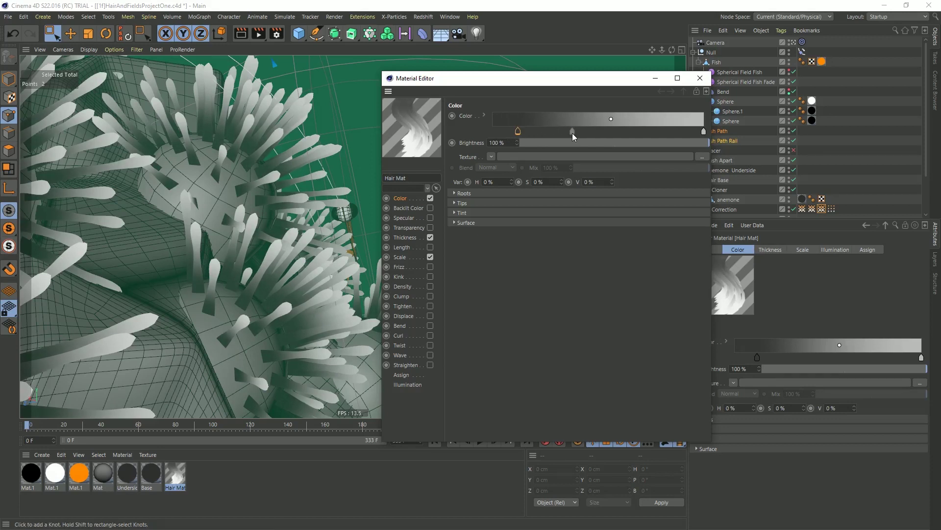
click(505, 132)
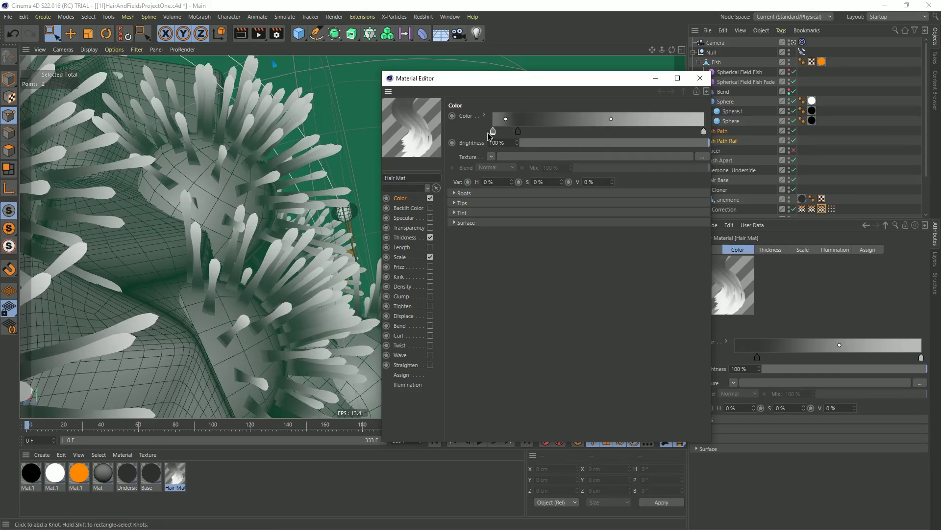
drag(488, 133, 487, 132)
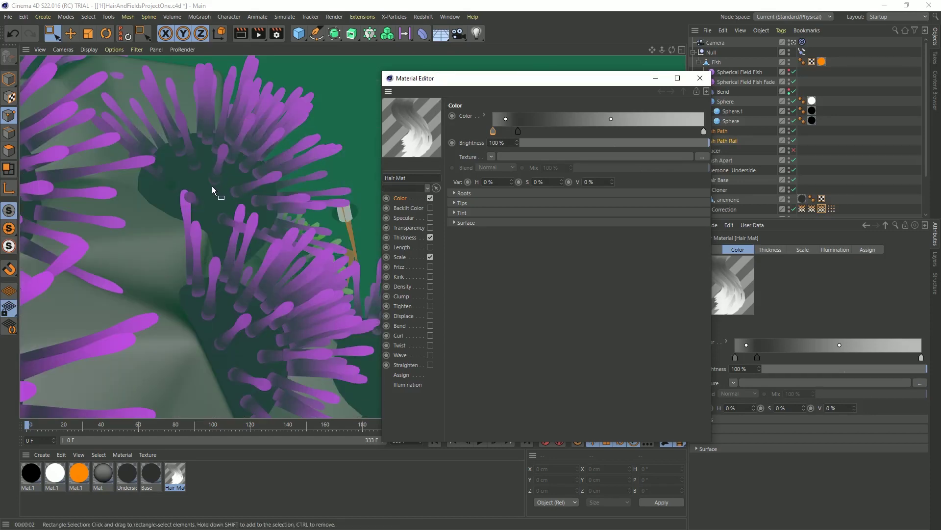
Set the Luminance colour's value (V) to 50% for the Underside and Base materials together, test-rendering different grey levels
click(151, 473)
shift+click(128, 474)
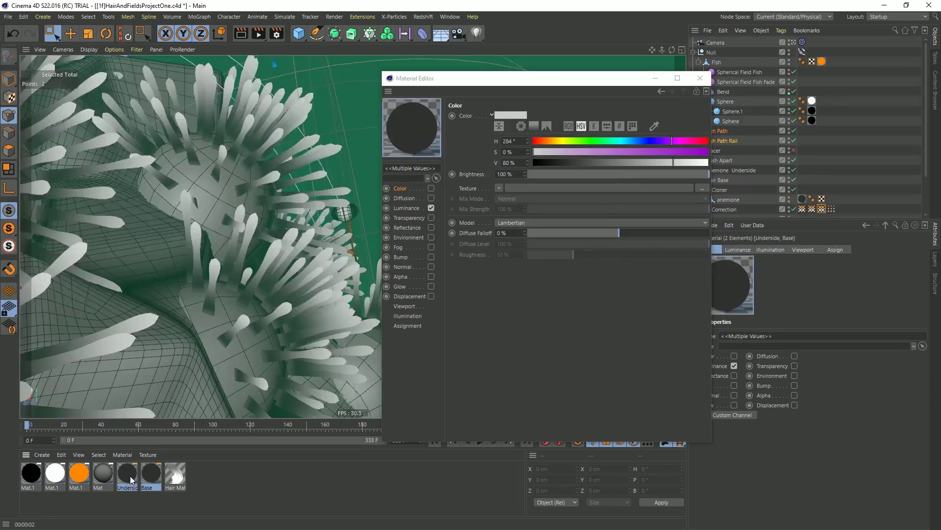
click(417, 209)
click(638, 160)
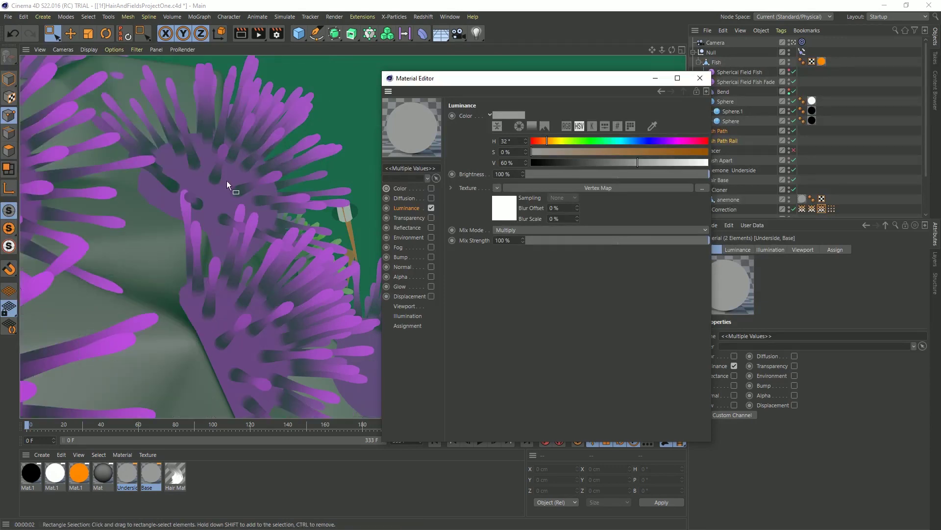
click(627, 162)
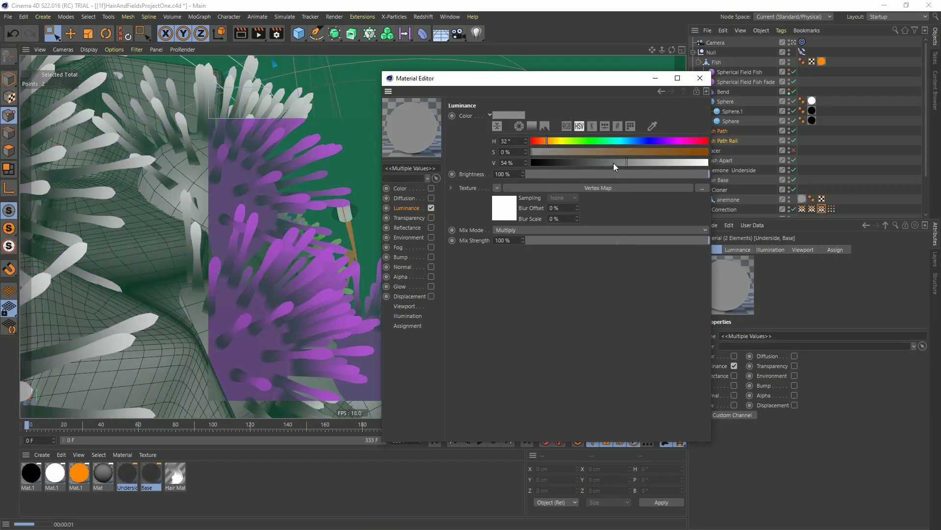
click(614, 163)
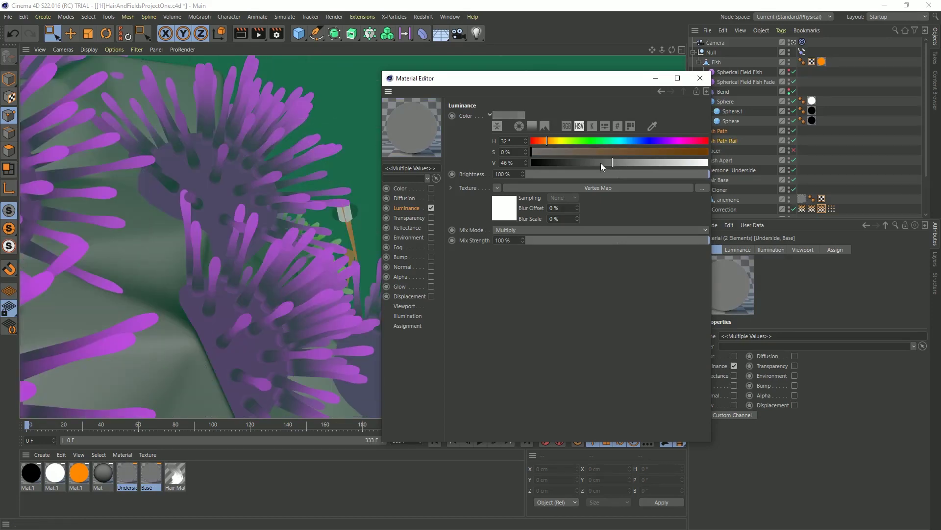
click(601, 163)
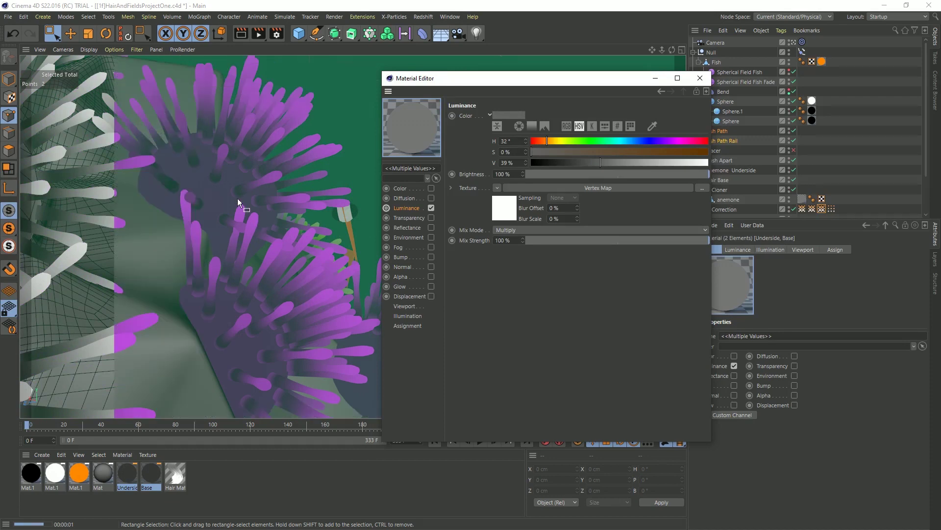
click(620, 162)
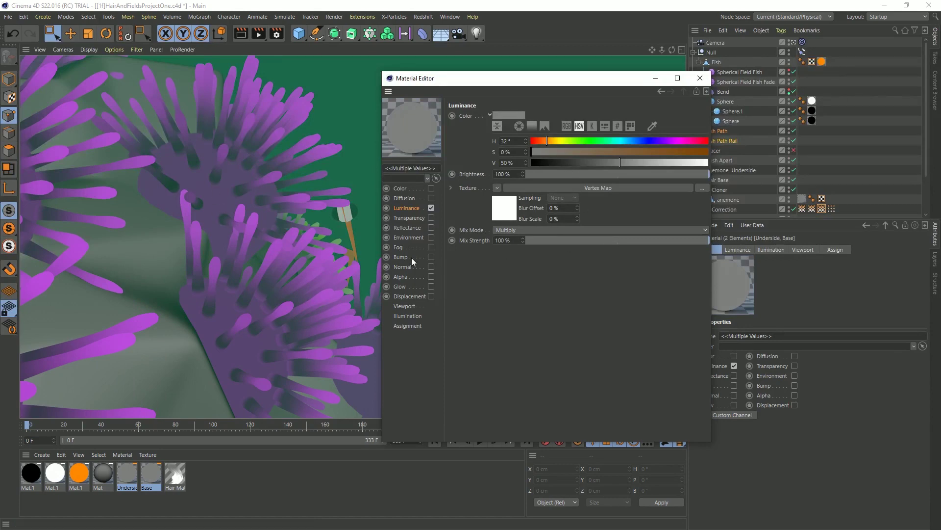
Brighten the dark knot near the roots in the Hair Mat colour gradient and close the Material Editor
click(173, 478)
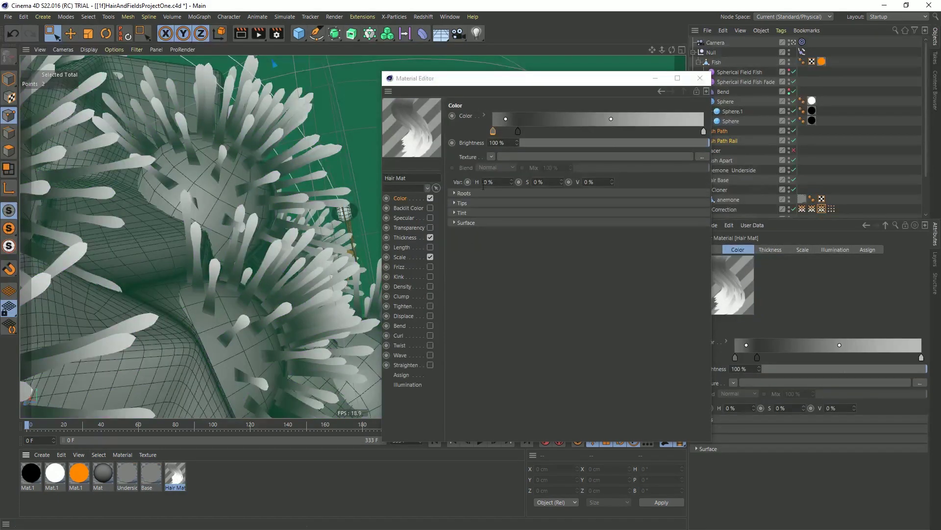
double_click(518, 131)
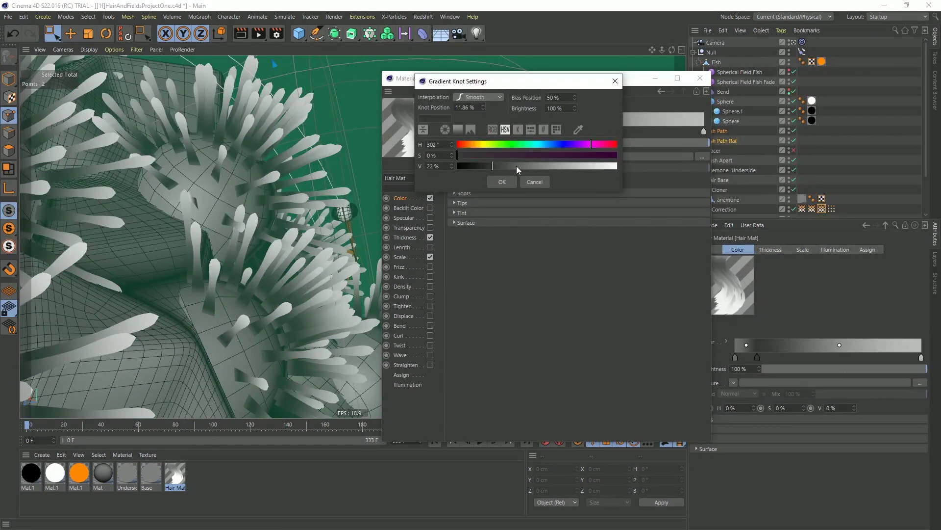
click(502, 182)
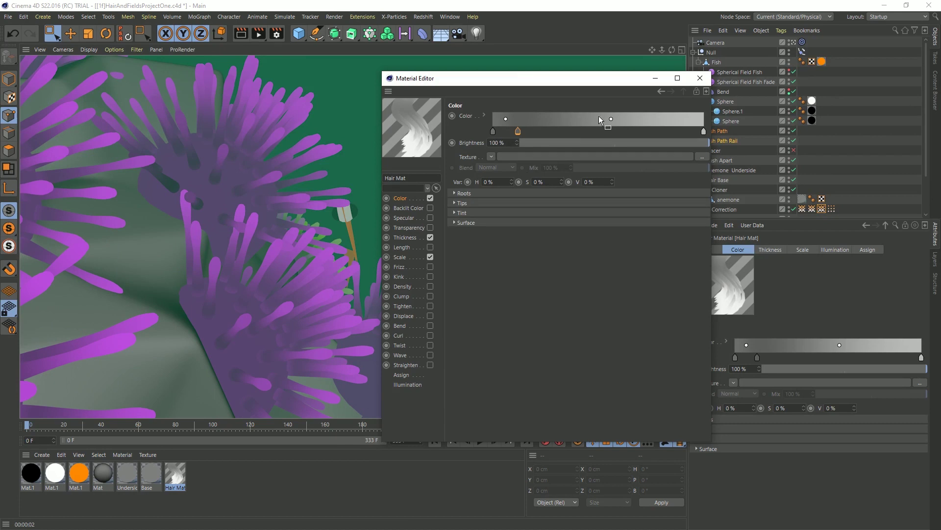
click(700, 78)
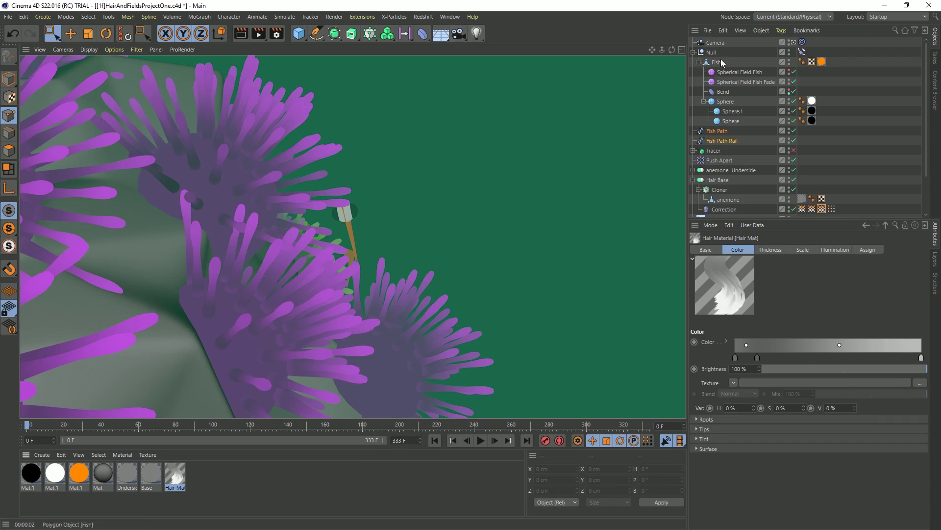
Pull the camera back from the fish and disable the Hair object, with the timeline moved to frame 128
click(718, 61)
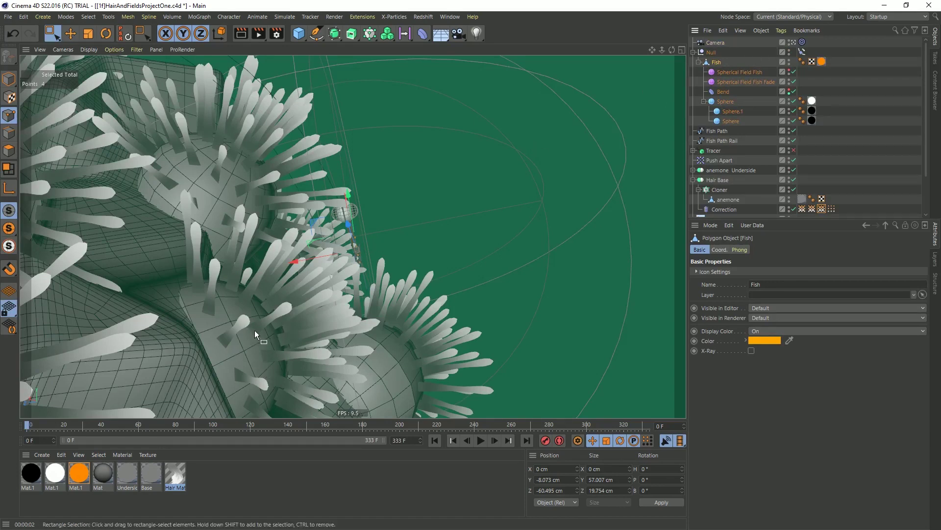
alt+right_drag(255, 330, 213, 336)
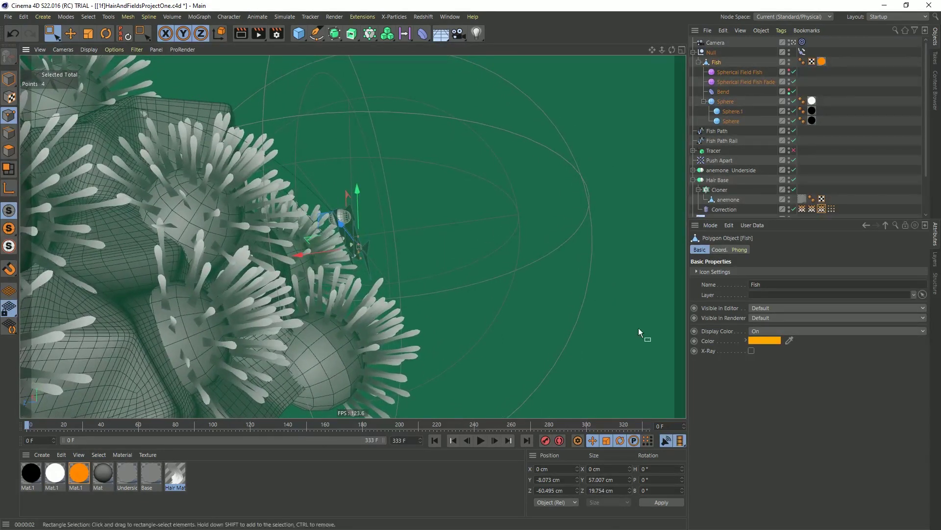
scroll(770, 179, down, 3)
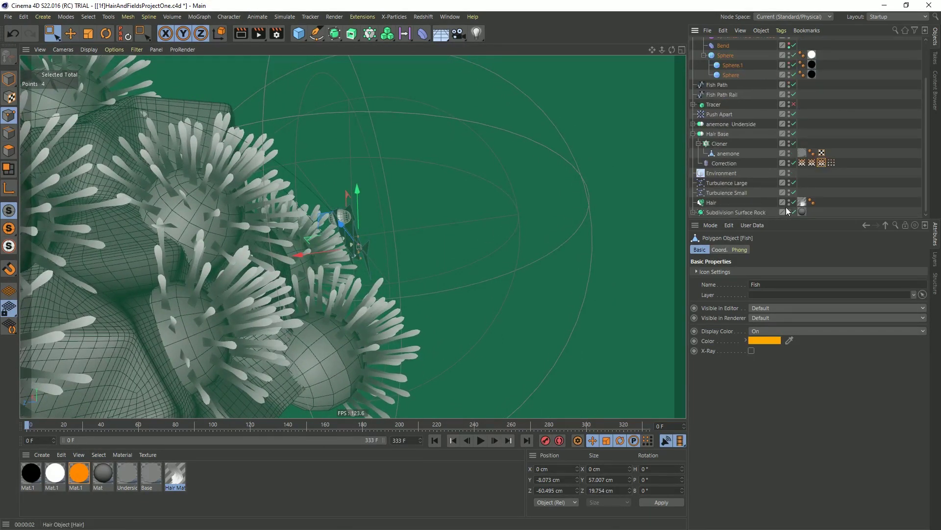
click(793, 202)
drag(55, 426, 272, 437)
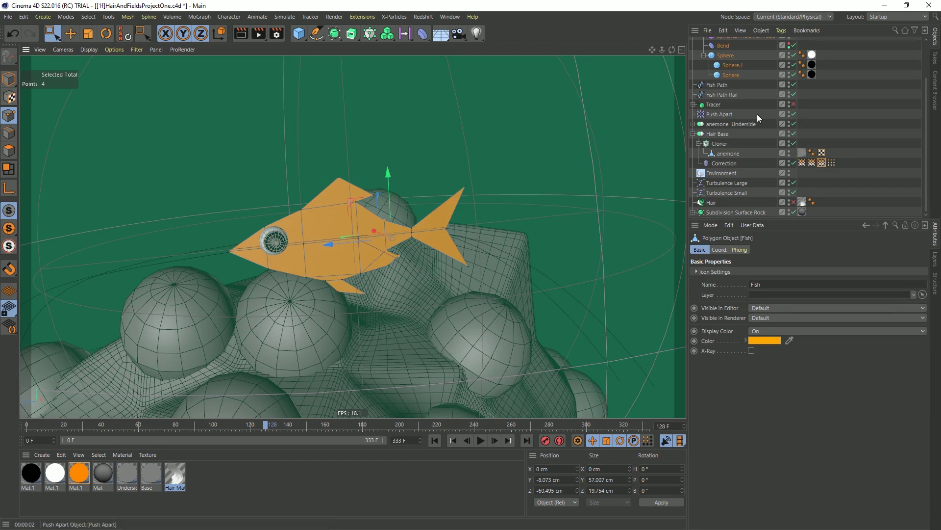
Create a null as a child of Fish and reset its position, scale and rotation
scroll(744, 164, up, 3)
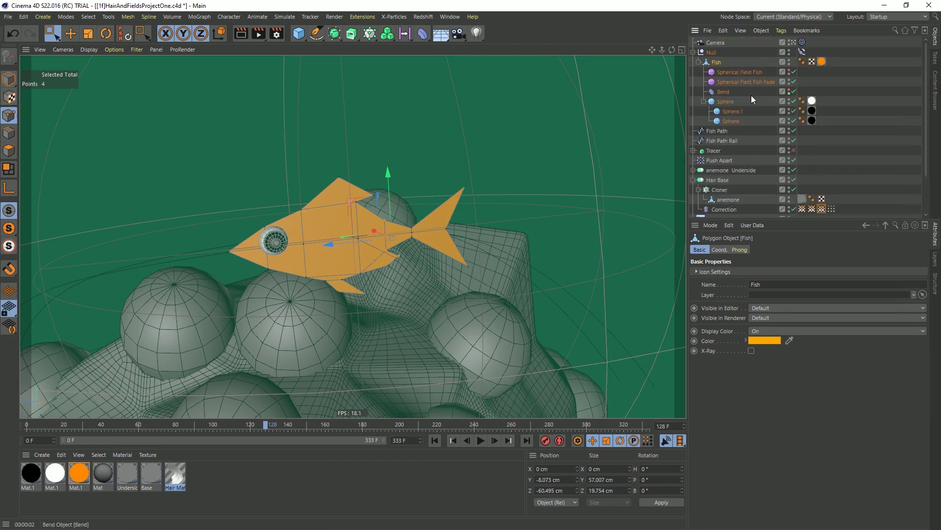
click(43, 17)
click(58, 35)
drag(729, 44, 721, 72)
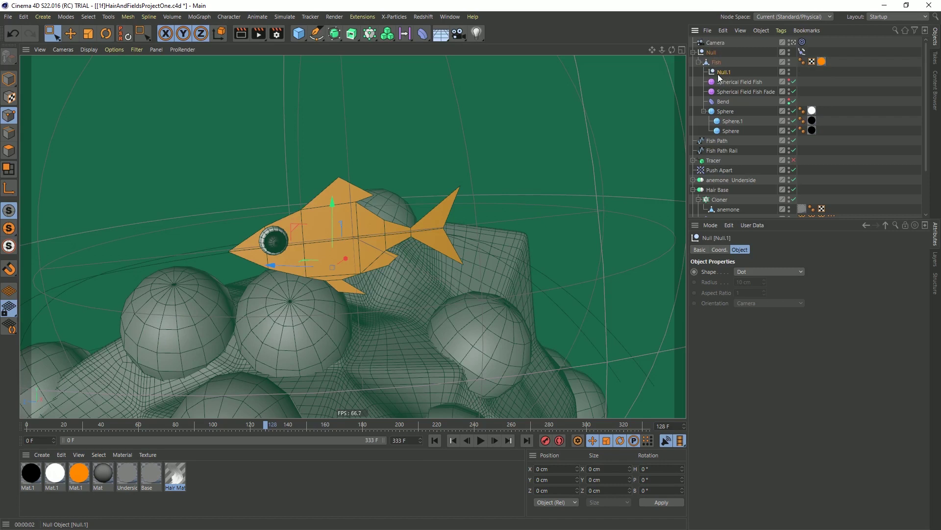
click(124, 38)
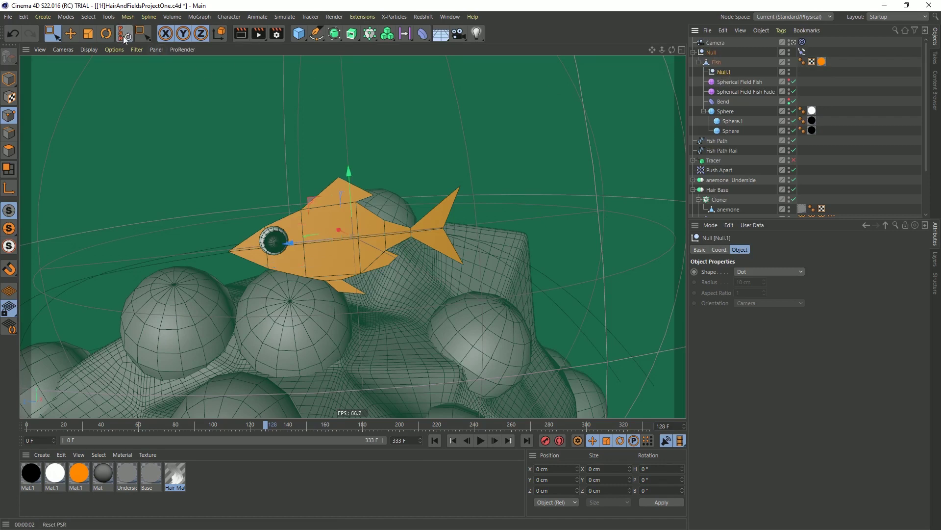
Assign the new null under Fish as the camera tag's Target Object and rename the null Target
click(802, 42)
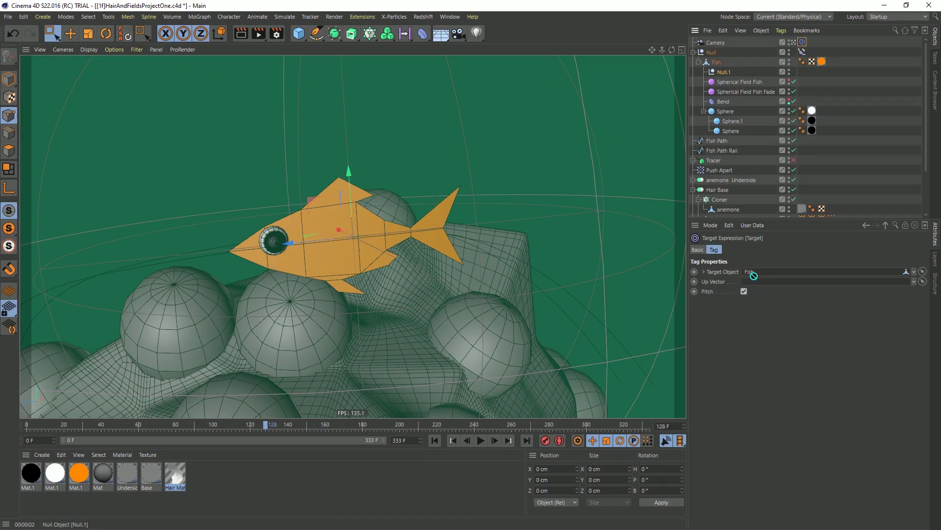
double_click(724, 72)
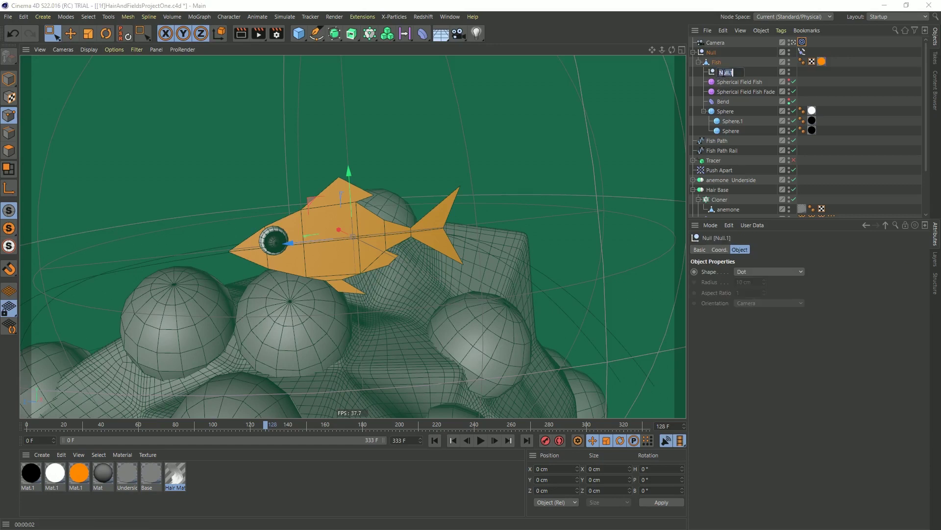
key(Return)
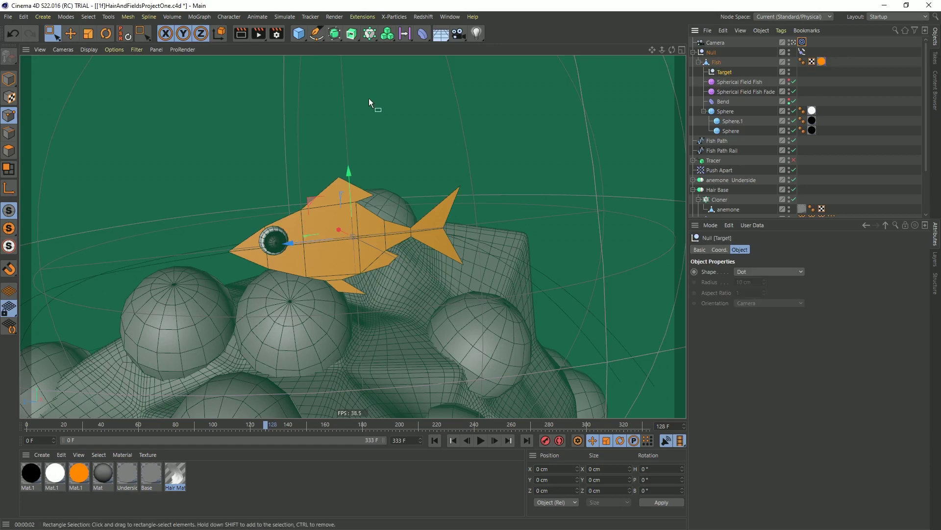
Move the Target null down along Y to below the fish and return the timeline to frame 0
drag(348, 174, 349, 178)
drag(352, 203, 349, 242)
drag(269, 425, 24, 405)
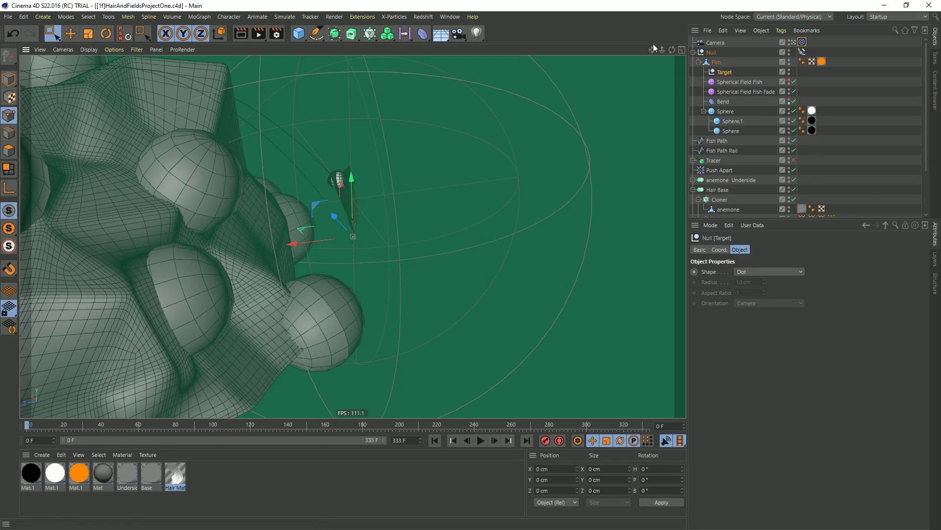
Copy the Fish object with its child objects from the anemone scene into a new empty project
click(716, 63)
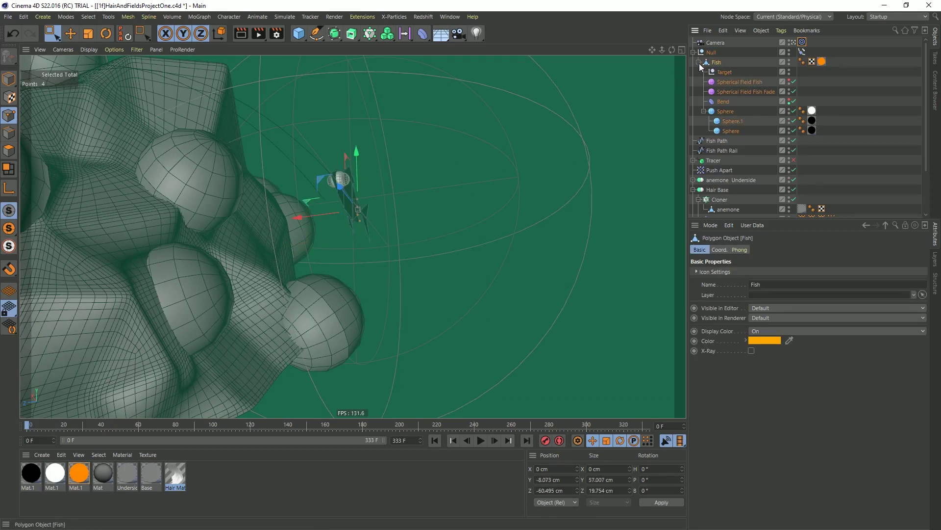
click(698, 63)
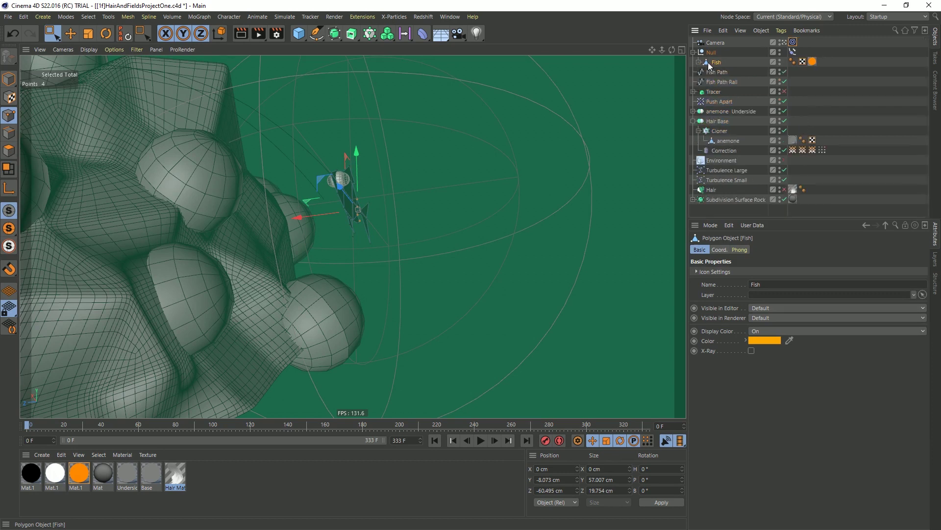
click(9, 79)
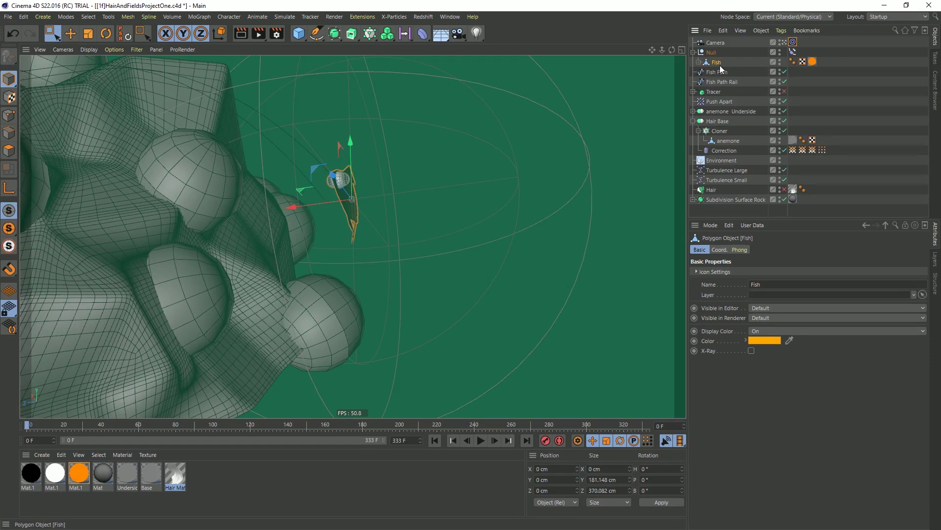
key(ctrl+n)
key(ctrl+v)
key(s)
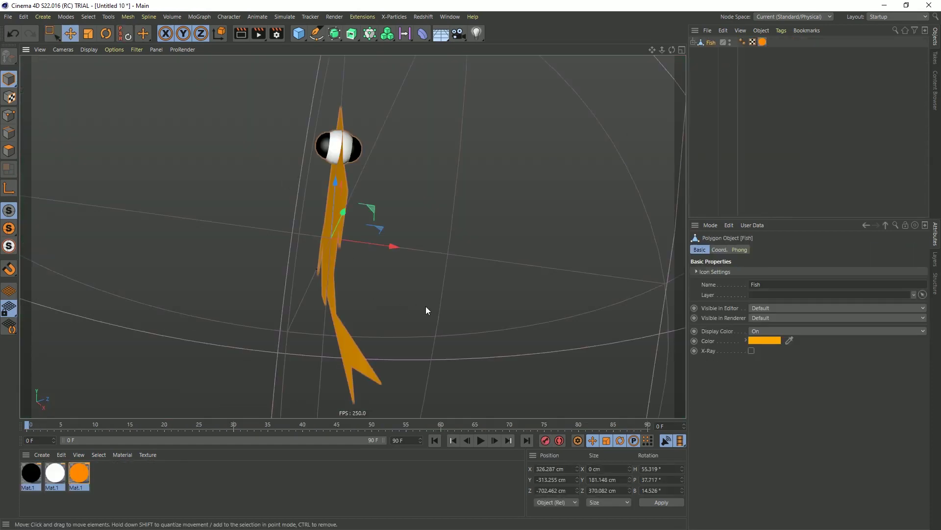
Reset the fish's position, scale and rotation to zero and frame it from the side
click(128, 35)
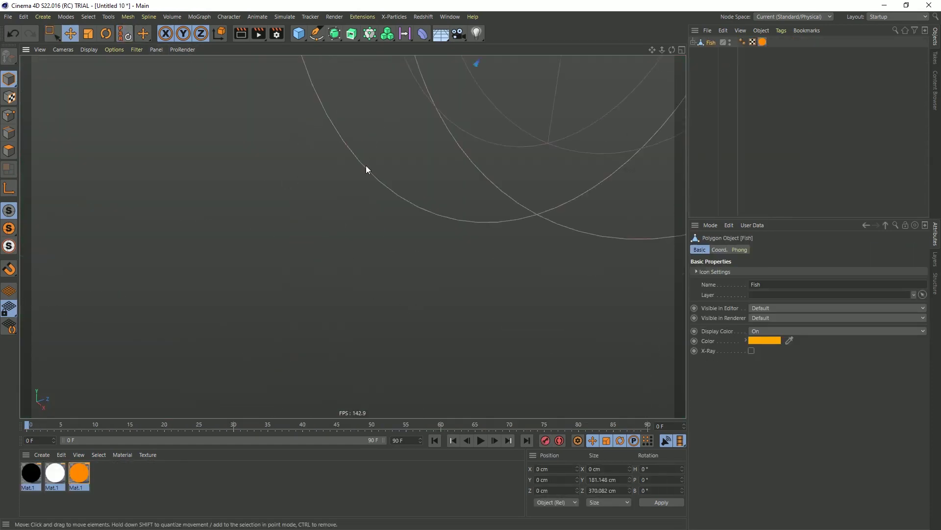
key(s)
scroll(395, 225, down, 3)
alt+middle_drag(396, 225, 351, 227)
scroll(282, 239, up, 3)
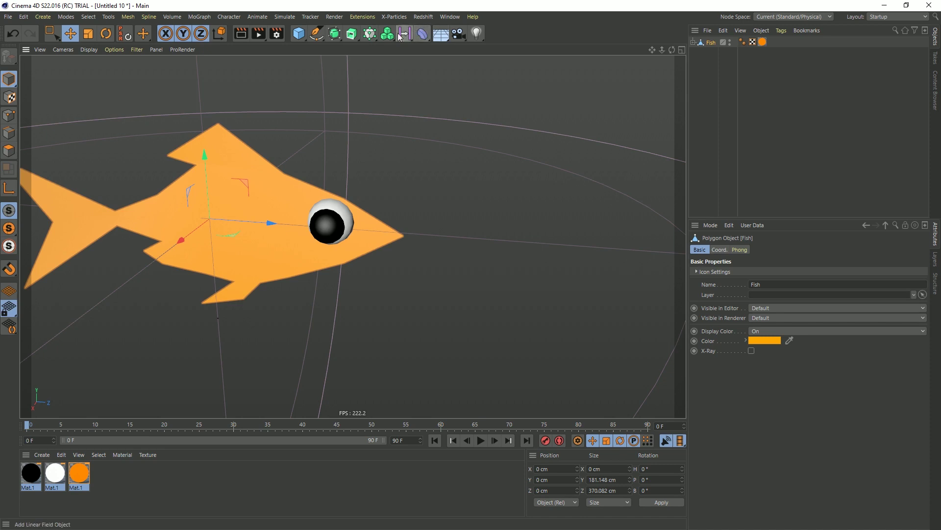
Add a particle Emitter and set its X-Size and Y-Size to 0 cm
click(283, 18)
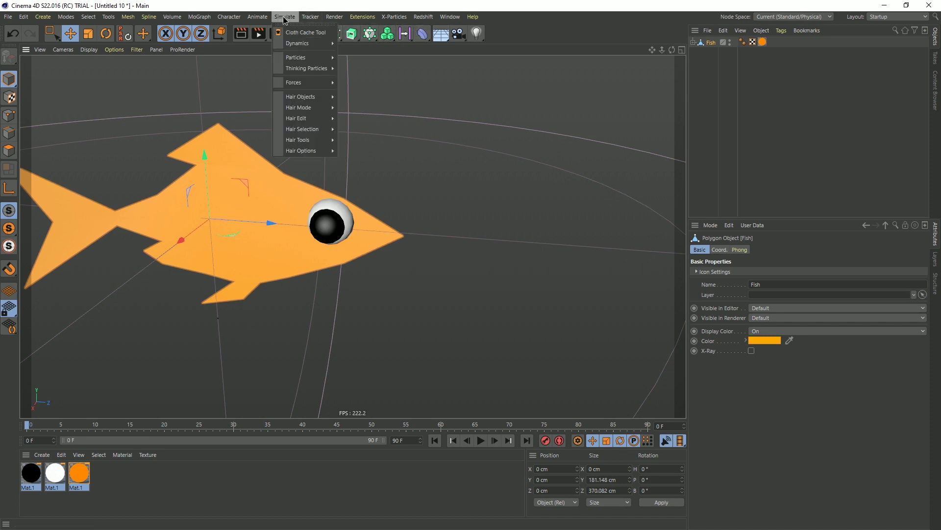
mouse_move(296, 57)
click(375, 63)
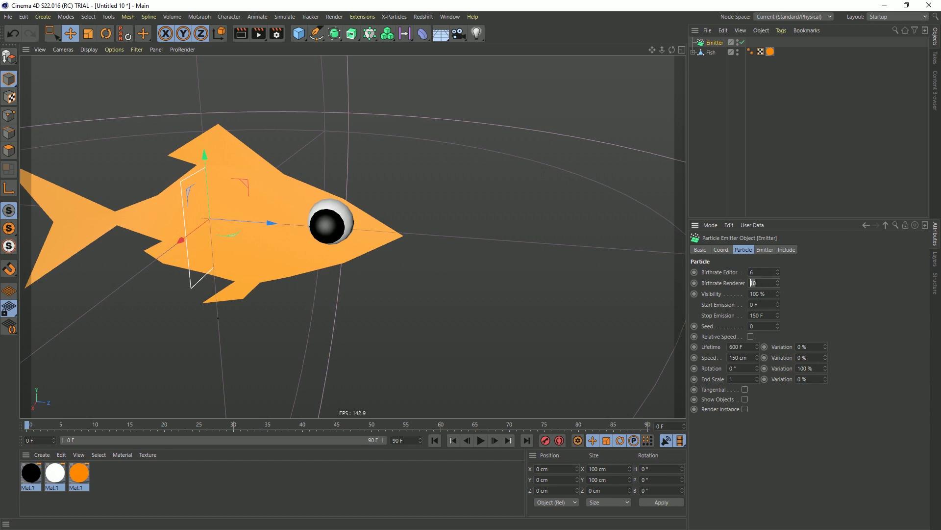
click(766, 251)
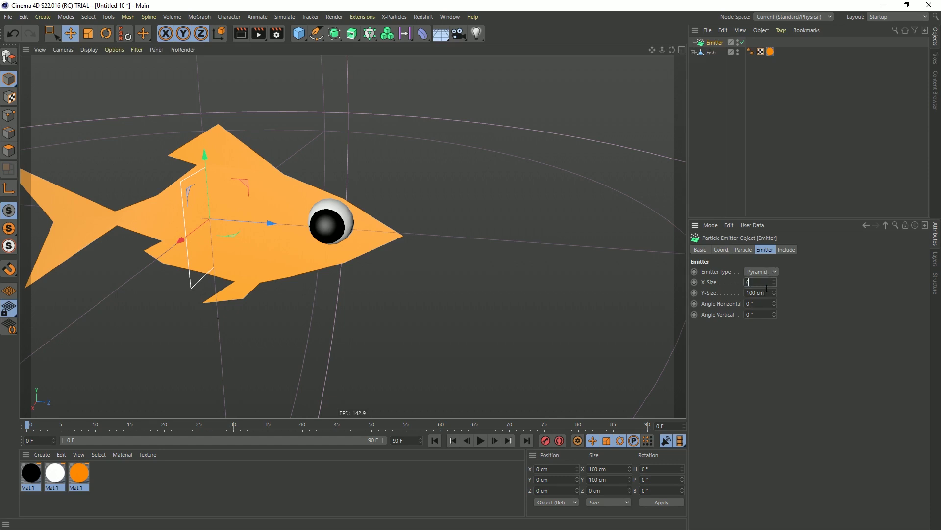
text(0)
key(Return)
Move the emitter to the tip of the fish's mouth, about 184 cm along Z, and preview the particle emission
drag(267, 223, 457, 252)
drag(405, 196, 405, 195)
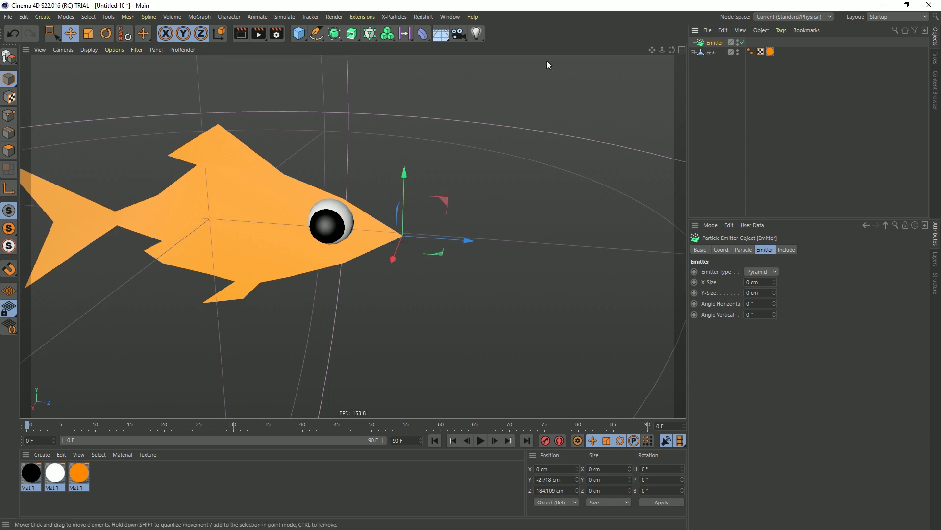
click(481, 440)
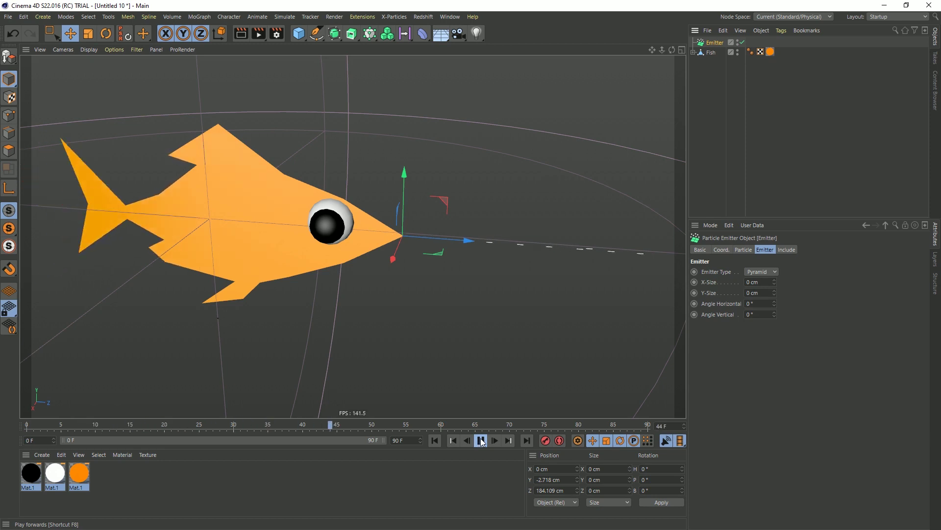
click(481, 440)
Rotate the emitter to a 90° pitch so the particles shoot upward, and play back the emission
key(r)
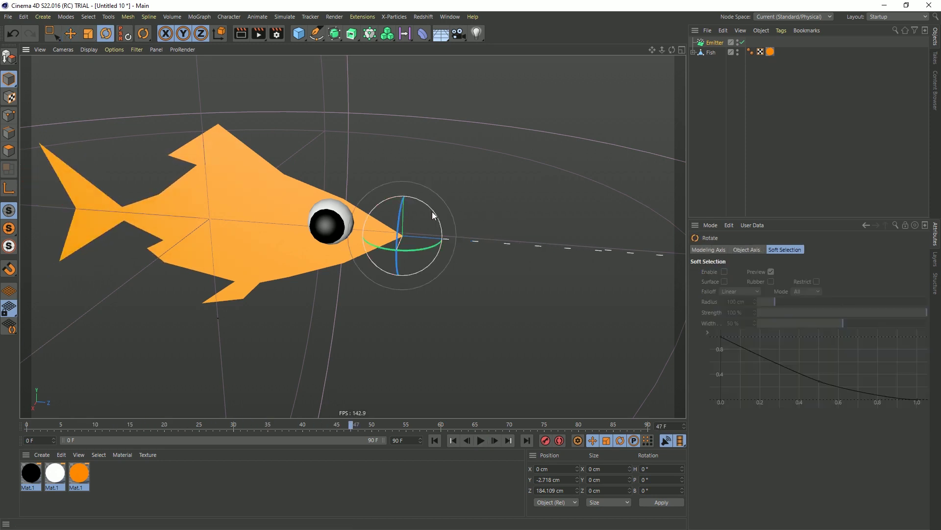
drag(432, 211, 375, 205)
click(715, 42)
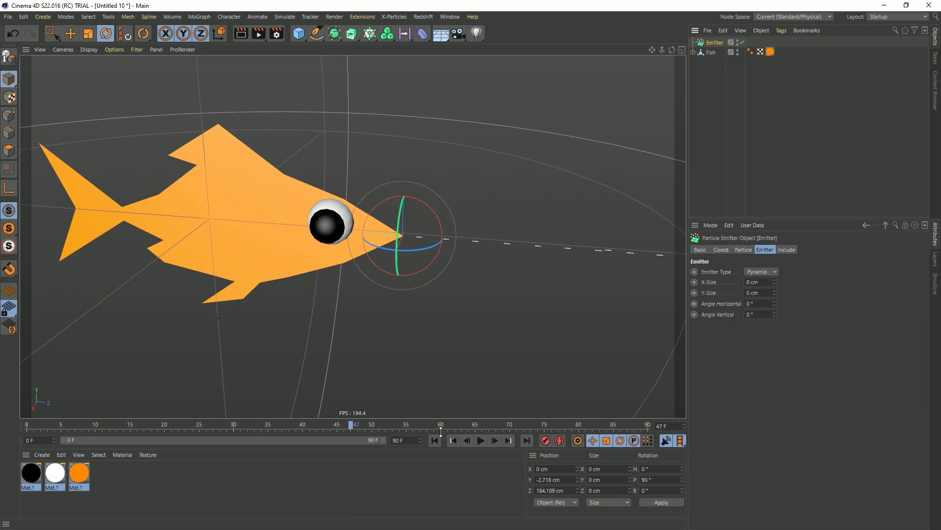
click(481, 440)
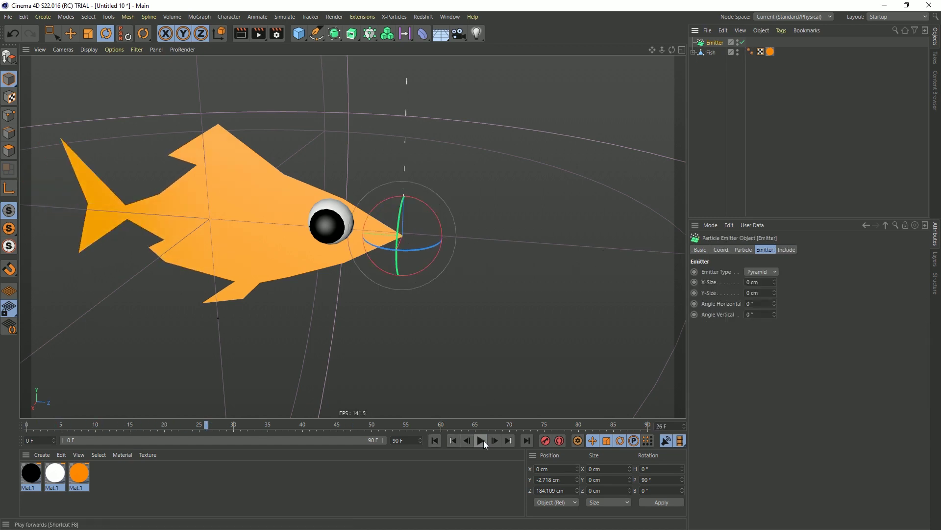
click(484, 440)
scroll(360, 154, down, 3)
alt+drag(360, 154, 352, 214)
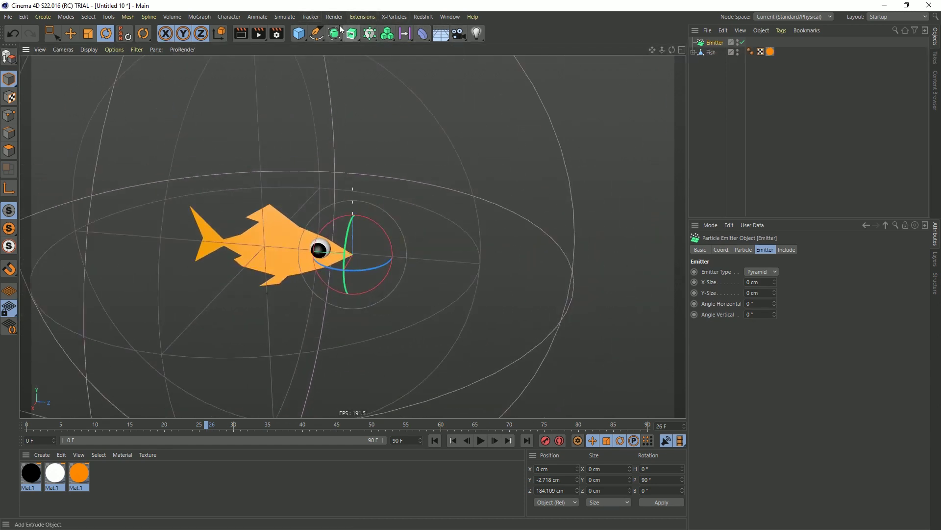
Add a Wind force rotated to a 90° pitch to blow upward, and play back its effect on the particles
click(284, 17)
mouse_move(319, 82)
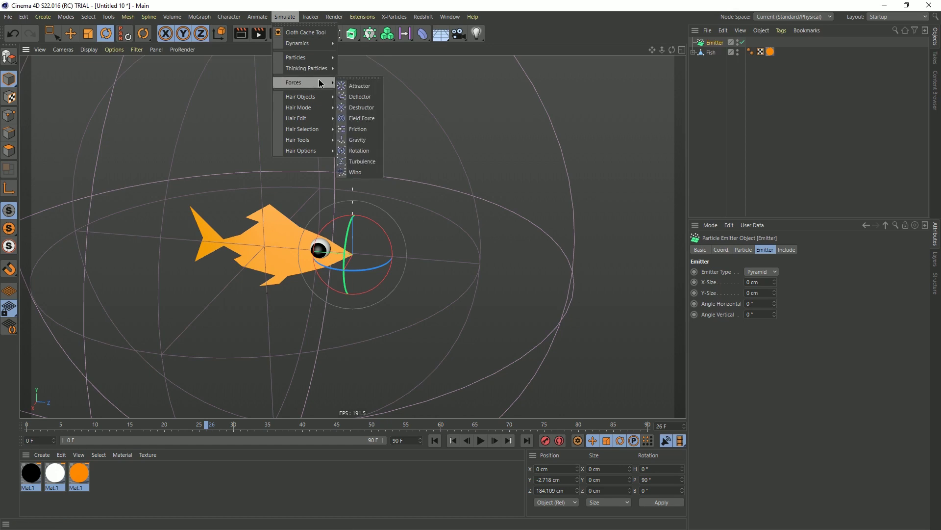
click(362, 172)
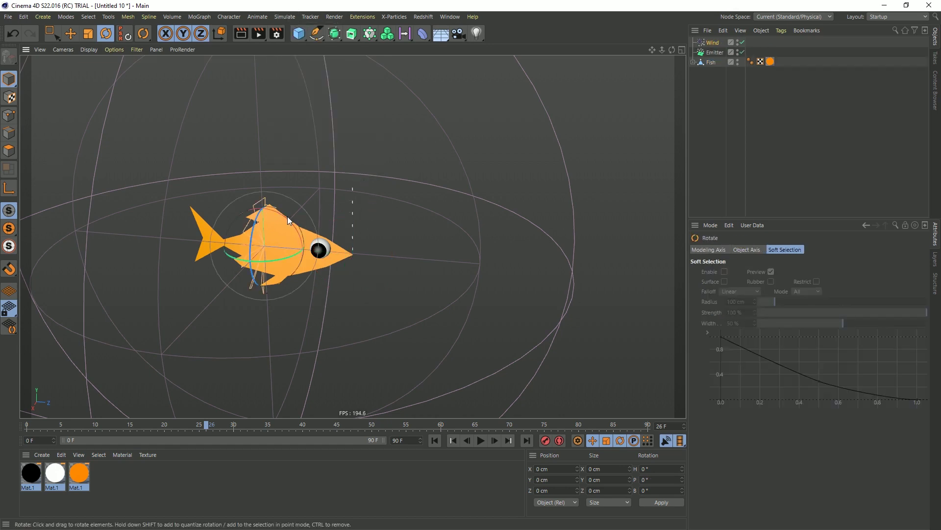
drag(286, 217, 225, 219)
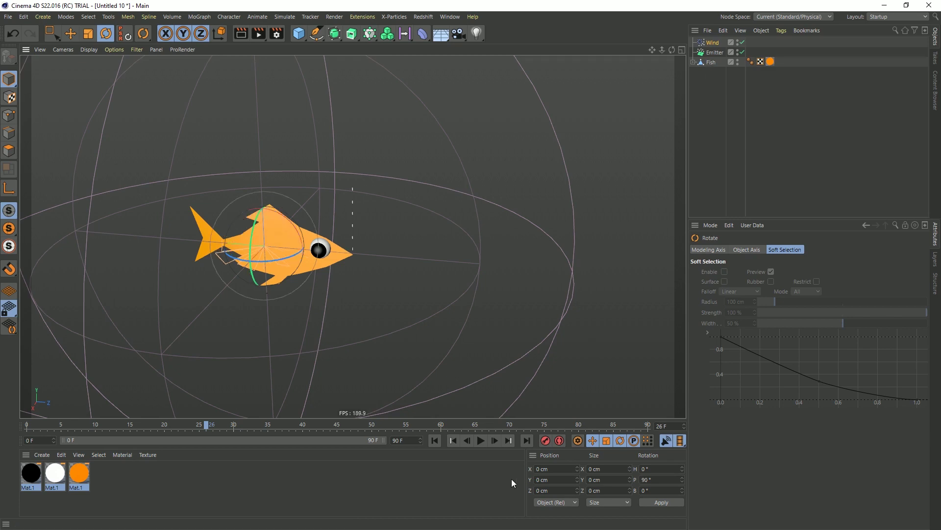
click(481, 440)
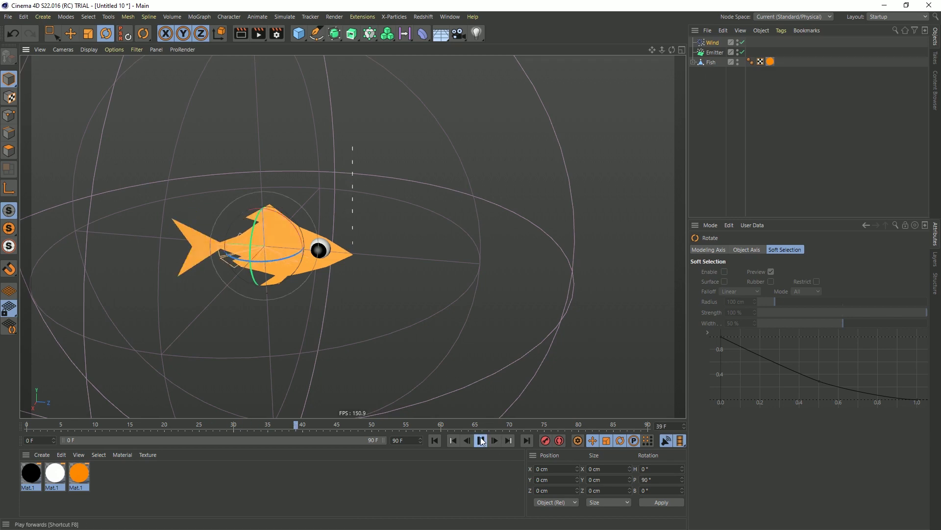
click(436, 441)
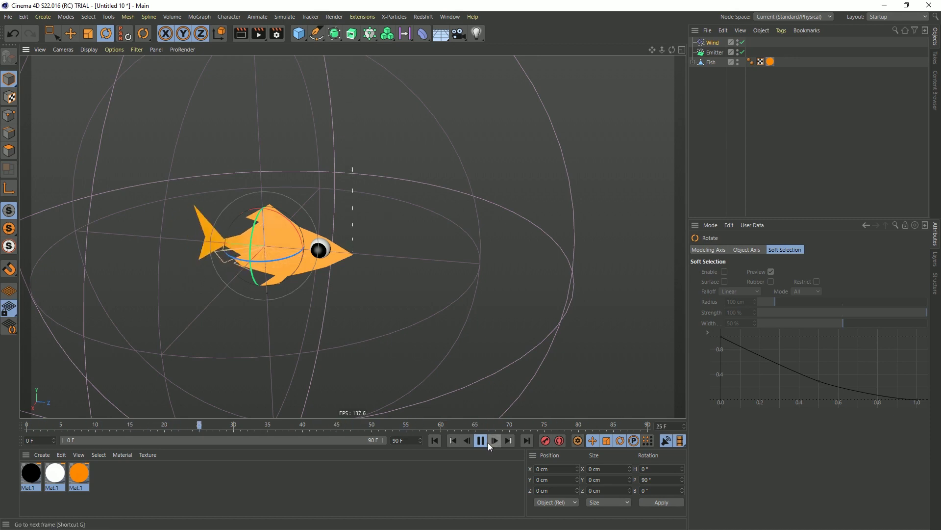
click(487, 443)
Rename the Wind object as Bubbles
double_click(725, 43)
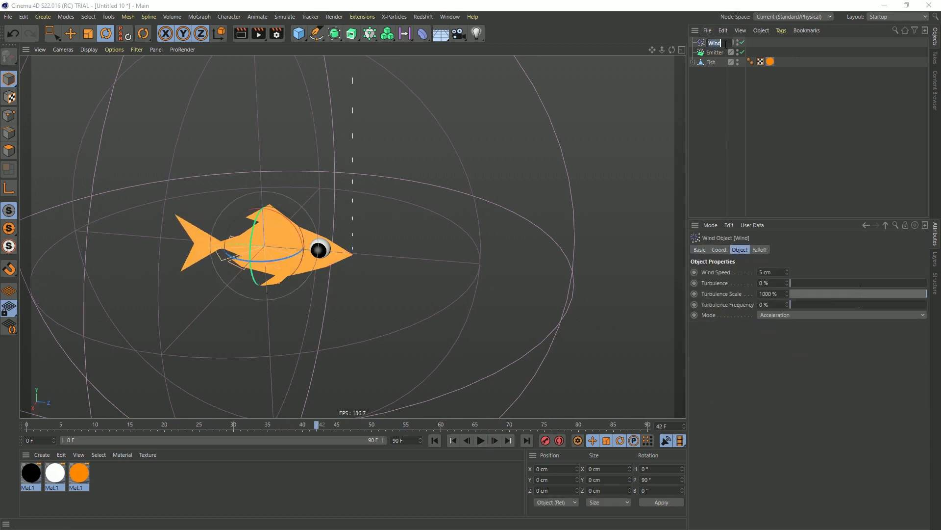
text(Bubbles)
key(Return)
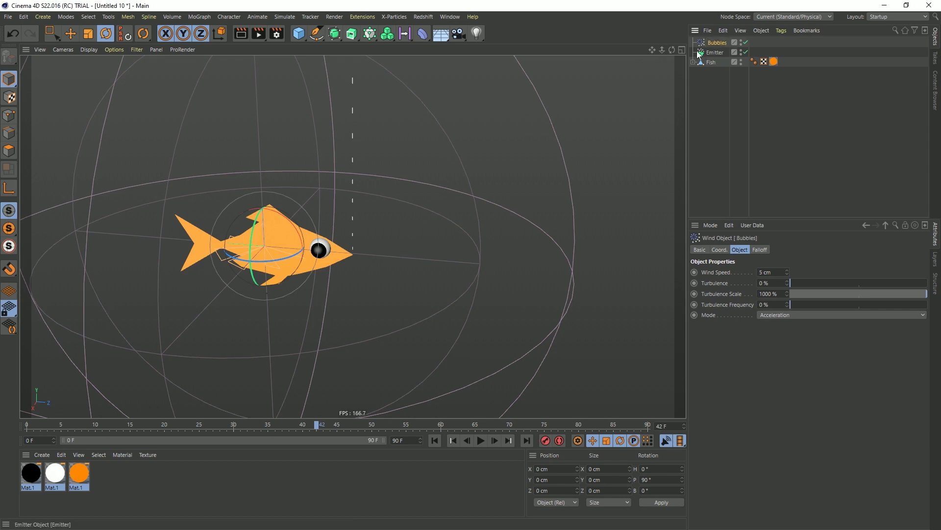
Add a sphere for the bubbles and scale it down to about 47 cm in diameter
click(715, 52)
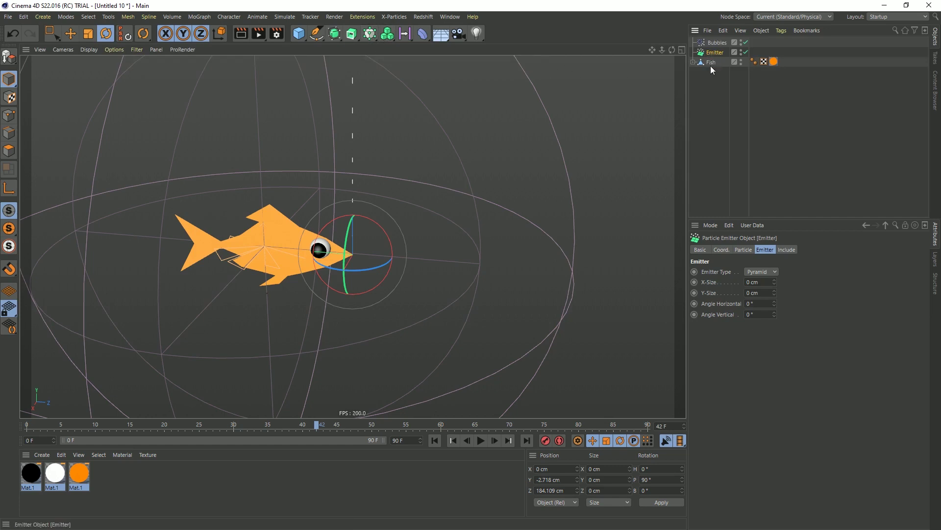
click(299, 32)
click(483, 66)
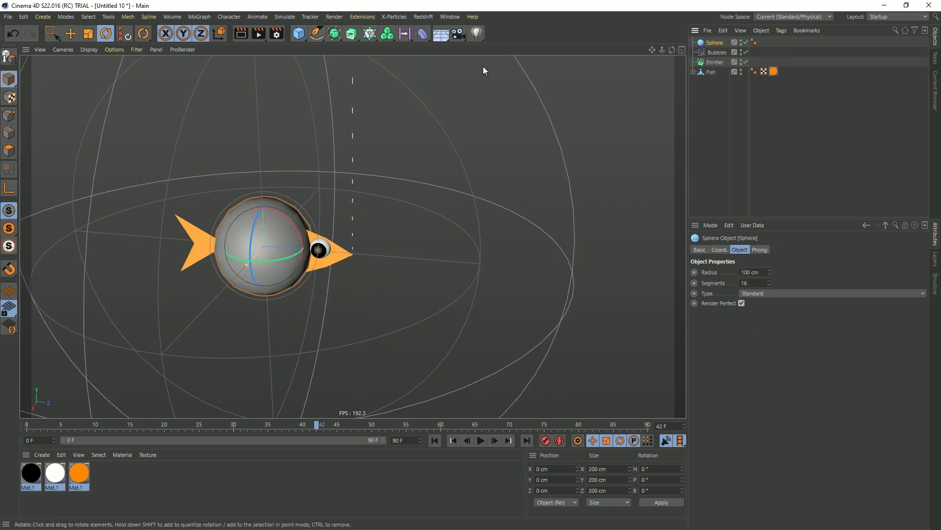
key(t)
drag(396, 257, 71, 470)
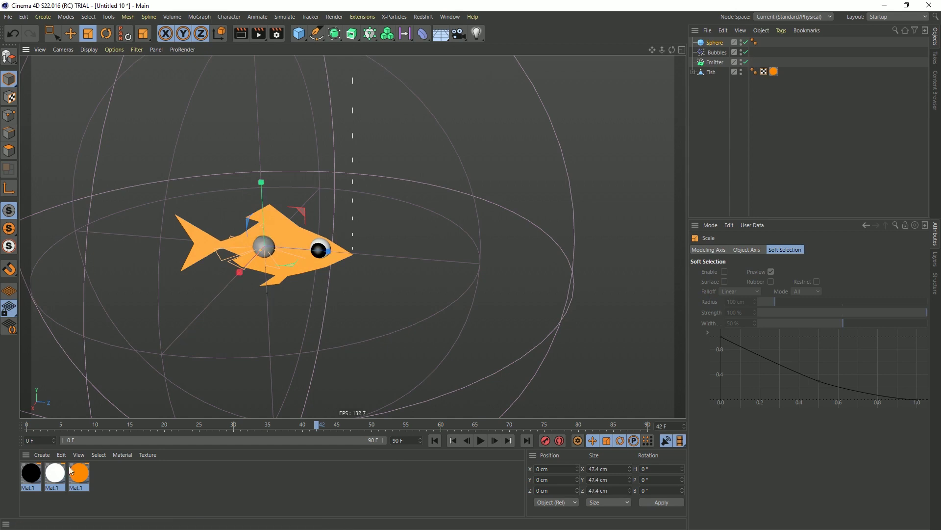
Create a white material with only the Luminance channel enabled and apply it to the new sphere
double_click(105, 480)
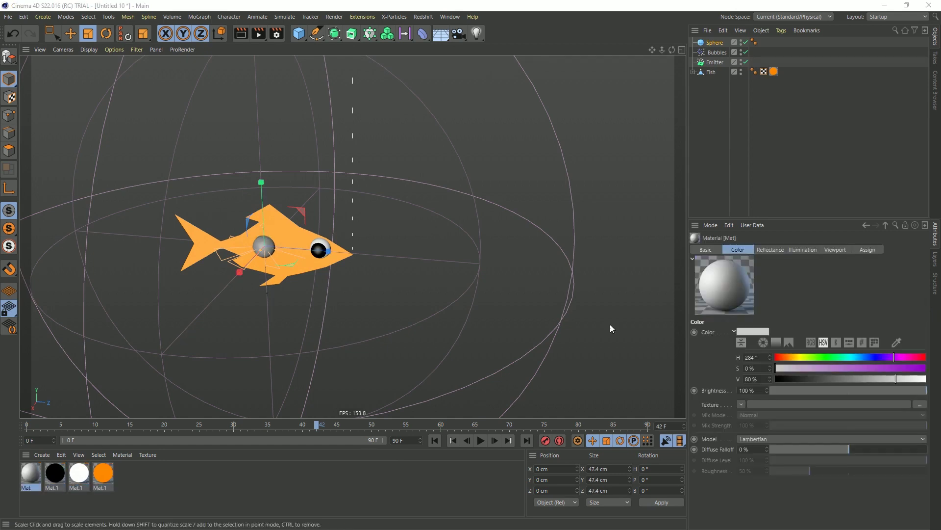
double_click(31, 473)
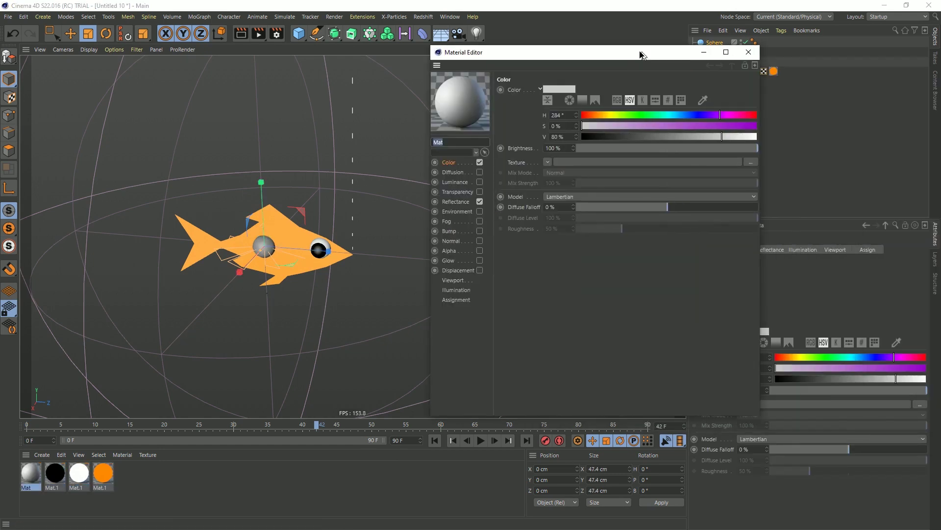
click(470, 179)
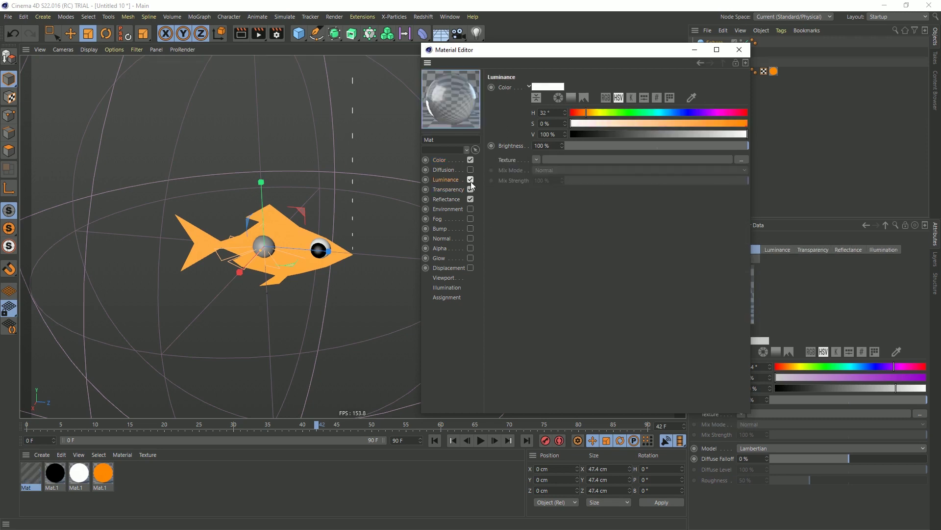
click(470, 160)
click(470, 199)
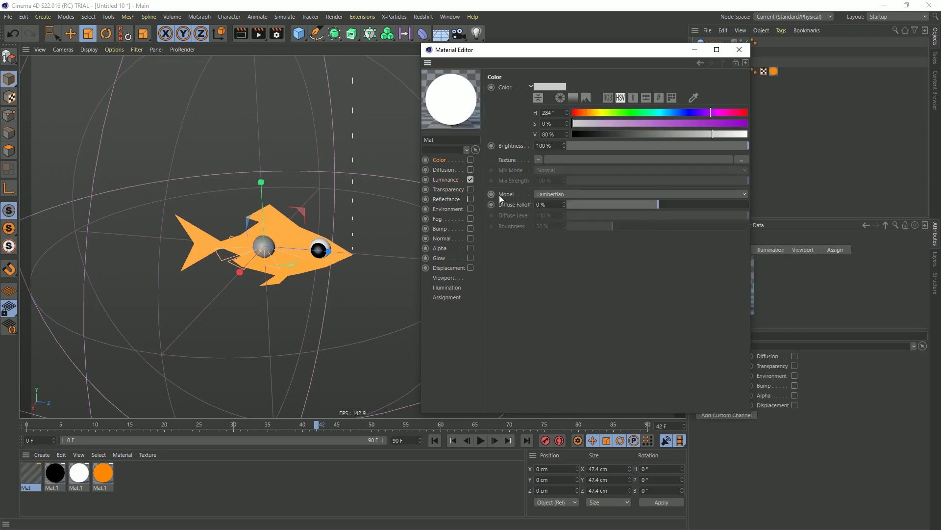
click(452, 180)
click(740, 50)
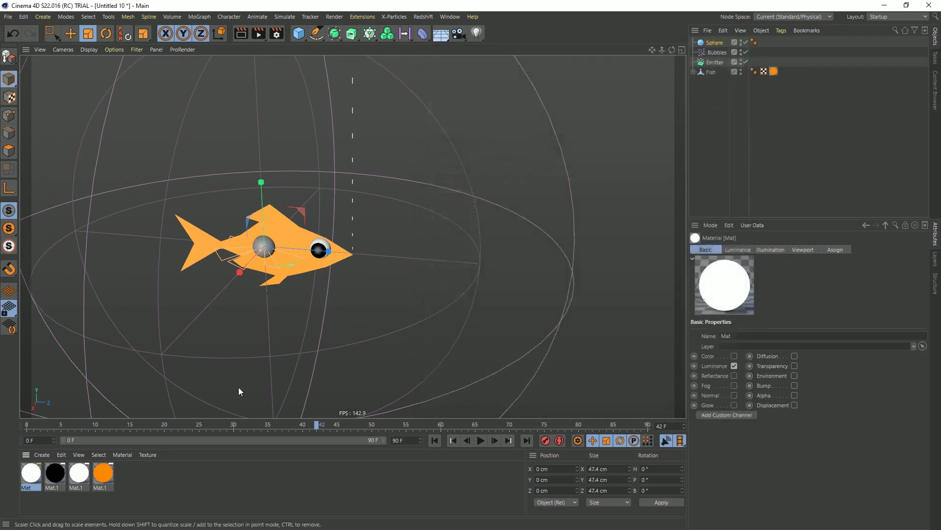
drag(714, 52, 715, 43)
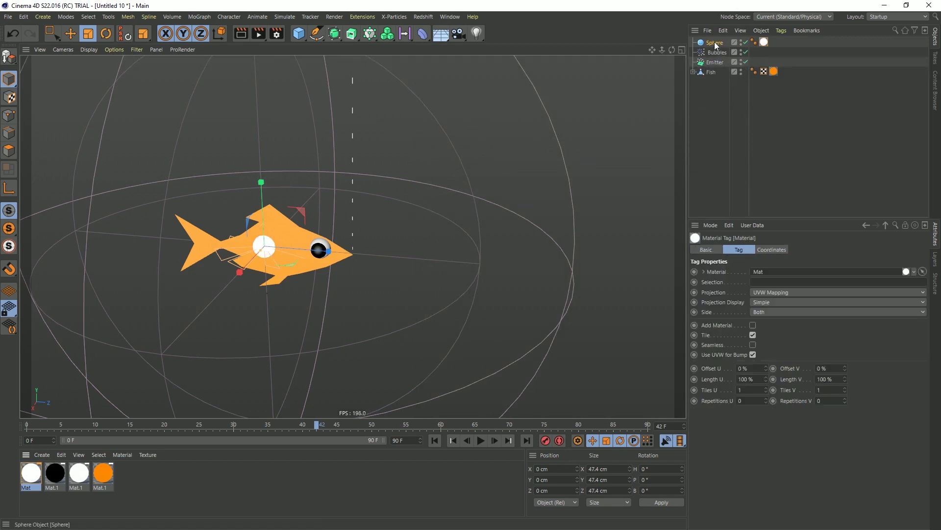
Add a Cloner with the white sphere as its child and set its mode to Object
click(716, 44)
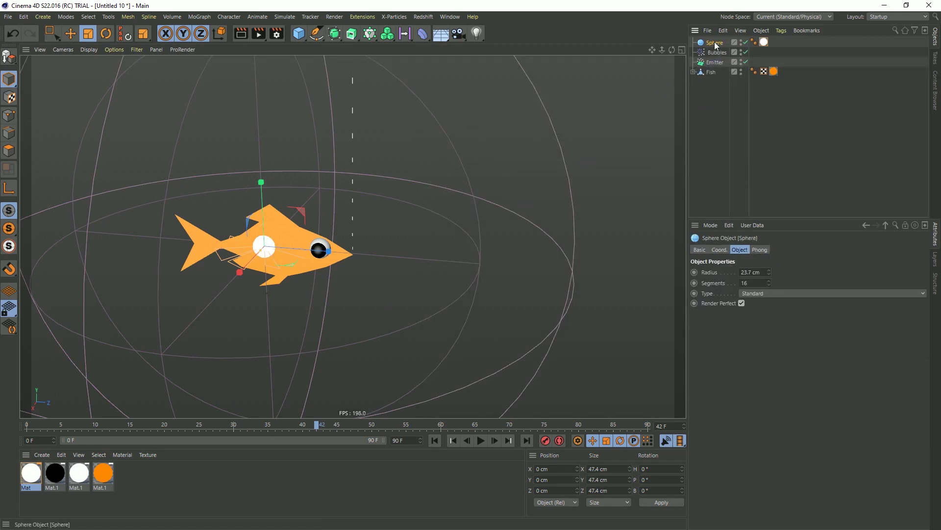
click(387, 34)
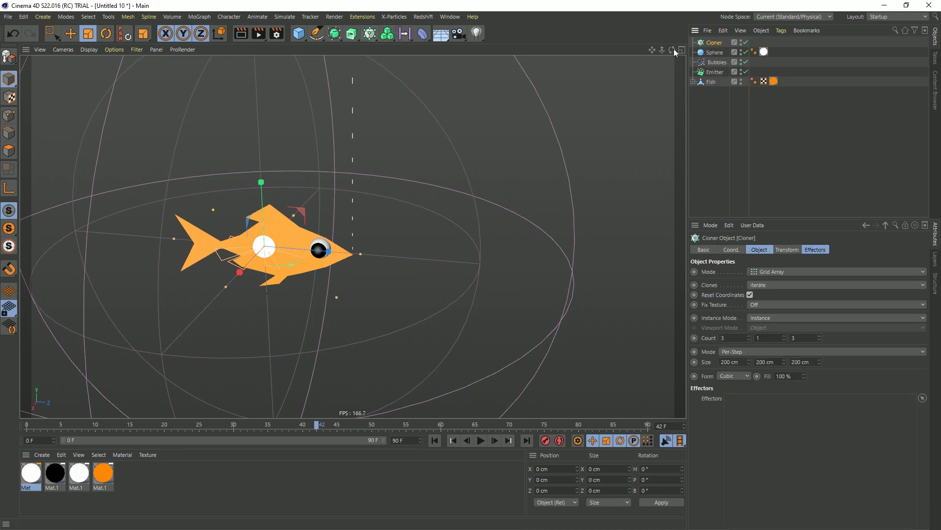
drag(717, 45, 716, 43)
click(714, 43)
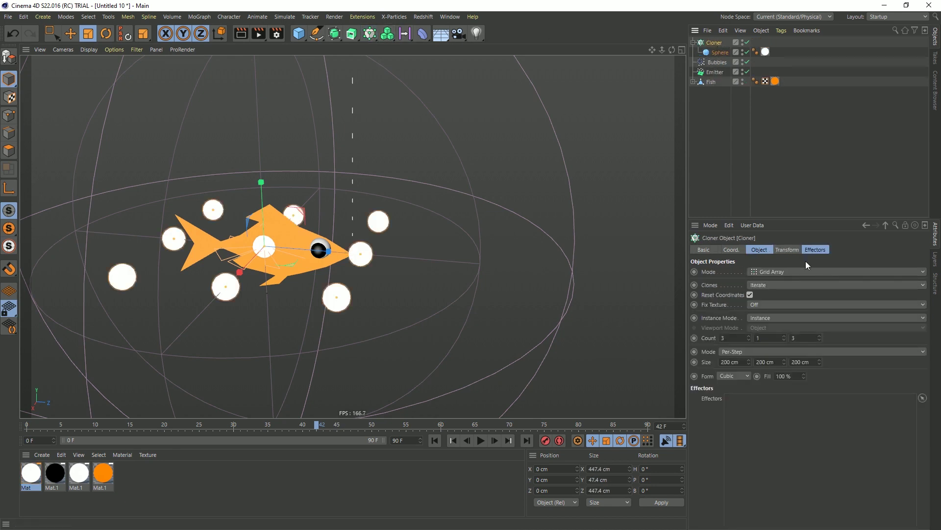
click(773, 272)
click(775, 283)
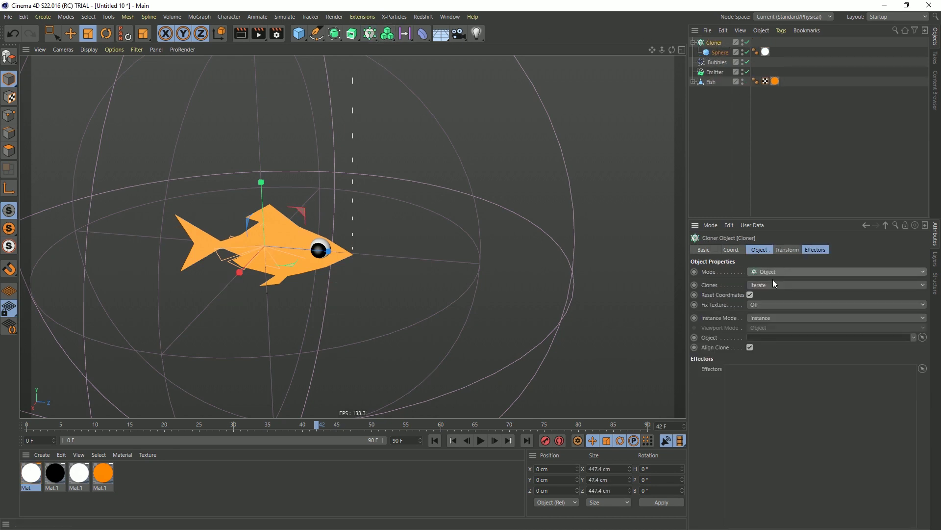
Assign the Emitter as the Cloner's source object and rename it Emitter Bubbles
drag(715, 72, 758, 273)
drag(754, 342, 754, 341)
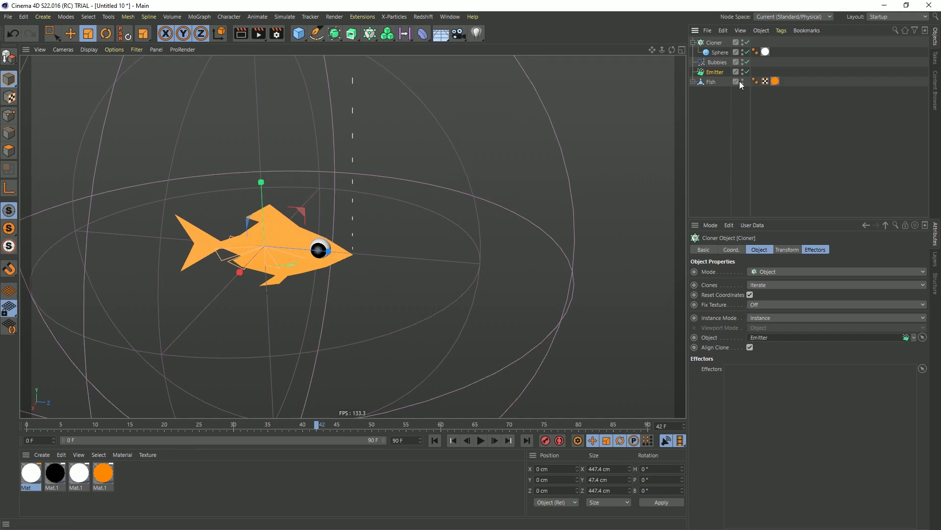
click(728, 72)
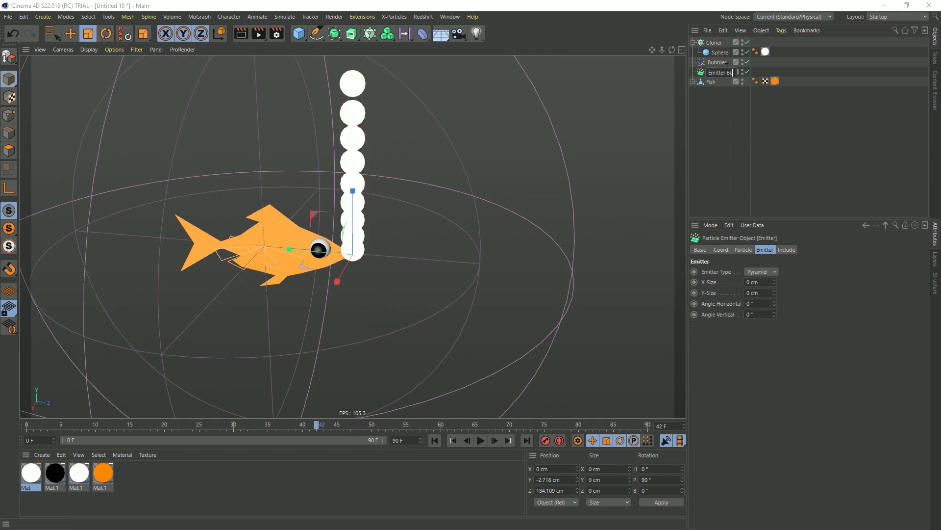
key(Return)
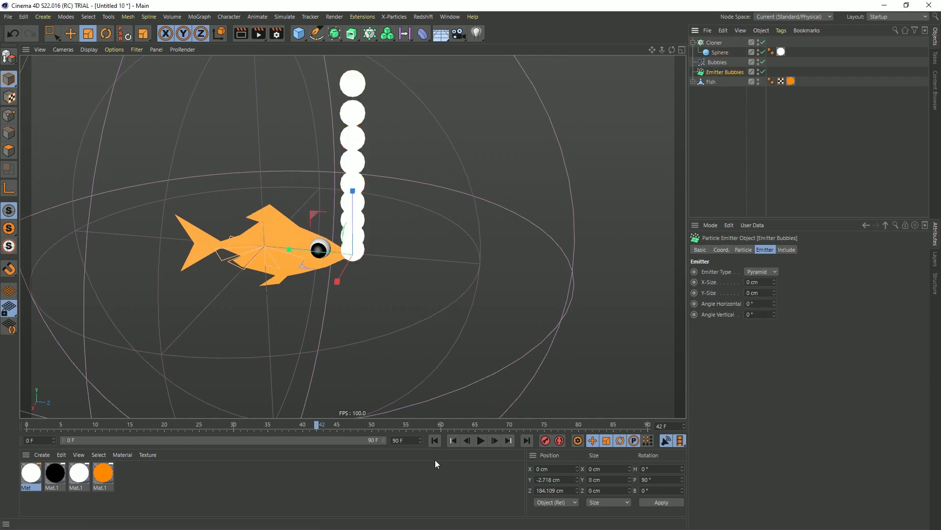
Play the animation from the start to check the cloned bubbles, and return to frame 0
click(434, 441)
click(480, 441)
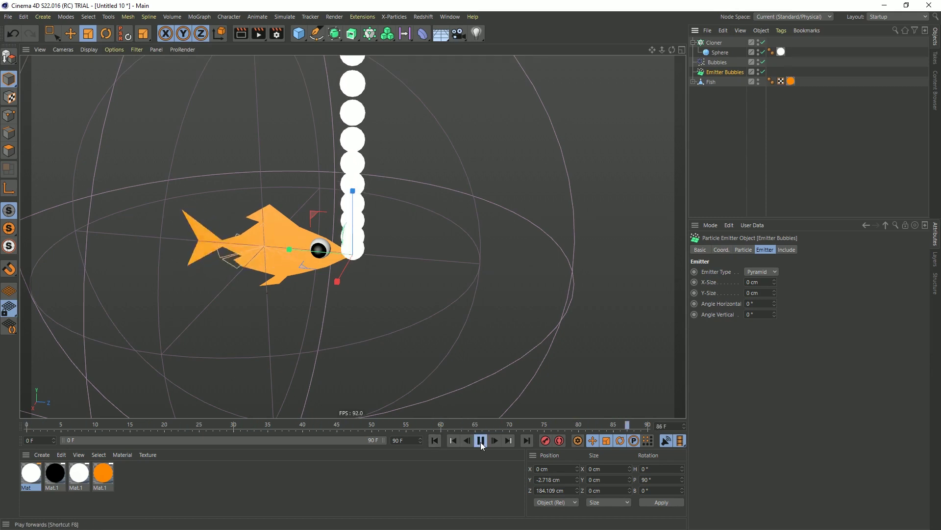
click(480, 440)
click(434, 440)
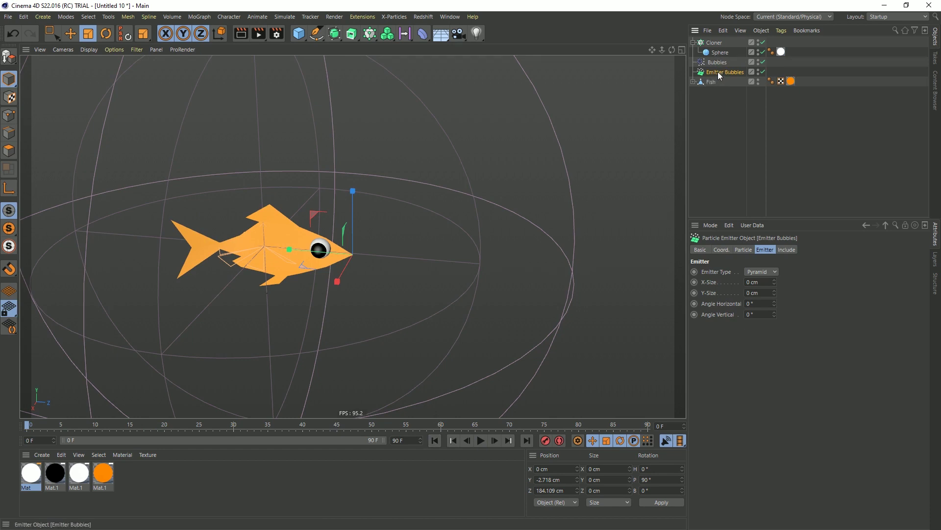
Make Emitter Bubbles a child of Fish and keyframe the Fish's position at frame 0
drag(716, 86, 716, 84)
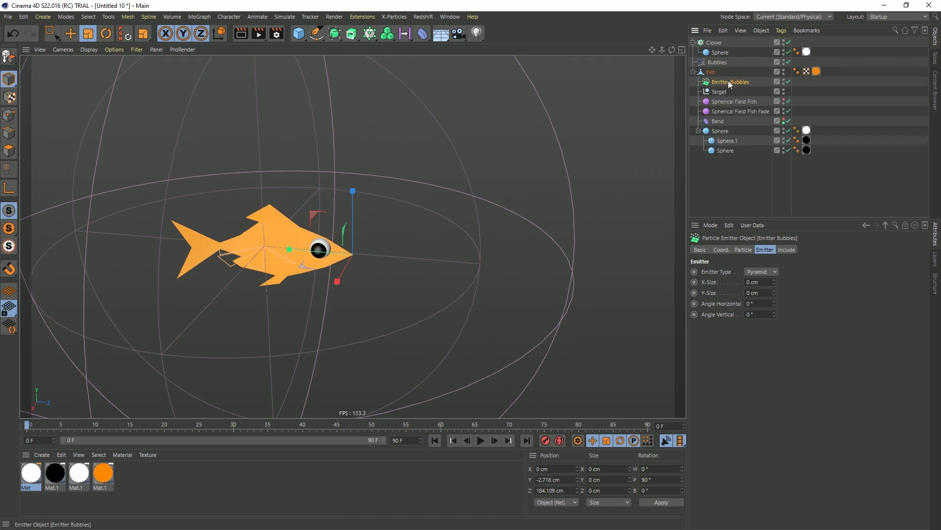
click(711, 72)
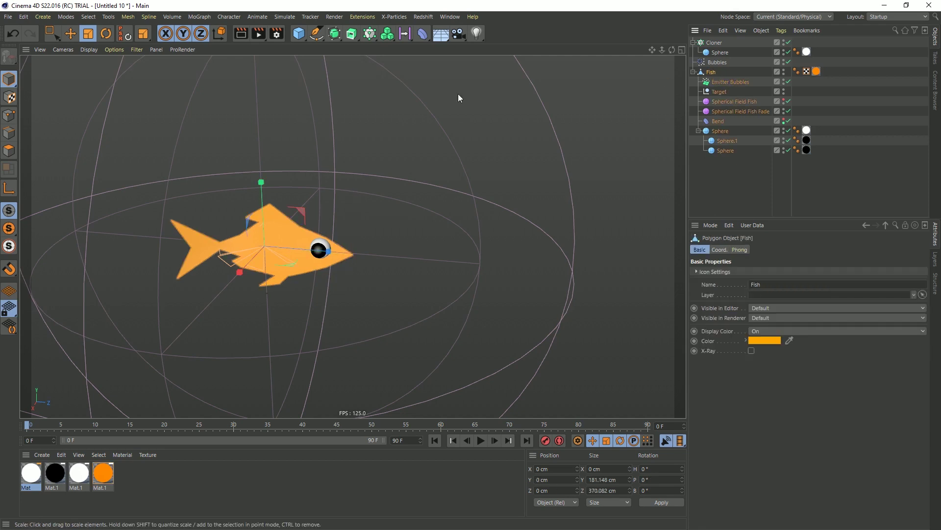
click(70, 33)
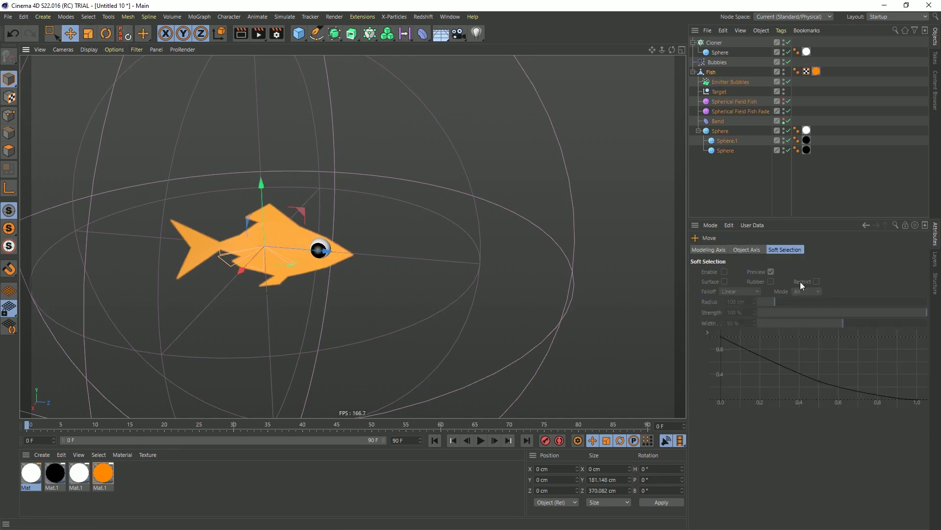
click(709, 73)
click(720, 249)
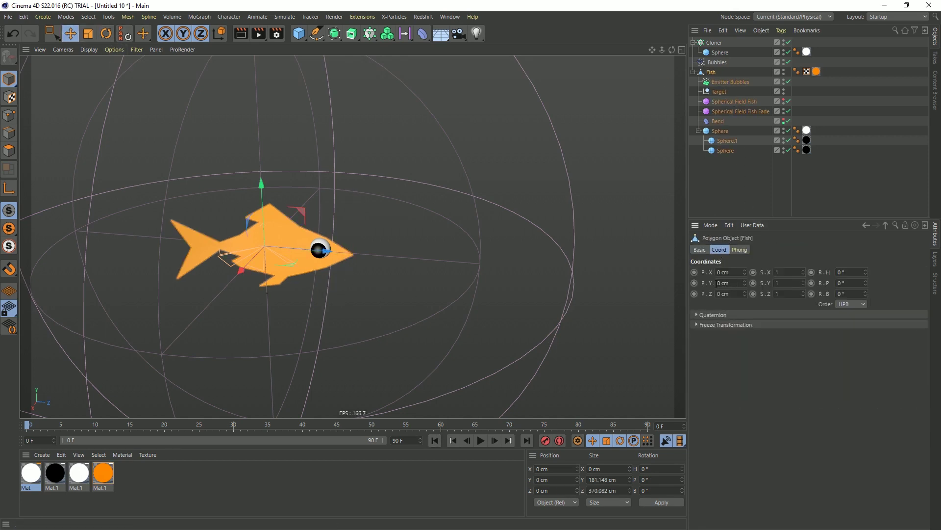
click(695, 283)
Move the Fish forward to about 930 cm in Z at frame 90, keyframe its position and preview the motion
drag(266, 428, 648, 425)
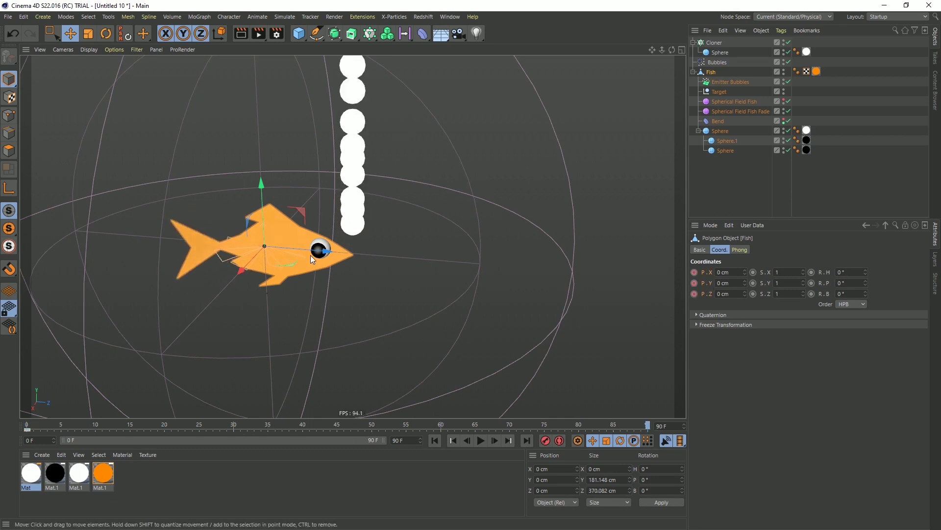
drag(319, 256, 728, 287)
alt+middle_drag(330, 257, 101, 240)
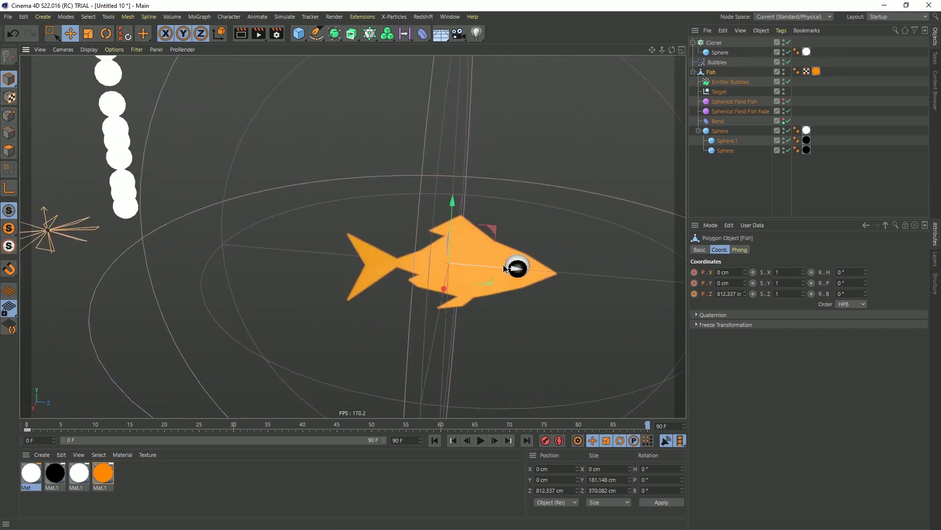
drag(504, 268, 756, 301)
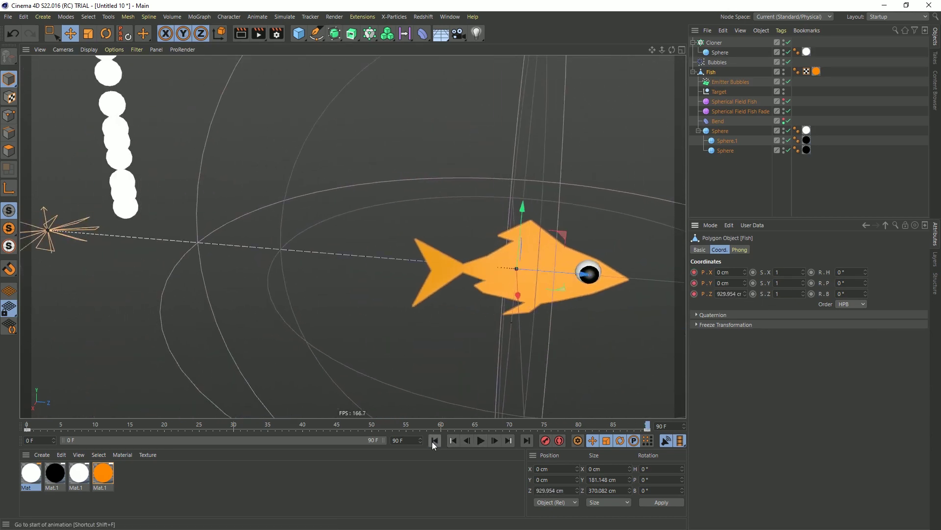
click(481, 441)
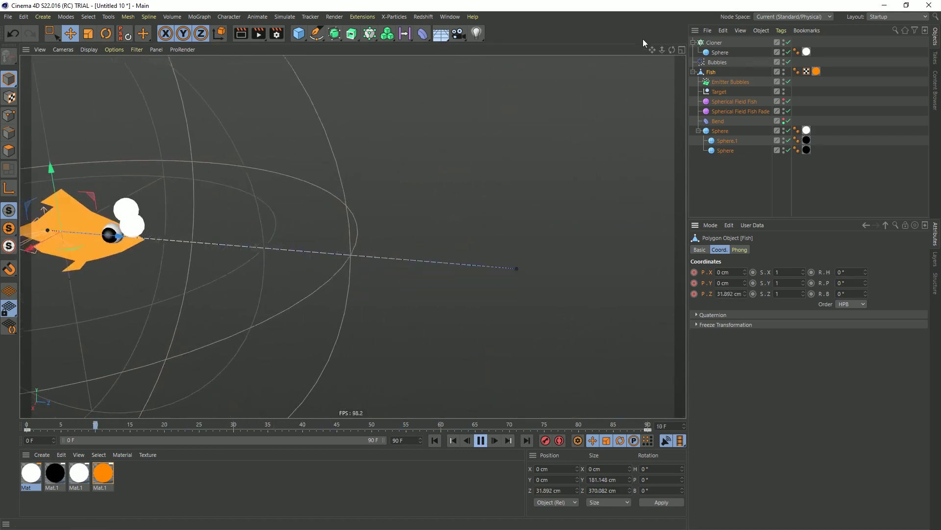
click(435, 440)
Add a Plain effector to the Cloner with position off and a uniform, absolute scale of -1
click(711, 43)
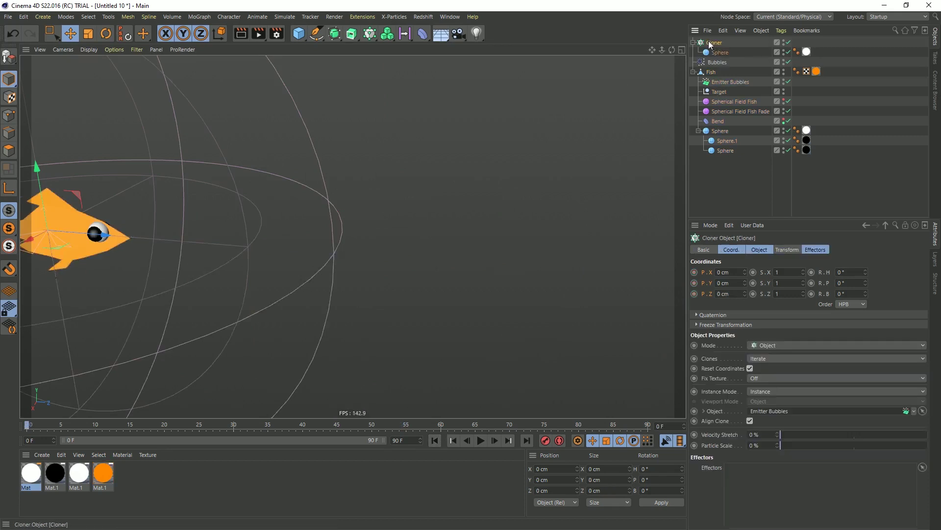
click(374, 36)
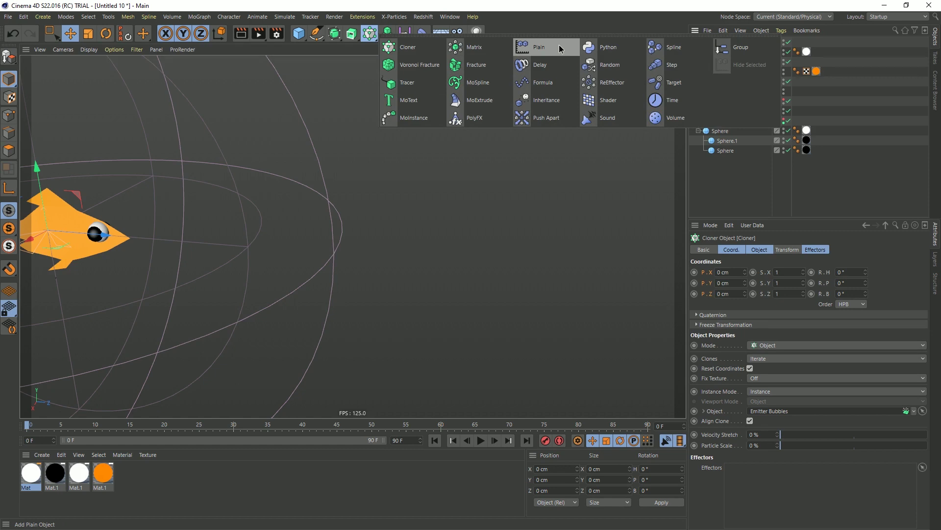
click(539, 48)
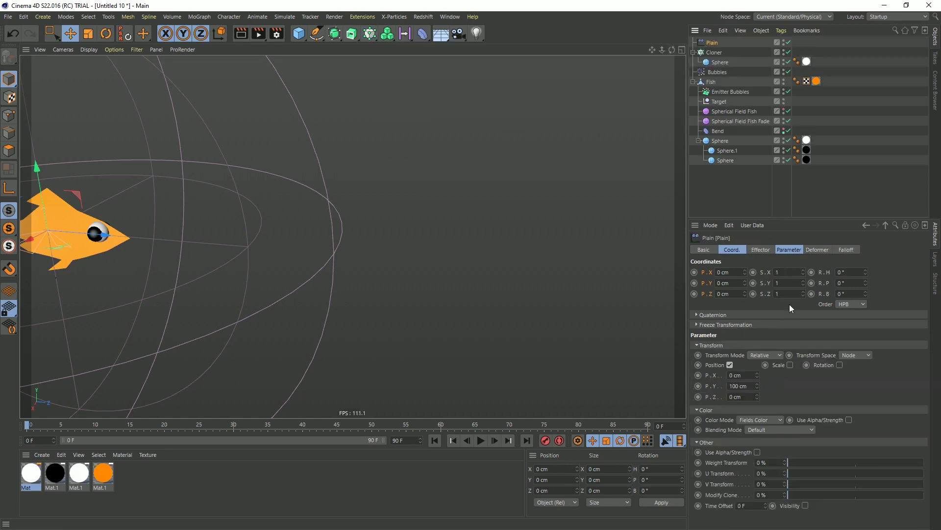
click(730, 365)
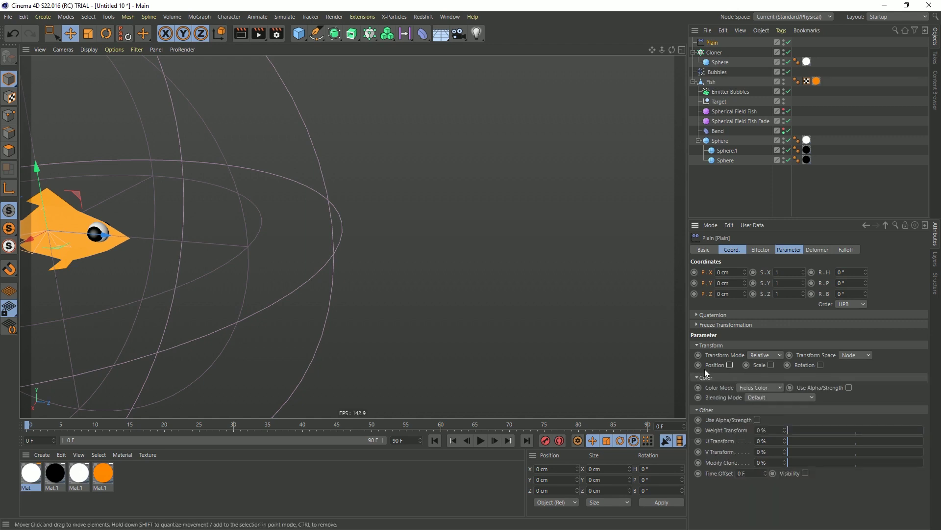
click(789, 365)
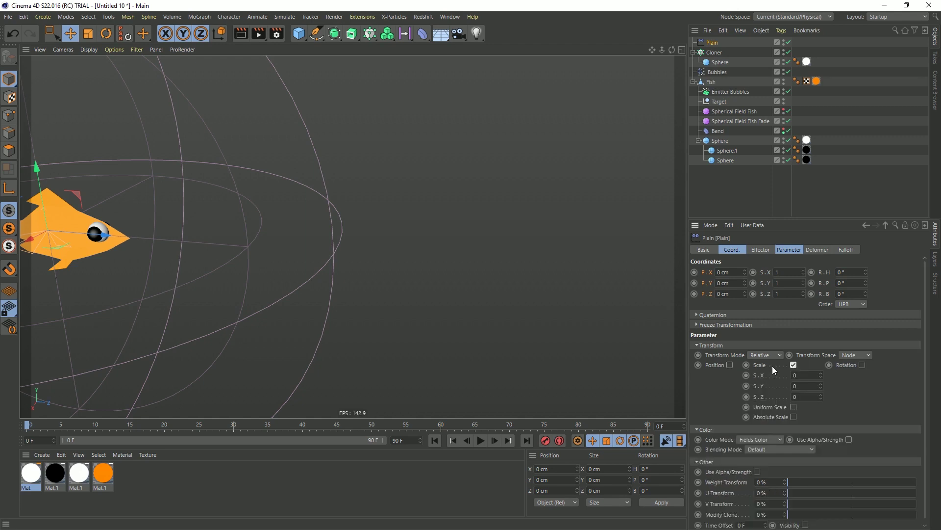
click(794, 407)
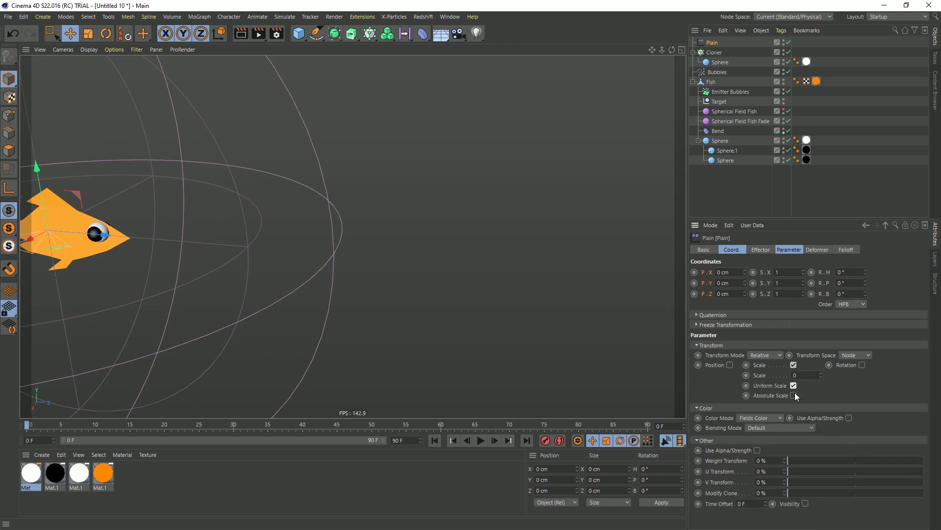
click(793, 395)
click(479, 439)
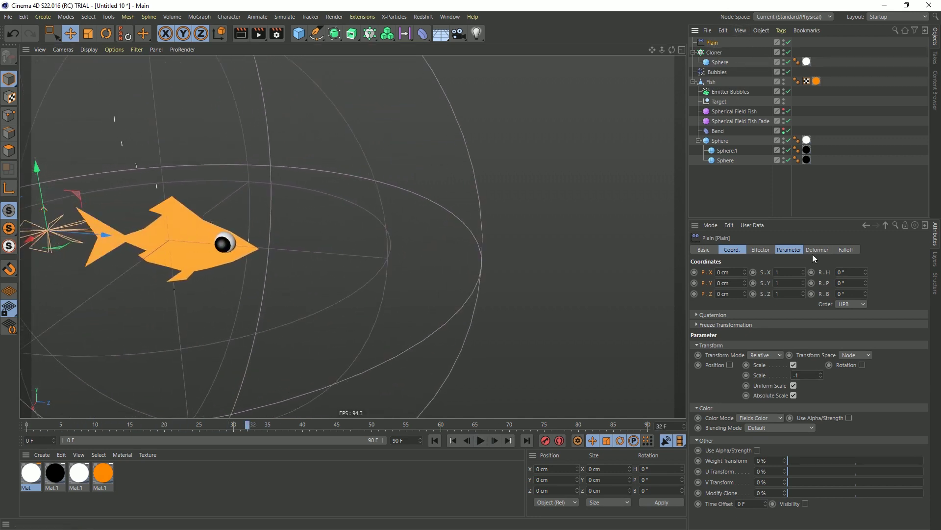
Add a Spherical Field to the Plain effector's falloff, parented to Fish and placed at the mouth, about 184 cm in Z
click(844, 251)
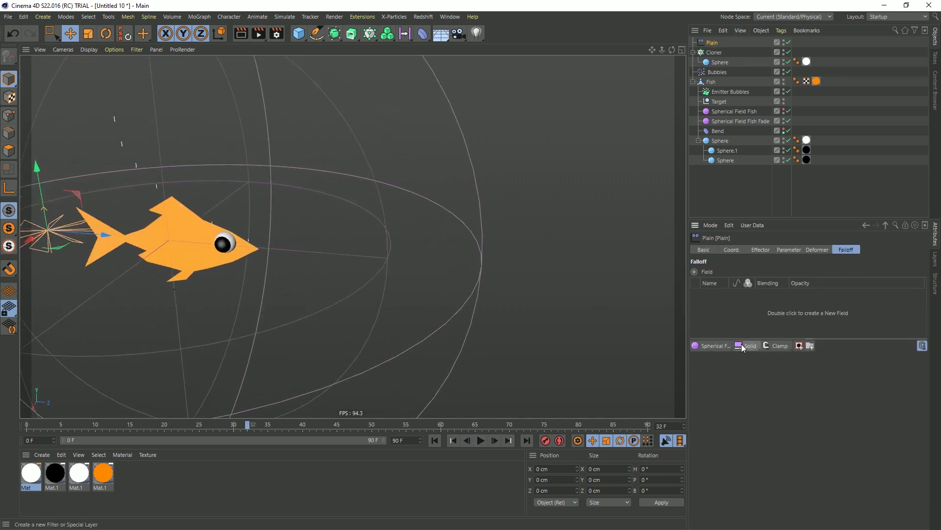
click(717, 346)
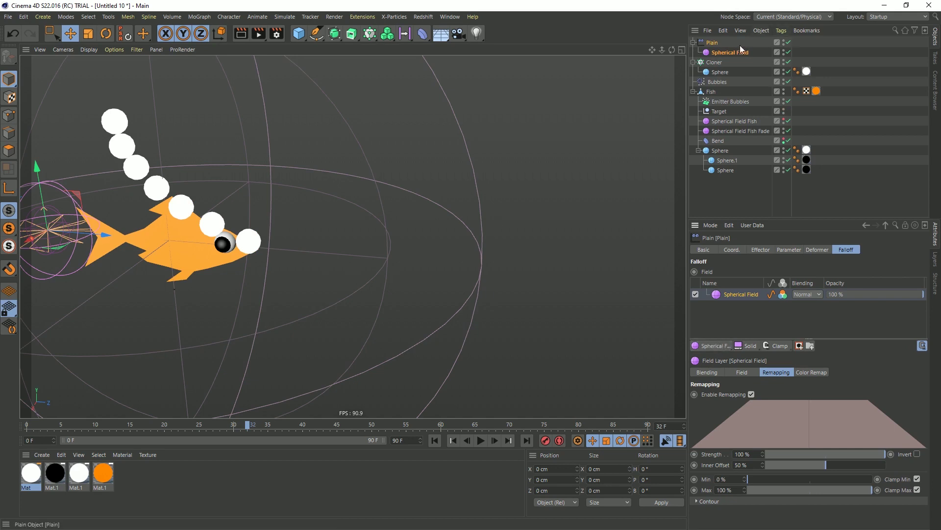
drag(717, 98, 718, 97)
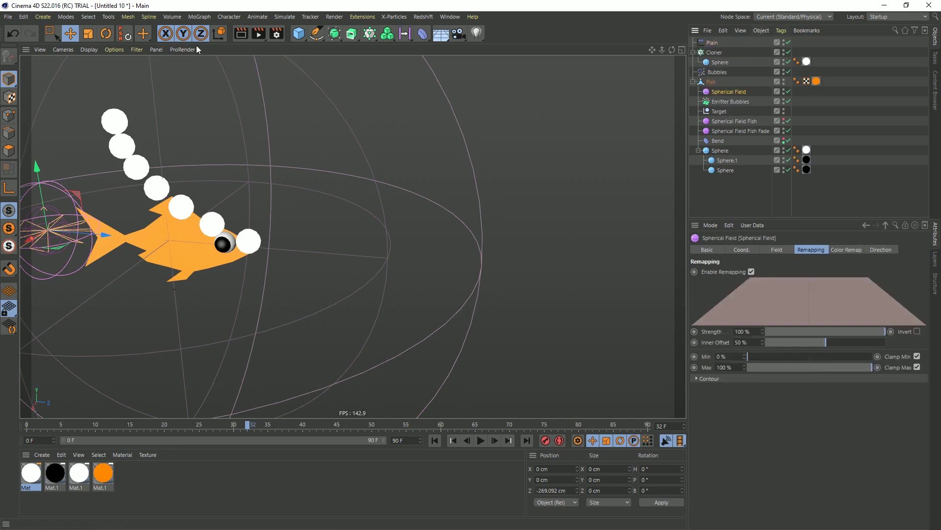
click(130, 37)
drag(203, 243, 294, 256)
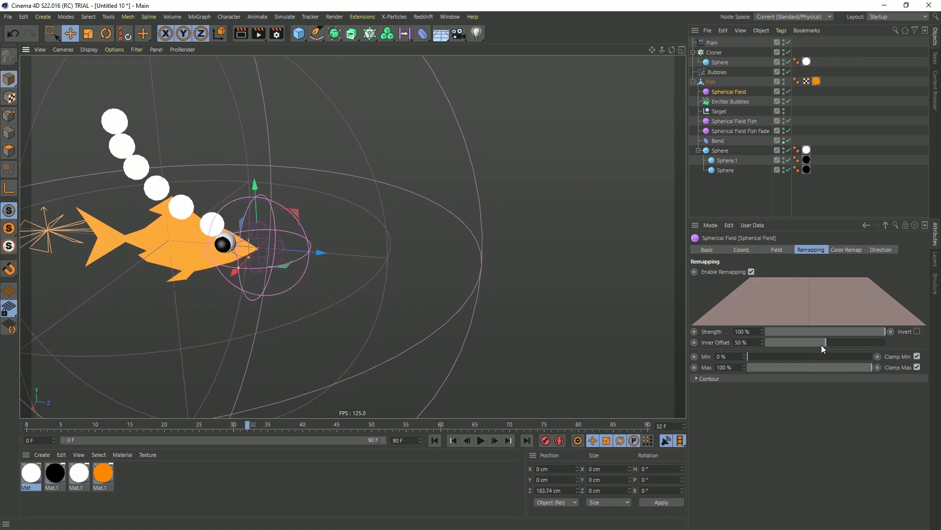
Set the Spherical Field's inner offset to 0% and enlarge the field well beyond the fish, checking it in playback
drag(822, 345, 771, 347)
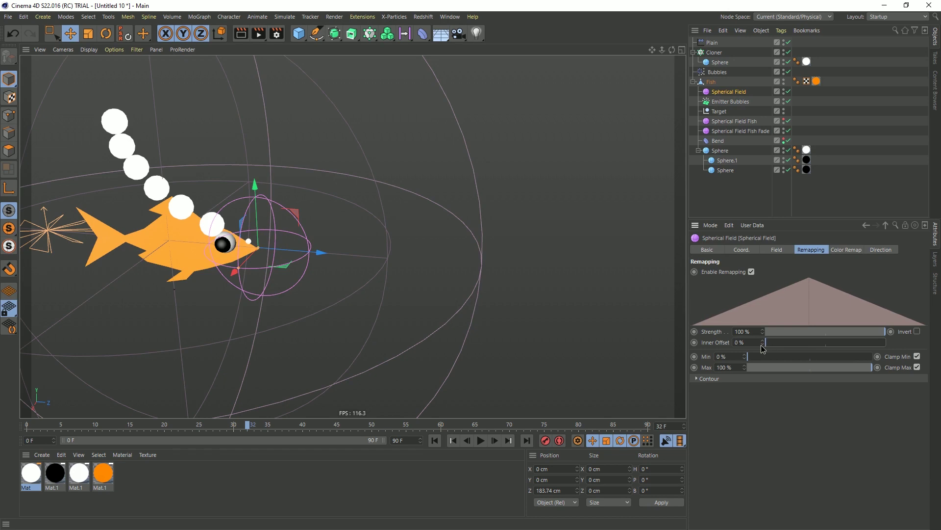
drag(237, 270, 96, 452)
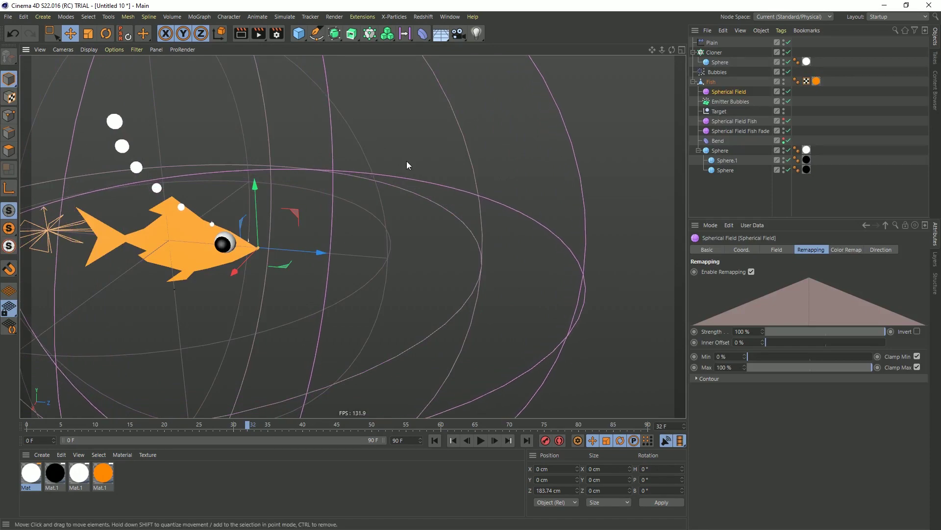
click(439, 444)
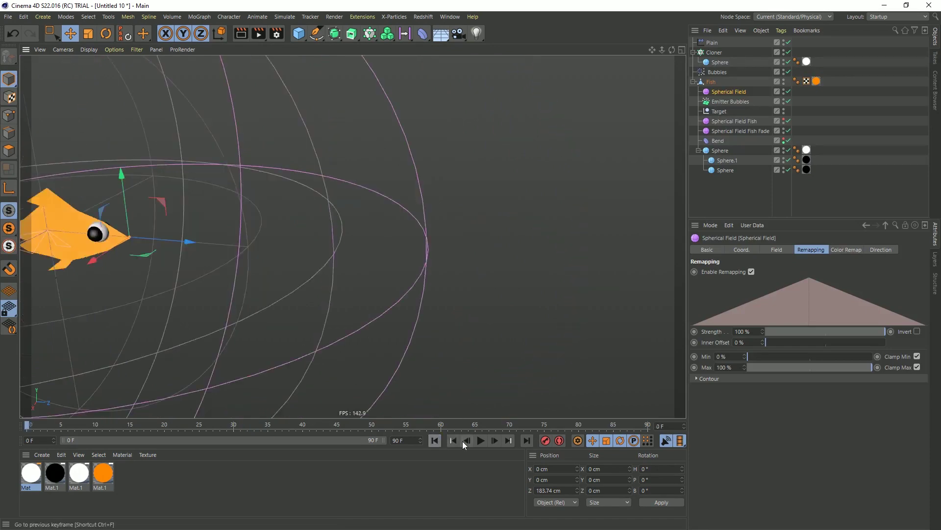
click(480, 441)
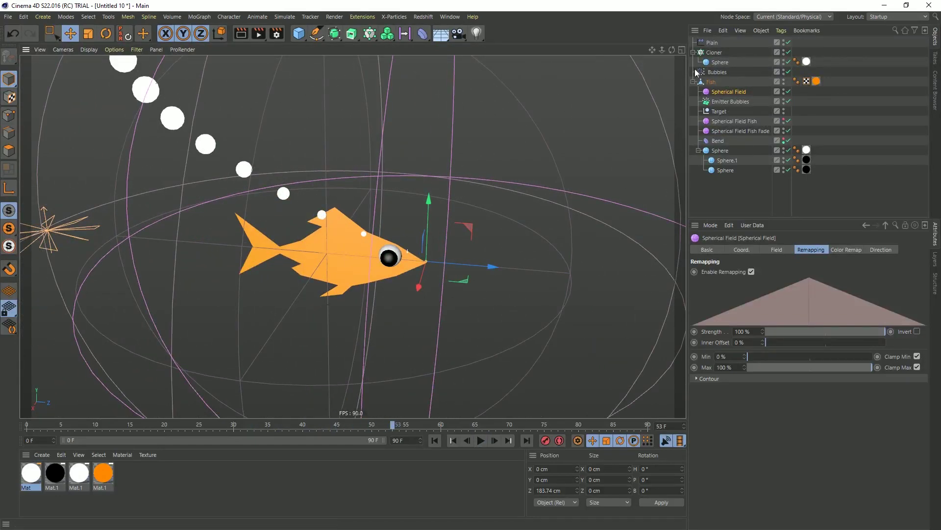
Scale the bubble sphere inside the Cloner down to about 40 cm in diameter
click(720, 62)
drag(560, 120, 405, 168)
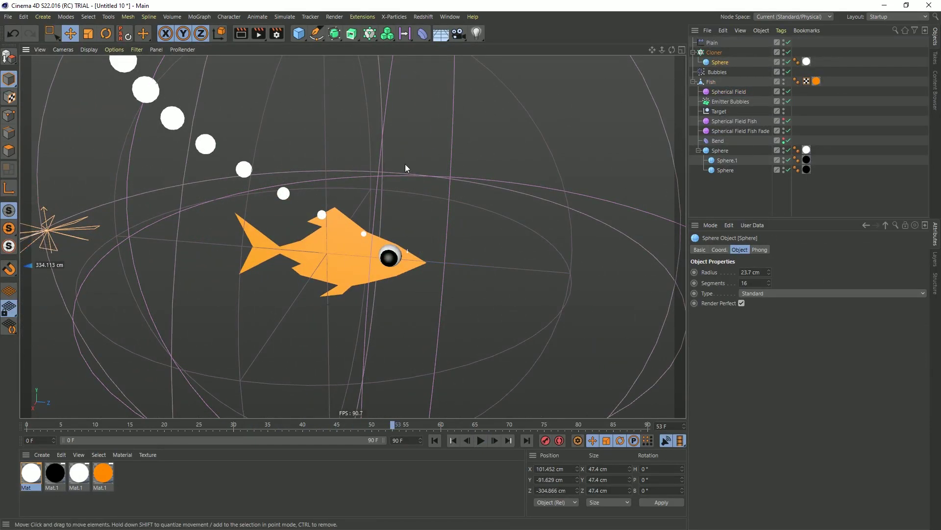
key(ctrl+z)
key(t)
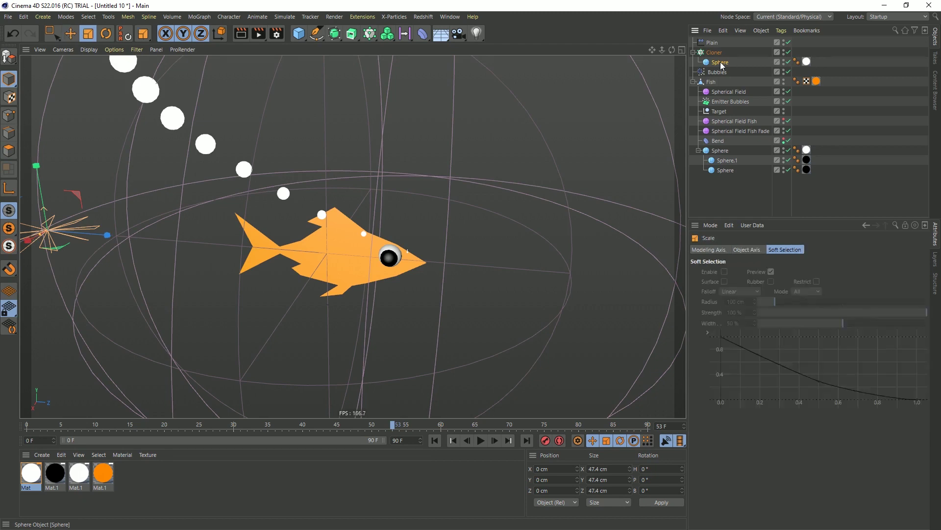
drag(519, 146, 526, 172)
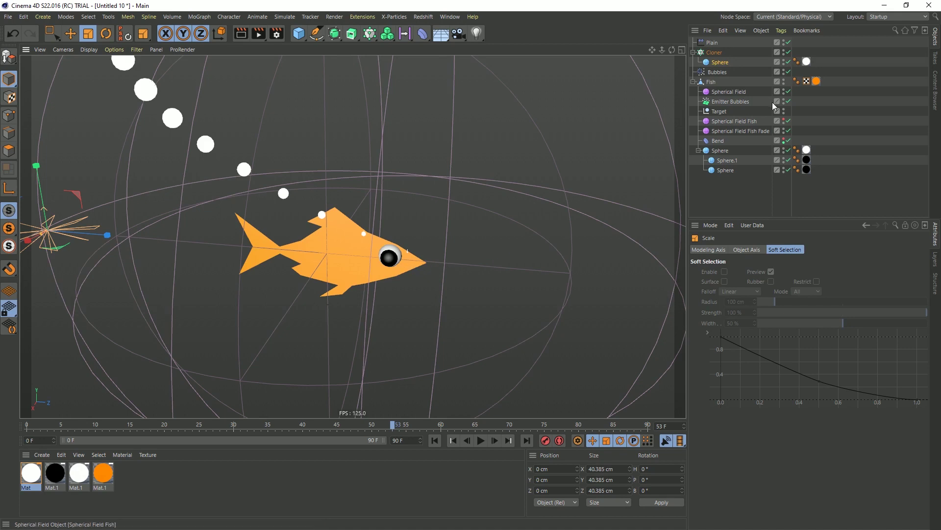
Lower the Spherical Field's remapping maximum to 71% in the Plain effector's falloff
click(712, 43)
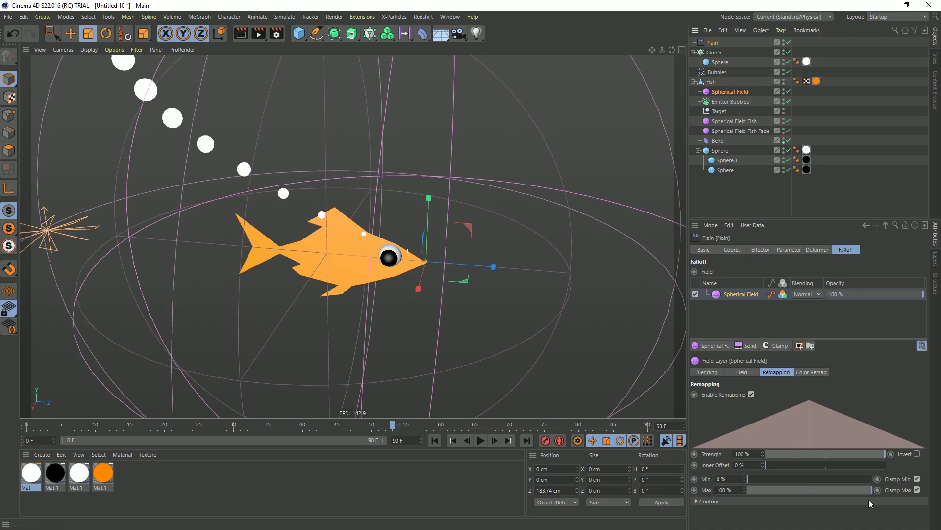
mouse_move(871, 489)
mouse_down()
mouse_move(837, 489)
mouse_move(876, 491)
mouse_up()
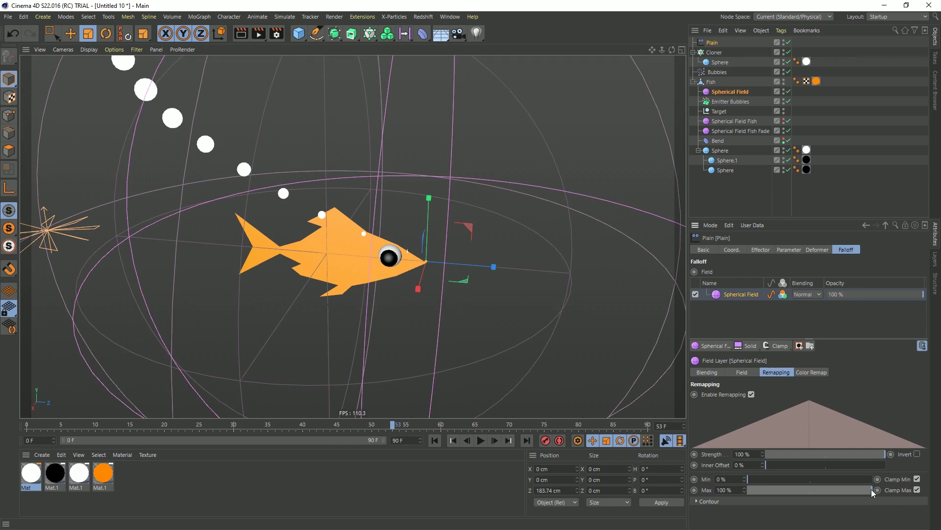
drag(870, 490, 838, 497)
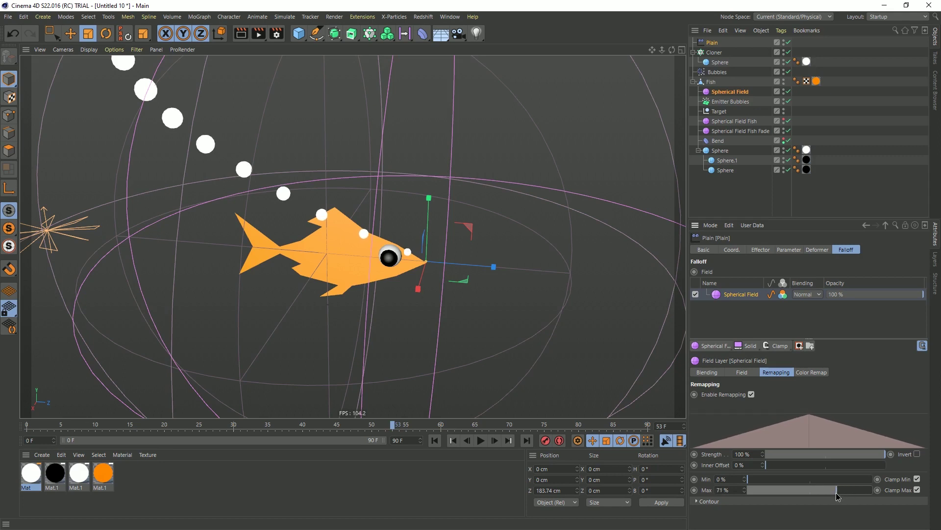
Add a Random effector to the bubble Cloner and turn off its position variation
click(706, 53)
click(377, 36)
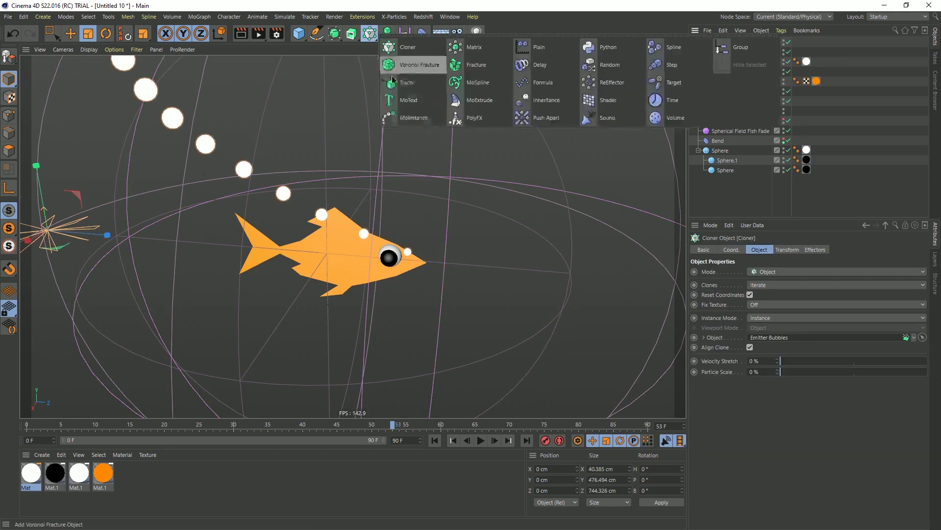
click(610, 65)
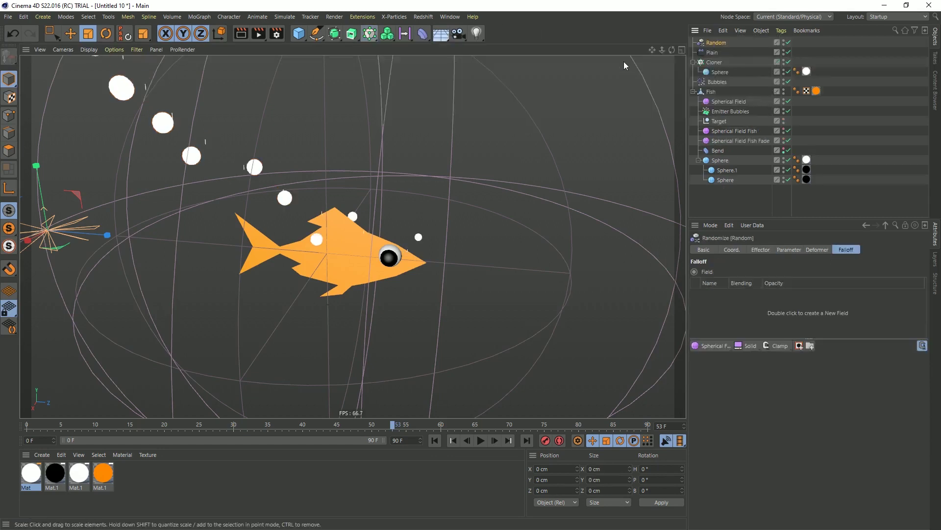
click(761, 250)
click(789, 250)
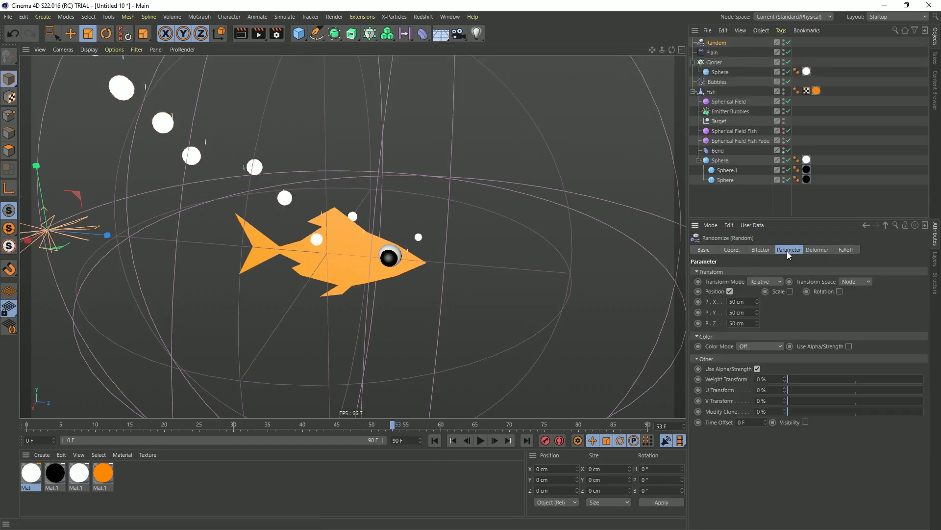
click(730, 291)
Enable uniform, absolute scale variation on the Random effector with a scale of 1.18
click(772, 292)
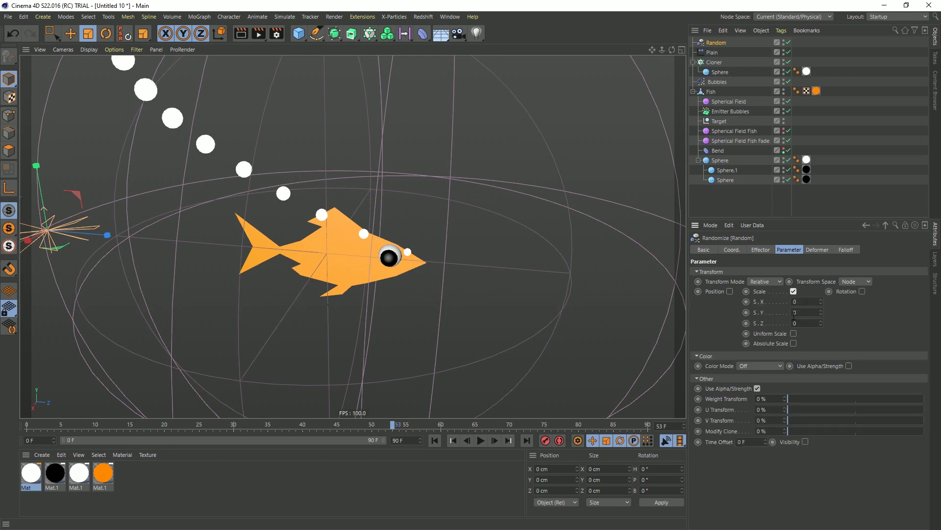
click(794, 334)
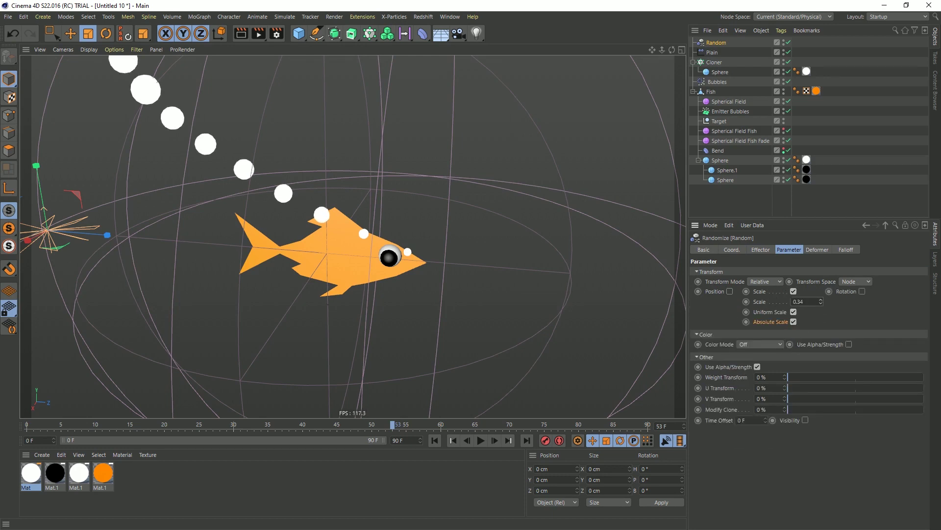
drag(821, 302, 821, 288)
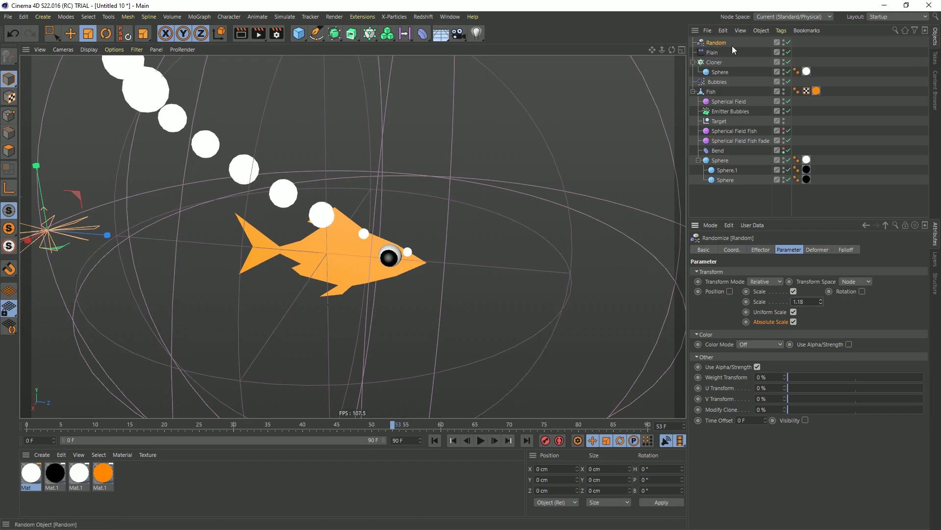
Scale the bubble sphere inside the Cloner down to about 20 cm in diameter and check it in playback
click(715, 64)
click(718, 72)
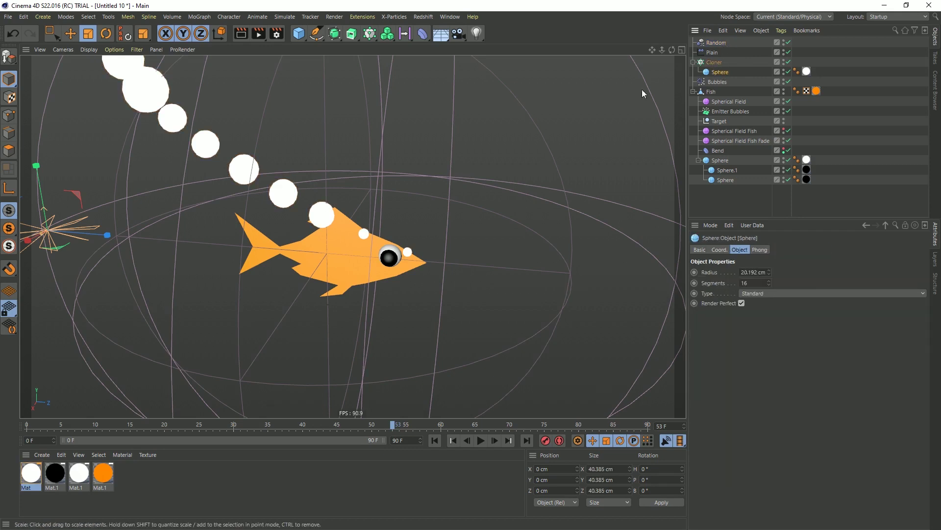
drag(489, 148, 383, 211)
click(436, 441)
click(480, 441)
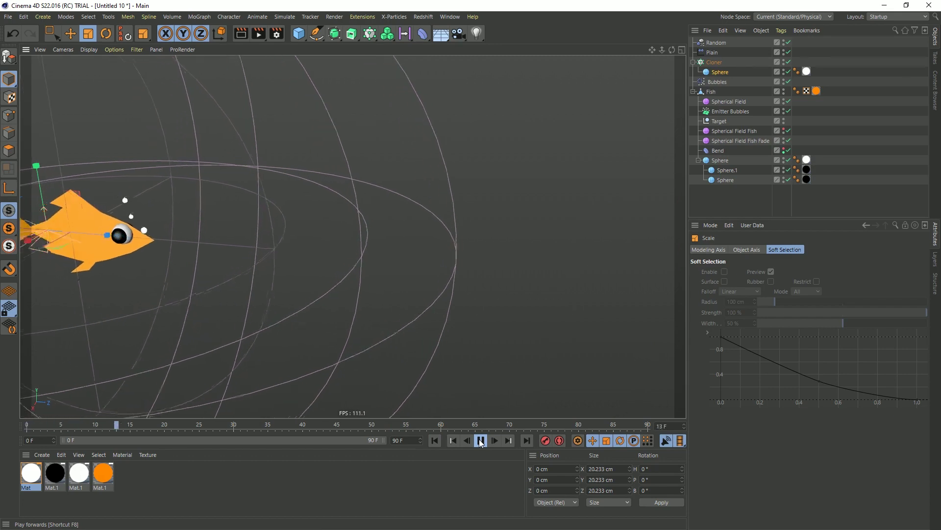
click(480, 441)
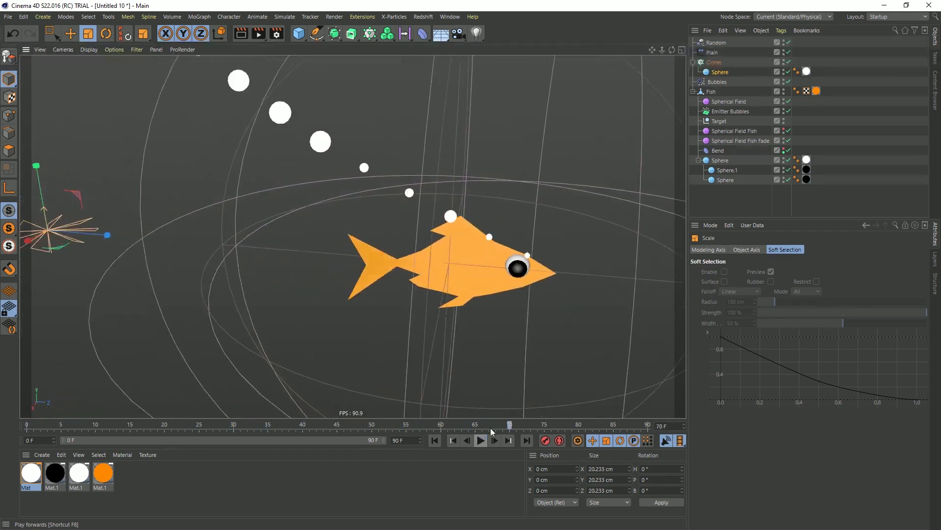
Set the Emitter Bubbles particle speed to 333 cm, check it in playback and return to the first frame
click(729, 112)
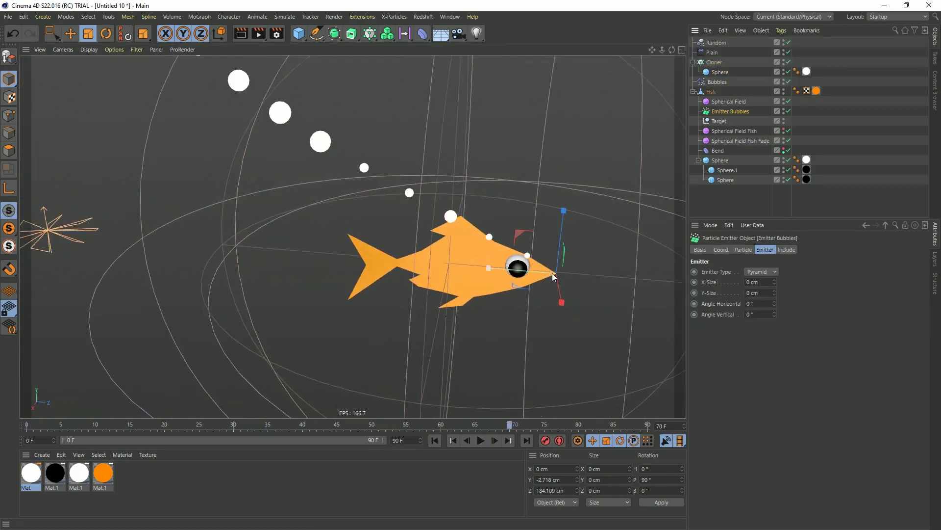
click(743, 250)
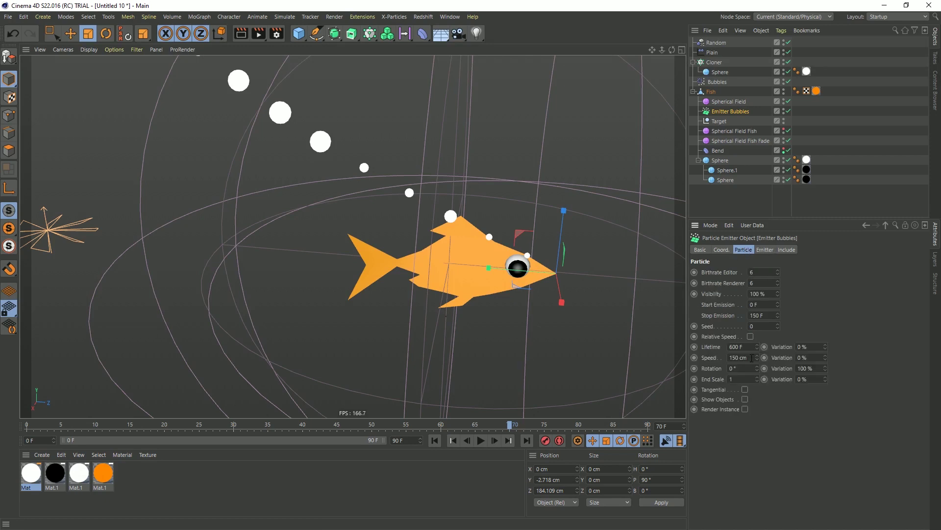
double_click(752, 357)
click(435, 441)
click(481, 440)
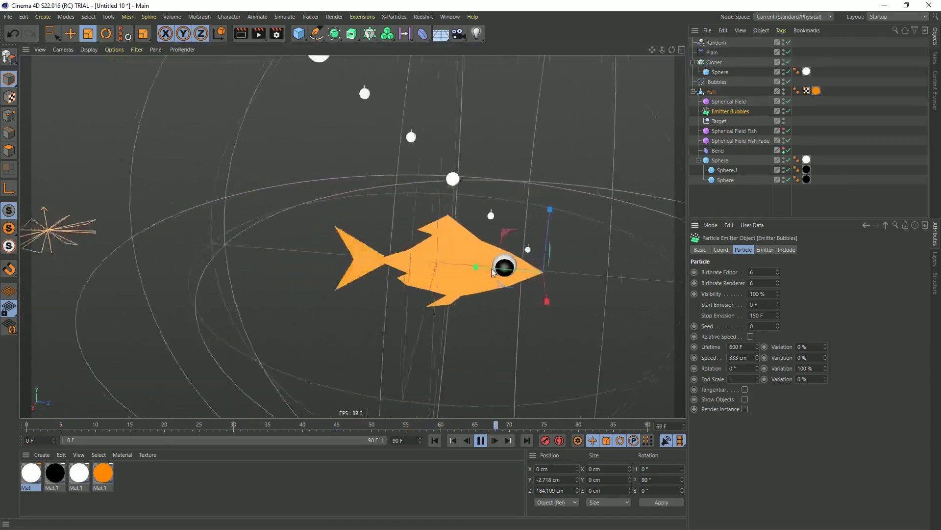
click(480, 440)
click(435, 441)
Copy Turbulence Large and Turbulence Small from [1f]HairAndFieldsProjectOne.c4d into the Untitled 10 project
click(423, 16)
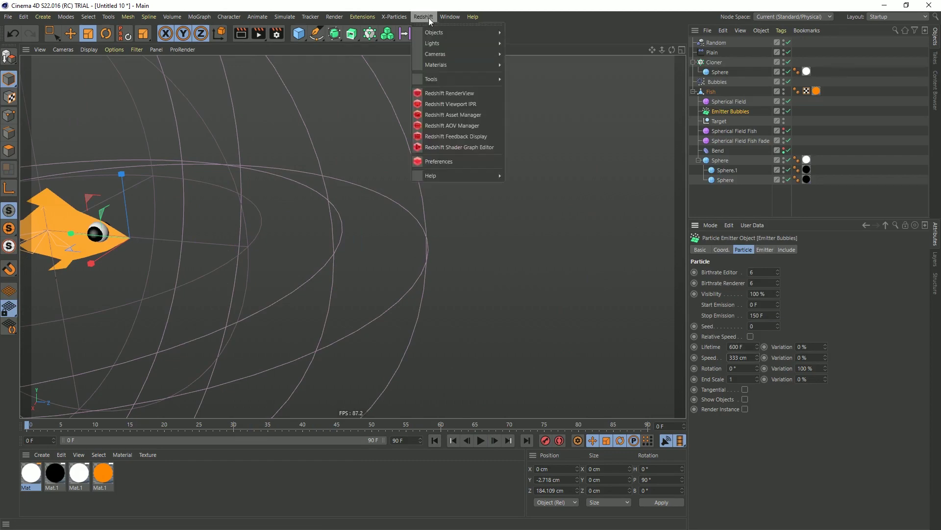
mouse_move(450, 17)
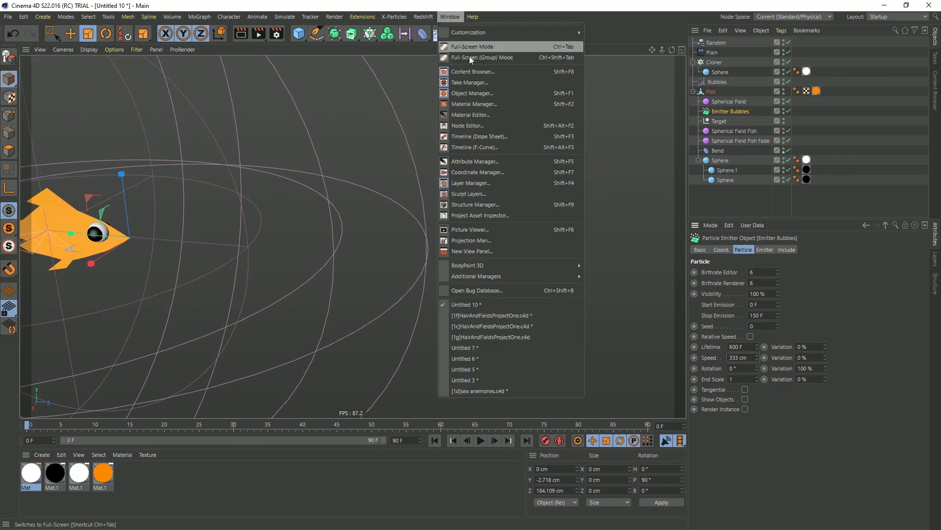
click(528, 316)
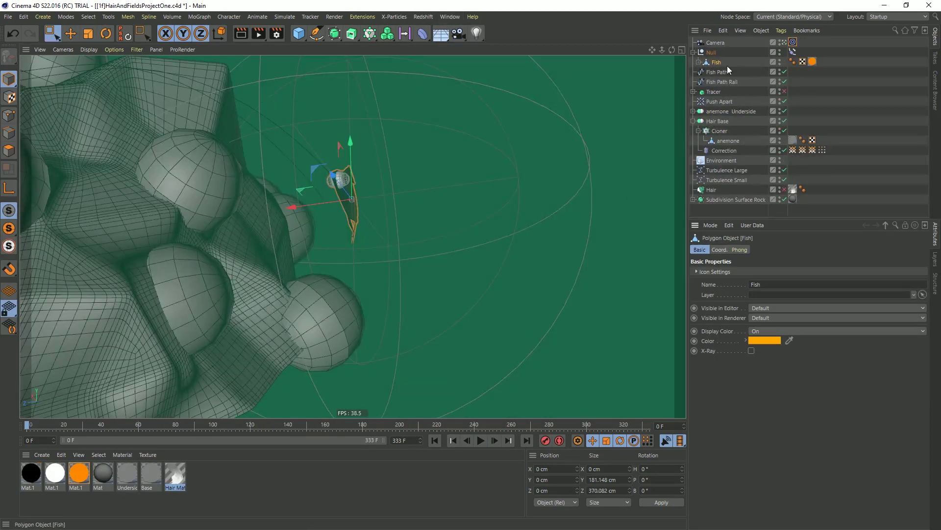
click(727, 171)
ctrl+click(737, 179)
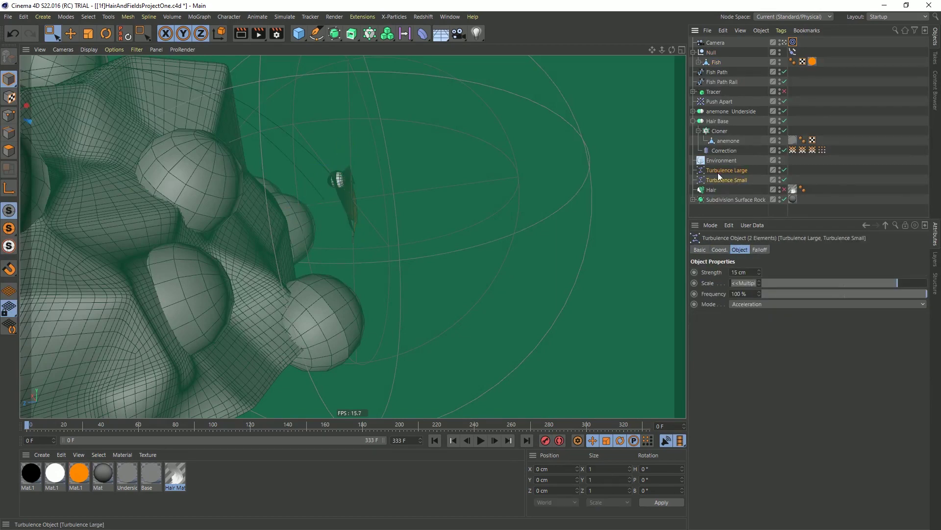
key(ctrl+n)
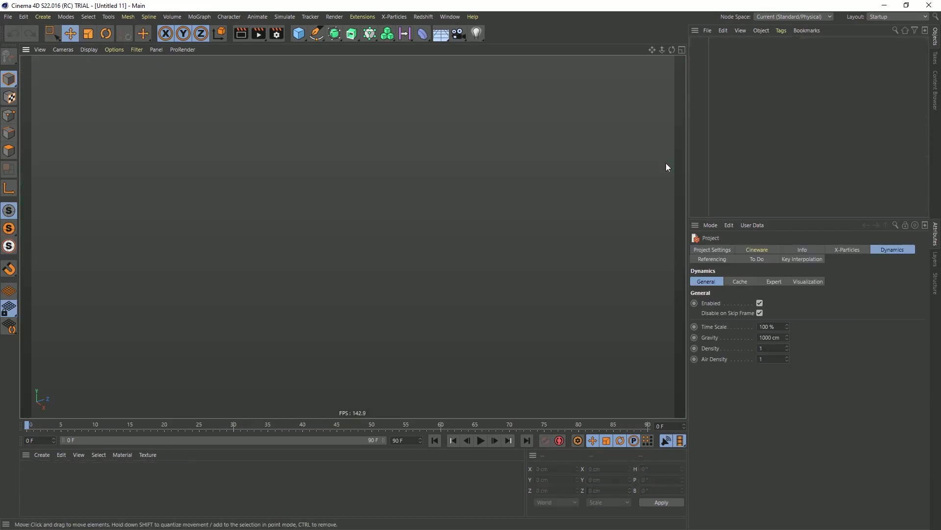
key(ctrl+F4)
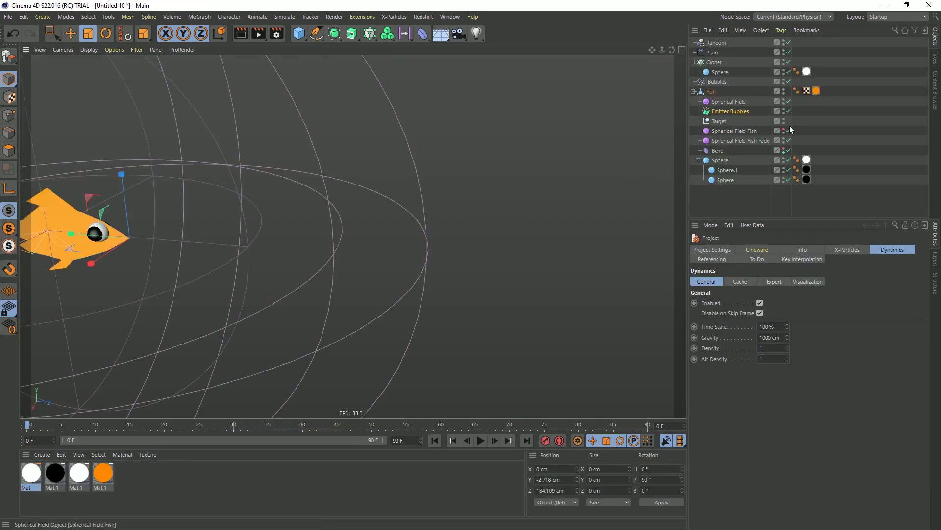
key(ctrl+v)
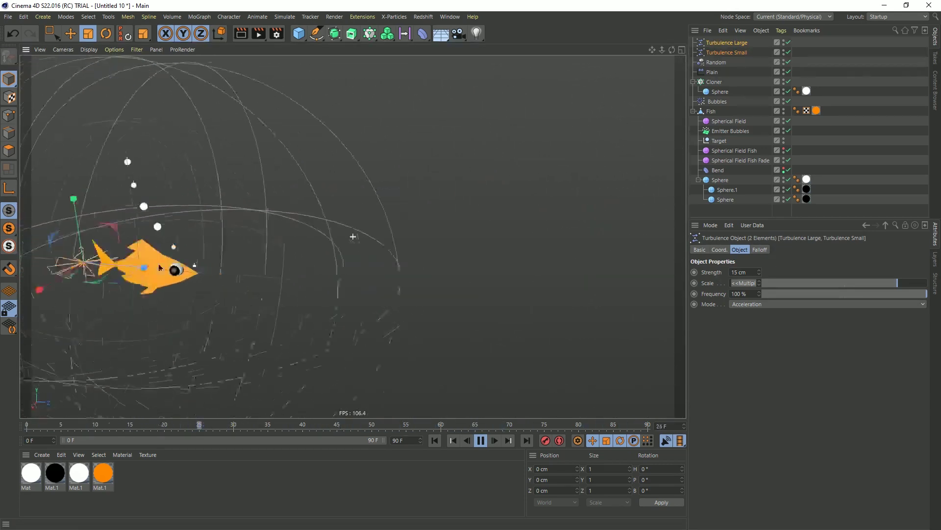
click(731, 43)
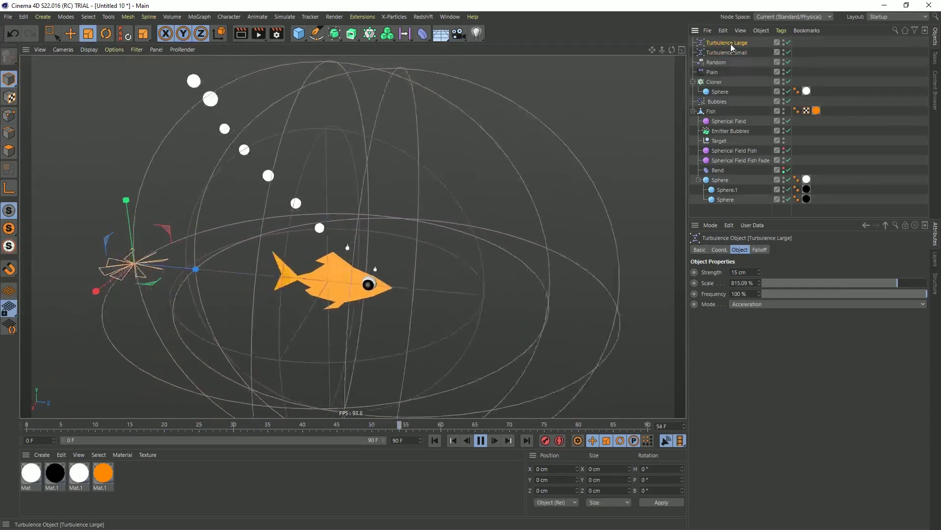
shift+click(738, 52)
key(ctrl+c)
key(ctrl+v)
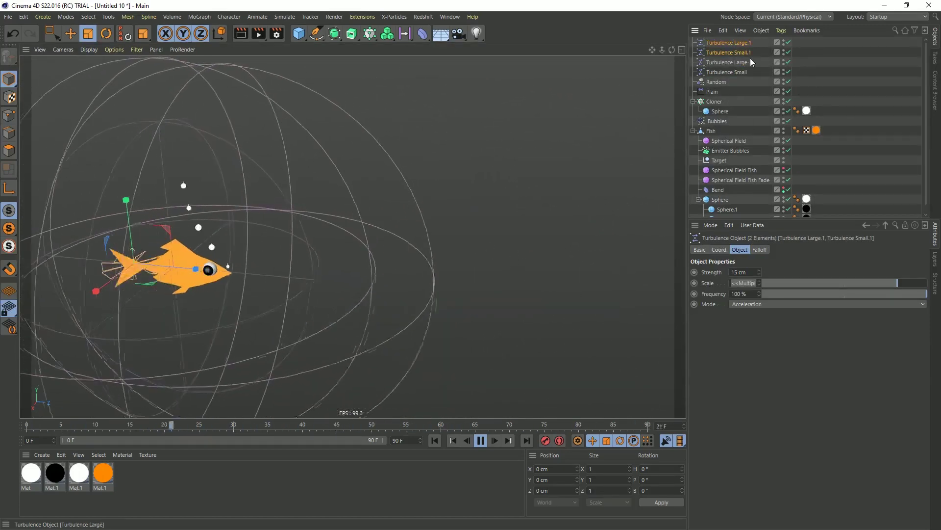
key(Delete)
Duplicate the Turbulence Small object
click(738, 51)
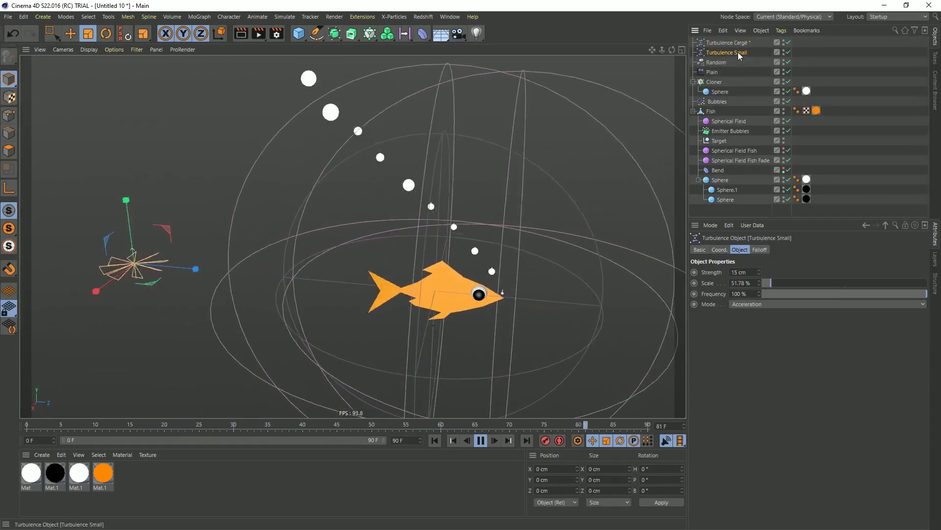
key(ctrl+c)
key(ctrl+v)
Try strengths of 55, 111 and 222 cm on the duplicated turbulence in playback, and undo the changes
drag(754, 273, 714, 281)
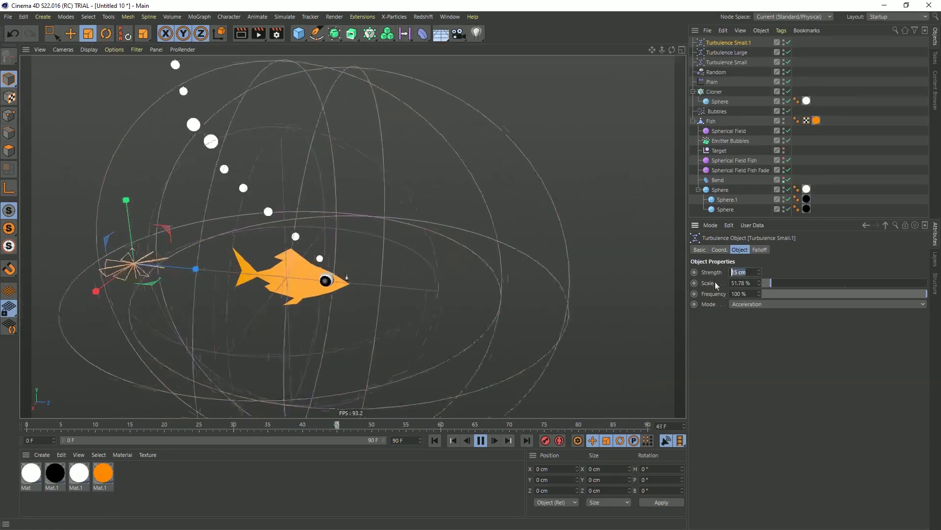
text(55)
key(Return)
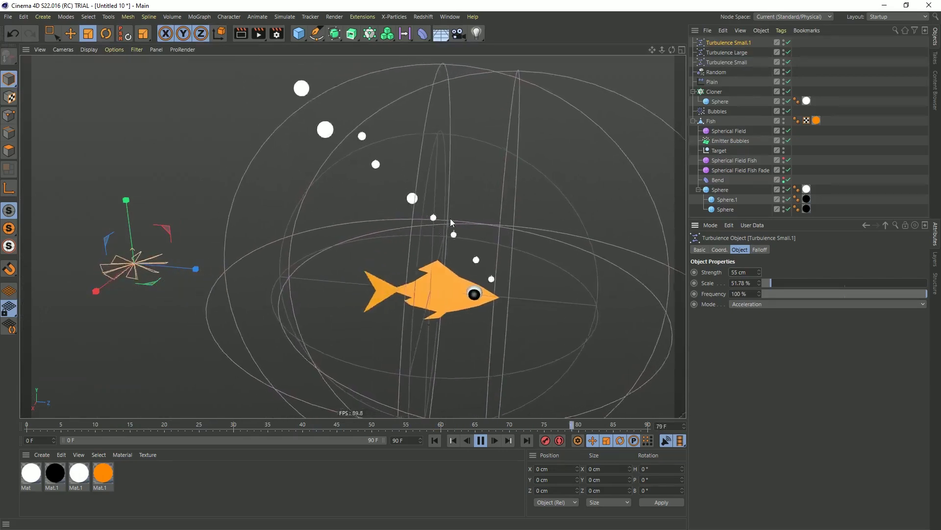
drag(751, 273, 726, 273)
text(11)
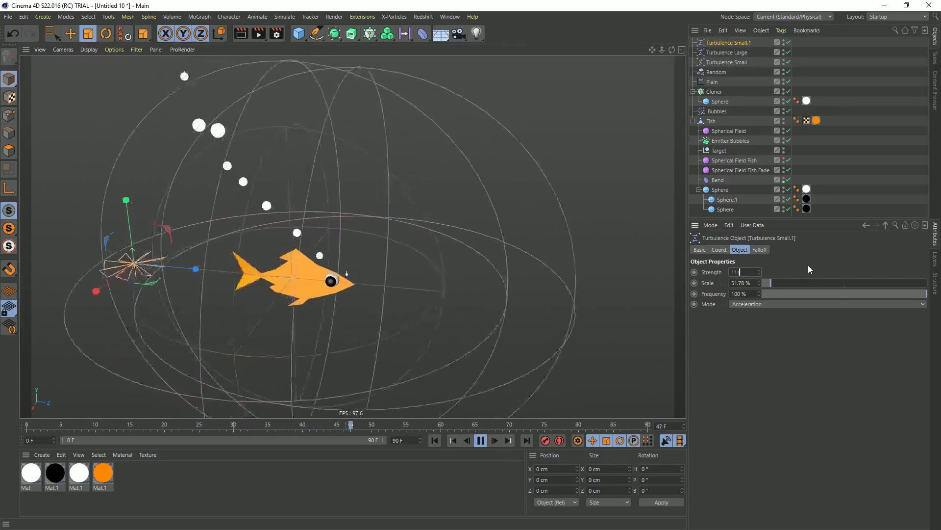
text(1)
key(Return)
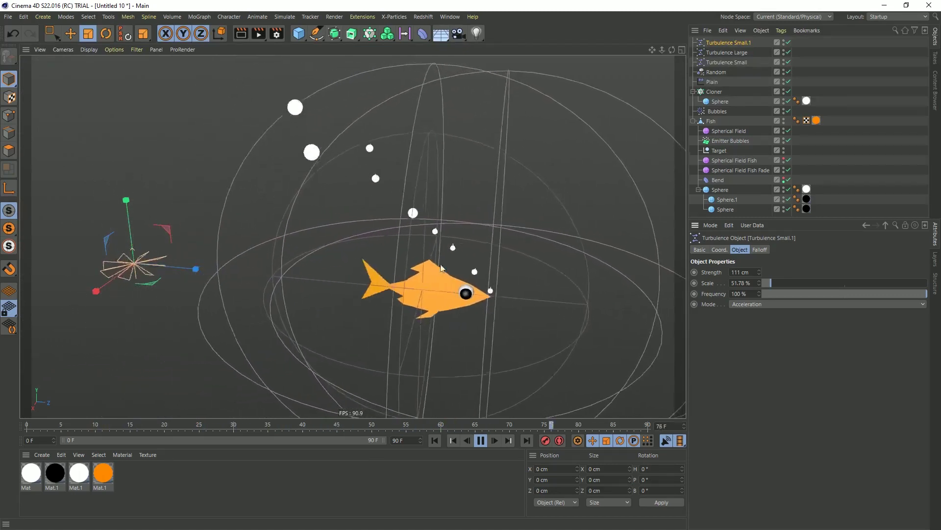
double_click(750, 273)
text(222)
key(Return)
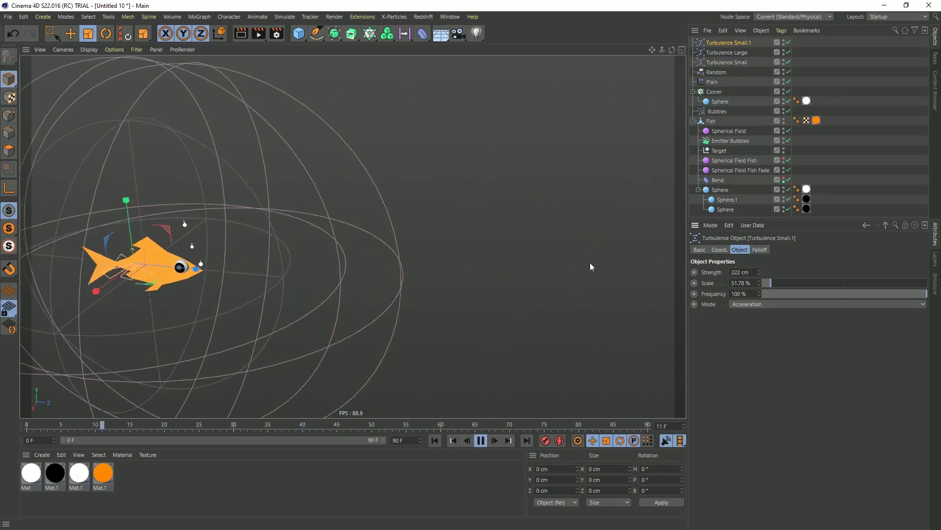
key(ctrl+z)
key(ctrl+z)
Set the strength of the duplicated small turbulence to 111 cm
double_click(745, 273)
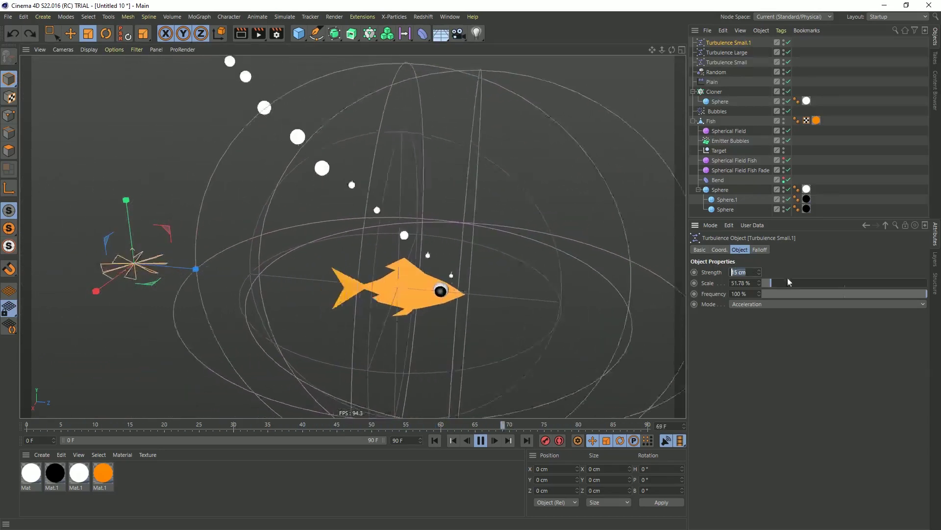
text(111)
key(Return)
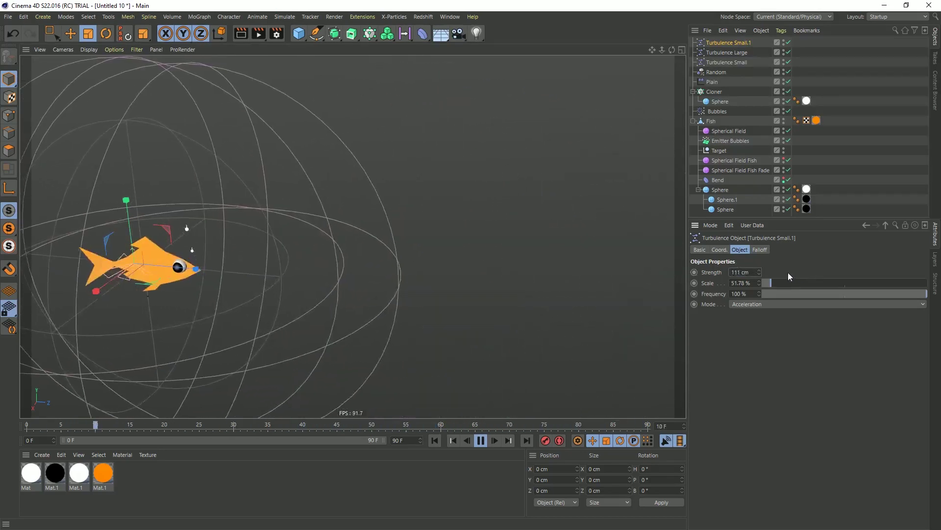
Delete Turbulence Large and the original Turbulence Small, keeping only the duplicate
click(727, 52)
key(Delete)
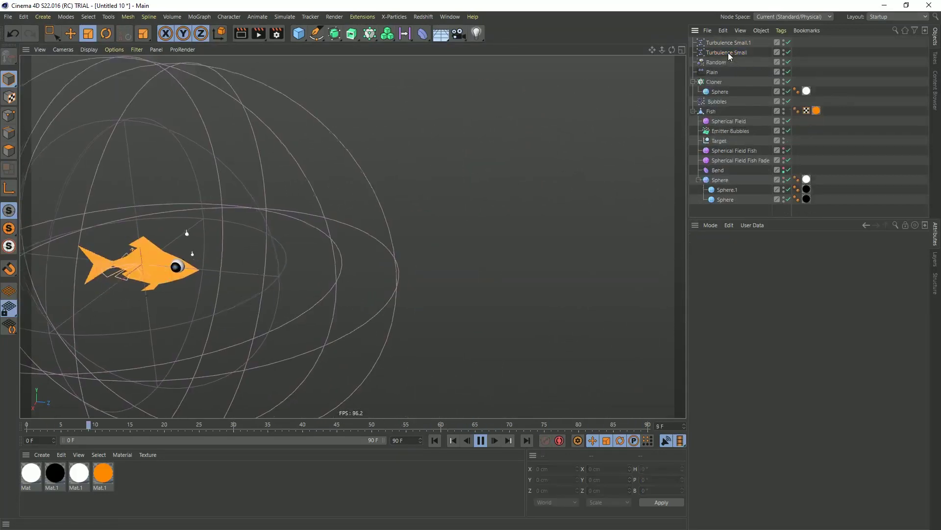
click(728, 52)
key(Delete)
Rename the remaining turbulence as Turbulence Bubbles and place it directly below the Bubbles wind object in the hierarchy
double_click(738, 43)
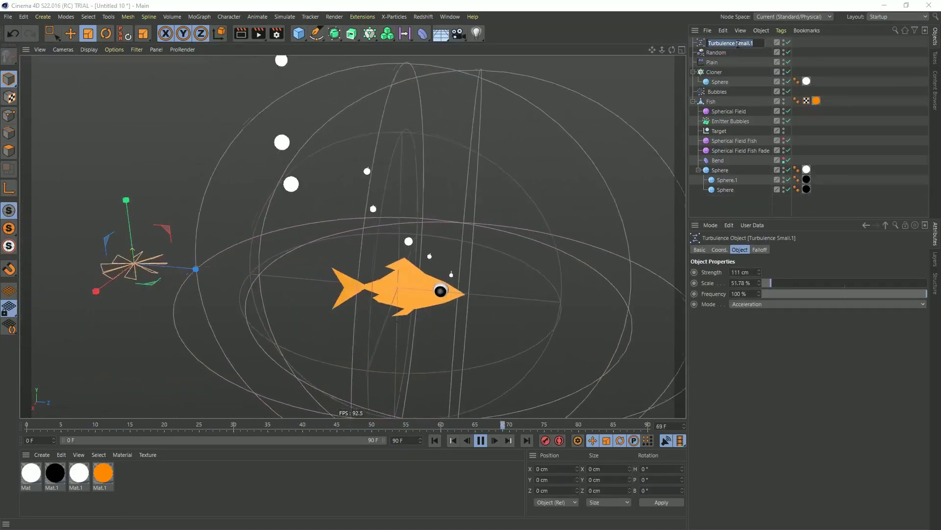
text(Turbulence Bubbles)
key(Return)
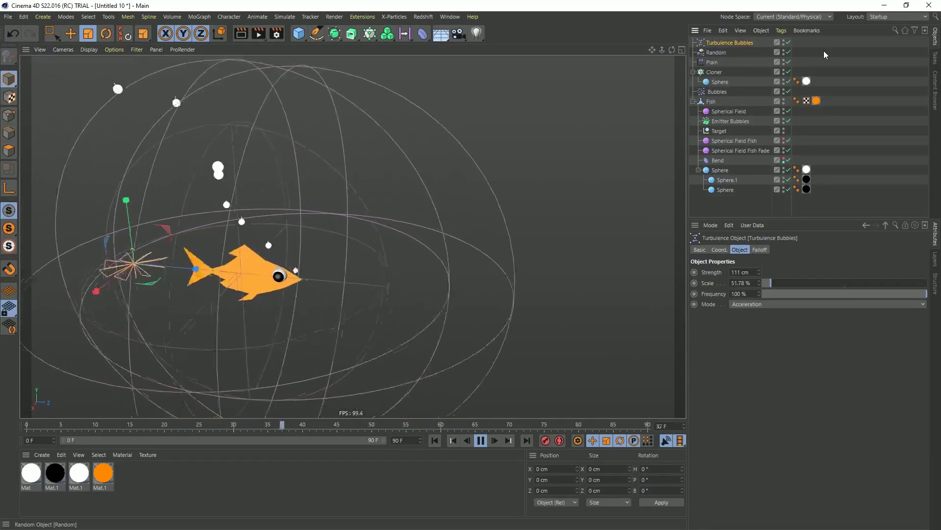
click(719, 92)
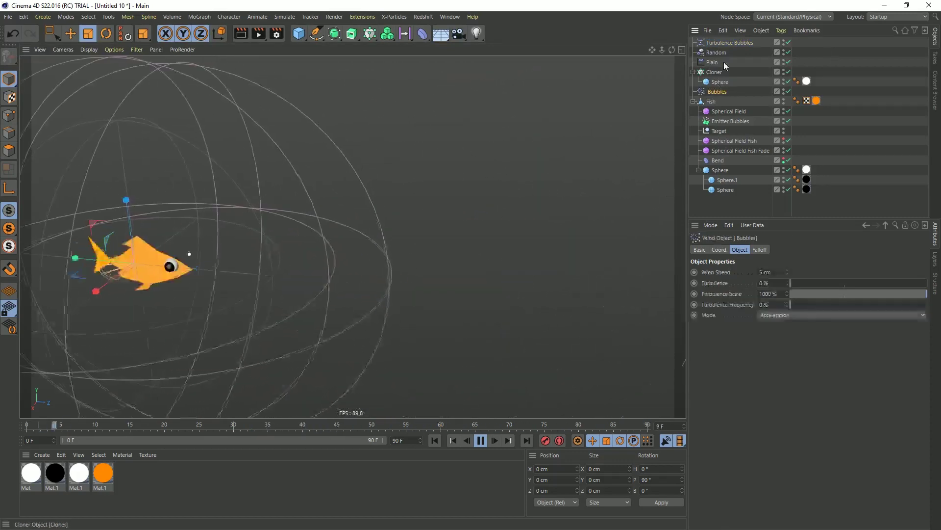
drag(717, 99, 715, 97)
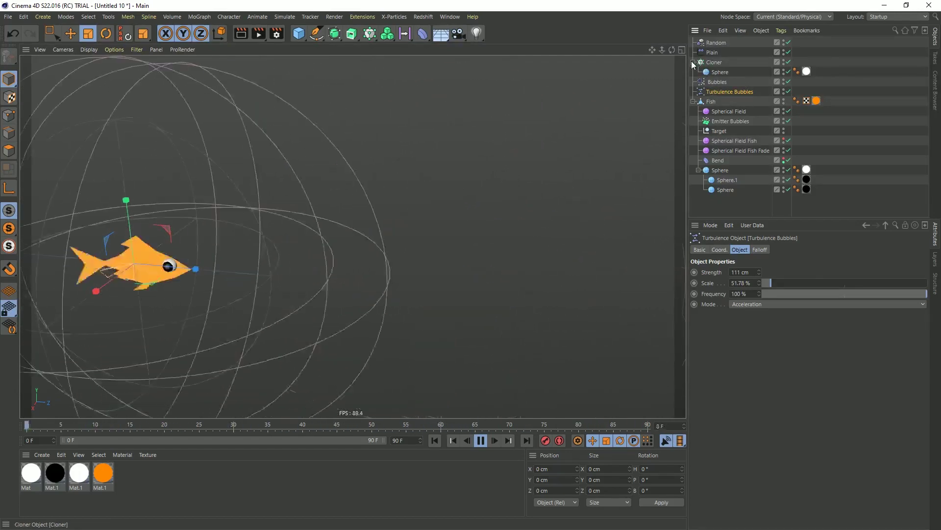
Rename the cloner as Cloner Bubbles and the spherical field under the fish as Spherical Field Bubbles
double_click(716, 63)
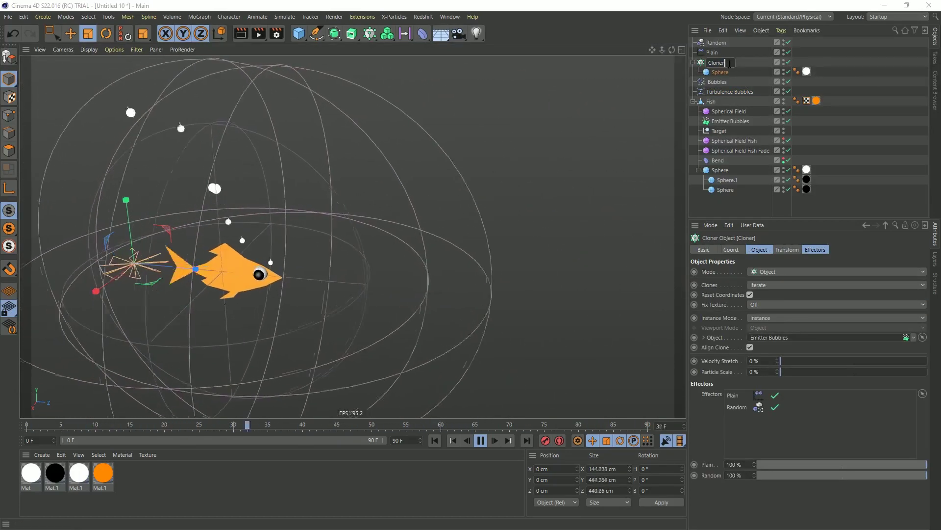
text(Bubbles)
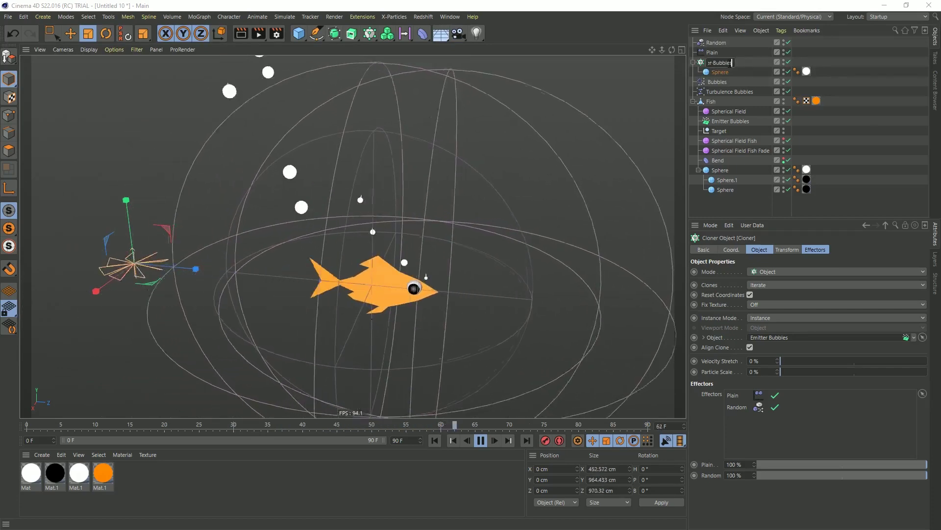
key(Return)
click(693, 63)
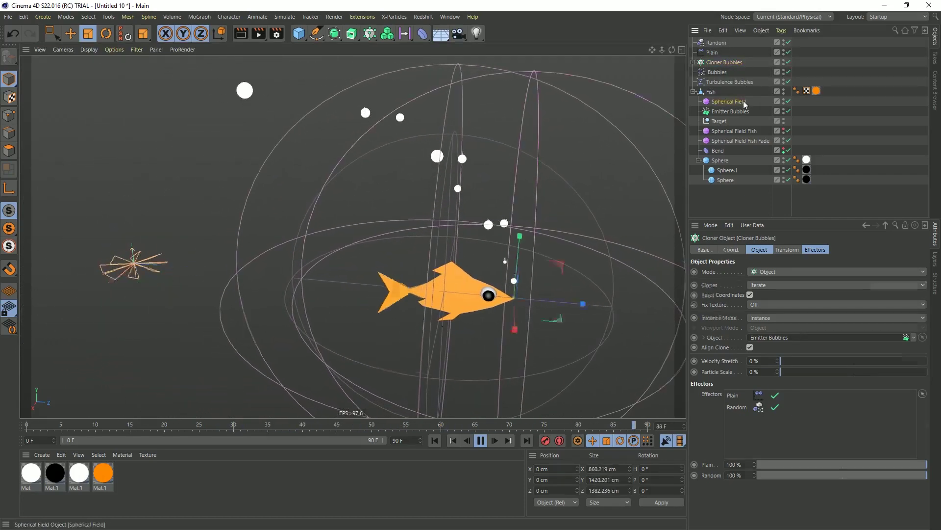
double_click(731, 102)
text(Bubbles)
key(Return)
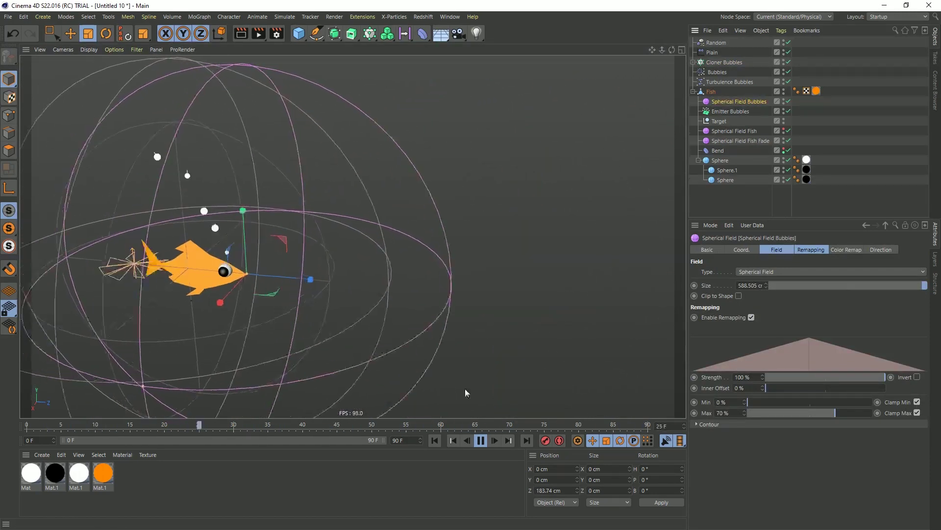
click(485, 441)
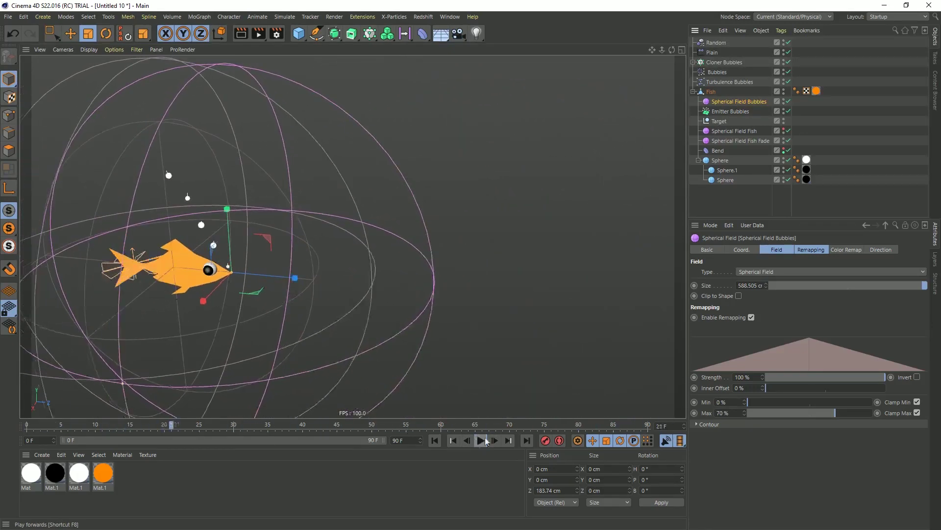
Set the speed of Emitter Bubbles to 222 cm and play the animation from the start to check it
click(725, 112)
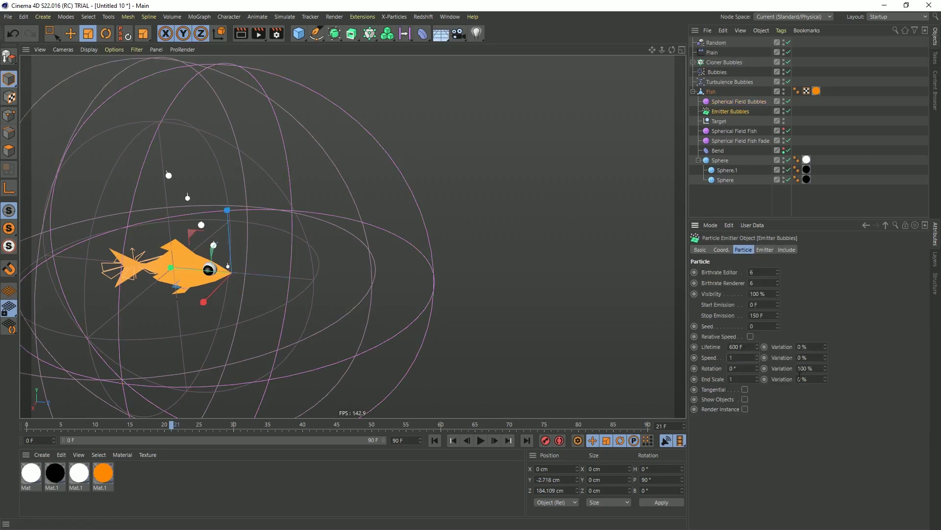
text(222)
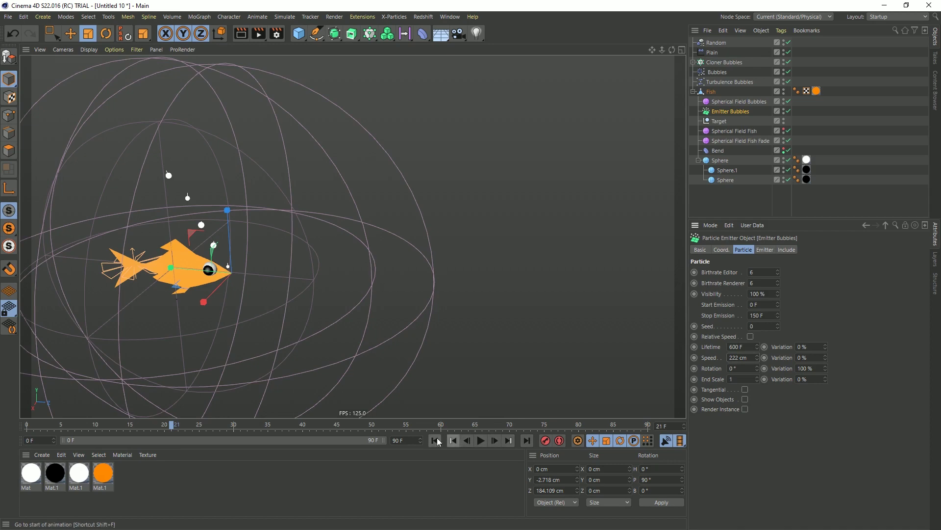
click(435, 440)
click(481, 440)
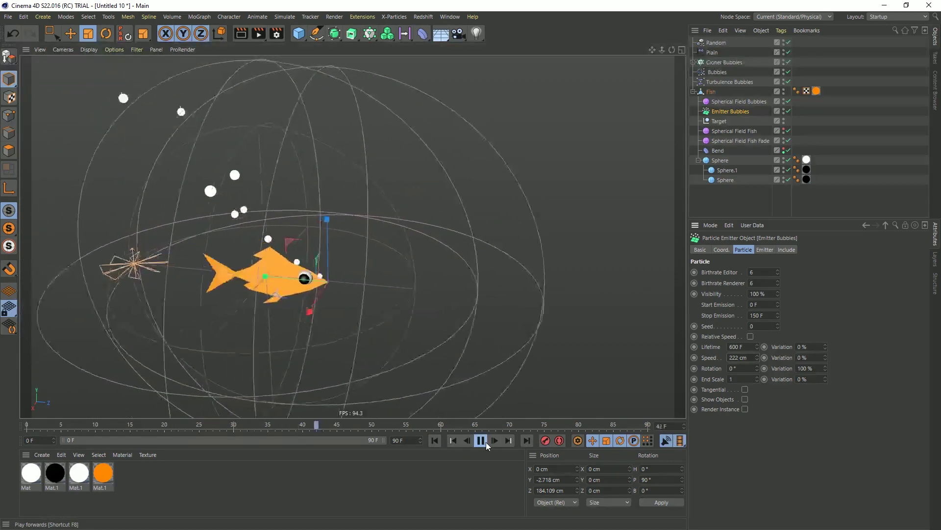
click(438, 442)
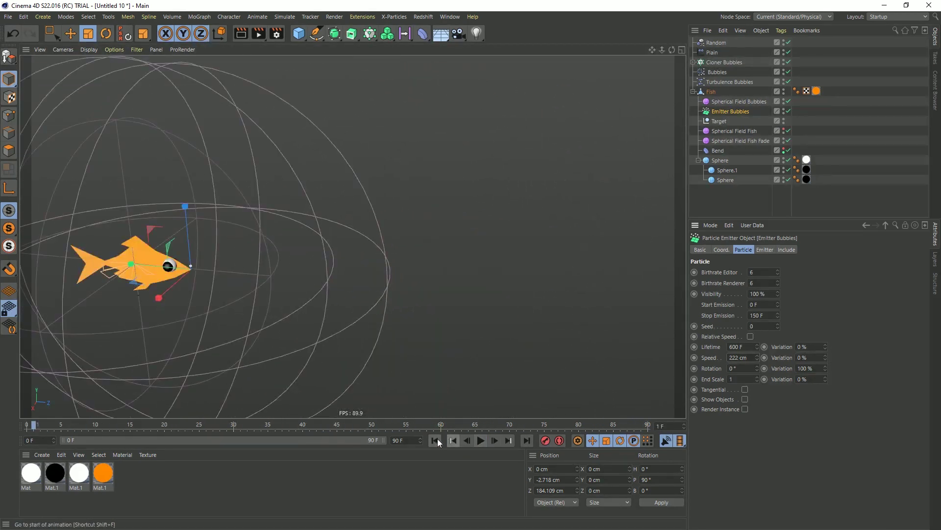
Copy the seven bubble objects, including both effectors, the cloner, wind, turbulence, field and emitter, into the [1f]HairAndFieldsProjectOne.c4d scene
ctrl+click(726, 102)
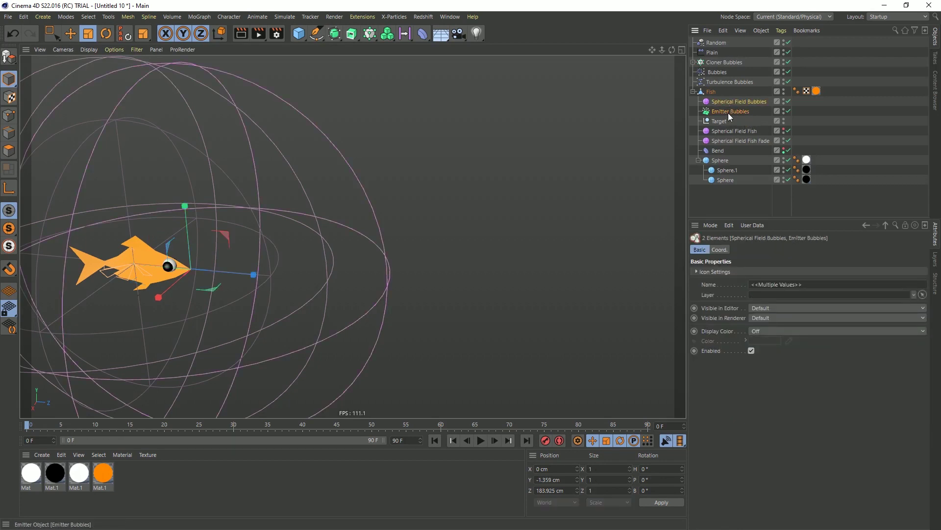
ctrl+click(715, 82)
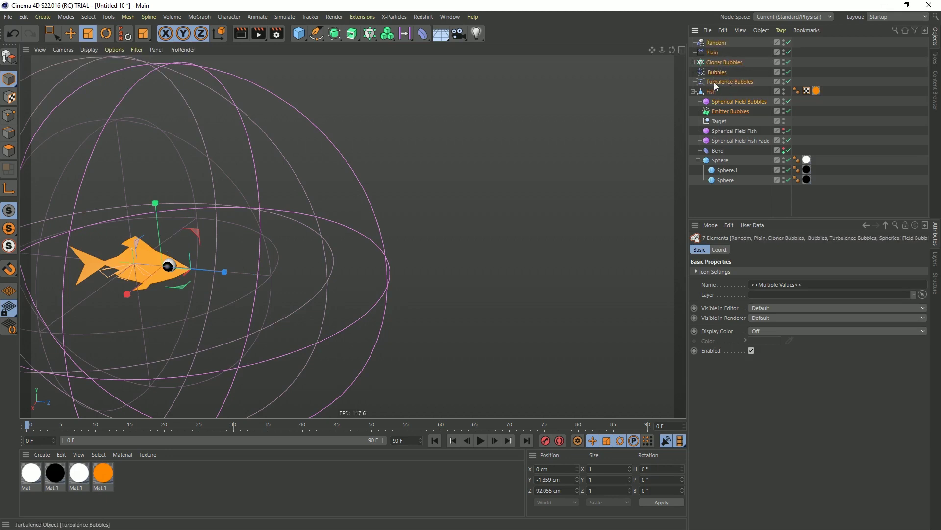
click(472, 18)
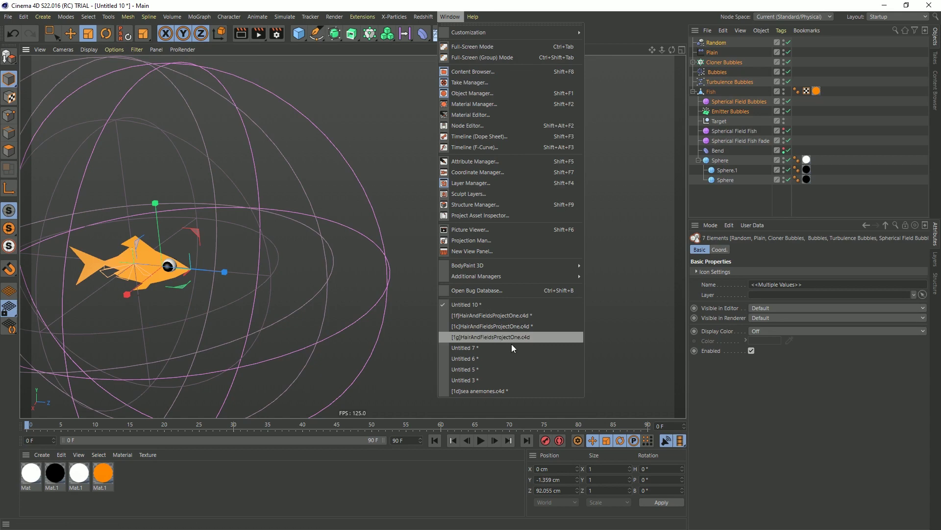
click(505, 315)
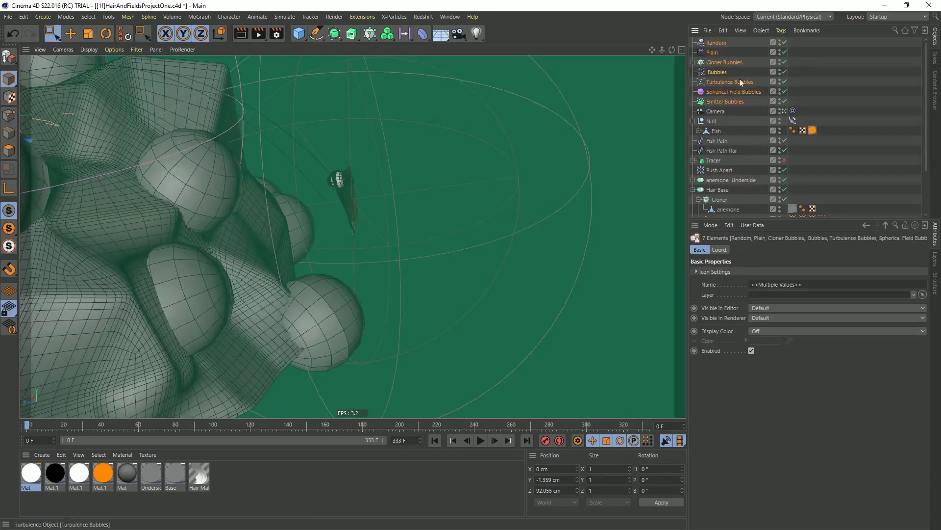
Nest Emitter Bubbles and Spherical Field Bubbles under Fish and move both to the fish's mouth
click(729, 101)
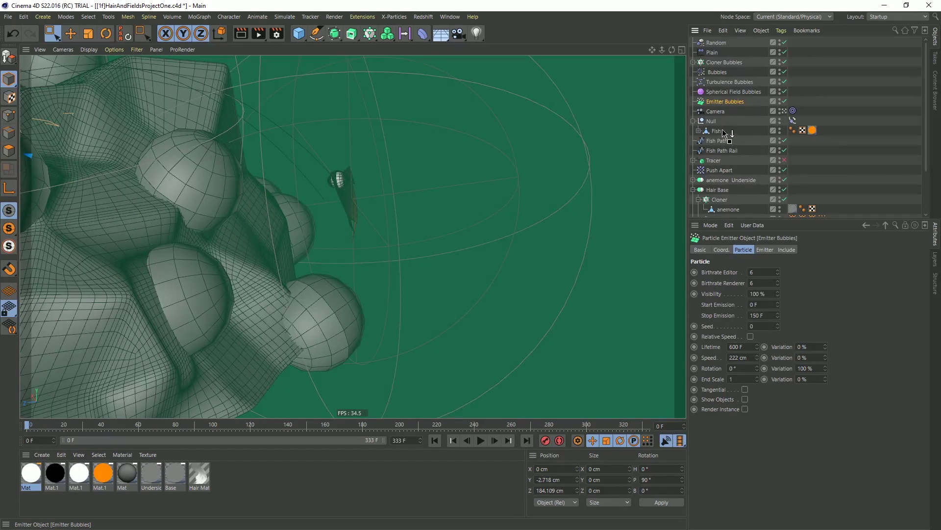
drag(717, 132, 735, 131)
drag(725, 93, 726, 123)
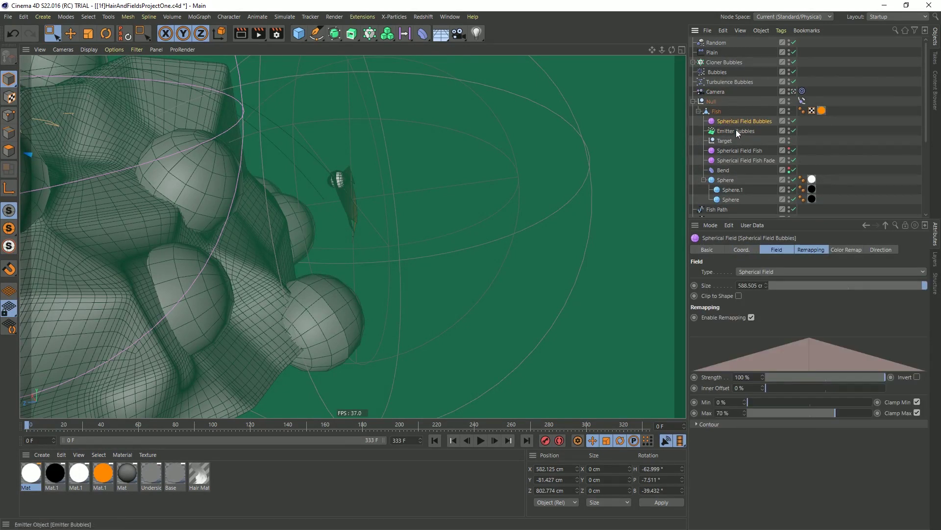
ctrl+click(737, 129)
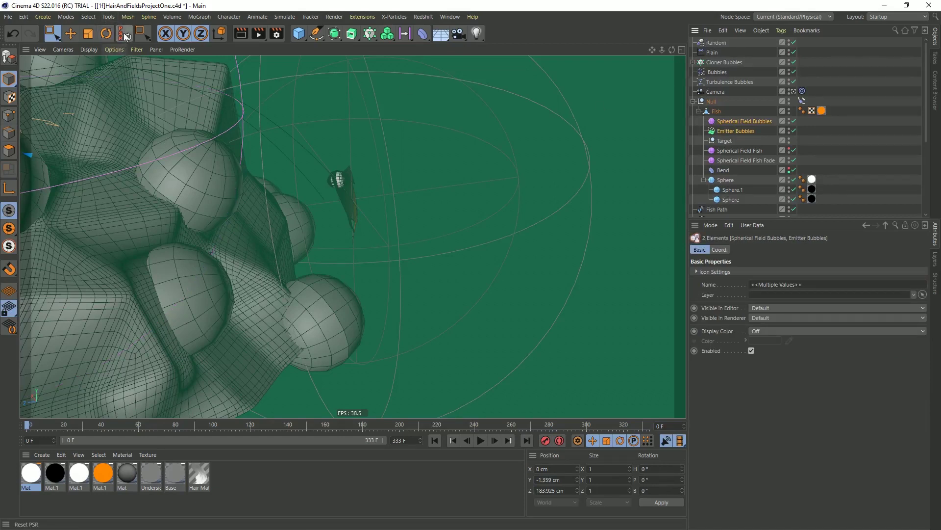
drag(336, 177, 305, 151)
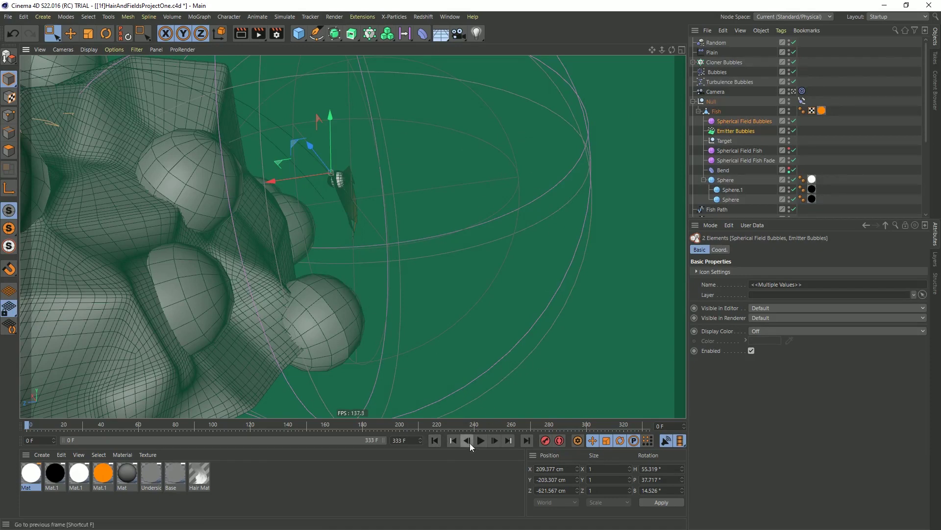
Enable the Hair object and render a preview of the view at frame 11
scroll(751, 197, down, 5)
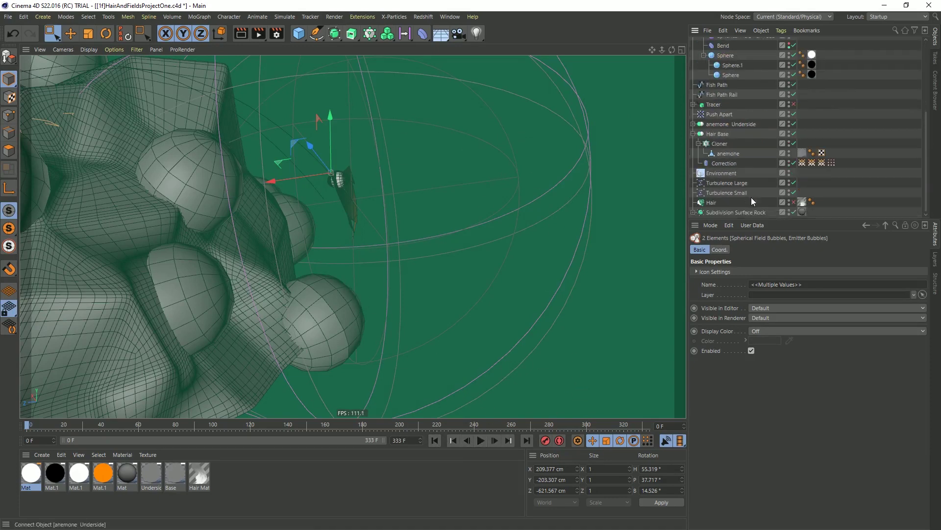
click(794, 202)
click(481, 440)
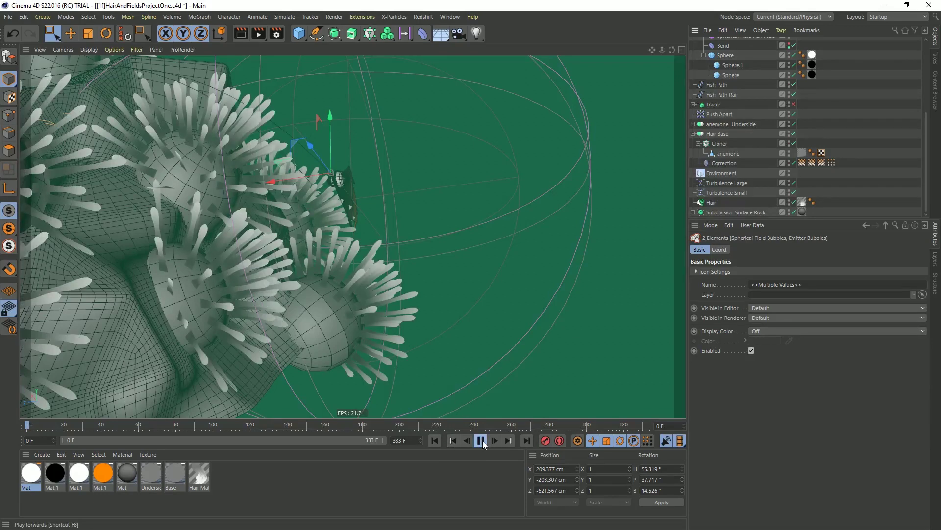
click(482, 440)
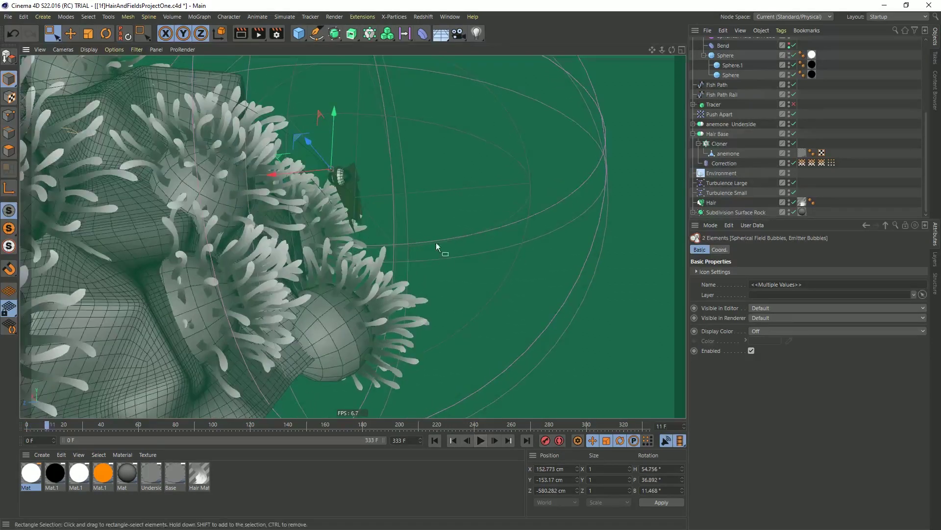
key(ctrl+r)
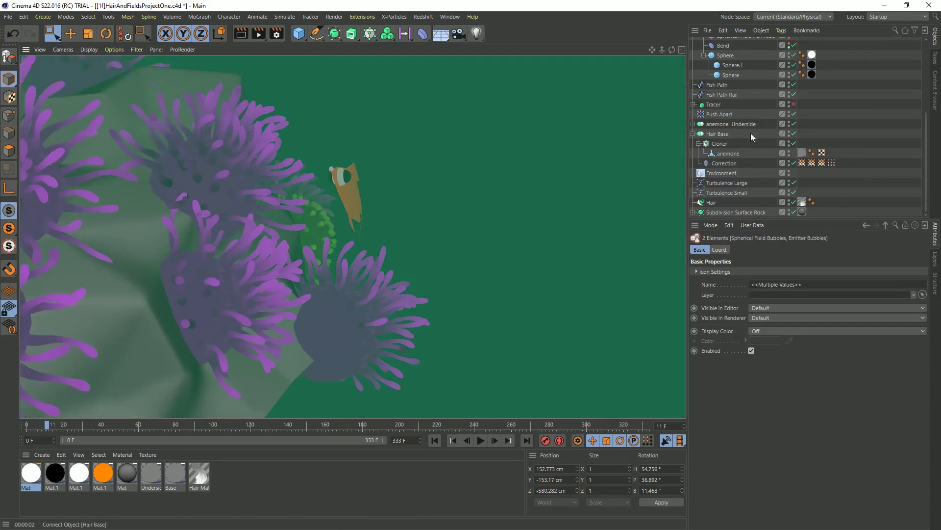
Set the Environment fog distance to 3000 cm and its fog color to a brighter teal with a hue of about 172°
scroll(752, 133, up, 5)
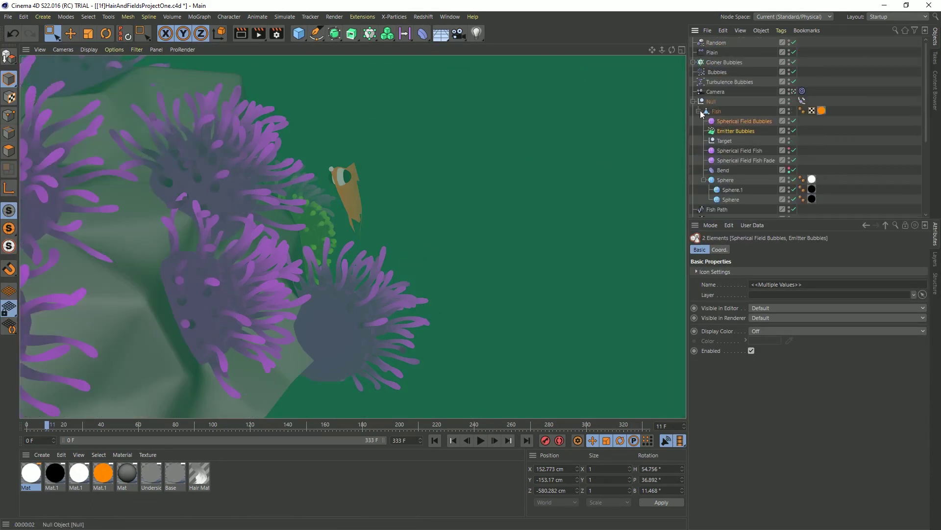
scroll(760, 169, down, 5)
click(718, 174)
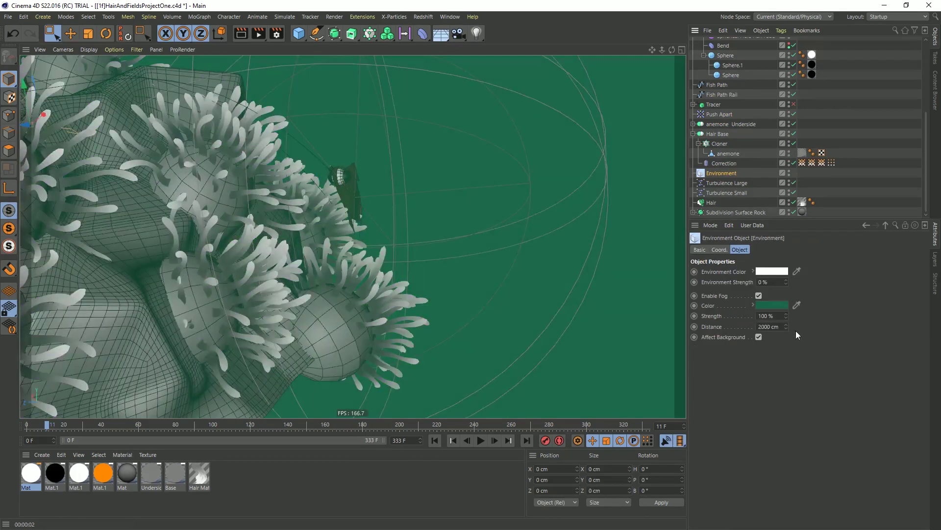
drag(762, 328, 756, 327)
text(3)
click(774, 305)
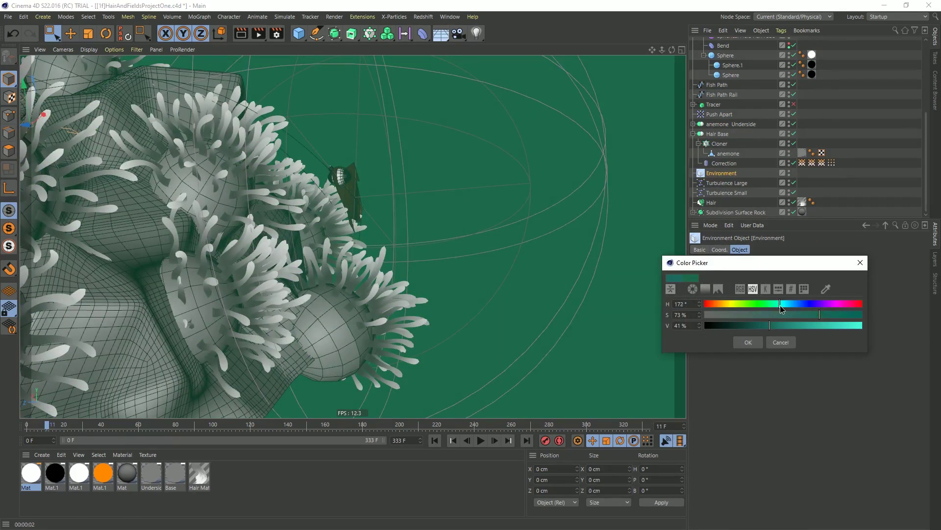
click(783, 325)
click(749, 341)
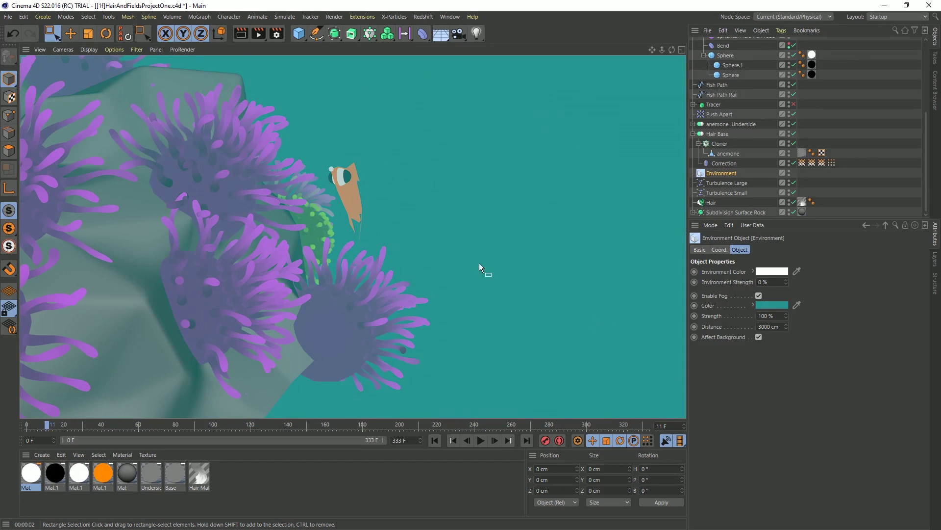
Open the rock's material and copy the Fusion shader from its Luminance texture
click(127, 473)
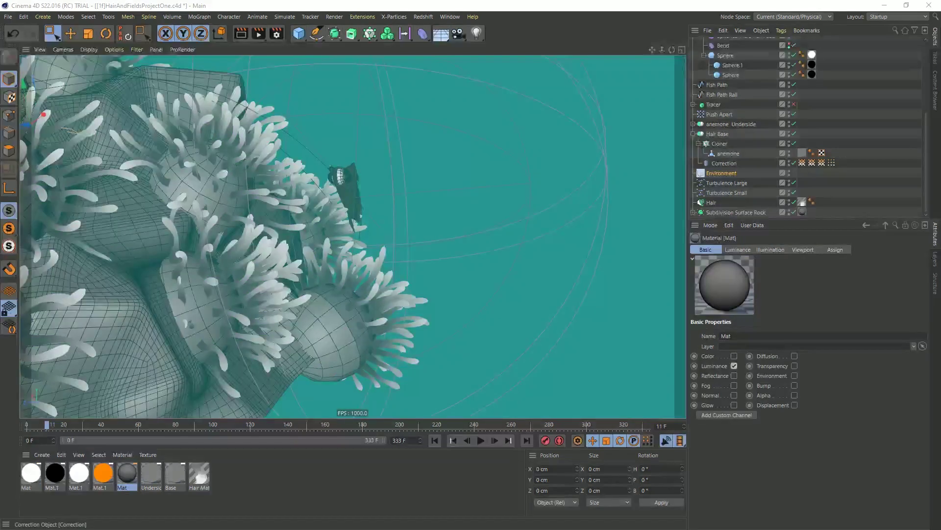
double_click(127, 474)
drag(353, 95, 528, 72)
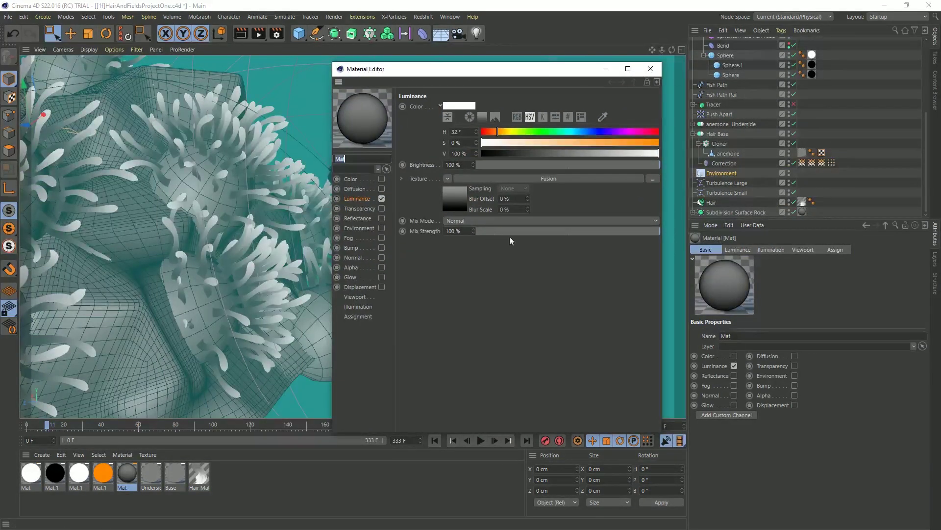
click(448, 178)
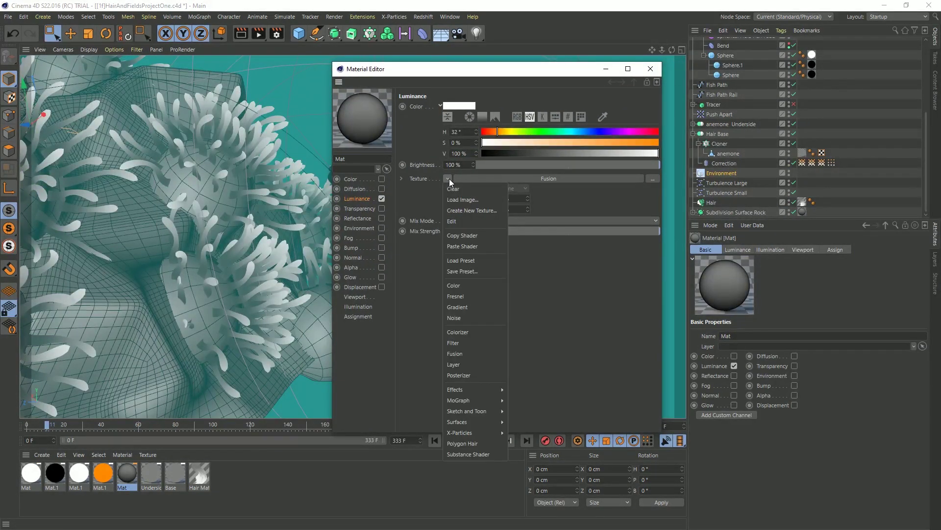
click(542, 246)
click(447, 178)
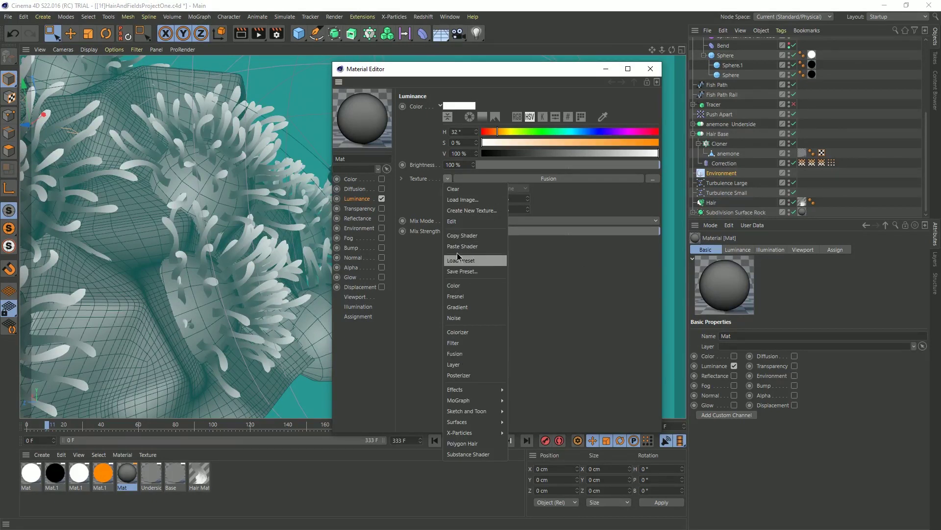
click(463, 236)
Open the Luminance Fusion shader and put the copied Fusion shader into its Base Channel
click(450, 179)
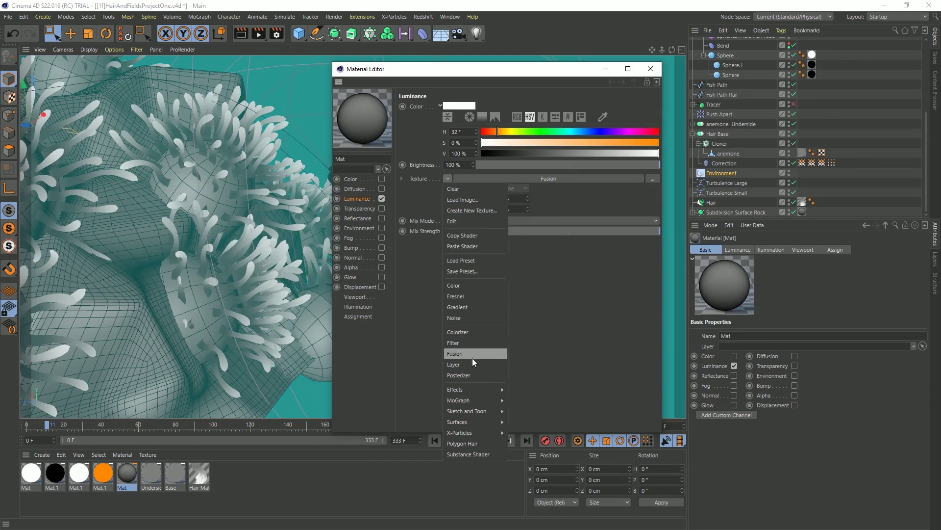
click(540, 246)
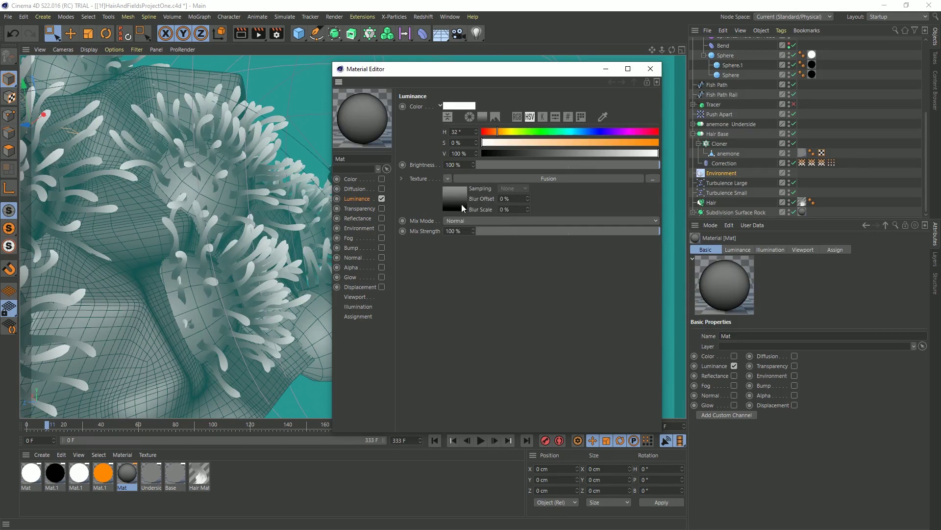
click(461, 204)
click(450, 280)
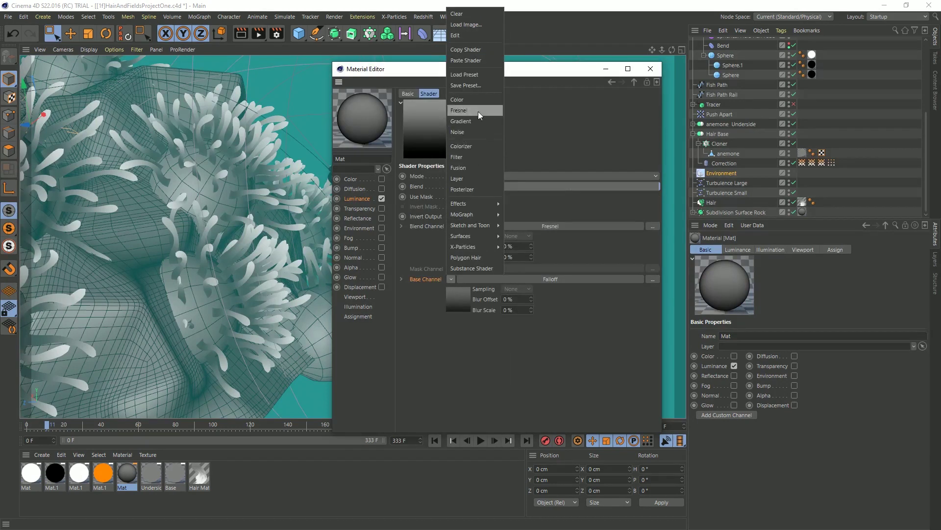
click(461, 168)
Load a Noise shader into the Fusion shader's Blend Channel and set its noise type to Turbulence
click(451, 226)
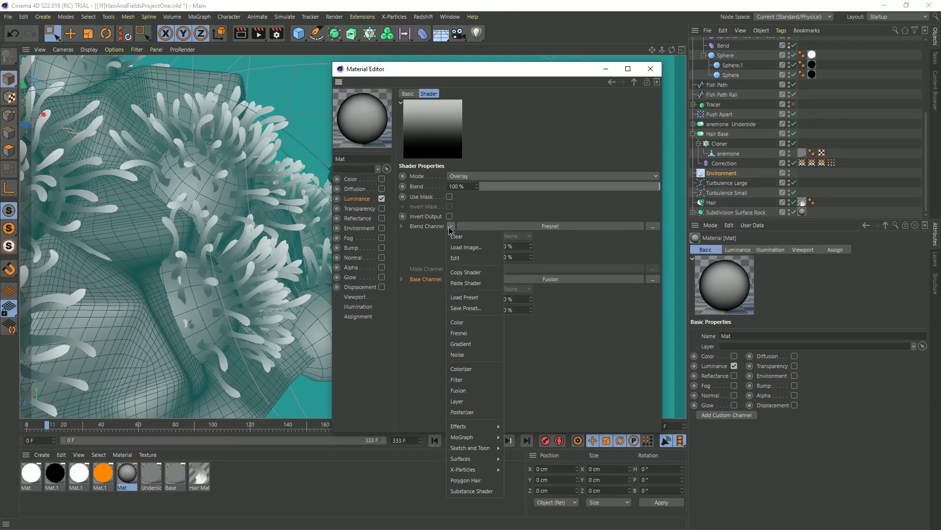
click(472, 354)
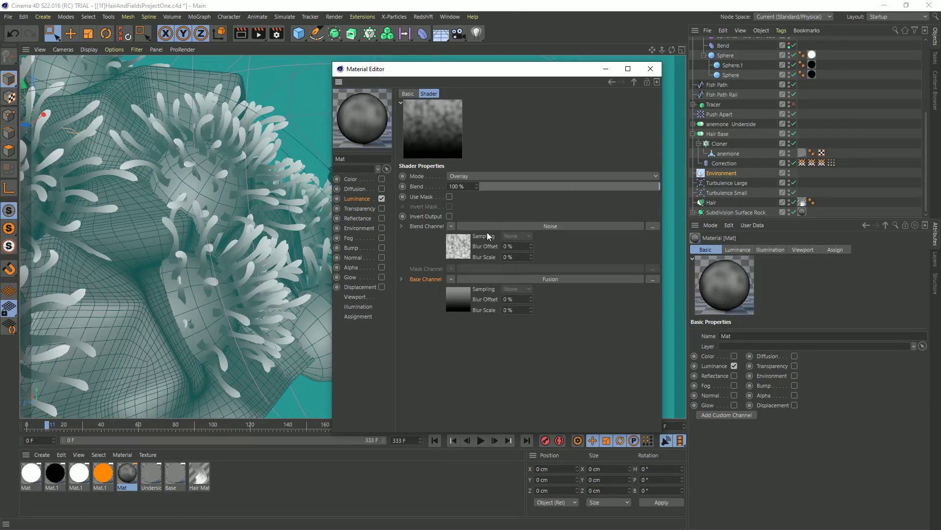
click(460, 257)
click(658, 207)
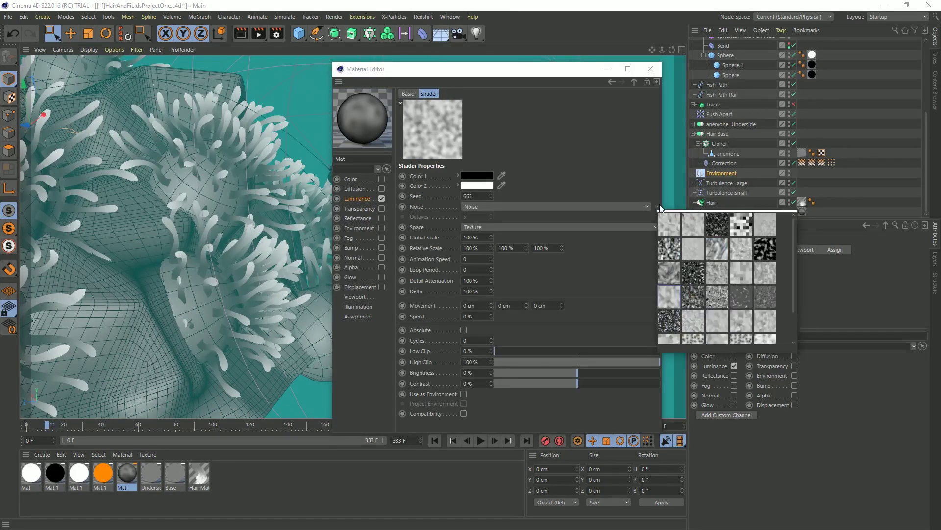
click(644, 206)
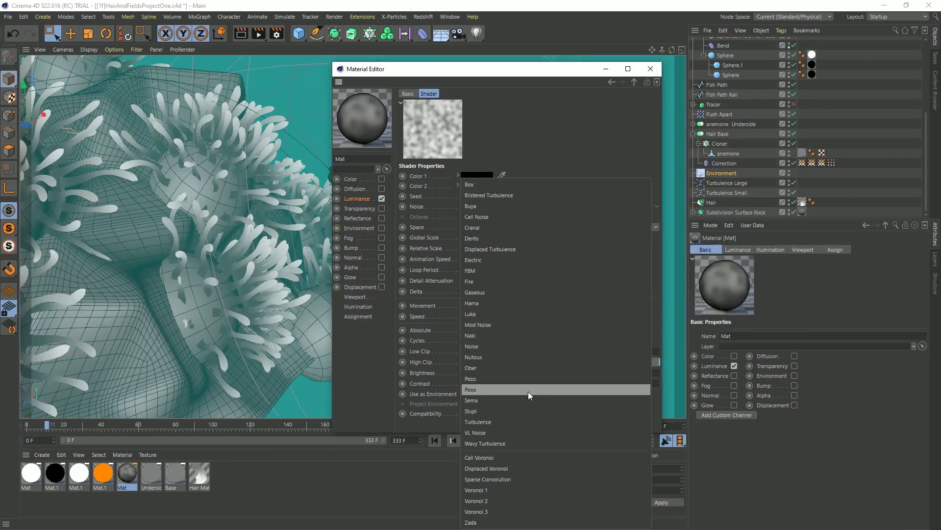
click(505, 441)
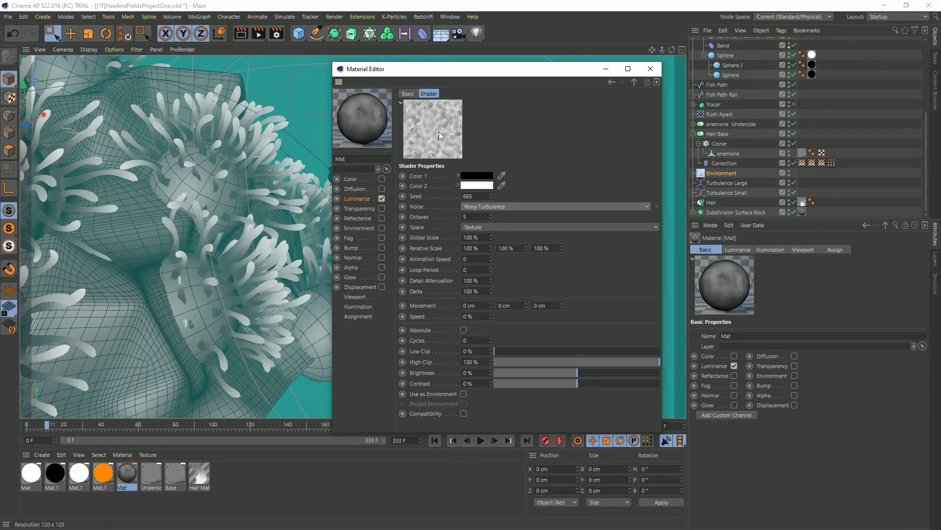
click(647, 206)
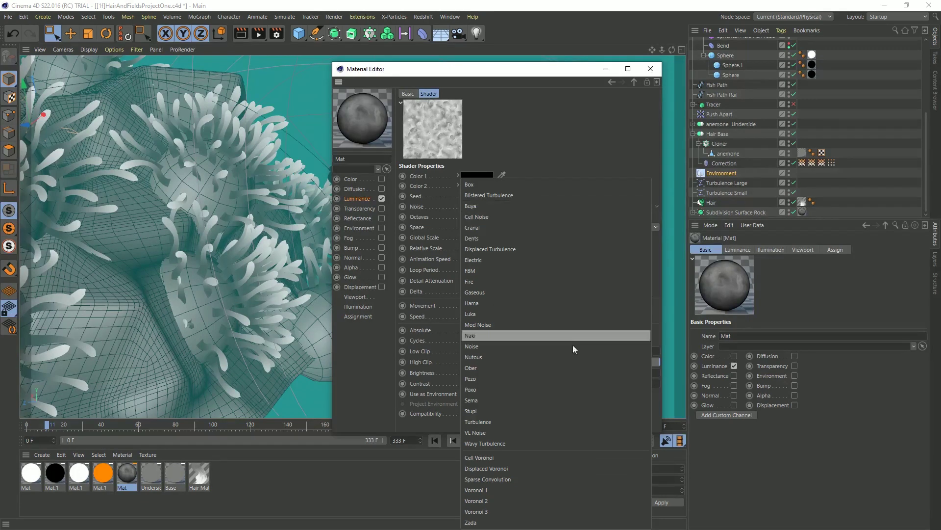
click(499, 423)
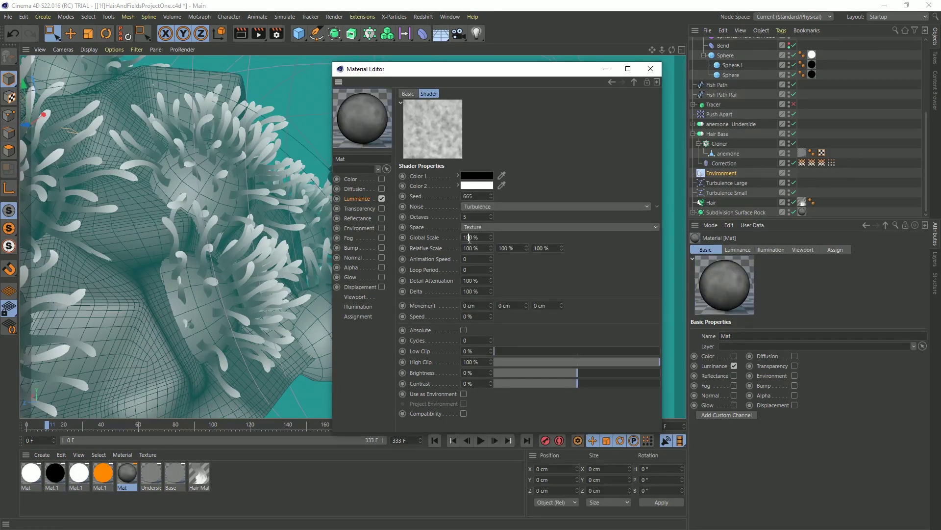
Set the noise's Global Scale to 550% and render a preview of the rock in the view
drag(469, 239, 458, 240)
text(55)
key(Return)
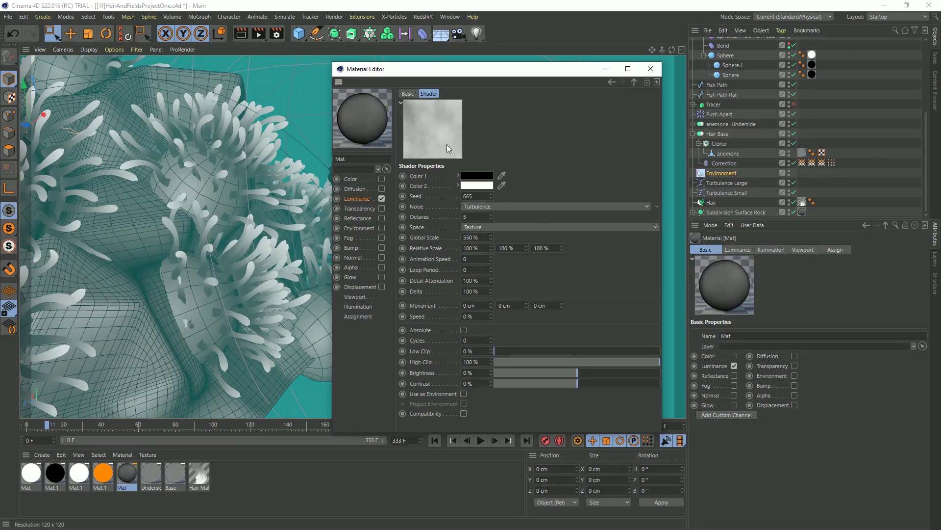
click(634, 82)
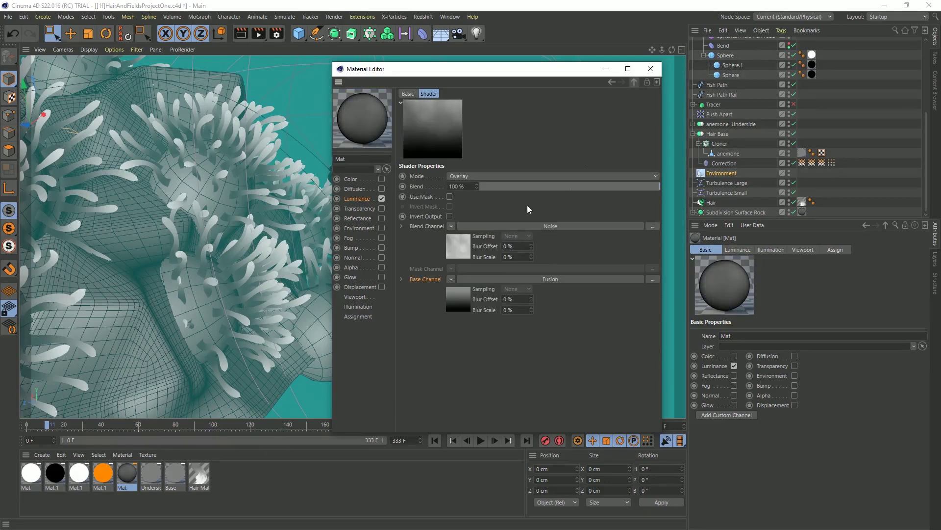
key(ctrl+r)
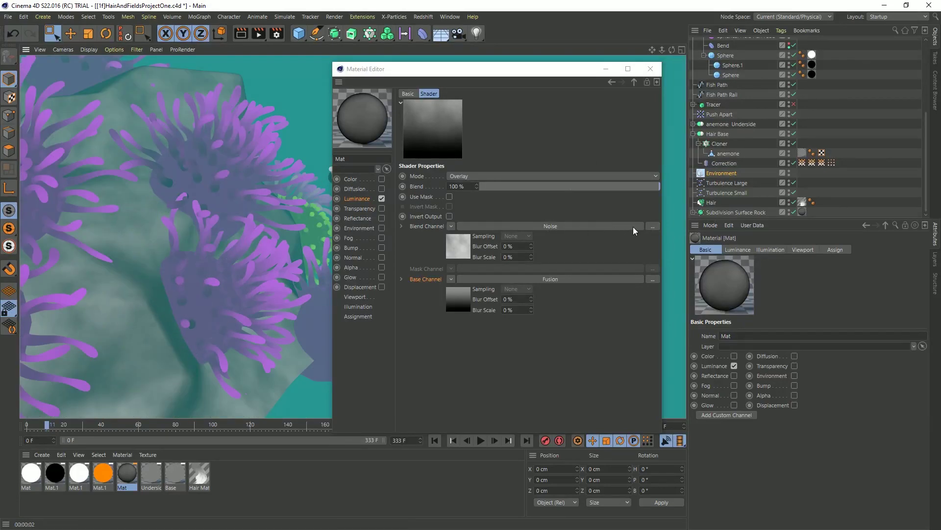
Change the Blend Channel noise type to Displaced Turbulence and close the rock's material
click(450, 251)
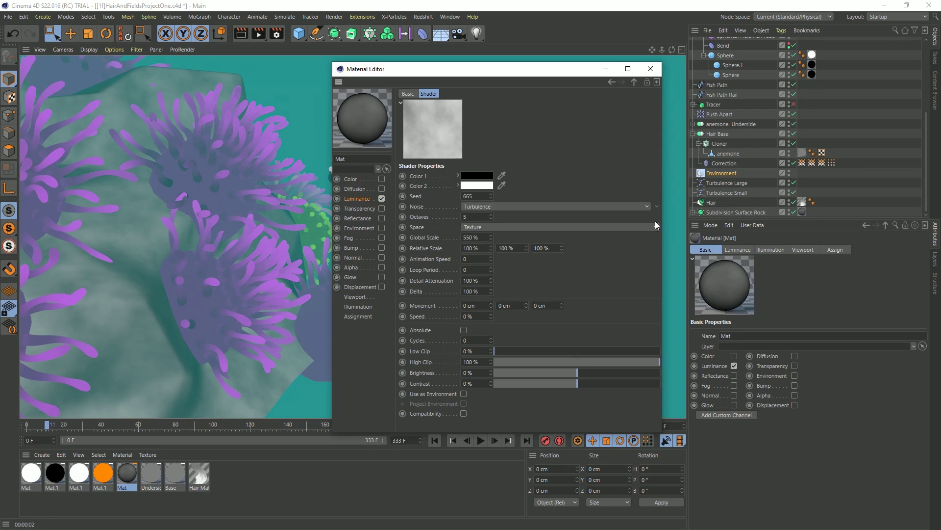
click(649, 208)
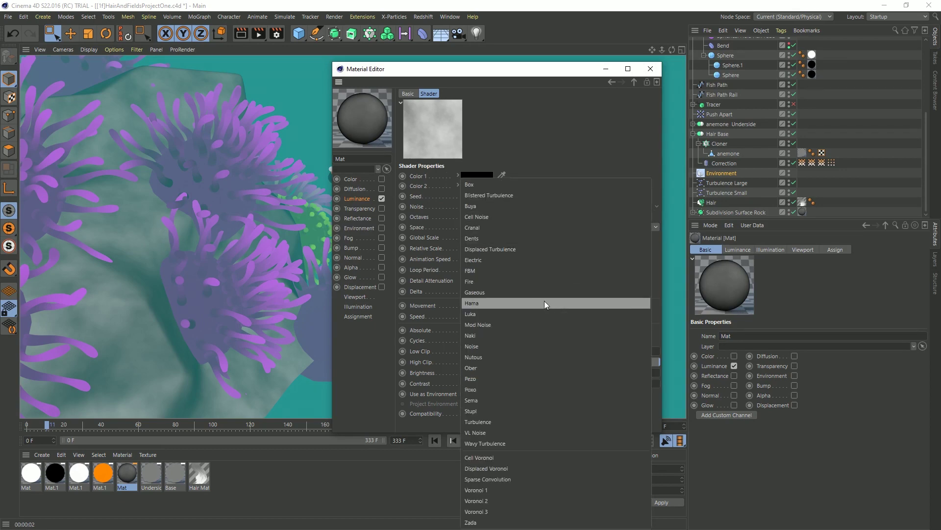
click(523, 248)
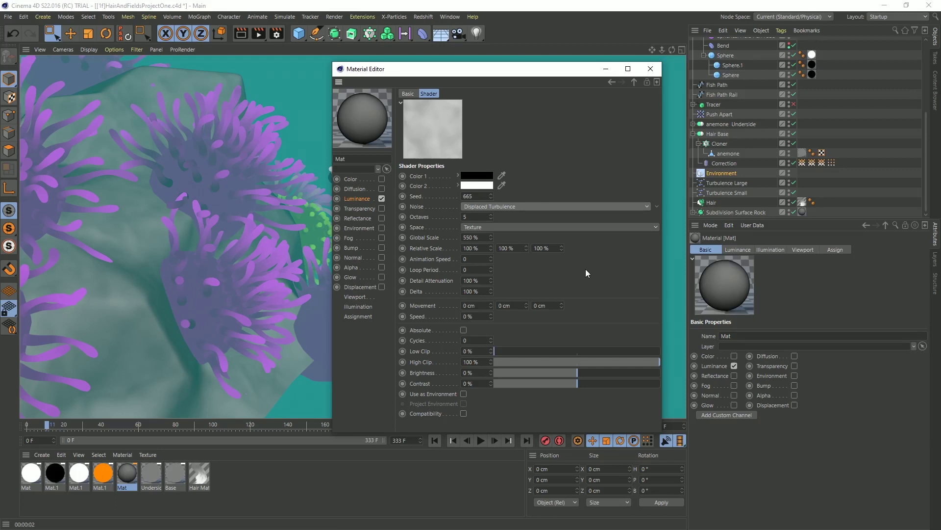
click(650, 71)
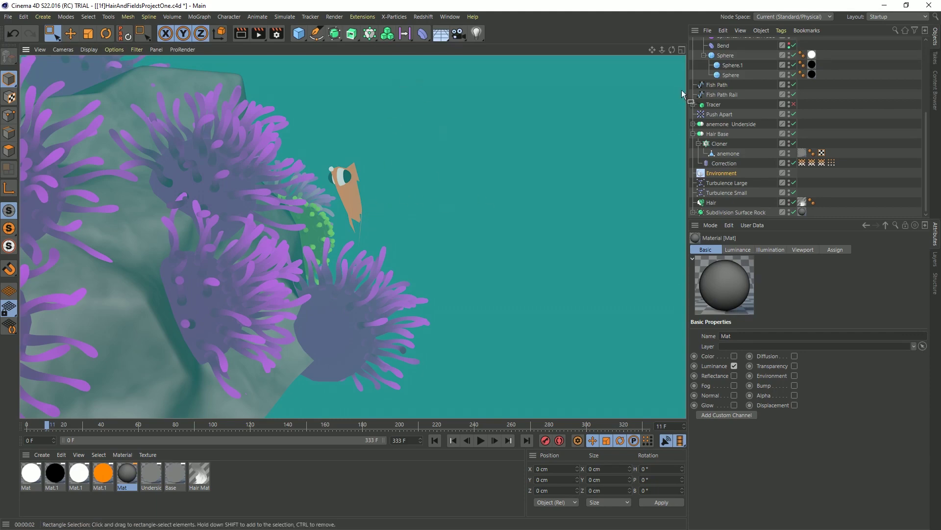
Add a light and raise it straight up to about 667 cm above the anemone-covered rock
drag(652, 50, 654, 52)
alt+drag(460, 307, 454, 304)
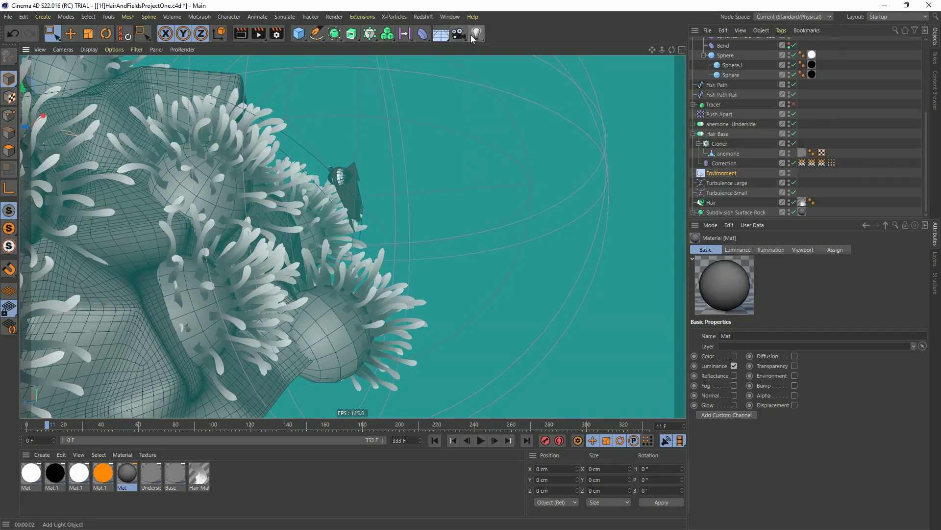
middle_click(473, 98)
middle_click(274, 255)
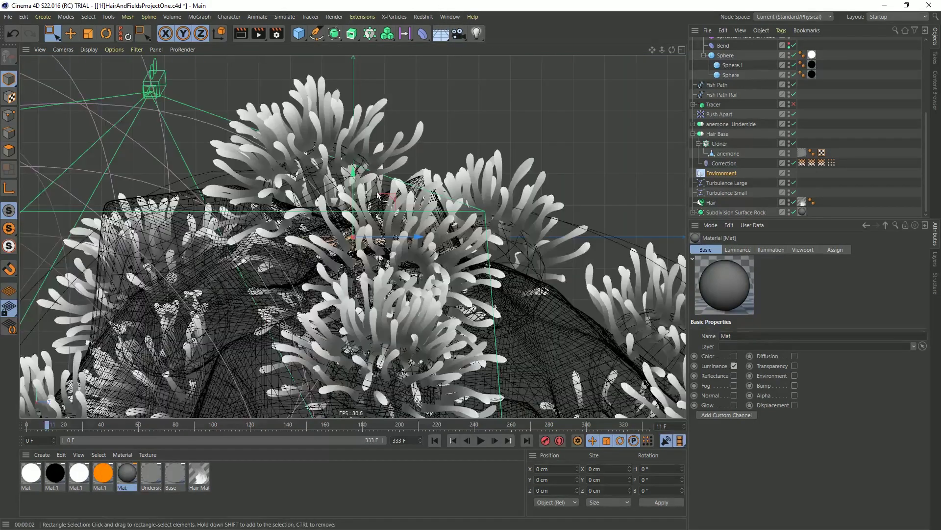
alt+right_drag(402, 159, 354, 172)
alt+middle_drag(363, 166, 348, 202)
alt+right_drag(348, 202, 362, 198)
scroll(363, 201, up, 5)
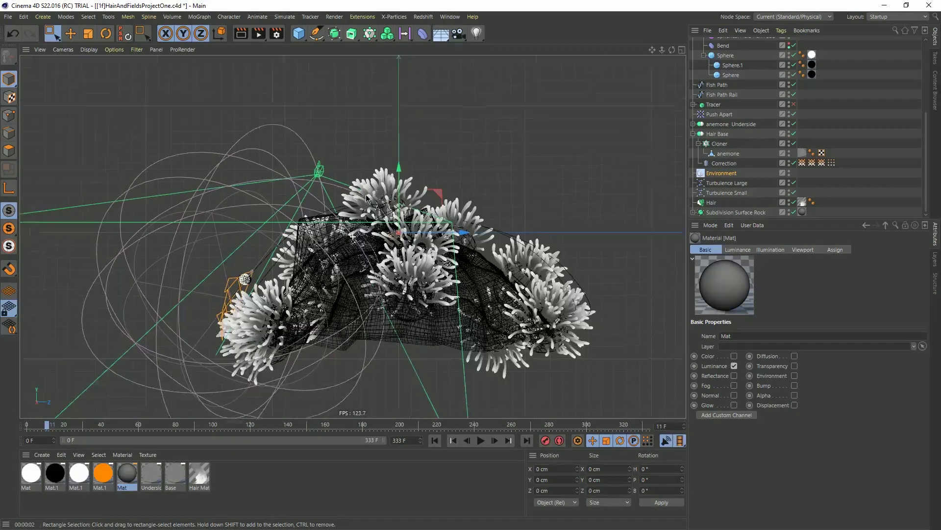
click(473, 34)
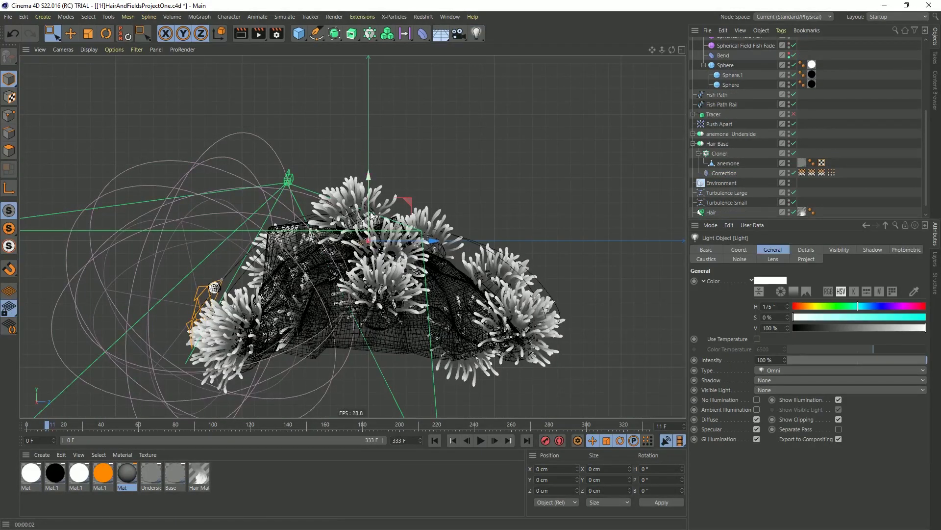
drag(370, 194, 370, 27)
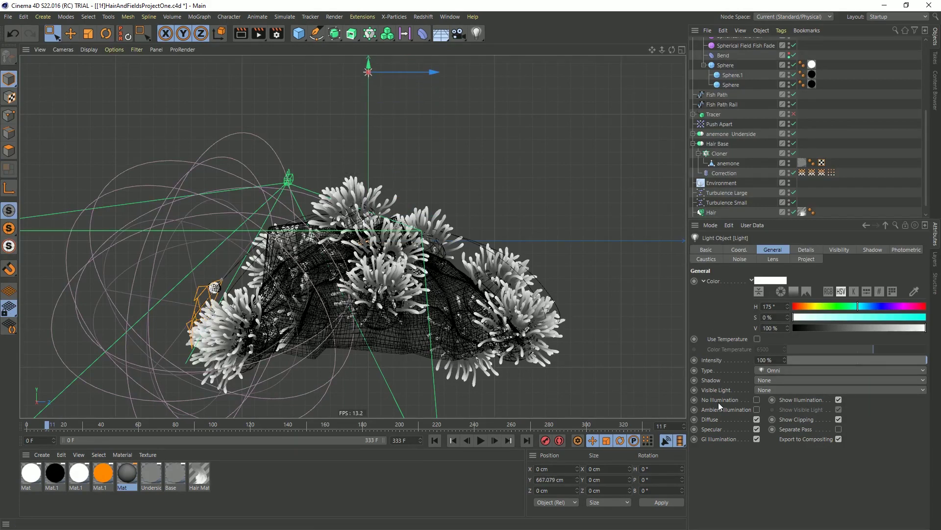
Turn on No Illumination for the light and set its Visible Light to Visible
click(757, 400)
click(768, 389)
click(770, 400)
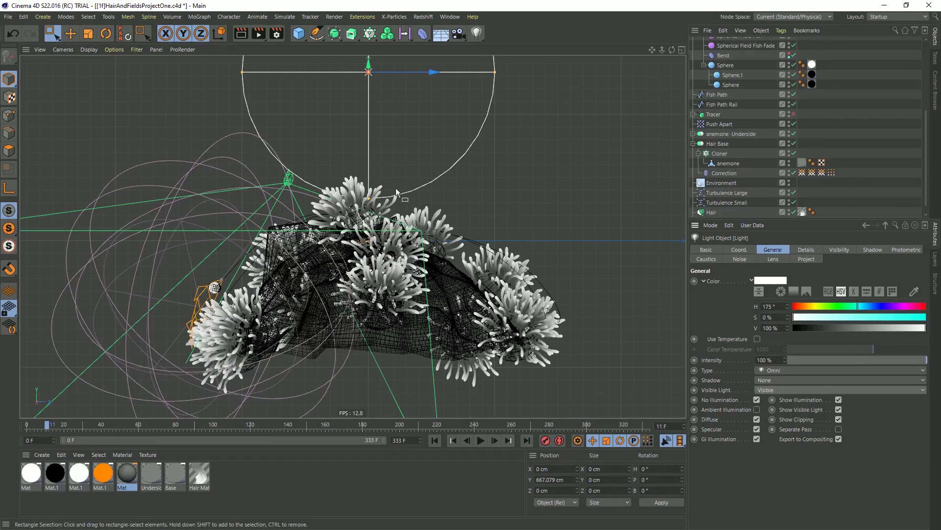
Enlarge the light's visible radius to extend past the rock and render a preview of the perspective view
drag(374, 206, 519, 441)
middle_click(342, 155)
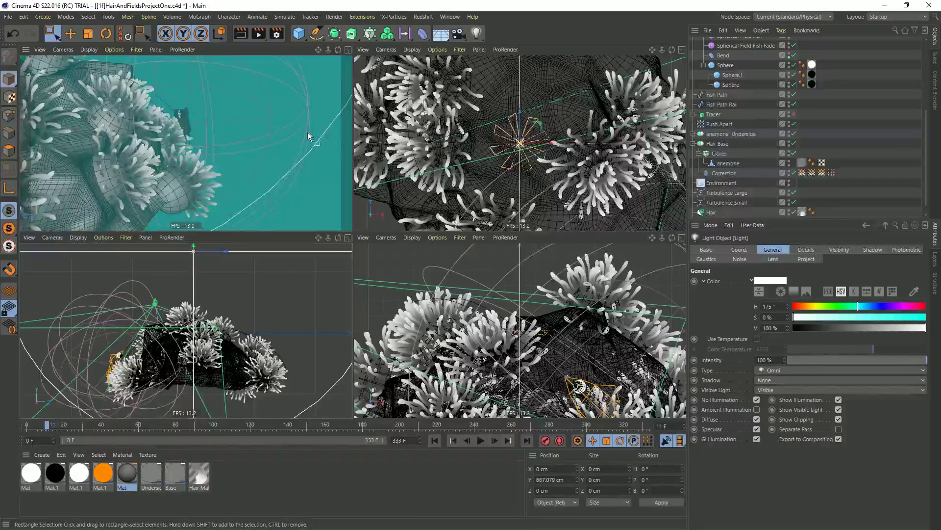
middle_click(323, 131)
key(ctrl+r)
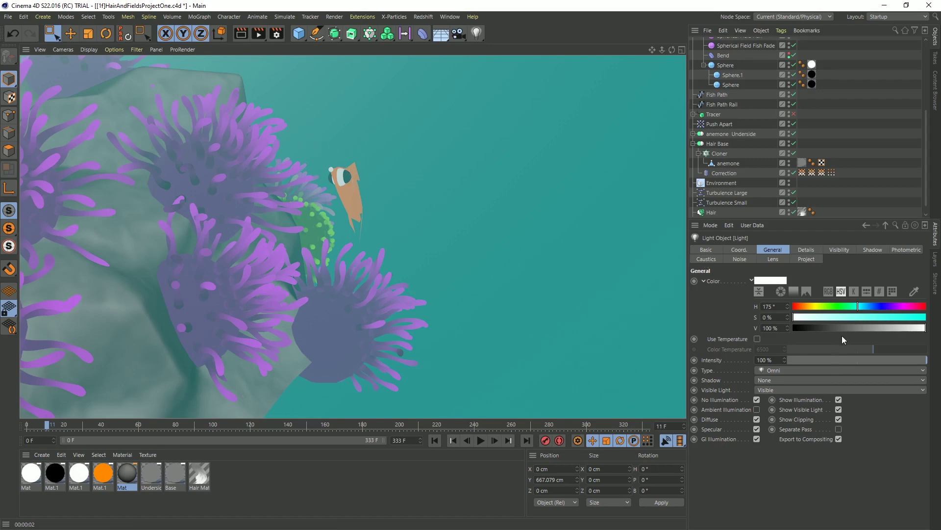
Try a green light color with a hue of 93° and a saturation of 64%
click(837, 316)
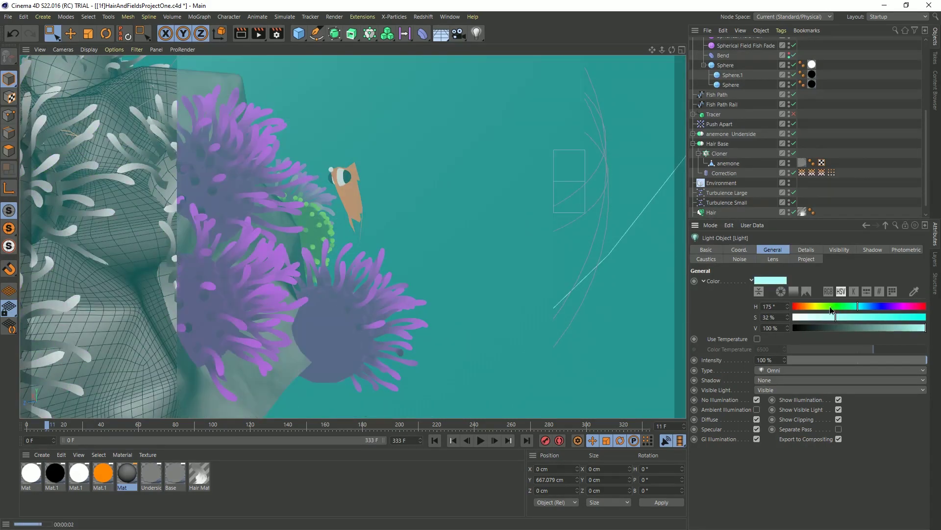
click(843, 307)
drag(843, 306, 827, 309)
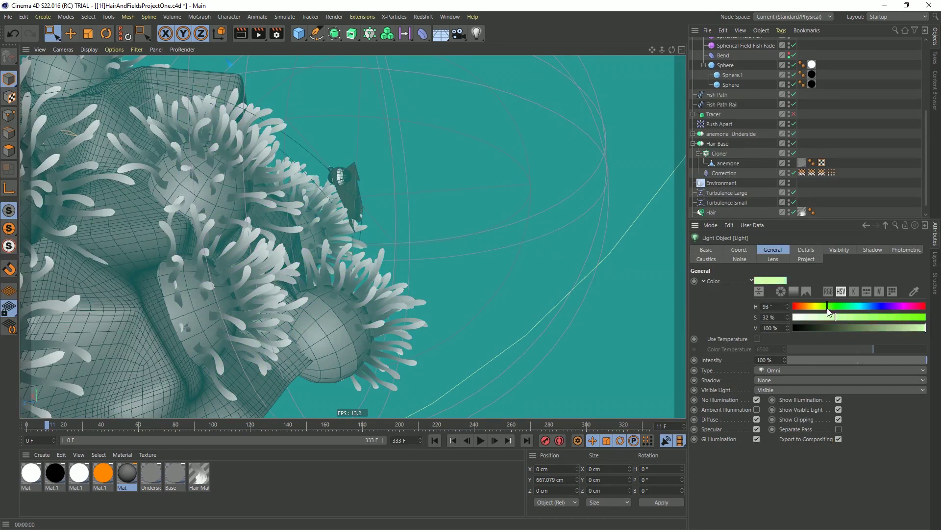
click(877, 317)
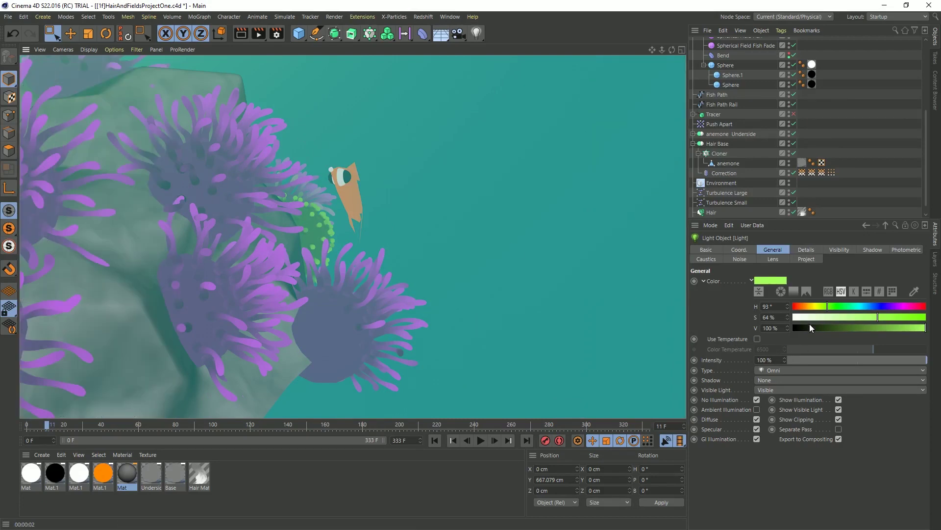
Reduce the light color's saturation to 2% and set the light's intensity to 155%
click(795, 317)
drag(760, 360, 776, 367)
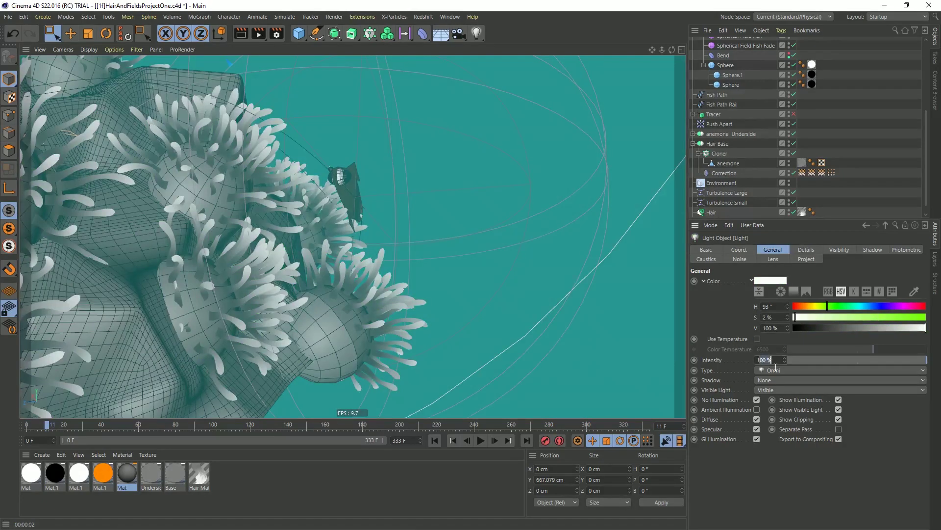
text(55)
key(Return)
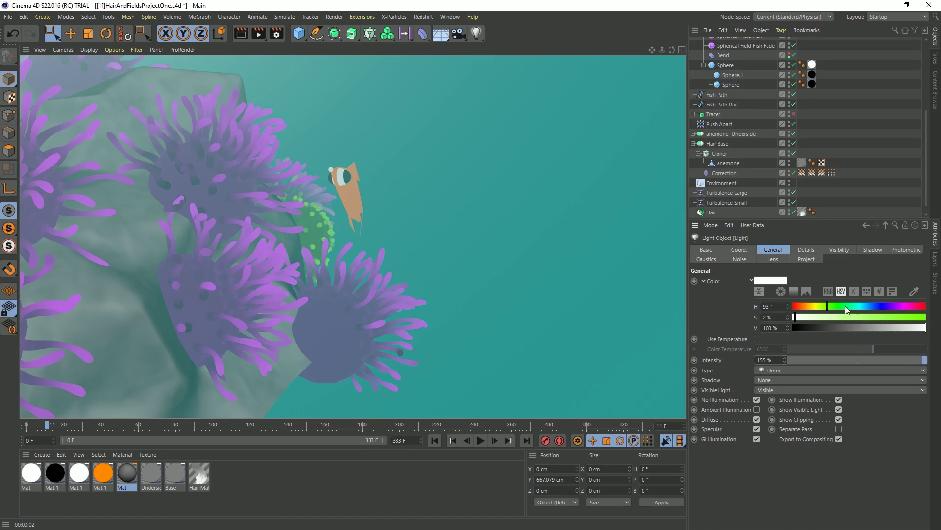
Tint the light pale cyan with a hue of 177° and a saturation of 20%
click(858, 306)
click(825, 318)
drag(824, 316, 829, 317)
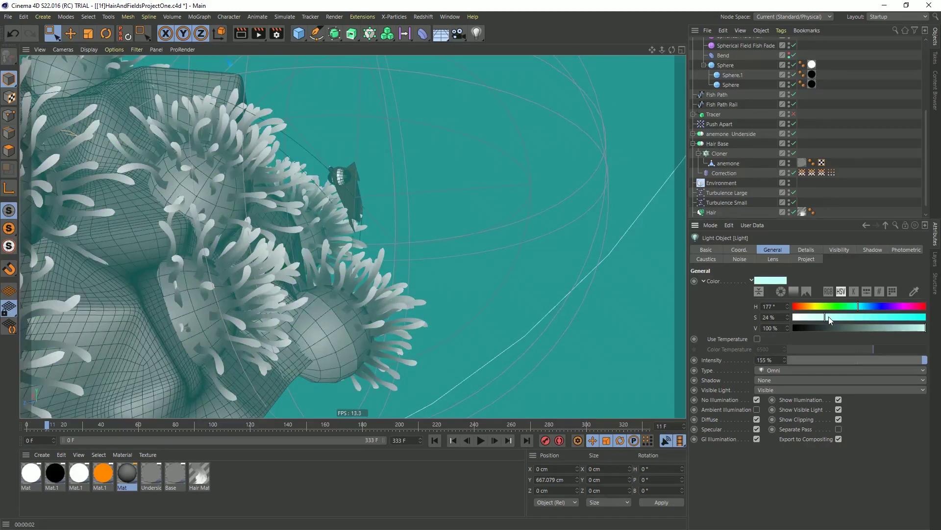
click(854, 317)
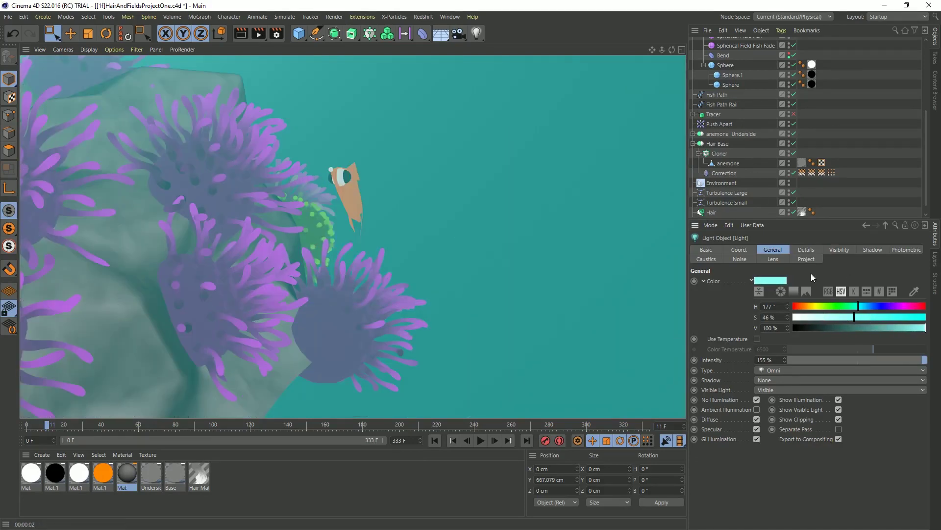
drag(840, 316, 819, 317)
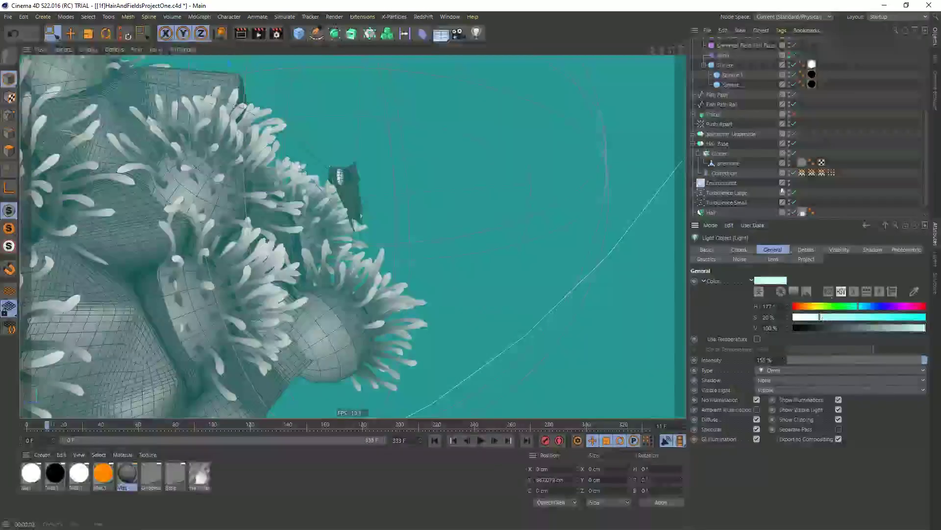
Try a darker teal for the Environment object's fog color by lowering its brightness
click(731, 171)
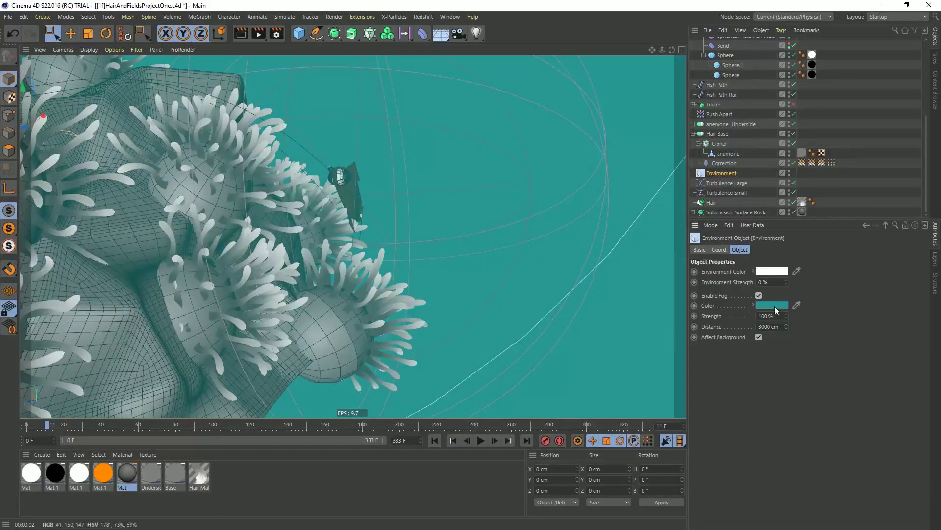
click(774, 305)
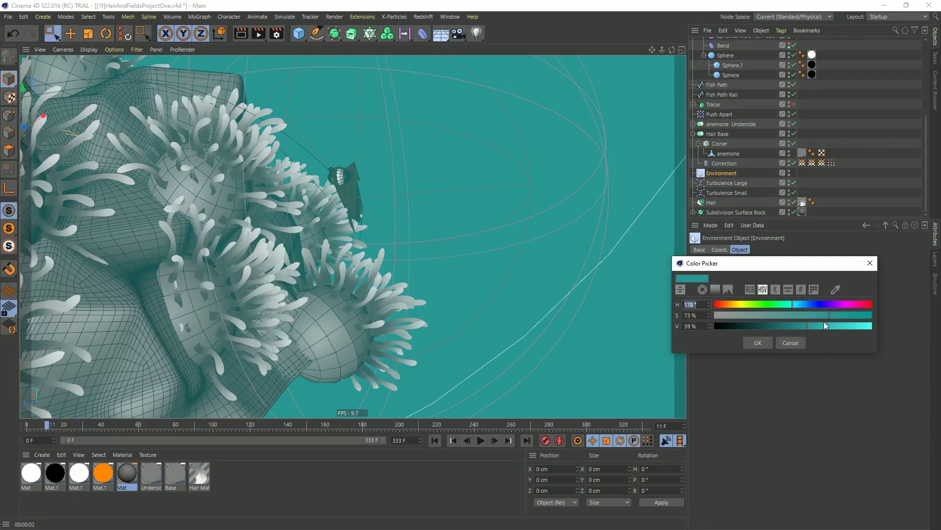
click(779, 325)
click(758, 343)
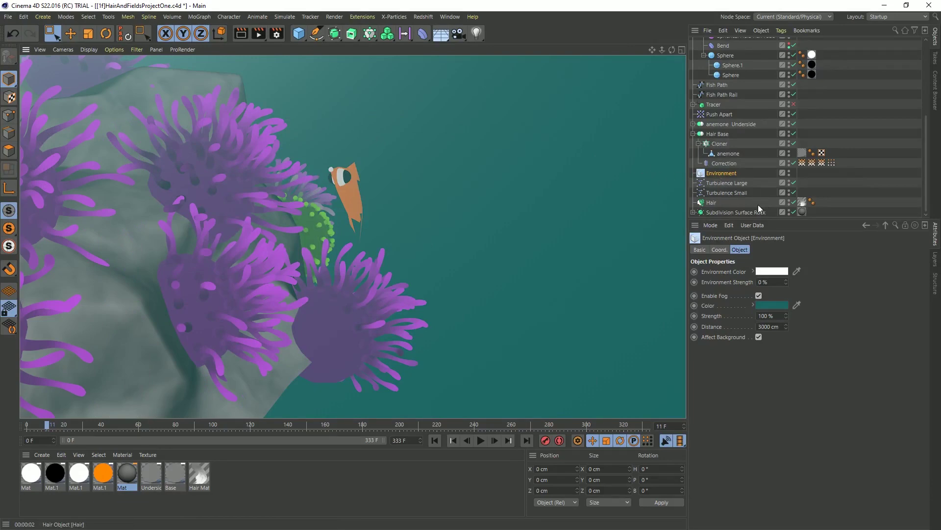
Brighten the Environment object's fog color to a lighter teal
click(783, 307)
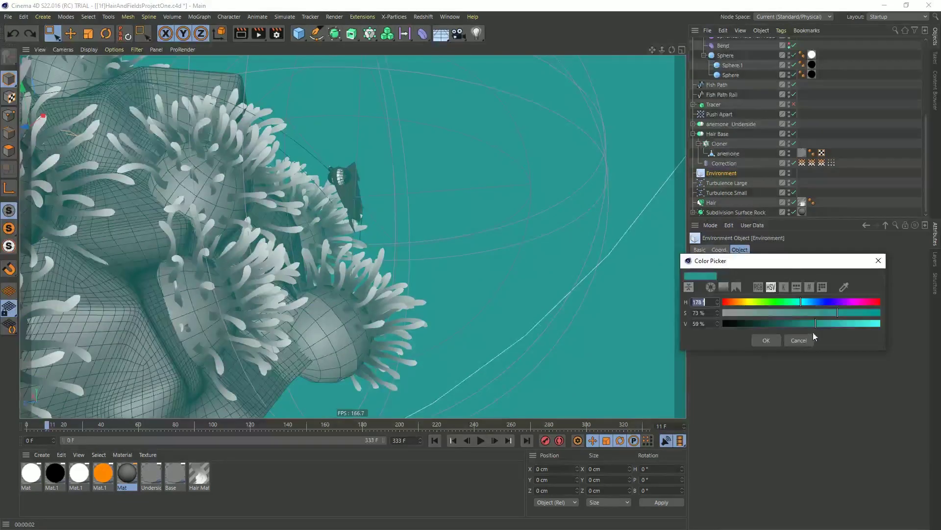
click(773, 338)
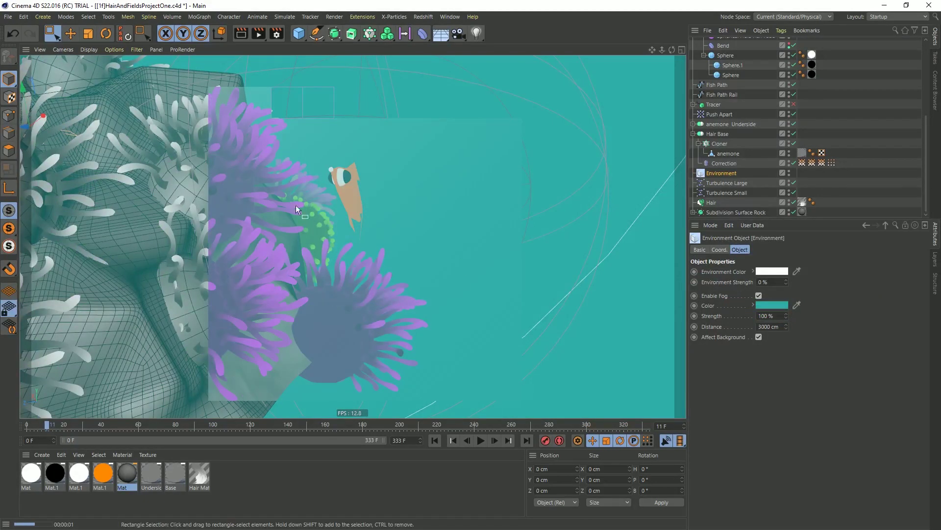
Drop the light color's saturation to 0% and set the light's intensity to 100%
scroll(727, 81, up, 5)
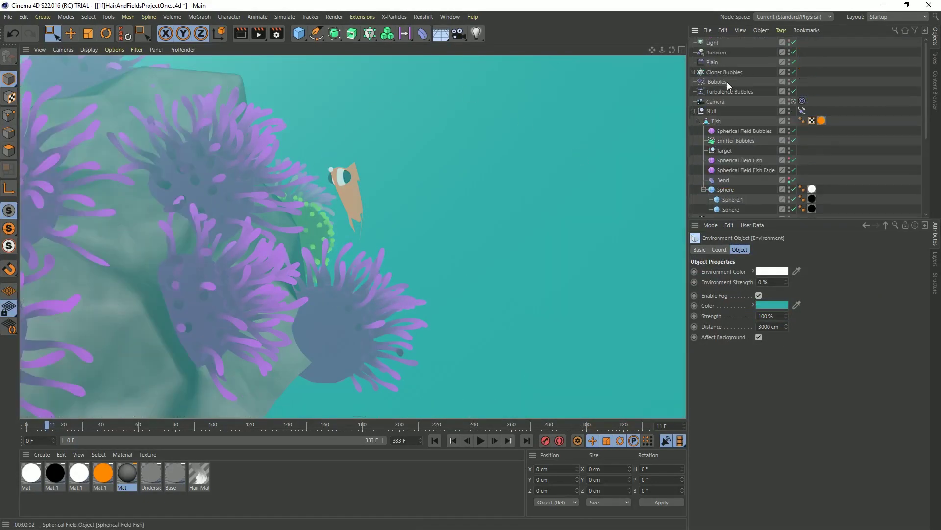
click(713, 42)
drag(806, 322, 792, 317)
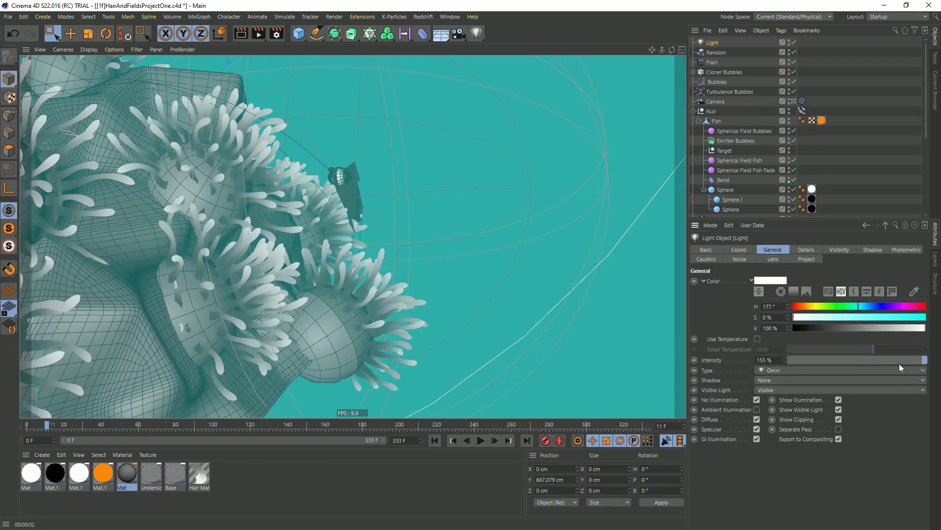
drag(901, 363, 927, 365)
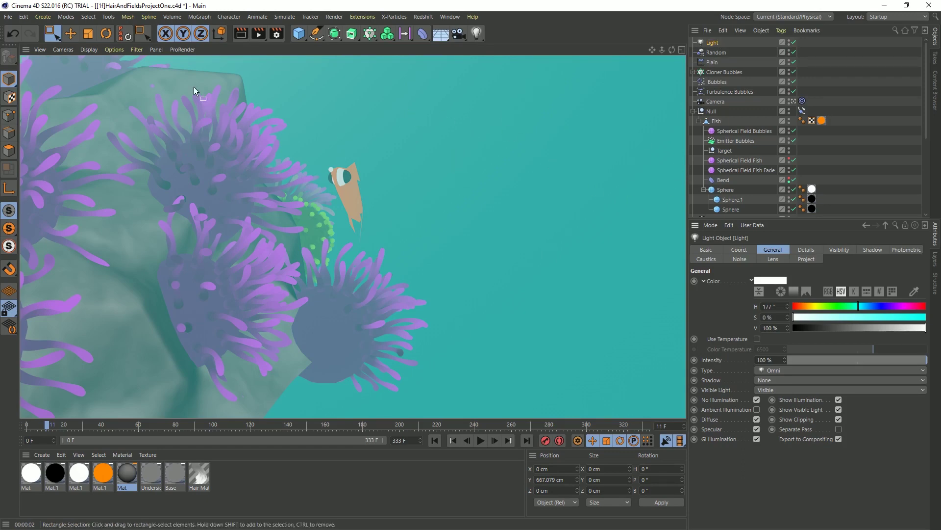
Raise the light straight up to a Y position of about 1687 cm in the side view and preview the camera render
middle_click(383, 178)
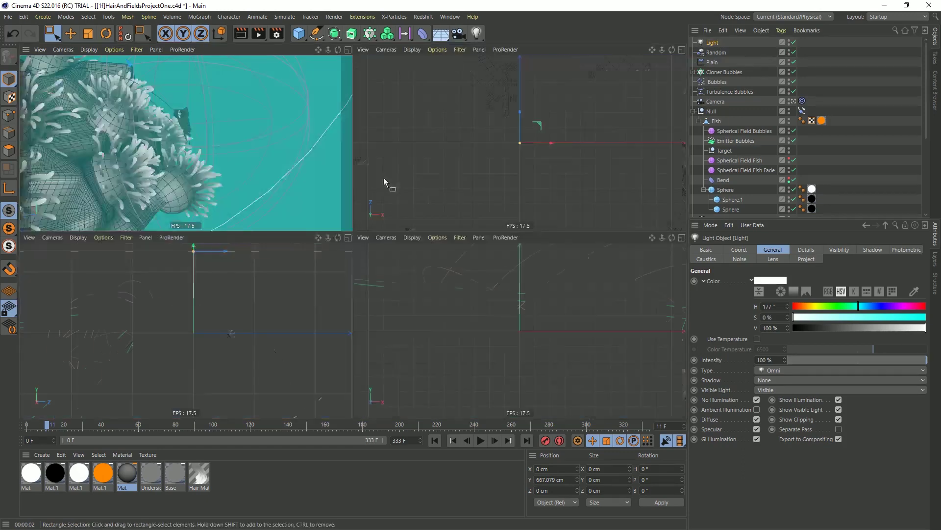
middle_click(269, 257)
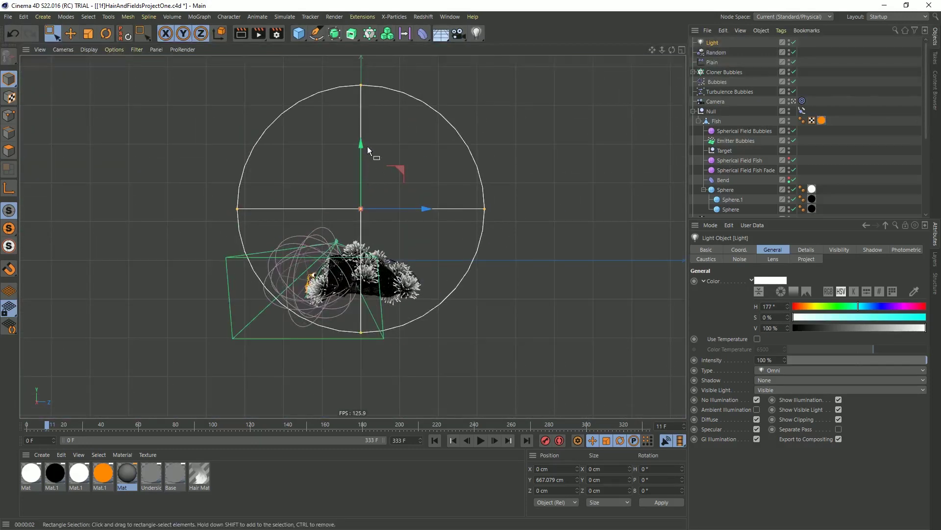
drag(361, 156, 389, 69)
key(t)
drag(449, 194, 657, 206)
key(e)
mouse_move(364, 95)
mouse_down()
mouse_move(365, 85)
mouse_move(364, 112)
mouse_up()
middle_click(351, 167)
middle_click(246, 144)
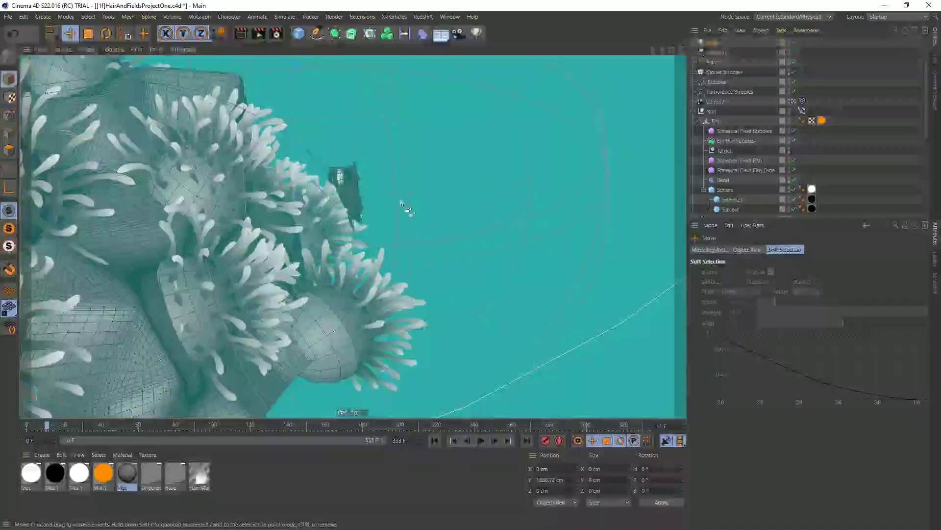
key(ctrl+r)
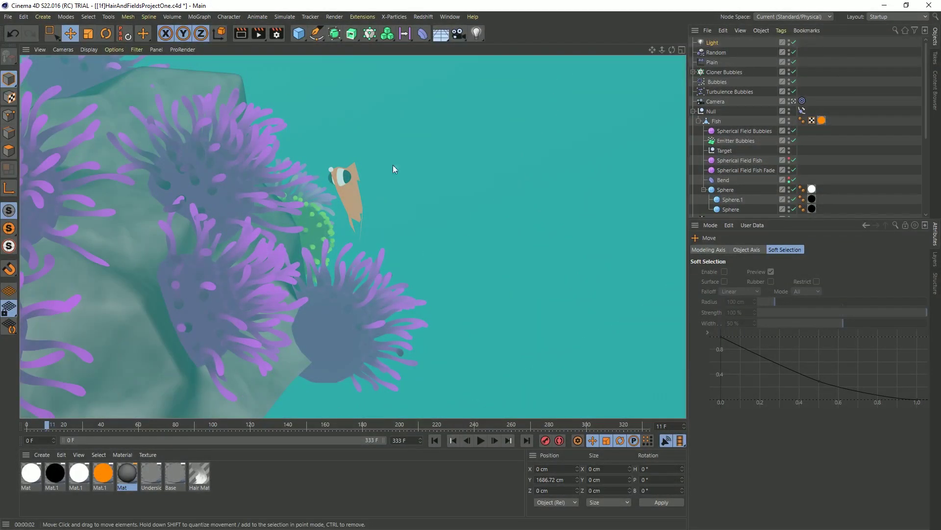
Try a light intensity of 200%, raise it to 400%, and preview the render
click(714, 43)
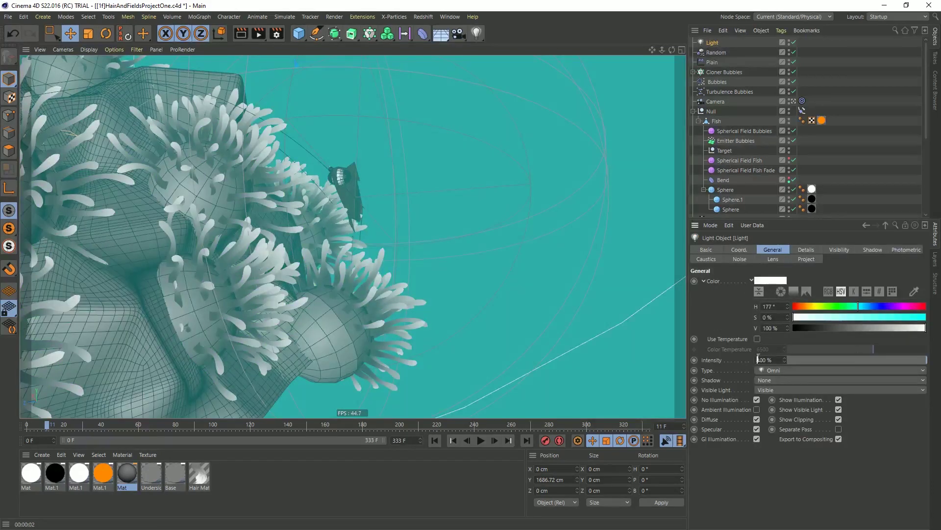
key(ctrl+r)
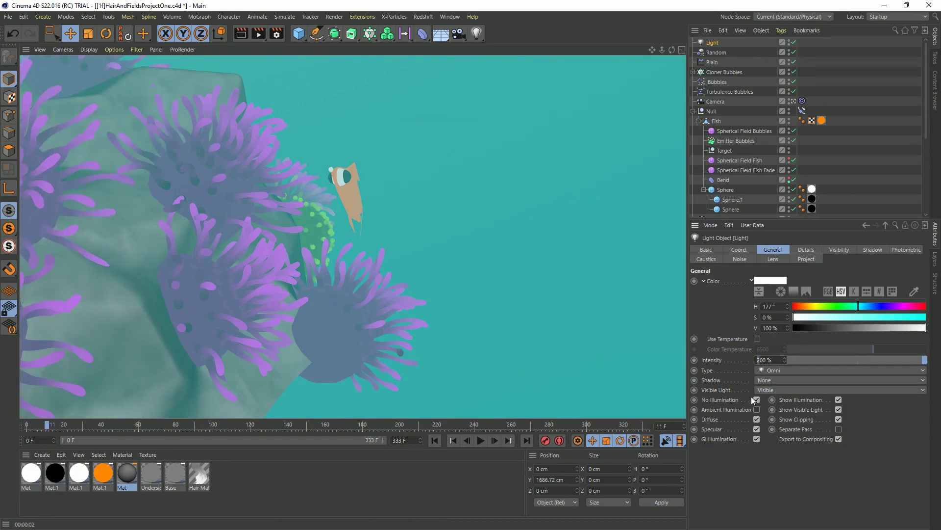
text(4)
key(Return)
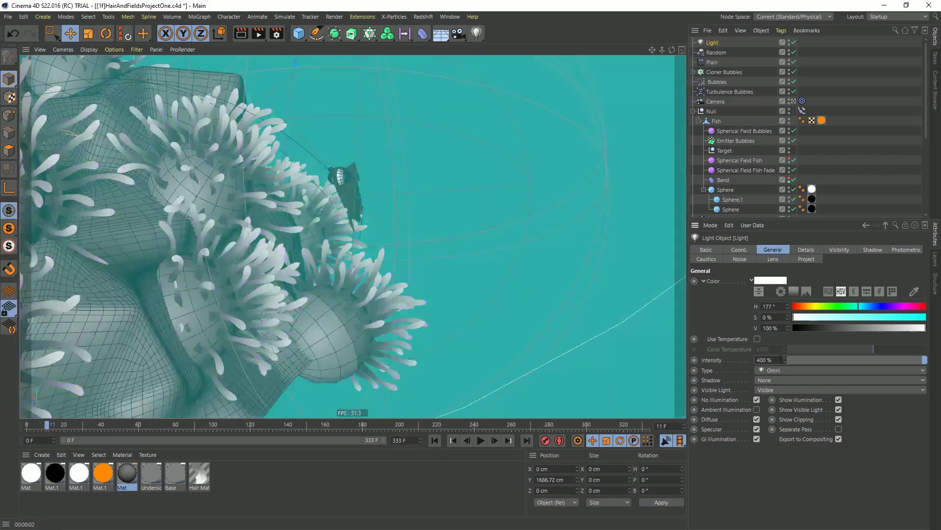
key(ctrl+r)
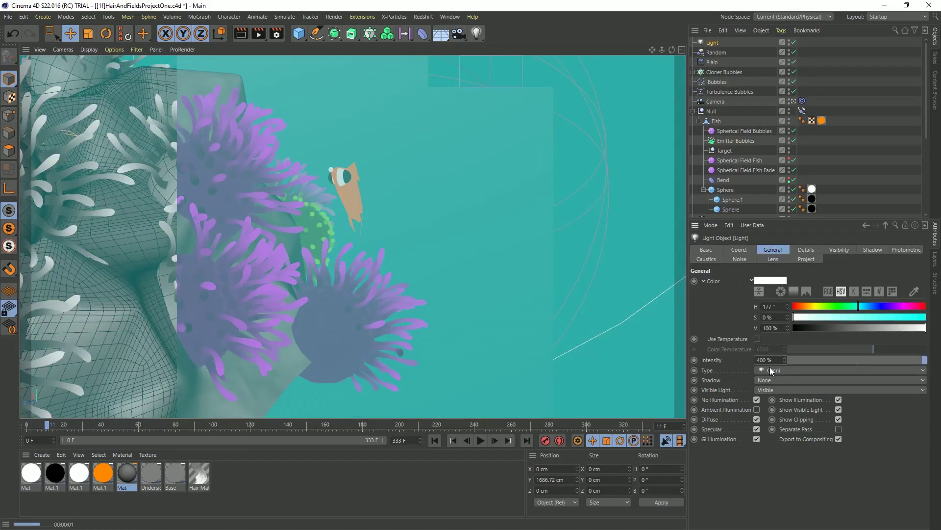
click(772, 371)
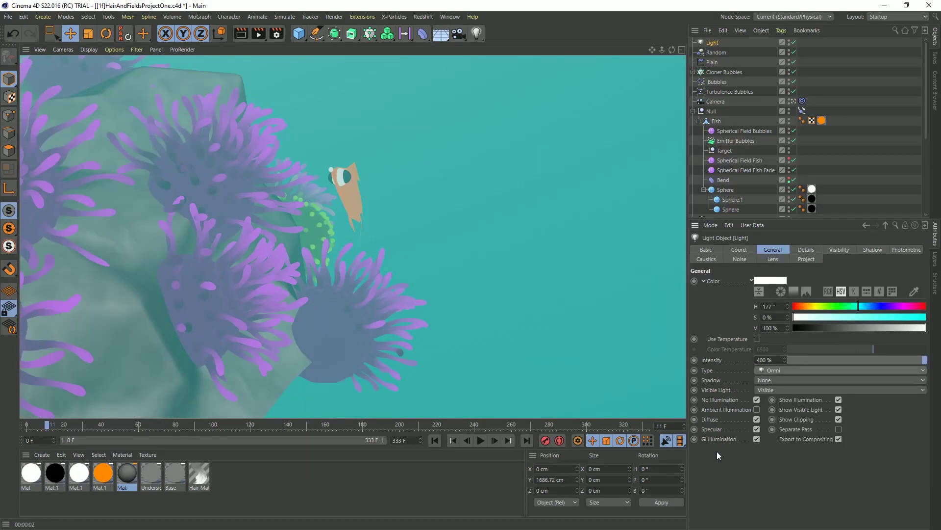
click(738, 454)
Set the rock material's luminance mix mode to Multiply and its color to a muted brown with 22% saturation and 76% brightness
click(129, 486)
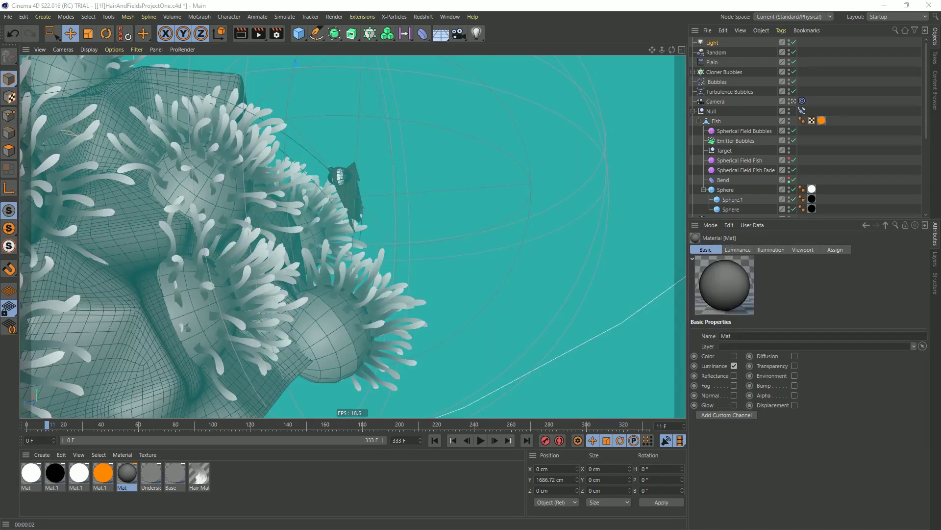
drag(763, 118, 665, 102)
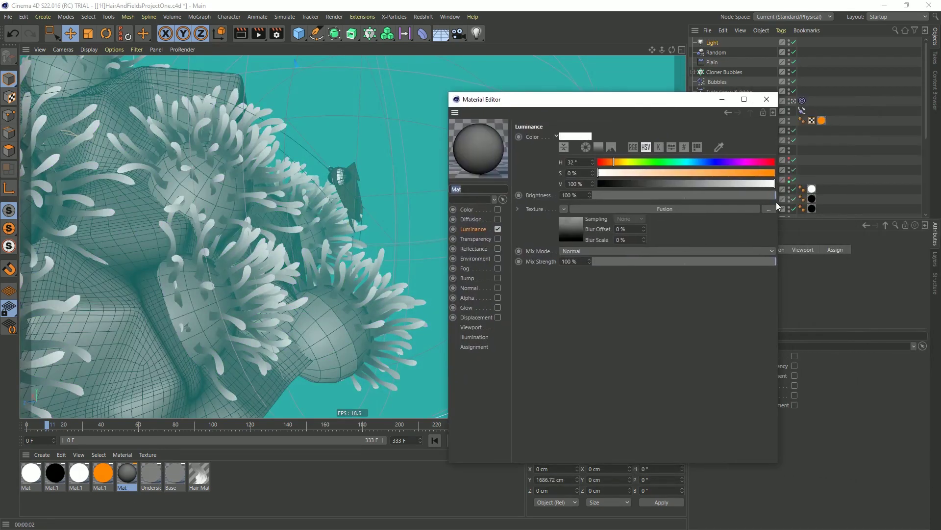
click(586, 250)
click(588, 290)
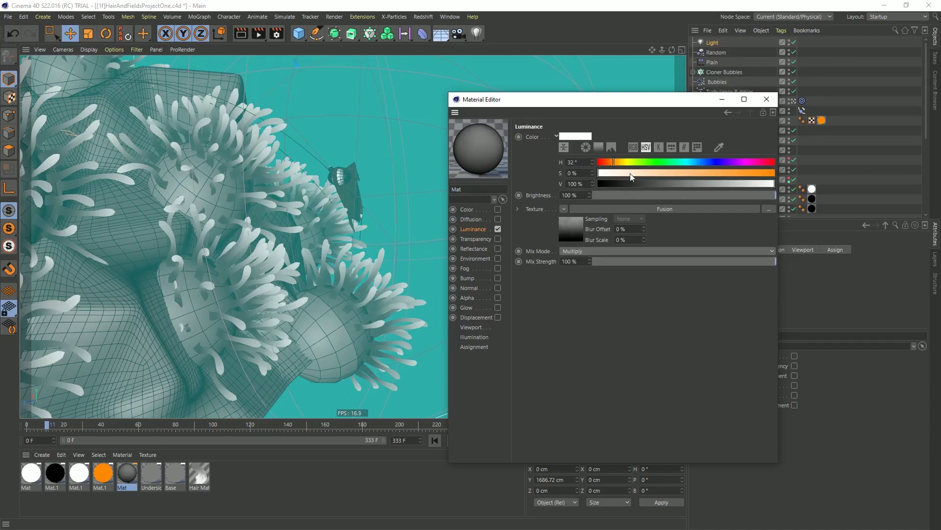
drag(630, 173, 625, 173)
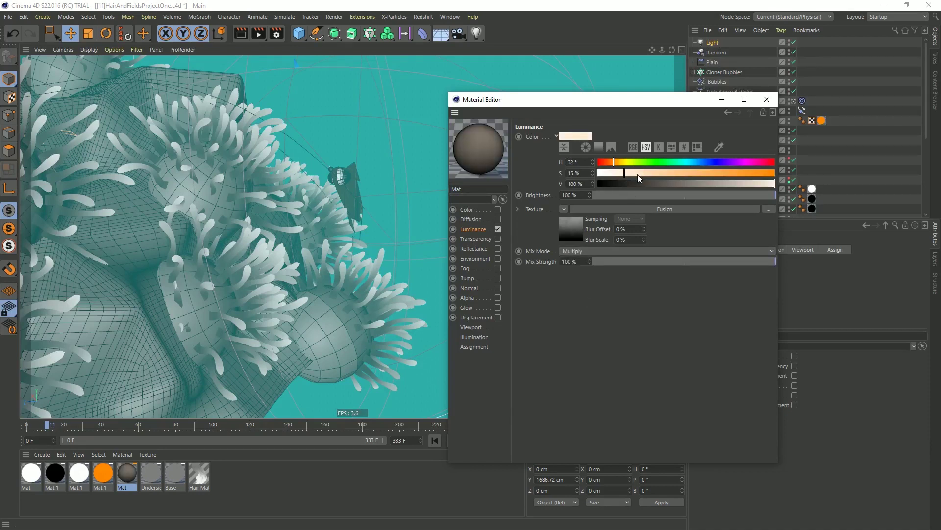
click(638, 175)
click(732, 183)
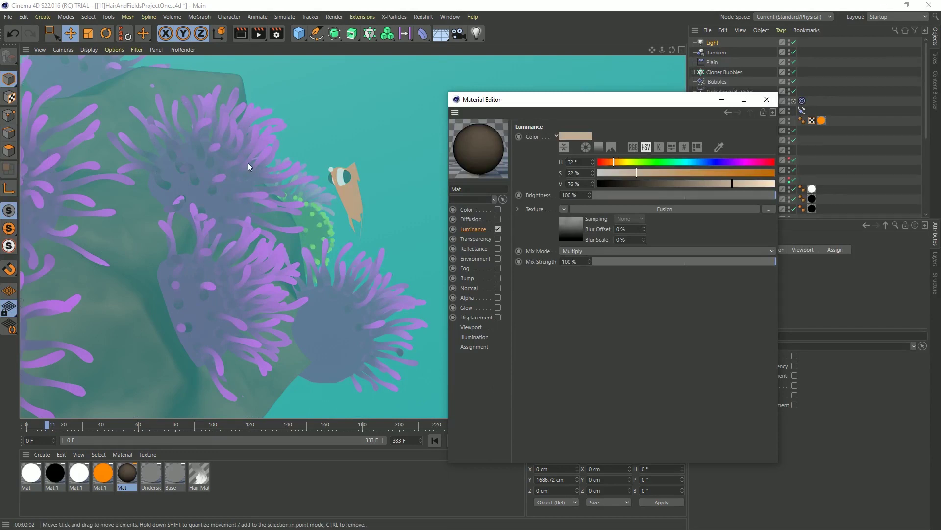
click(767, 99)
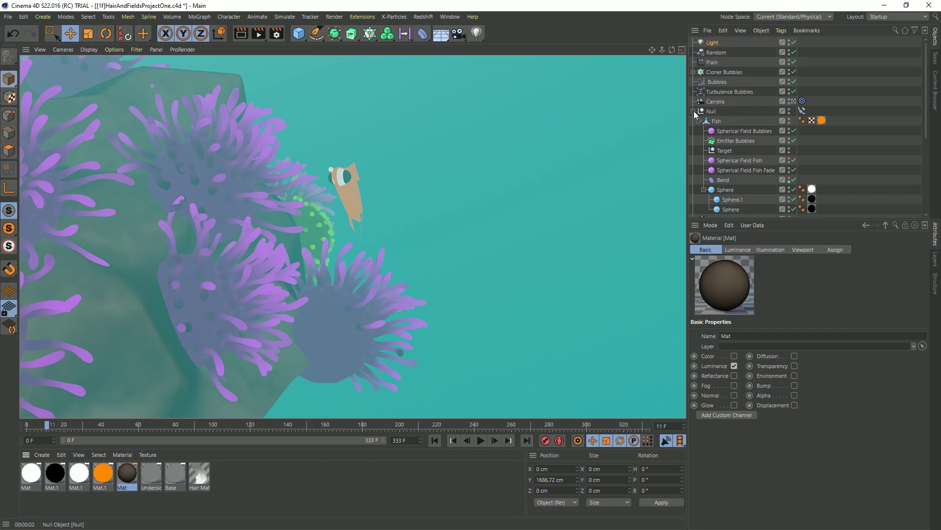
Exclude the Bubbles and Turbulence Bubbles objects from the forces that affect the Hair object
scroll(753, 155, down, 5)
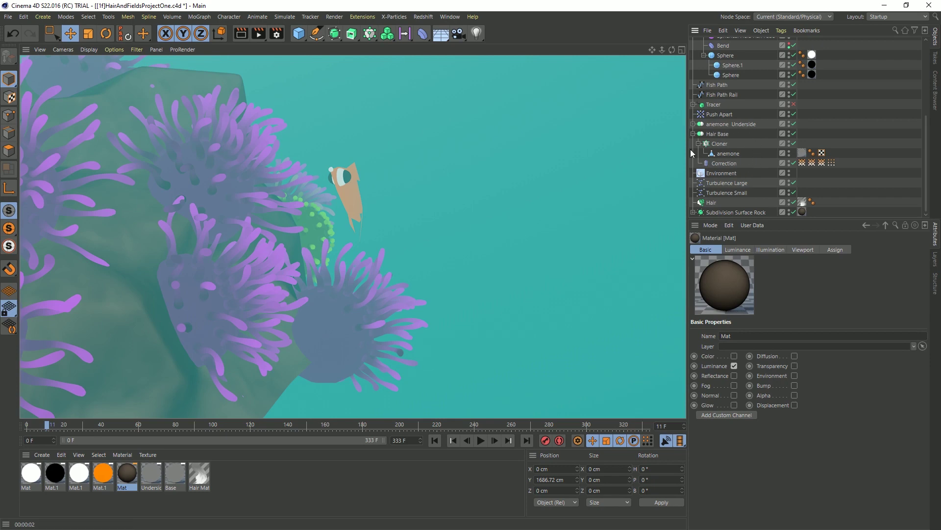
click(711, 203)
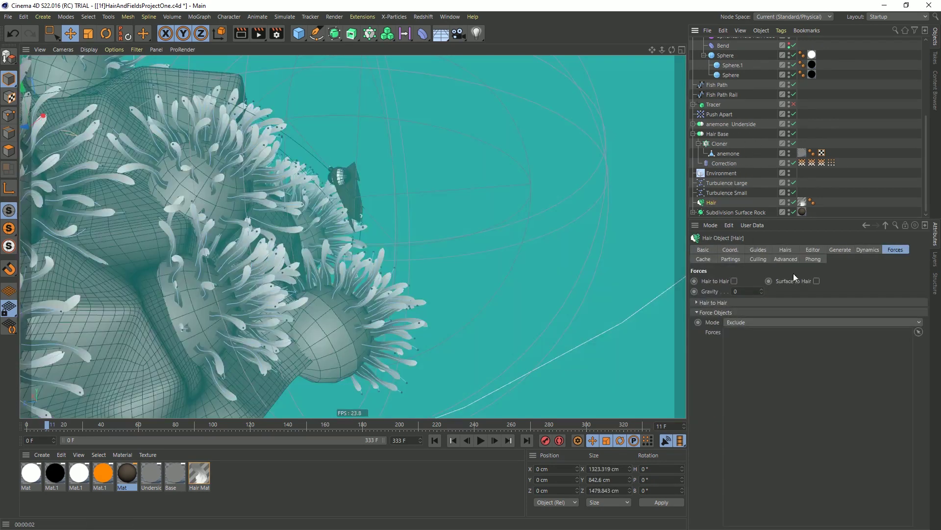
scroll(770, 170, up, 5)
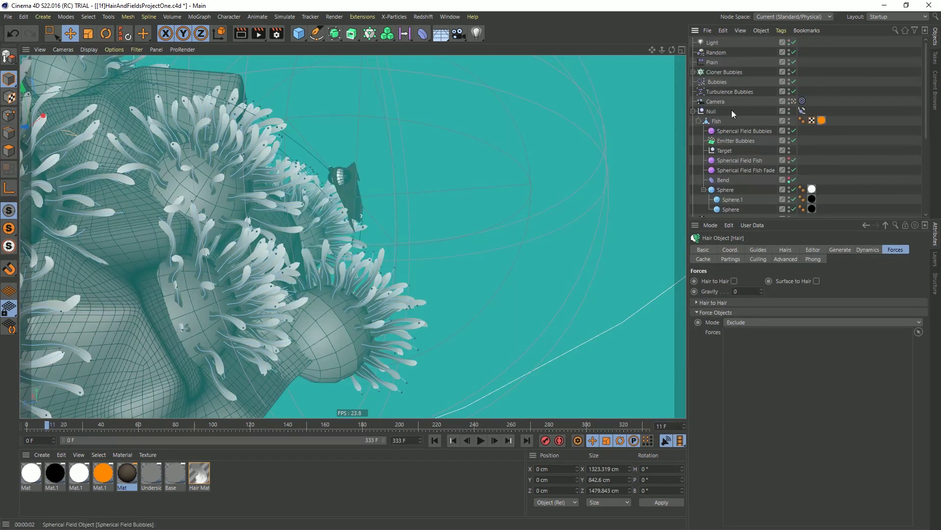
drag(719, 82, 780, 366)
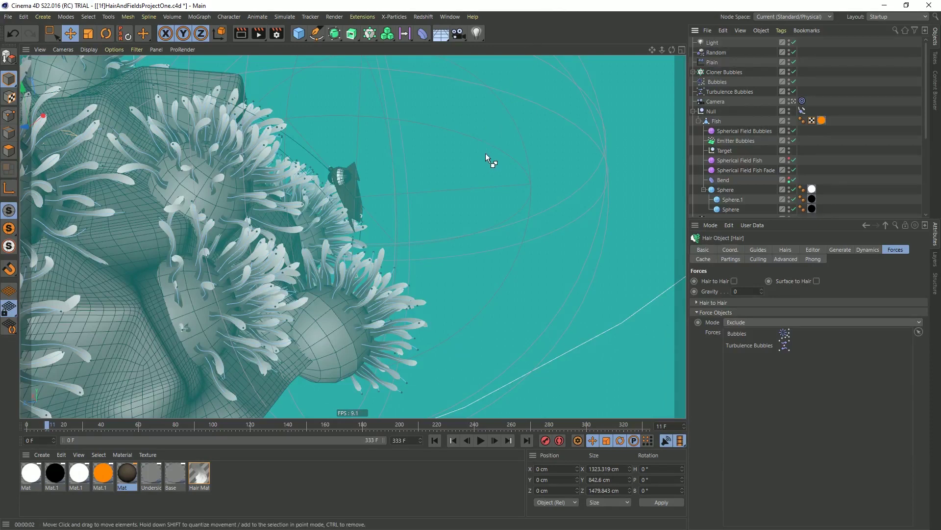
Save the project as [1g]HairAndFieldsProjectOne.c4d, replacing the existing file
key(ctrl+shift+s)
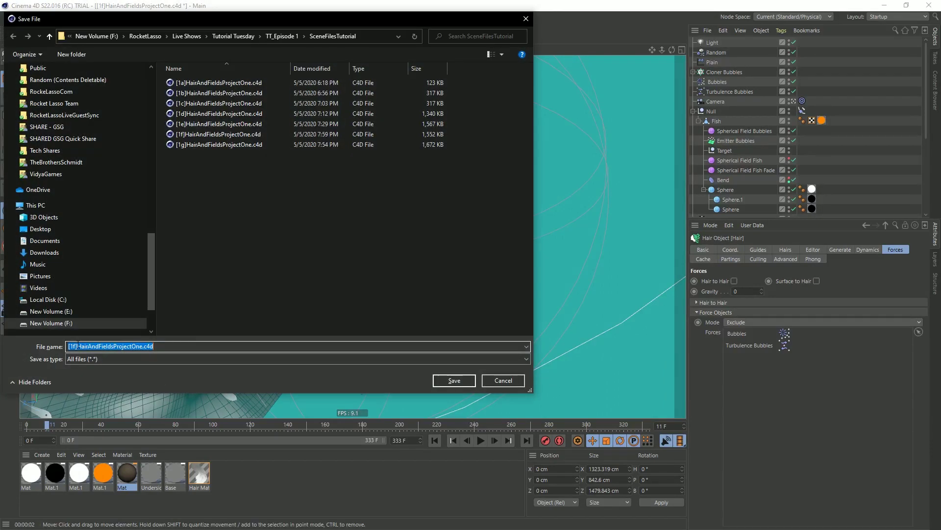
click(78, 345)
key(BackSpace)
text(g)
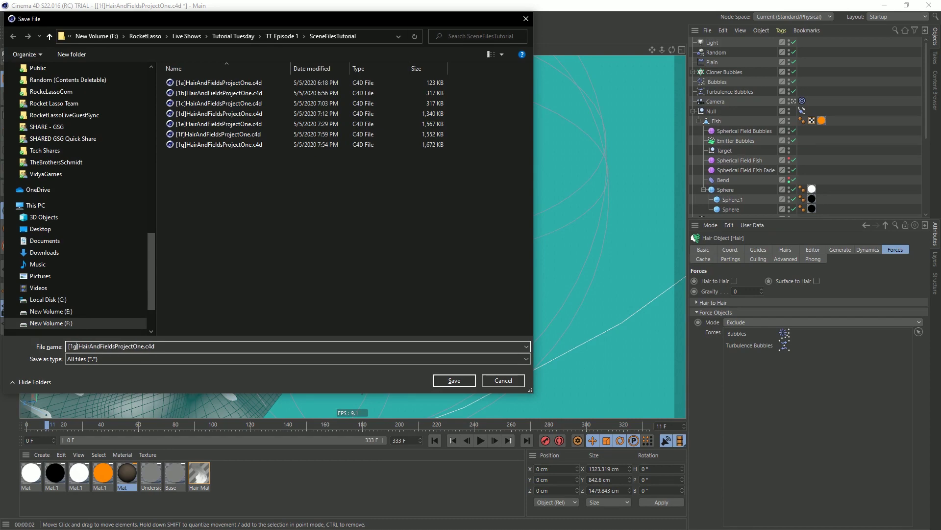
key(Return)
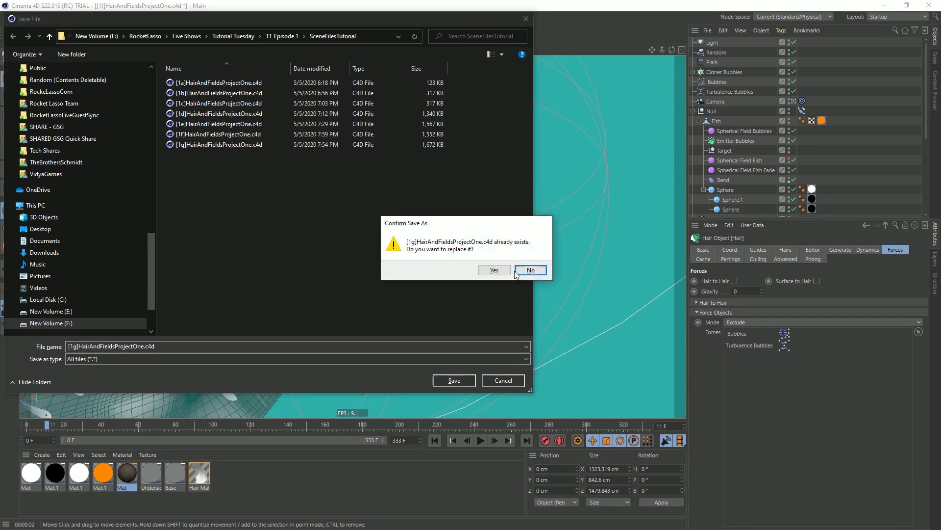
click(494, 270)
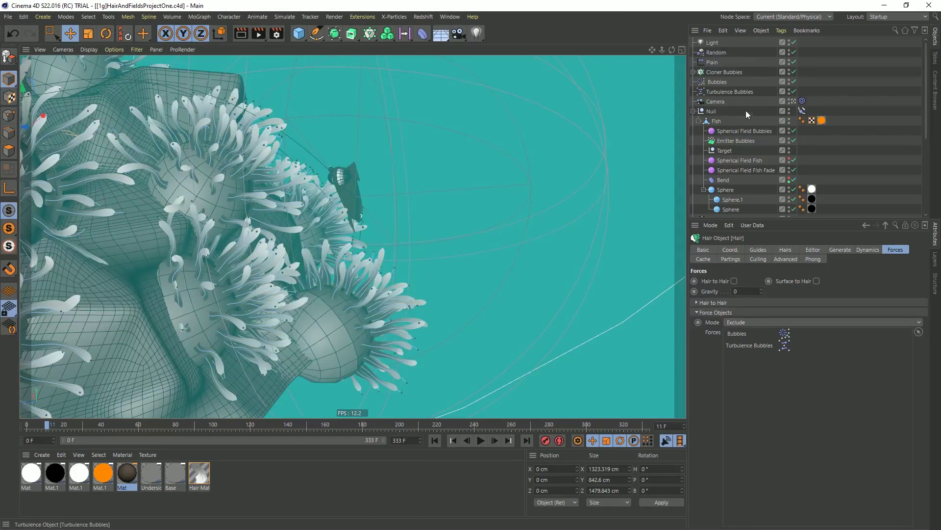
Return to frame 0, start rendering the animation in the Picture Viewer without an output file, and stop the render
click(812, 89)
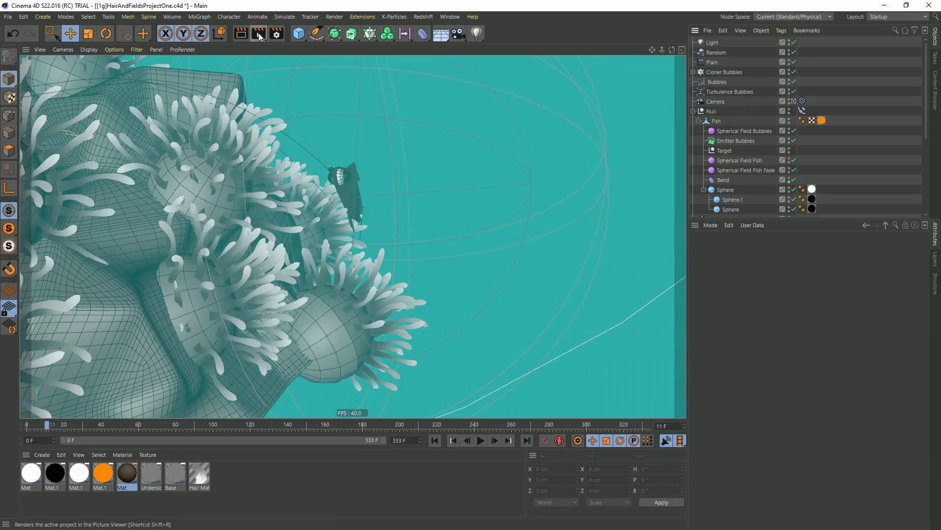
click(434, 442)
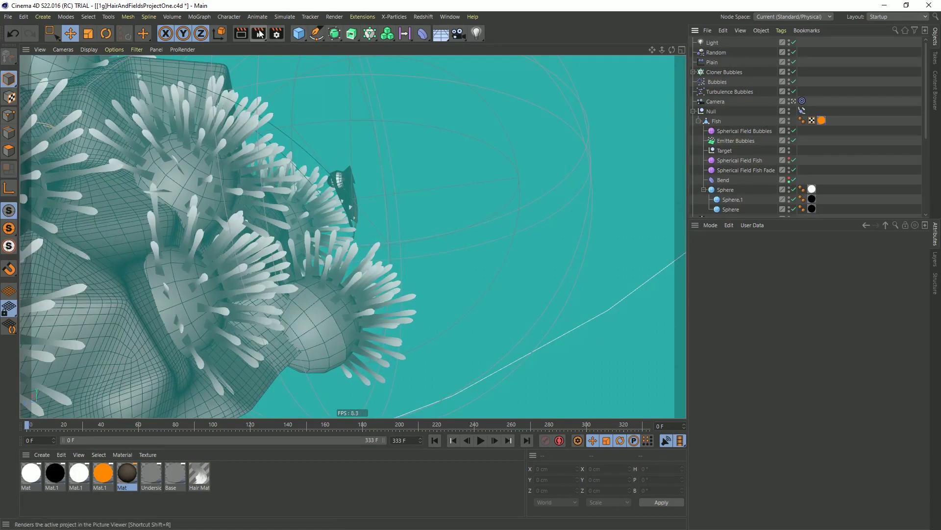
click(261, 33)
click(508, 310)
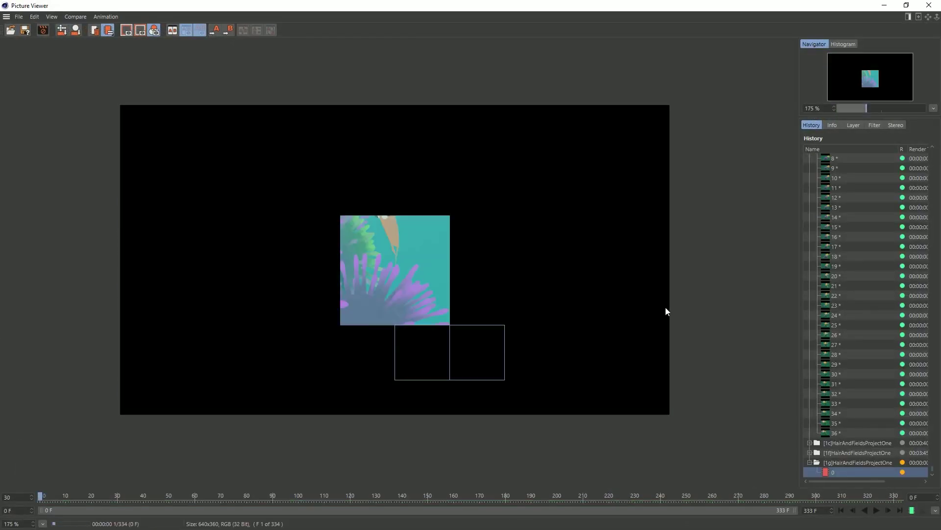
key(Escape)
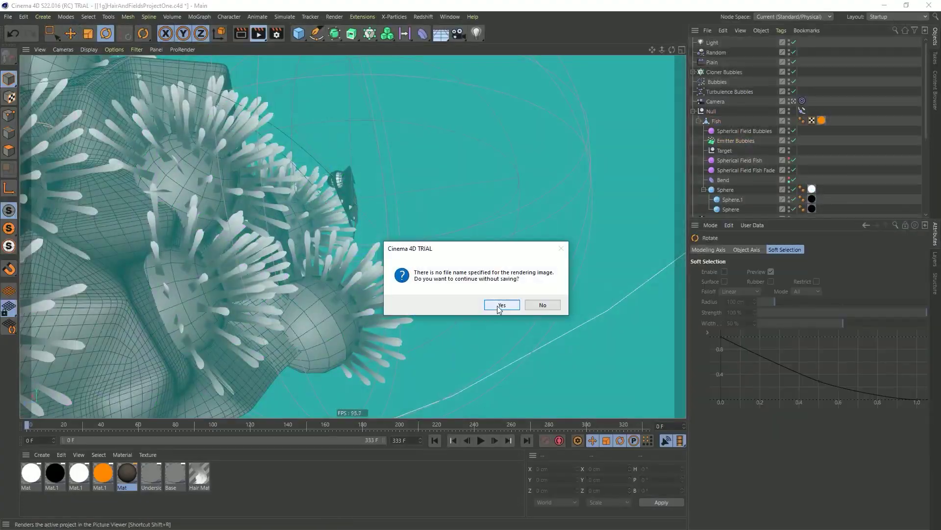
Render the animation again without saving, check the fish and its bubbles, and close the Picture Viewer
click(495, 305)
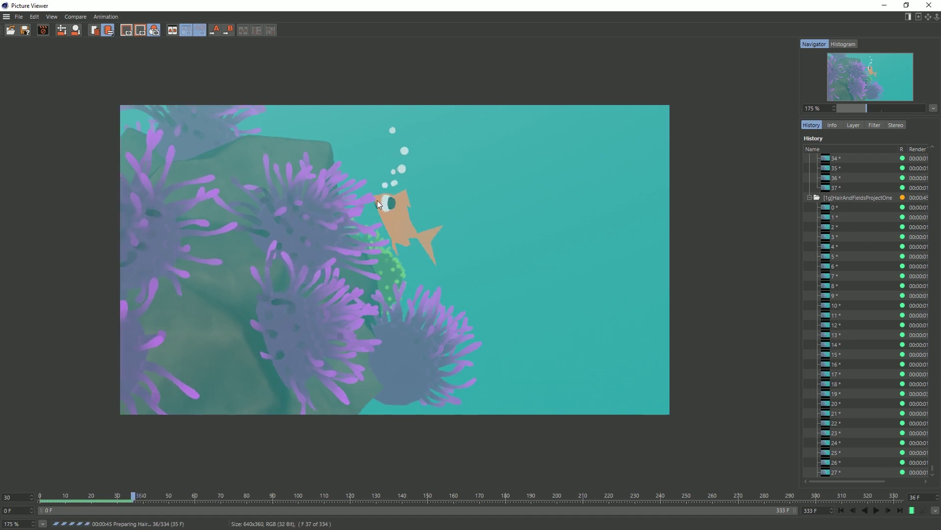
drag(481, 6, 468, 334)
click(923, 329)
click(483, 305)
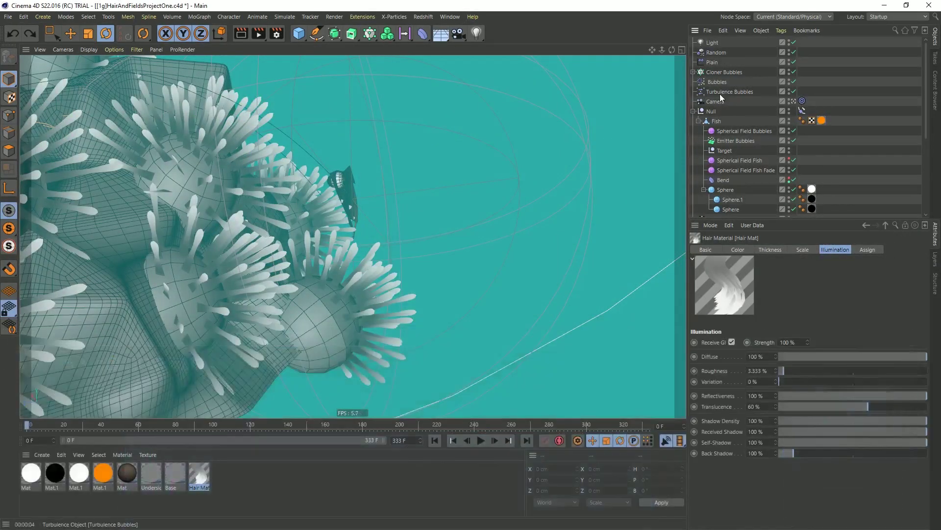
Try a different pitch rotation for the Emitter Bubbles object and set the pitch back to 90°
click(731, 140)
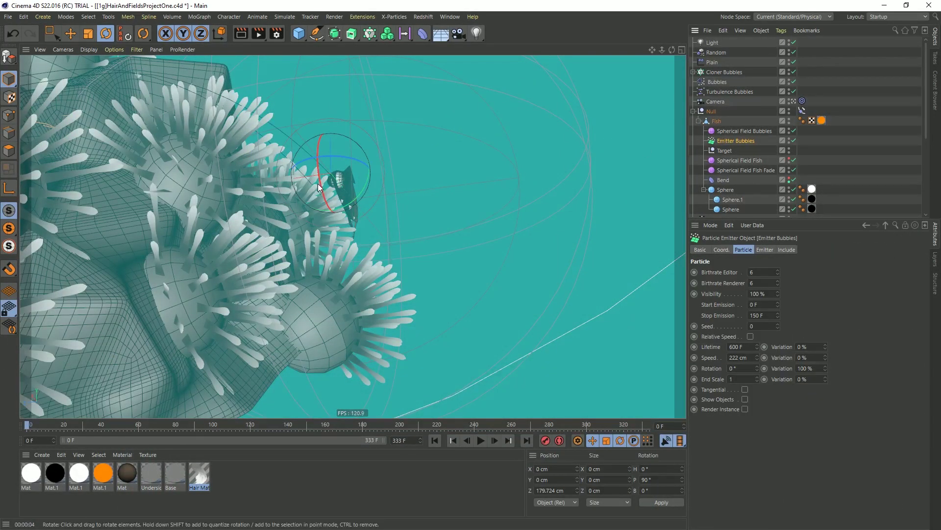
drag(328, 196, 343, 167)
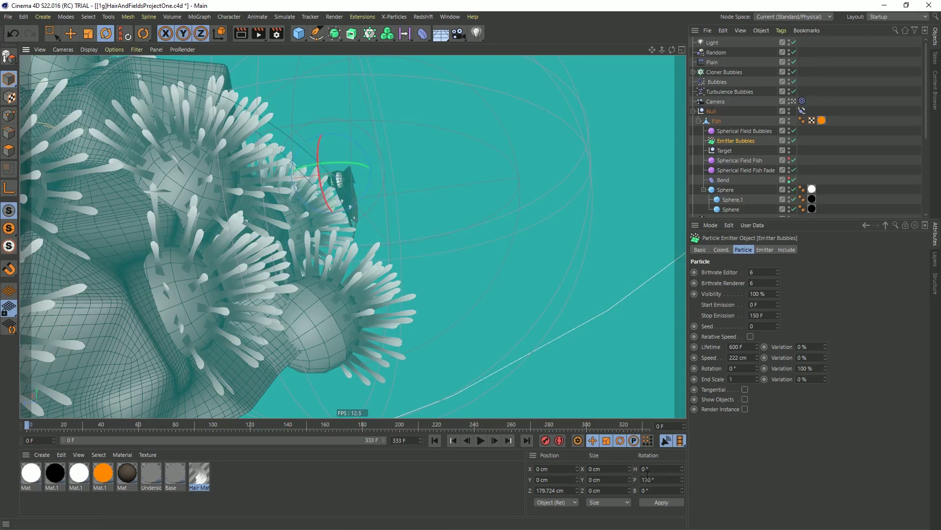
drag(658, 480, 633, 483)
text(90)
key(Return)
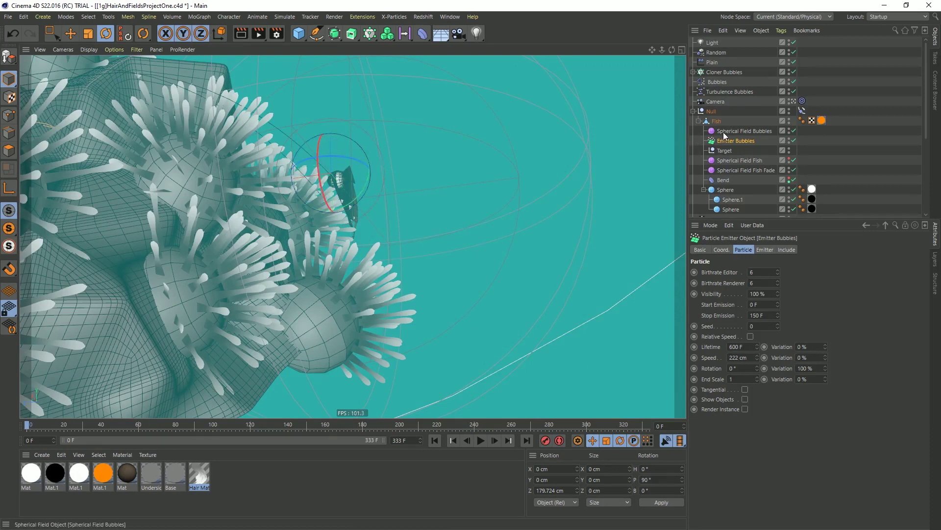
Set the diffuse and roughness in the Hair Mat material's illumination to 0%, and preview the result with a viewport render
click(199, 474)
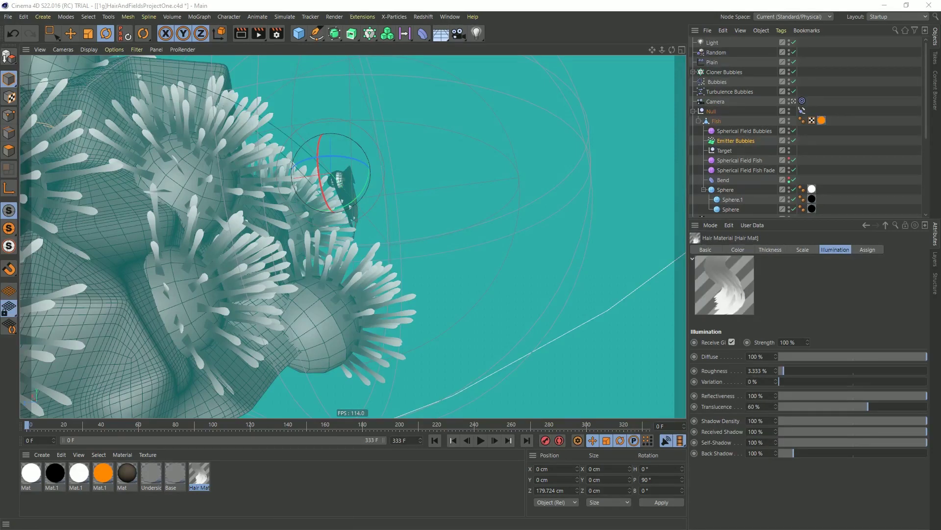
drag(940, 162, 396, 67)
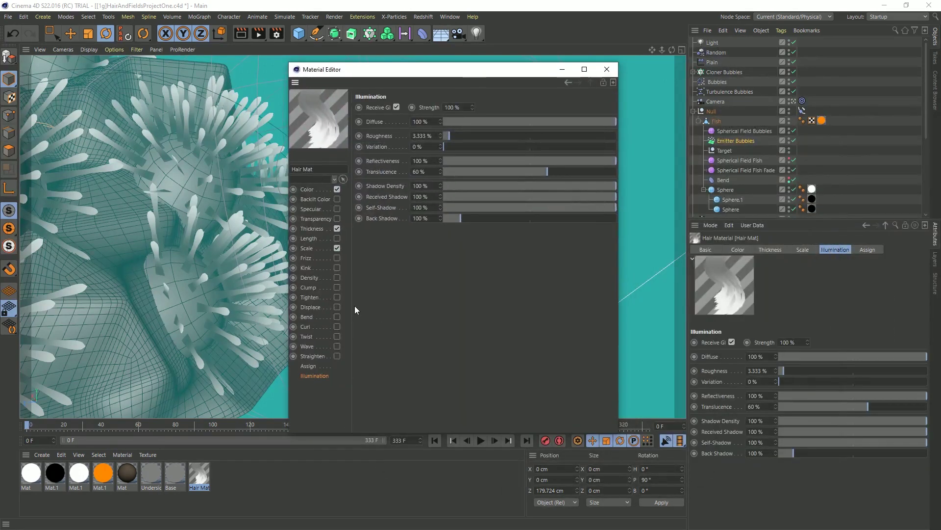
click(310, 346)
click(315, 376)
drag(449, 136, 410, 130)
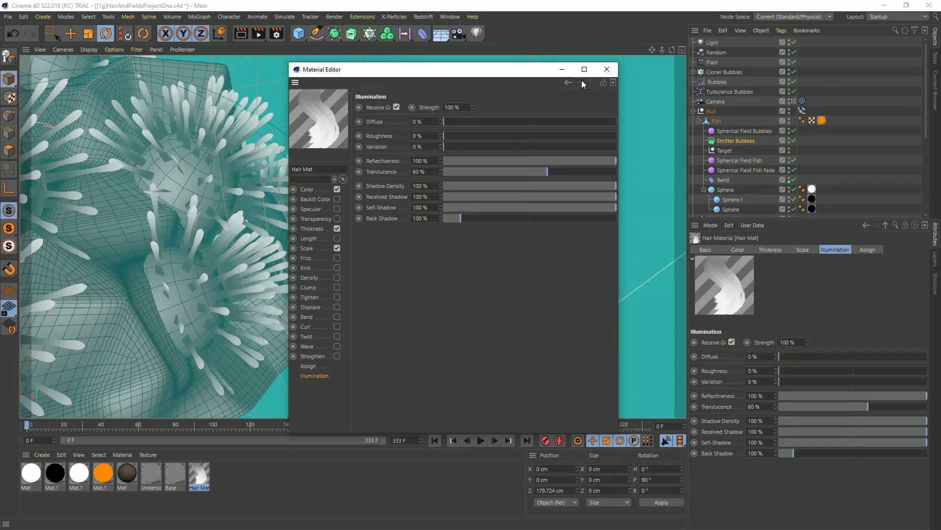
click(607, 69)
key(ctrl+r)
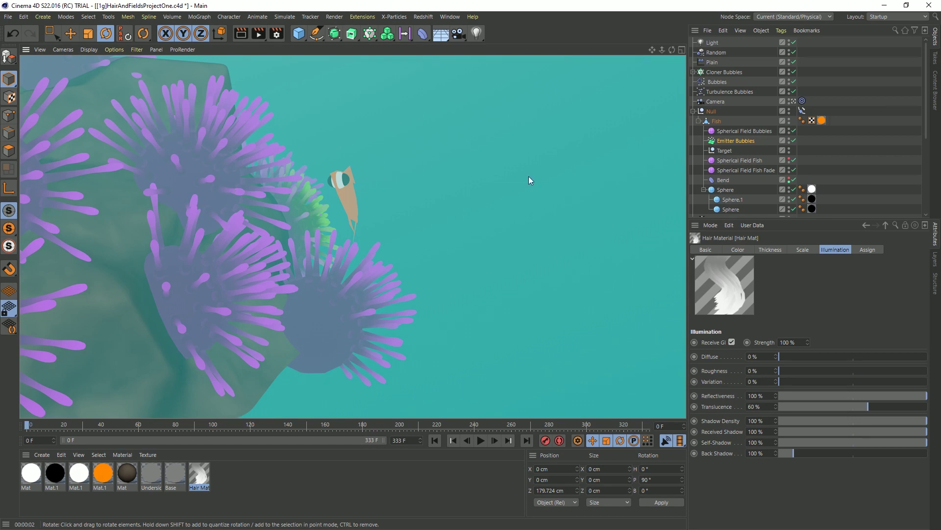
Render the animation in the Picture Viewer without saving, play it back, and replay it from around frame 31
click(258, 34)
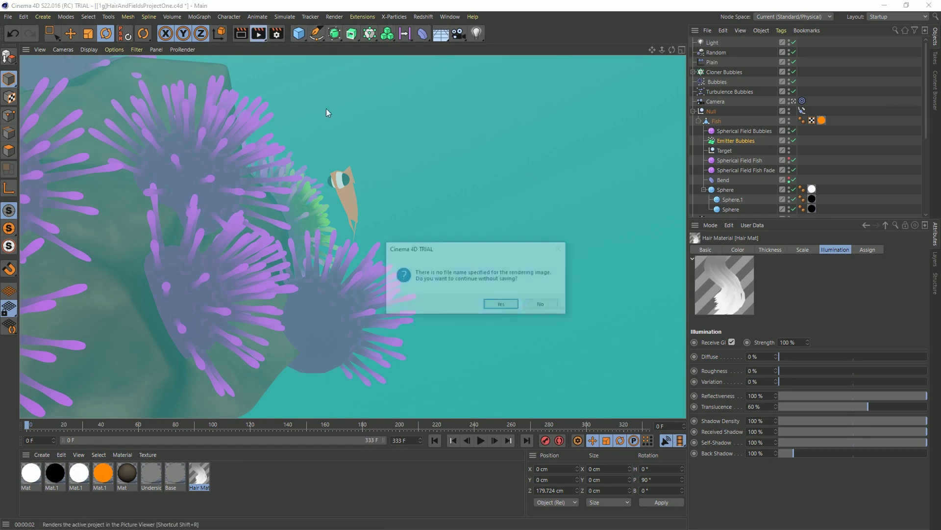
click(502, 304)
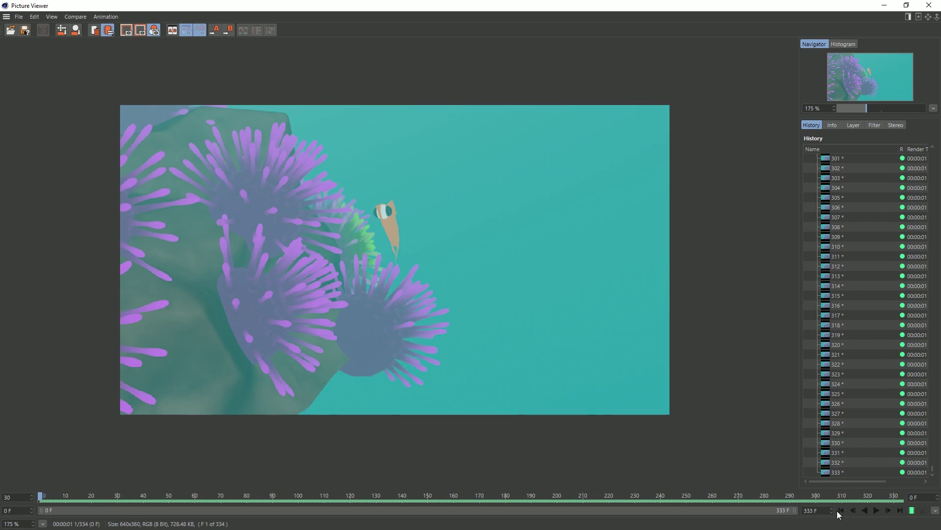
click(877, 510)
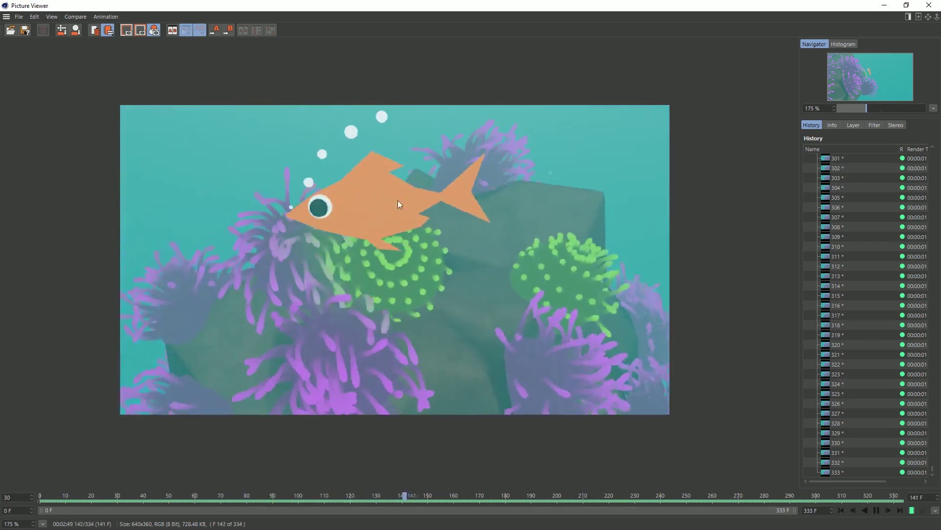
drag(521, 495, 120, 469)
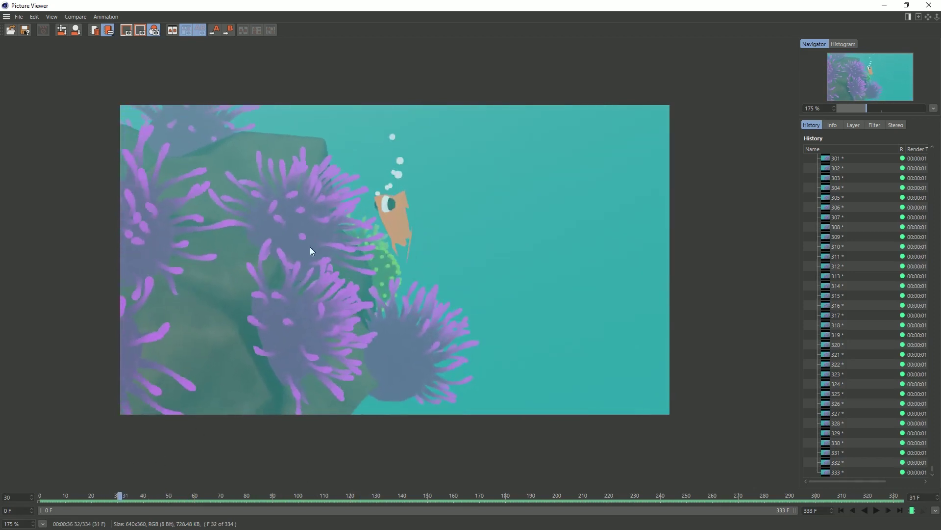
click(876, 510)
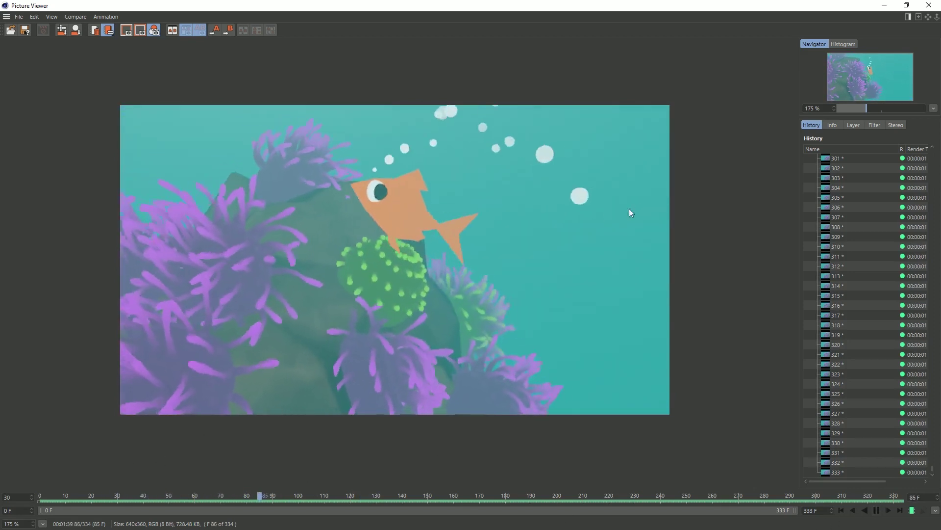